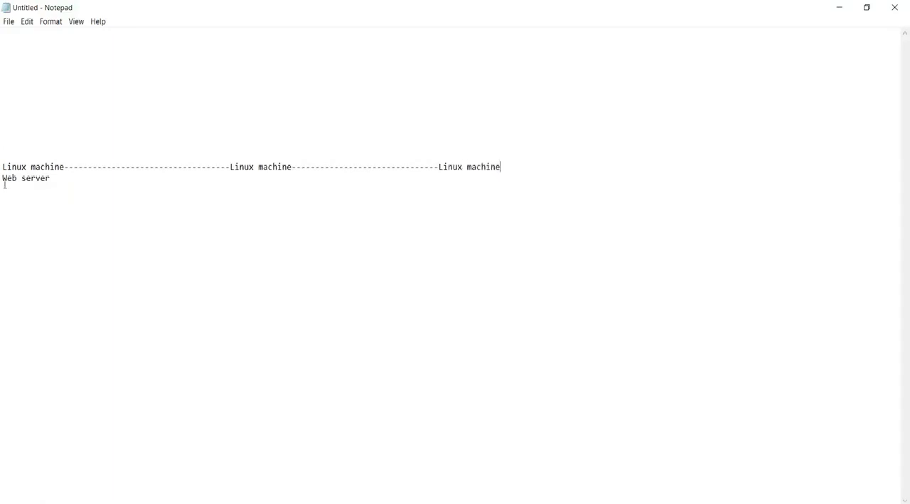
Enclose the Web server label under the first Linux machine in parentheses.
click(55, 178)
text())
click(3, 179)
text(()
Add the line "Splunk forwader" directly below the (Web server) label.
click(77, 179)
key(Return)
text(Forwa)
key(BackSpace)
key(BackSpace)
key(BackSpace)
key(BackSpace)
key(BackSpace)
text(Splunk forwader)
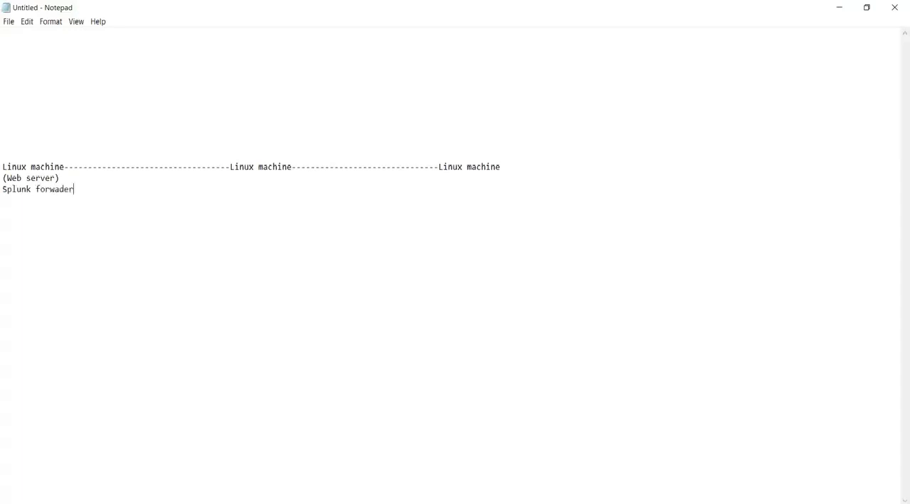
End the first dashed line with a ">" arrowhead and label the middle Linux machine "Indexer" on the row beneath.
click(228, 167)
text(>)
click(183, 178)
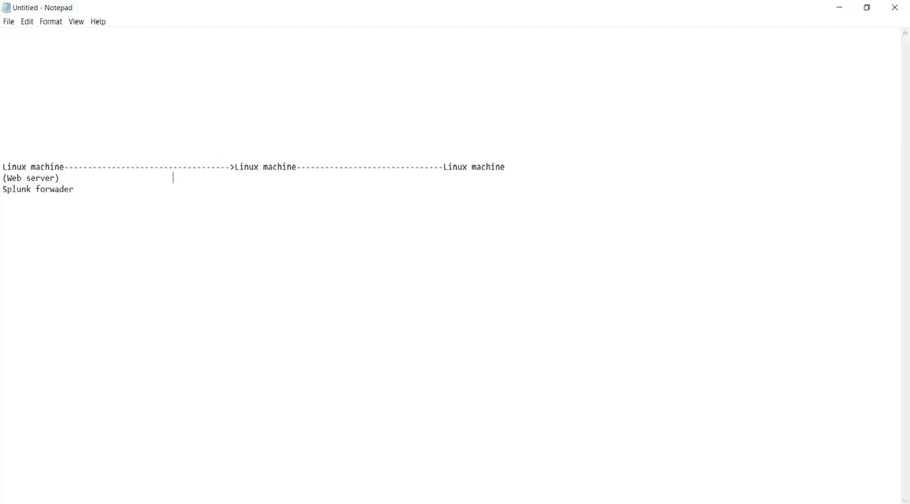
text(Indexer)
Start the second dashed line with a "<" arrowhead and label the third Linux machine "searchhead" on the row beneath.
click(299, 168)
text(<)
key(Down)
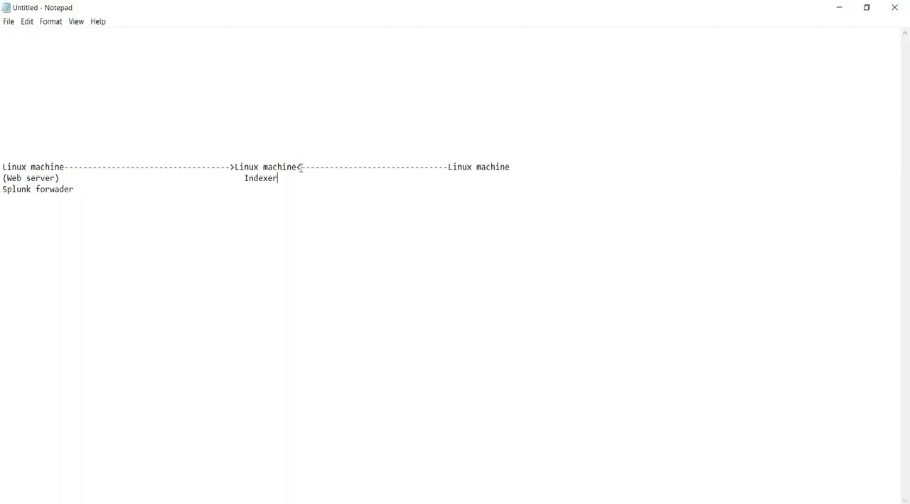
text(devi)
key(BackSpace)
key(BackSpace)
key(BackSpace)
key(BackSpace)
text(searchhead)
drag(492, 184, 506, 180)
Add the title "Distributed deployment of splunk" above the machine diagram.
click(46, 118)
text(Distrib)
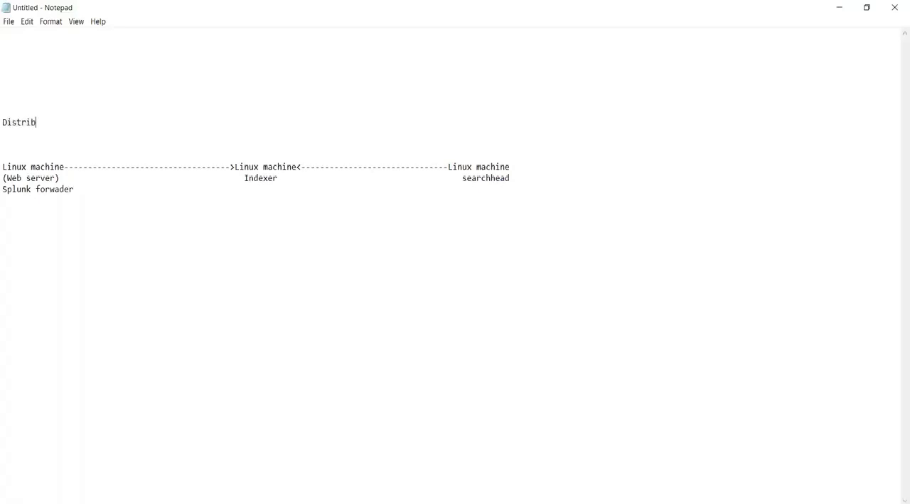
text(uted deployment of splunk)
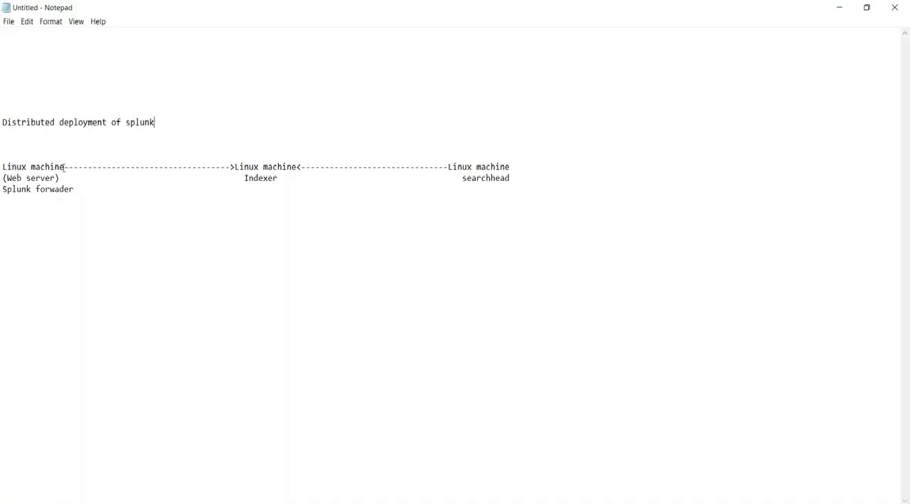
drag(55, 178, 16, 178)
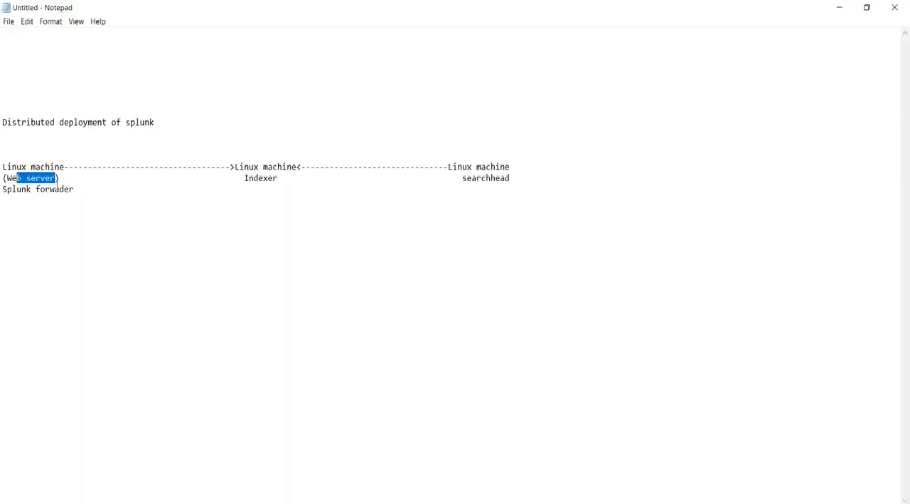
drag(89, 190, 4, 195)
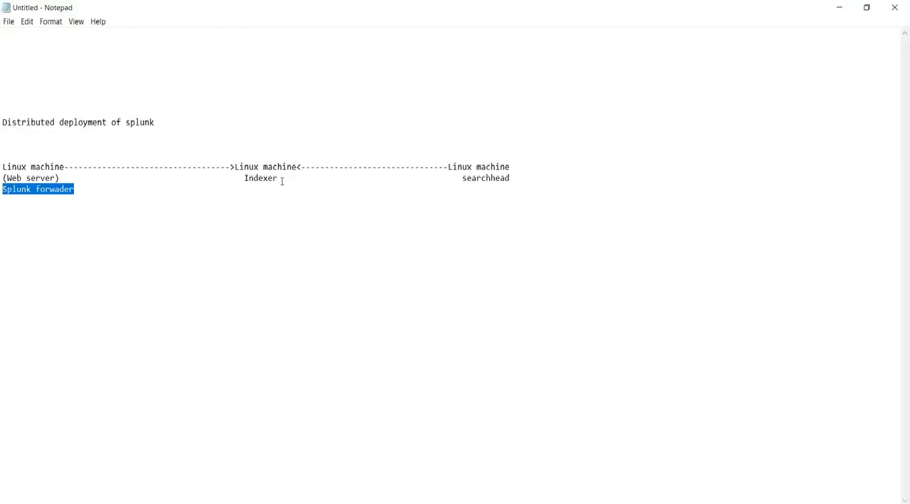
drag(505, 167, 448, 170)
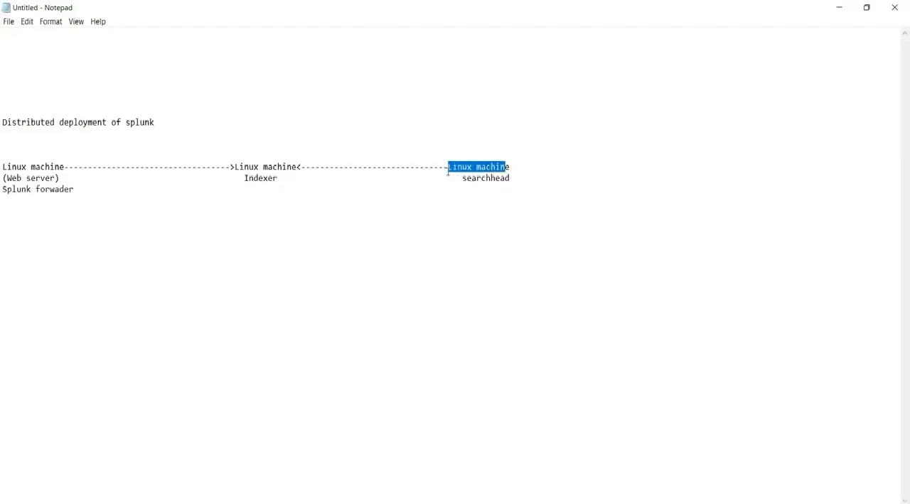
drag(509, 178, 464, 183)
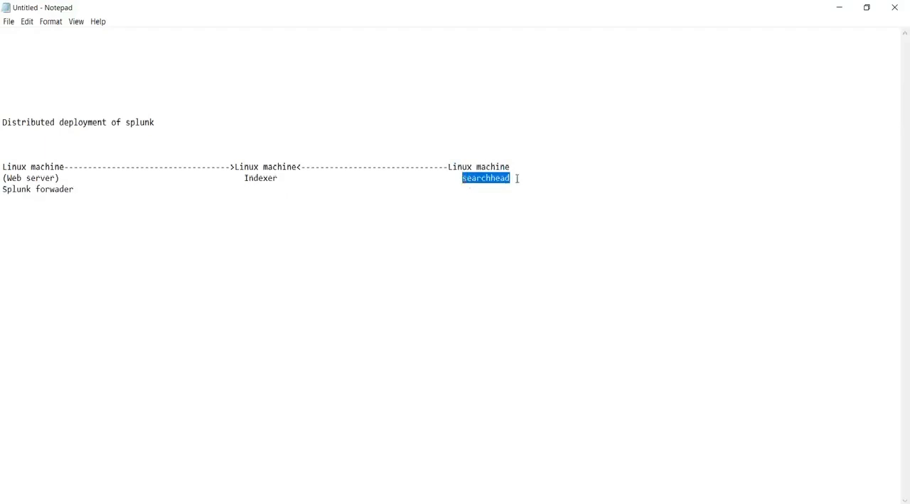
Insert "splunk" before the searchhead label under the third Linux machine.
click(457, 178)
text(spluj)
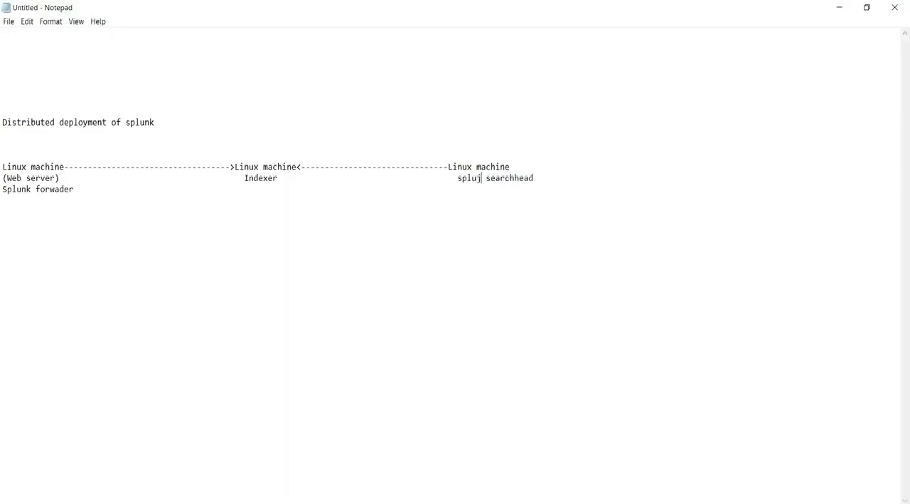
key(BackSpace)
text(nk)
drag(162, 122, 1, 124)
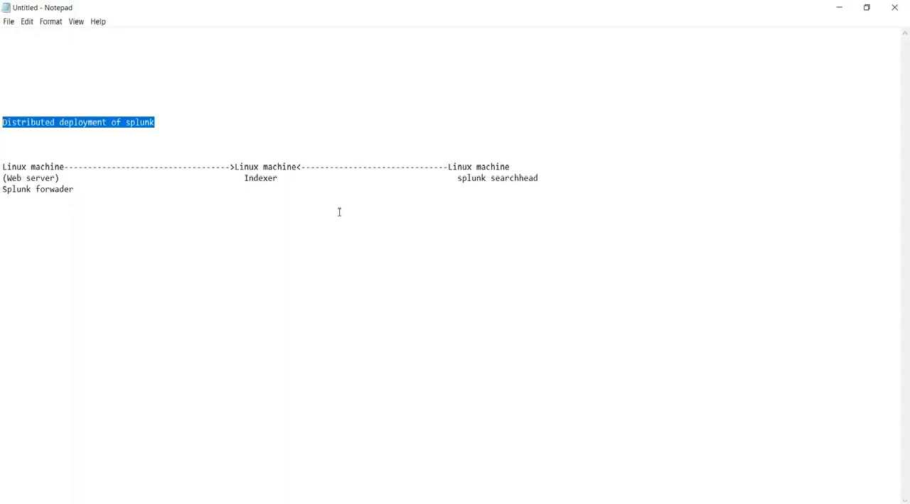
click(289, 178)
drag(260, 179, 247, 179)
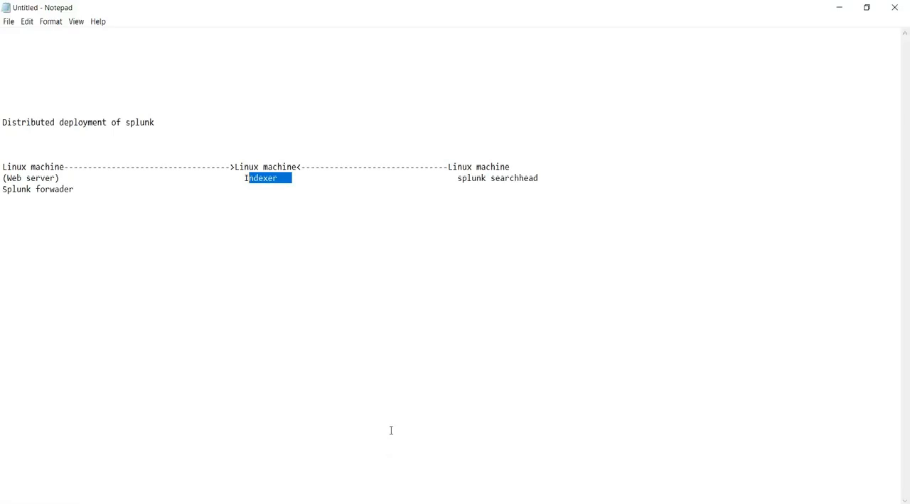
click(32, 205)
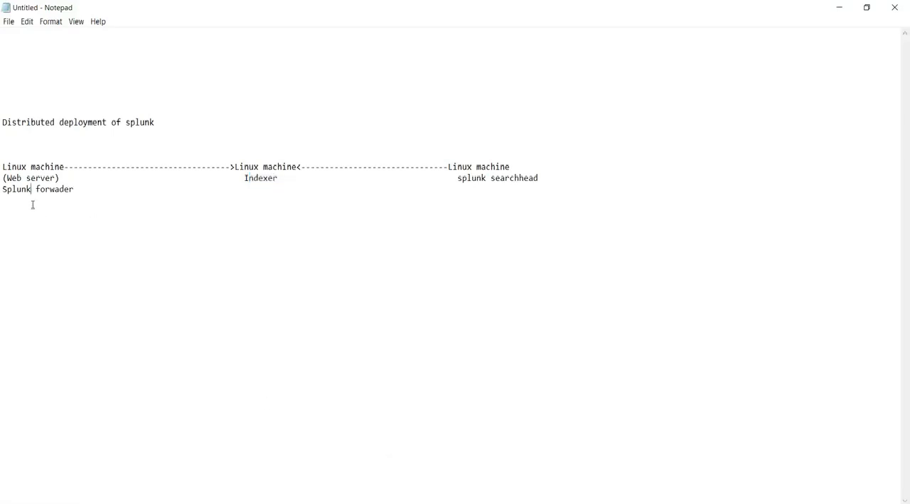
Append "(parser)(store)" directly after the Indexer label under the middle machine.
click(287, 179)
key(BackSpace)
key(BackSpace)
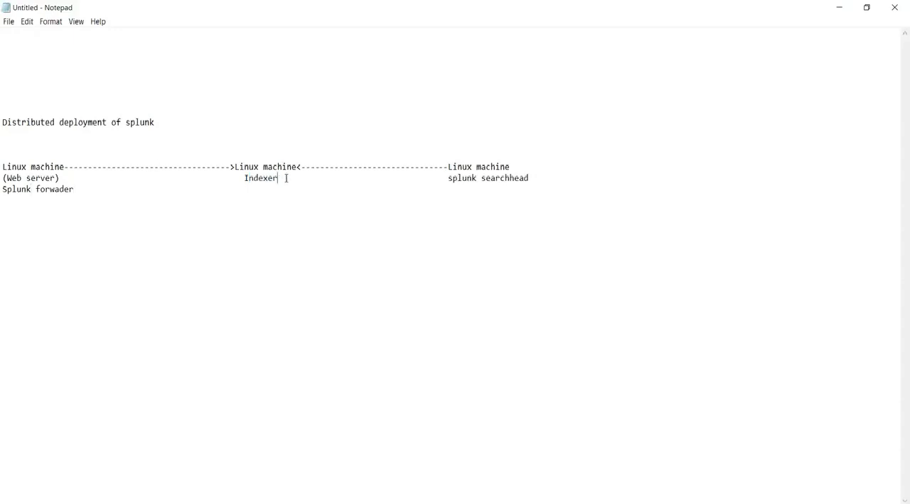
text((parser))
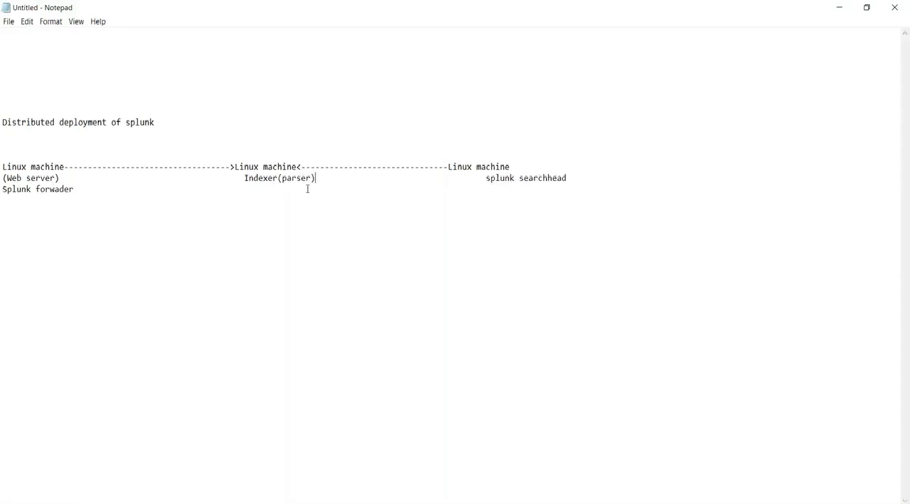
text((store))
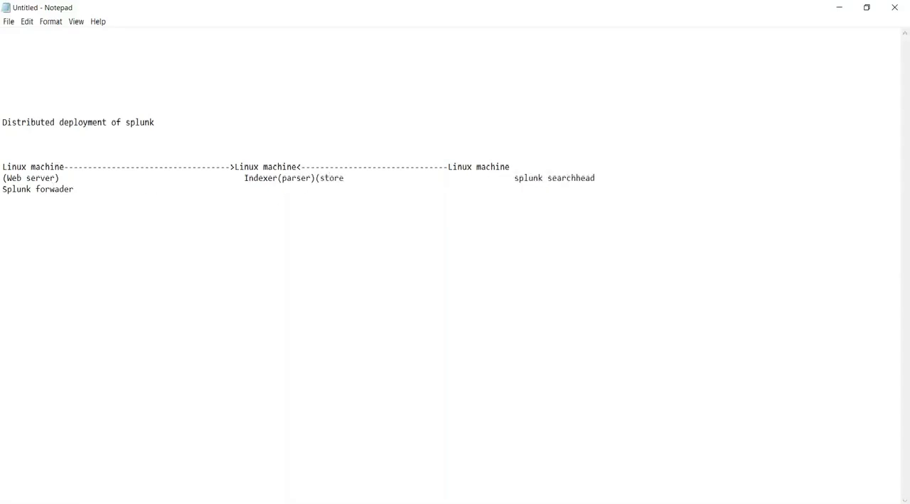
Remove the extra spaces after the Indexer label so "splunk searchhead" lines up under the third Linux machine.
key(Delete)
key(Delete)
key(Delete)
key(Delete)
key(Delete)
key(Delete)
key(Delete)
key(Delete)
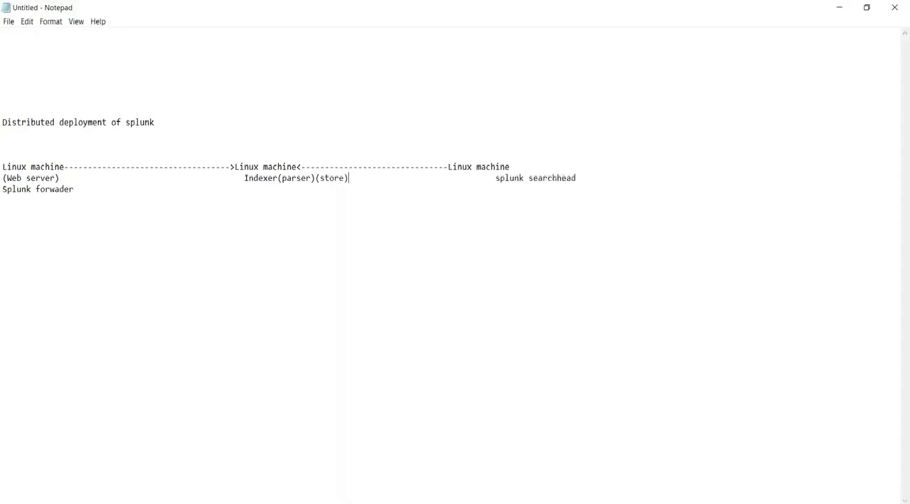
key(Delete)
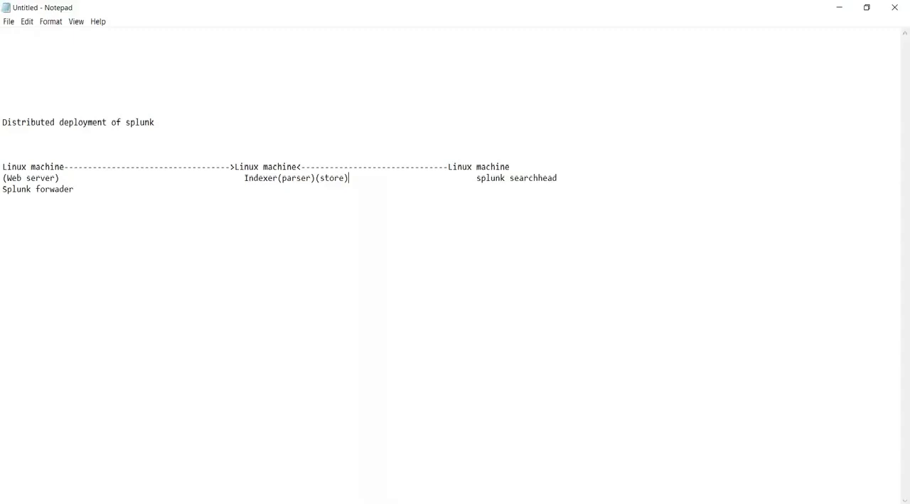
key(Delete)
key(Delete)
key(Delete)
key(Delete)
key(Delete)
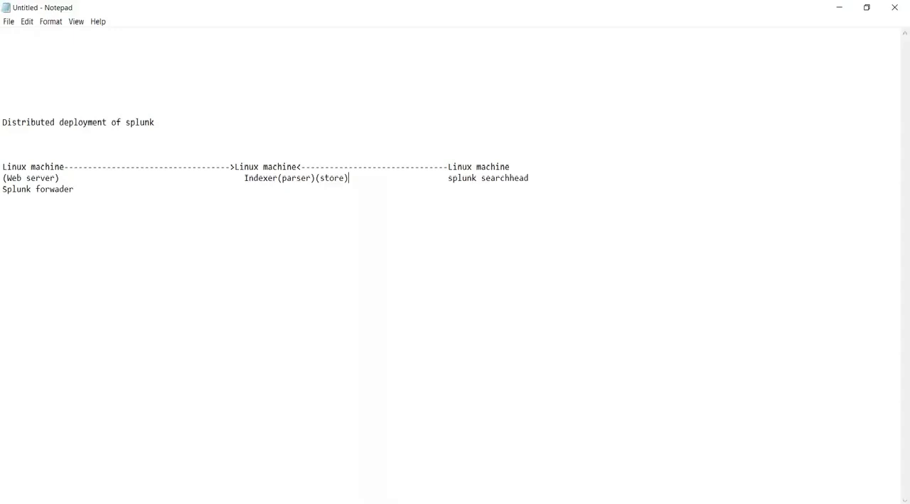
Add the port note "9997TCP" beside the (Web server) label, beneath the first dashed line.
click(110, 189)
click(125, 158)
click(77, 178)
key(Delete)
key(Delete)
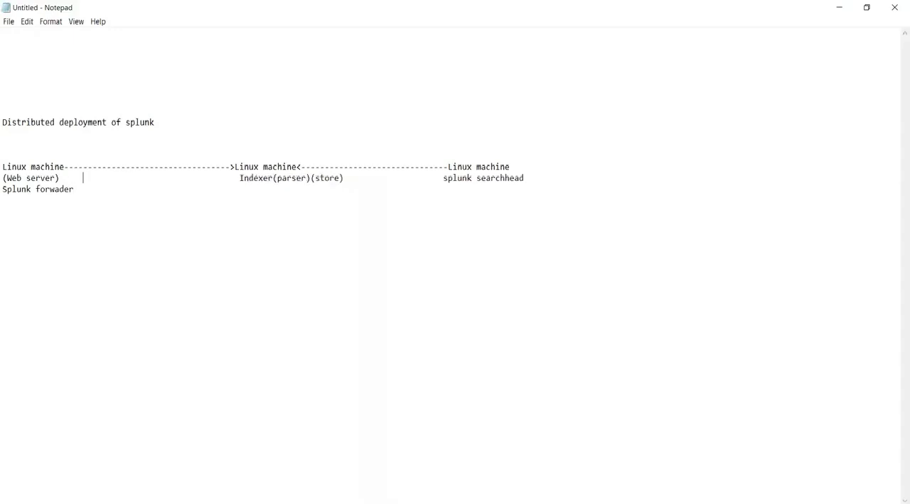
text(999)
text(7TCP_)
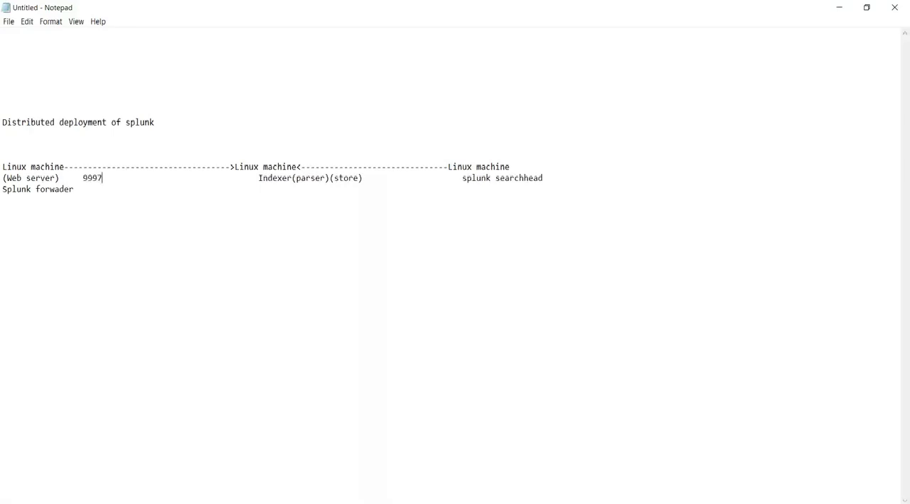
key(BackSpace)
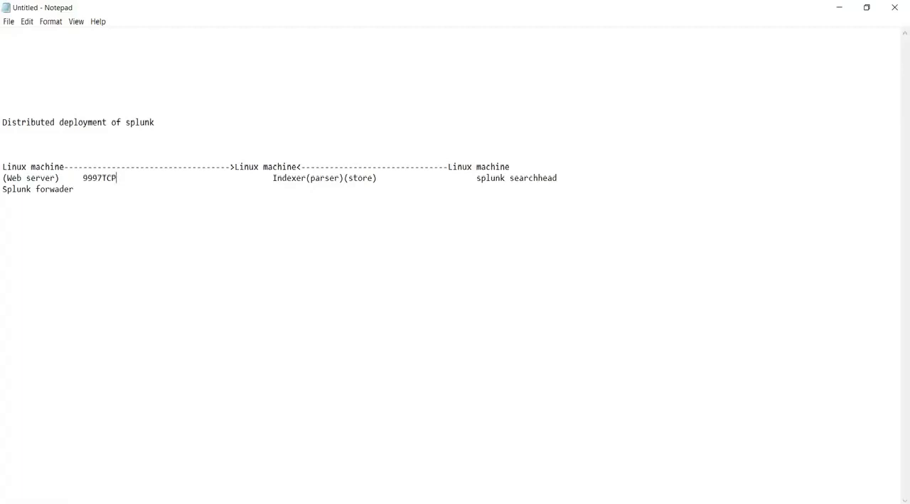
Add the port note "TCP8080" after Indexer(parser)(store) and trim the spaces before "splunk searchhead".
click(396, 144)
click(388, 179)
text(TCP)
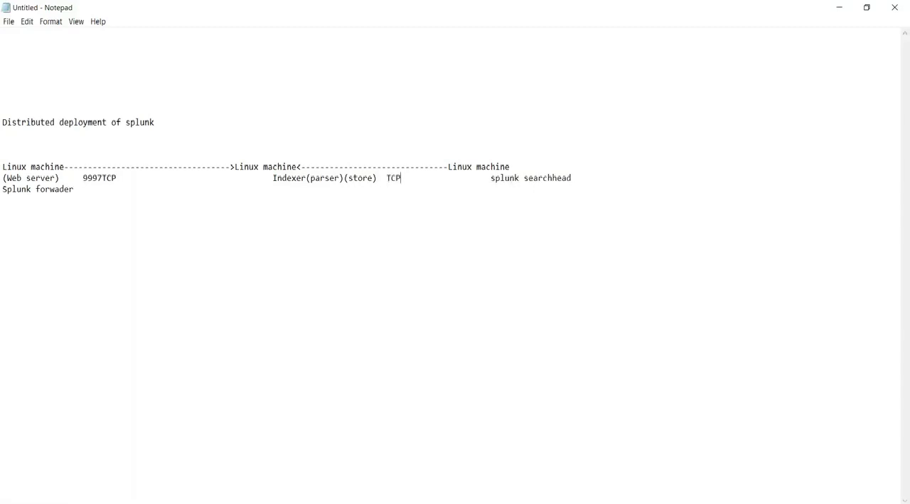
key(Delete)
key(Delete)
text(8080)
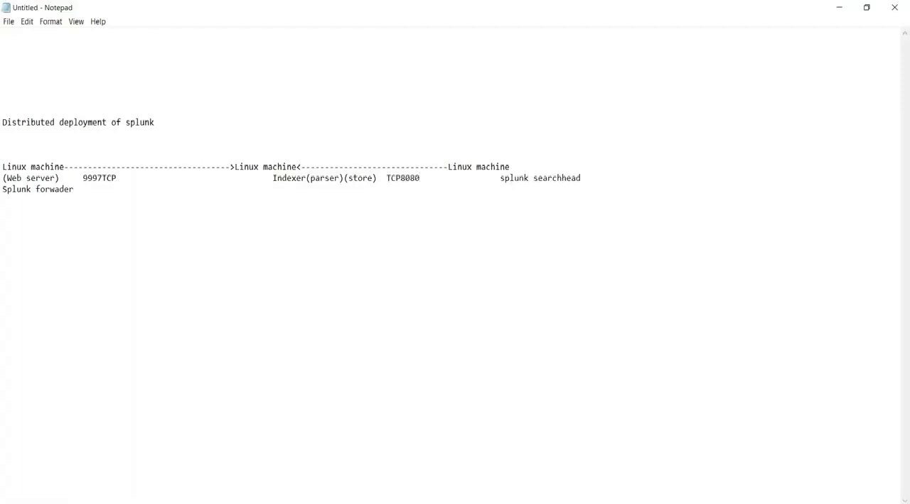
key(Delete)
key(Delete)
key(Delete)
key(Delete)
key(Delete)
key(Delete)
key(Delete)
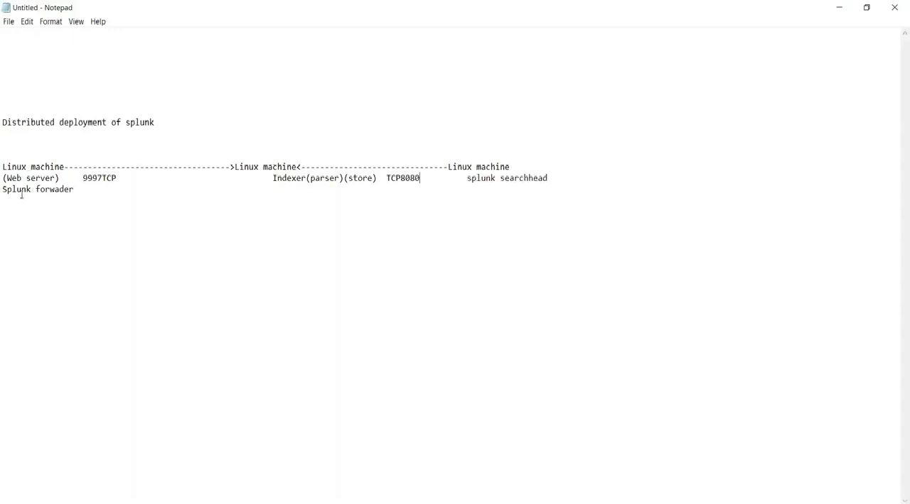
Append a backslash to the Splunk forwader line and add "Splunkd8089" with blank lines below it.
click(79, 187)
text(\)
key(Return)
text(Splunkd8089)
key(Return)
key(Return)
key(Return)
key(Return)
Switch to the Splunk part 2 presentation in PowerPoint, browse its slide thumbnails, and return to the Notepad notes.
drag(60, 202, 2, 124)
key(alt+Tab)
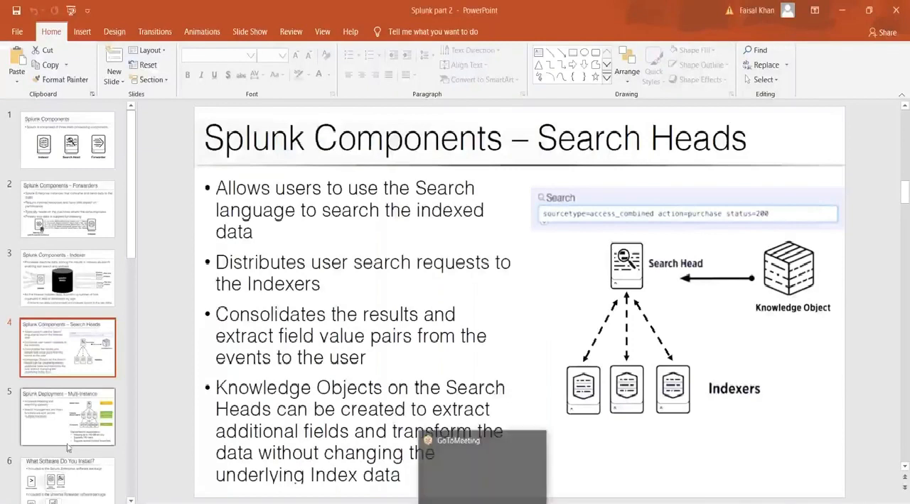
scroll(83, 414, down, 3)
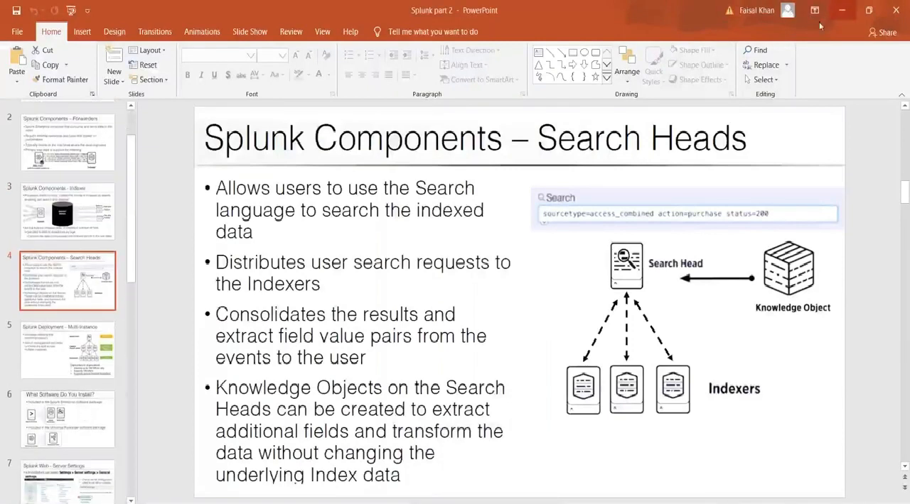
scroll(115, 426, down, 10)
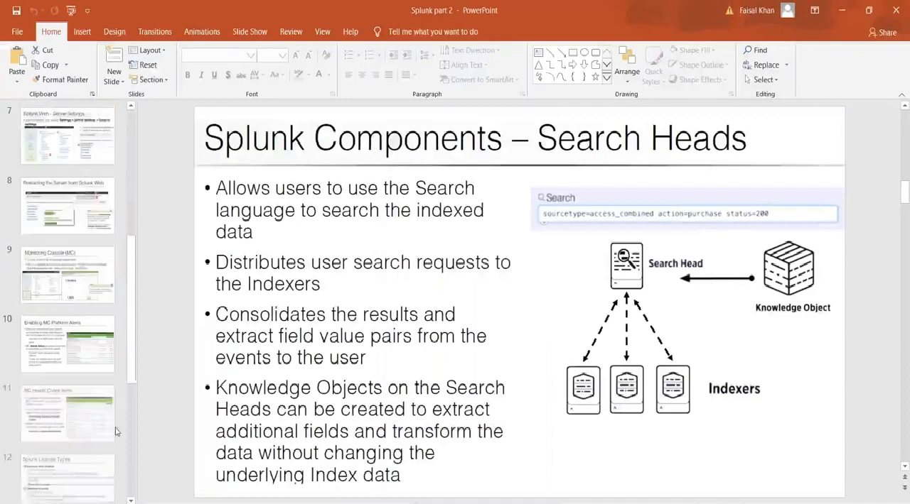
scroll(116, 432, up, 5)
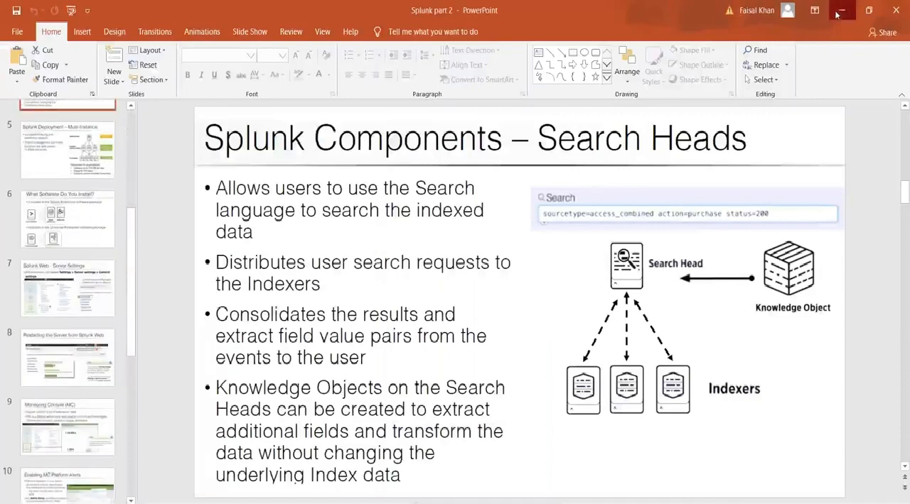
click(838, 11)
drag(80, 216, 4, 118)
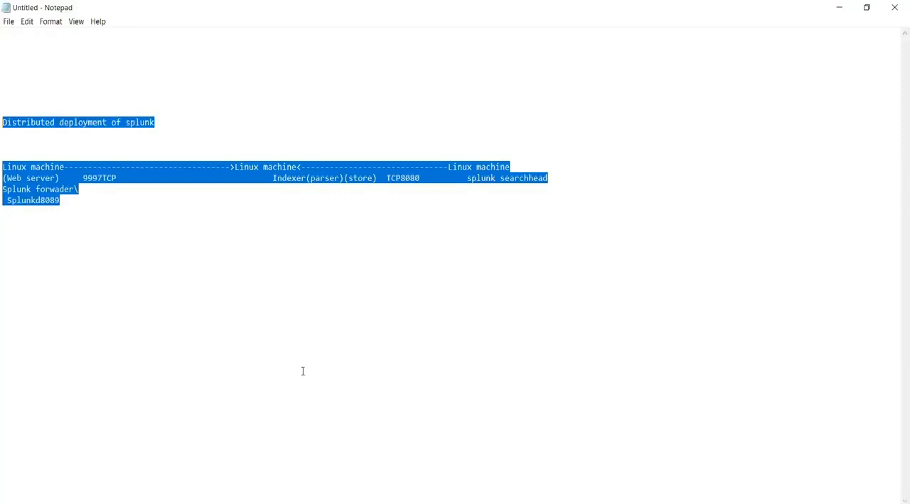
click(62, 232)
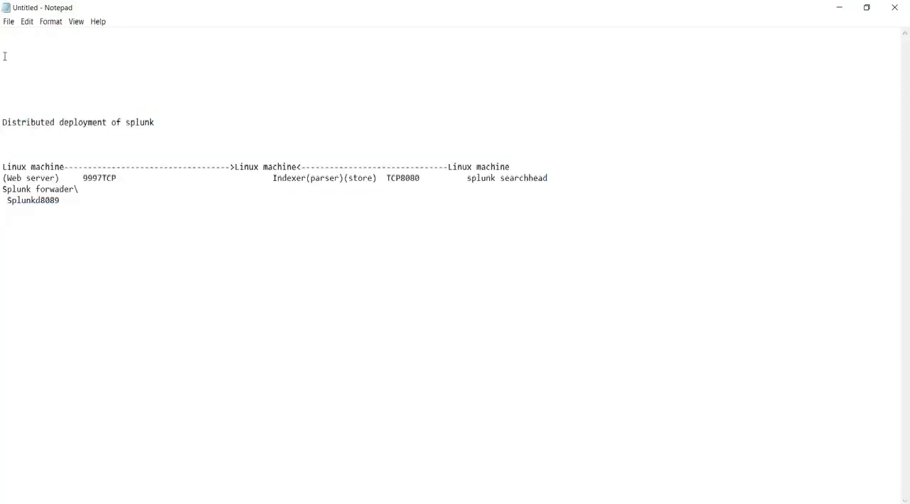
Add the heading "Architecture of splunk" above the existing notes and prefix the distributed deployment title with "1)".
click(32, 61)
text(Architecture of splunk)
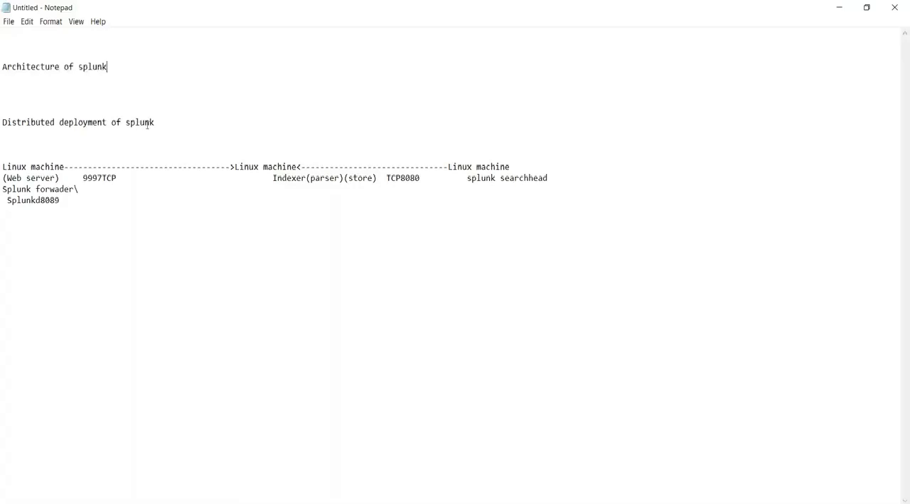
drag(150, 123, 2, 122)
click(2, 123)
text(1))
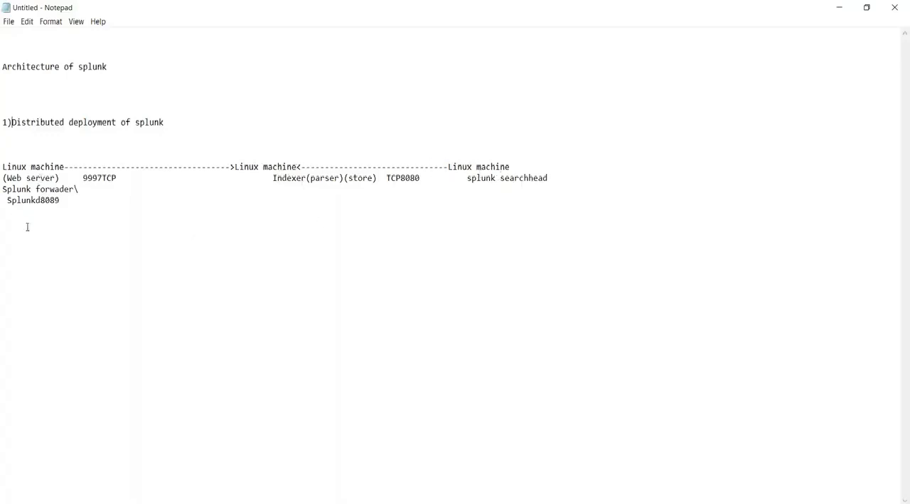
Add the second section title "2)Standalone deployment" below the distributed diagram, followed by blank lines.
text(2))
text(Standalone deployment)
key(Return)
key(Return)
key(Return)
Write "Your laptop" under the Standalone deployment title.
text(Laptop)
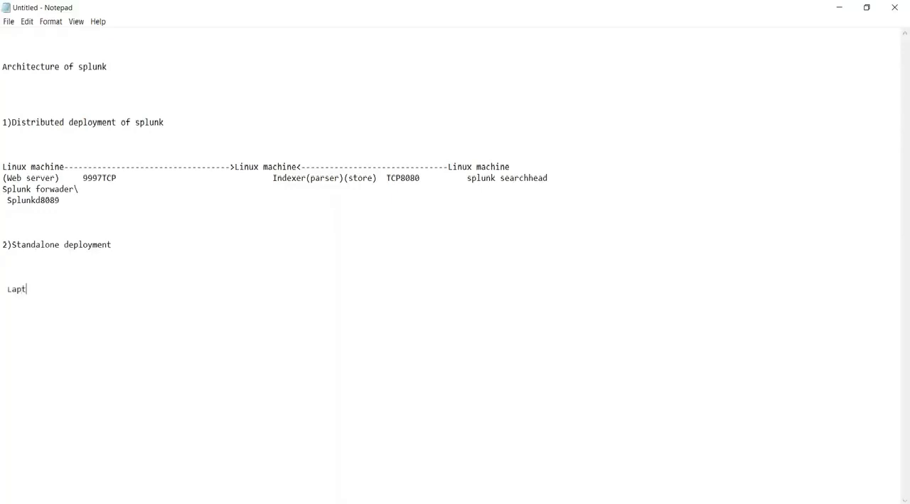
key(BackSpace)
key(BackSpace)
key(BackSpace)
key(BackSpace)
key(BackSpace)
key(BackSpace)
text(Your p)
key(BackSpace)
text(laptop)
Add "Splunk" two lines below "Your laptop", indented slightly, followed by blank lines.
key(Return)
key(Return)
text(Splunk)
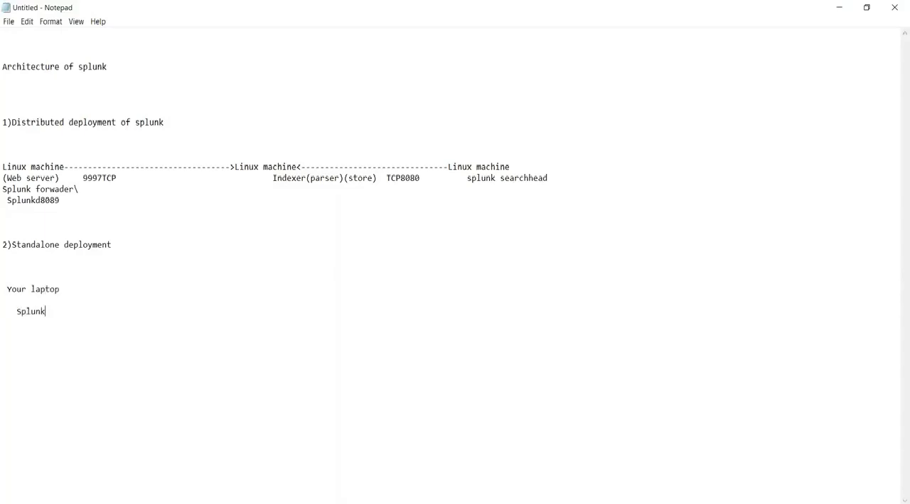
key(Return)
key(Return)
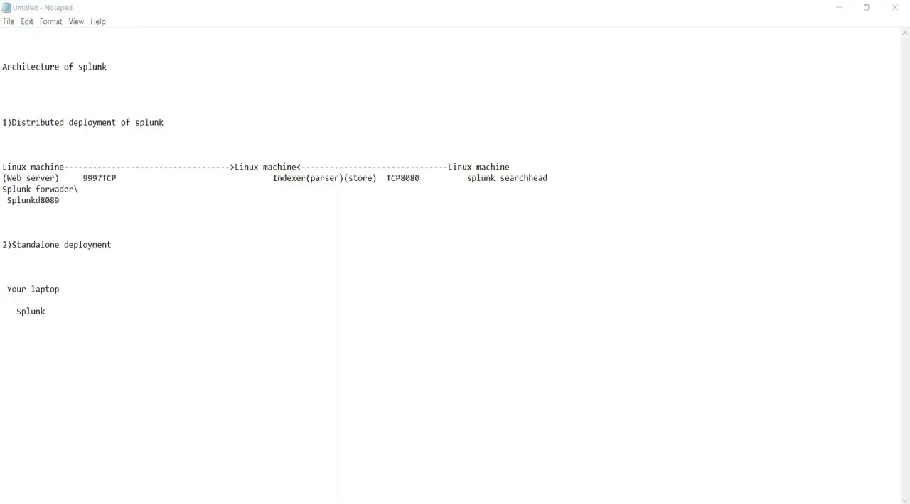
key(super+d)
click(113, 217)
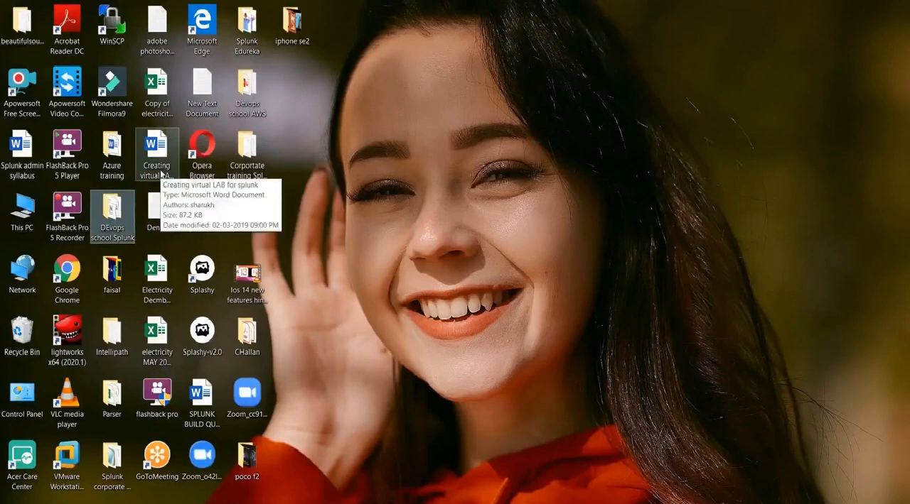
Write "not complete forwader----whatever files on laptop it can injest" as an indented line below "Splunk" in the standalone section.
text(not co)
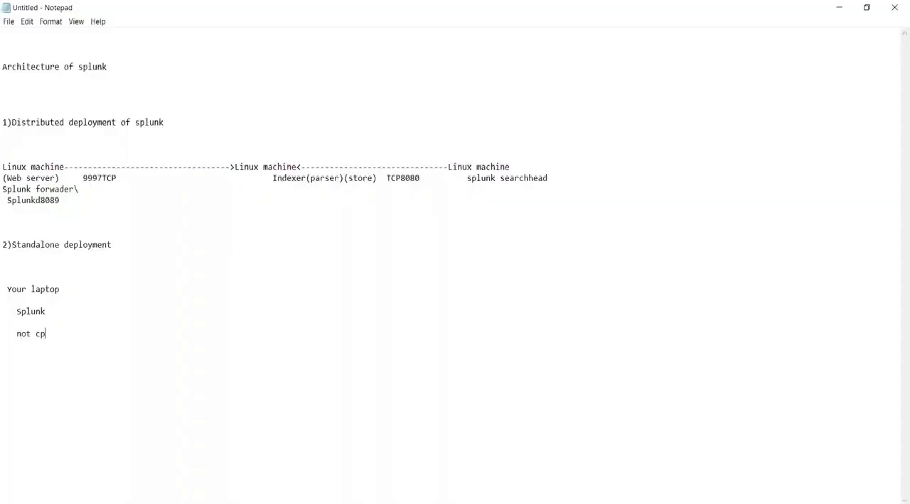
key(BackSpace)
text(omplete for)
text(wader--)
text(--whatev)
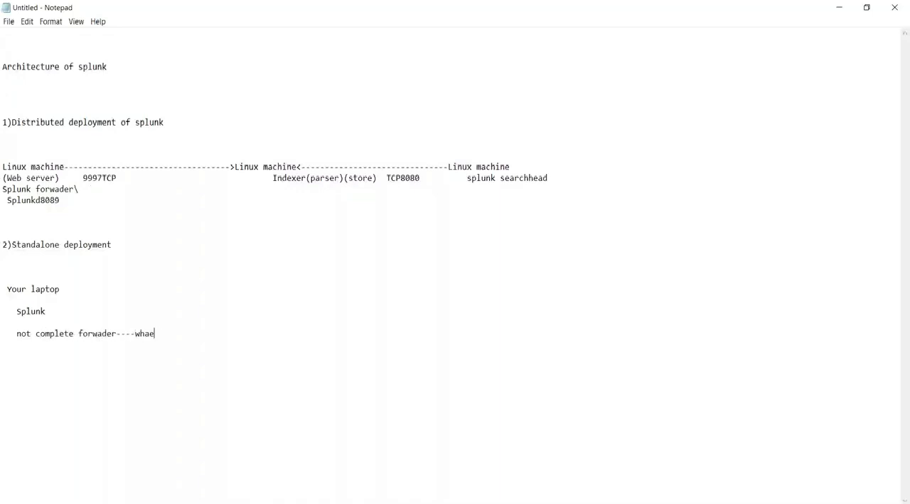
text(er files on laptop it )
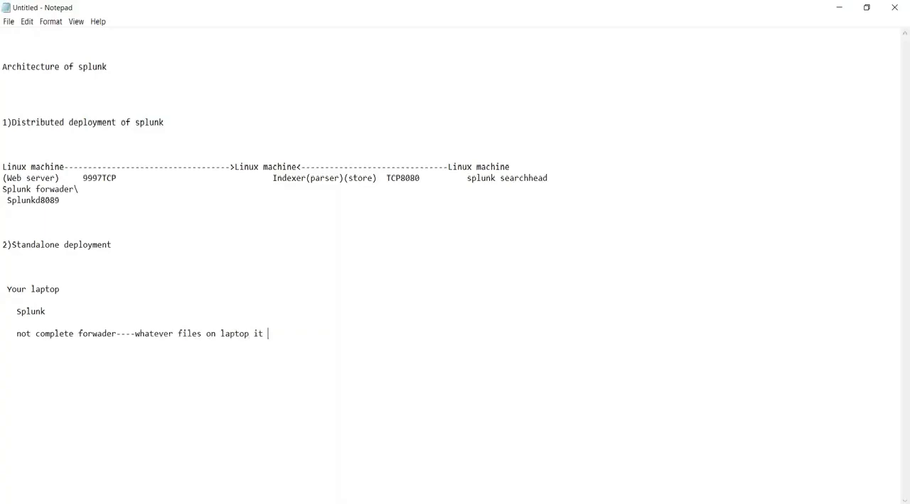
text(can re)
key(BackSpace)
key(BackSpace)
text(injec)
text(t)
key(Return)
Add the lines "Index and store" and "searchaead" beneath the forwarder note in the standalone section.
text(Index and store)
key(Return)
text(se)
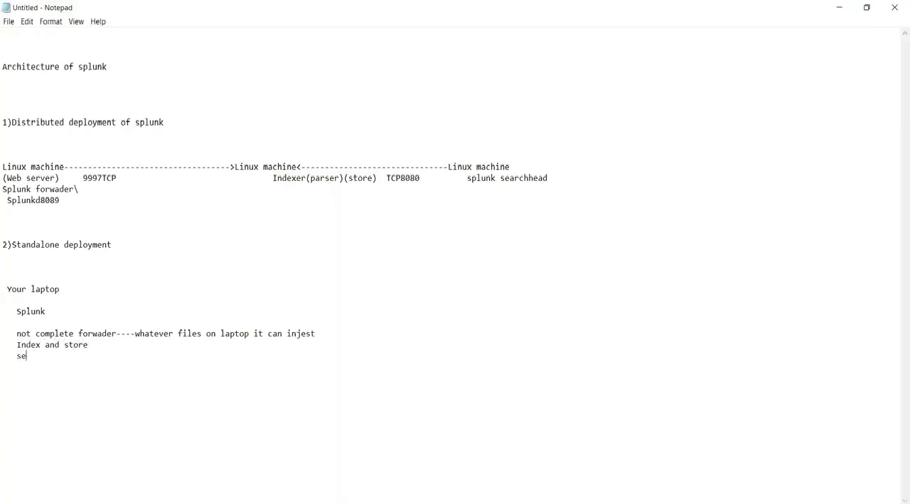
text(archaead)
Highlight the laptop line, the distributed diagram and the standalone component lines to compare the two deployments.
click(60, 312)
drag(61, 290, 4, 283)
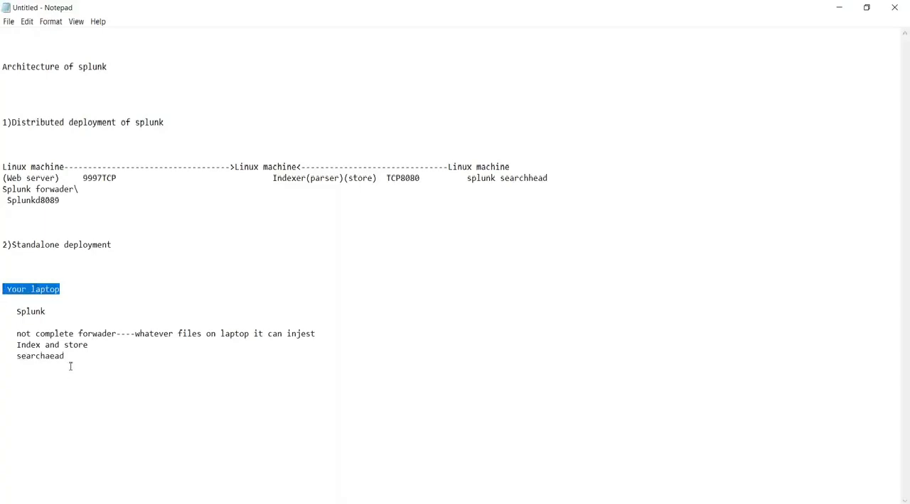
drag(78, 189, 10, 167)
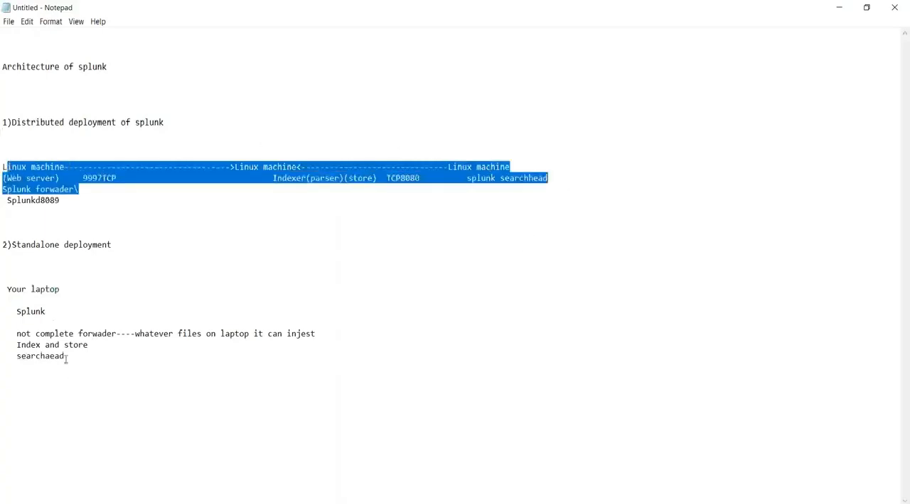
drag(63, 294, 35, 290)
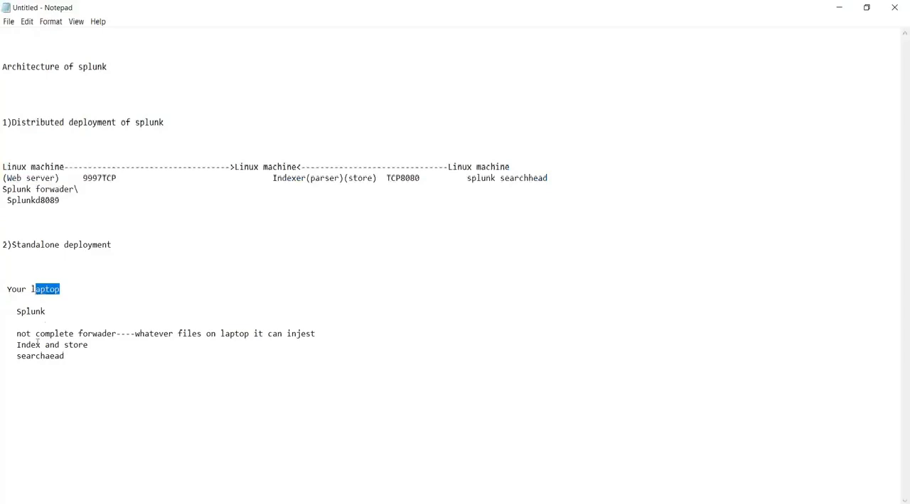
drag(69, 374, 12, 305)
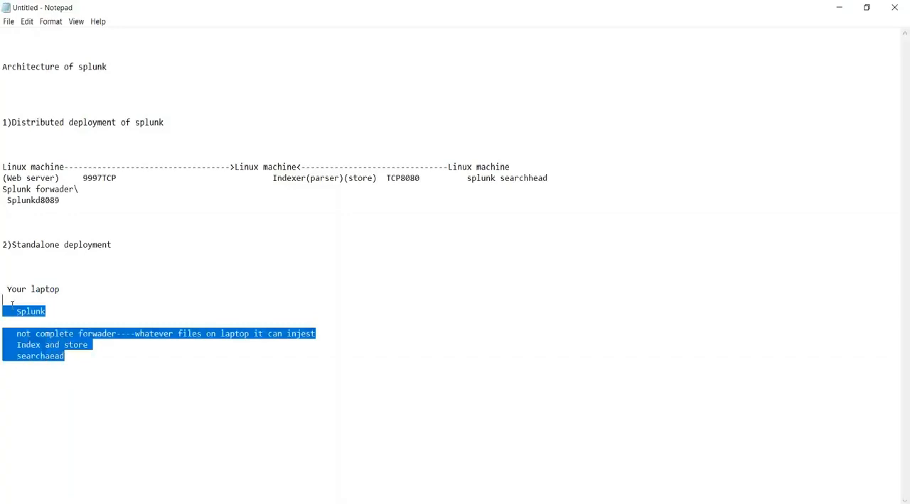
Switch to the Opera browser, open a new blank tab, and return to the Notepad notes.
key(alt+Tab)
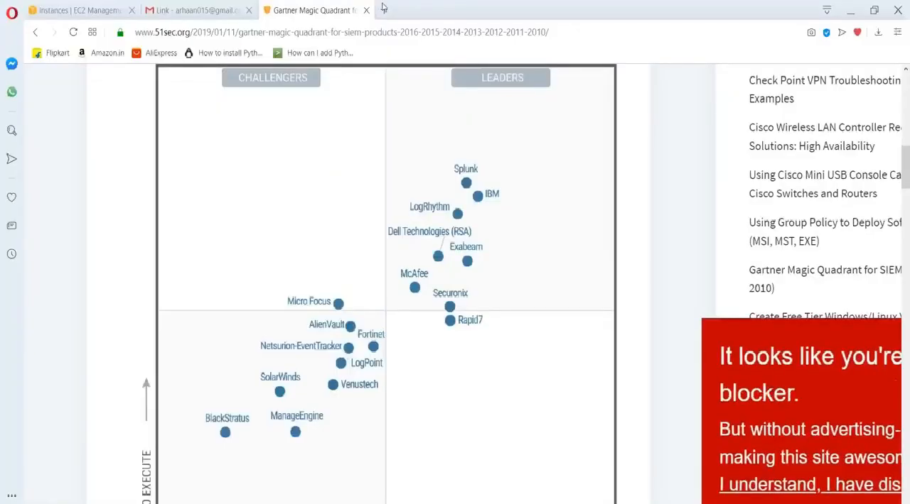
click(383, 9)
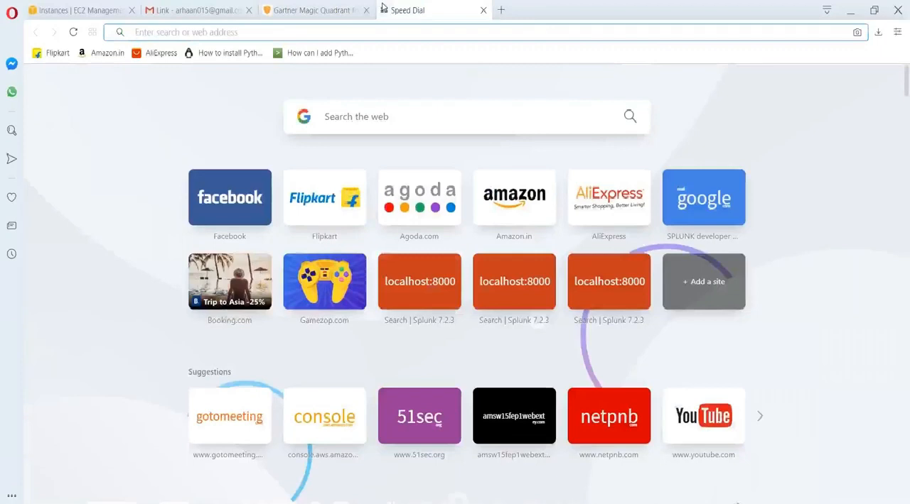
key(alt+Tab)
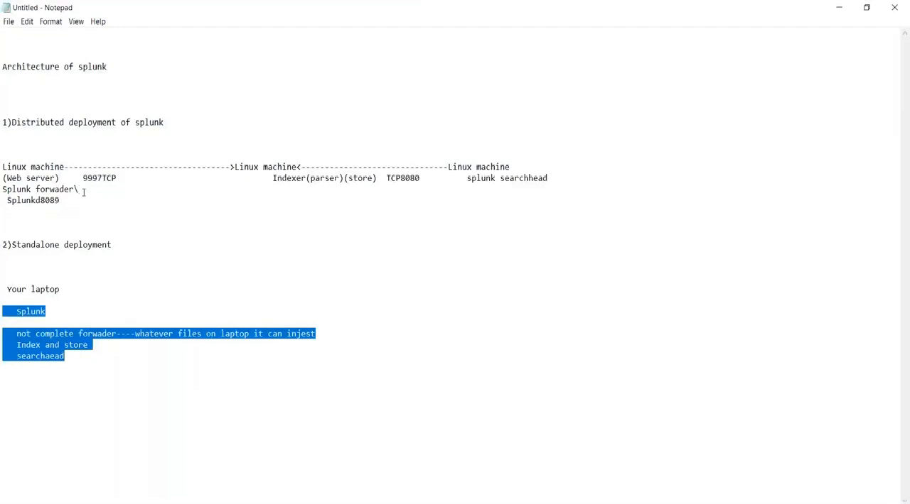
Highlight the distributed diagram and its indexer, search head and forwarder entries in turn to review each component.
drag(79, 201, 3, 166)
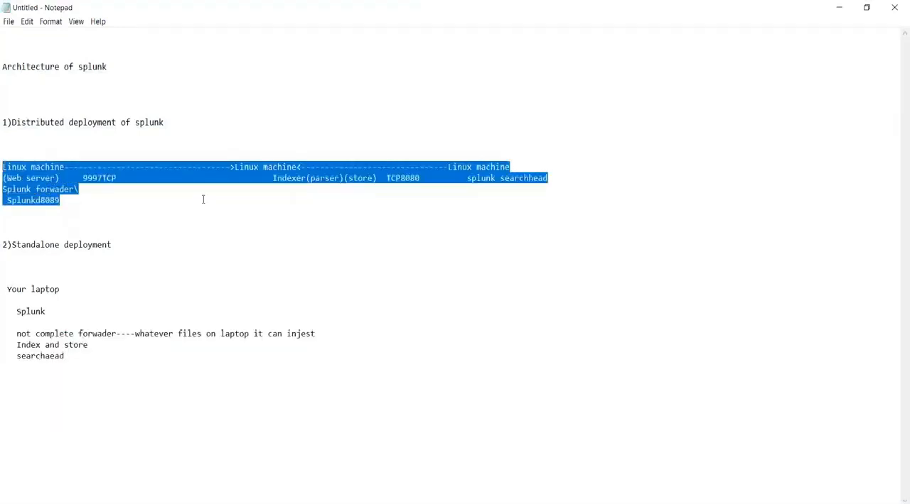
click(272, 177)
drag(272, 177, 303, 175)
drag(462, 178, 530, 177)
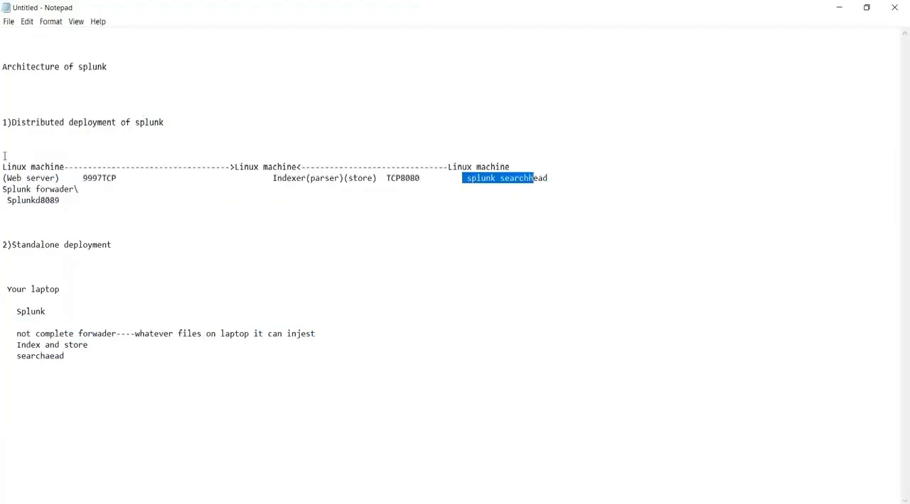
drag(73, 190, 3, 188)
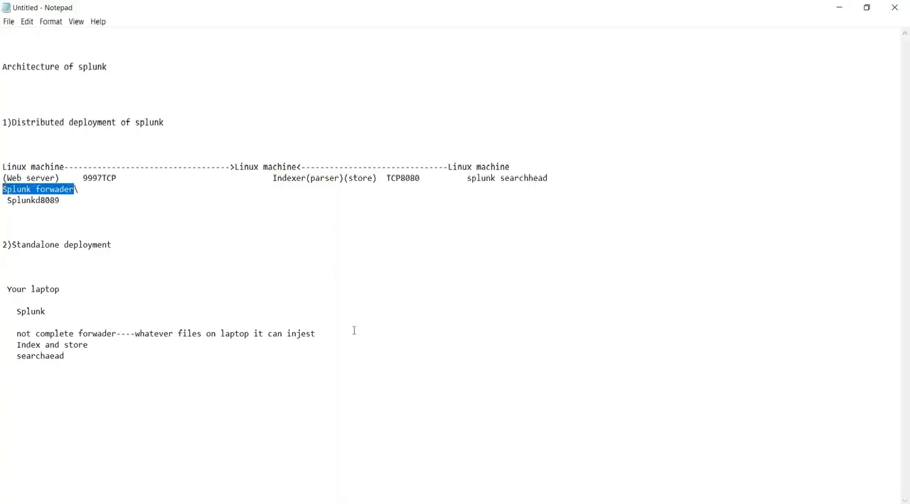
Switch to Opera, look up "download spl" and open the suggested Splunk Enterprise free download page.
click(370, 503)
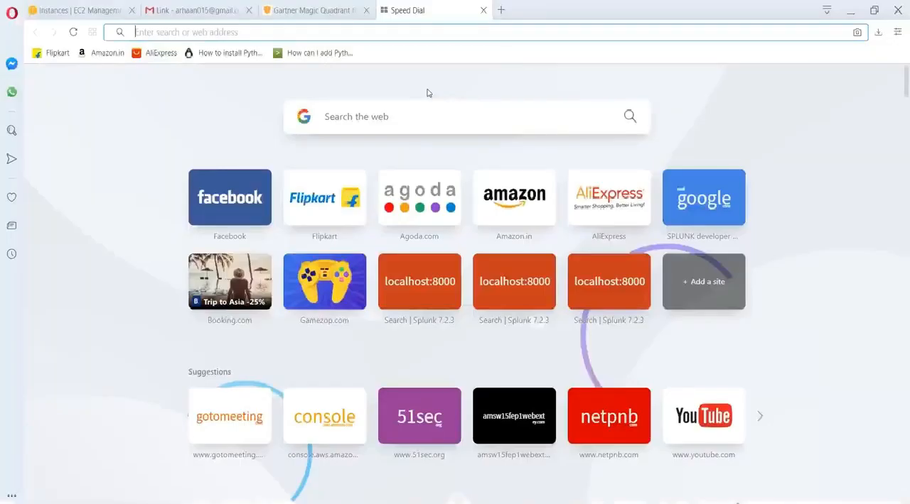
text(download )
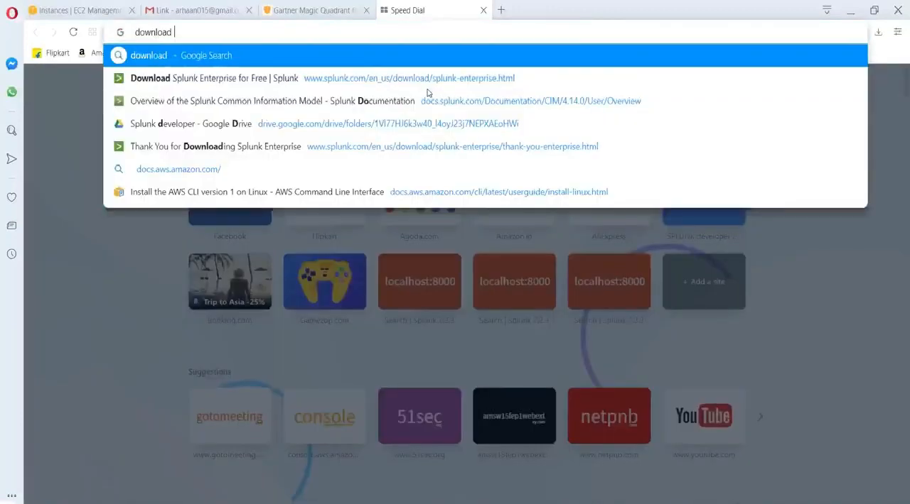
text(spl)
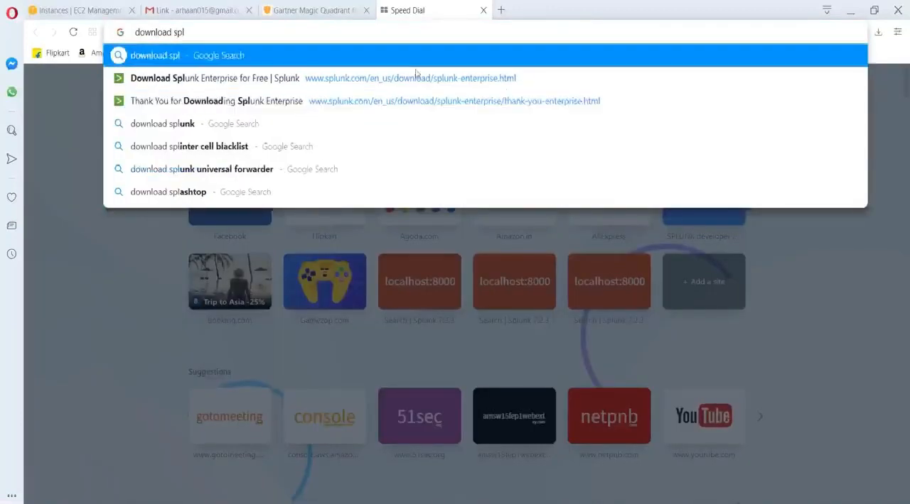
click(313, 80)
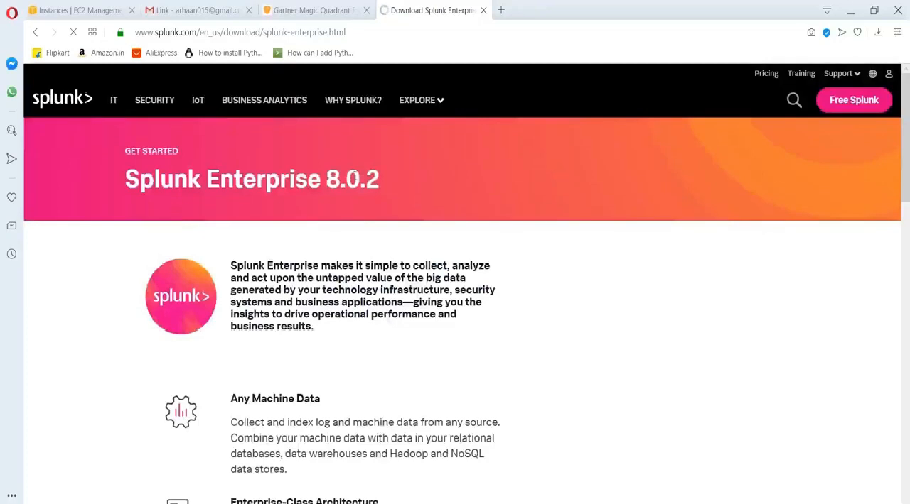
Examine the Splunk Enterprise download page's version heading, web address and free download registration form.
drag(139, 179, 379, 180)
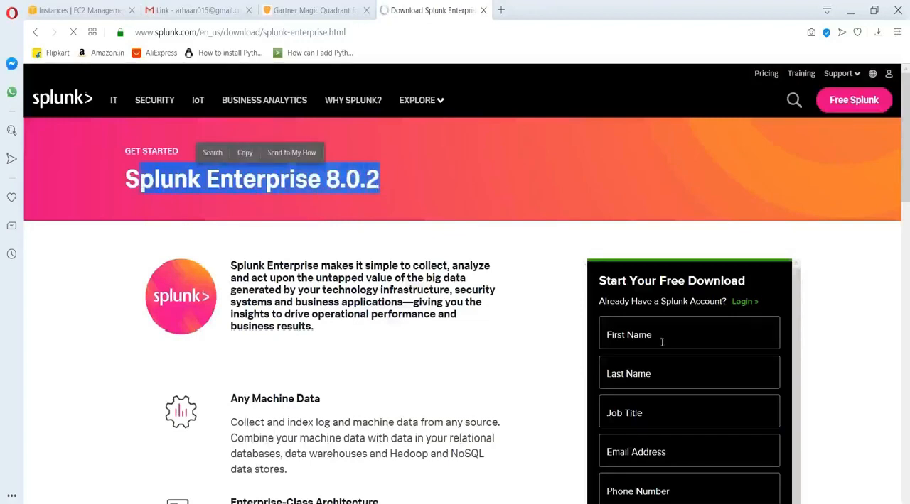
drag(155, 32, 197, 32)
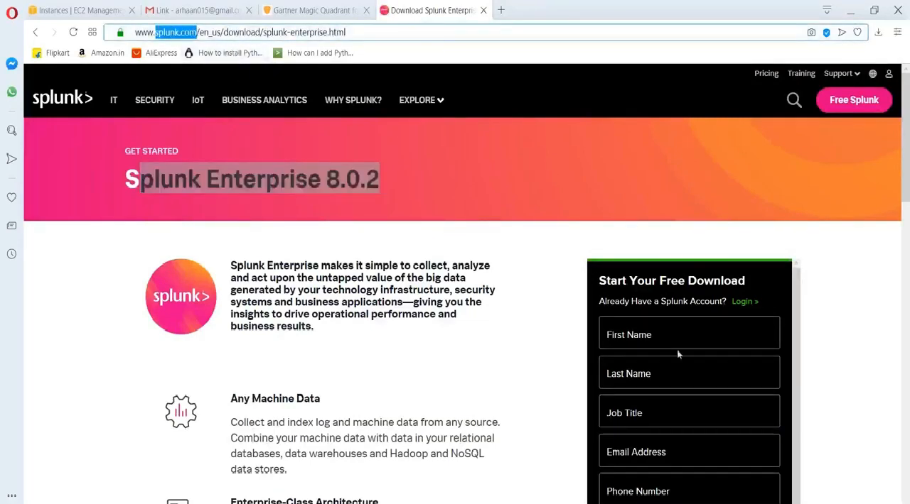
scroll(721, 416, down, 1)
scroll(721, 414, up, 1)
scroll(616, 342, down, 1)
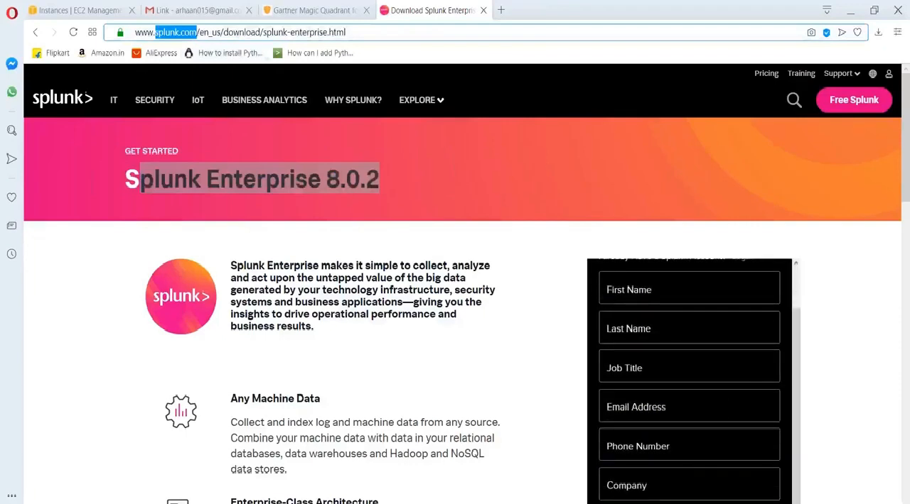
scroll(673, 444, down, 4)
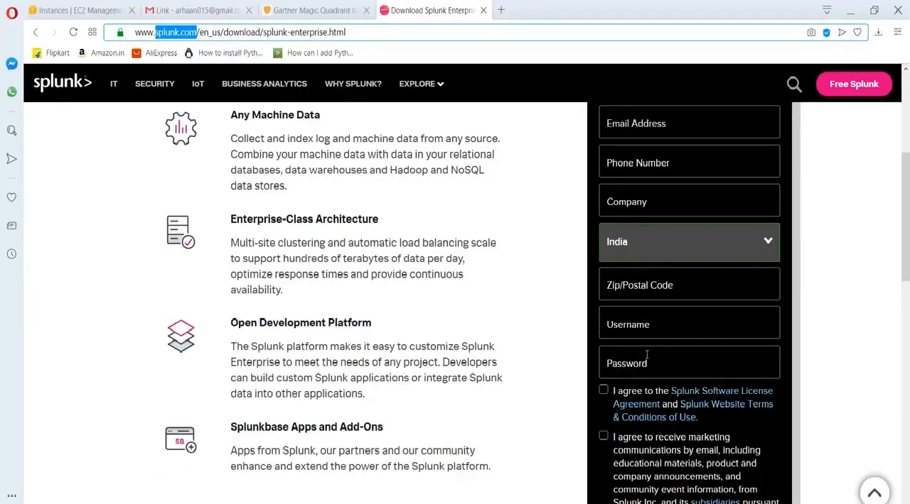
scroll(647, 355, up, 7)
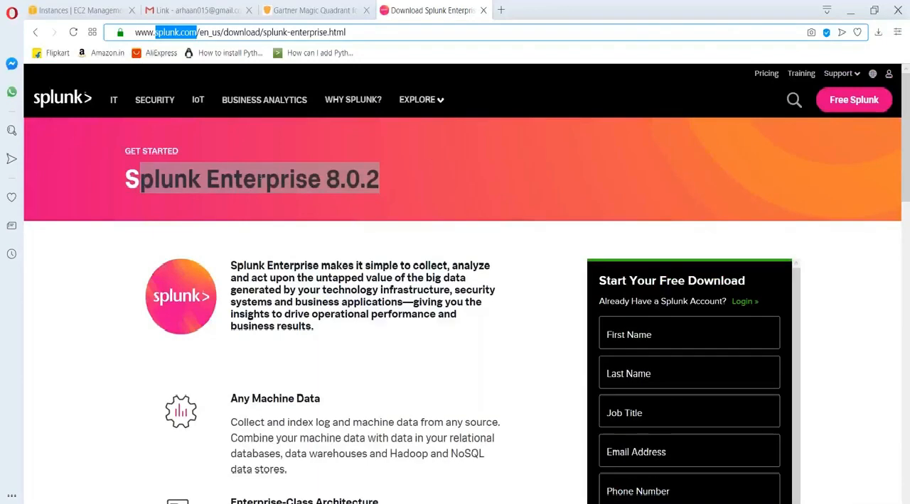
Open an extra blank tab, and log in to the Splunk account from the download page with the saved credentials.
click(500, 10)
click(397, 8)
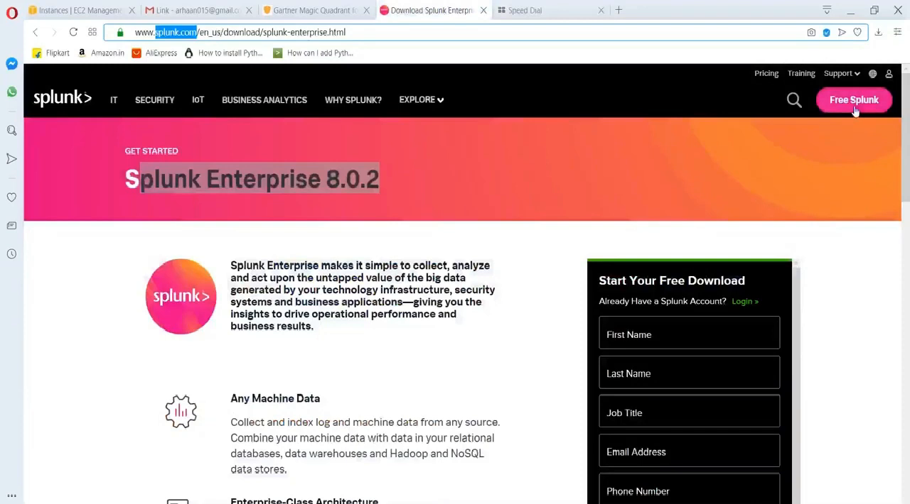
mouse_move(888, 76)
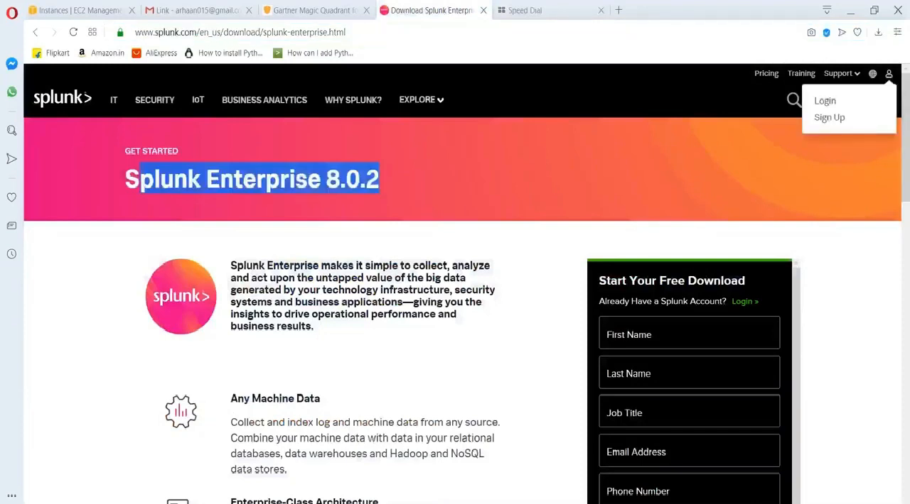
click(827, 104)
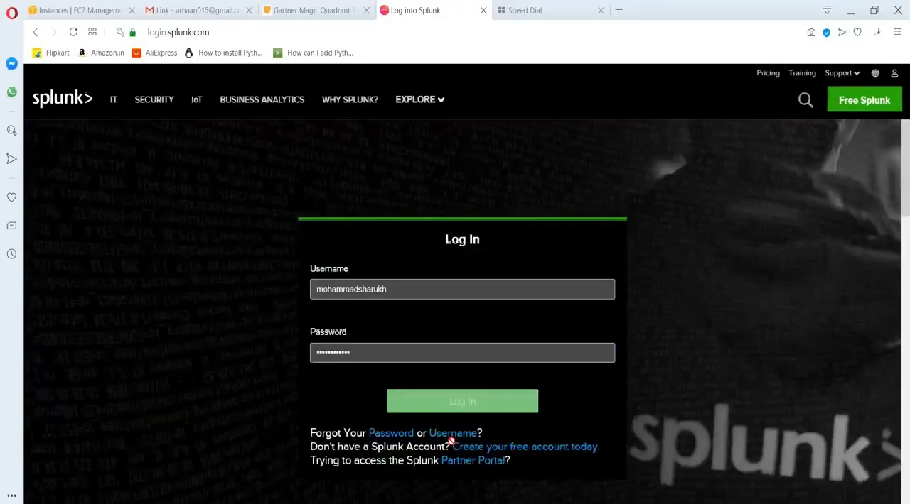
scroll(473, 435, down, 3)
click(452, 250)
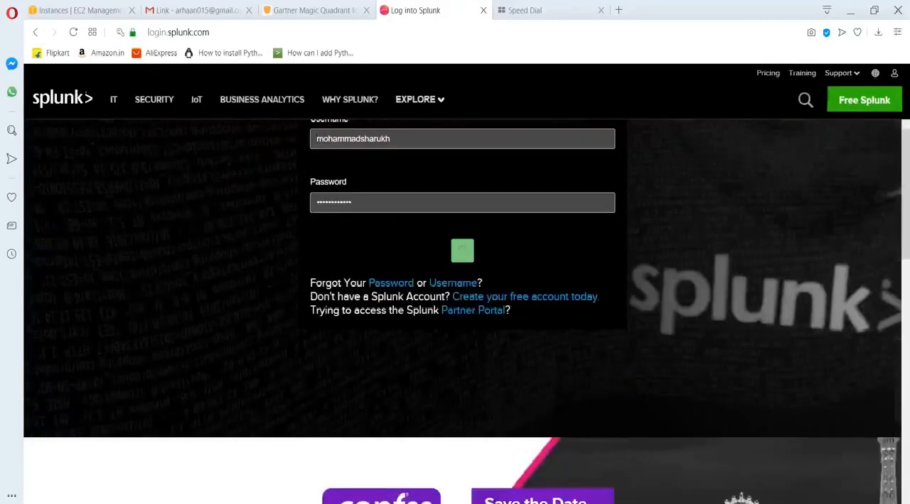
scroll(411, 324, up, 3)
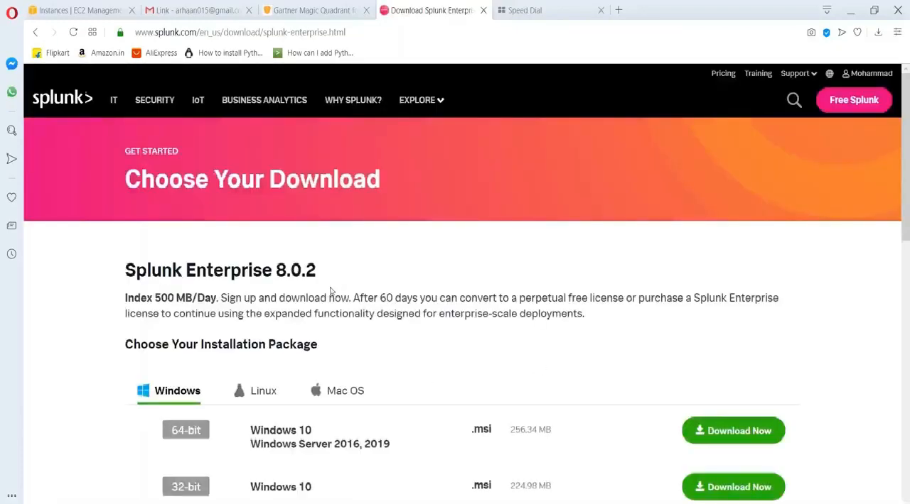
Examine the Splunk Enterprise 8.0.2 installation packages offered for Linux, Mac OS and Windows.
scroll(331, 292, down, 1)
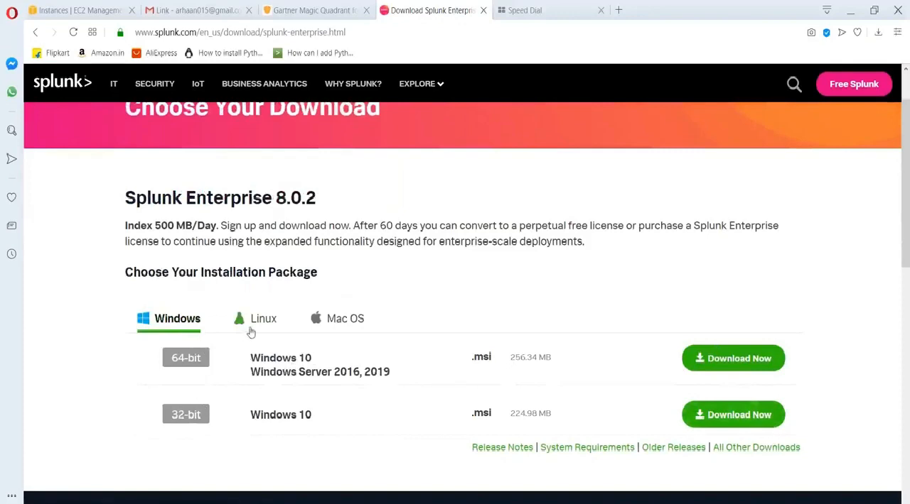
click(250, 324)
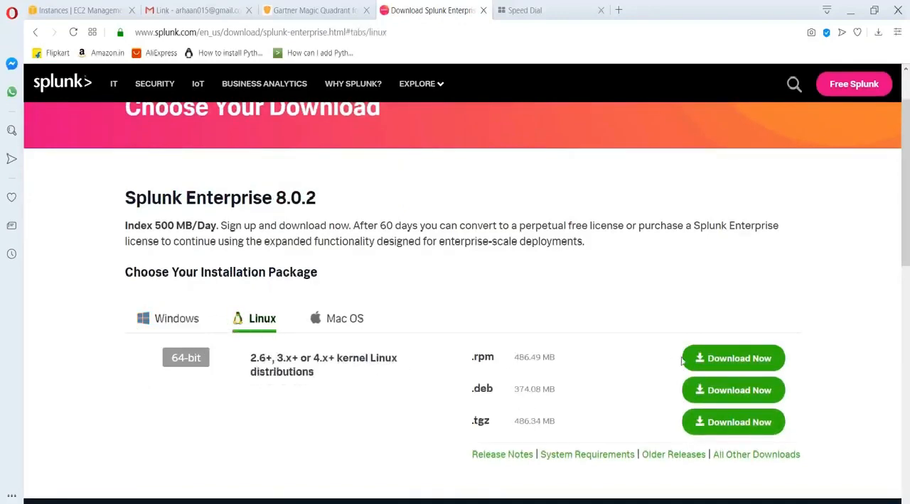
click(343, 323)
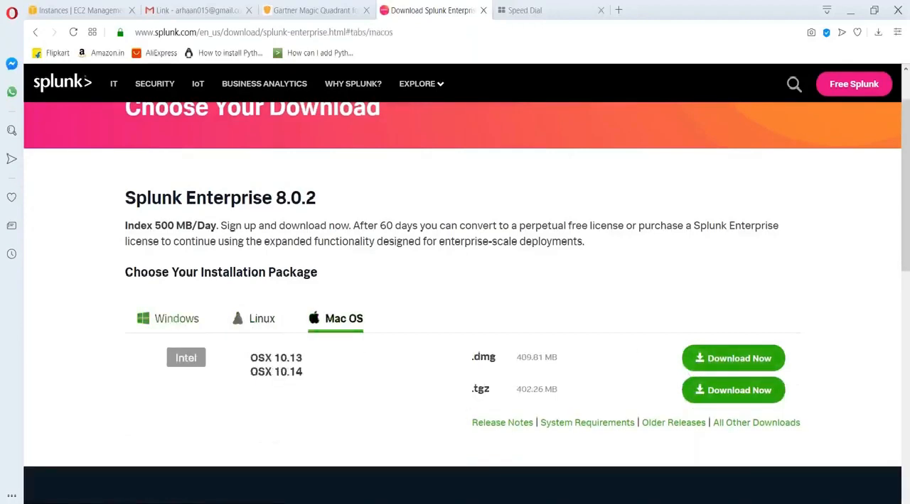
click(177, 319)
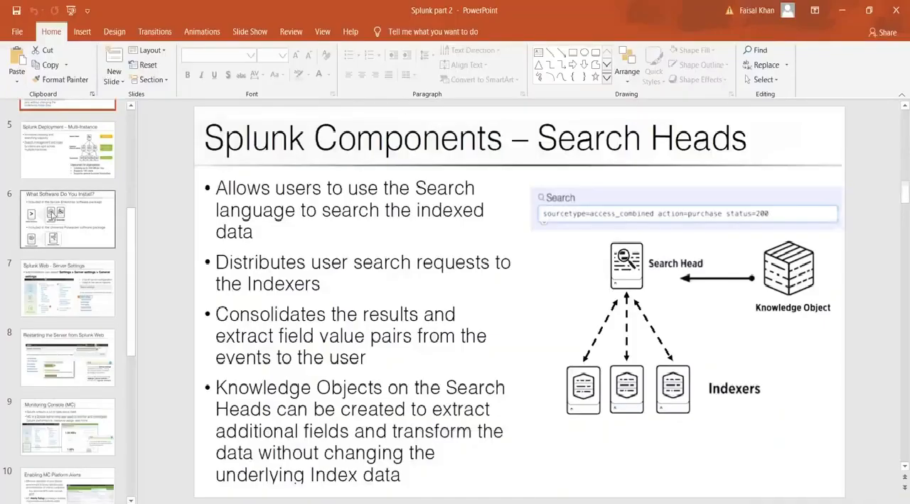
View the "What Software Do You Install?" slide in the "Splunk part 2" PowerPoint presentation, and switch back to the browser.
key(Page_Up)
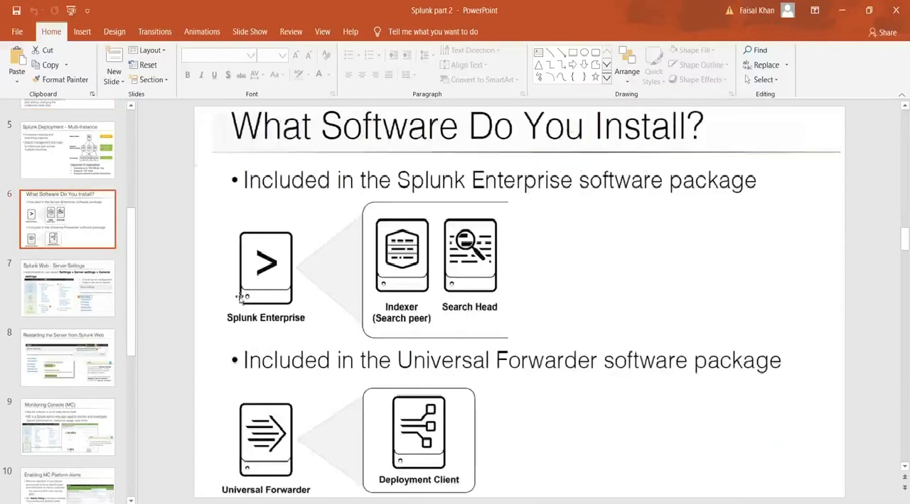
key(alt+Tab)
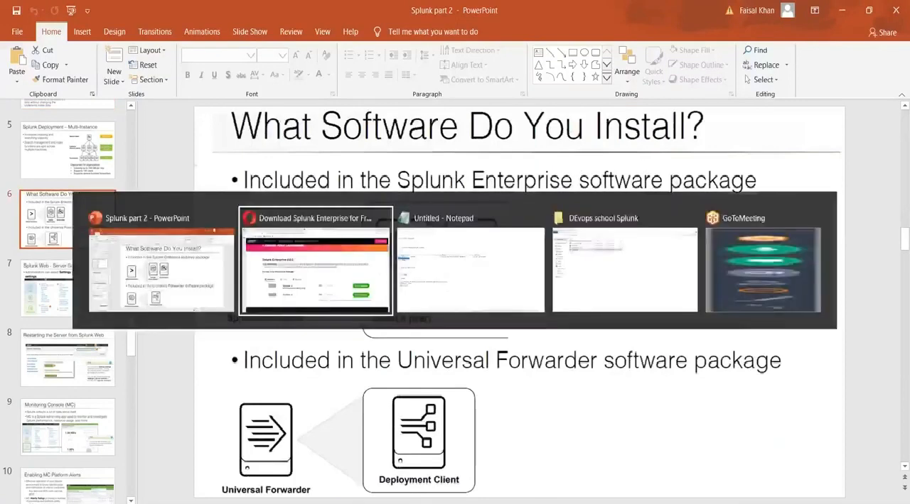
Compare the "What Software Do You Install?" slide in PowerPoint with the Splunk Enterprise download page in the browser.
key(alt+Tab)
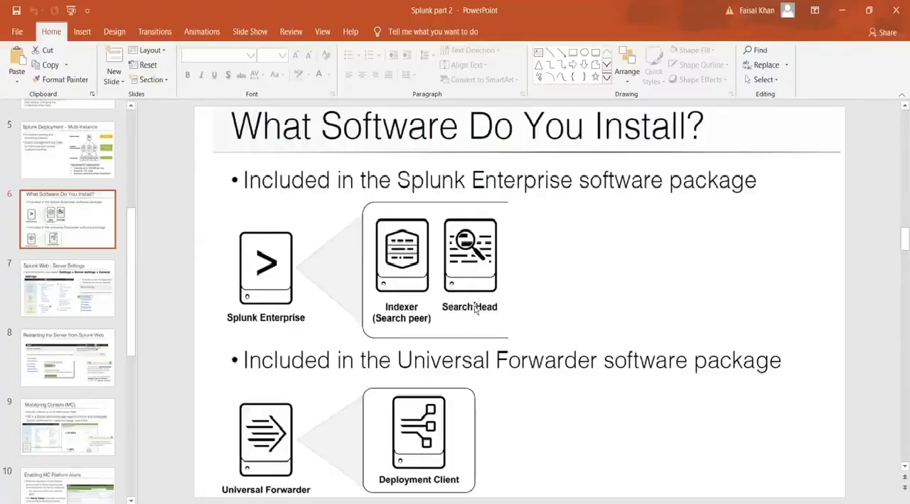
key(alt+Tab)
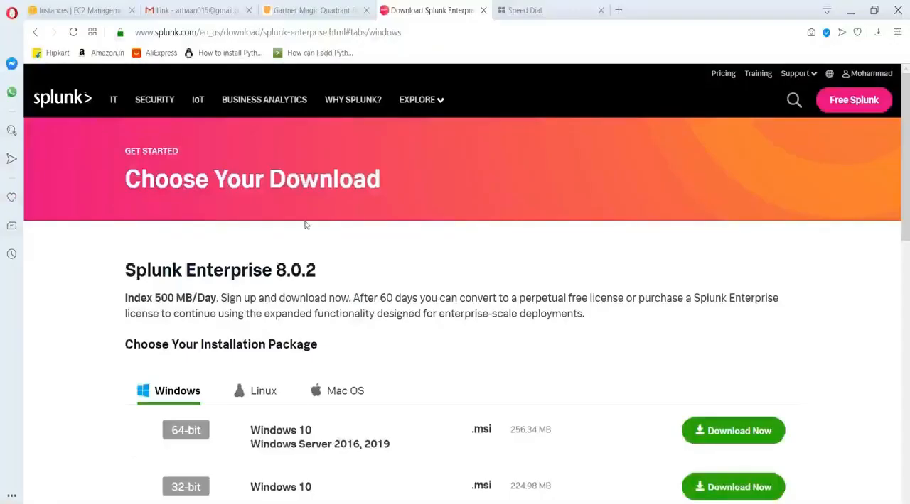
key(alt+Tab)
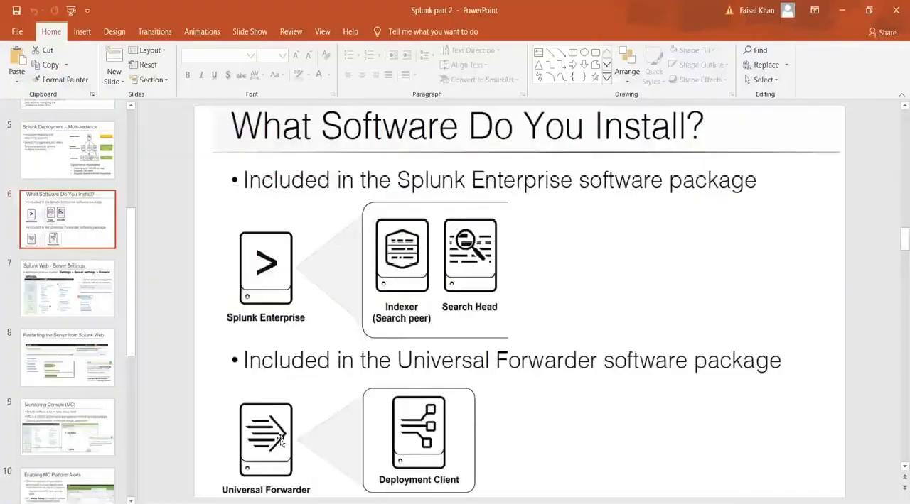
In the browser's blank tab, search for "download splunk forwarder" and open the Splunk Universal Forwarder download page.
key(alt+Tab)
key(ctrl+Tab)
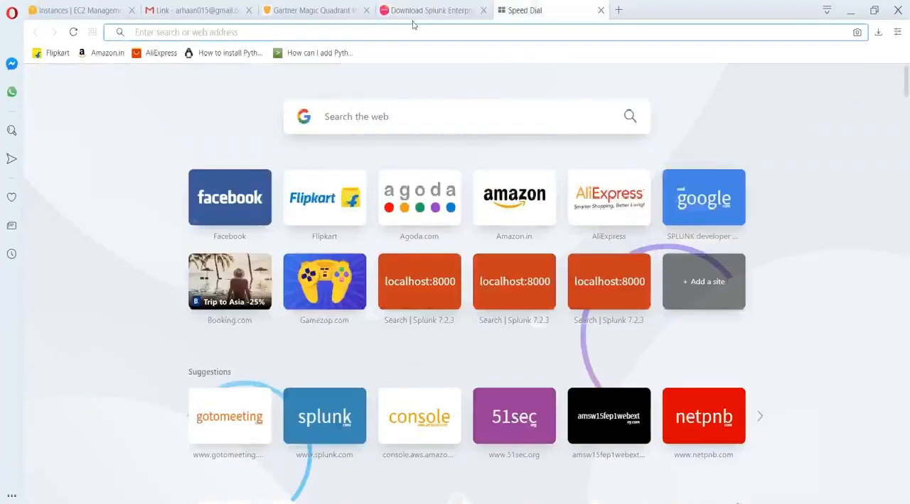
text(spl)
key(BackSpace)
key(BackSpace)
key(BackSpace)
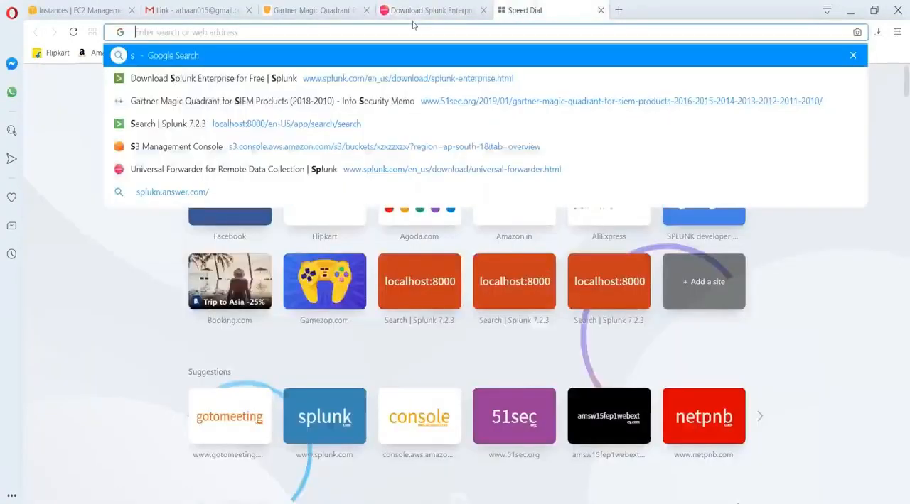
text(download splunk for)
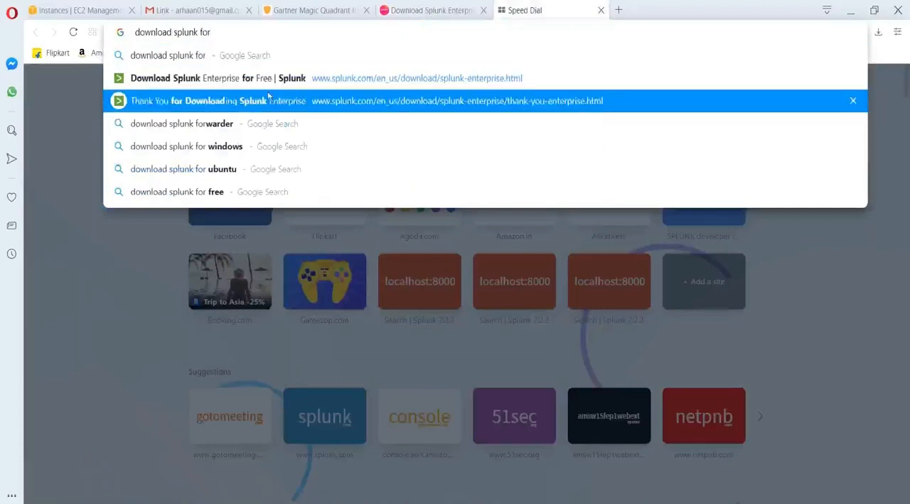
text(warder)
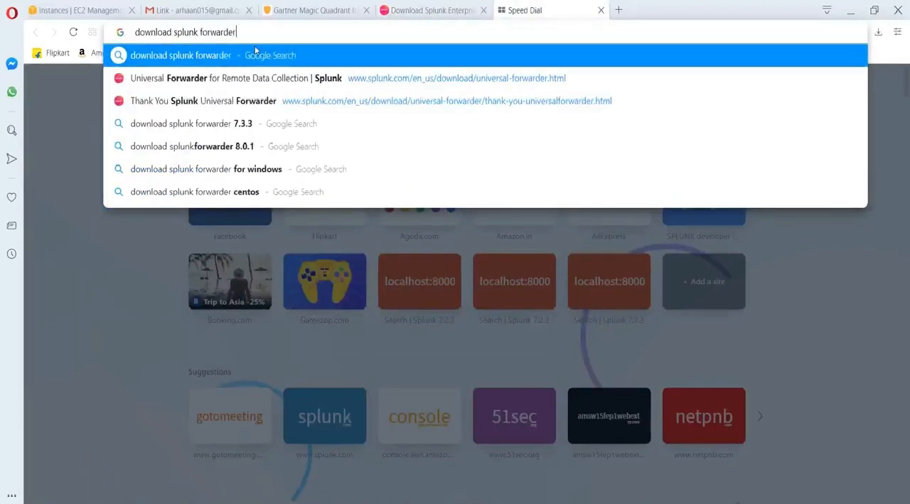
key(Return)
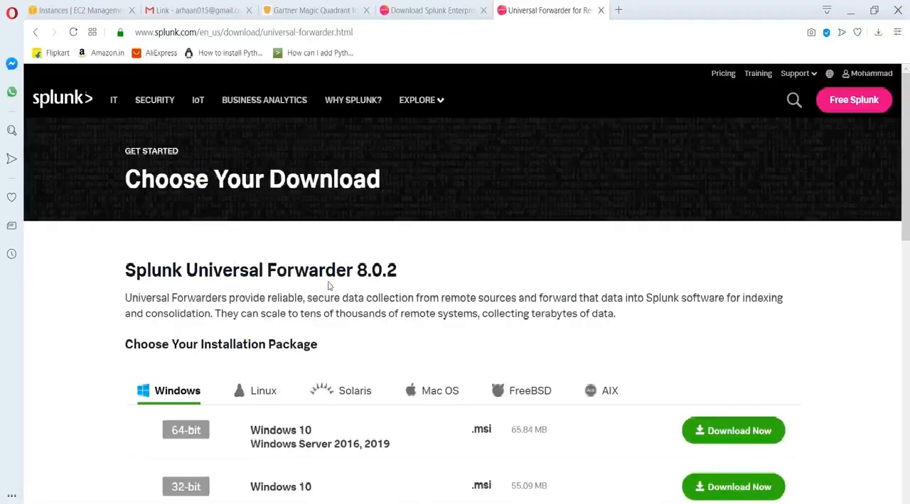
View the Splunk Enterprise download page, and highlight the web server's "Linux machine" and "Splunk forwader" entries in the Notepad notes.
click(464, 5)
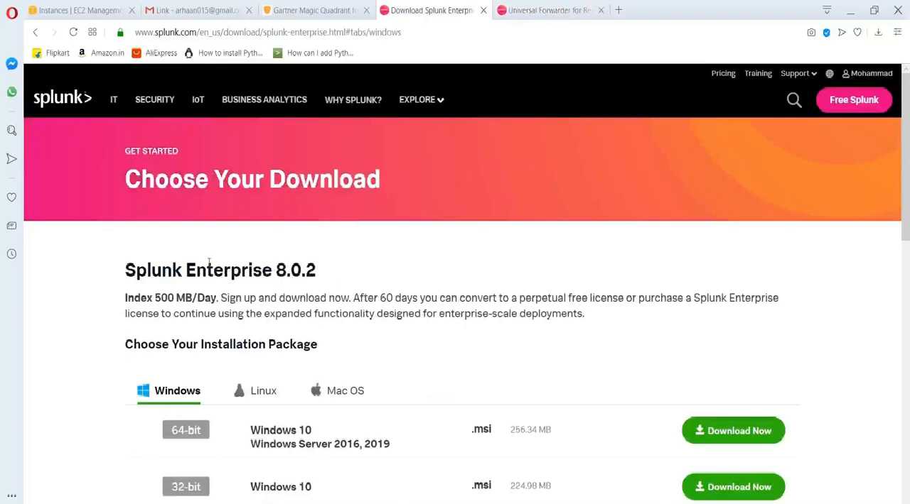
key(alt+Tab)
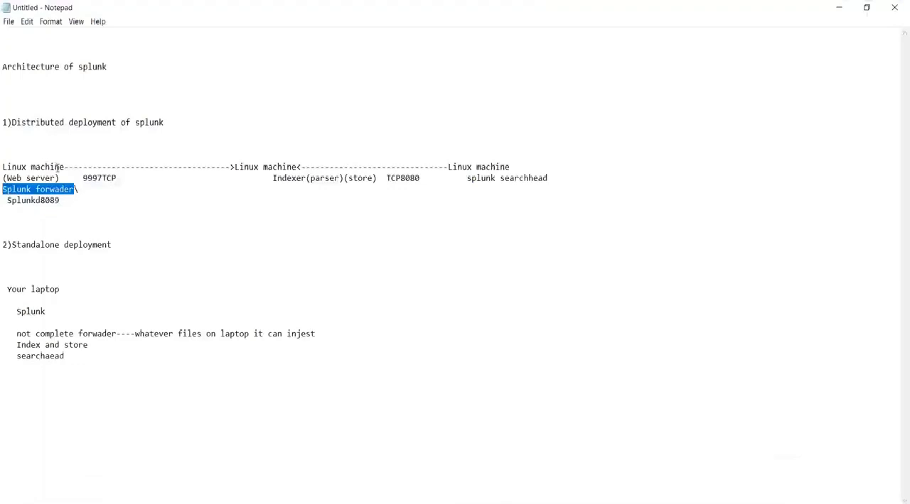
drag(58, 168, 11, 168)
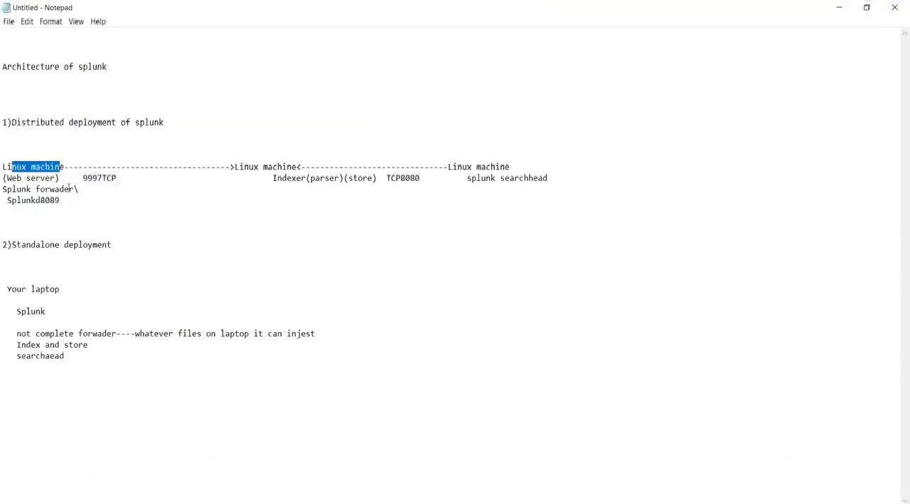
drag(74, 189, 7, 189)
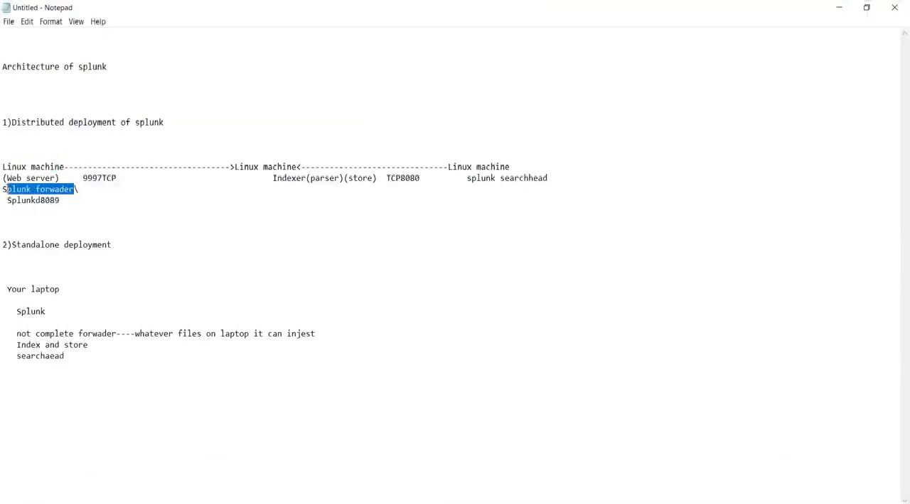
Match the forwarder and indexer entries in the Notepad notes with the Universal Forwarder and Splunk Enterprise download pages.
key(alt+Tab)
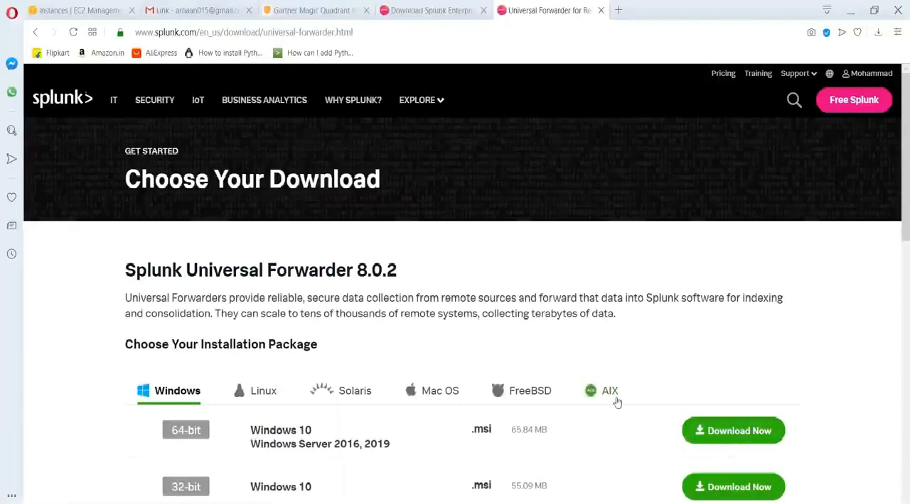
key(alt+Tab)
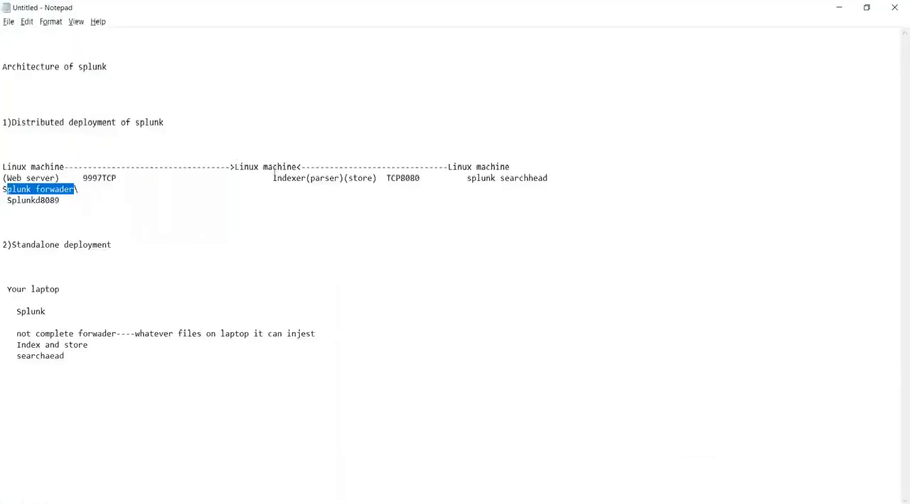
click(272, 178)
key(alt+Tab)
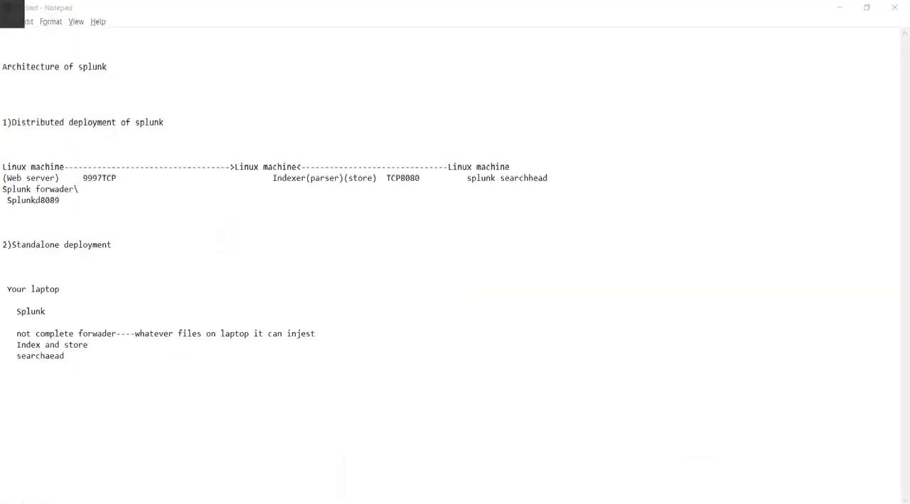
click(440, 7)
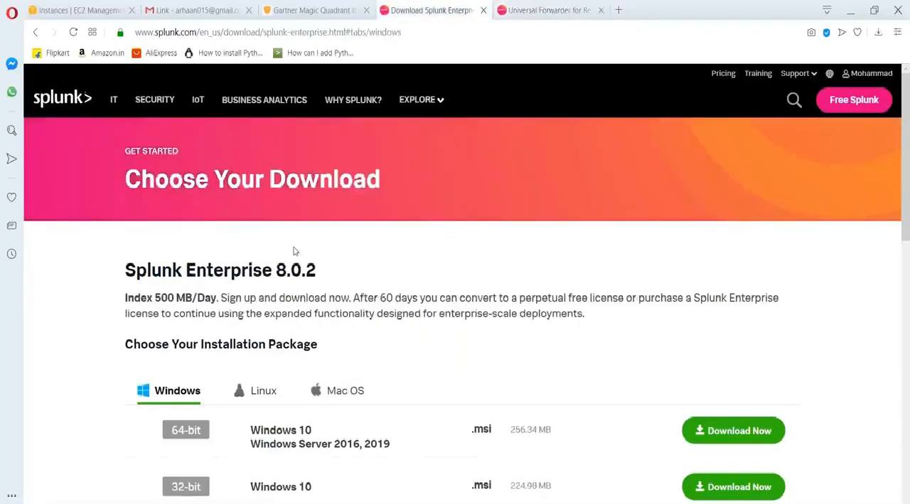
key(alt+Tab)
key(alt+Tab)
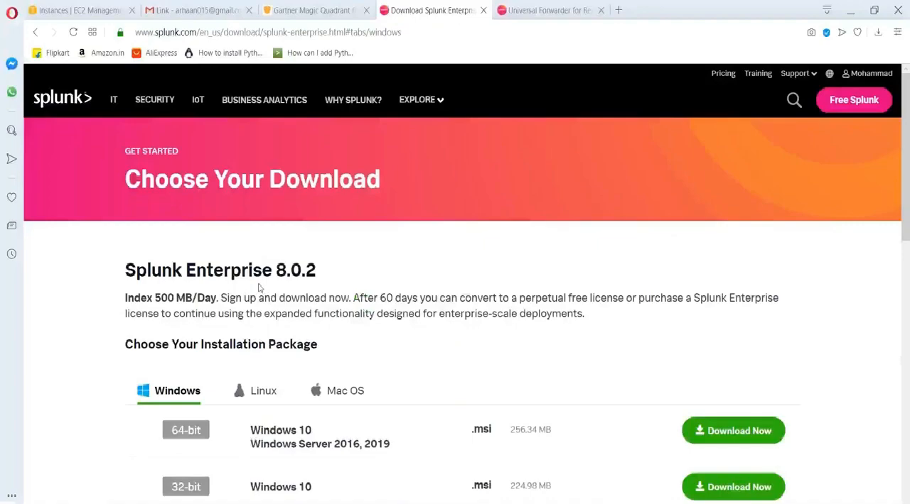
key(alt+Tab)
key(alt+Tab)
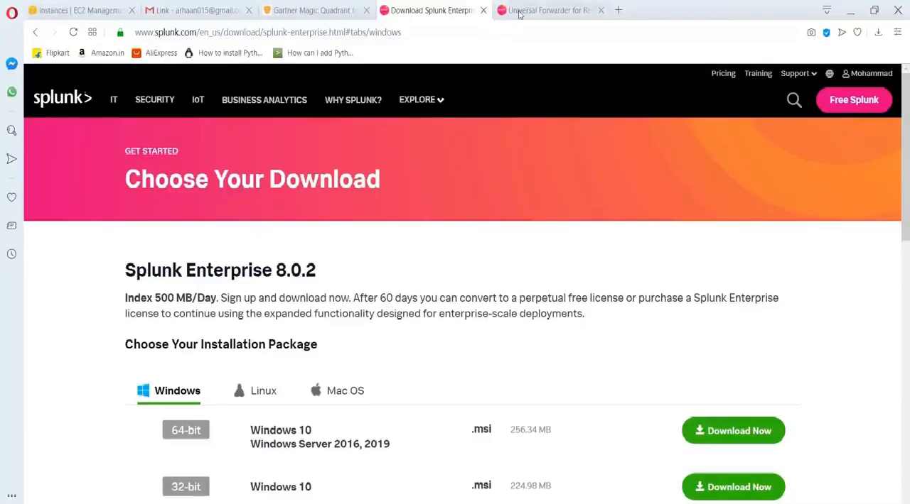
click(519, 14)
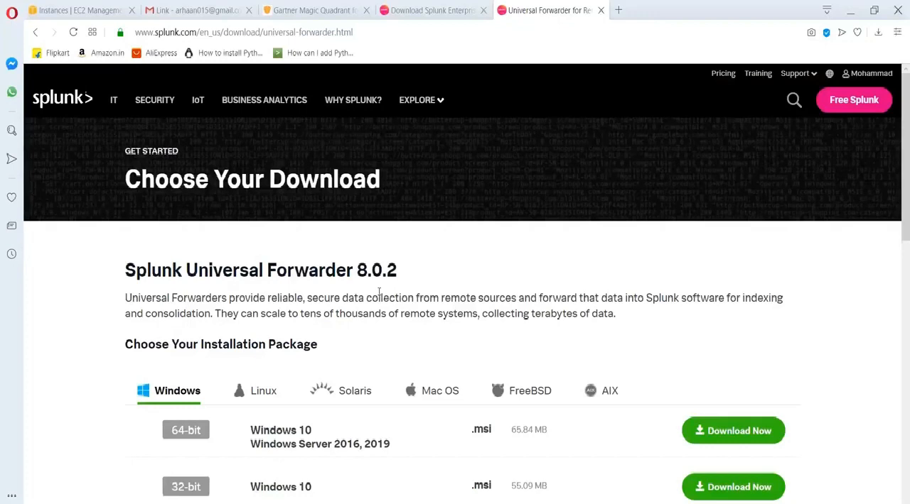
Switch to Notepad and highlight the distributed deployment diagram and the standalone deployment notes for review.
key(alt+Tab)
key(alt+Tab)
key(alt+Tab)
drag(60, 200, 4, 157)
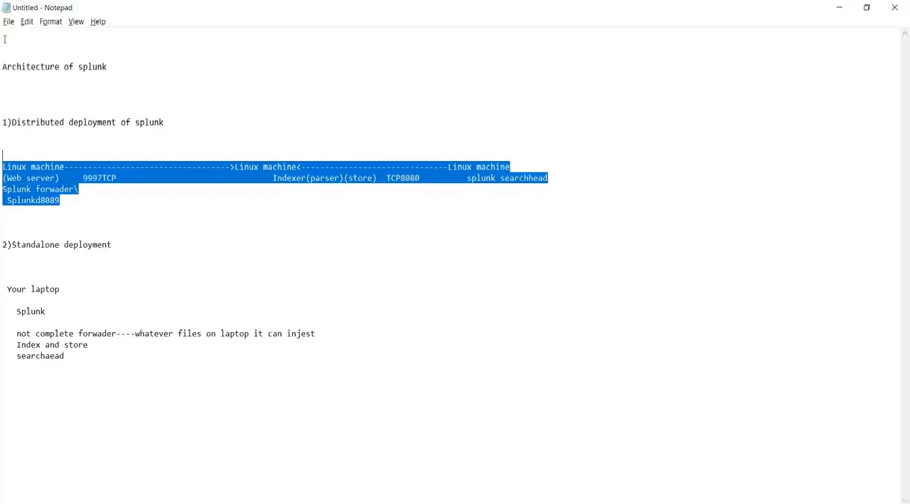
drag(68, 385, 17, 289)
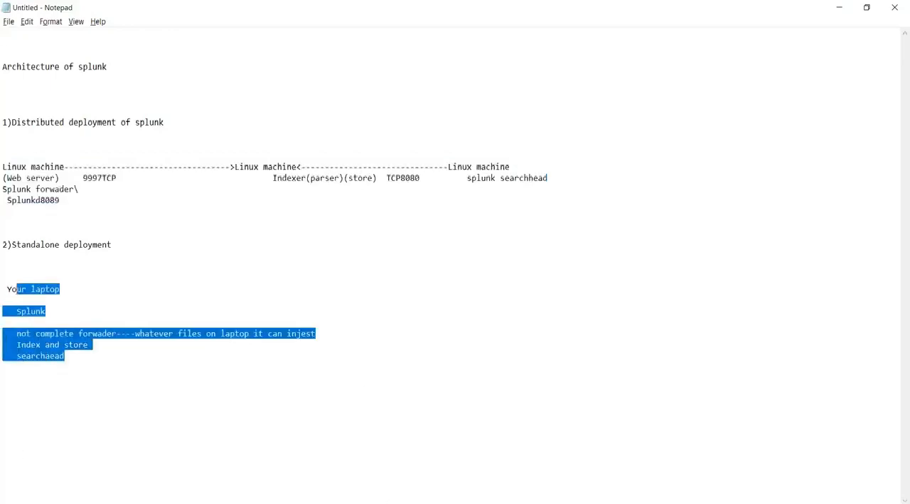
Switch to the browser and compare the Splunk Enterprise and Universal Forwarder download pages.
key(alt+Tab)
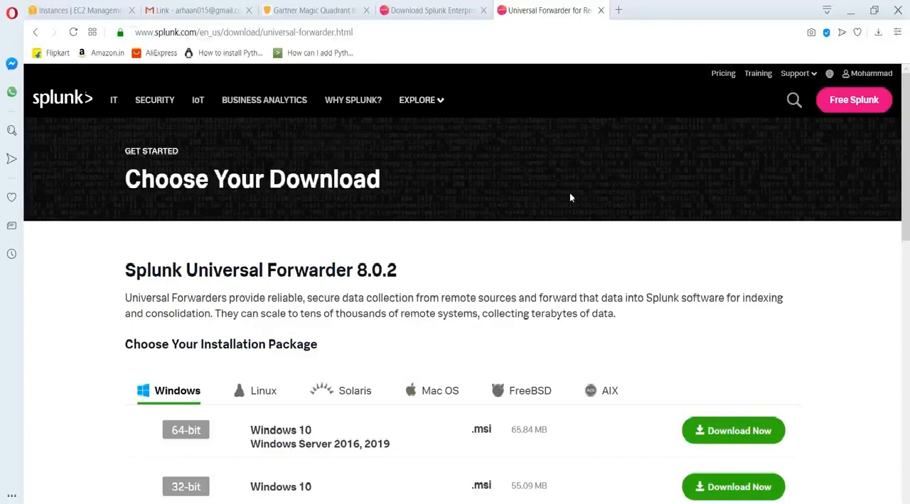
click(425, 6)
click(505, 7)
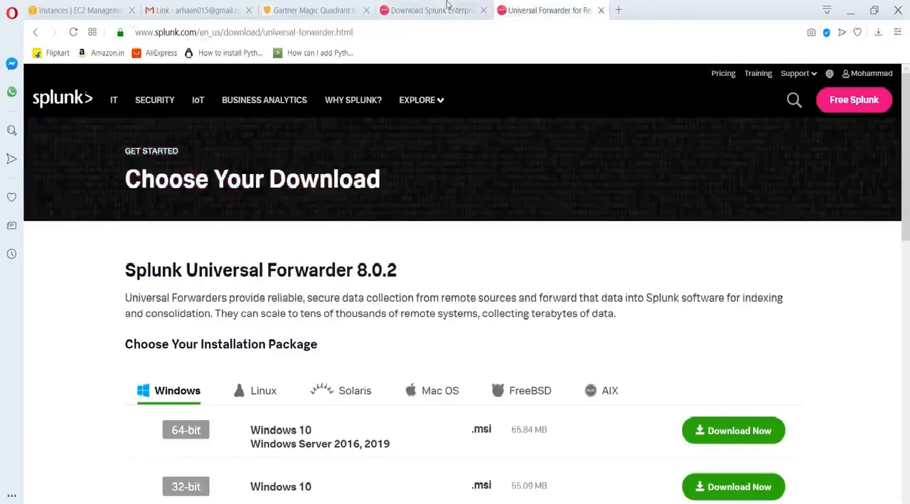
click(447, 5)
click(501, 10)
click(444, 9)
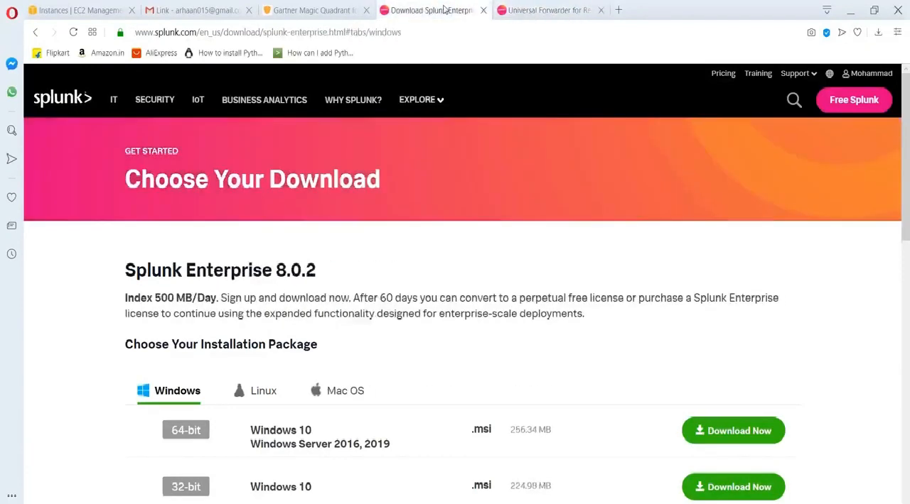
click(524, 5)
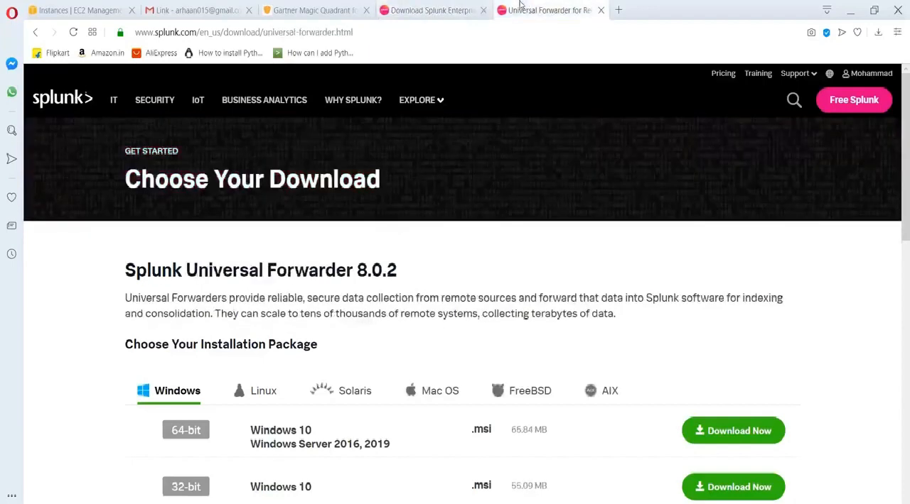
click(463, 5)
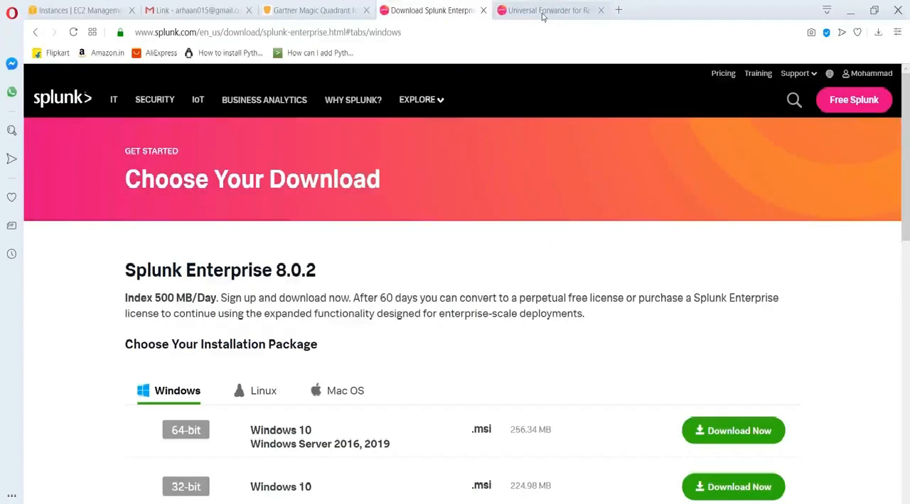
click(541, 11)
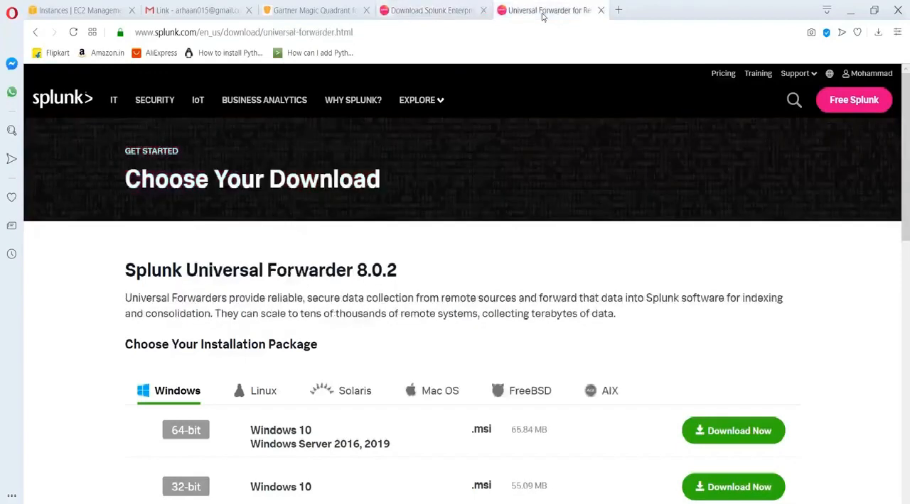
Highlight "Enterprise 8.0.2" in the Splunk Enterprise page heading, and compare it with the Universal Forwarder page and its packages.
click(447, 7)
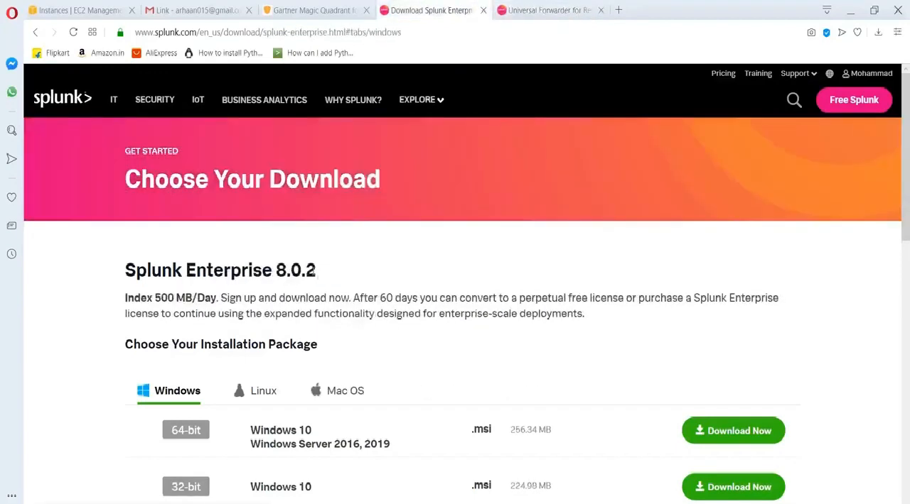
drag(319, 272, 184, 272)
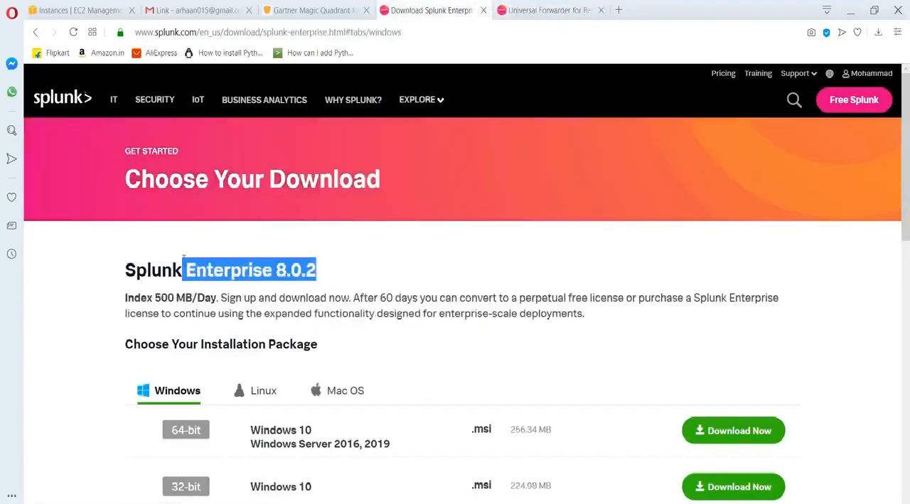
click(522, 18)
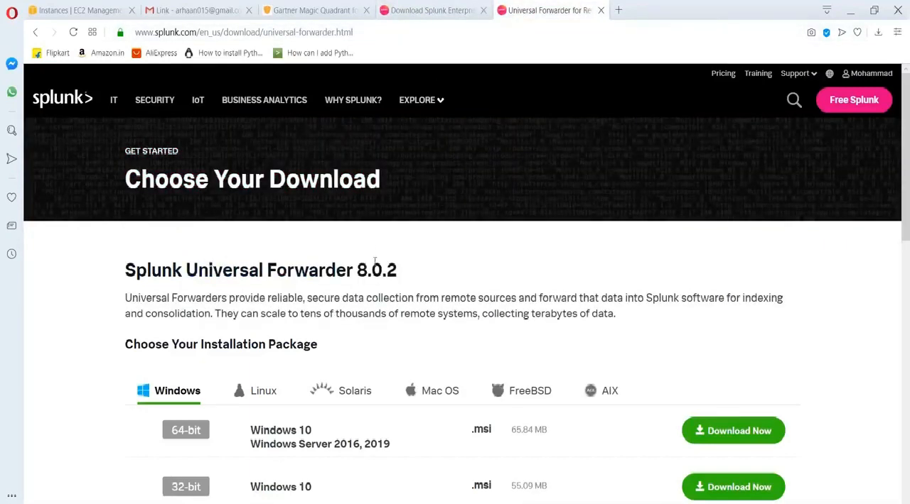
click(419, 13)
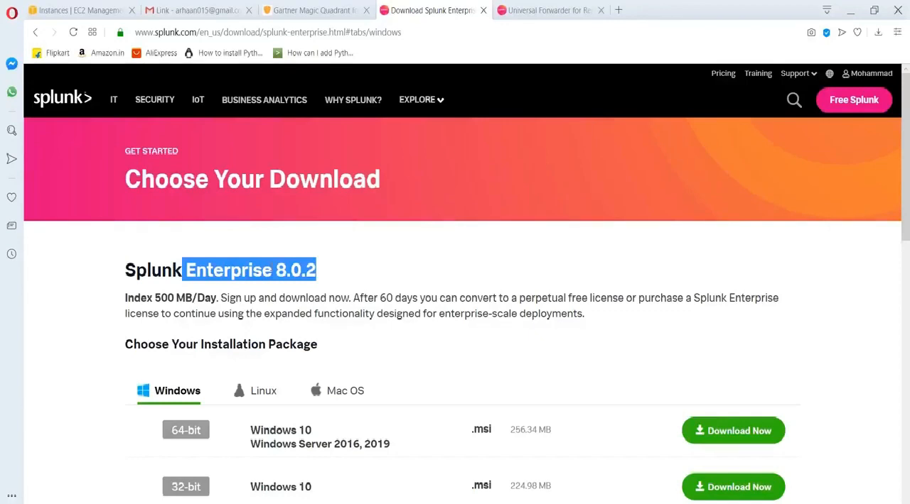
click(551, 16)
click(427, 7)
click(528, 5)
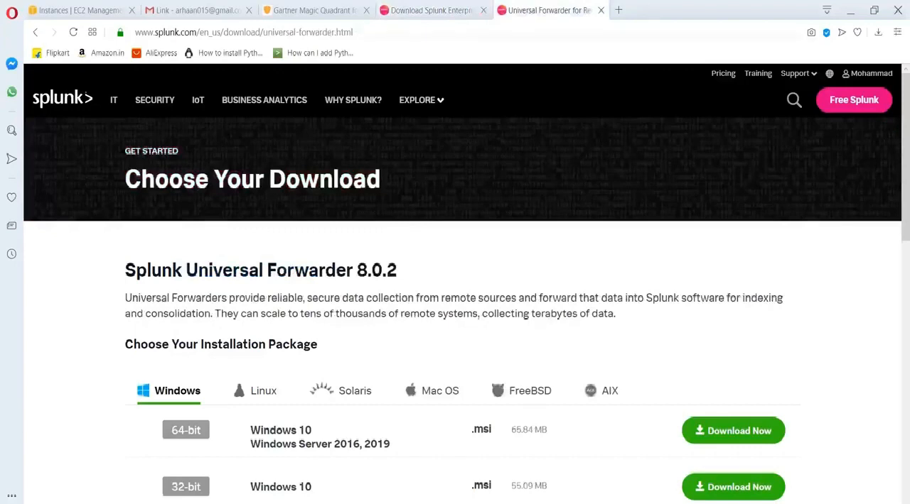
click(414, 10)
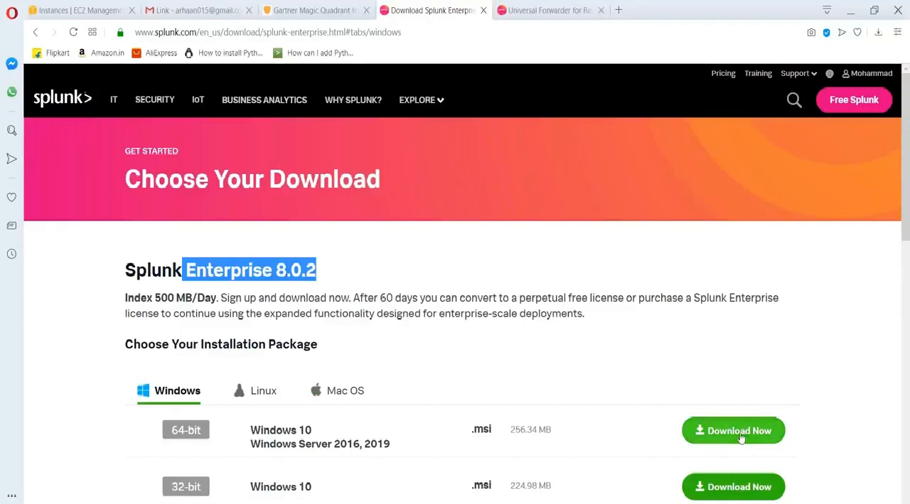
Switch to File Explorer and open the Splunk_installation_file folder on the Acer (D:) drive.
mouse_move(277, 503)
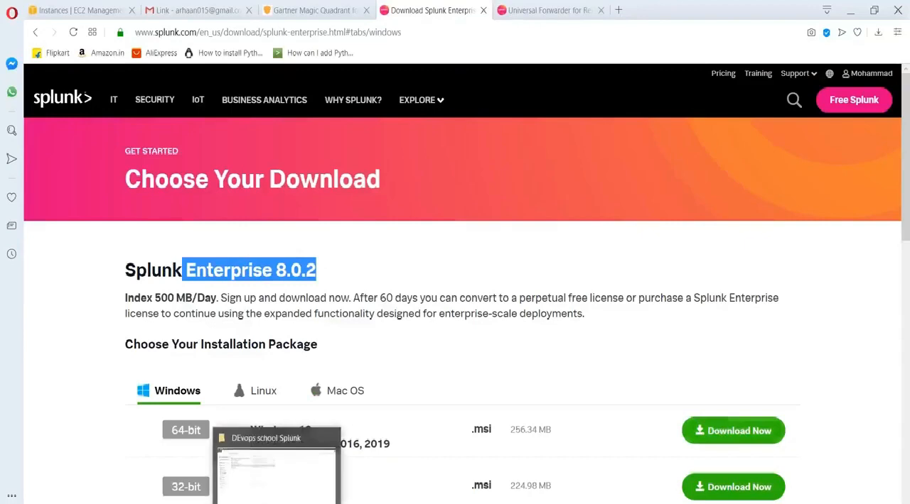
click(276, 503)
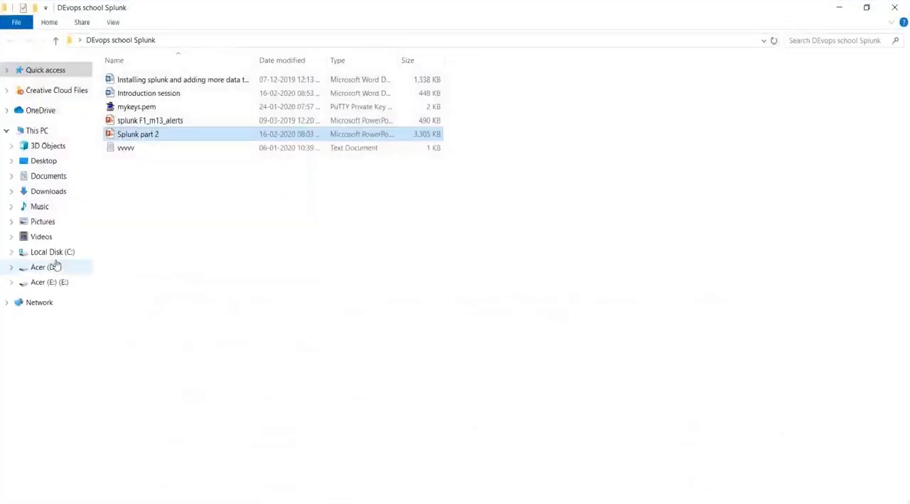
click(56, 266)
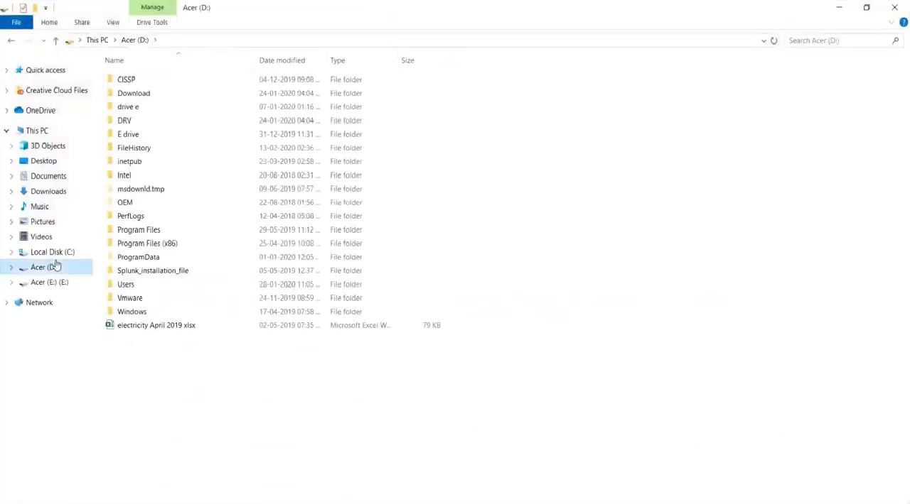
double_click(146, 272)
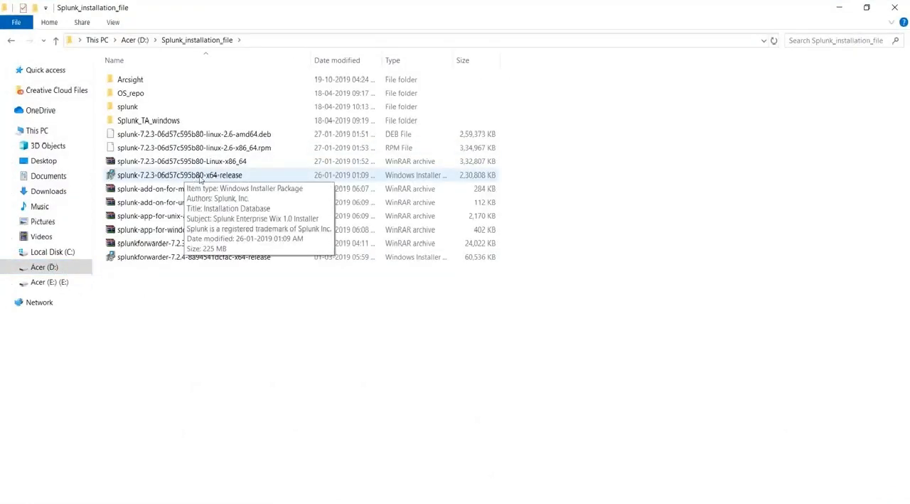
Try to run the splunk-7.2.3-06d57c595b80-x64-release installer, exit its setup wizard, and minimize the folder window.
click(200, 180)
double_click(200, 179)
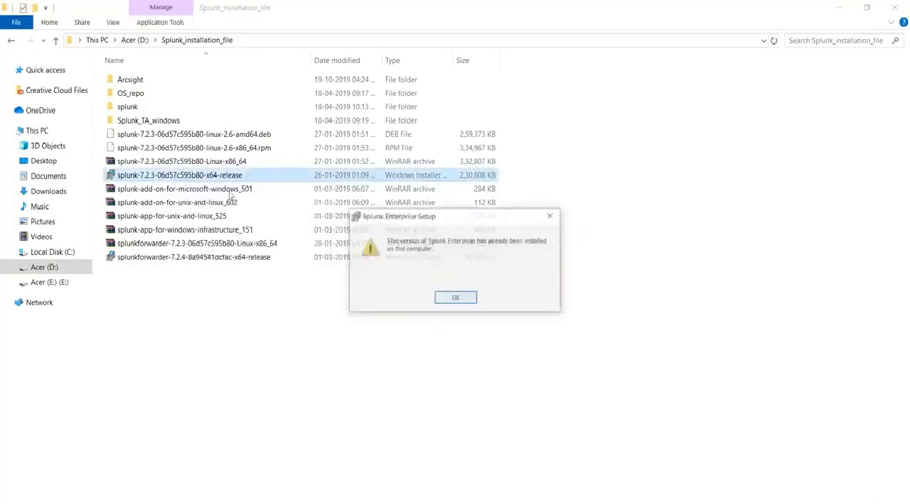
click(454, 300)
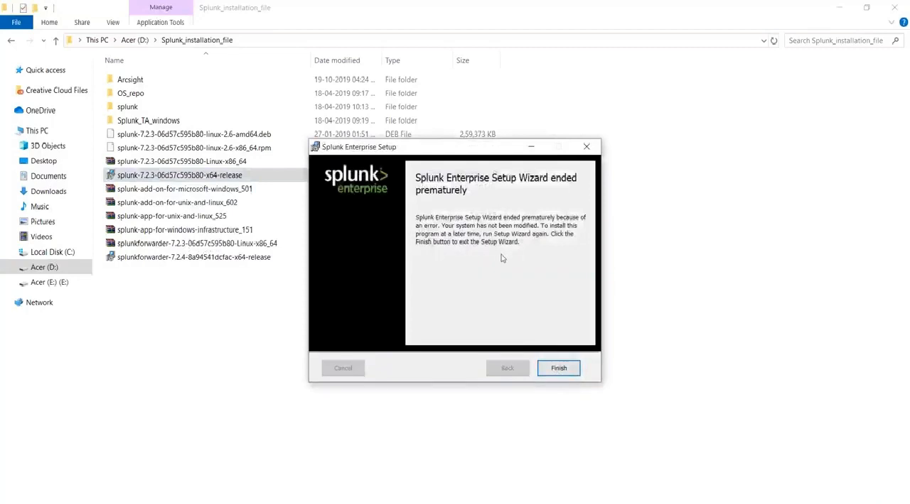
click(585, 150)
click(837, 7)
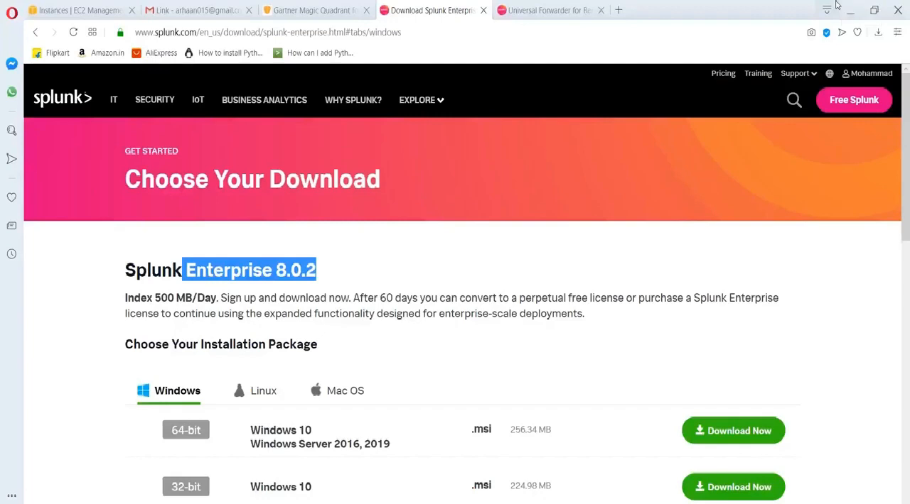
Switch to Notepad and add the default username "admin" and the default password below the standalone deployment notes.
click(537, 503)
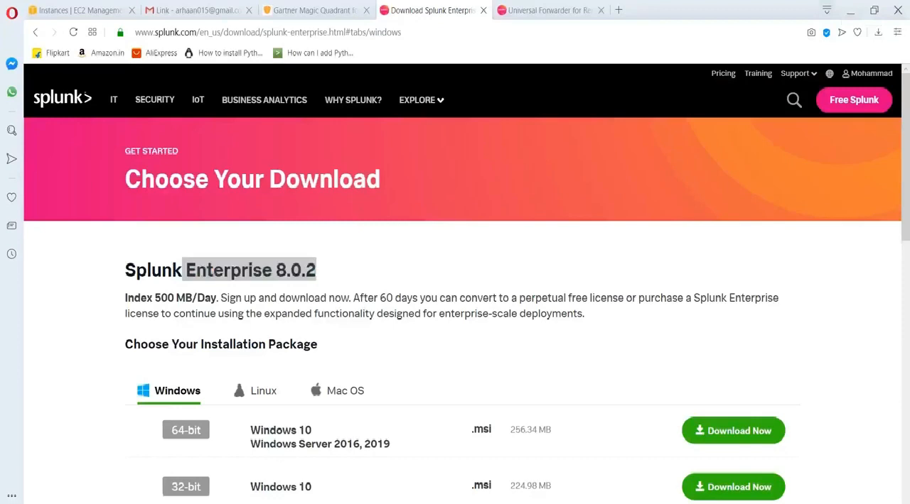
click(120, 366)
key(Return)
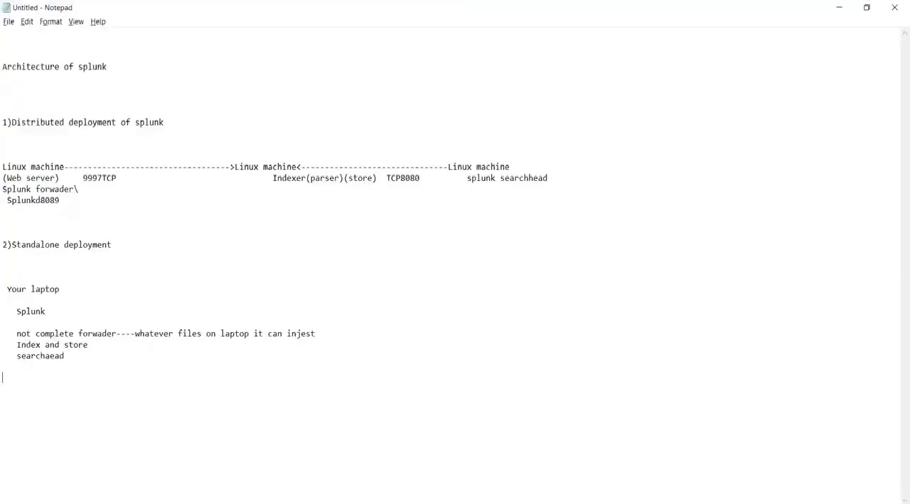
text(deafukt username-admin)
key(Return)
text(password)
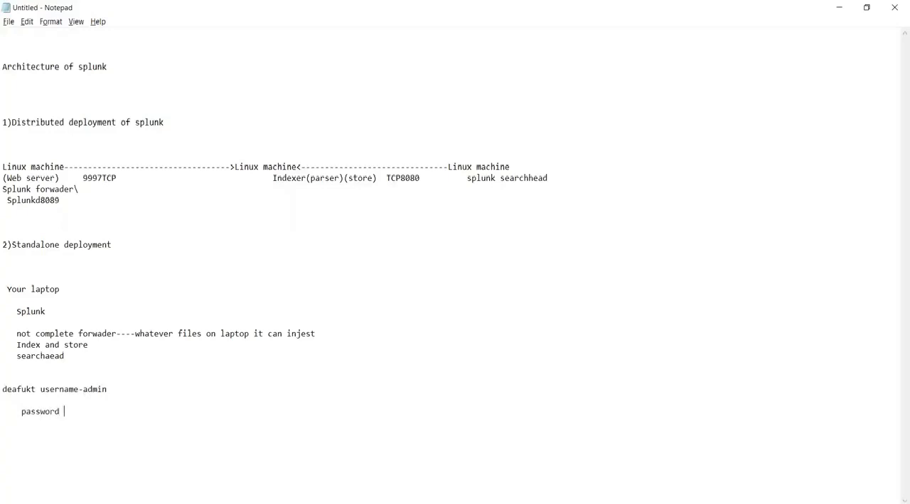
text(-changeme)
Switch to the browser, load the Splunk page on localhost:8000 in a new tab, and sign in with the prefilled credentials.
key(alt+Tab)
key(alt+Tab)
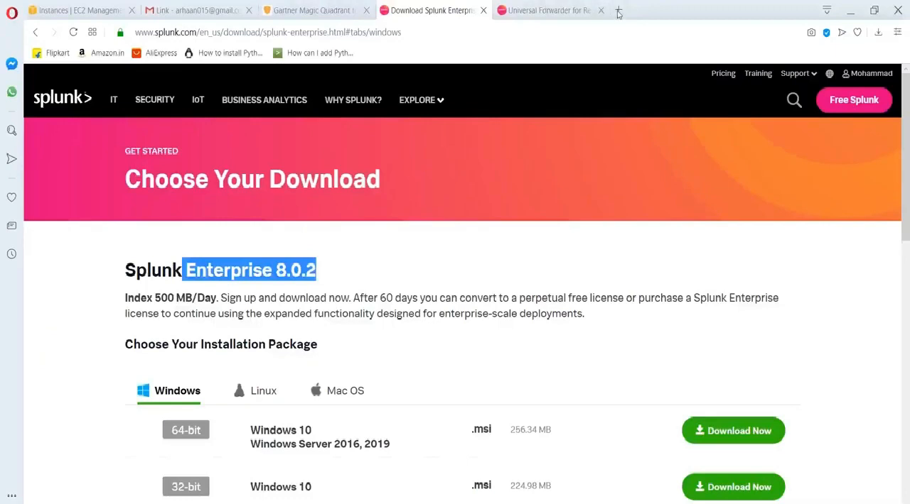
click(618, 10)
text(loca)
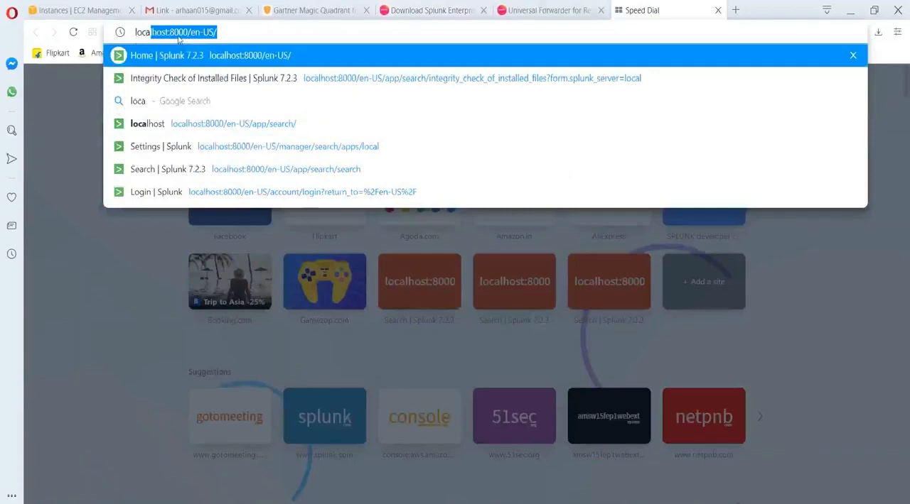
key(Return)
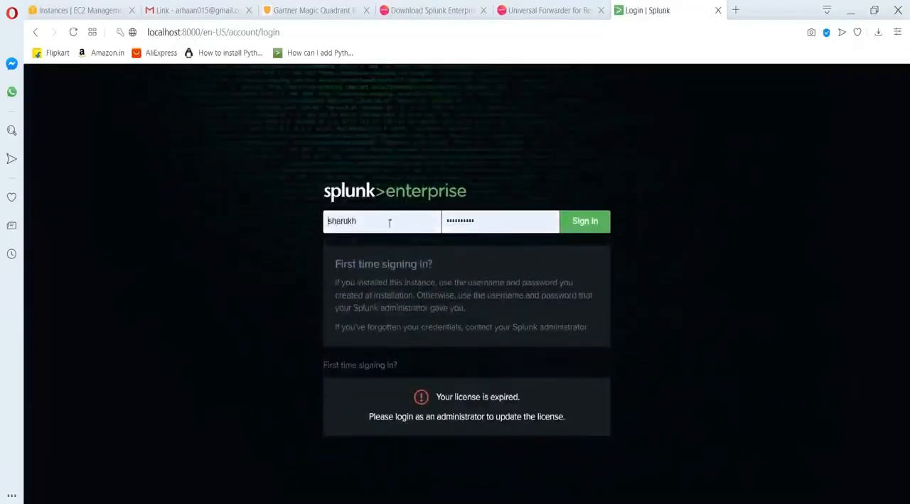
click(592, 226)
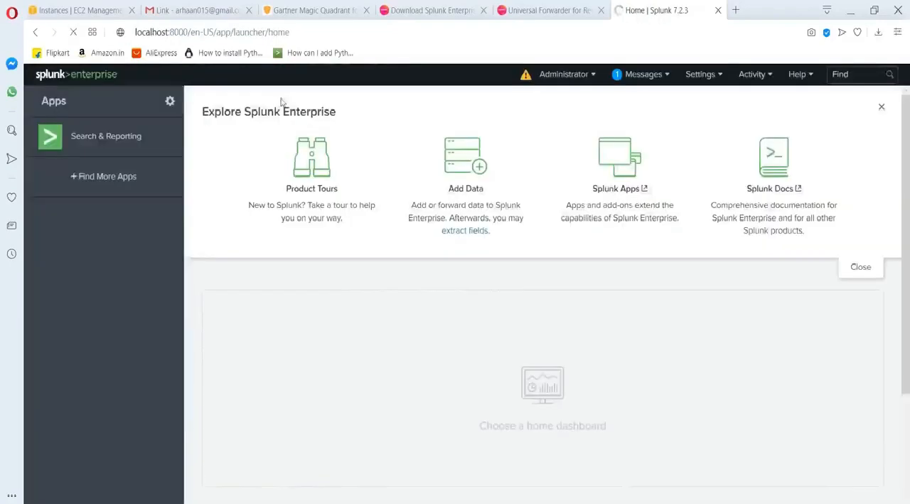
click(181, 34)
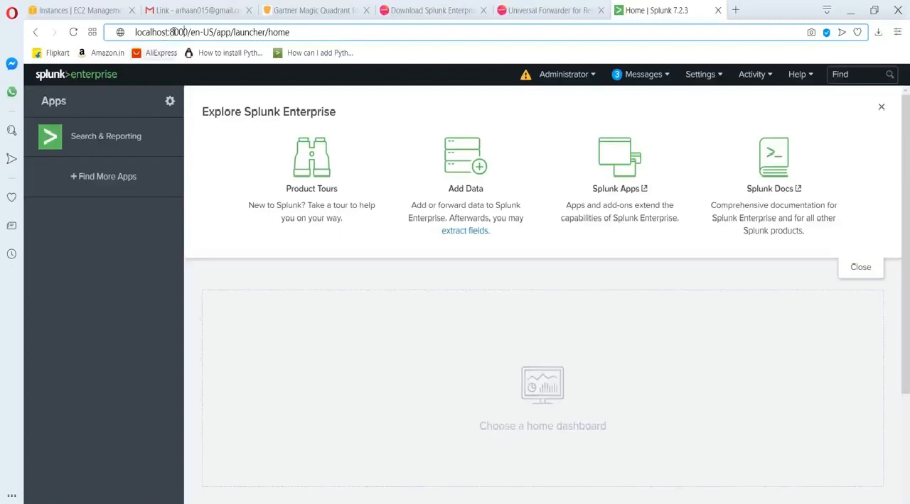
Open Task Manager and display the list of Windows services.
key(super)
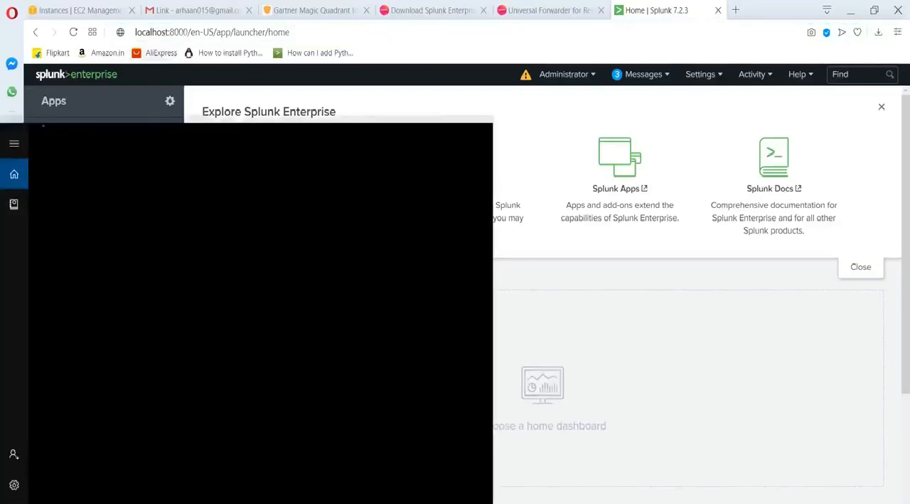
text(task)
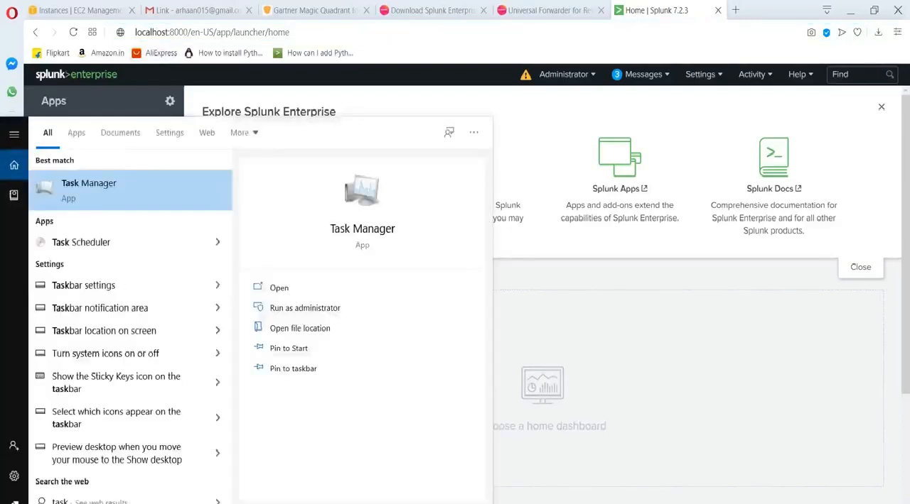
key(Return)
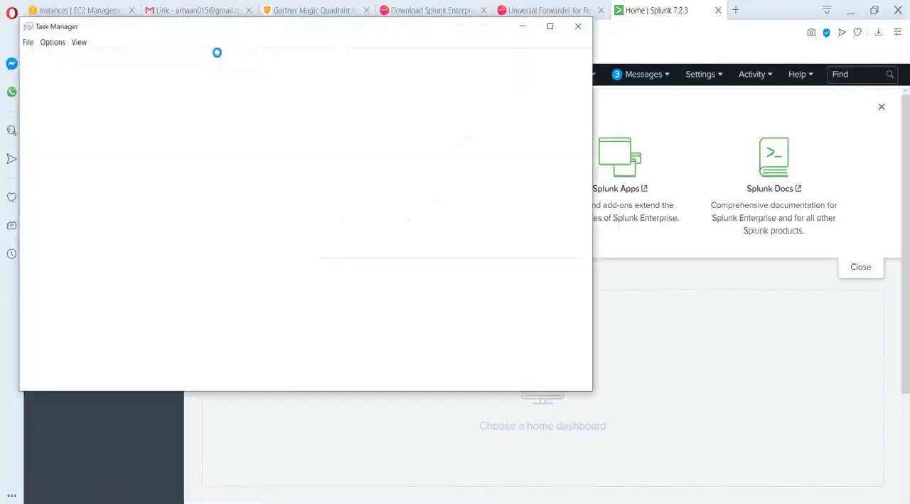
click(235, 57)
Find the Splunkd service and view its Start, Stop and Restart options, returning to the Splunk home page without choosing any.
scroll(198, 213, down, 20)
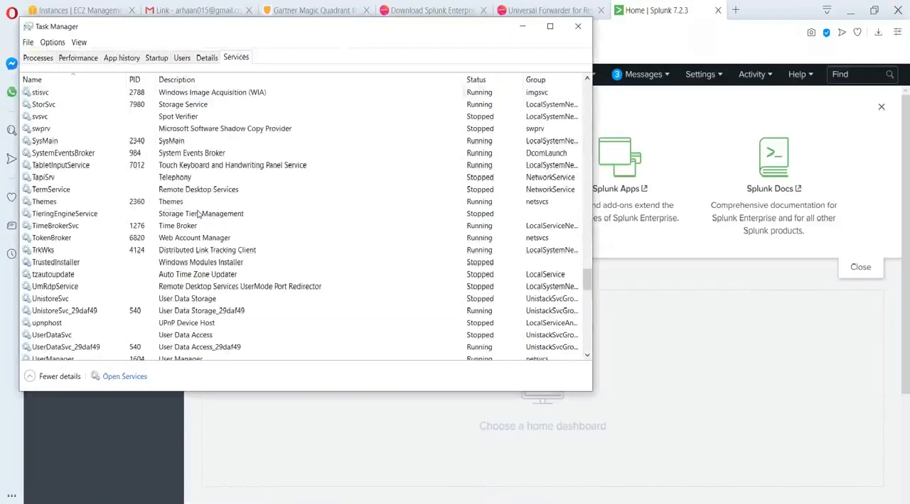
scroll(198, 213, up, 1)
scroll(198, 213, down, 12)
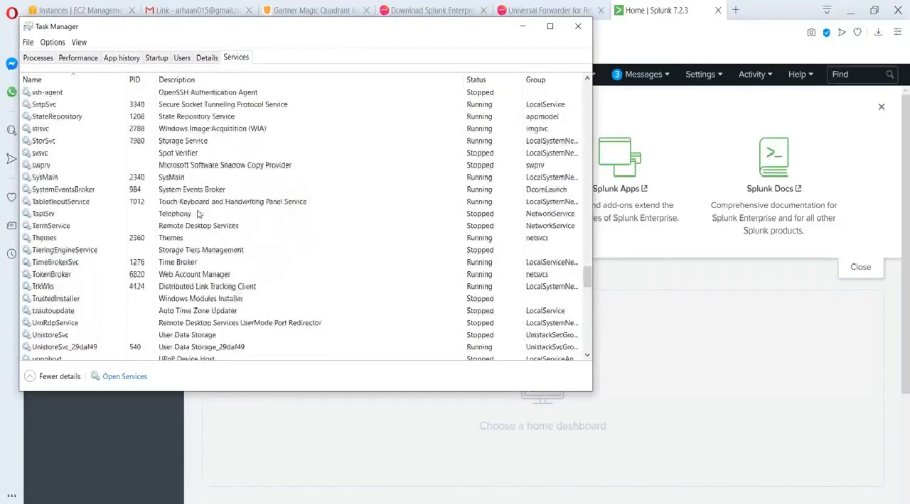
scroll(198, 213, up, 8)
scroll(198, 213, down, 20)
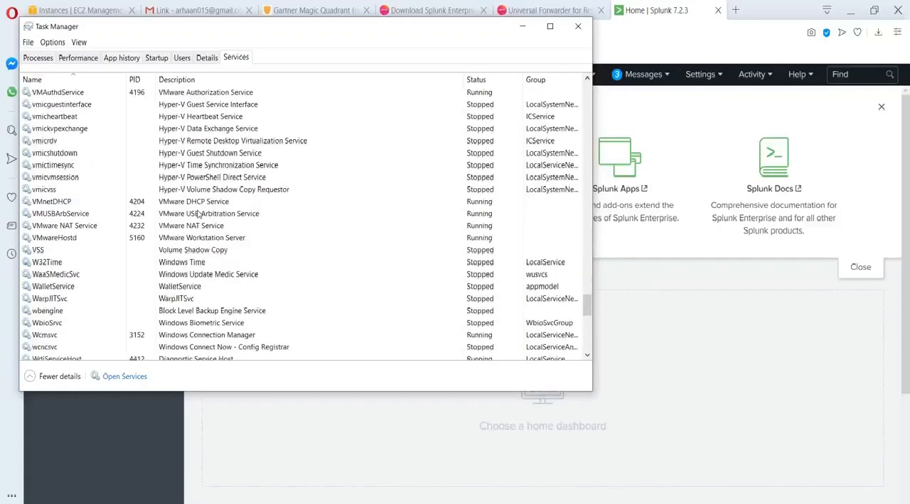
scroll(199, 213, up, 20)
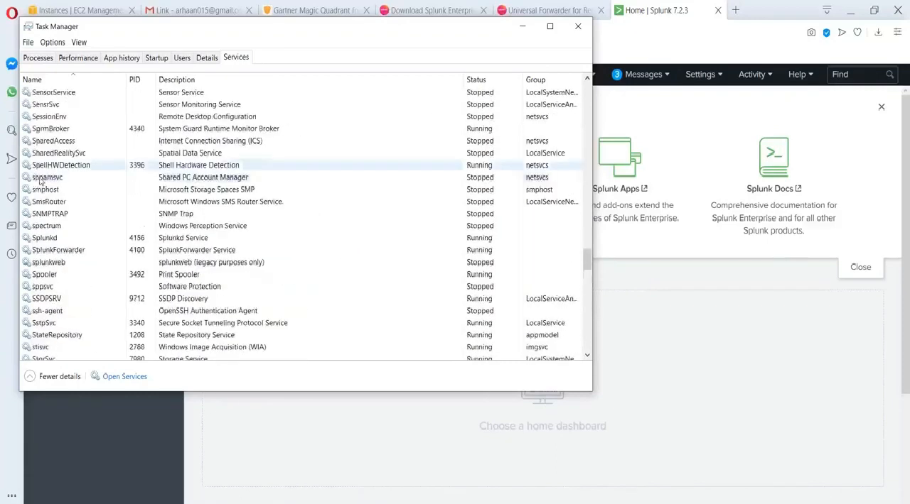
click(65, 239)
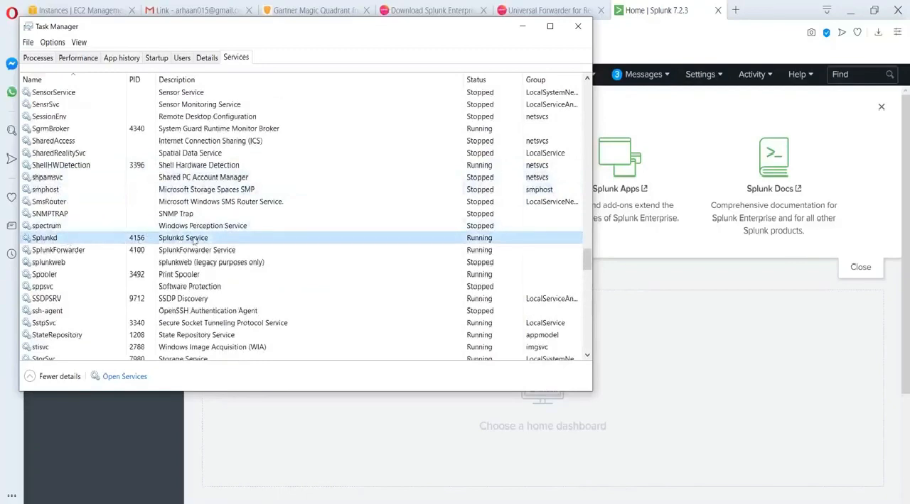
right_click(68, 240)
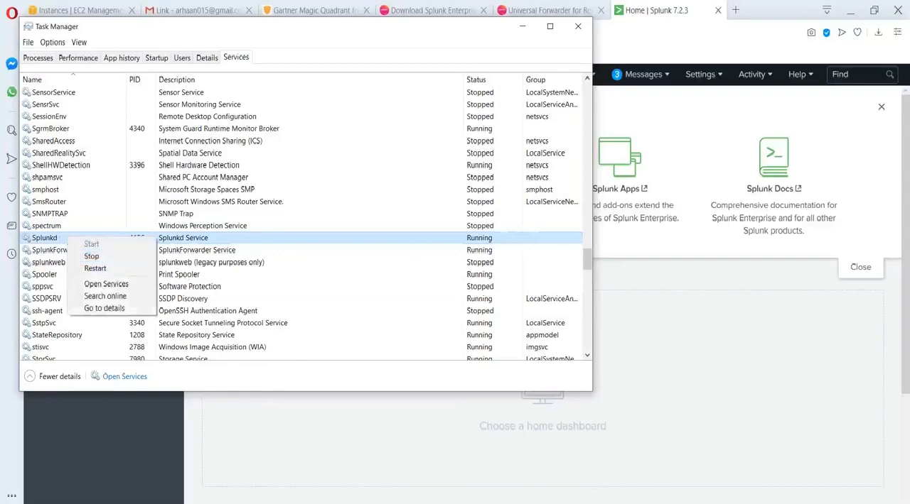
click(680, 316)
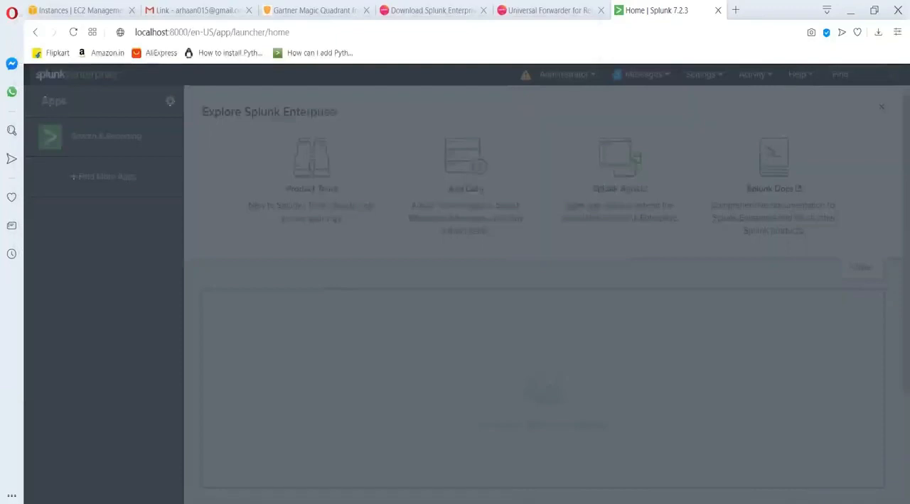
Switch to the "Splunk part 2" presentation and review the Search Heads, "What Software Do You Install?" and "Splunk Web - Server Settings" slides.
click(609, 106)
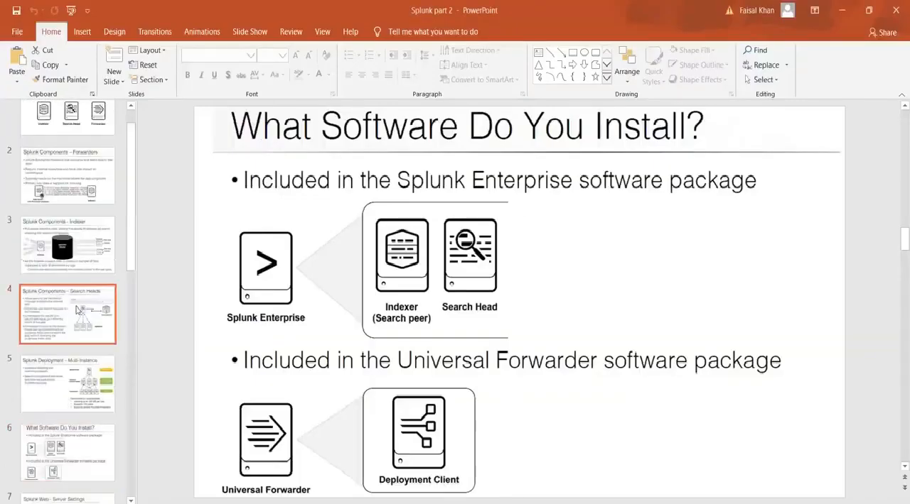
scroll(62, 340, down, 5)
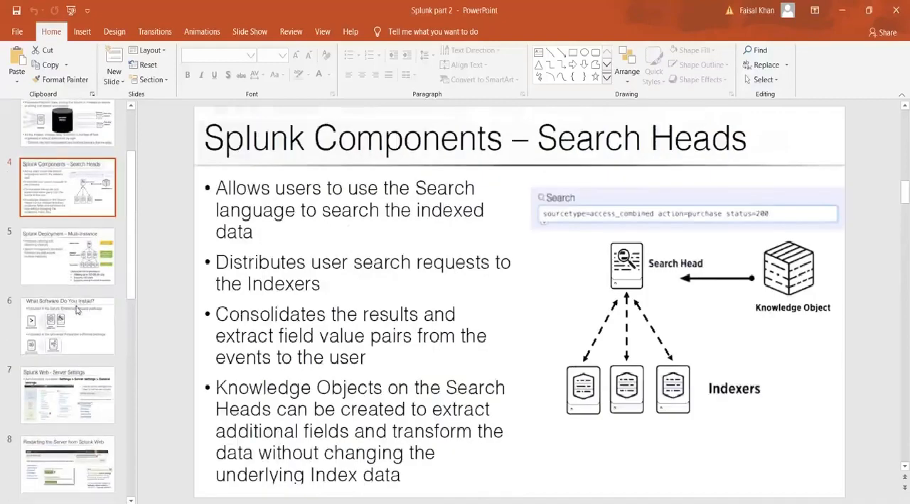
scroll(62, 339, up, 3)
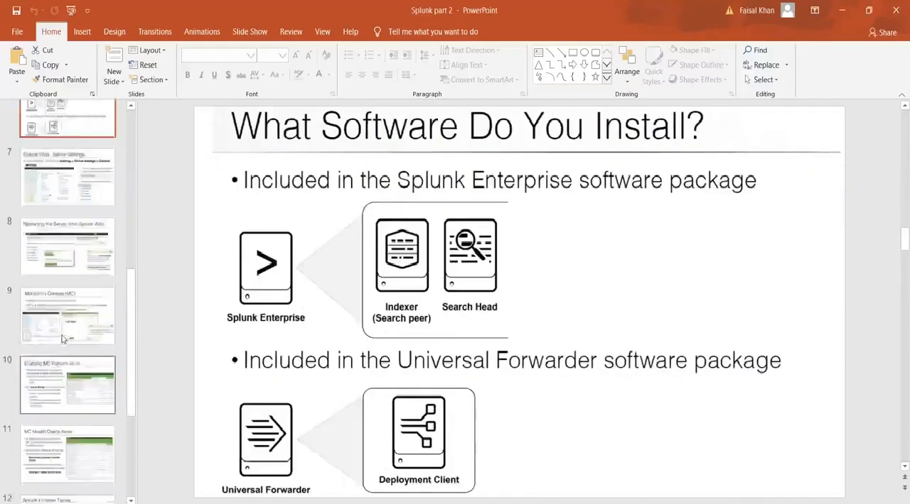
click(841, 10)
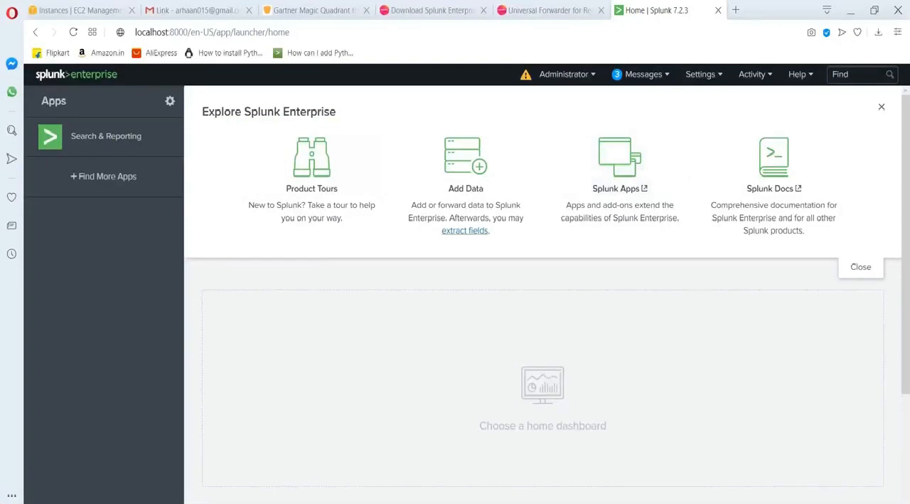
key(alt+Tab)
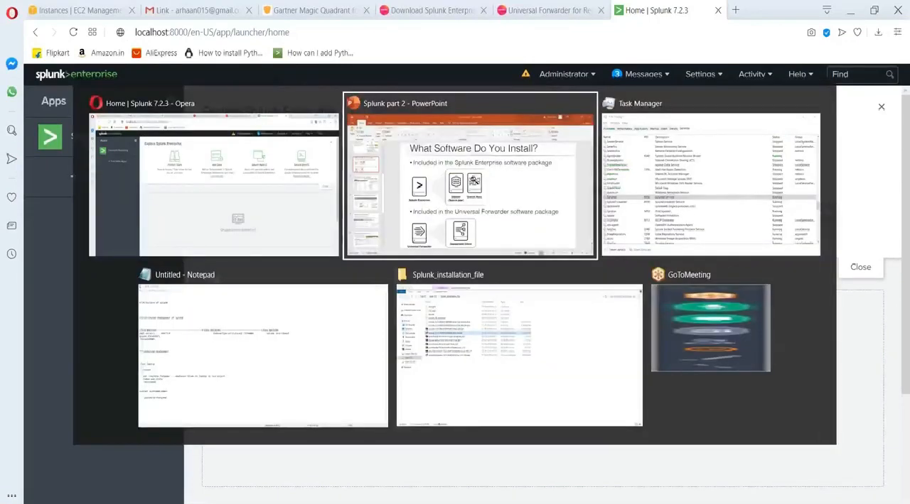
click(60, 242)
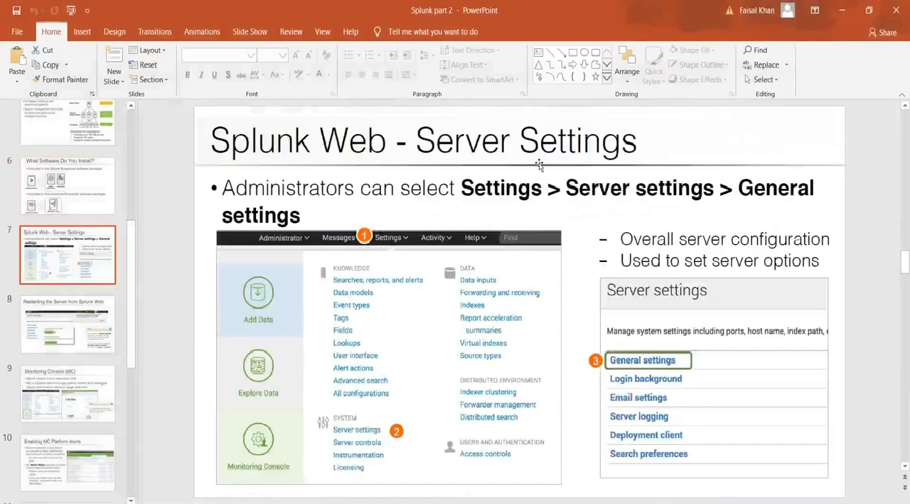
Switch to Notepad and highlight the Linux machine, searchhead and Indexer entries, plus the laptop's Splunk entry in the standalone notes.
key(alt+Tab)
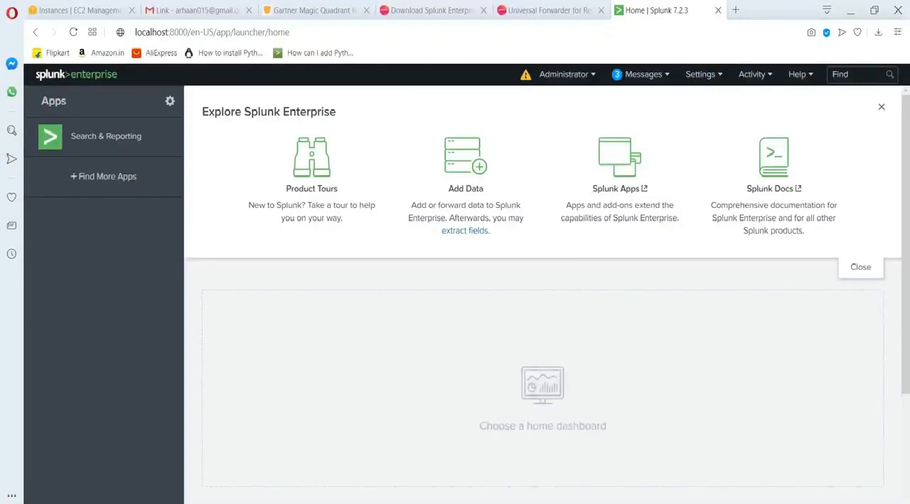
key(alt+Tab)
drag(234, 167, 297, 167)
click(448, 167)
drag(449, 167, 477, 168)
click(566, 179)
drag(567, 179, 493, 182)
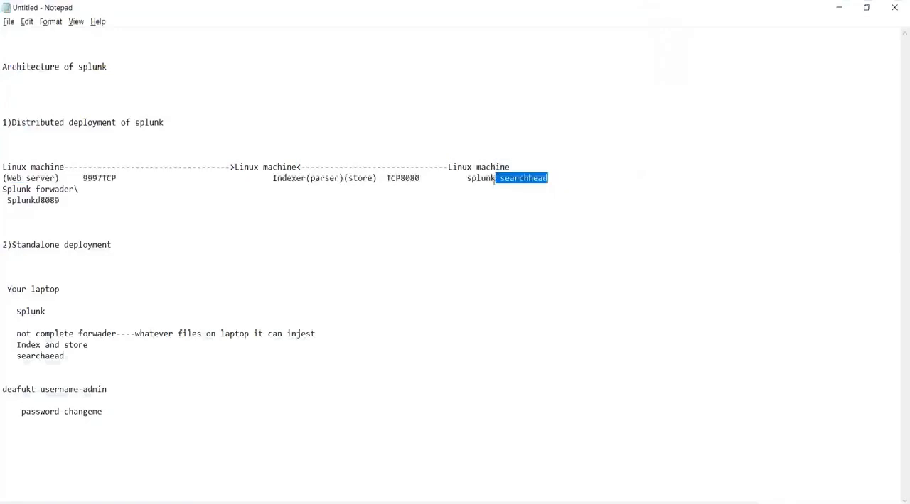
drag(311, 178, 268, 177)
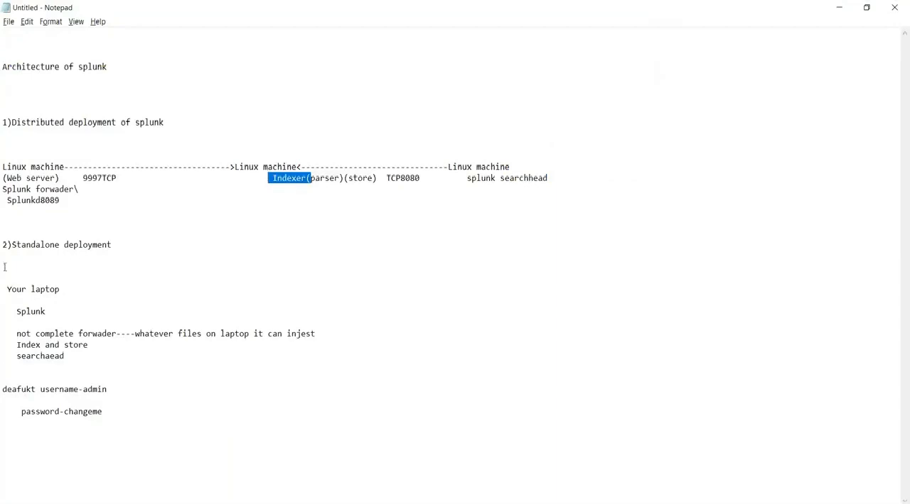
drag(73, 311, 22, 279)
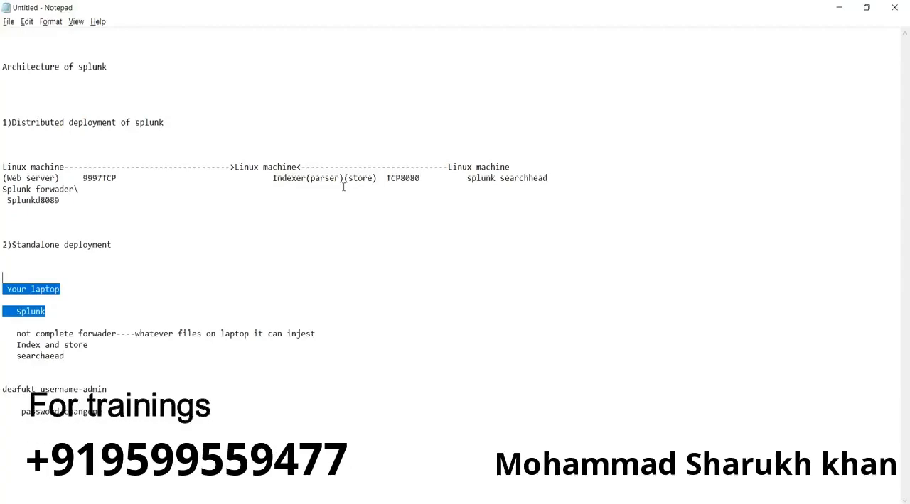
Return to the Notepad notes, insert blank lines above "Architecture of splunk" and write "M i audible?" there.
key(alt+Tab)
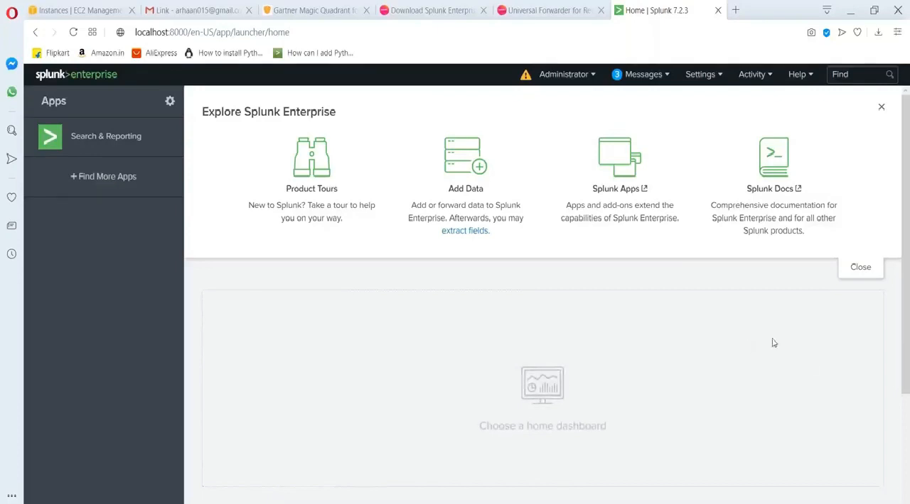
click(540, 503)
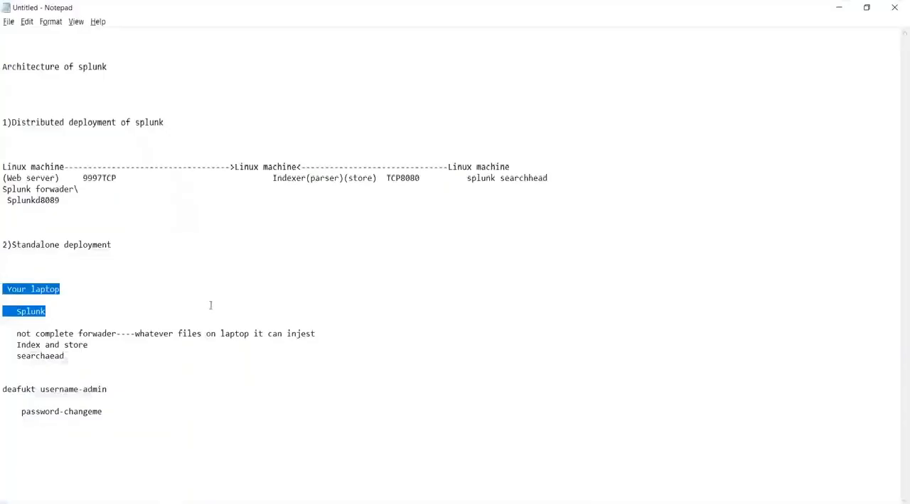
click(12, 47)
key(Return)
key(Return)
key(Return)
key(Return)
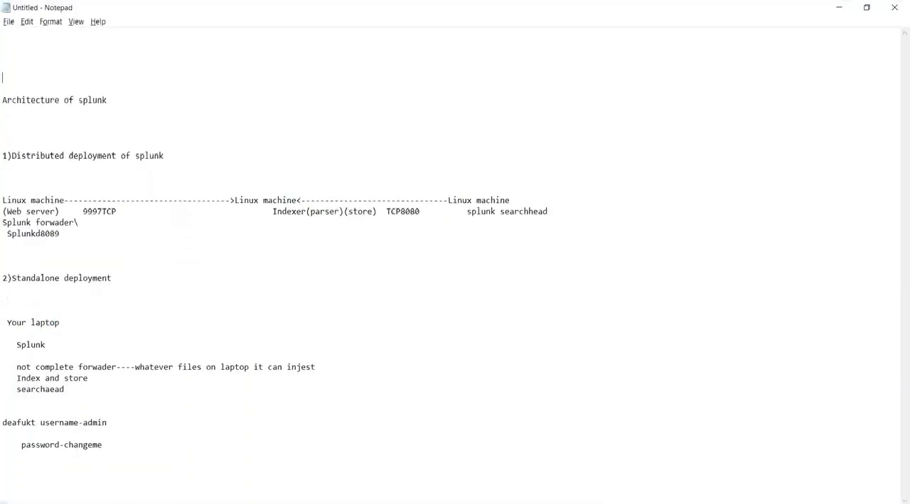
text(M i audiblr)
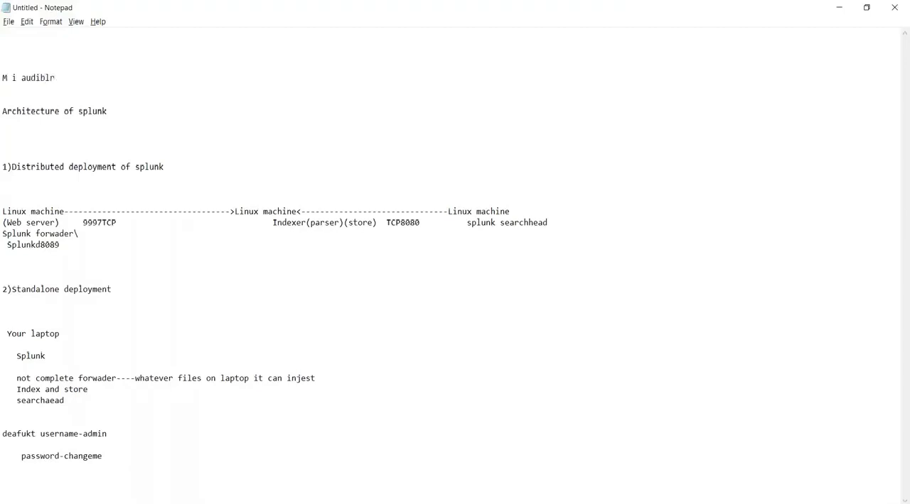
key(BackSpace)
text(e?)
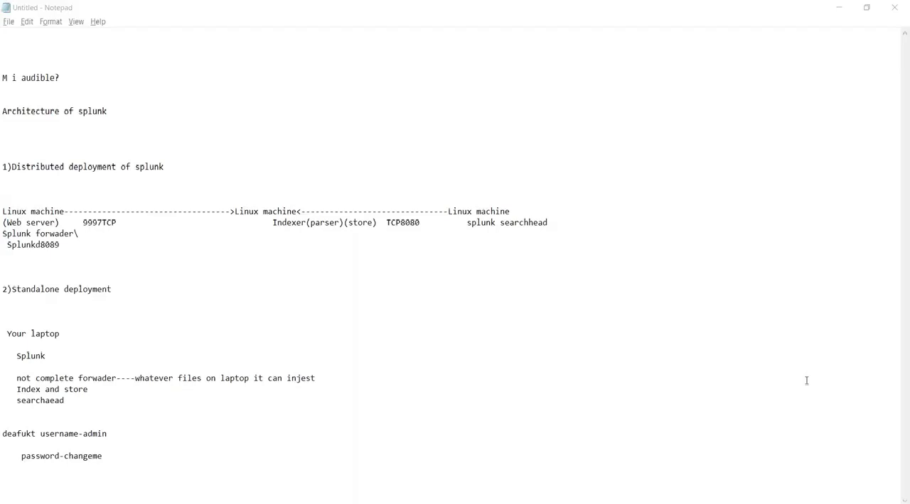
Erase the "M i audible?" line above the "Architecture of splunk" heading.
click(109, 79)
key(BackSpace)
key(BackSpace)
key(BackSpace)
key(BackSpace)
key(BackSpace)
key(BackSpace)
key(BackSpace)
key(BackSpace)
key(BackSpace)
key(BackSpace)
key(BackSpace)
key(BackSpace)
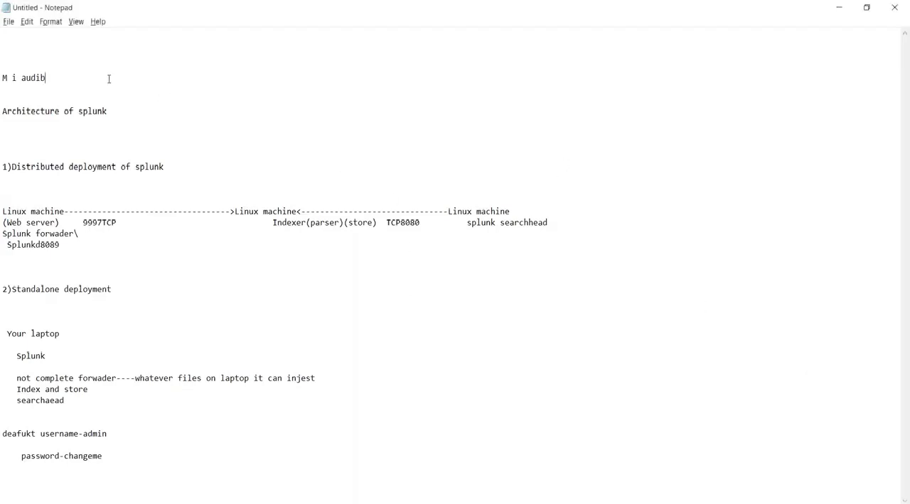
Highlight the laptop's standalone deployment notes in Notepad and compare them with the Splunk home page.
click(841, 6)
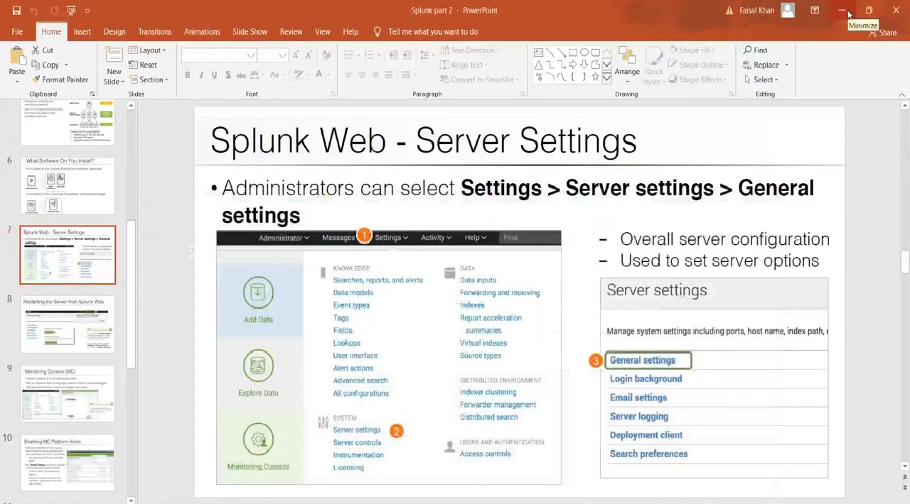
click(234, 503)
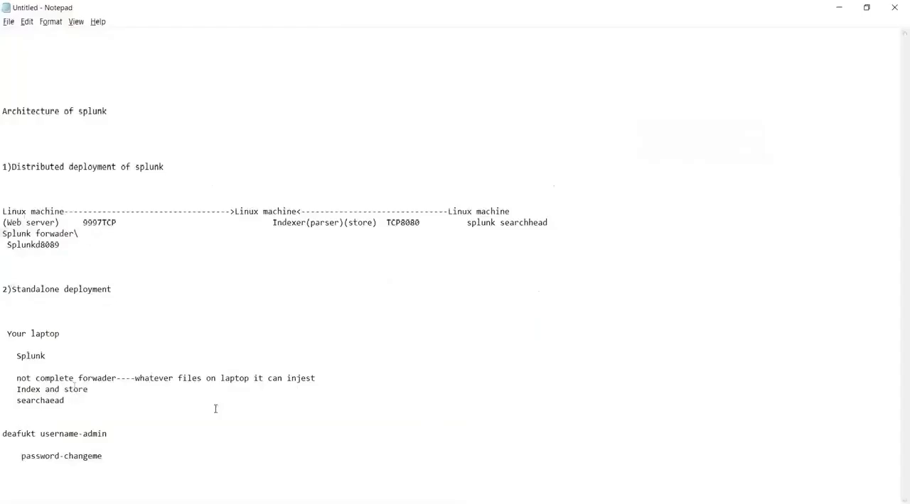
drag(78, 396, 3, 320)
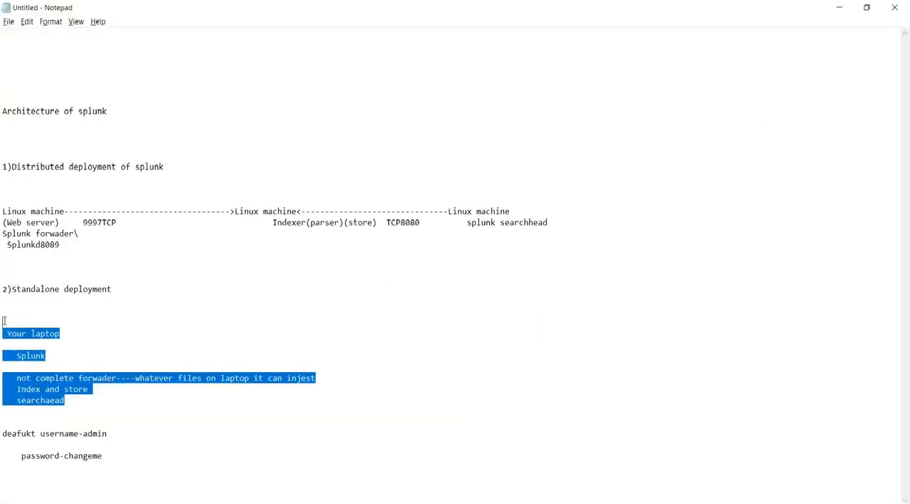
key(alt+Tab)
key(alt+Tab)
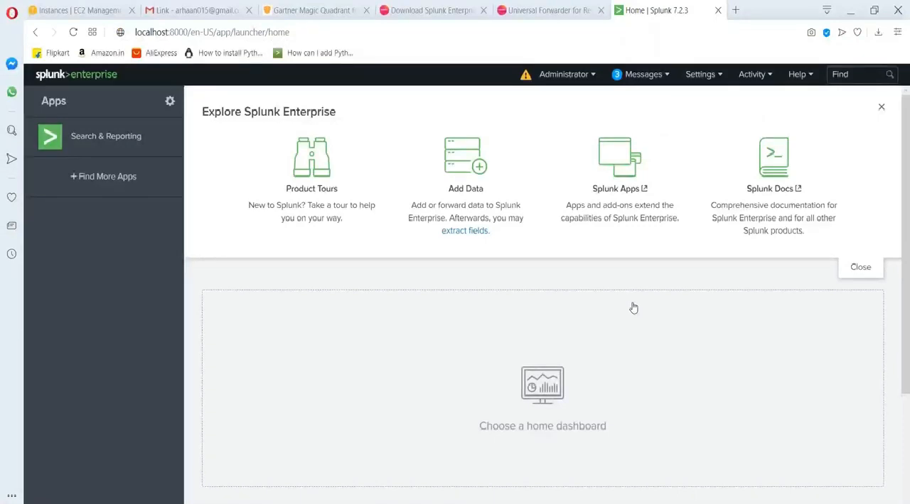
key(alt+Tab)
key(Tab)
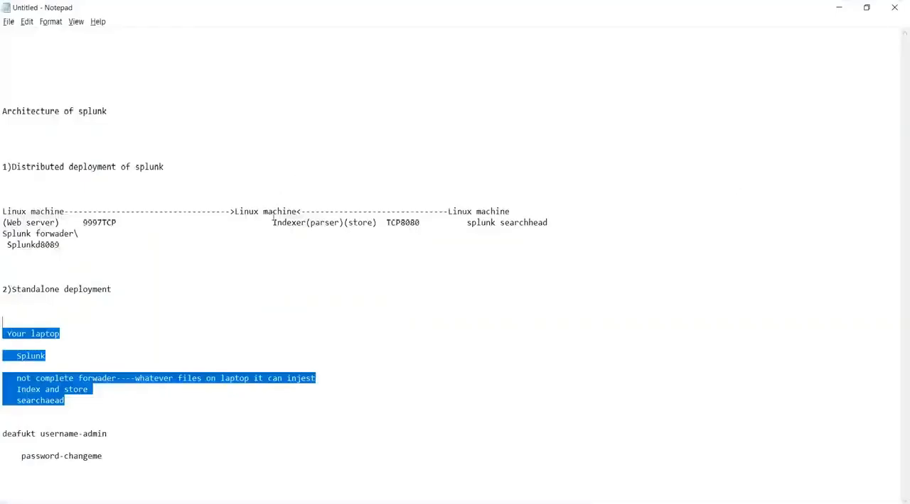
Prefix the Indexer entry in the distributed deployment diagram with "disab GUI-".
click(272, 222)
text(GUI-)
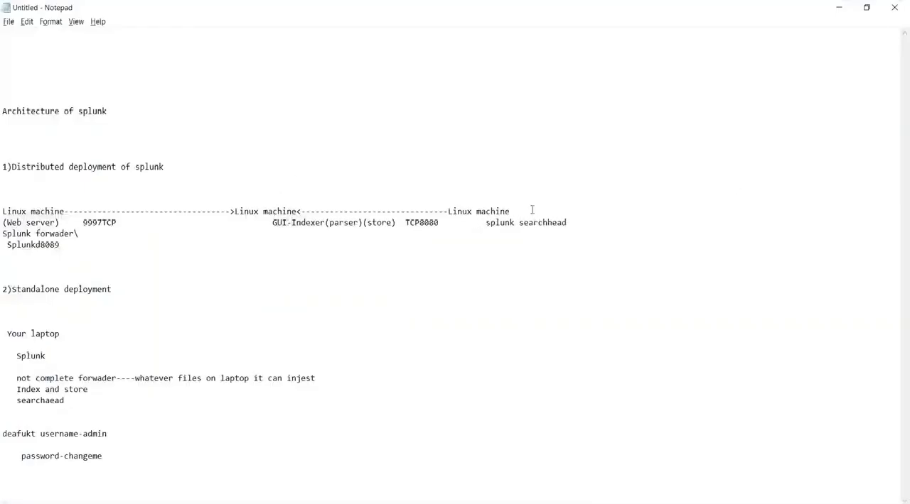
drag(574, 223, 515, 222)
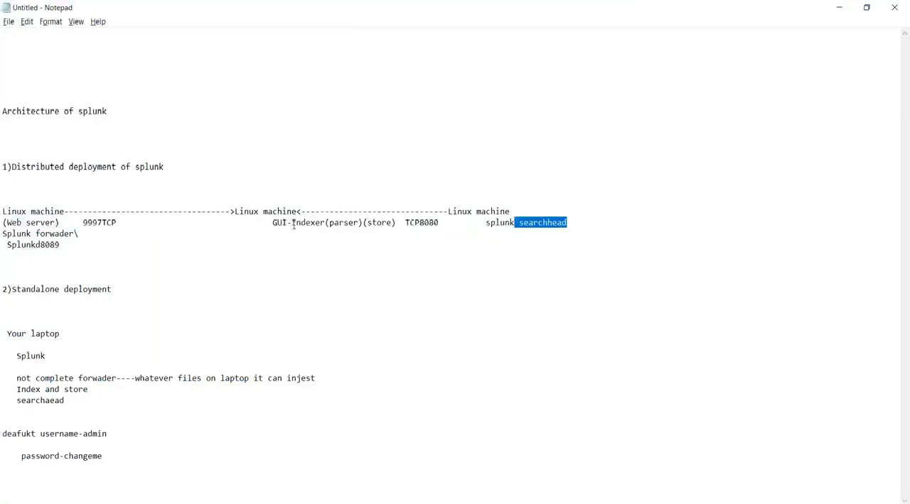
click(268, 223)
text(disable)
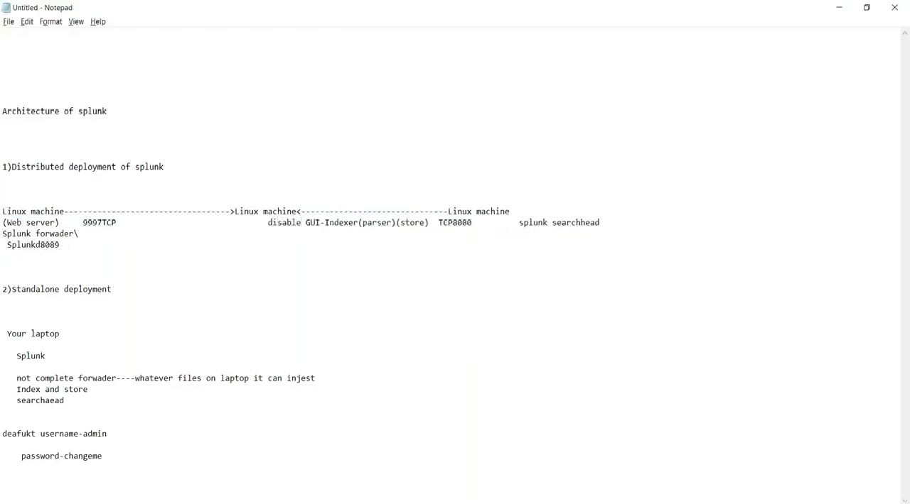
key(BackSpace)
key(BackSpace)
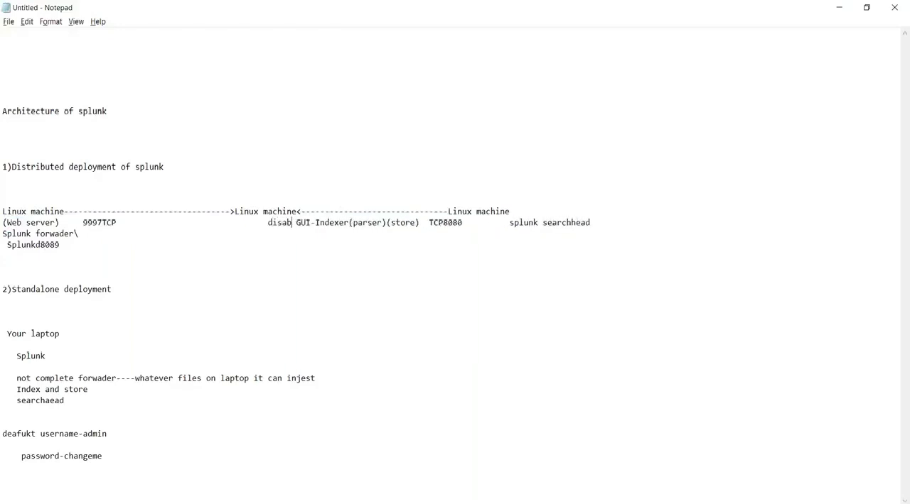
Highlight the Indexer and searchhead entries in the distributed deployment diagram.
drag(353, 223, 319, 223)
drag(590, 222, 585, 223)
click(344, 222)
drag(344, 222, 319, 222)
Add the line "m i audible??" above the "Architecture of splunk" heading.
click(128, 63)
text(m i audible??)
key(alt+Tab)
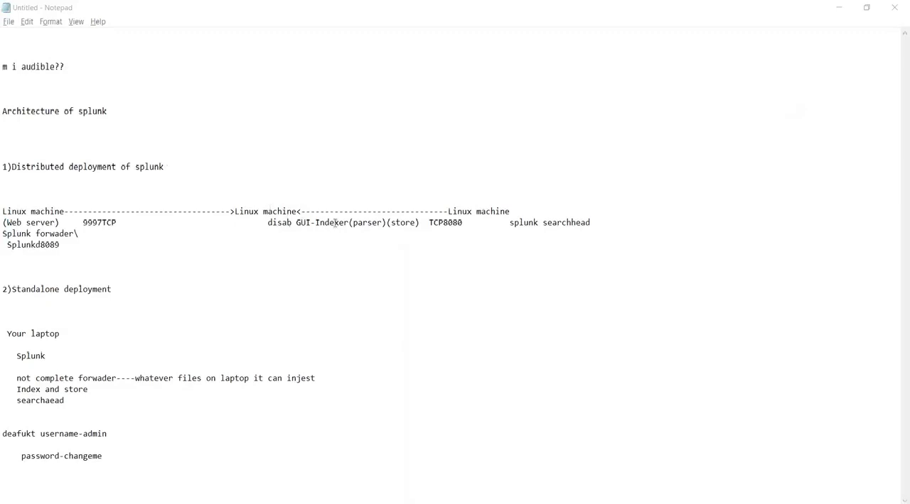
Highlight the Indexer, "disab" and parser text in the distributed deployment diagram.
drag(319, 223, 345, 223)
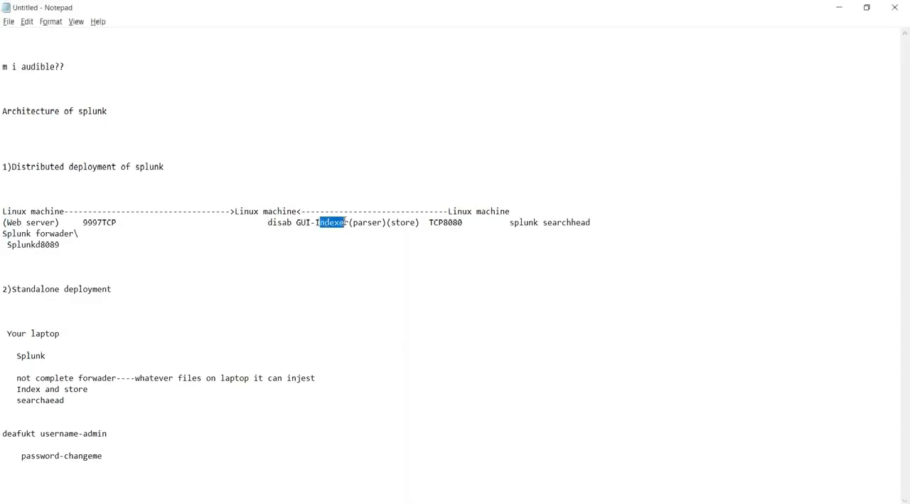
right_click(557, 221)
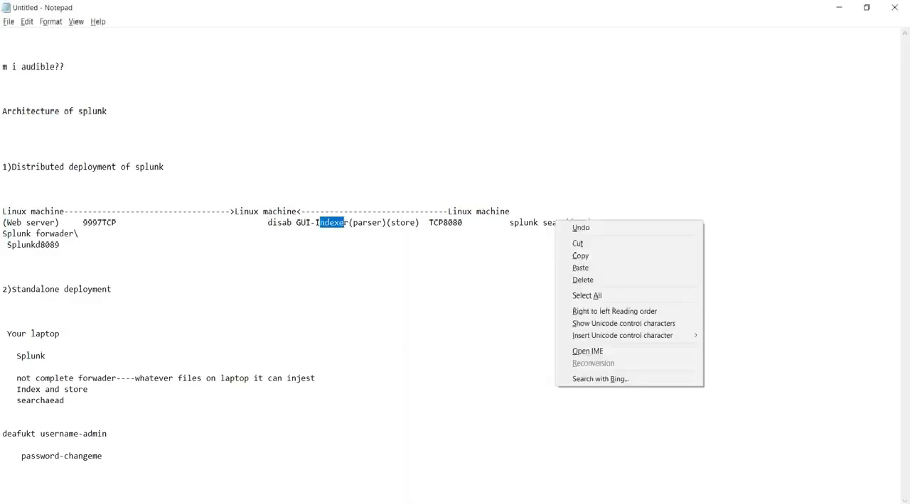
click(339, 222)
drag(292, 223, 276, 222)
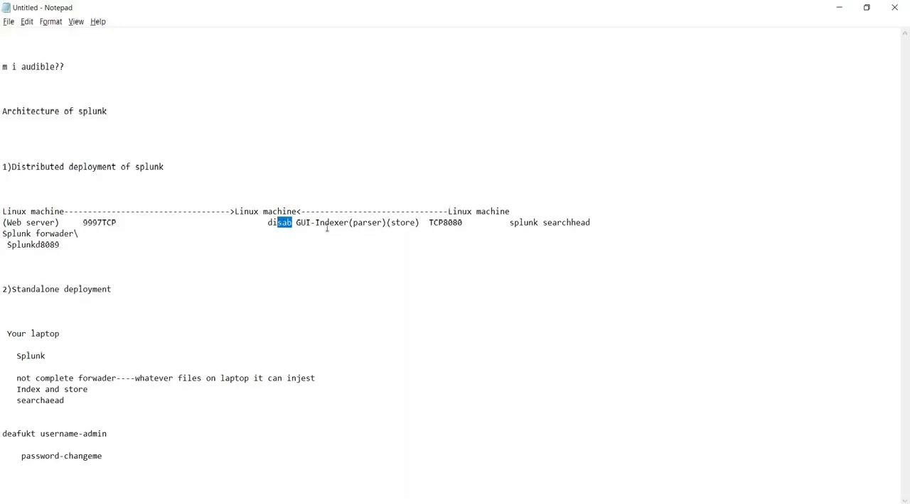
drag(353, 223, 378, 223)
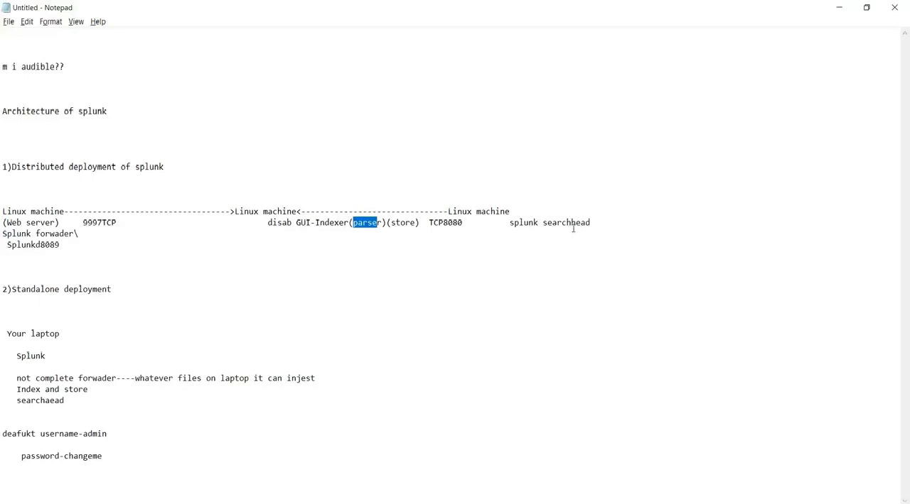
Switch between the Splunk home page and the notes, ending on the presentation's "Splunk Web - Server Settings" slide.
key(alt+Tab)
key(alt+Tab)
key(alt+Tab)
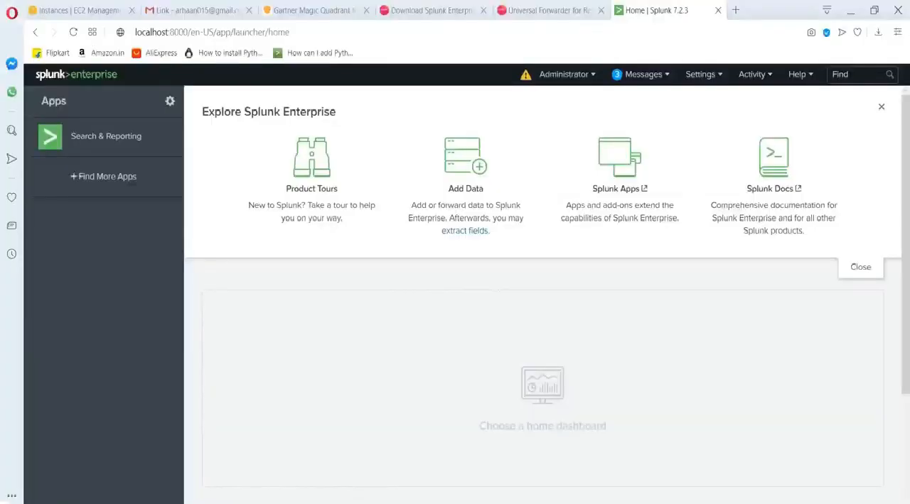
key(alt+Tab)
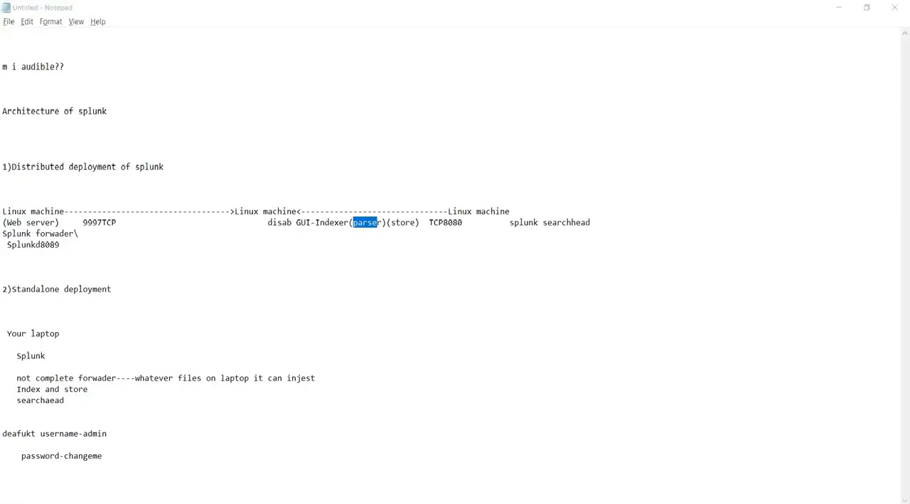
key(alt+Tab)
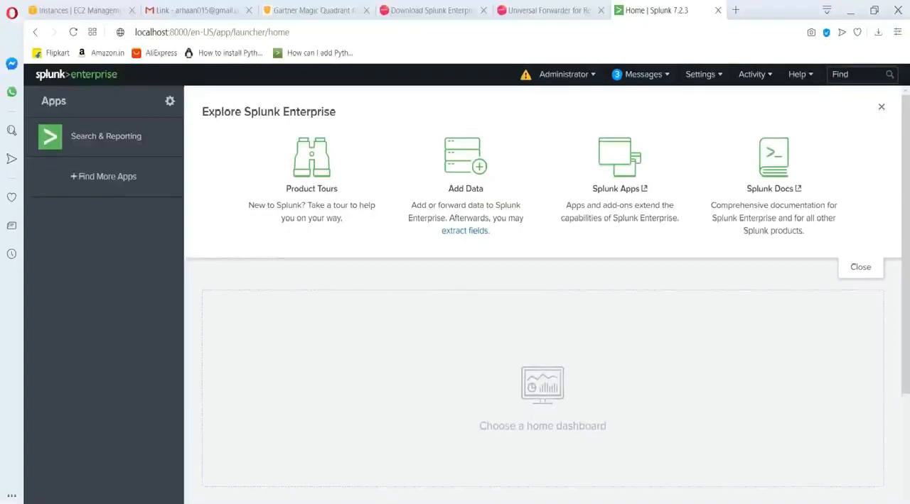
key(alt+Tab)
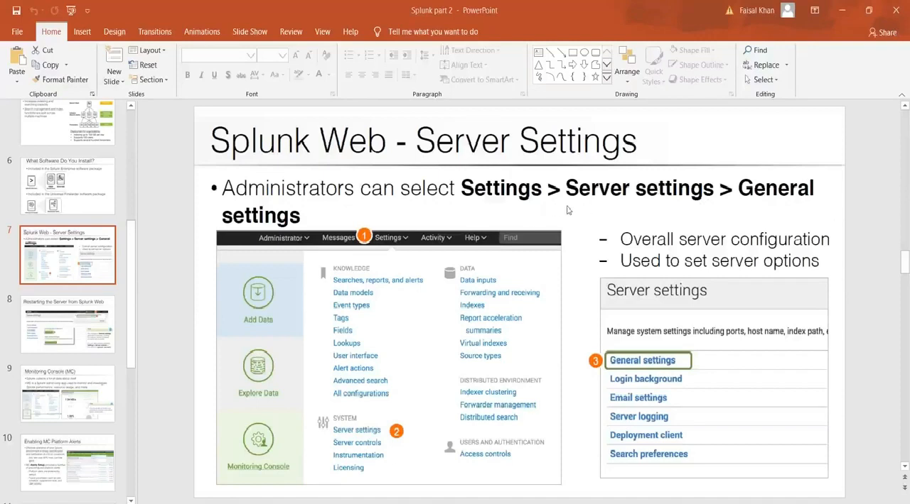
Switch to Splunk in the browser and open the General settings page of the server settings.
key(alt+Tab)
click(700, 74)
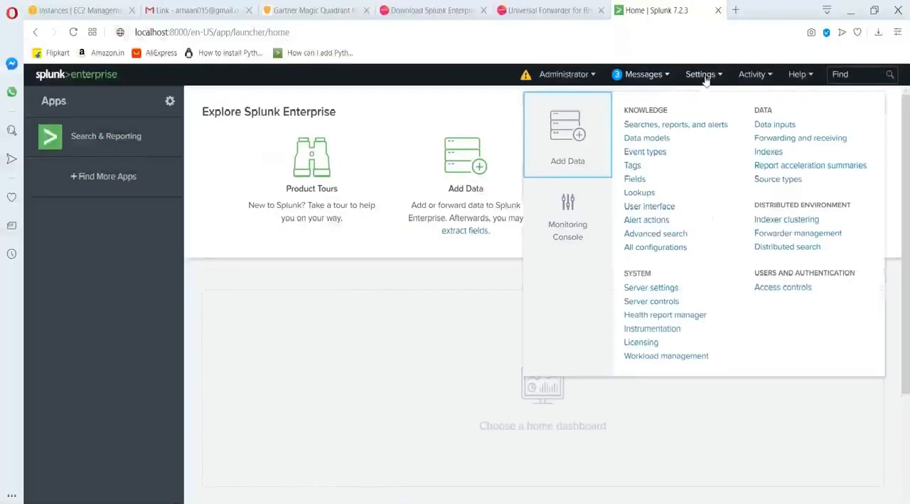
click(651, 287)
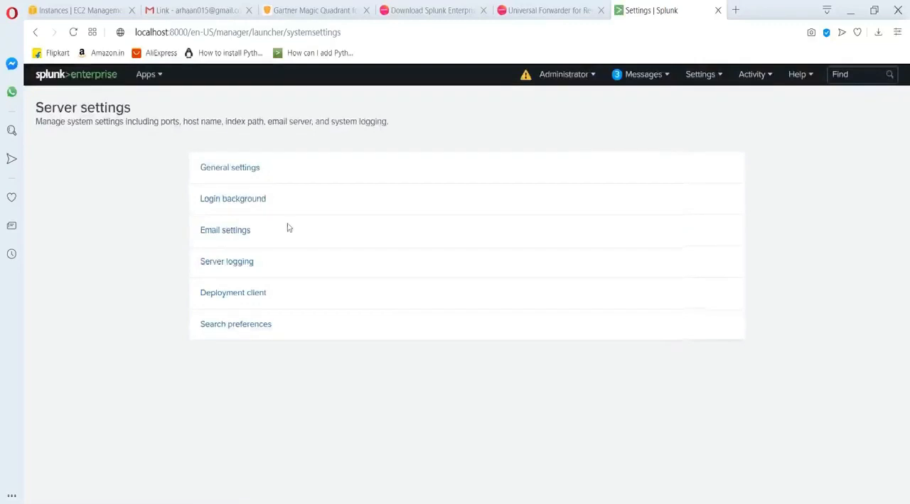
click(221, 177)
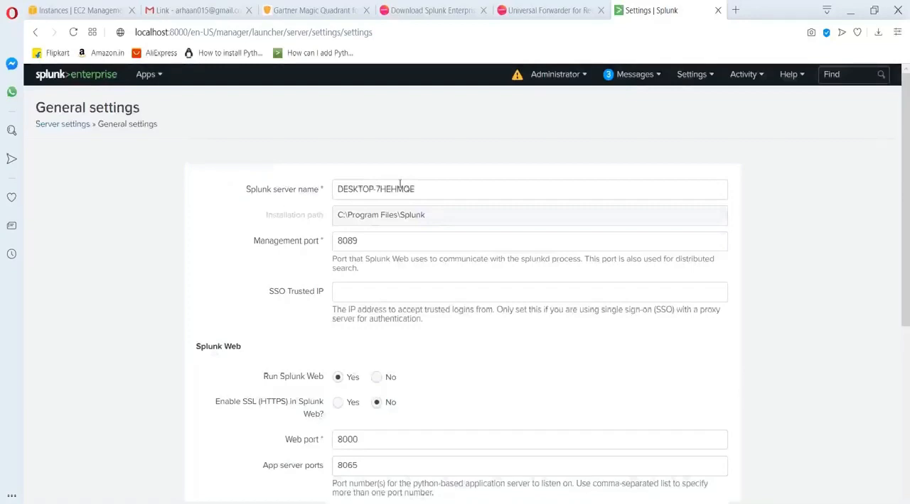
Examine the Splunk server name, installation path, management port and Splunk Web options in the general settings.
drag(415, 189, 335, 190)
click(437, 218)
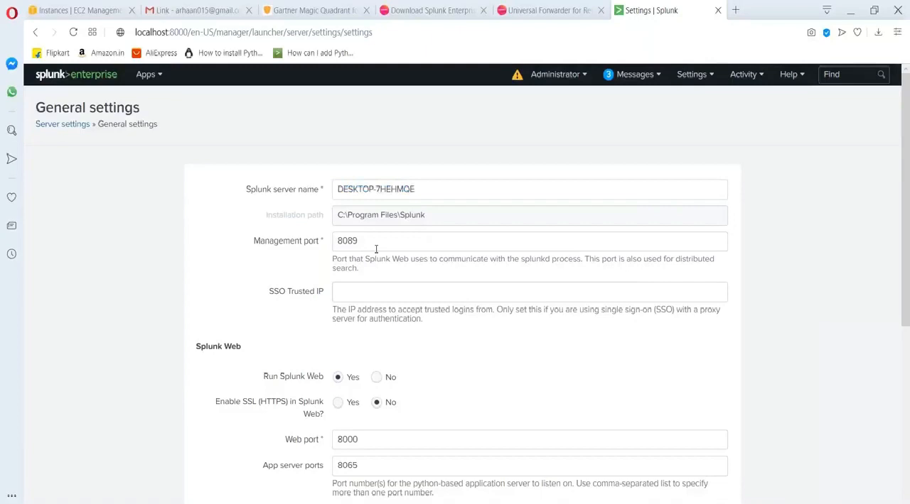
scroll(376, 249, down, 2)
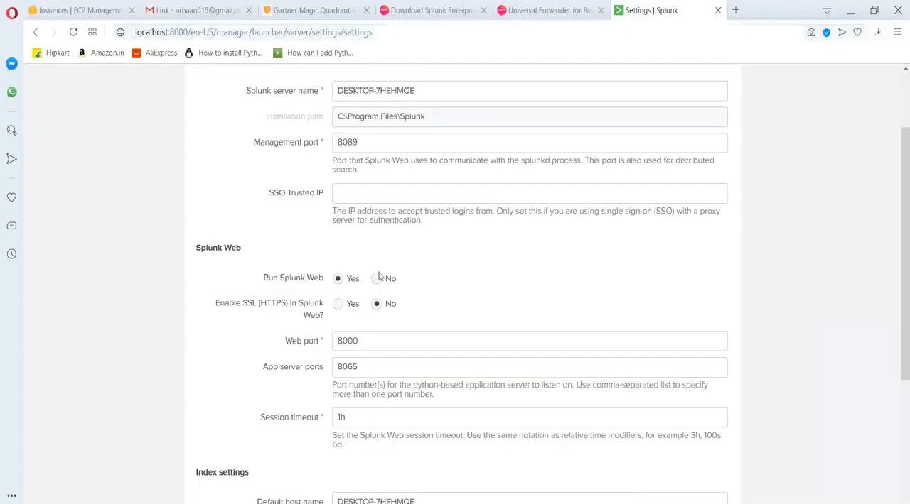
scroll(377, 274, down, 2)
Compare the Splunk Web port with the port in the page address, and change the Web port to 8001.
click(380, 245)
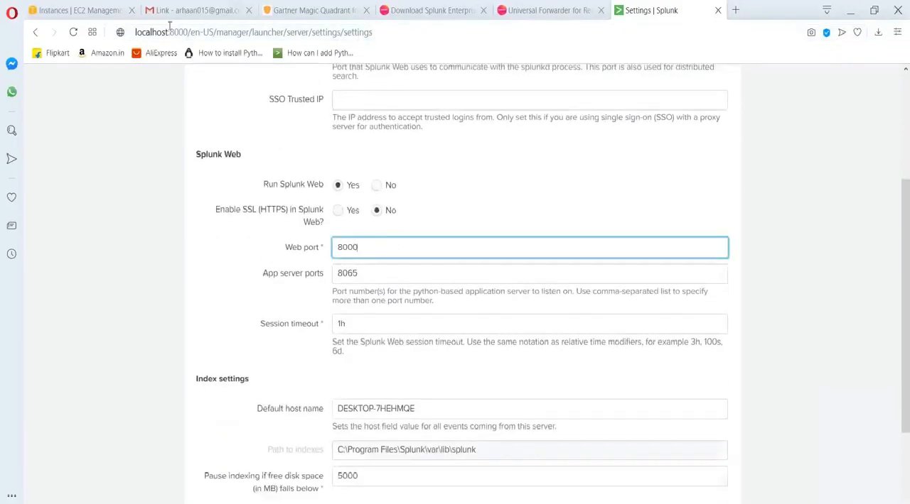
click(169, 28)
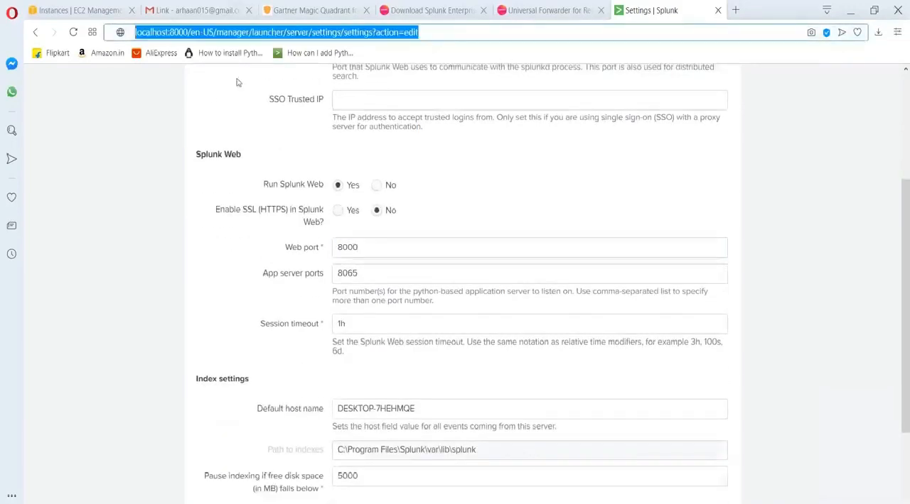
click(381, 245)
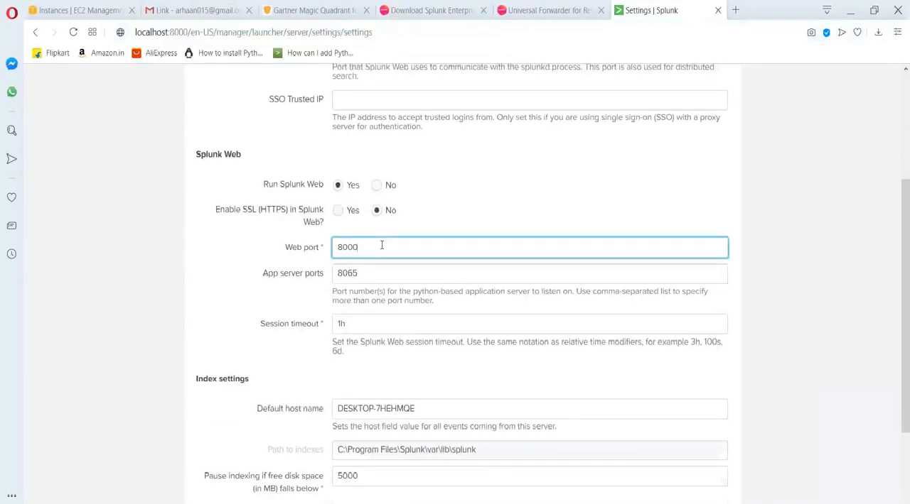
key(BackSpace)
text(1)
Review the Index settings section and highlight the path to the indexes.
scroll(382, 245, down, 2)
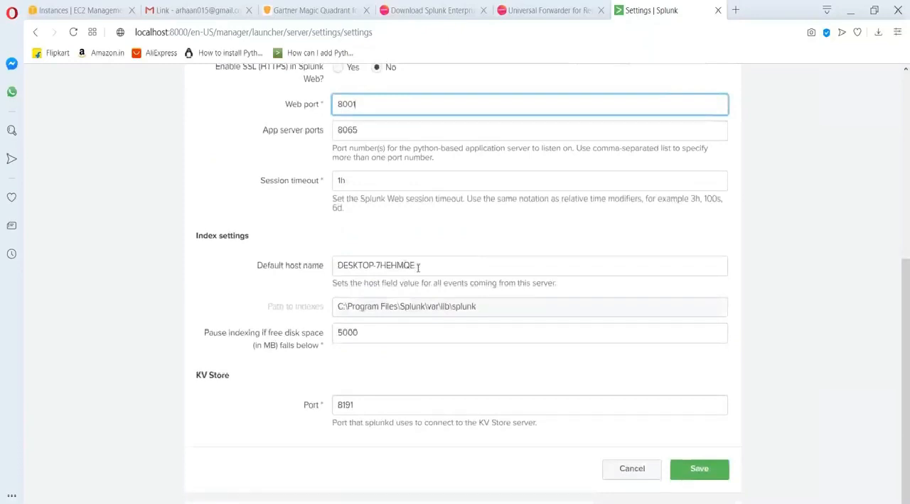
drag(478, 309, 339, 306)
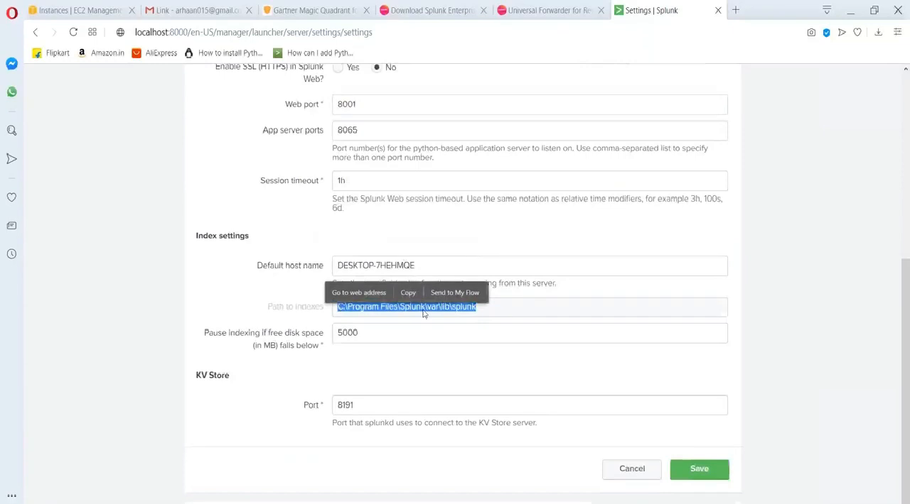
click(462, 315)
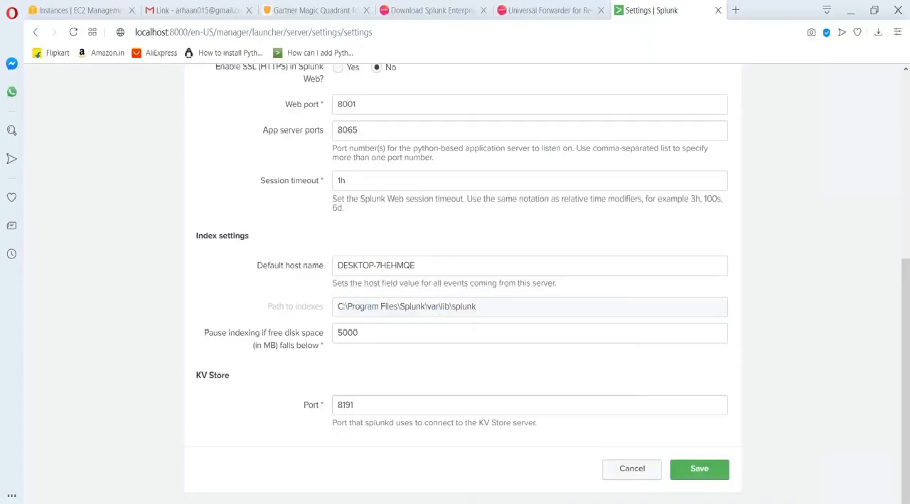
Switch to File Explorer, browse to C:\Program Files\Splunk\var\lib\splunk and highlight the index folders and files stored there.
click(47, 253)
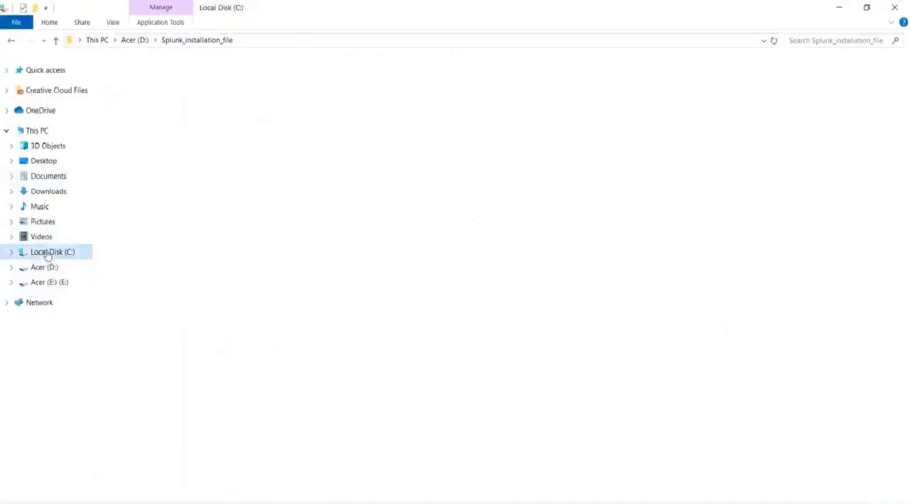
double_click(146, 177)
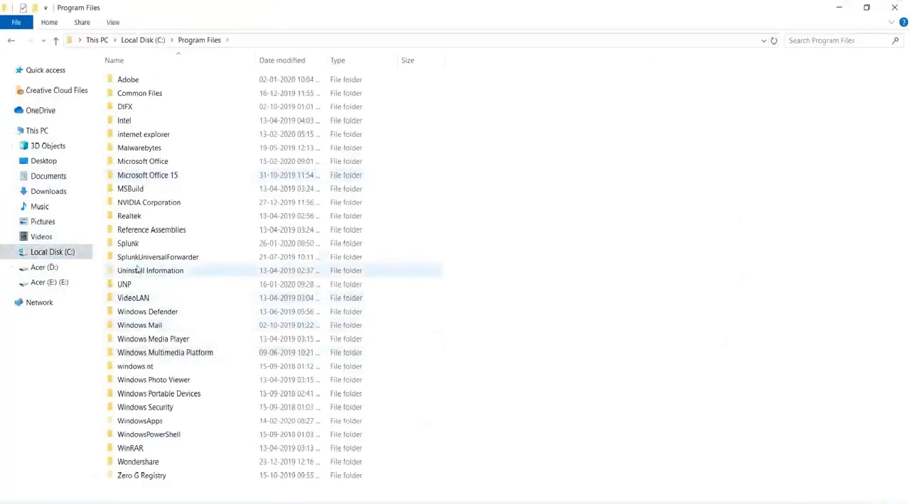
double_click(132, 243)
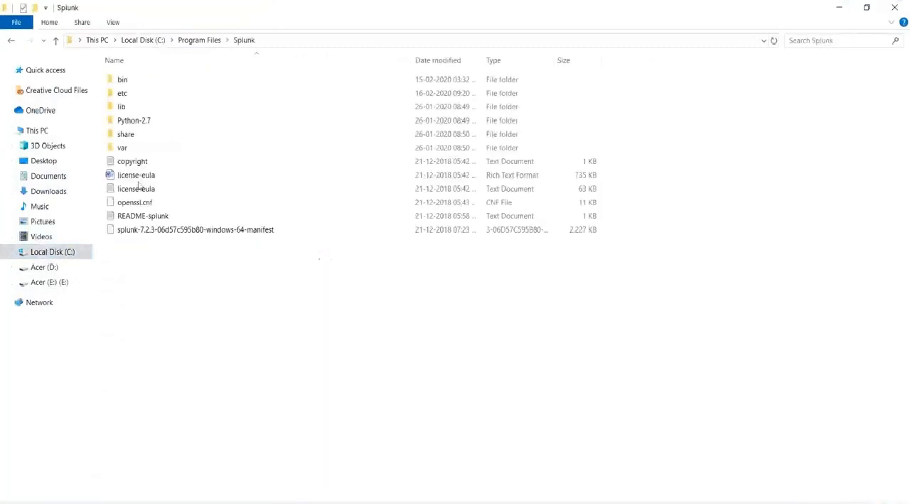
double_click(137, 147)
double_click(128, 80)
double_click(132, 85)
drag(539, 91, 172, 353)
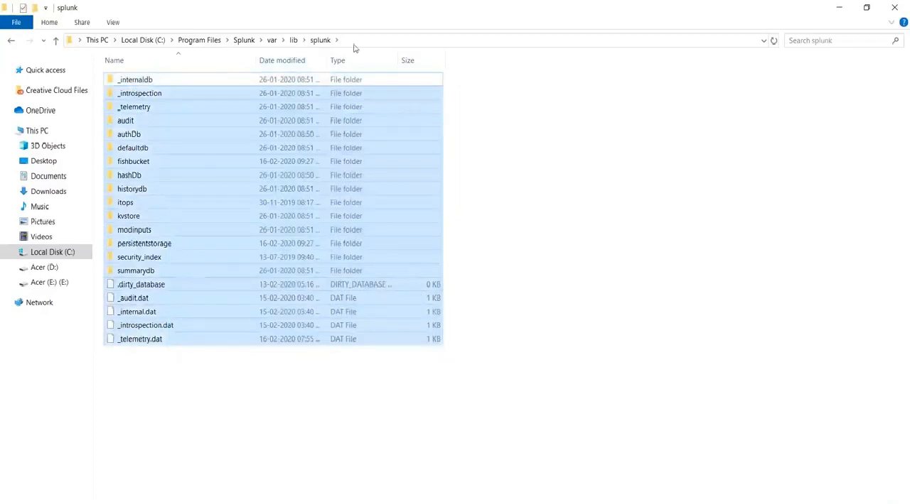
click(839, 12)
Open the login page background settings, try the Custom image option and return to Server settings without saving.
scroll(361, 277, up, 5)
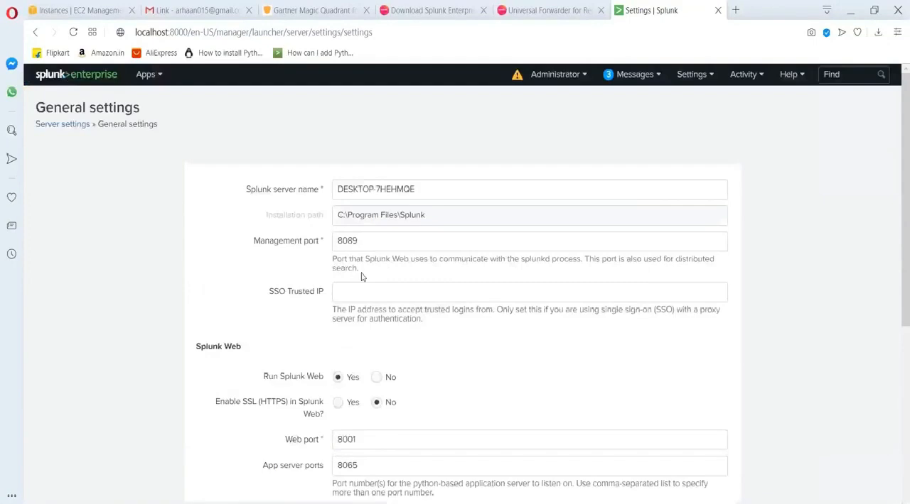
scroll(360, 277, down, 5)
scroll(284, 173, up, 5)
click(61, 125)
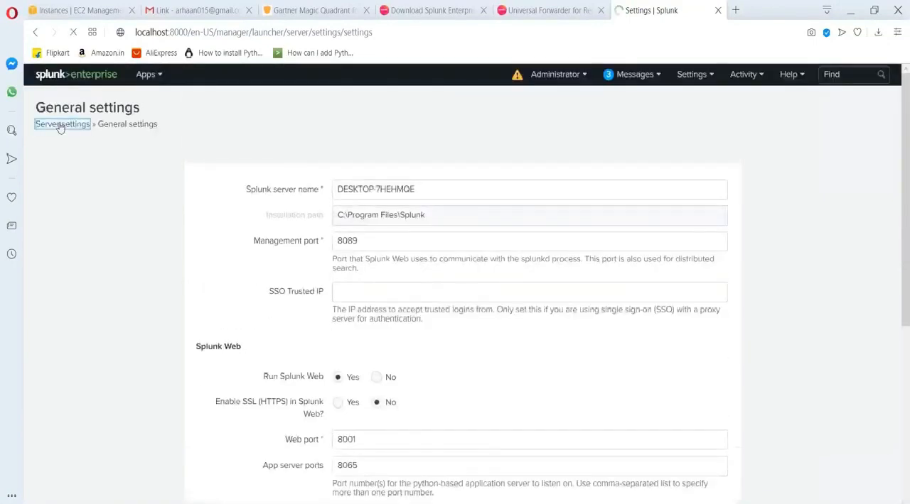
click(238, 201)
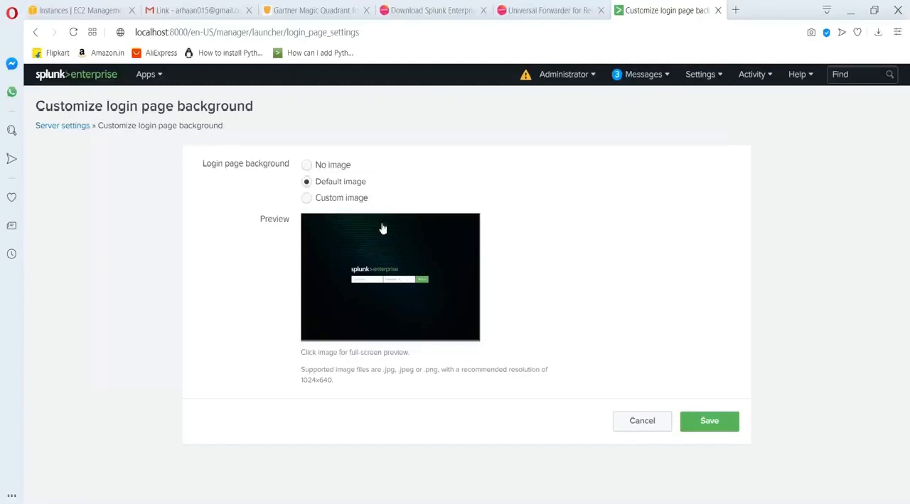
double_click(309, 199)
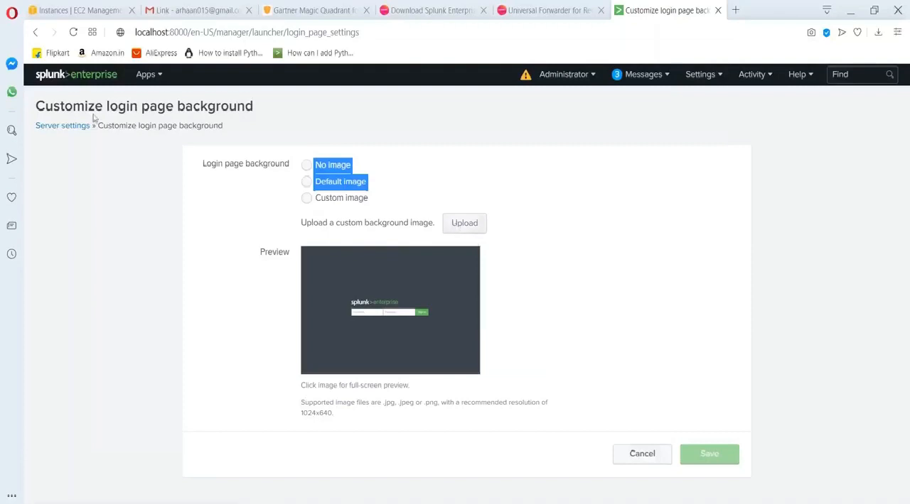
click(65, 128)
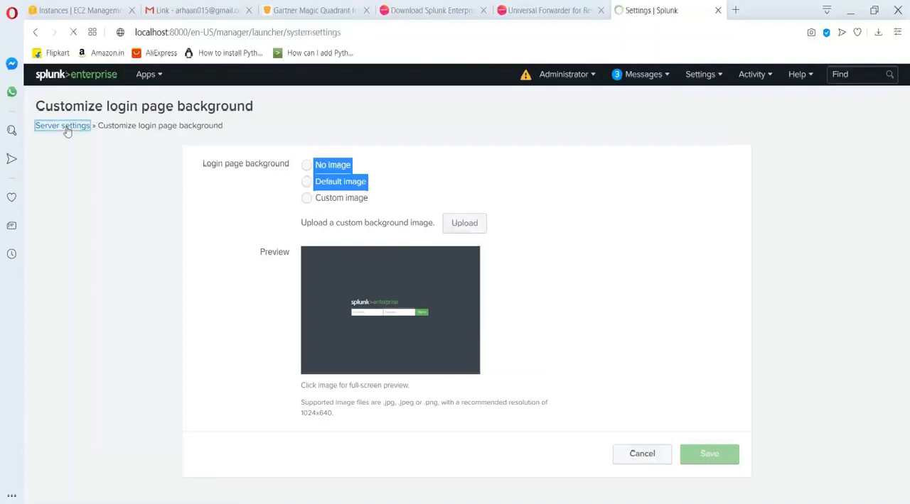
Open the Email settings and examine the mail server's Username and Password fields.
click(226, 231)
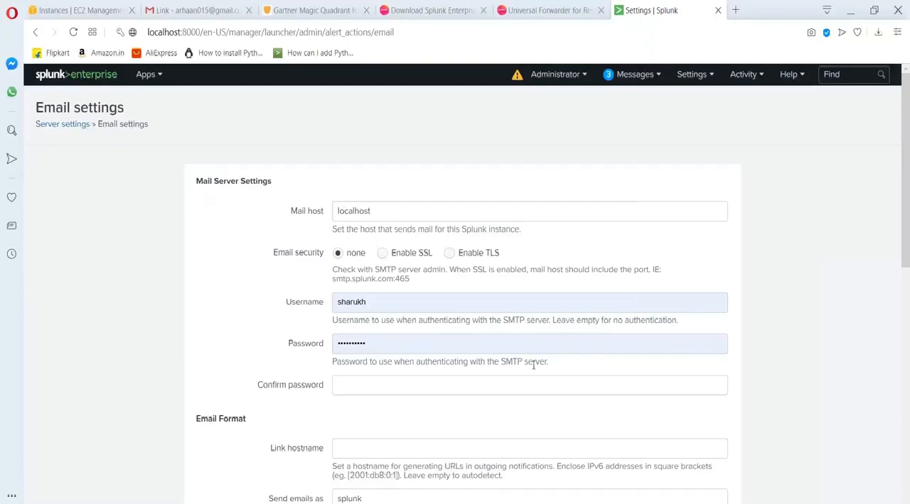
double_click(388, 301)
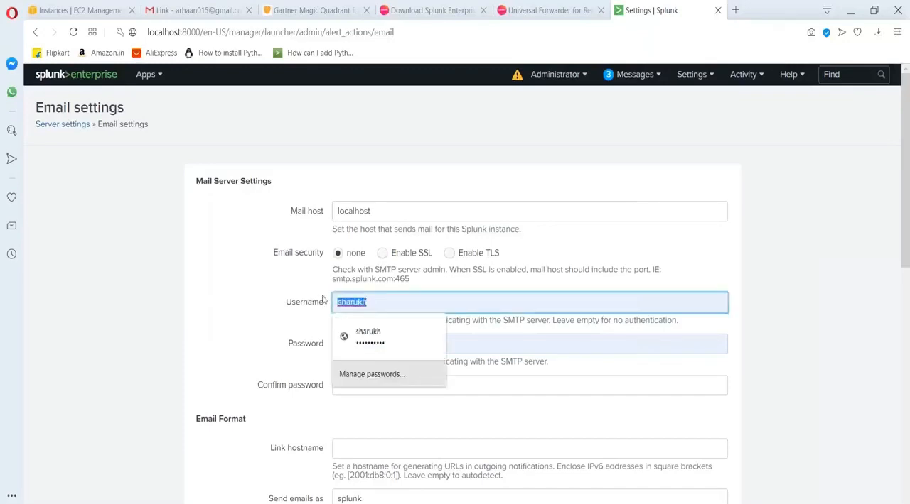
click(504, 347)
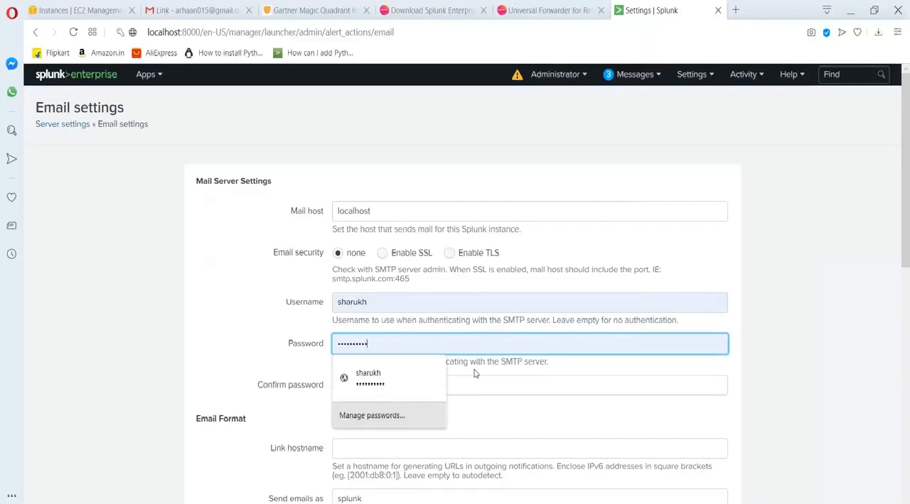
right_click(498, 355)
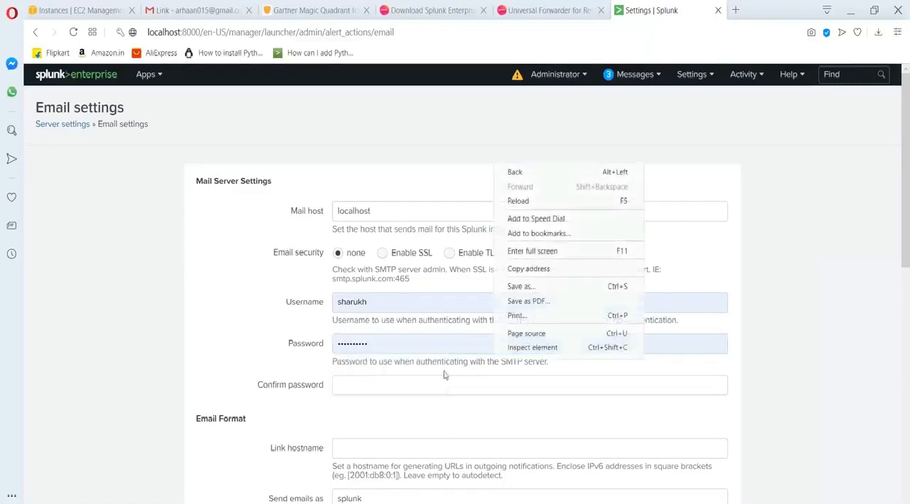
double_click(248, 326)
click(248, 327)
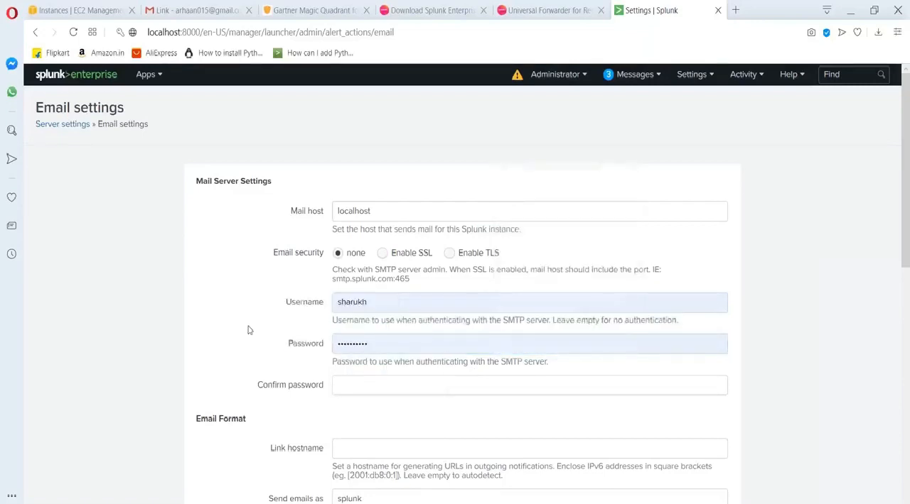
Replace the mail server username with "splunk".
double_click(398, 303)
text(s)
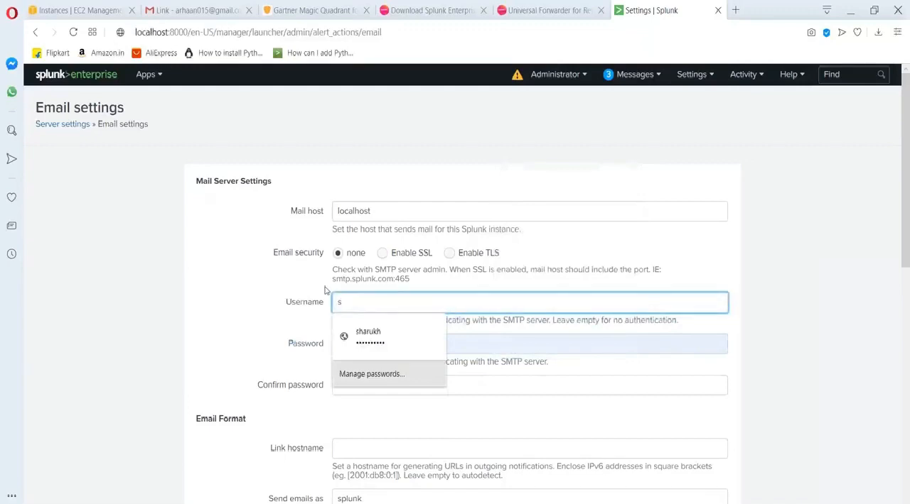
text(plunk)
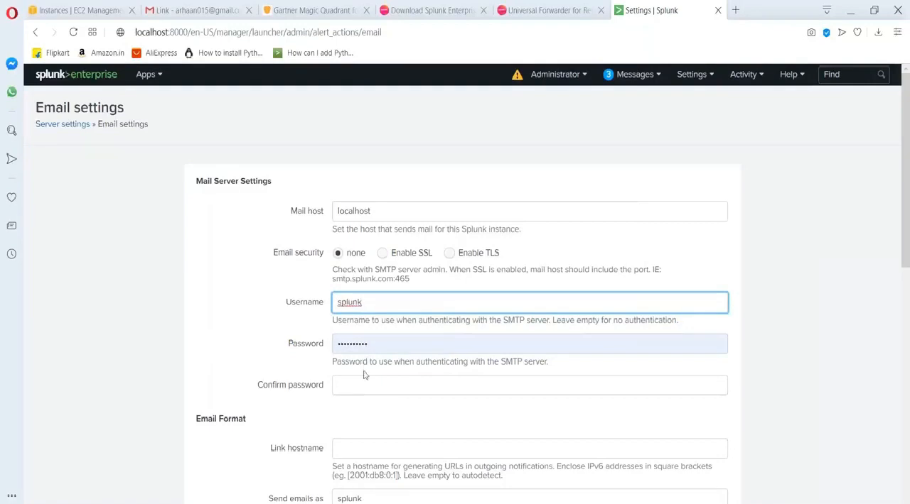
Look over the remaining email format and PDF report settings, and return to Server settings without saving.
scroll(364, 376, down, 8)
scroll(359, 370, up, 3)
scroll(493, 301, up, 3)
scroll(493, 301, down, 5)
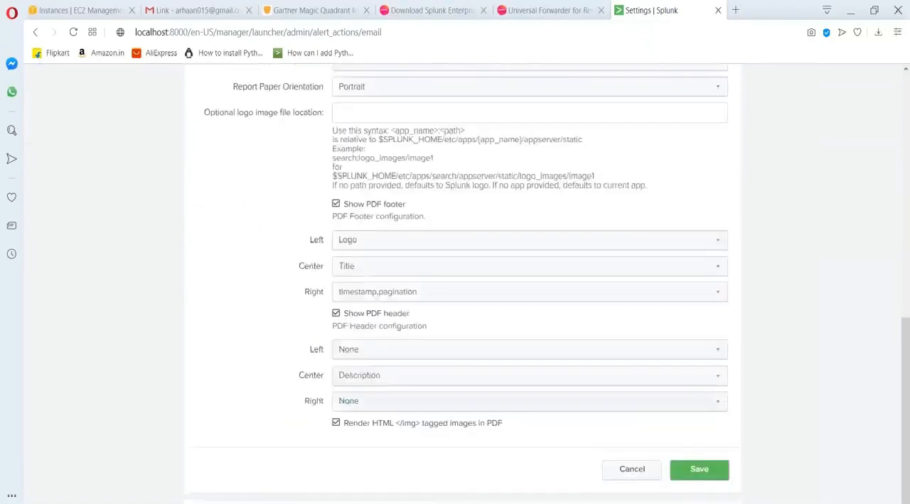
scroll(108, 148, up, 10)
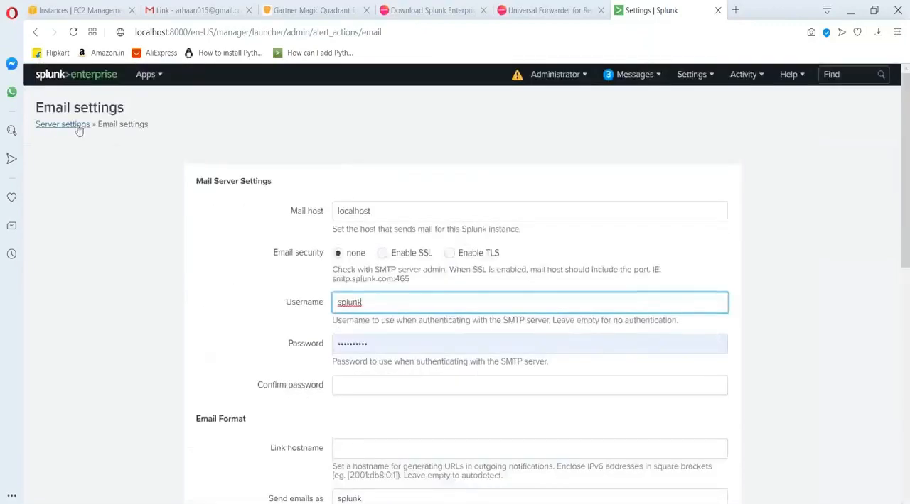
click(77, 126)
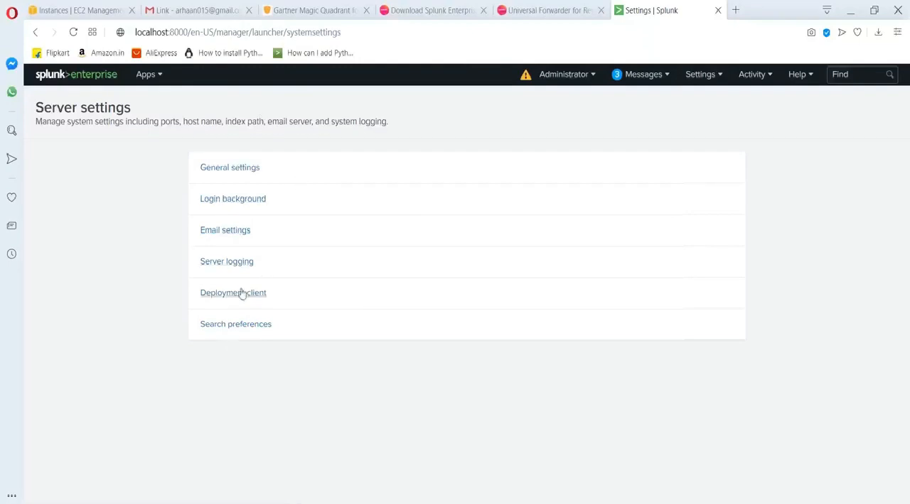
Open the Server controls page, then show the restart option of the Splunkd service in Task Manager without using it.
click(694, 78)
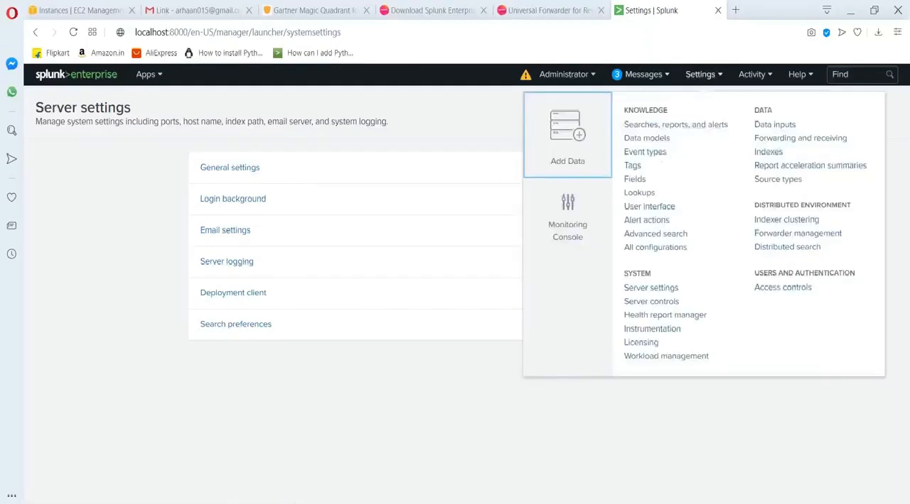
click(648, 304)
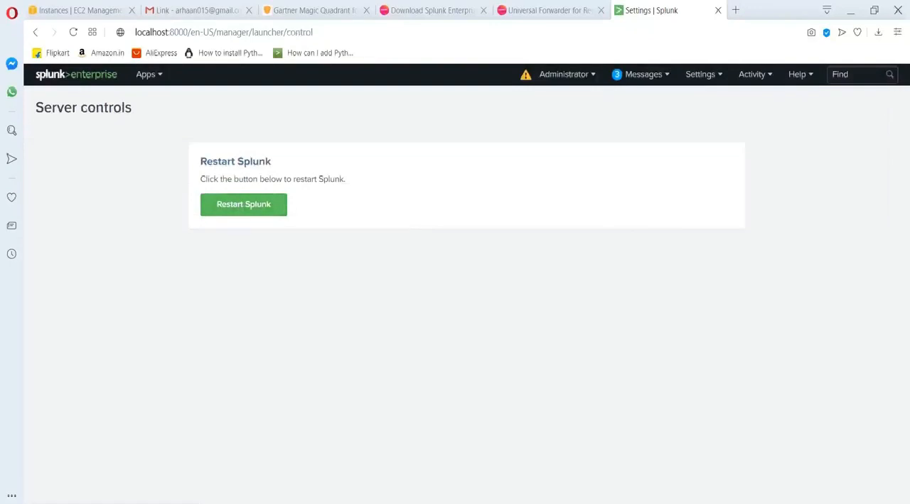
key(alt+Tab)
right_click(44, 240)
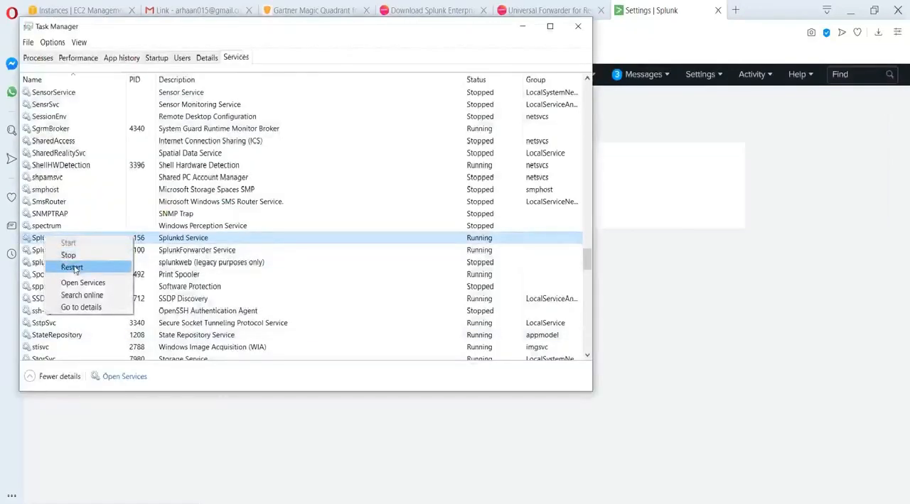
click(636, 339)
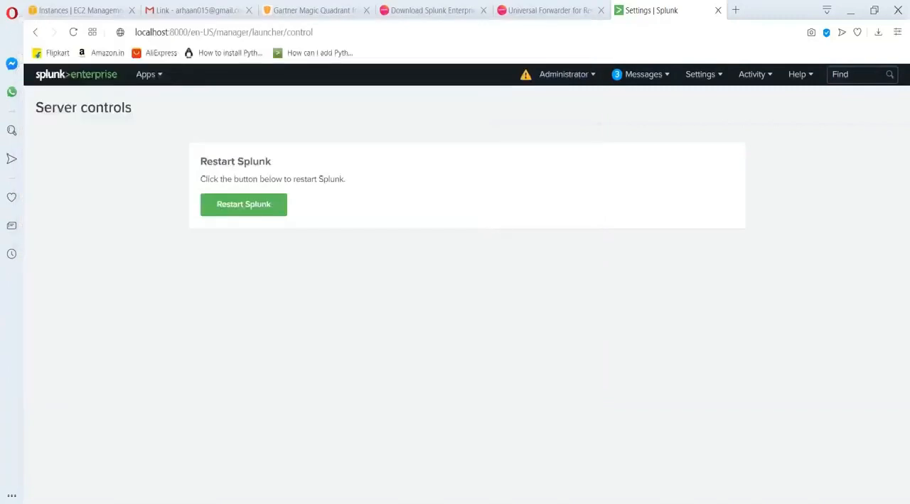
Open a Command Prompt and write the command "./splunk restart" without running it.
key(super)
text(comma)
key(Return)
text(./spunk)
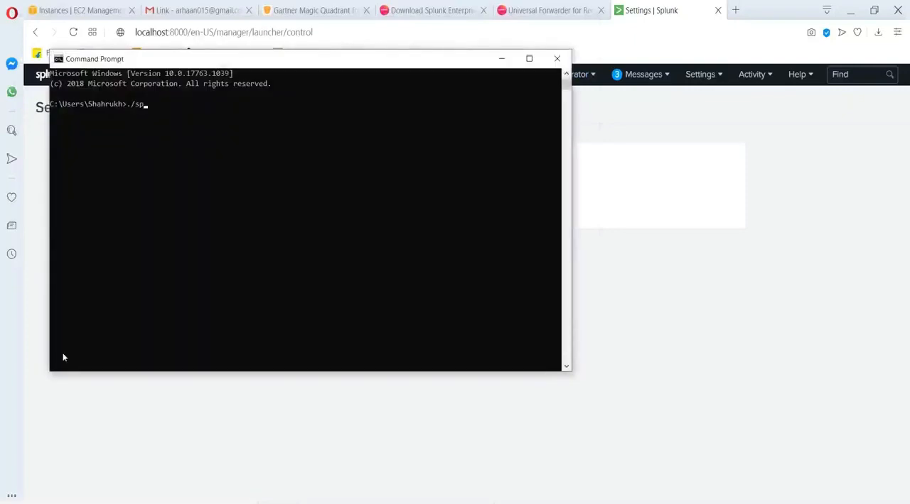
key(BackSpace)
key(BackSpace)
key(BackSpace)
text(lunk restart)
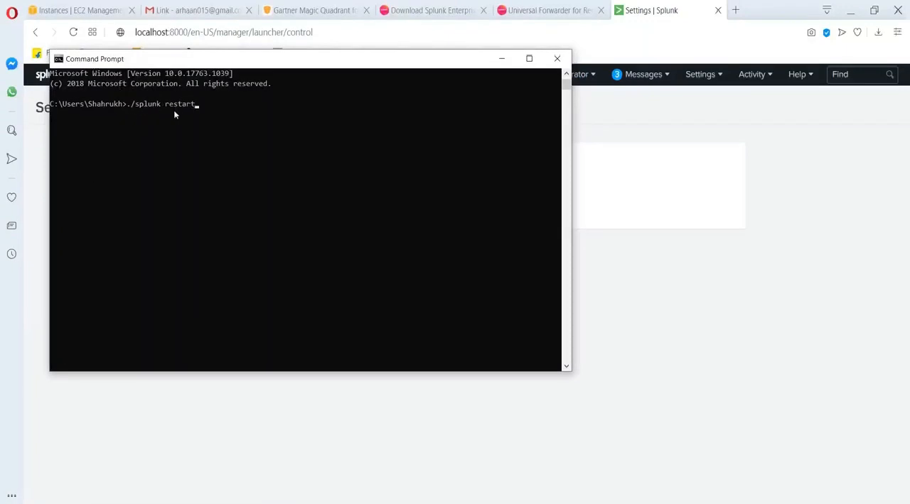
click(690, 300)
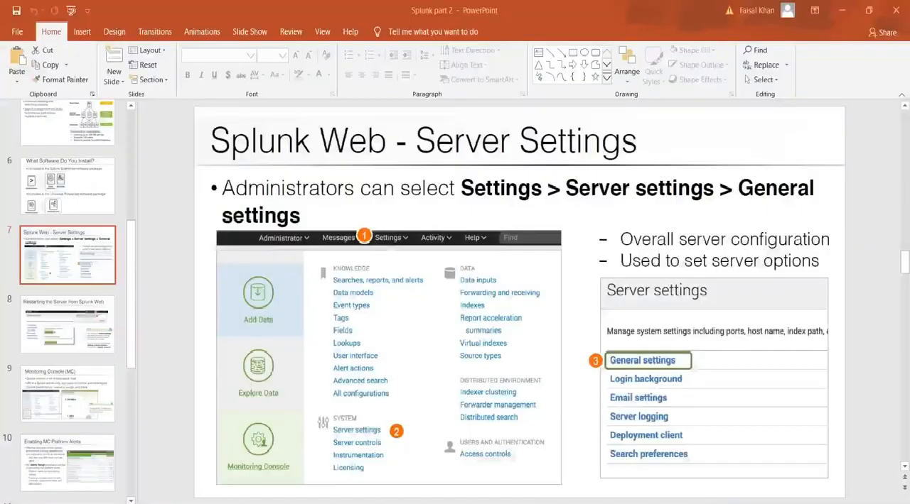
View the presentation slides on restarting the server from Splunk Web and on the Monitoring Console, then return to Splunk.
click(80, 328)
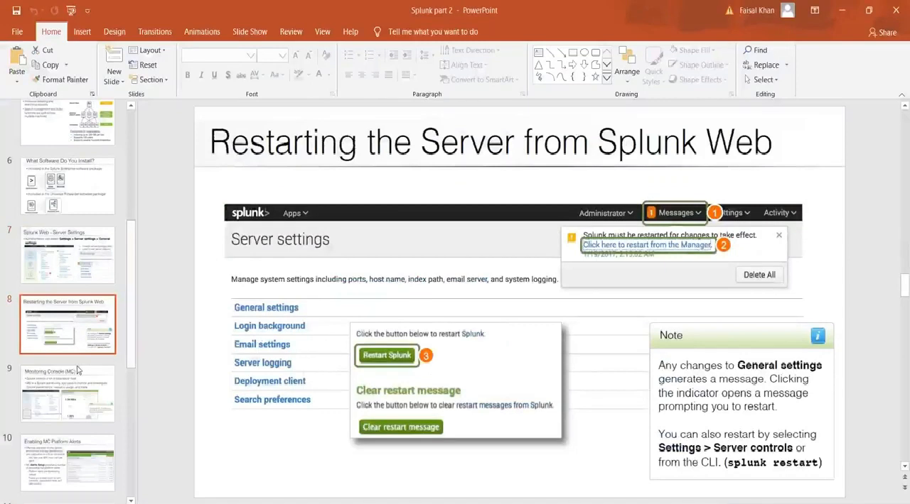
click(65, 395)
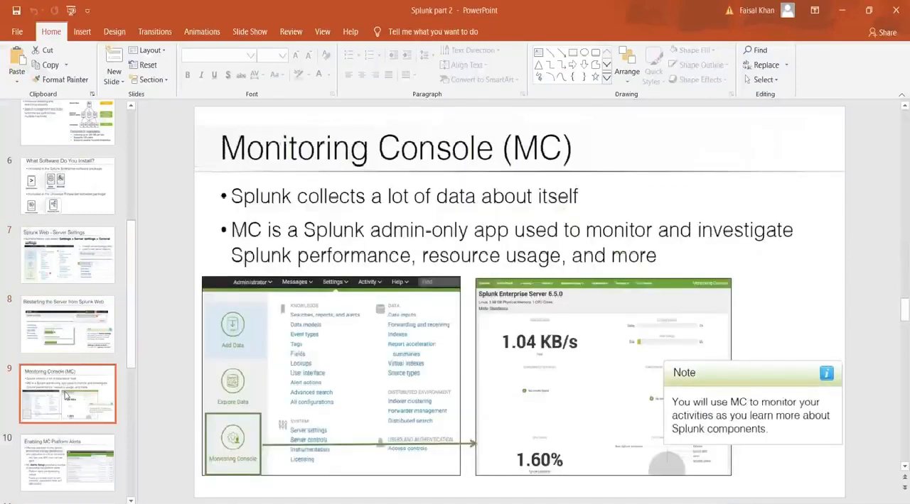
click(845, 17)
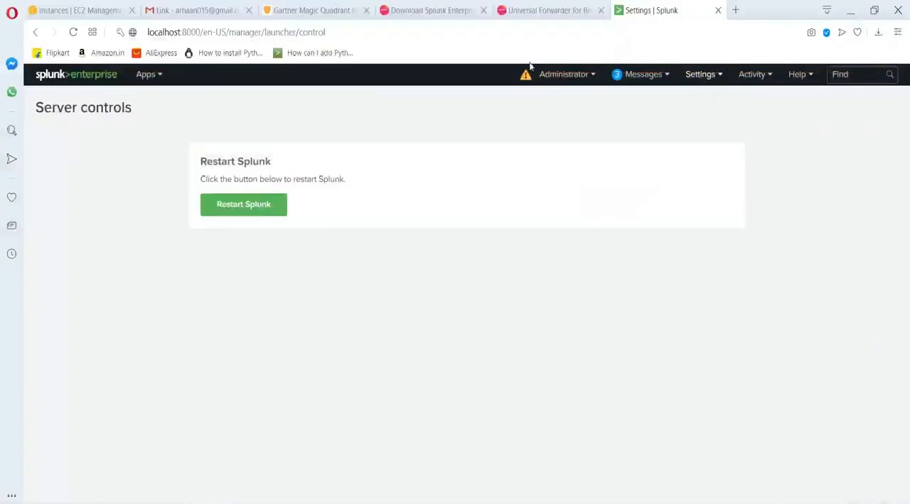
Open the Monitoring Console from Splunk's home page and point out where its entry is found in the settings.
click(78, 76)
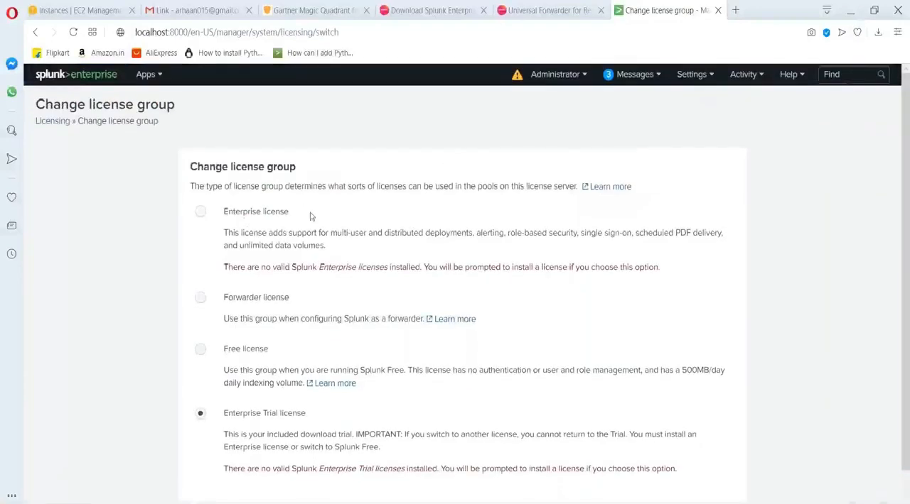
click(692, 75)
click(568, 231)
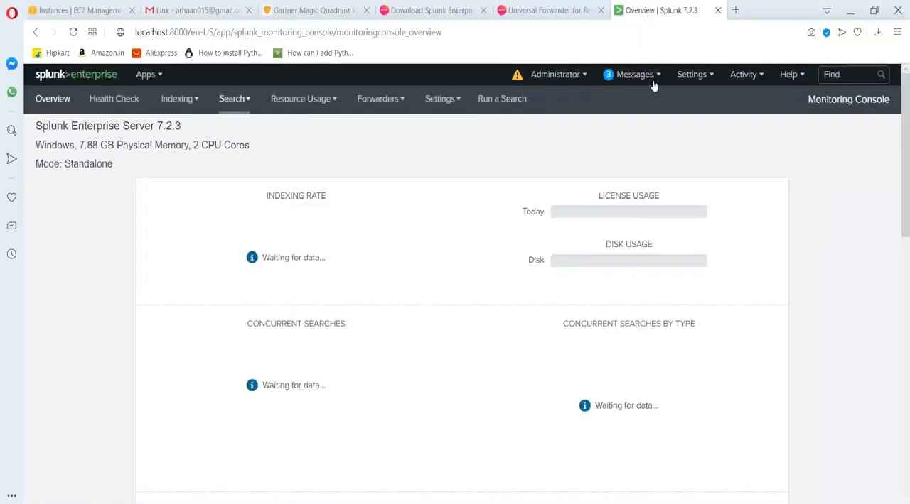
click(690, 74)
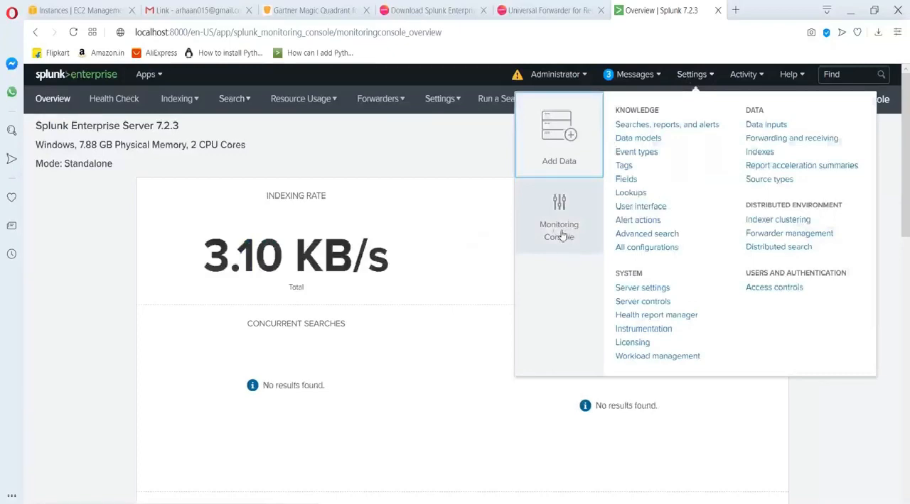
click(112, 248)
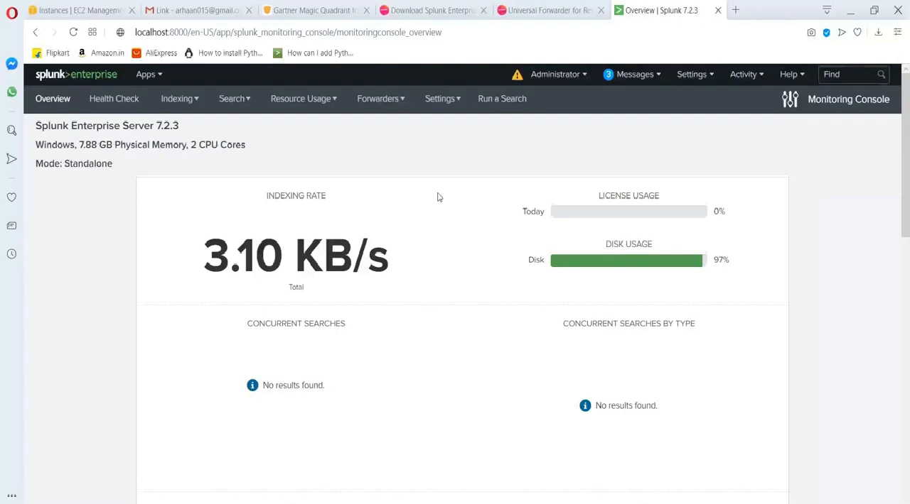
Look over the Monitoring Console overview, open the Health Check page and bring up the Indexing options.
scroll(438, 197, down, 8)
scroll(438, 197, up, 8)
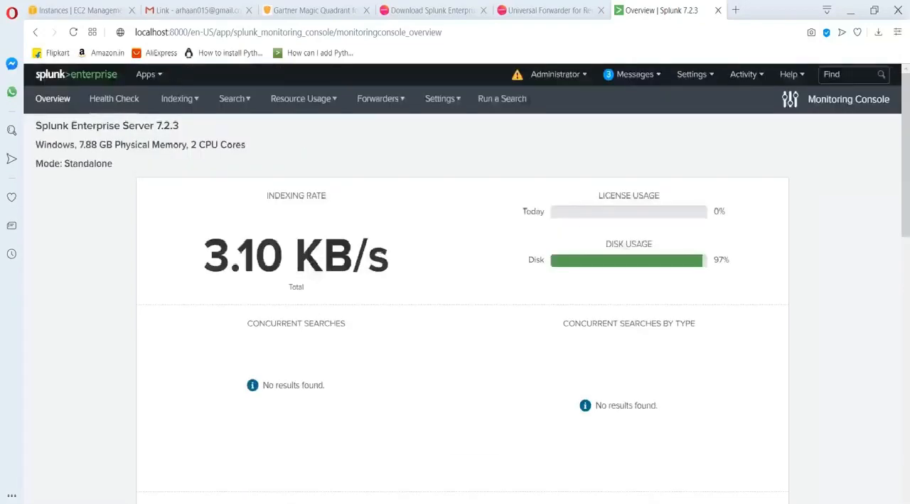
click(106, 101)
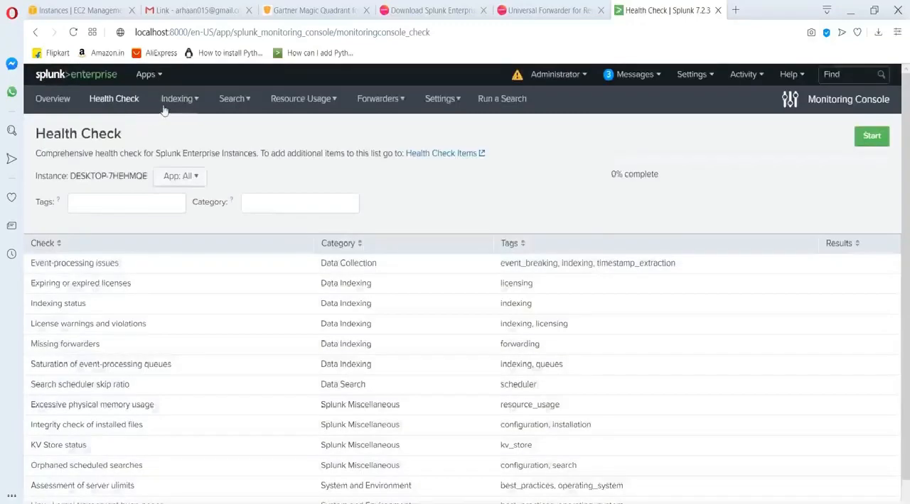
click(177, 101)
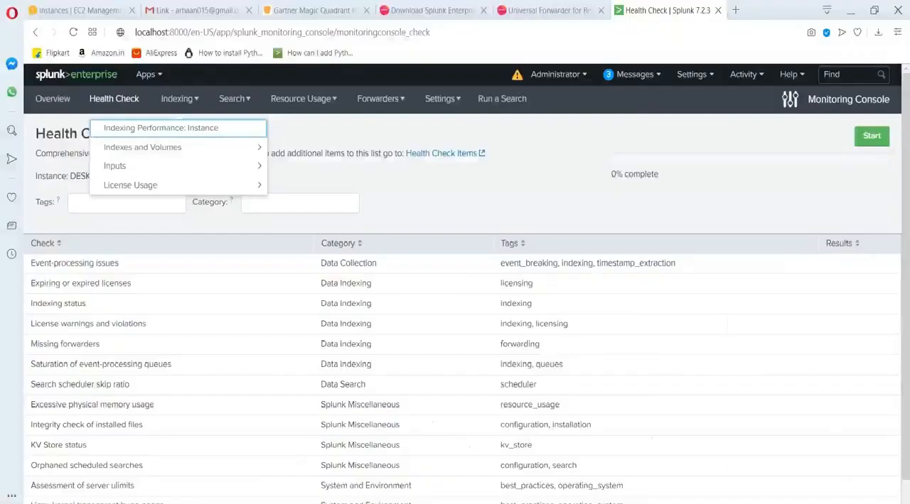
Switch from the presentation back to Splunk and reopen the Monitoring Console overview from the home page.
click(87, 76)
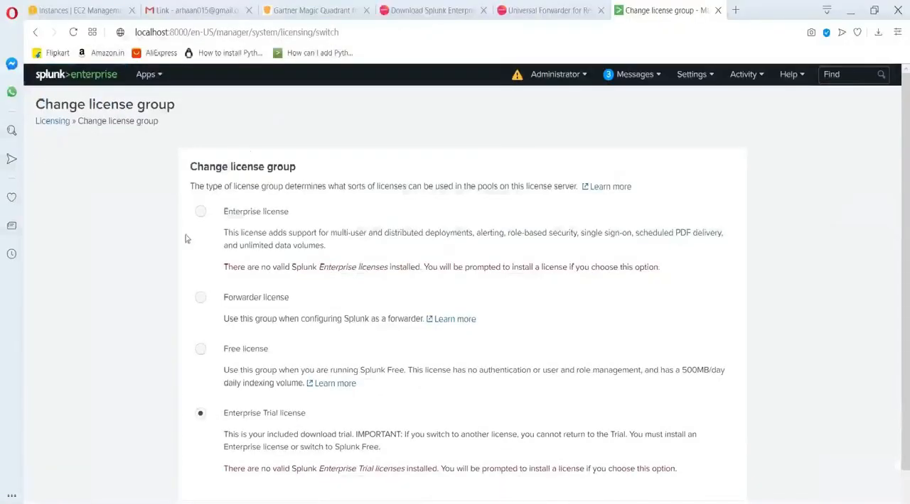
click(92, 84)
click(704, 81)
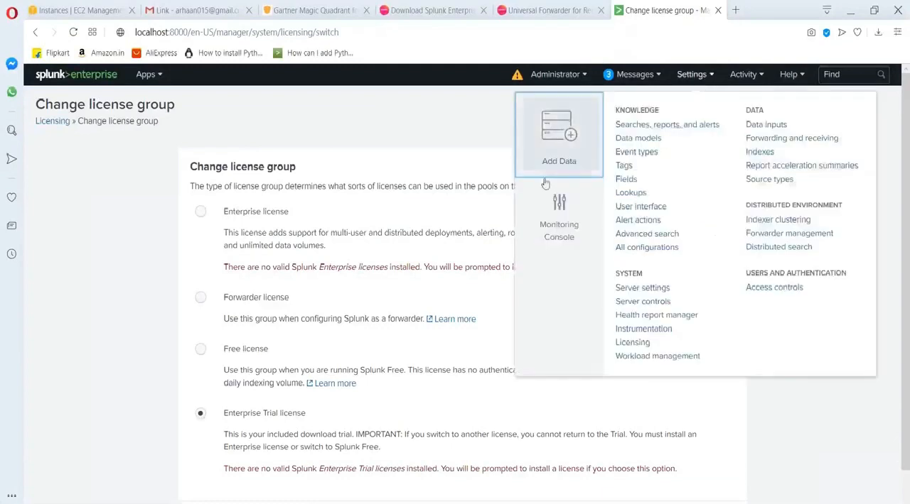
click(561, 225)
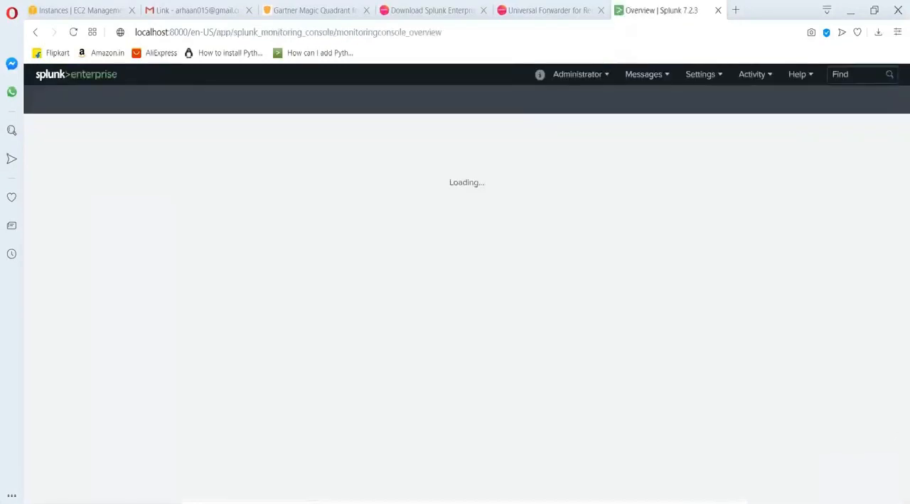
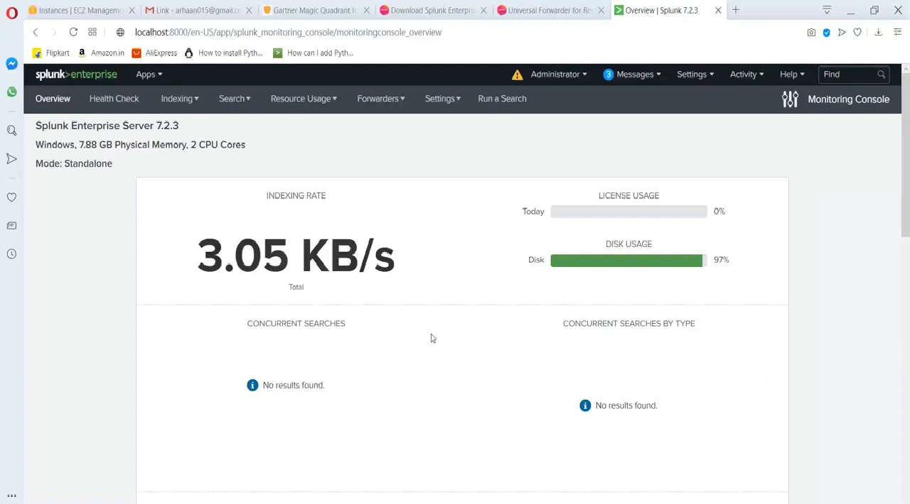
Look over the Monitoring Console overview, view the Enabling MC Platform Alerts slide in PowerPoint and return to Splunk.
scroll(433, 338, down, 10)
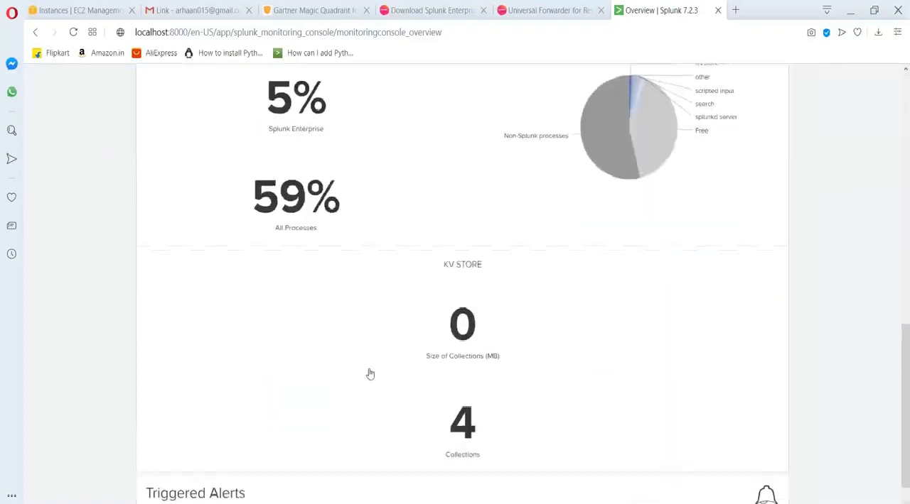
scroll(368, 373, up, 10)
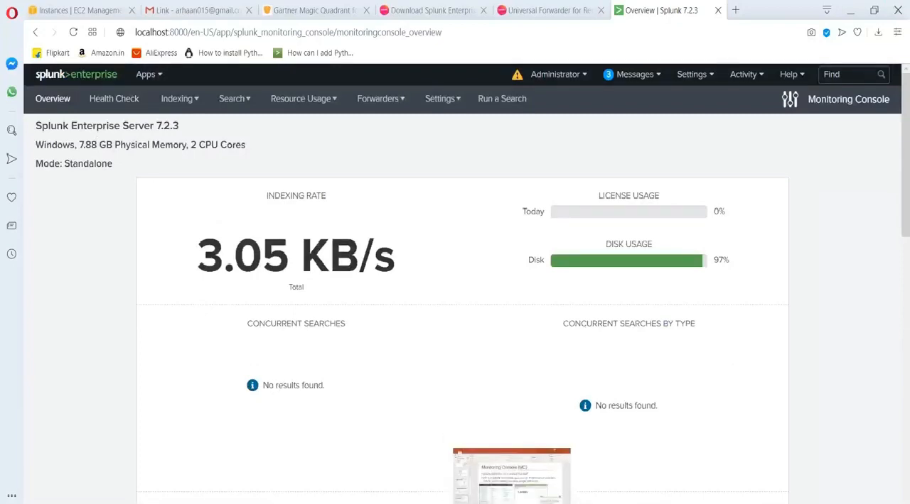
click(511, 469)
click(68, 461)
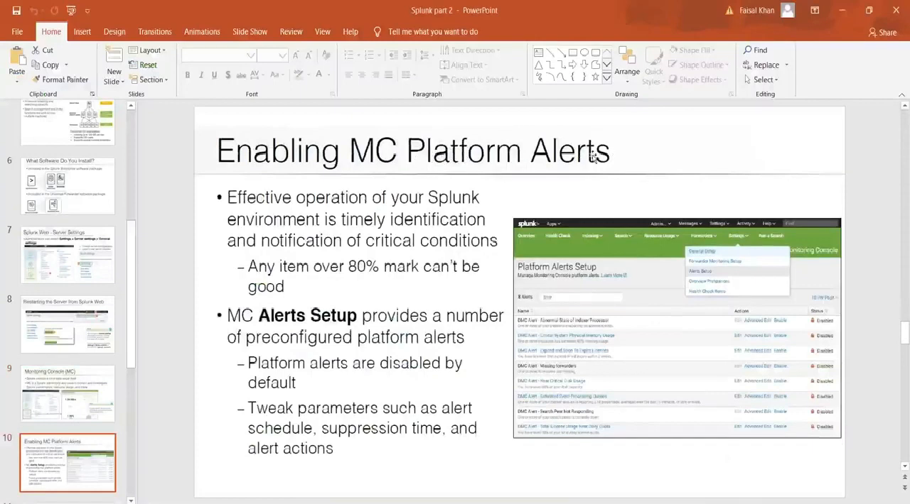
click(841, 14)
Show the Monitoring Console's setup options and recheck the platform alerts slide in PowerPoint before returning to Splunk.
click(441, 99)
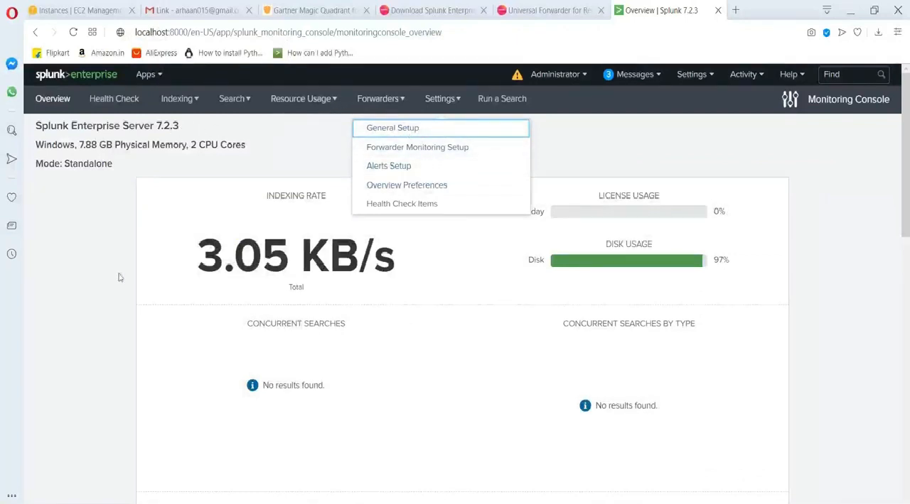
click(99, 297)
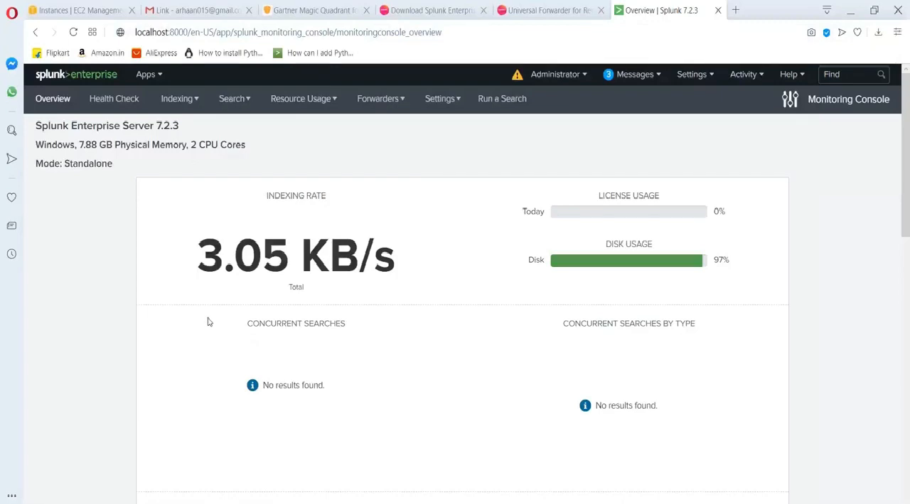
key(alt+Tab)
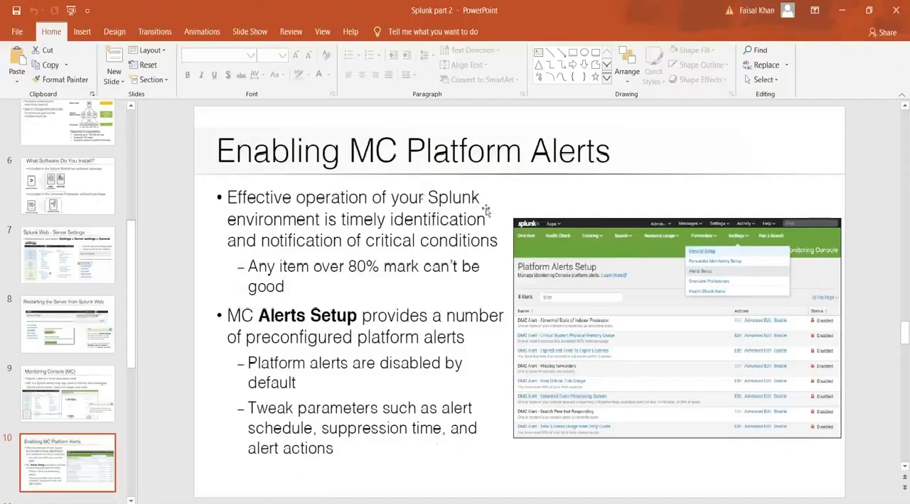
key(alt+Tab)
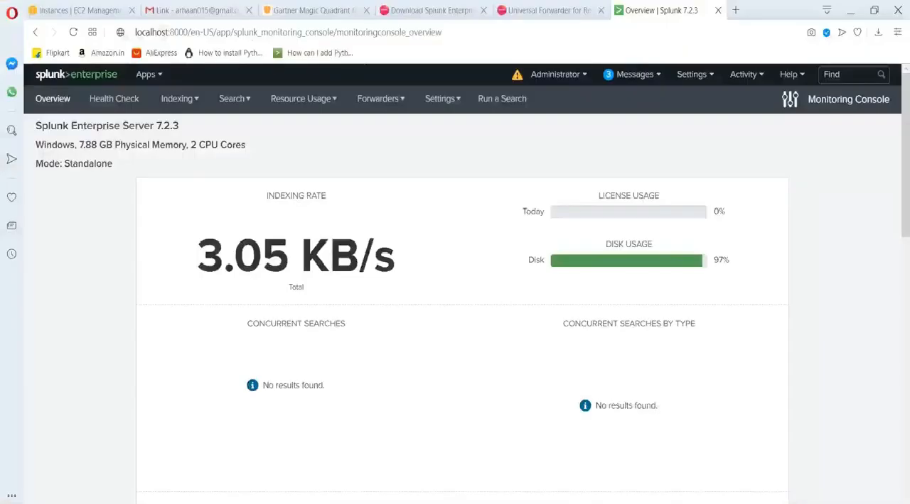
Open Alerts Setup and enable the Abnormal State of Indexer Processor and Critical System Physical Memory Usage alerts.
click(441, 99)
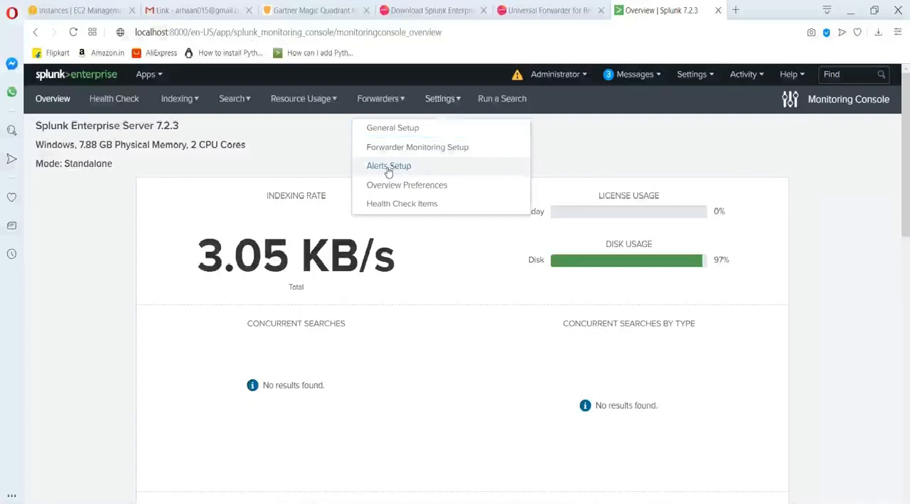
click(388, 170)
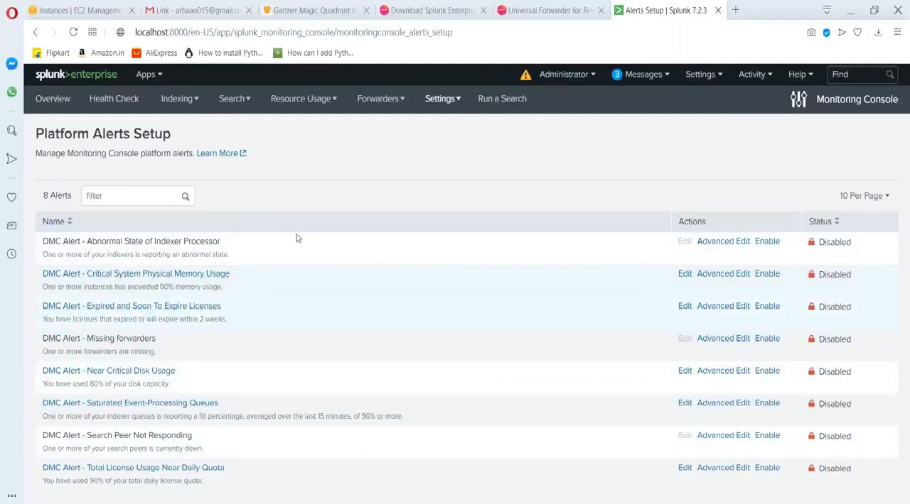
click(766, 242)
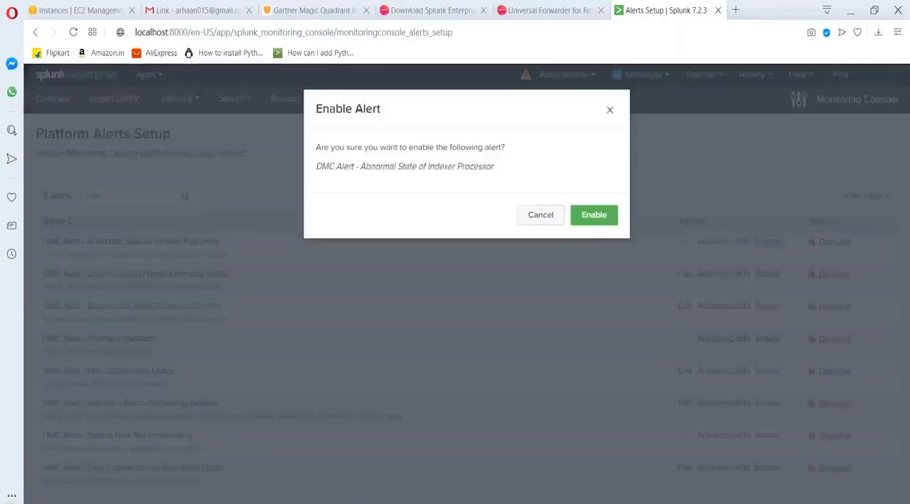
click(605, 215)
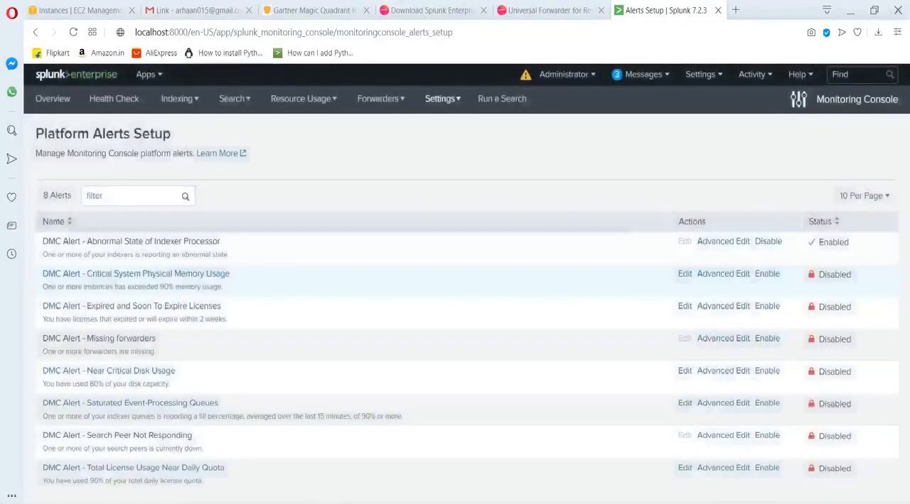
click(766, 274)
click(604, 216)
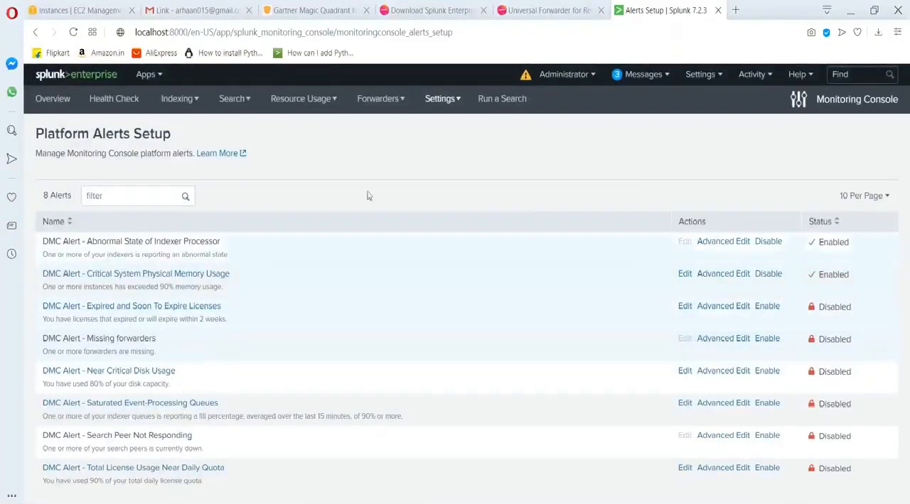
Point out where Alerts Setup is found and enable the Expired and Soon To Expire Licenses alert.
click(439, 99)
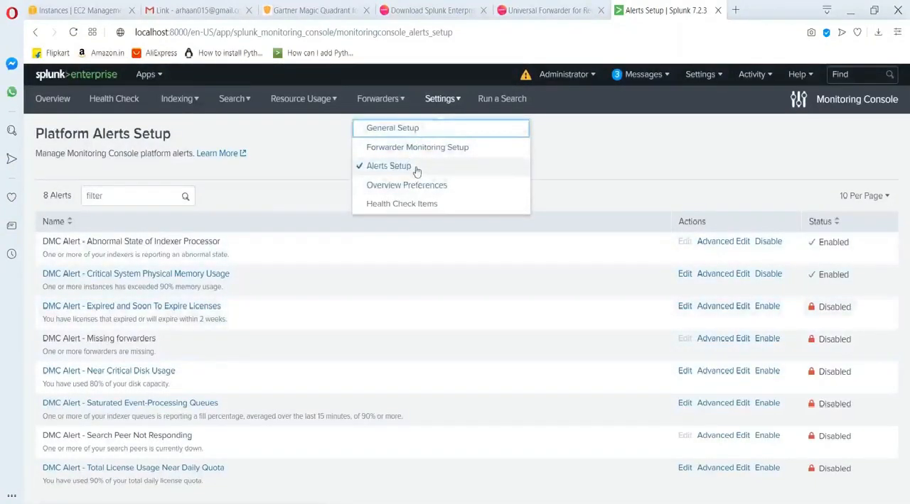
click(597, 170)
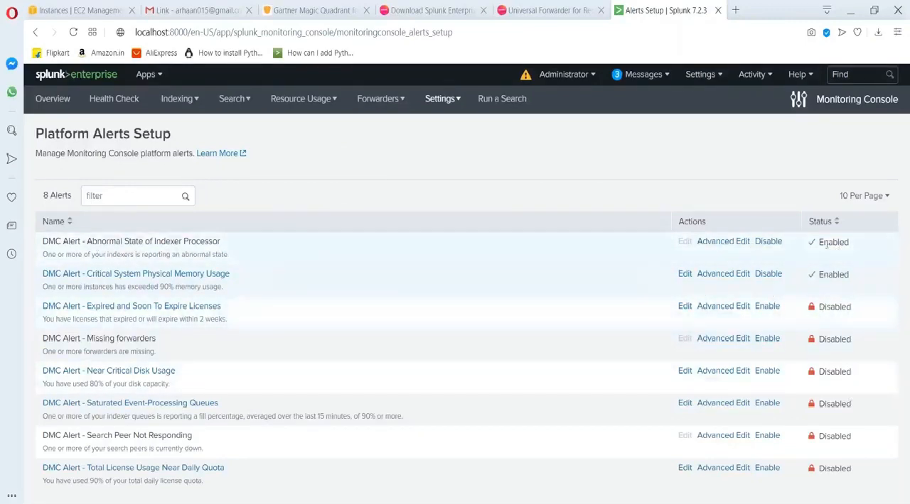
click(766, 306)
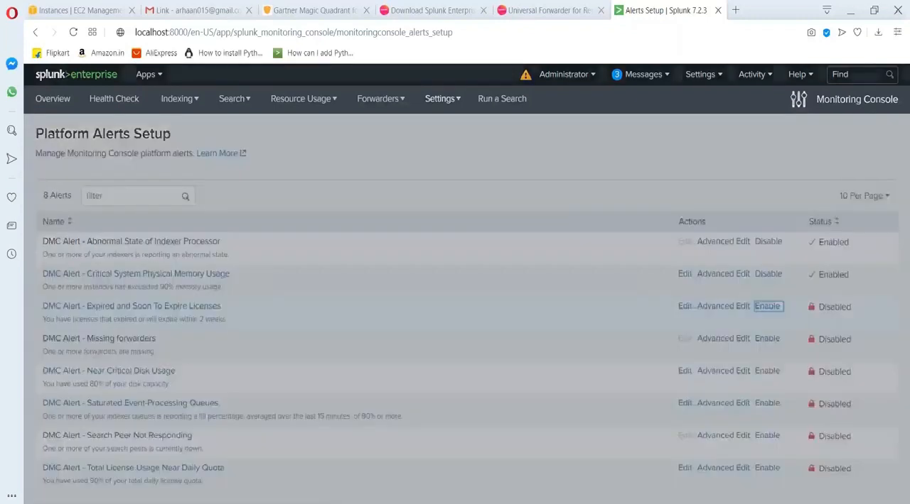
click(594, 216)
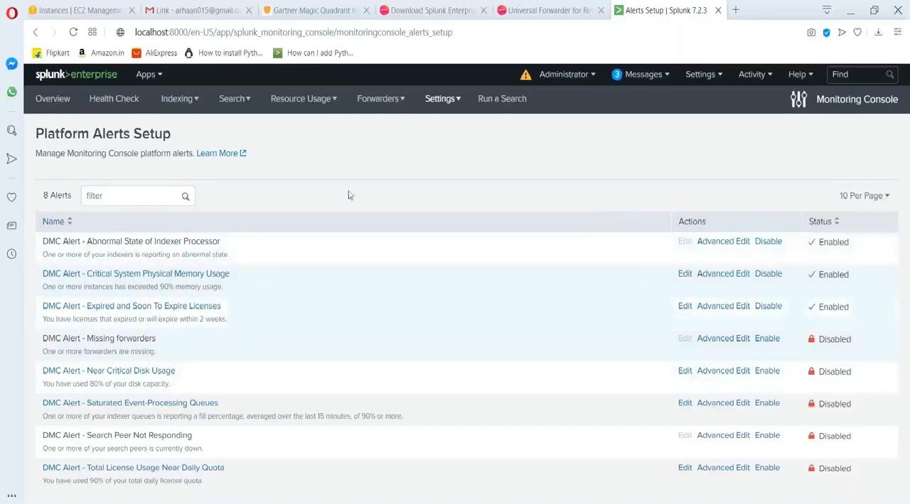
View Splunk's system messages and close them.
click(643, 74)
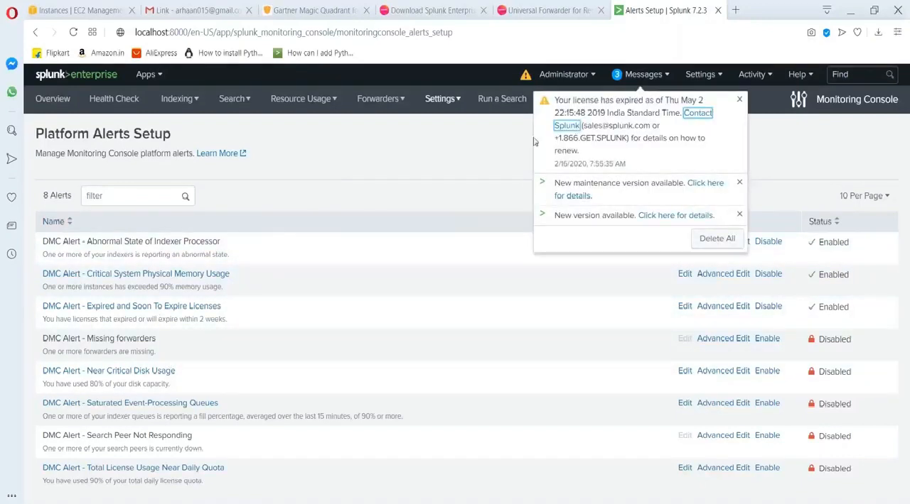
click(470, 159)
click(436, 158)
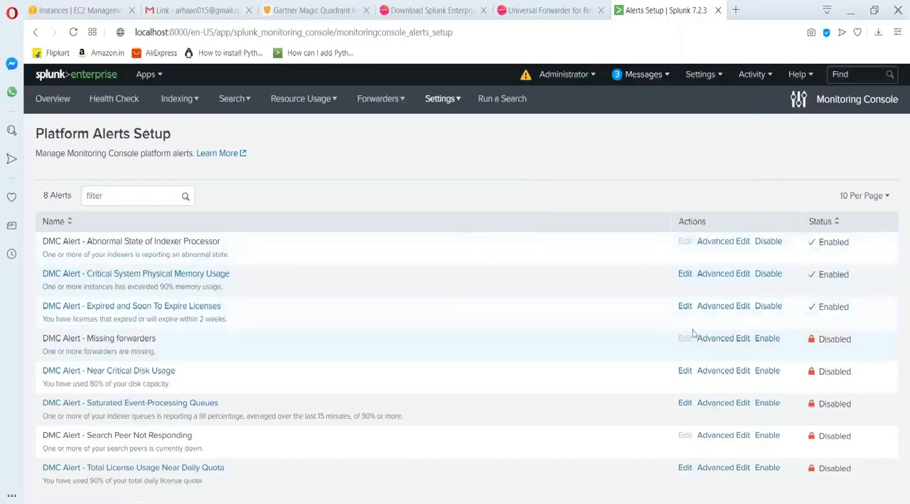
Open the Expired and Soon To Expire Licenses alert for editing and examine its trigger settings and available trigger actions.
click(743, 310)
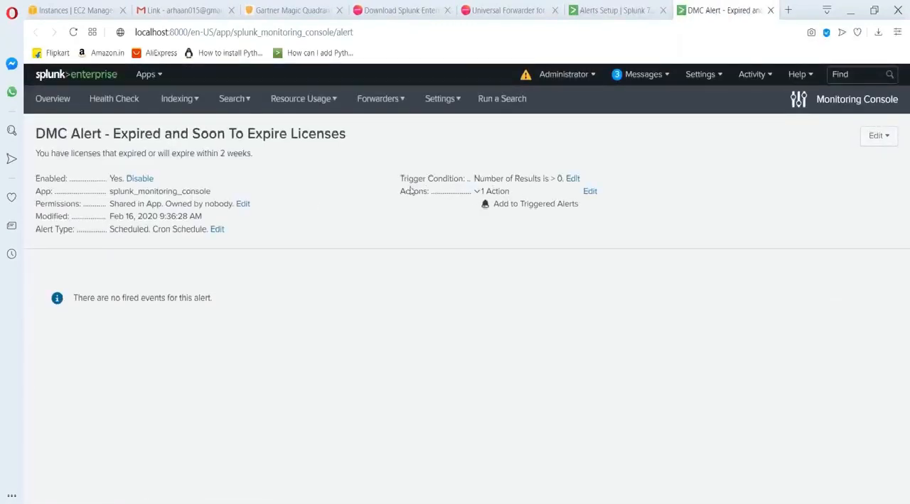
click(590, 193)
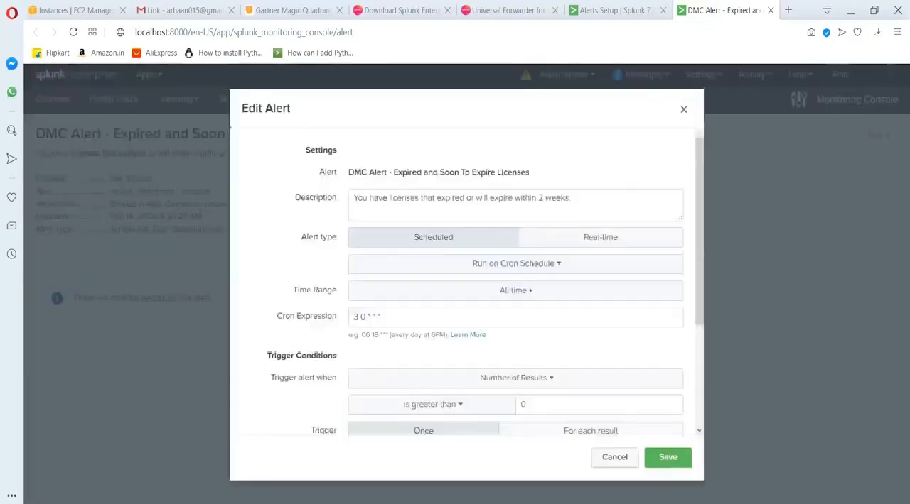
scroll(433, 215, up, 3)
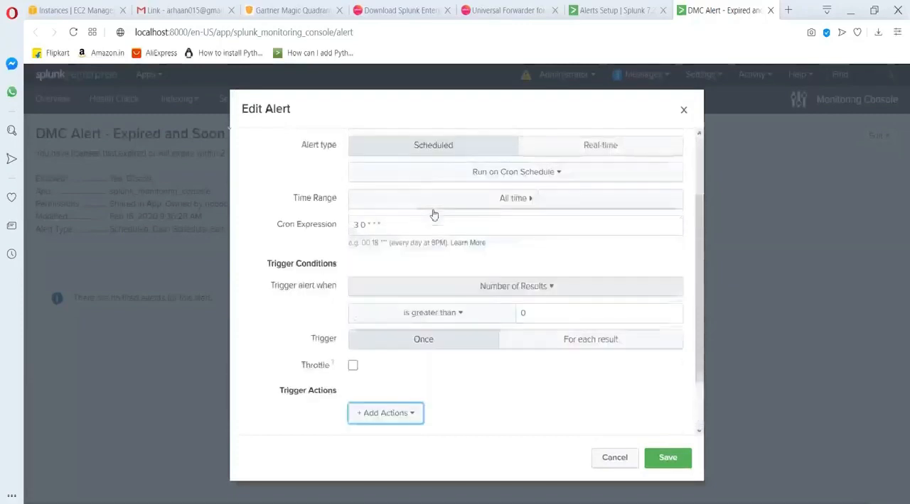
scroll(534, 303, down, 3)
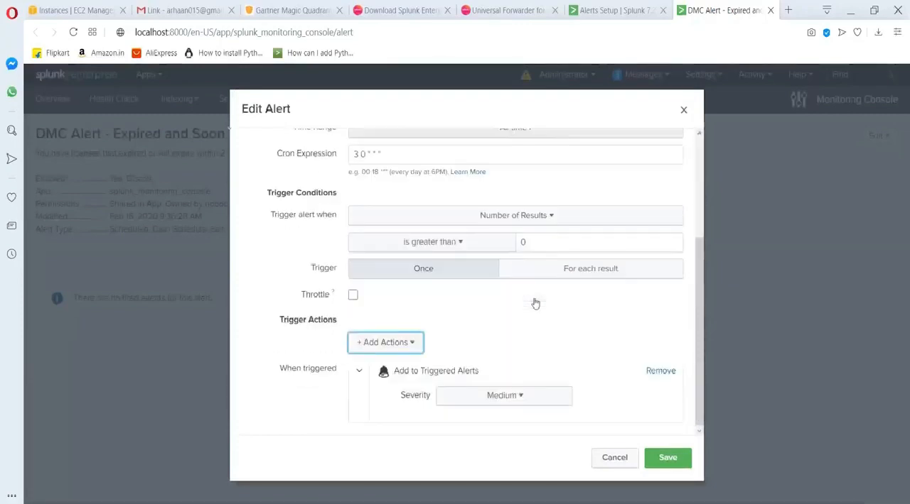
click(398, 343)
scroll(348, 284, down, 1)
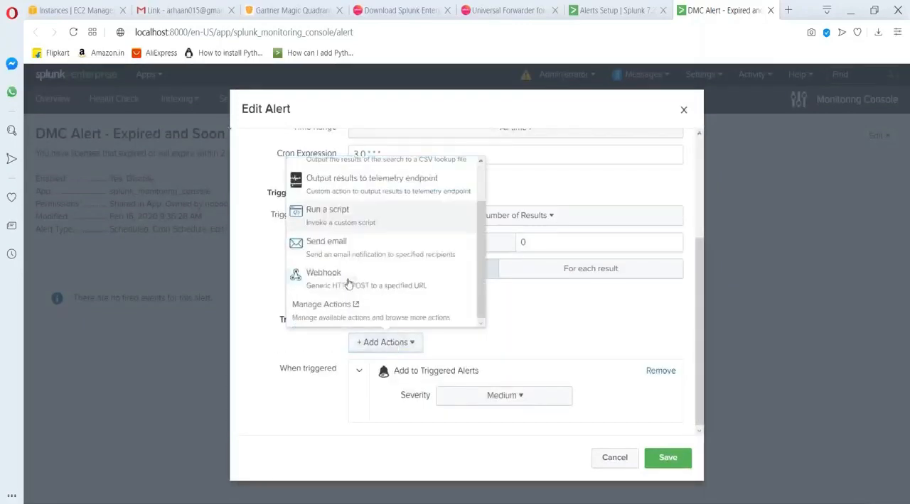
scroll(329, 260, up, 1)
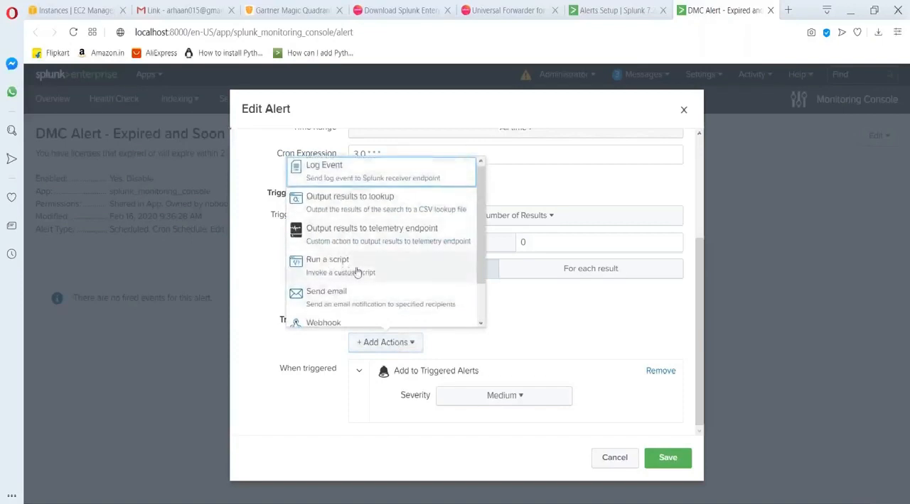
scroll(358, 300, down, 1)
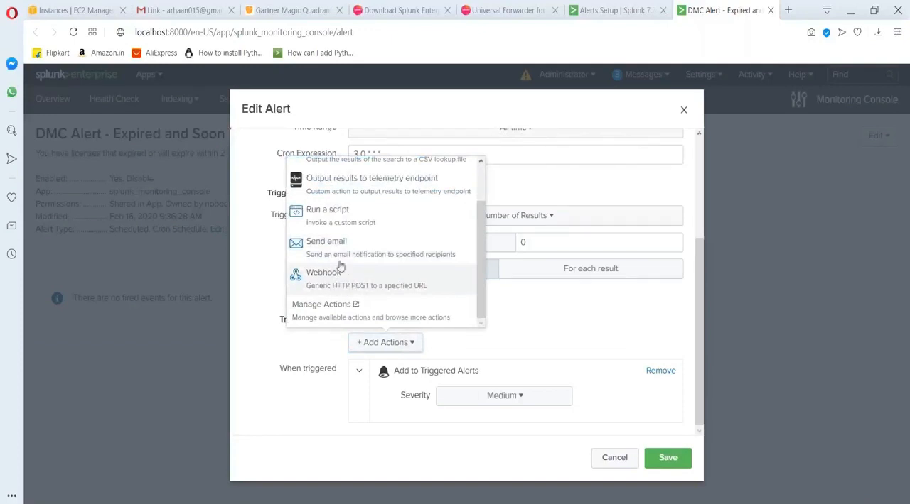
scroll(340, 242, up, 1)
scroll(329, 217, down, 1)
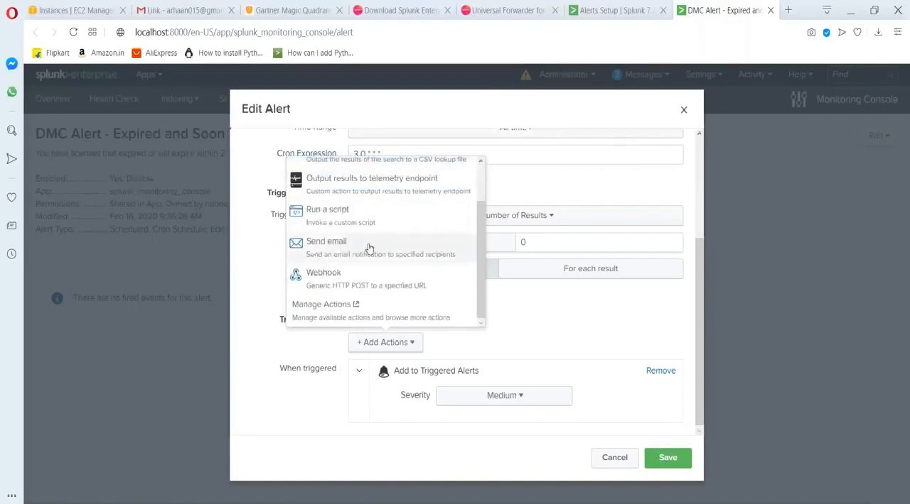
Try adding a Send email action with a recipient and Attach PDF included, and discard the alert changes.
click(368, 248)
scroll(479, 249, down, 5)
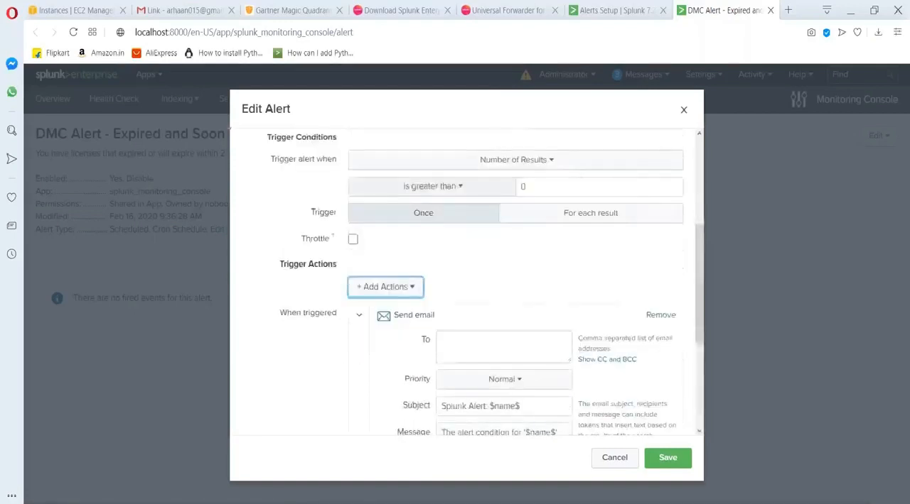
click(479, 174)
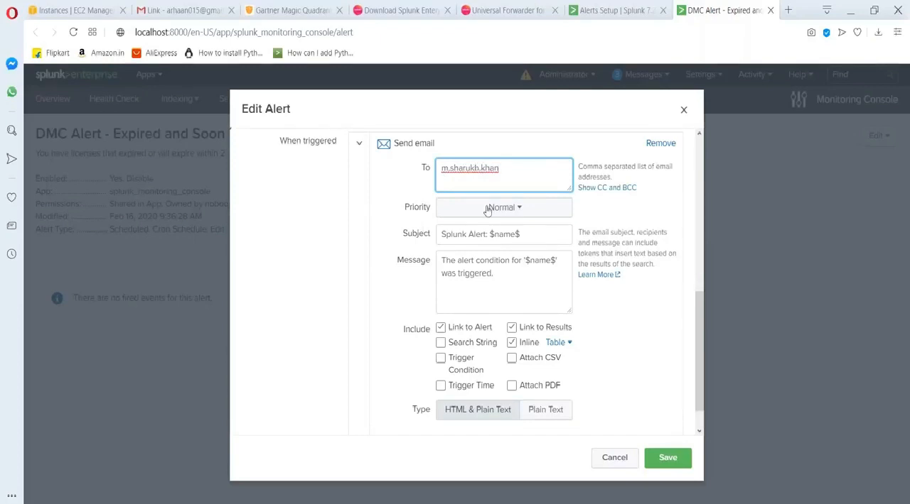
click(512, 386)
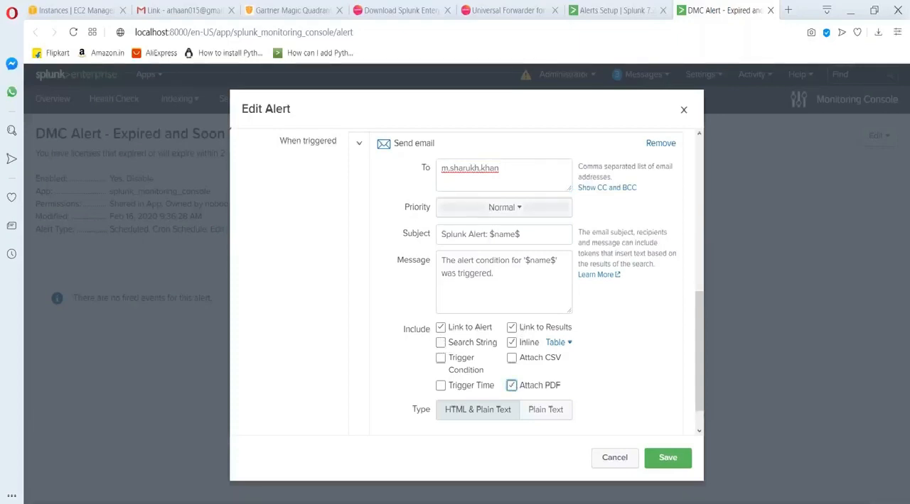
scroll(494, 226, up, 5)
scroll(494, 226, down, 5)
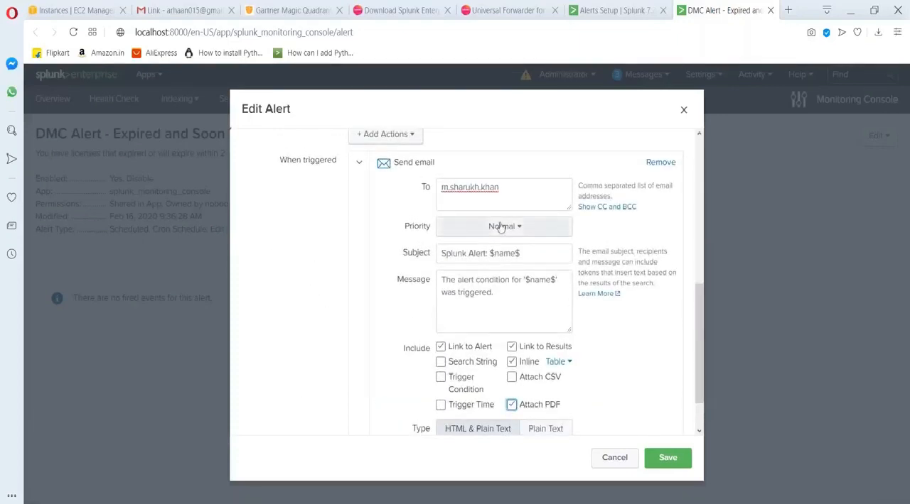
click(608, 458)
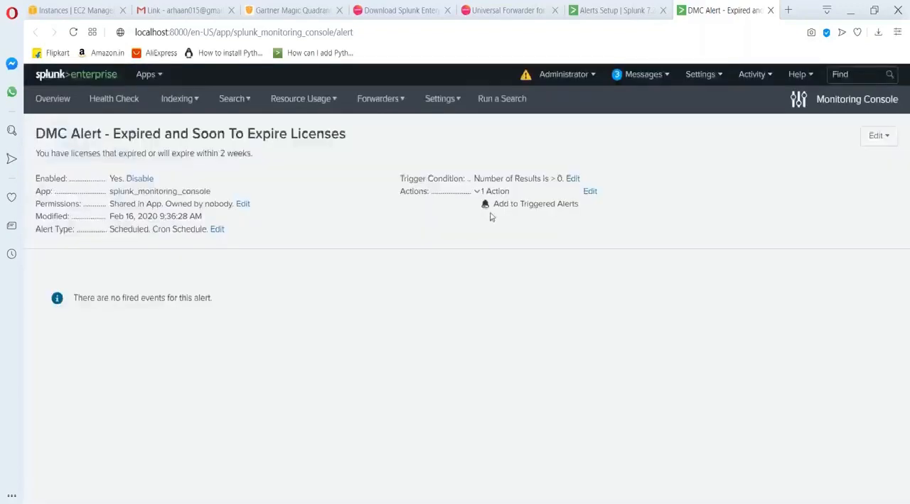
Open the Email settings under Server settings to show the mail server configuration.
click(702, 77)
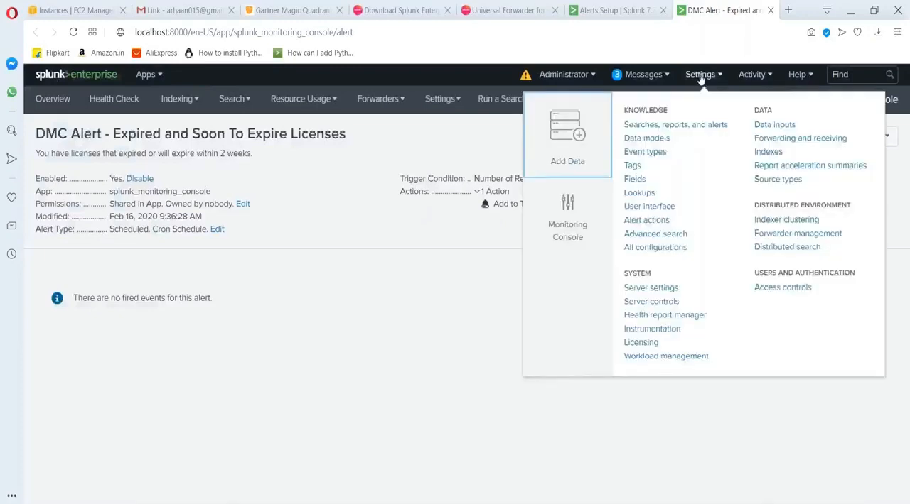
click(648, 289)
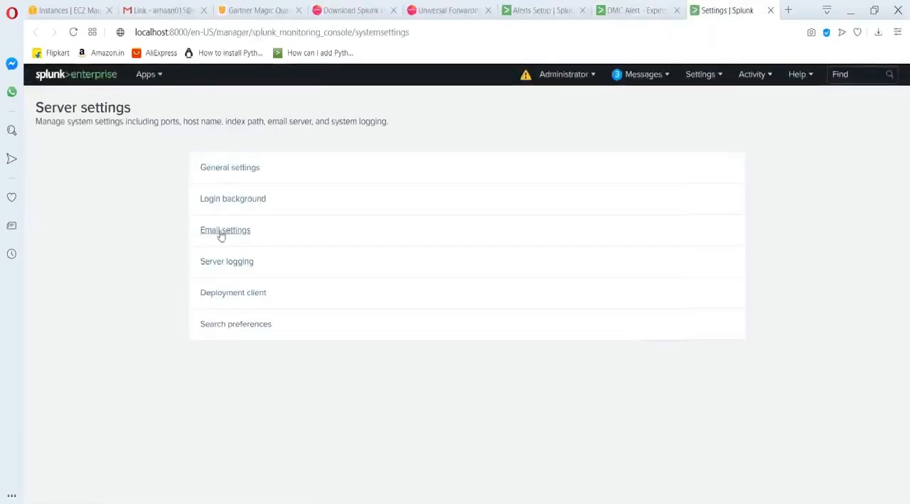
click(233, 234)
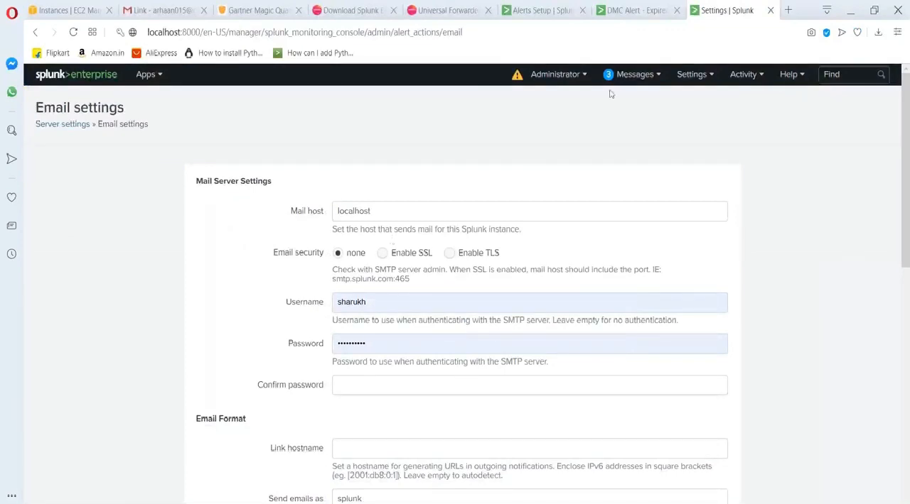
Return to the Expired and Soon To Expire Licenses alert page and glance at the Monitoring Console's setup options.
click(620, 10)
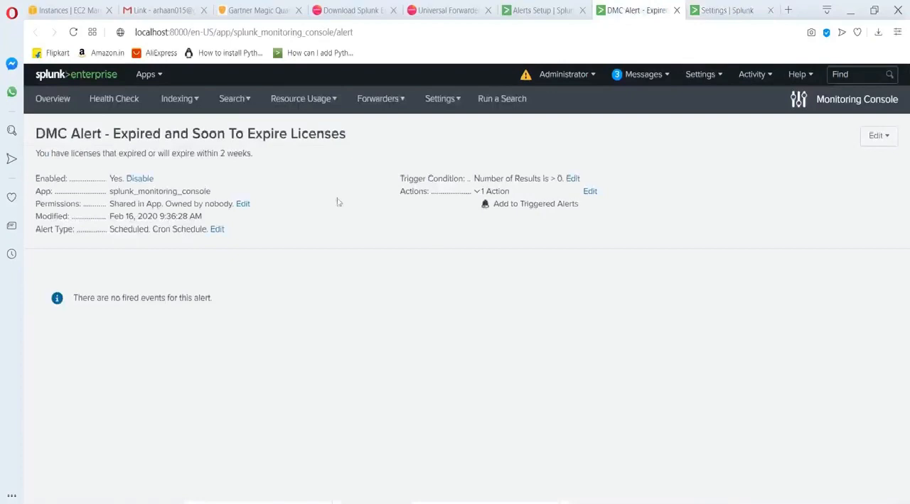
click(434, 100)
click(319, 288)
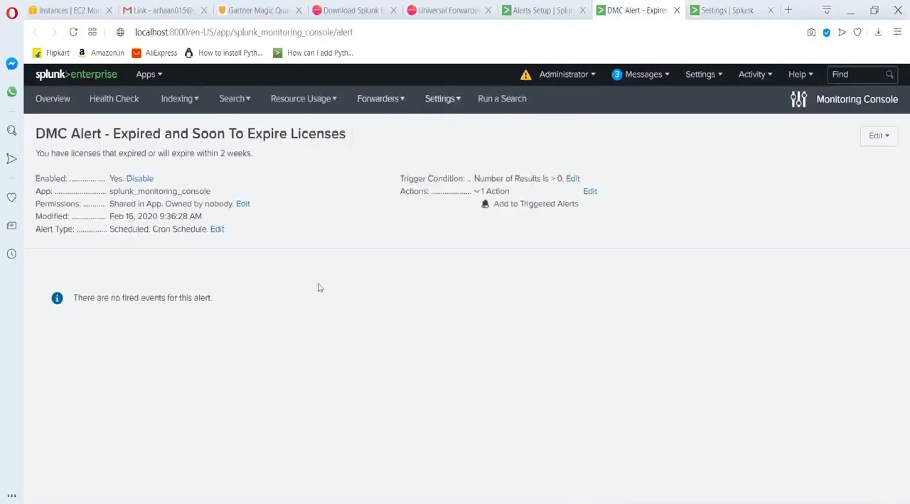
Open the Monitoring Console's Health Check page, review the listed checks, and start the health check for all apps.
click(112, 105)
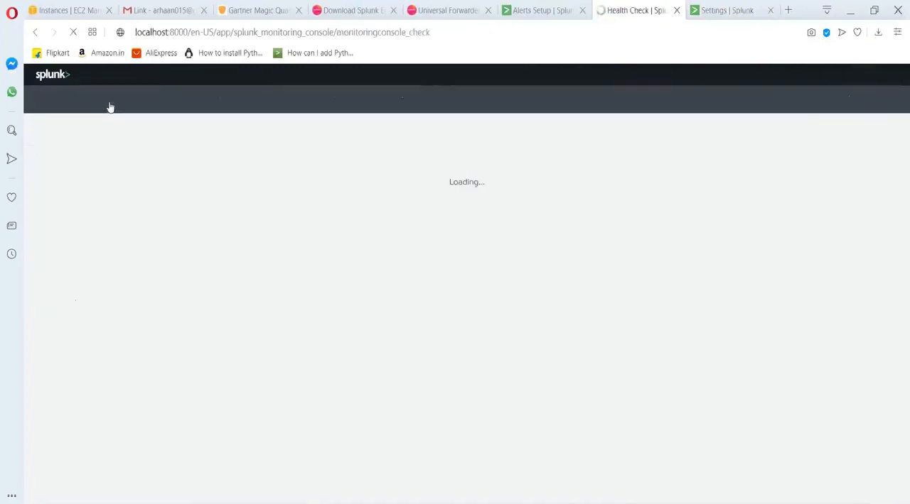
scroll(219, 333, down, 1)
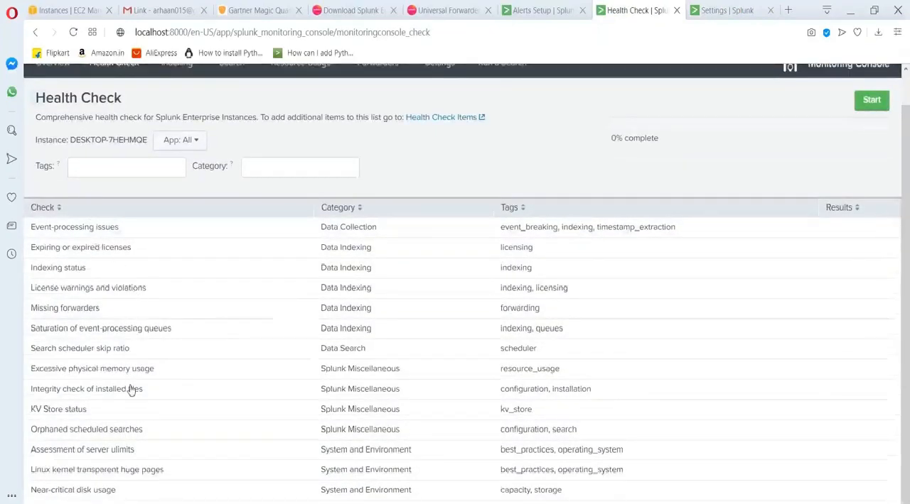
scroll(130, 388, up, 1)
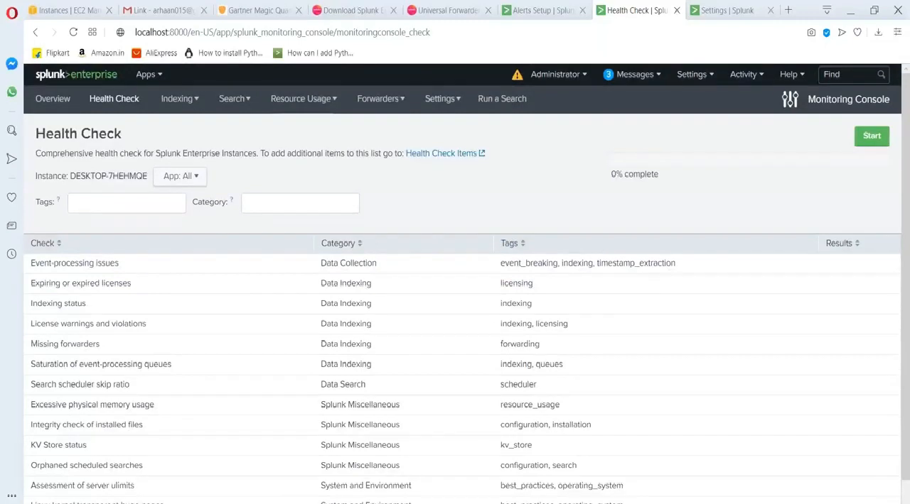
click(864, 139)
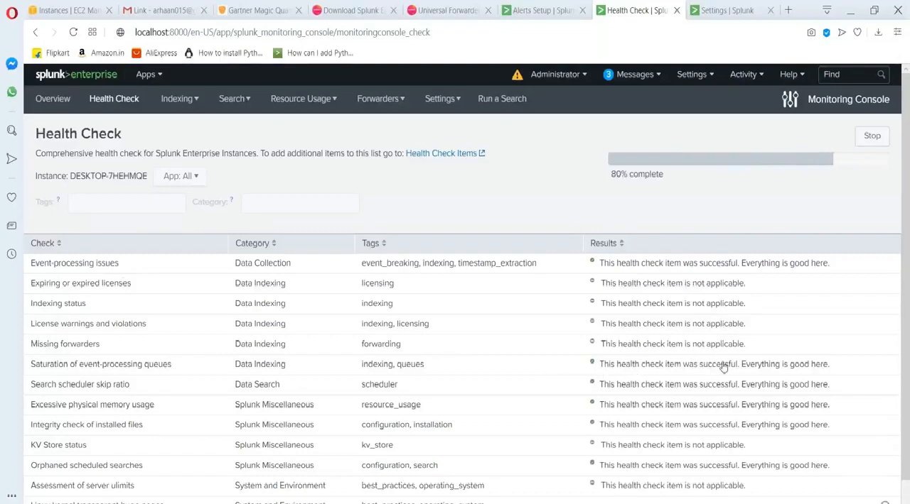
Examine the health check results, filtering them to warnings only and restoring the list of all checks.
scroll(716, 380, down, 2)
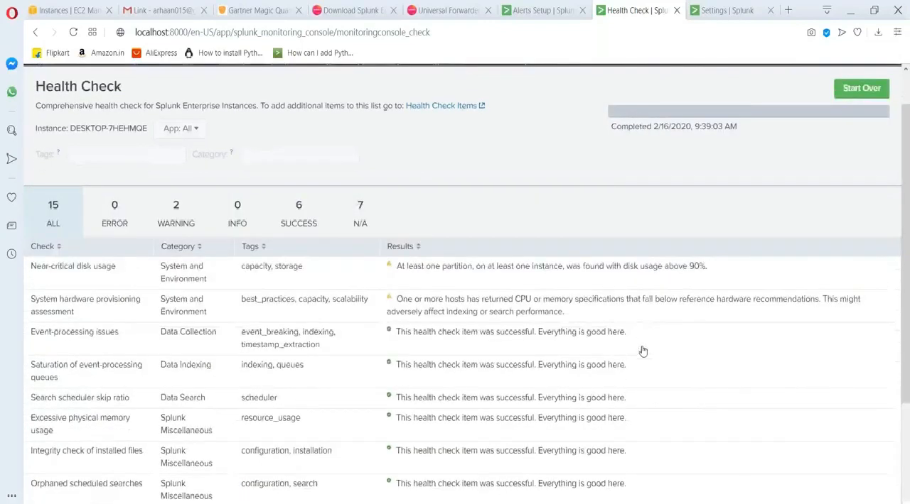
scroll(641, 351, up, 2)
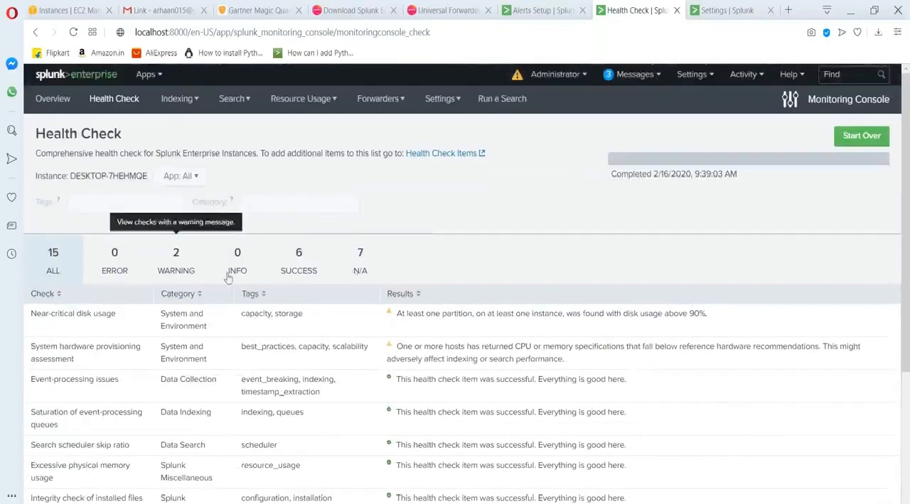
click(181, 266)
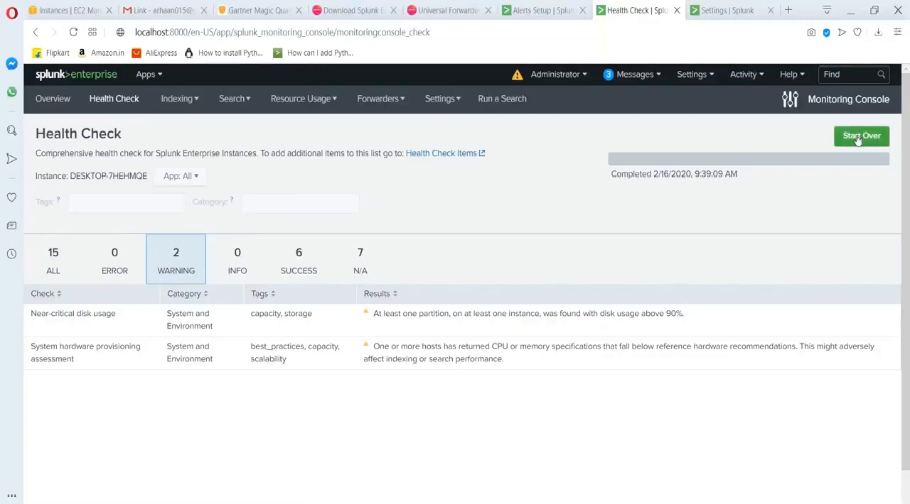
click(47, 270)
scroll(131, 412, down, 3)
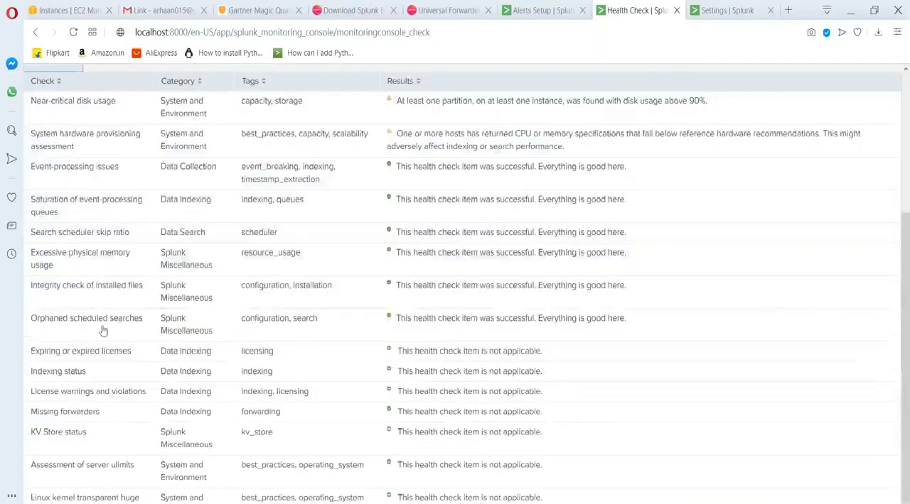
scroll(134, 258, up, 3)
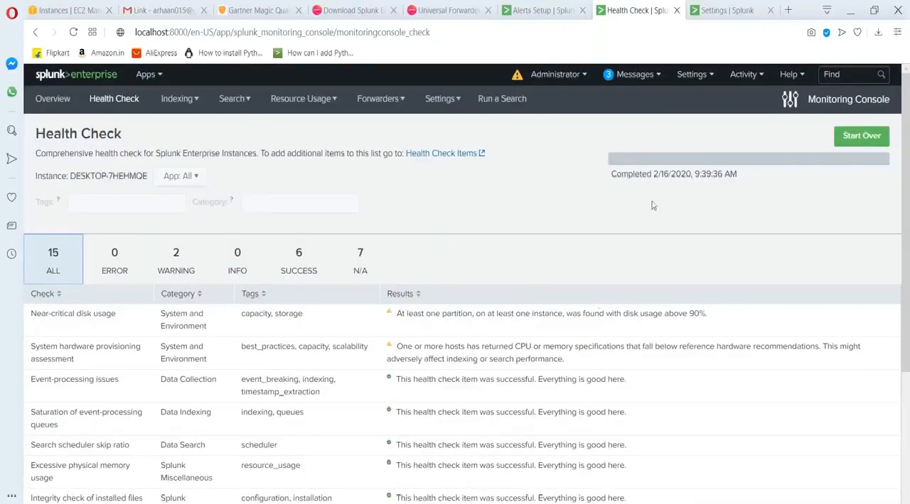
scroll(503, 363, down, 3)
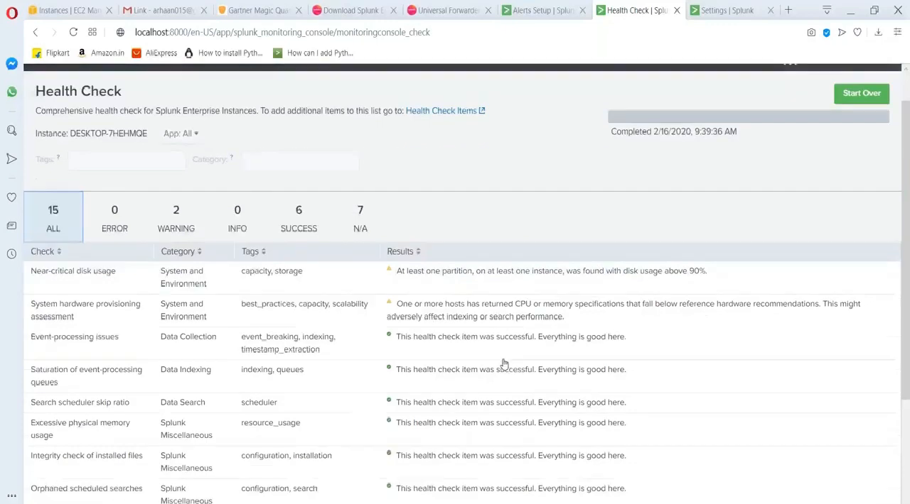
scroll(503, 364, up, 3)
scroll(503, 364, down, 3)
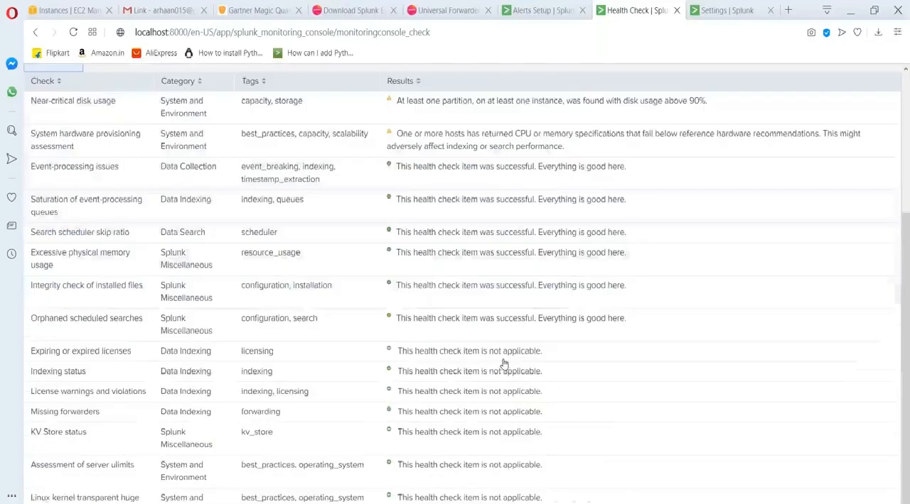
scroll(503, 364, up, 3)
click(439, 98)
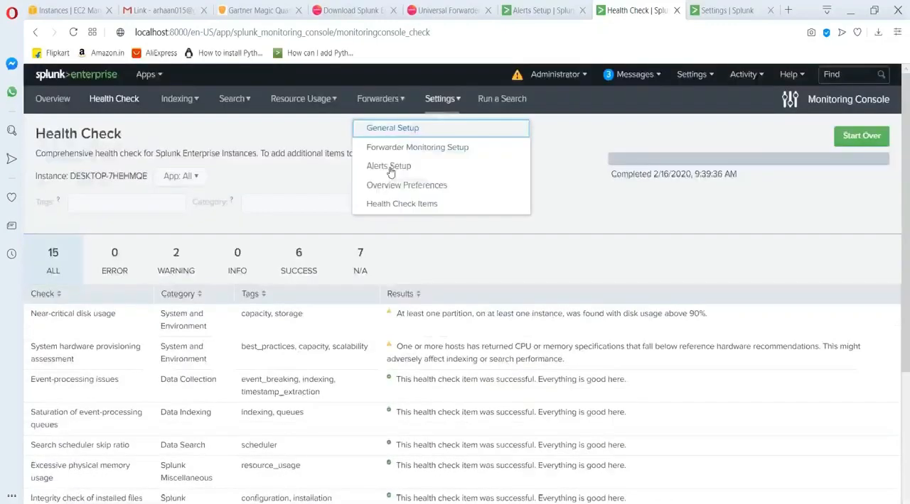
click(319, 178)
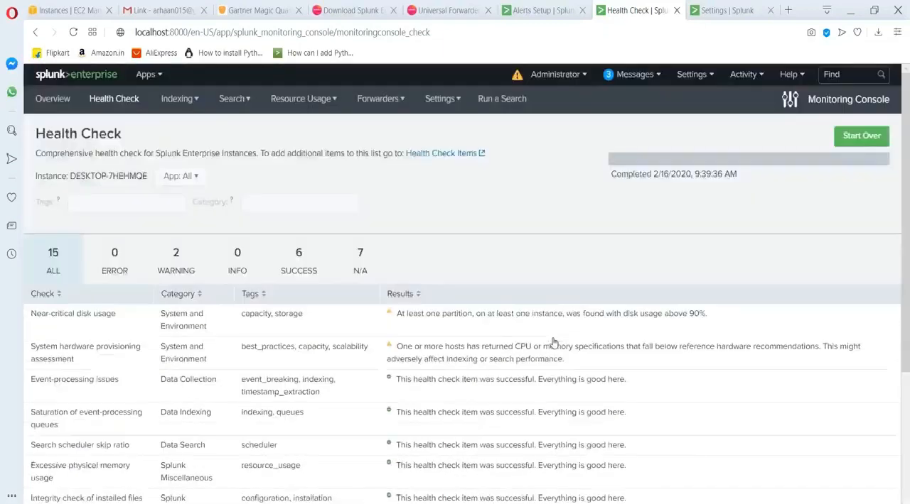
scroll(553, 344, down, 3)
scroll(553, 344, up, 3)
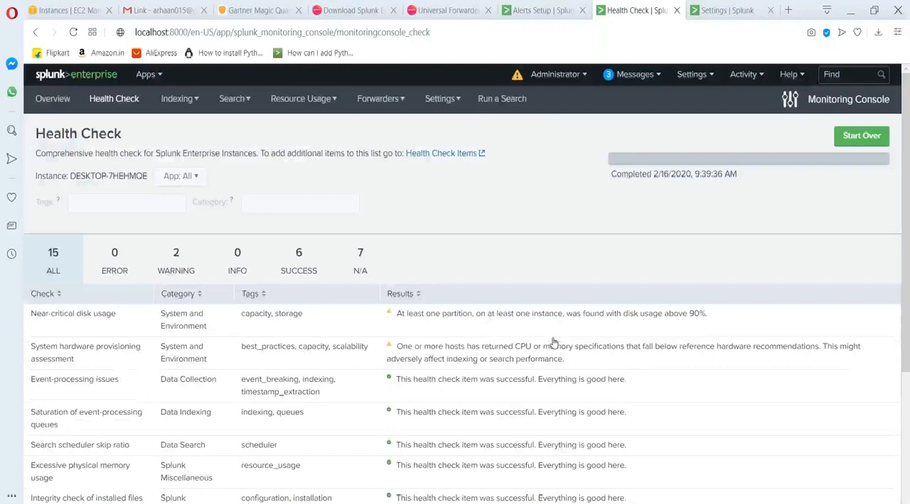
Switch to PowerPoint to show the MC Health Check Items slide, and return to the Health Check page in the browser.
key(alt+Tab)
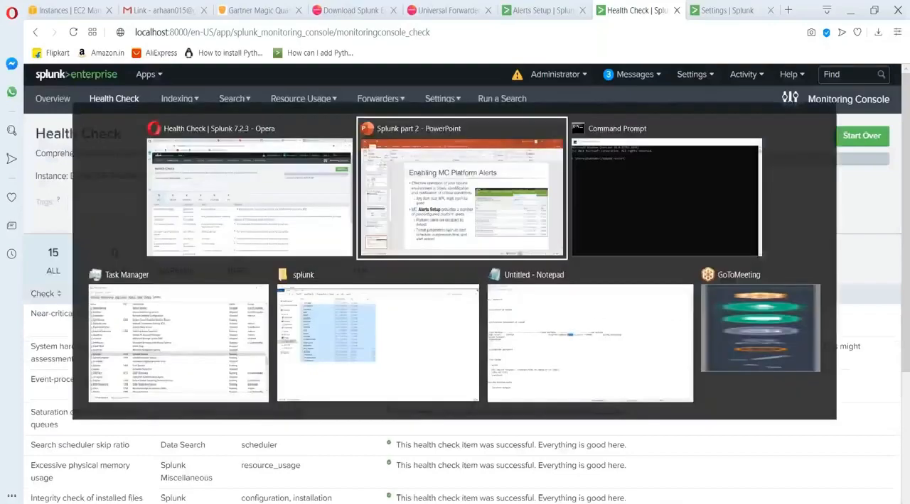
scroll(73, 390, down, 3)
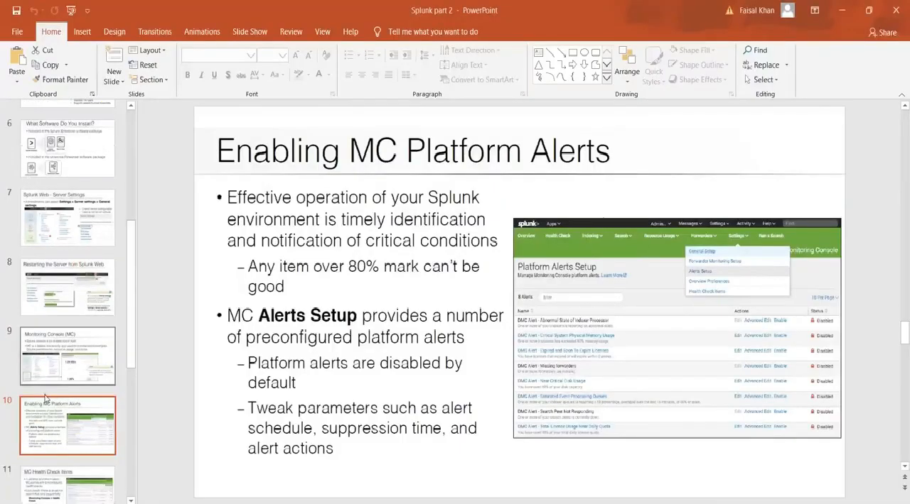
click(73, 389)
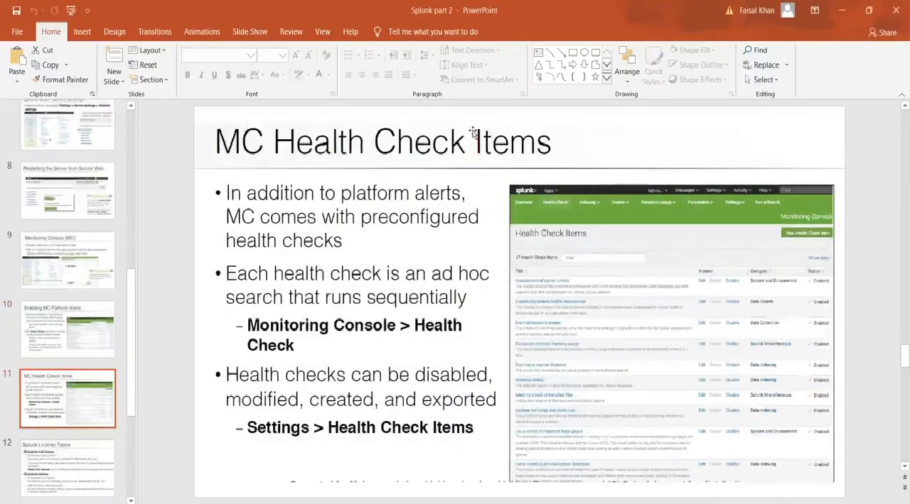
click(839, 12)
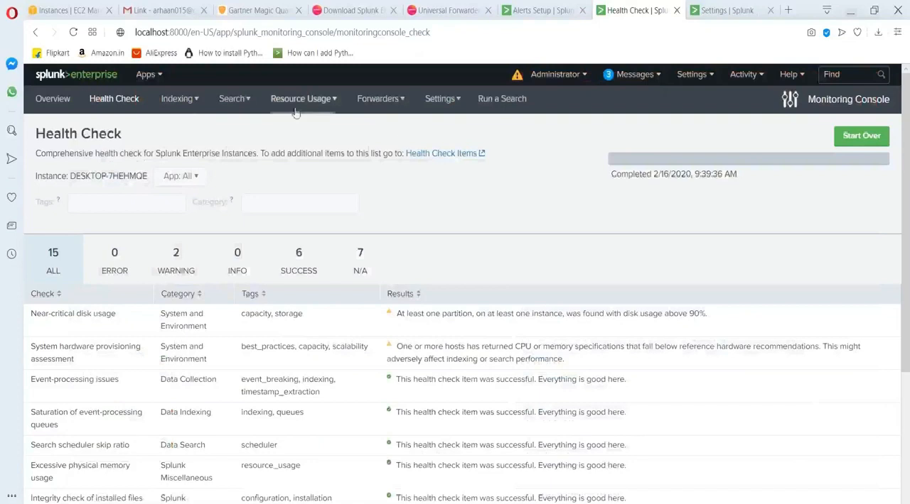
Open the Indexing Performance: Instance dashboard and examine its data pipeline, indexing rate, queue fill ratio, and CPU usage charts.
click(174, 101)
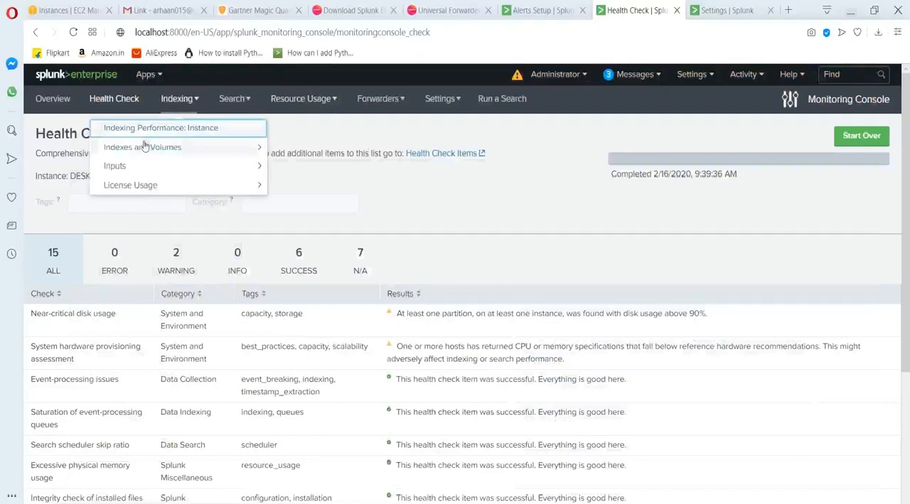
click(172, 128)
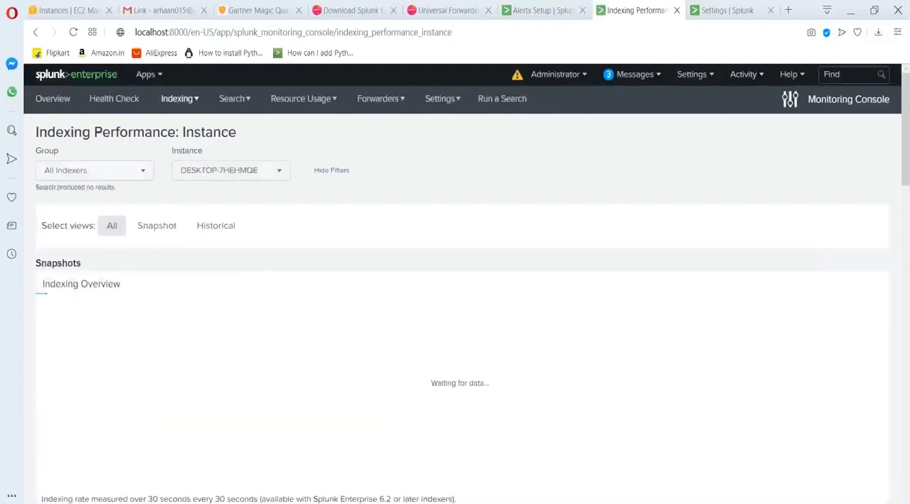
scroll(308, 334, down, 7)
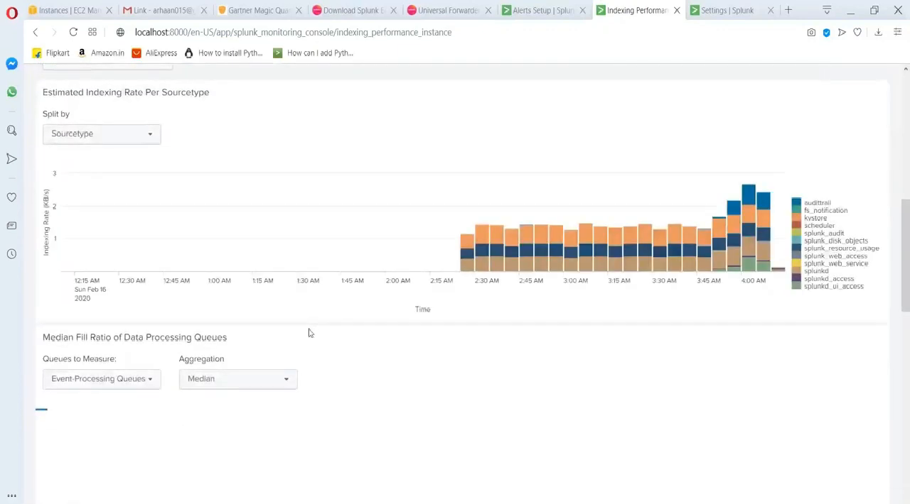
scroll(308, 333, up, 10)
scroll(309, 333, down, 8)
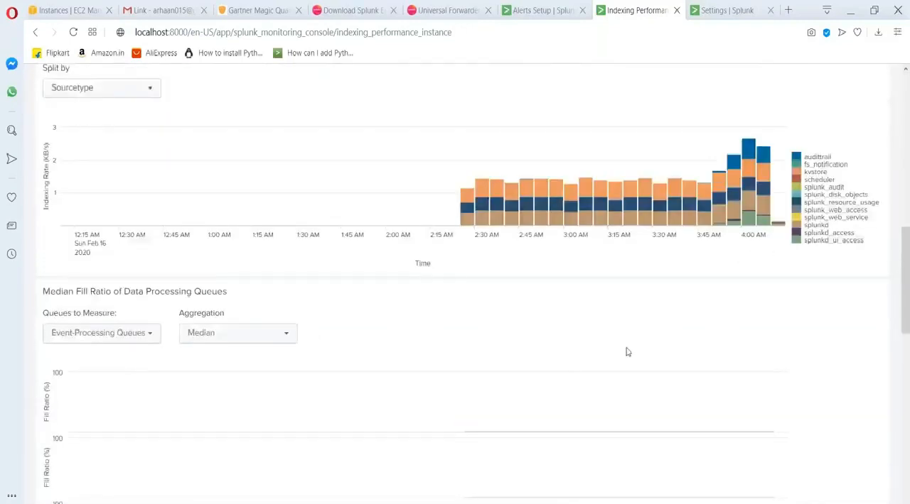
scroll(627, 349, down, 3)
scroll(474, 264, down, 6)
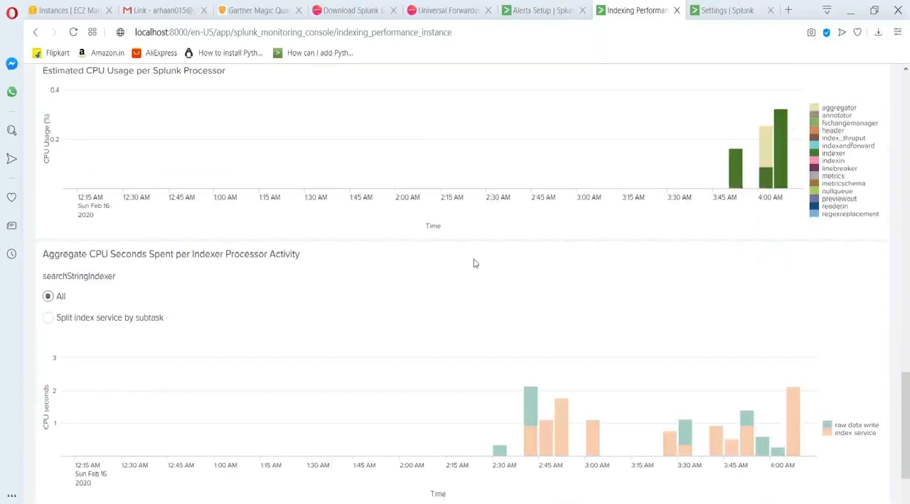
scroll(475, 263, down, 1)
scroll(475, 264, up, 4)
scroll(475, 263, down, 5)
scroll(475, 264, up, 10)
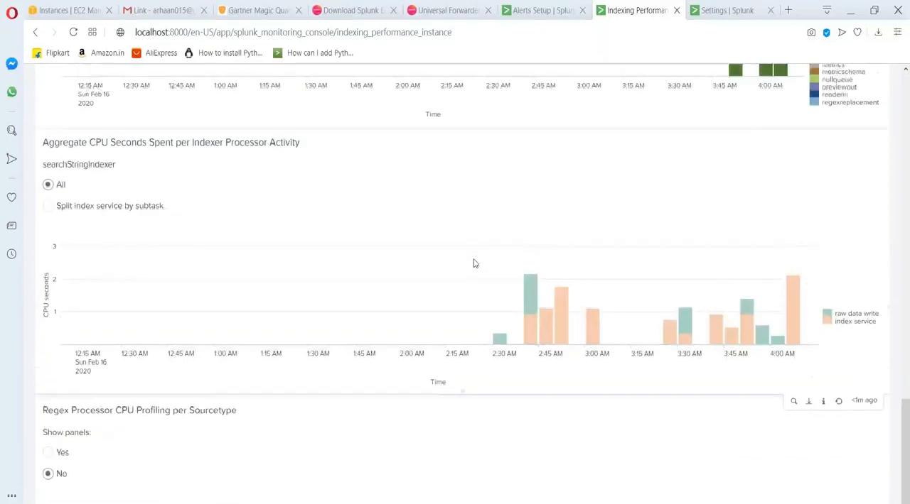
scroll(475, 263, up, 15)
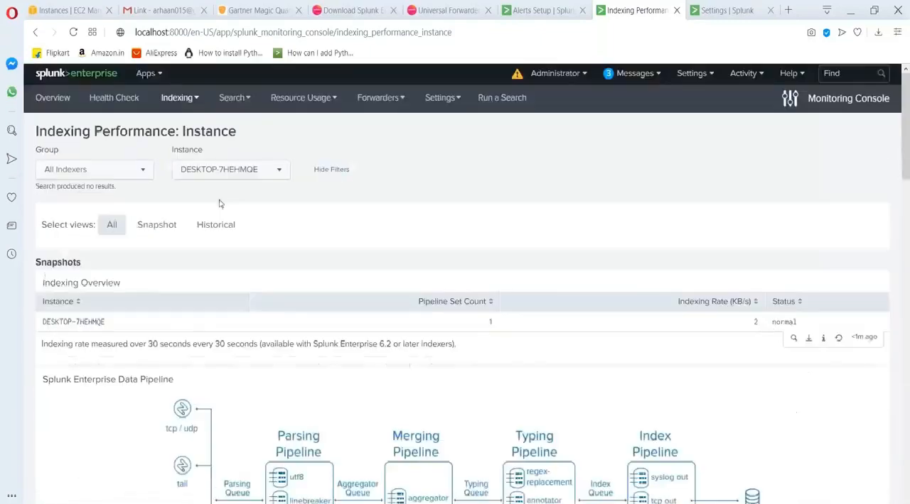
Open the Indexes and Volumes: Instance dashboard and glance at the Resource Usage and Forwarders monitoring options.
click(180, 97)
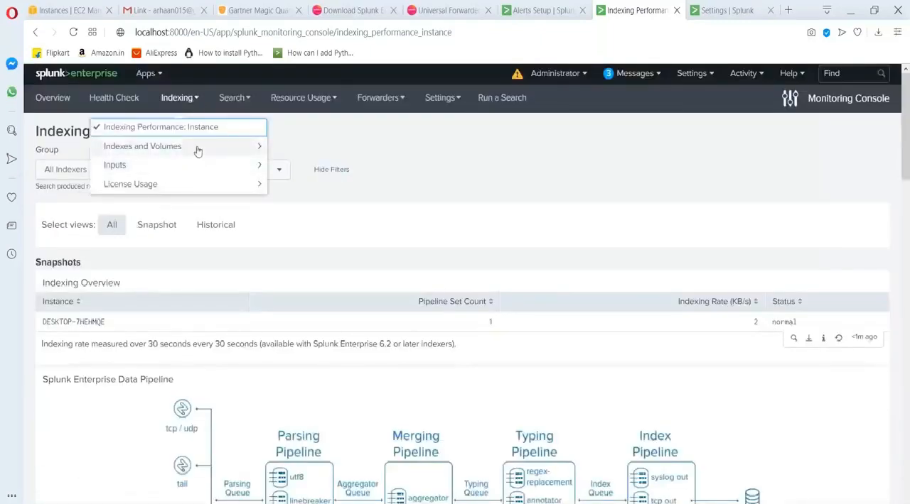
click(195, 148)
click(187, 149)
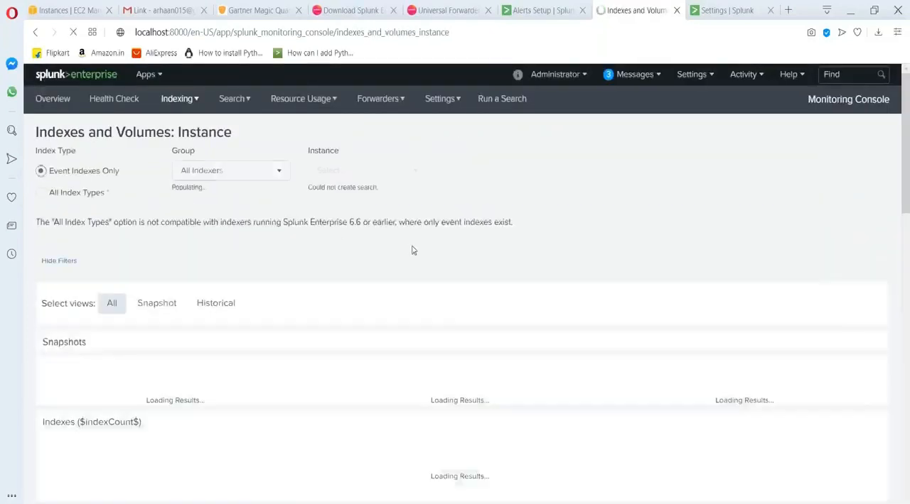
click(333, 100)
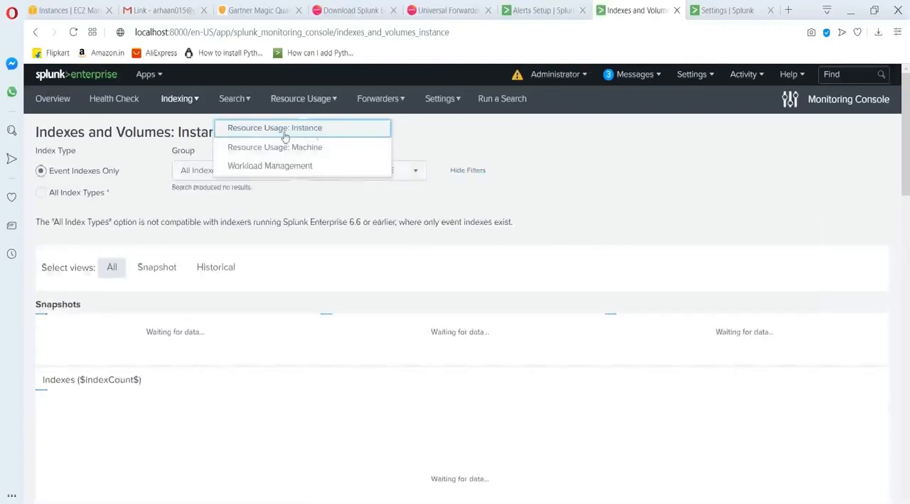
click(390, 99)
click(635, 329)
Examine the snapshot totals, the usage and data age of each index, and the volume usage sections of the dashboard.
scroll(635, 329, down, 3)
scroll(637, 333, down, 15)
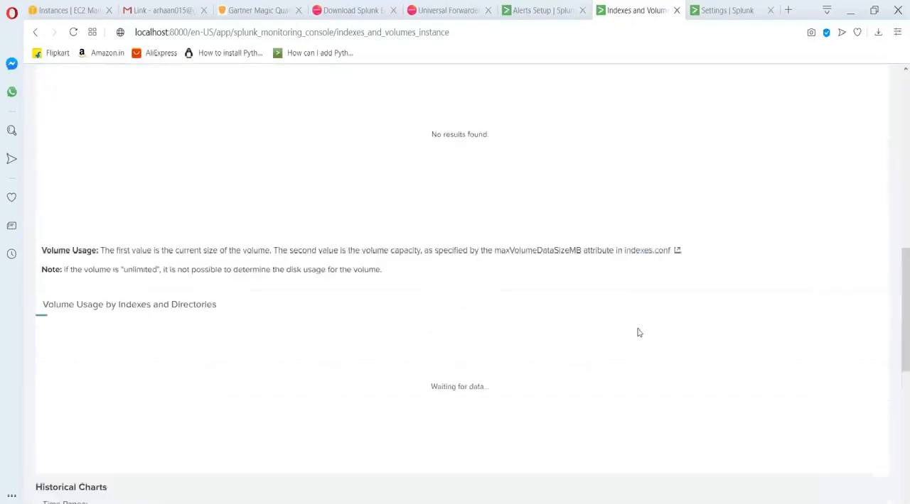
scroll(638, 333, up, 20)
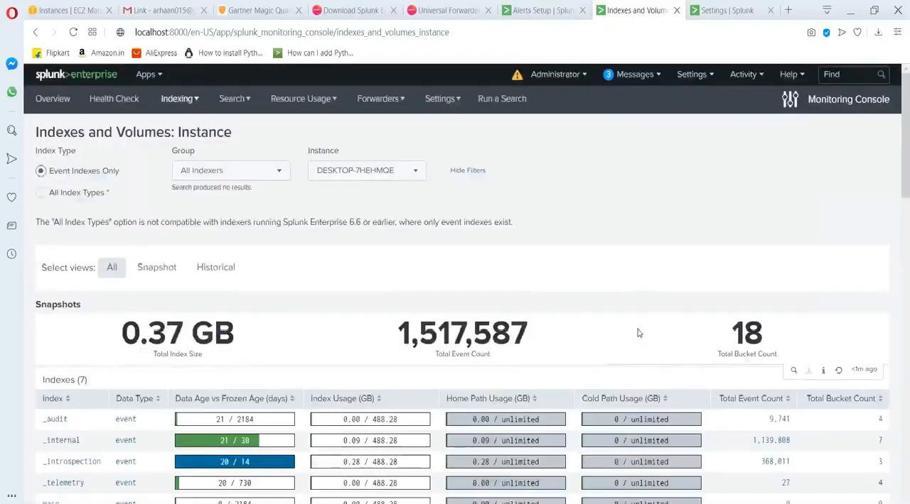
scroll(638, 333, down, 10)
scroll(637, 333, down, 9)
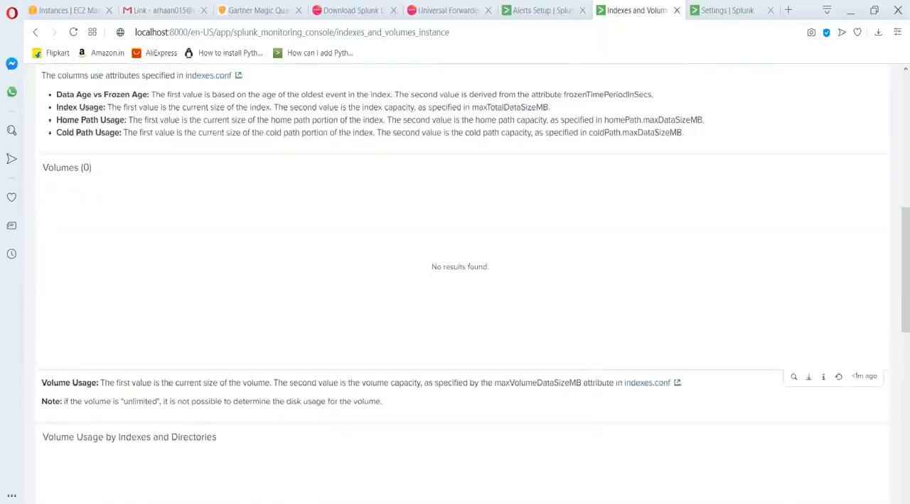
scroll(637, 333, up, 3)
scroll(637, 333, up, 15)
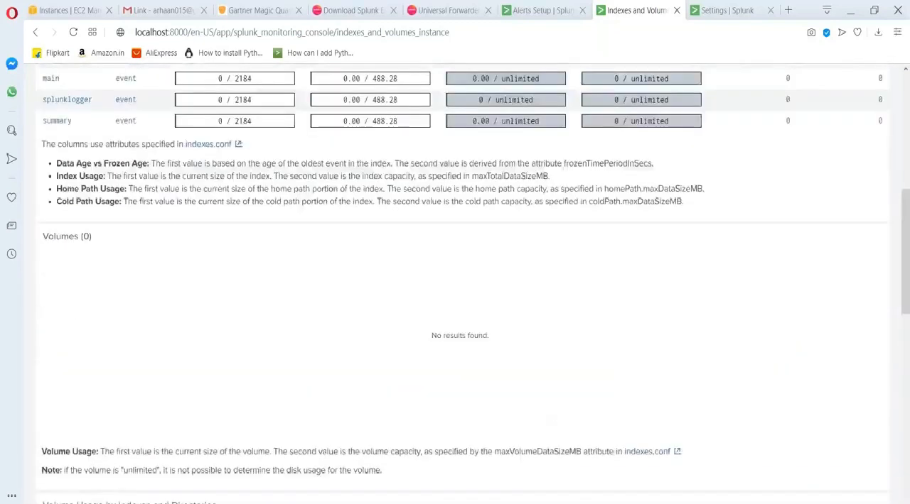
scroll(638, 333, down, 15)
scroll(637, 333, up, 5)
scroll(455, 284, up, 6)
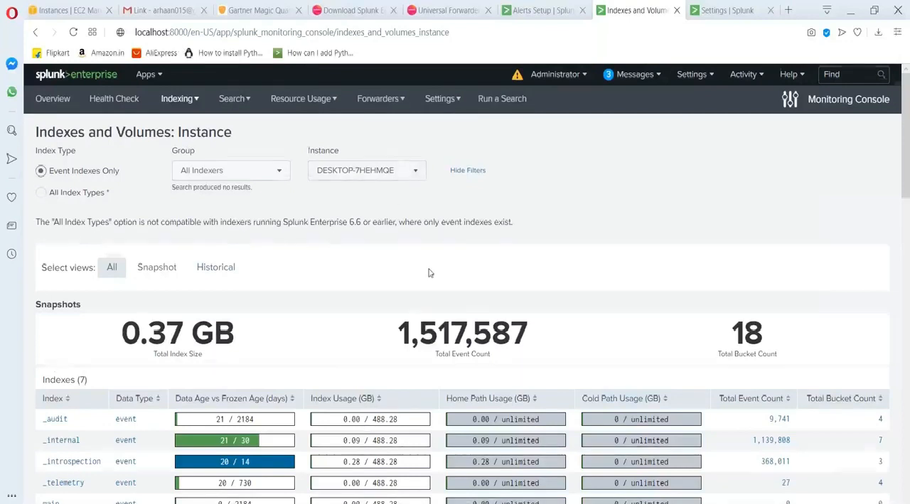
scroll(428, 273, down, 10)
scroll(429, 274, up, 10)
Switch to Notepad and add the label "Monitoring cosole" above the indexer in the distributed deployment diagram.
mouse_move(540, 503)
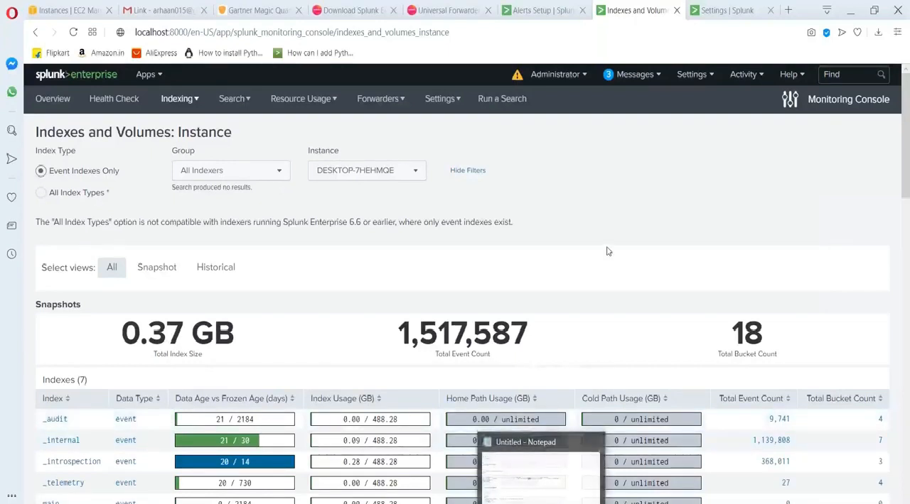
key(alt+Tab)
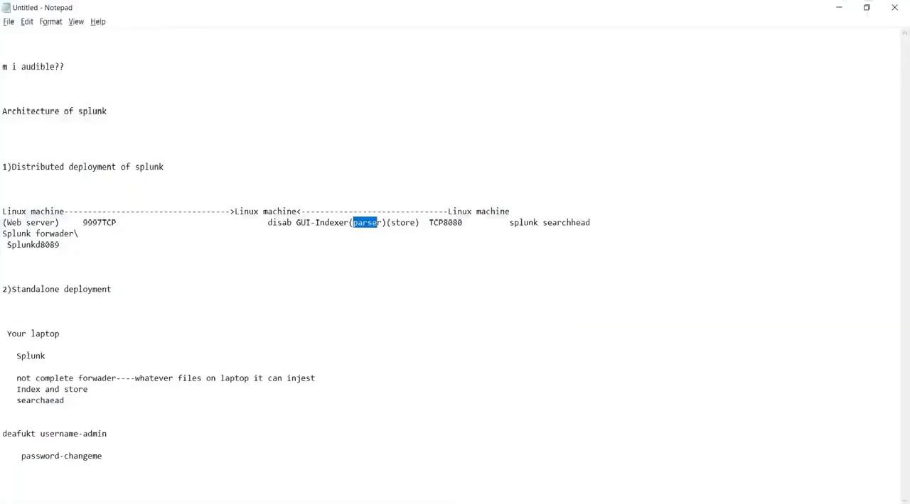
click(173, 180)
key(Down)
text(Monitoring cosole)
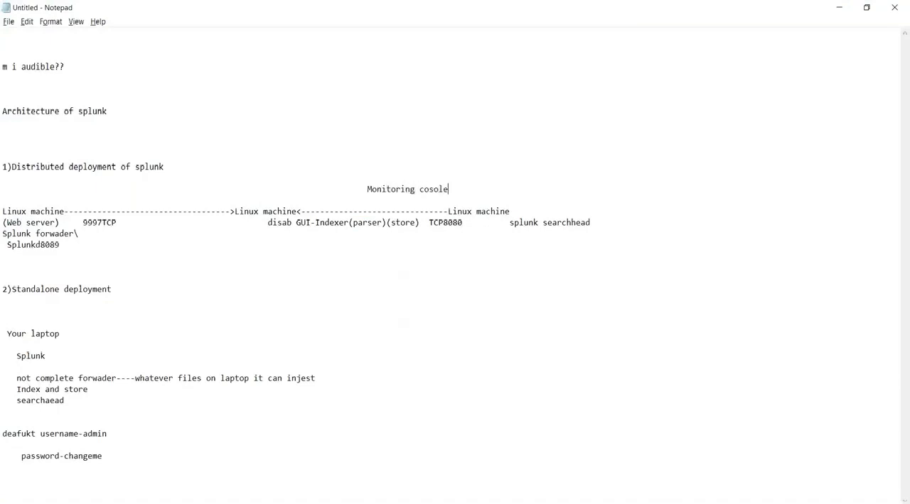
Highlight the indexer, search head and monitoring label in the diagram, and add "Linux machine" before the monitoring label.
drag(253, 211, 357, 223)
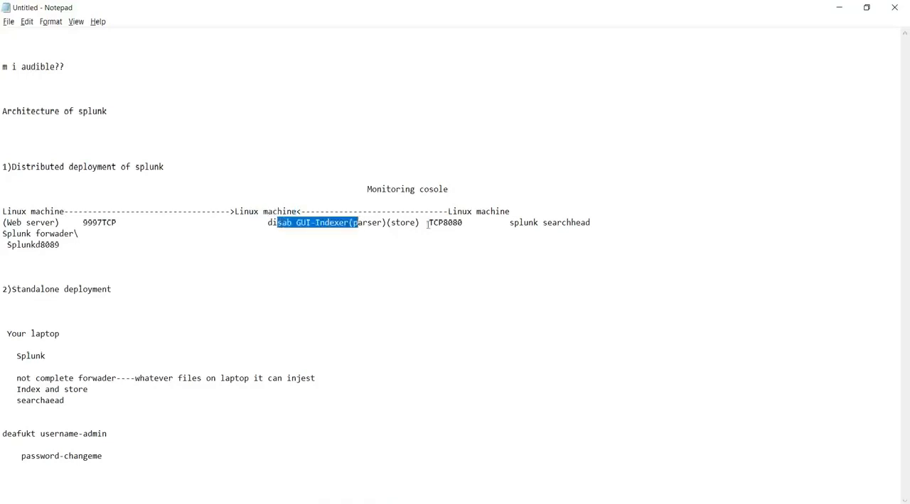
drag(495, 213, 552, 222)
drag(377, 189, 445, 190)
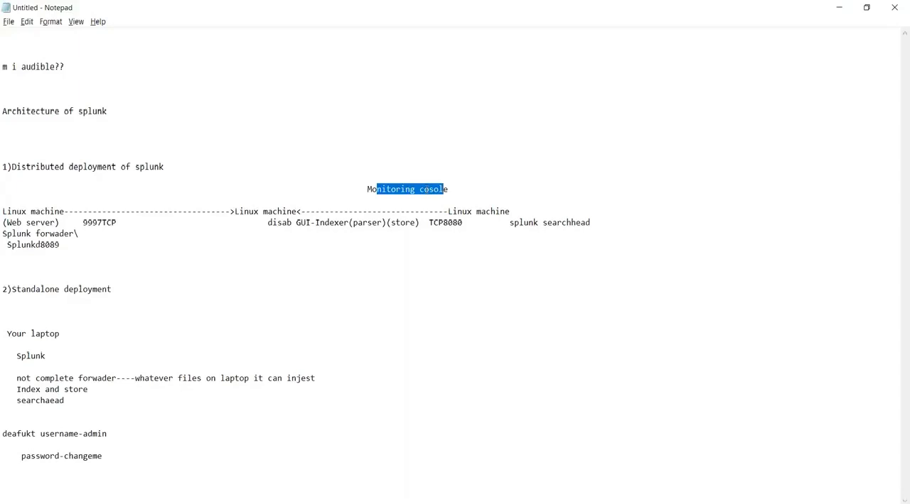
click(355, 189)
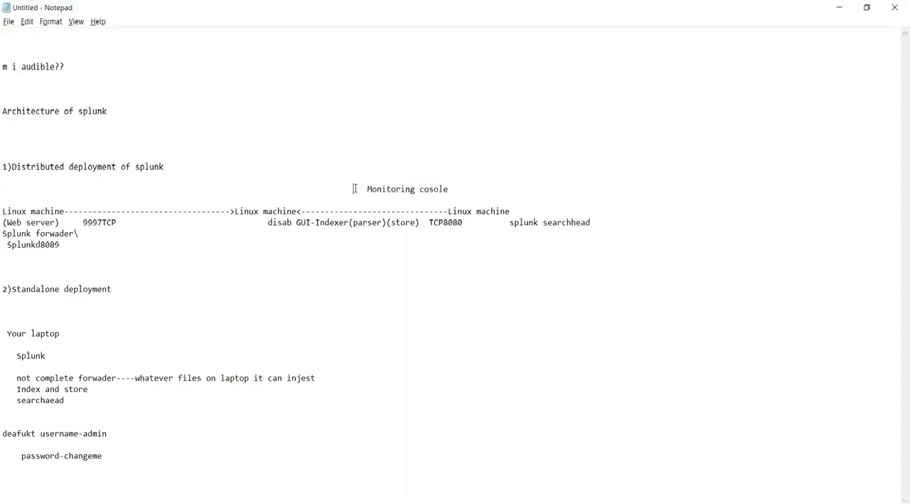
text(Linux machine   )
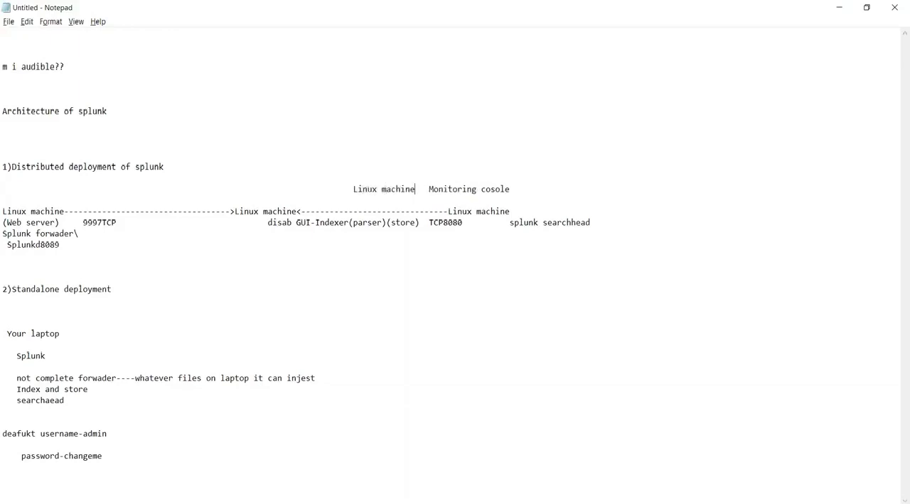
text(---)
Insert "---Splunk enterpire -" between "Linux machine" and "Monitoring cosole" in the diagram line.
key(Delete)
key(Delete)
key(Delete)
text(Splunk enterpire Monitoring cos)
key(BackSpace)
text(re )
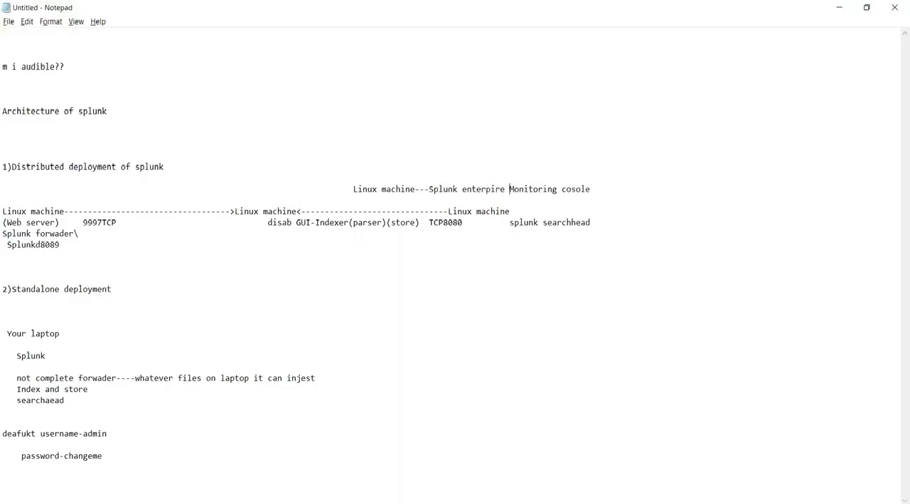
text(-)
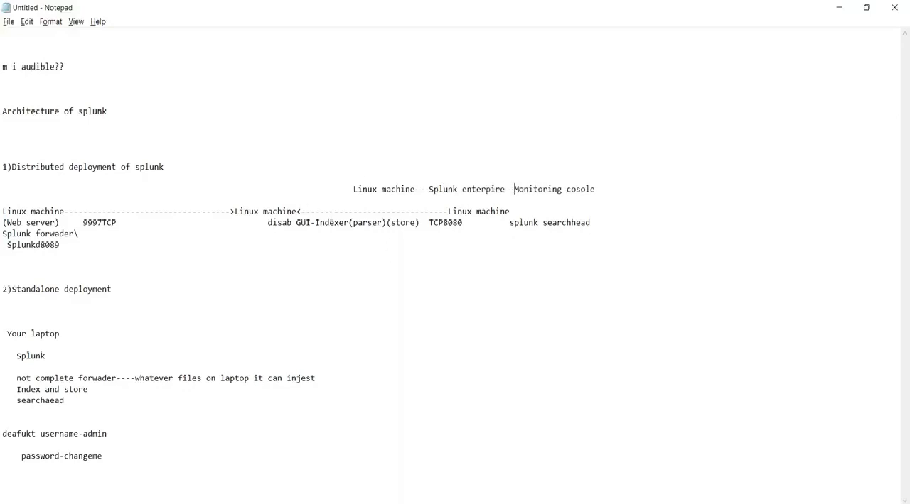
Highlight the indexer, search head and "Splunk enterpire" entries in the distributed deployment diagram.
drag(339, 223, 324, 222)
drag(562, 223, 462, 223)
click(503, 180)
drag(453, 189, 503, 189)
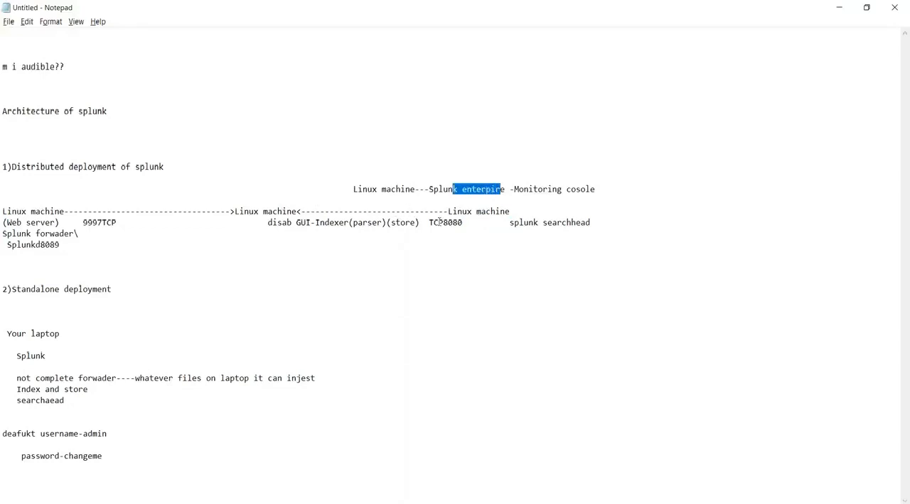
Delete the monitoring console line from the distributed deployment diagram and undo the deletion.
drag(595, 189, 355, 189)
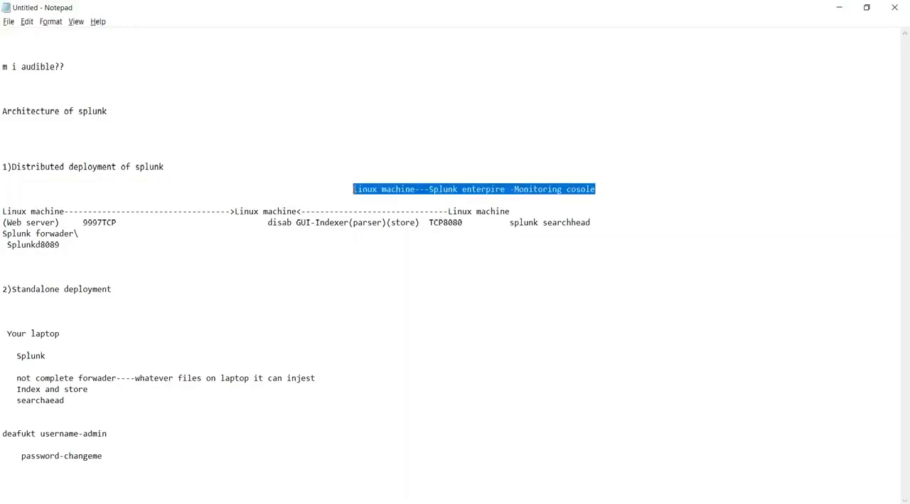
key(BackSpace)
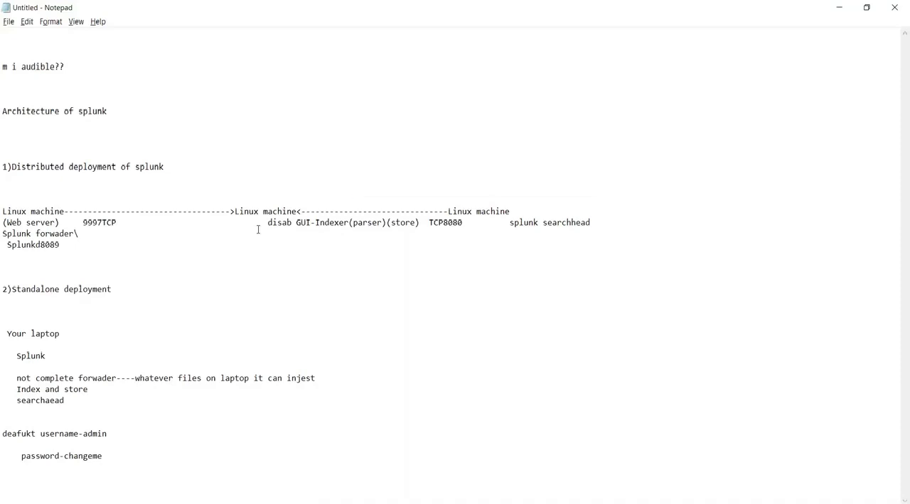
key(ctrl+z)
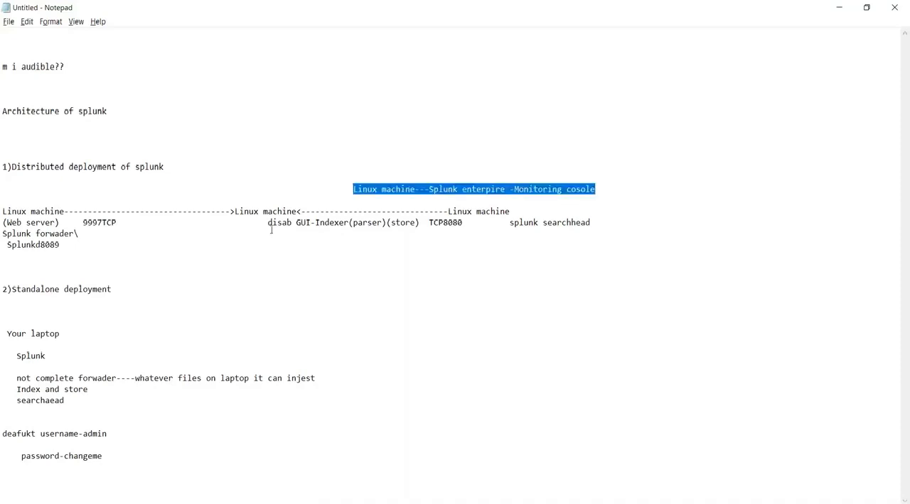
Highlight the word Indexer in the diagram, then return to Splunk in the browser and open the Monitoring Console overview.
drag(348, 223, 314, 223)
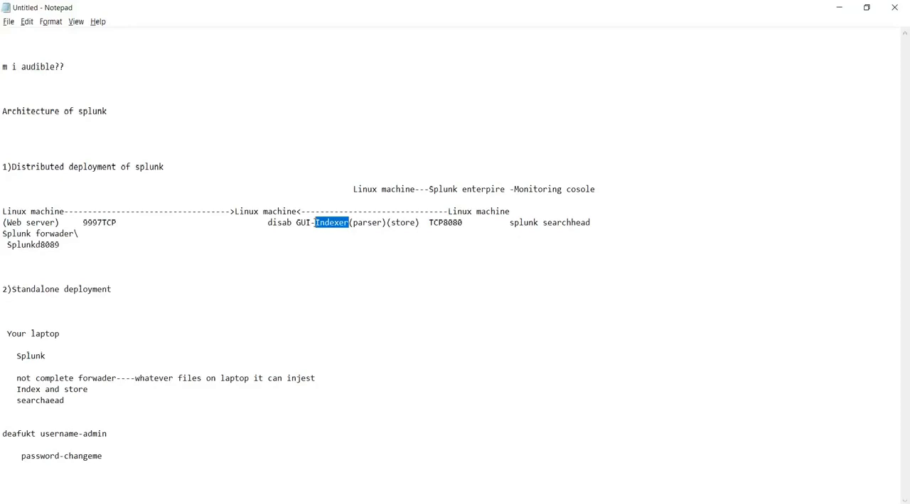
key(alt+Tab)
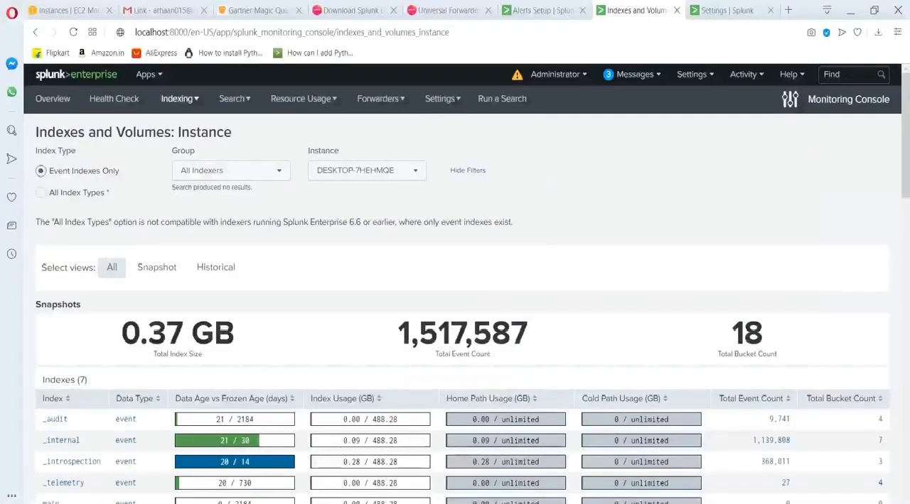
click(686, 75)
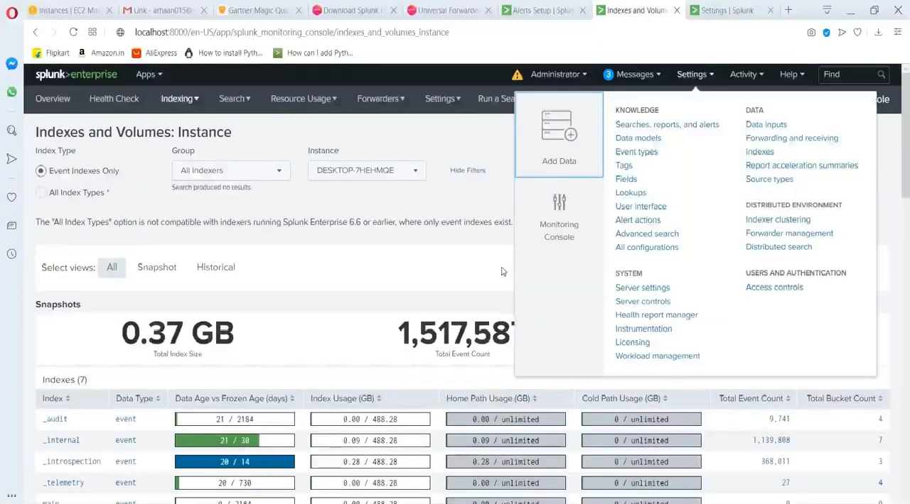
click(559, 220)
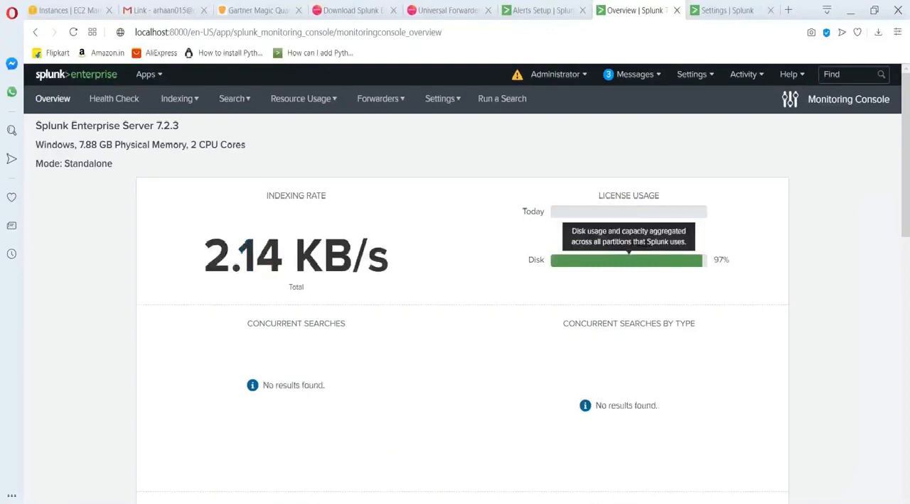
click(691, 75)
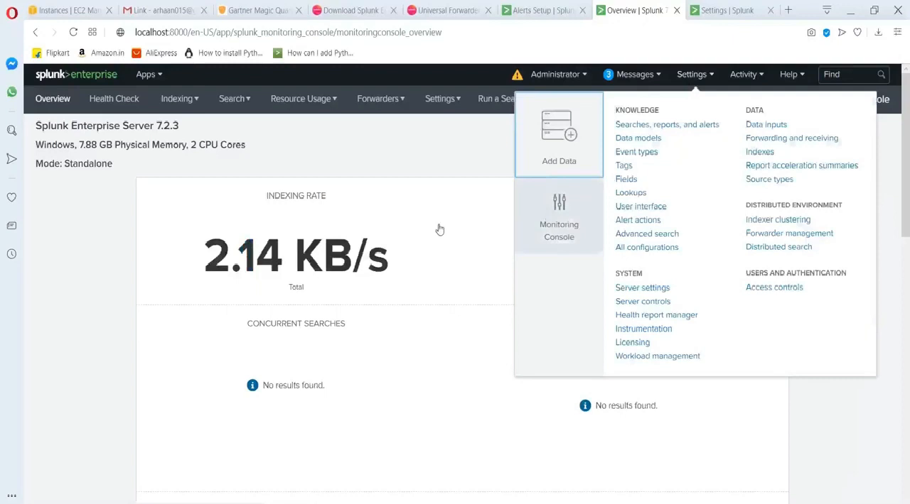
Switch to PowerPoint, show the Splunk License Types slide, and glance at the neighbouring slides.
click(99, 289)
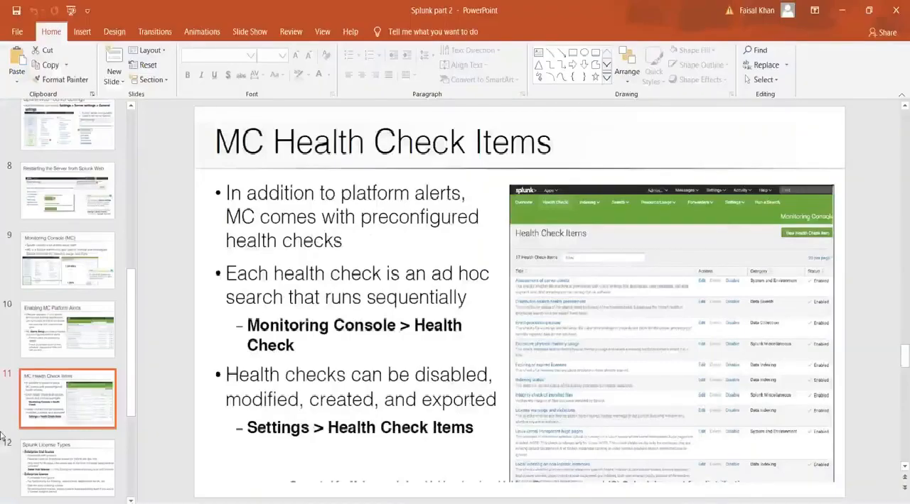
click(61, 475)
scroll(61, 476, down, 3)
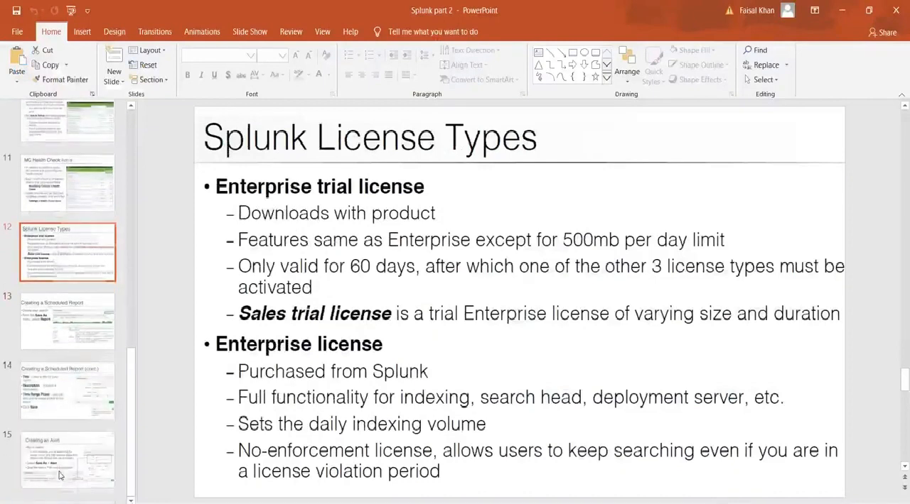
scroll(60, 476, up, 2)
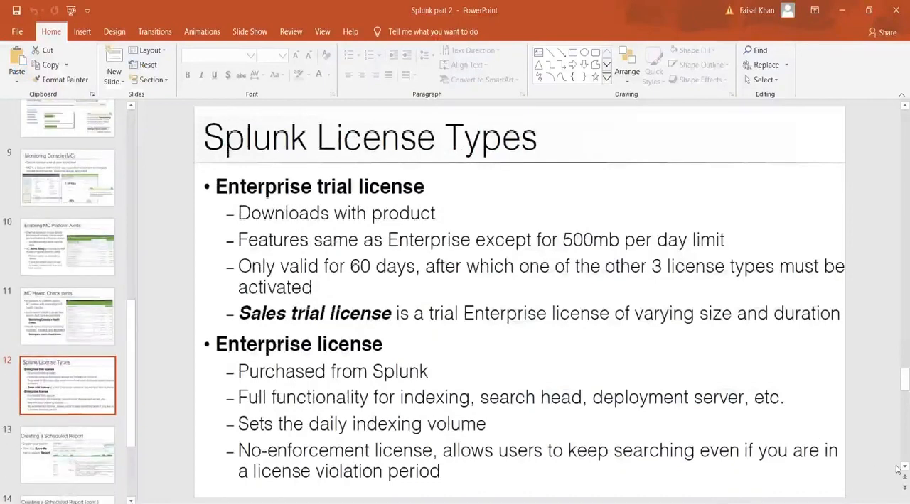
Switch to Notepad, add the line "getback-" above "m i audible??", and highlight the distributed deployment diagram.
key(alt+Tab)
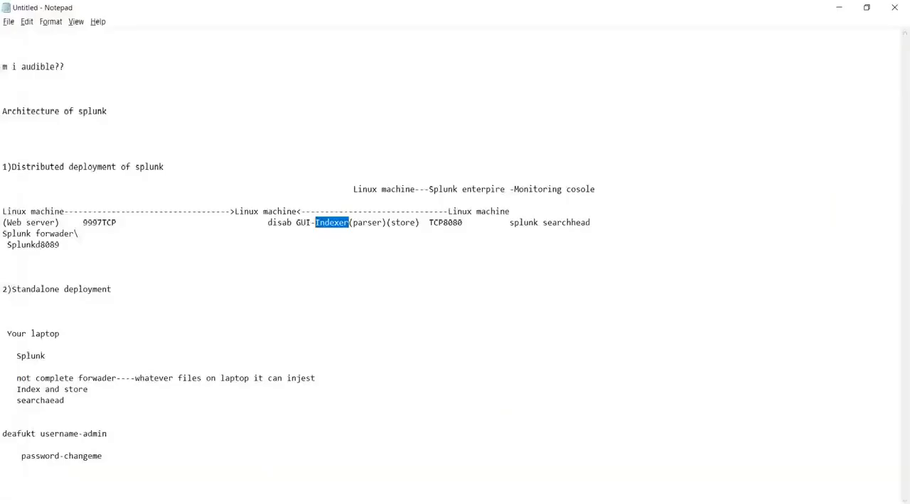
click(28, 53)
key(Return)
key(Return)
key(Return)
key(Up)
key(Up)
text(getback-)
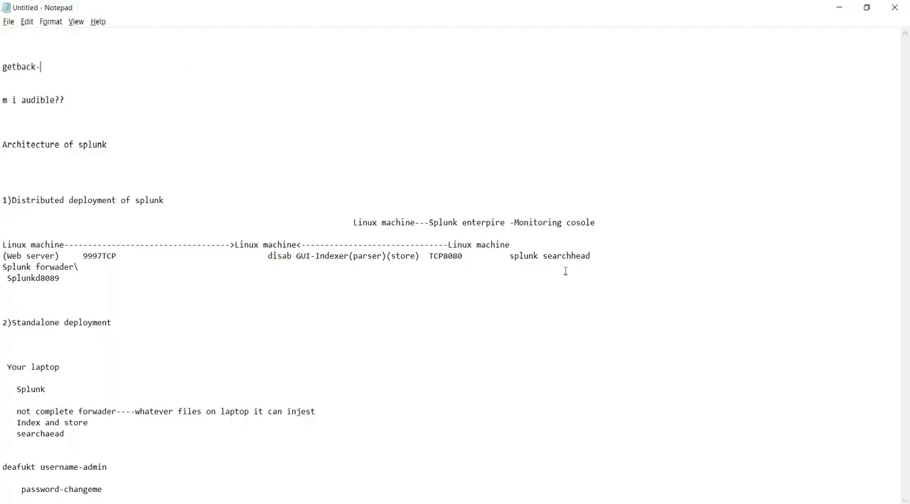
drag(508, 256, 6, 245)
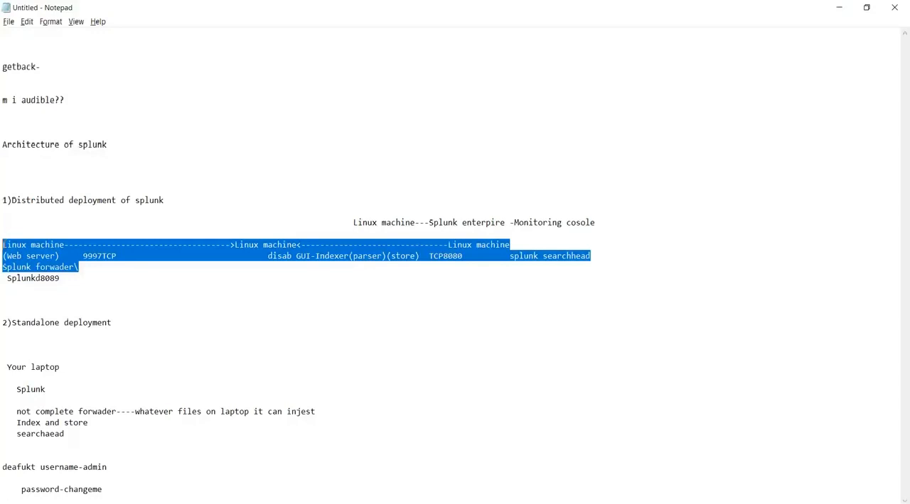
Return to Splunk in the browser, open the Access controls settings, and open Roles.
key(alt+Tab)
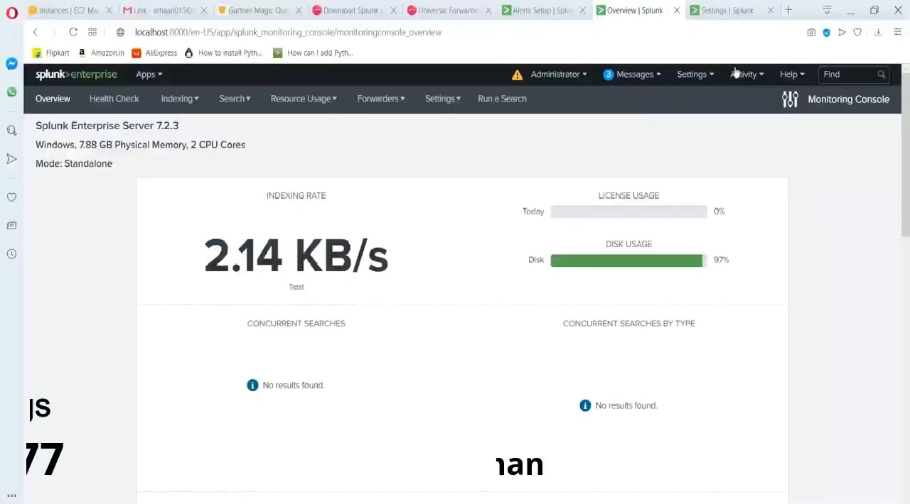
click(684, 76)
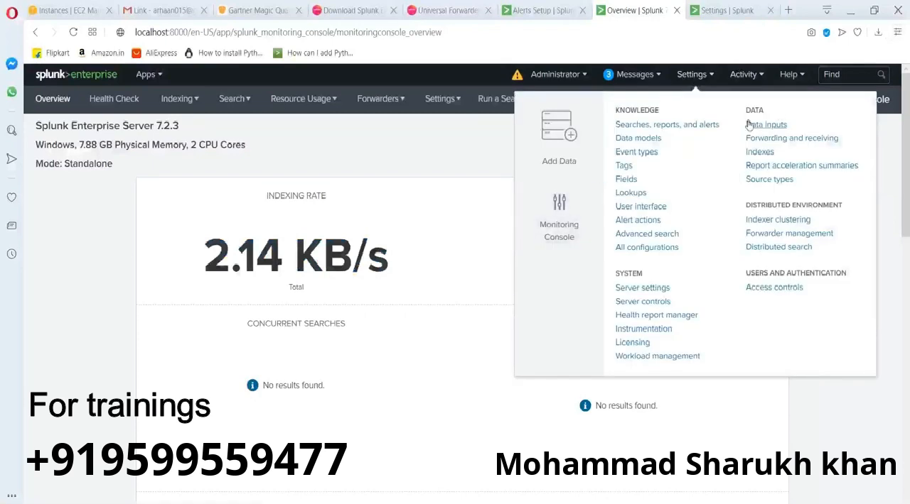
click(776, 288)
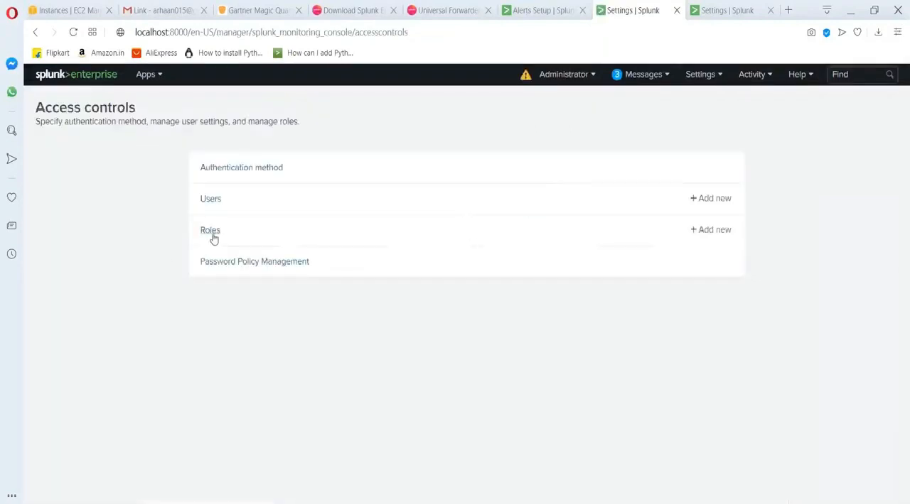
click(211, 231)
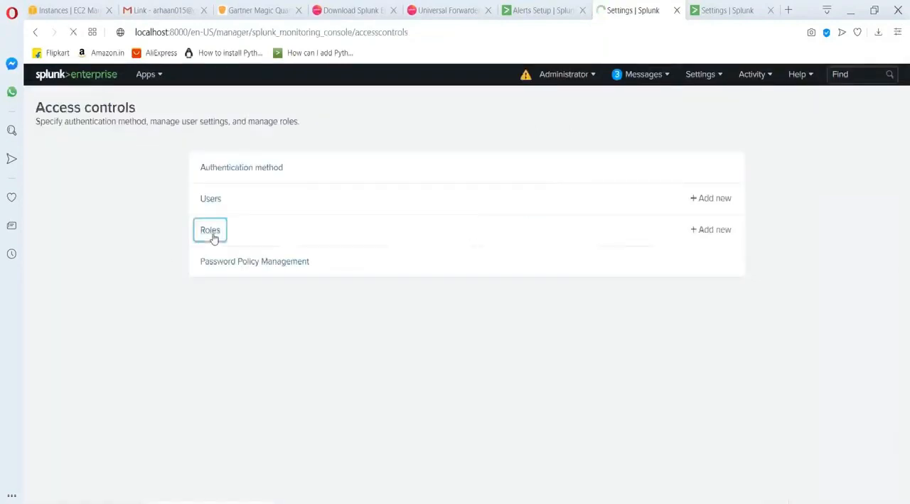
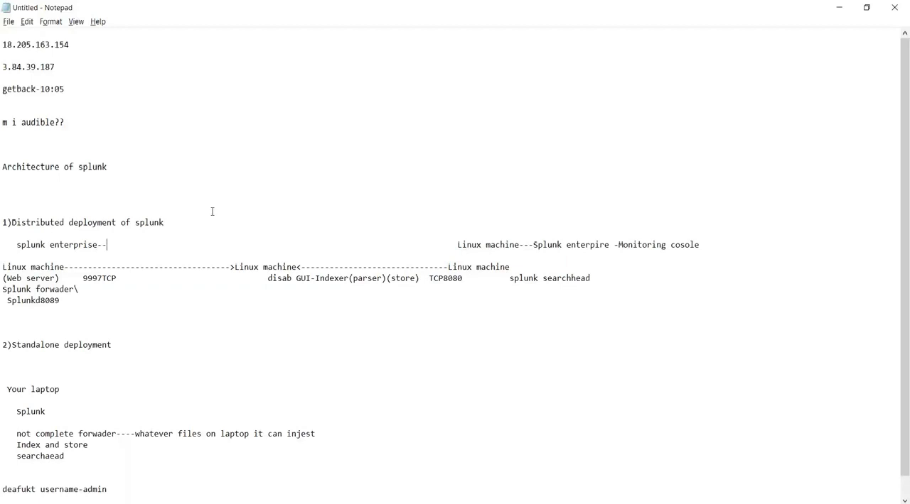
Complete the "splunk enterprise--" line above the distributed deployment diagram with "deployment server".
text(deploy)
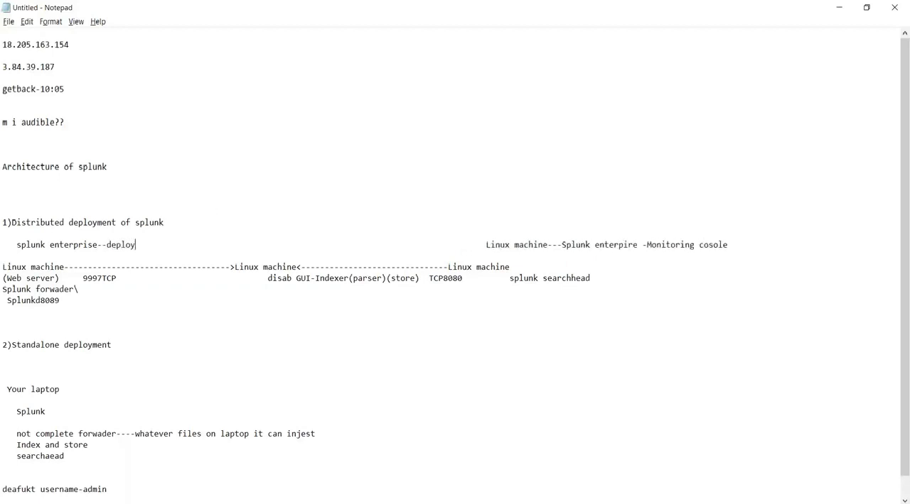
text(ment serve)
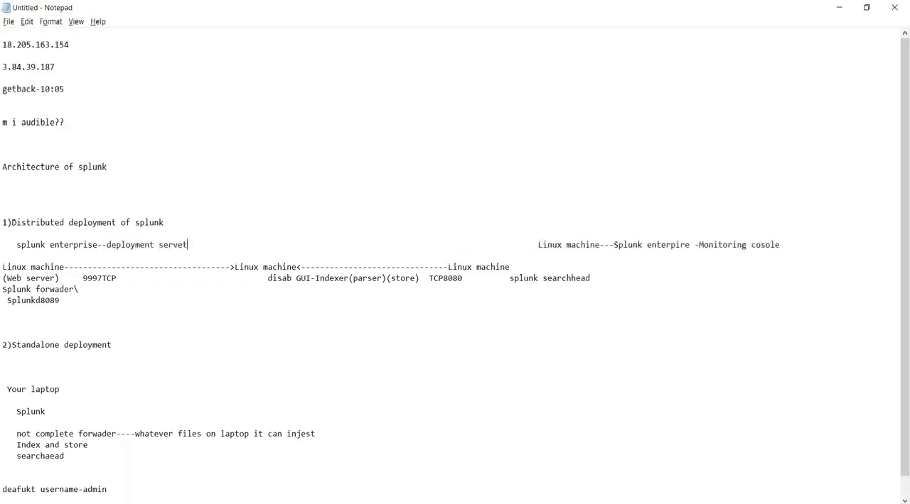
text(r)
Switch to PowerPoint and look through the slides on creating a scheduled report and creating an alert.
key(alt+Tab)
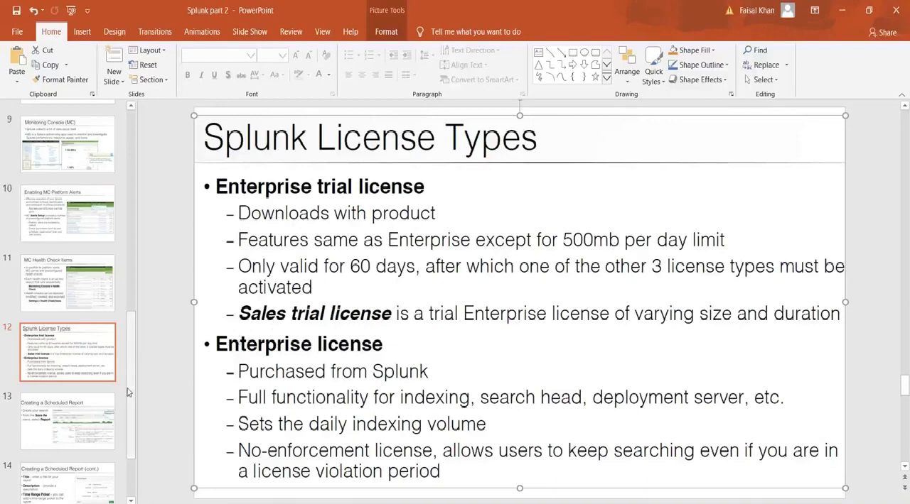
drag(128, 392, 128, 429)
click(78, 458)
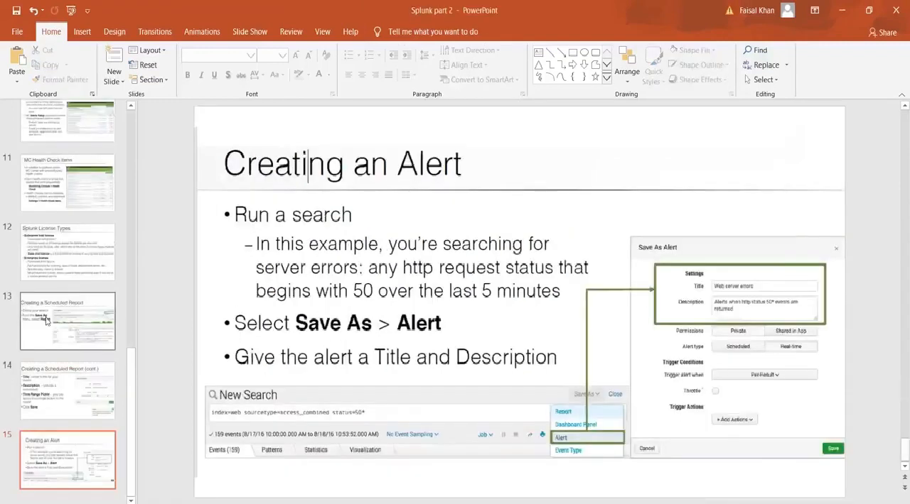
click(75, 322)
click(80, 391)
click(85, 453)
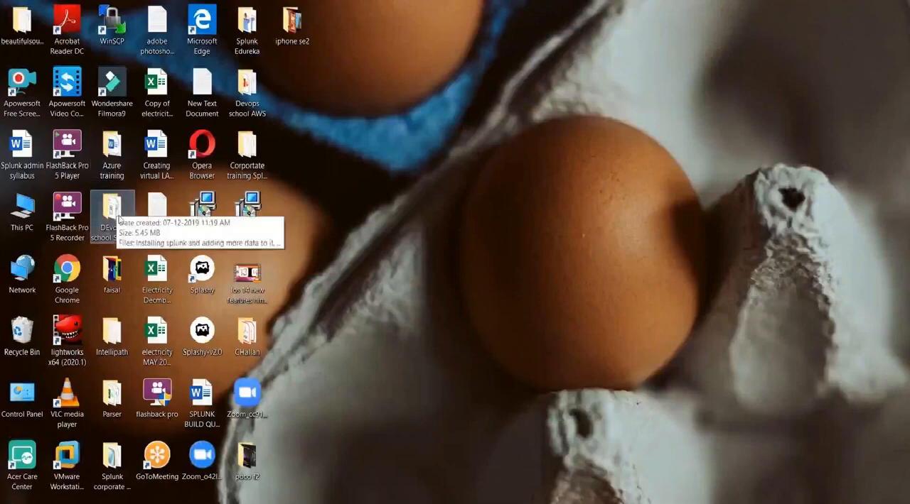
Open the DEvops school Splunk folder from the desktop and open the Word document "Installing splunk and adding more data to it" maximized.
double_click(112, 213)
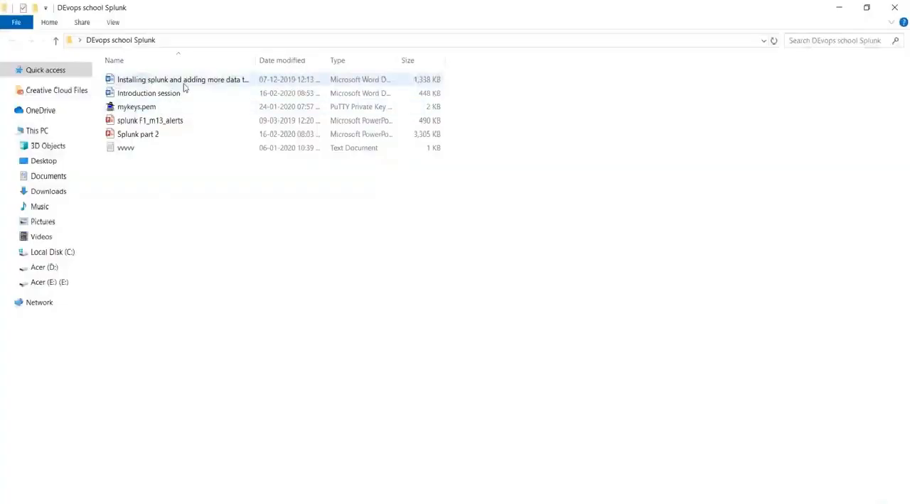
click(184, 86)
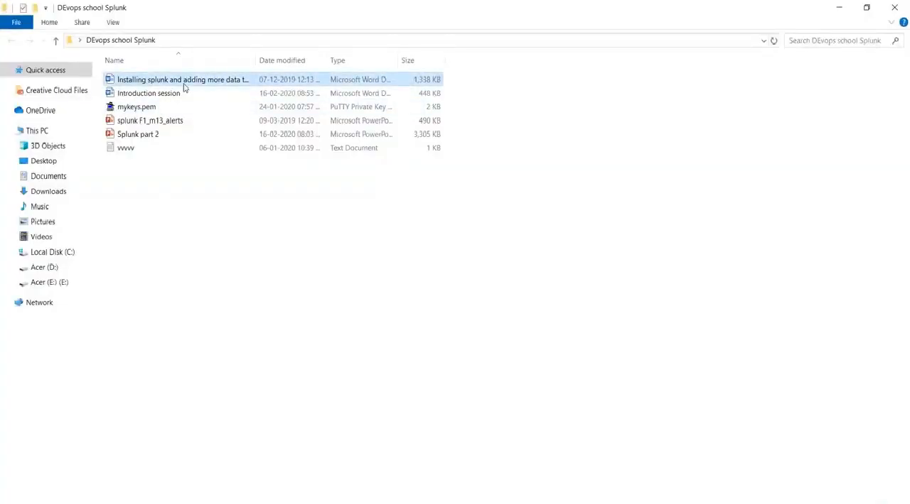
double_click(184, 86)
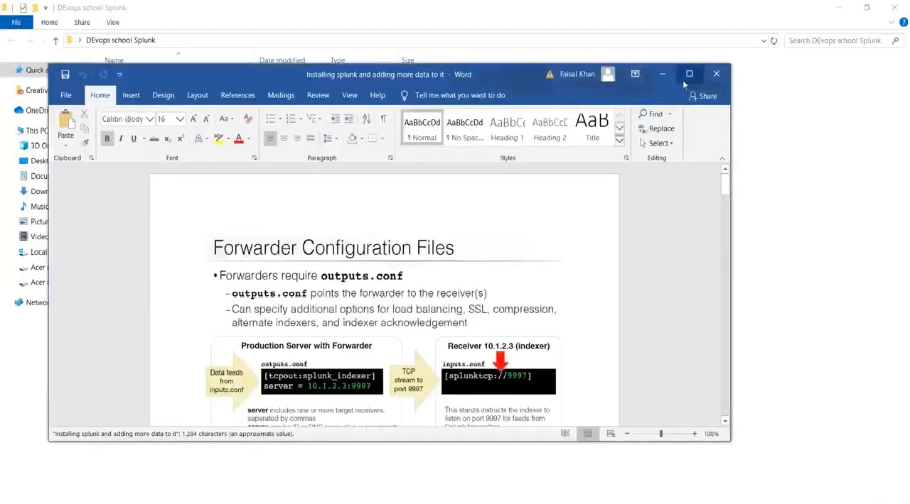
click(688, 74)
Skim the document's indexer, forwarder and data-adding instructions, ending back at Forwarder Configuration Files.
scroll(449, 299, down, 15)
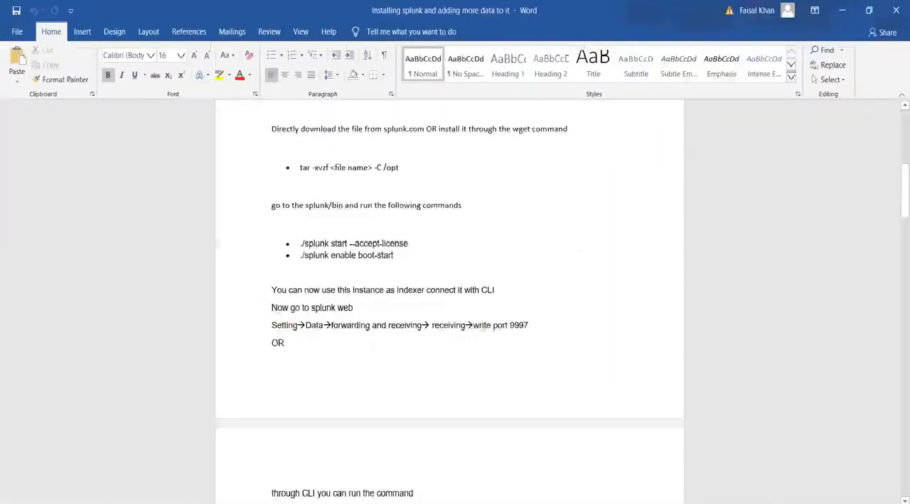
scroll(449, 298, down, 20)
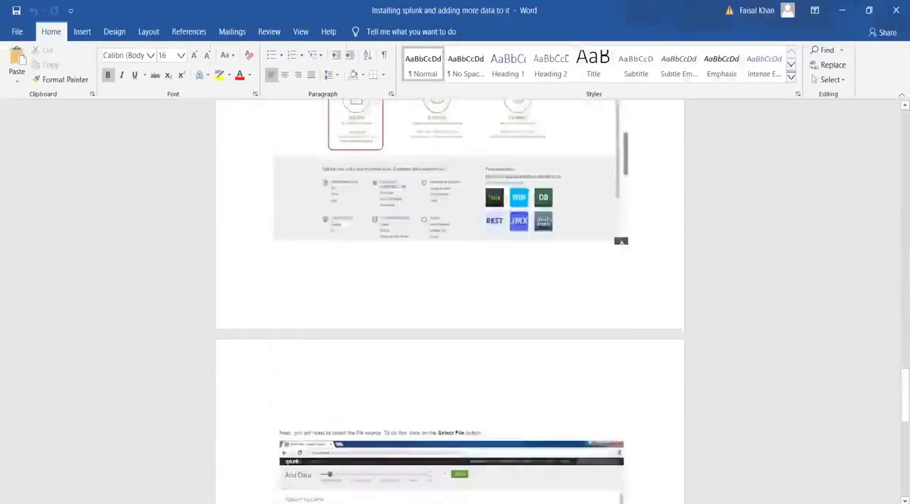
scroll(449, 298, up, 15)
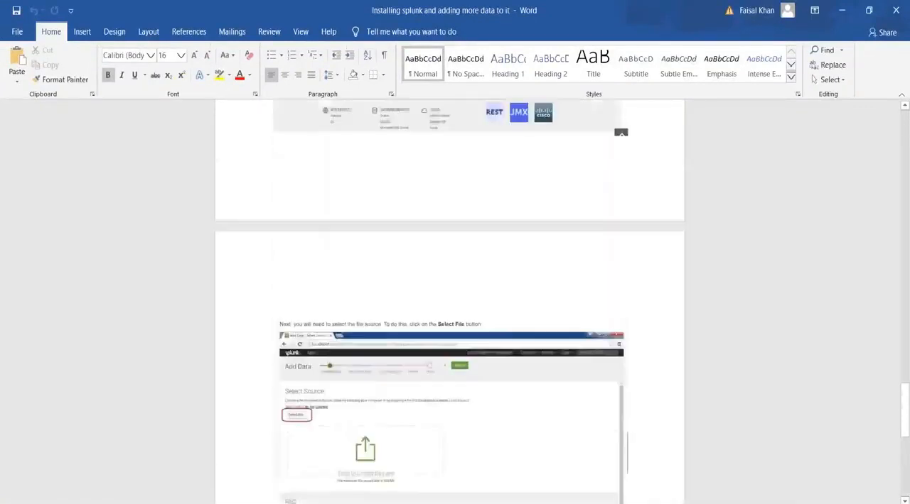
scroll(449, 298, up, 15)
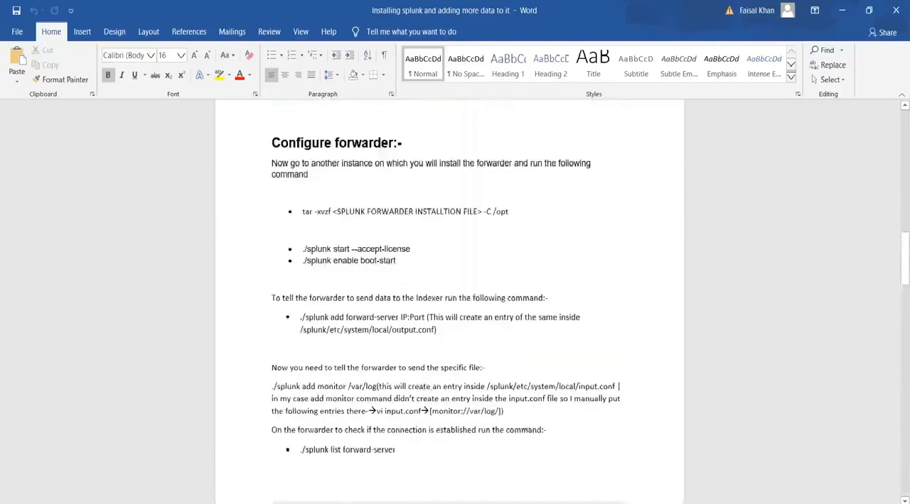
scroll(449, 298, up, 5)
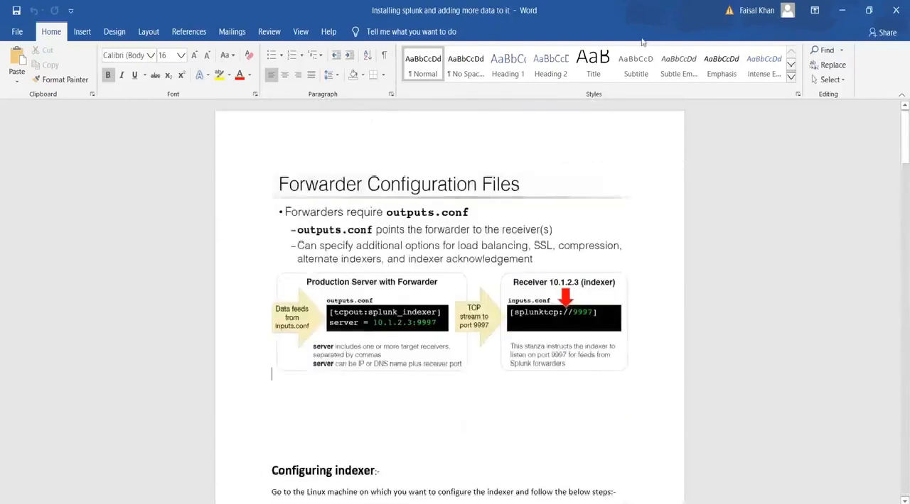
Minimize the Word document, then open the vvvvv text file from the folder and close it again.
click(835, 13)
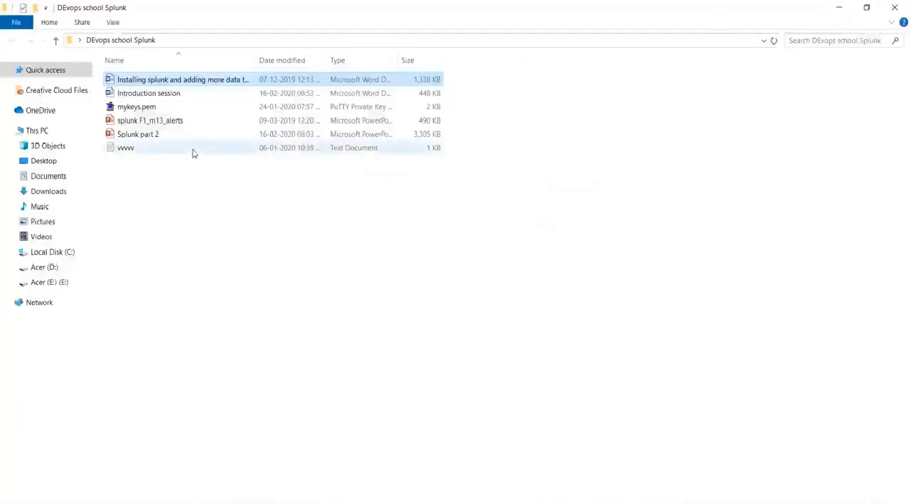
double_click(192, 151)
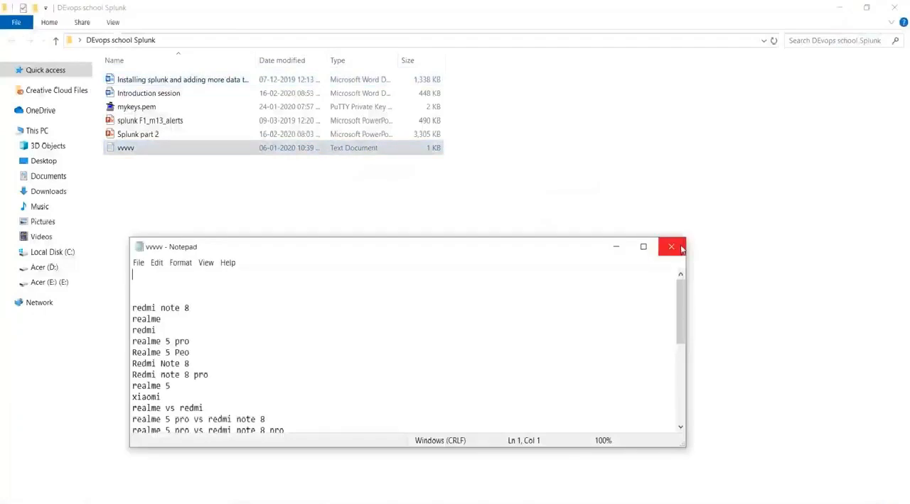
click(674, 247)
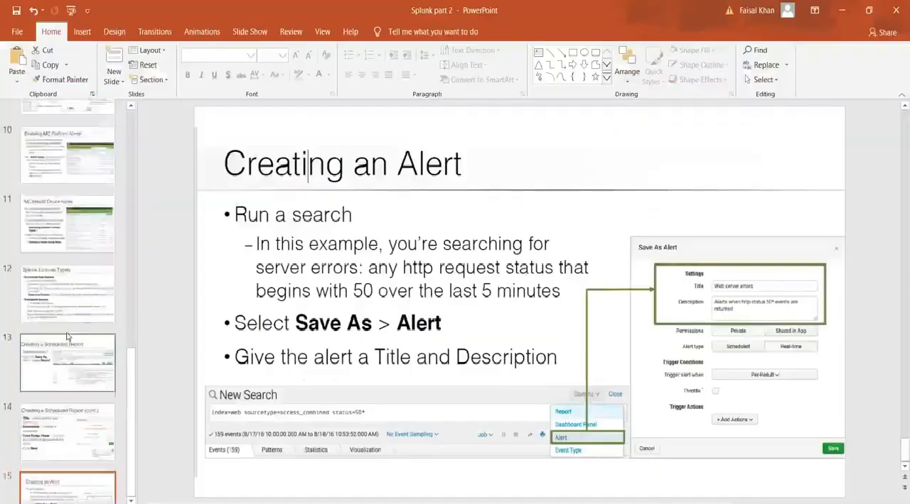
Return to PowerPoint and revisit the scheduled report slides, ending on the Creating an Alert slide.
scroll(60, 338, up, 2)
click(60, 338)
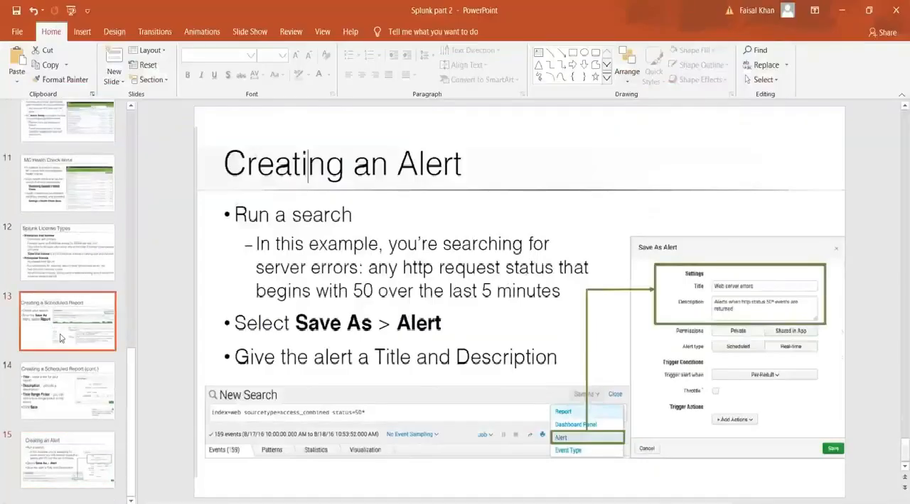
click(62, 398)
click(66, 463)
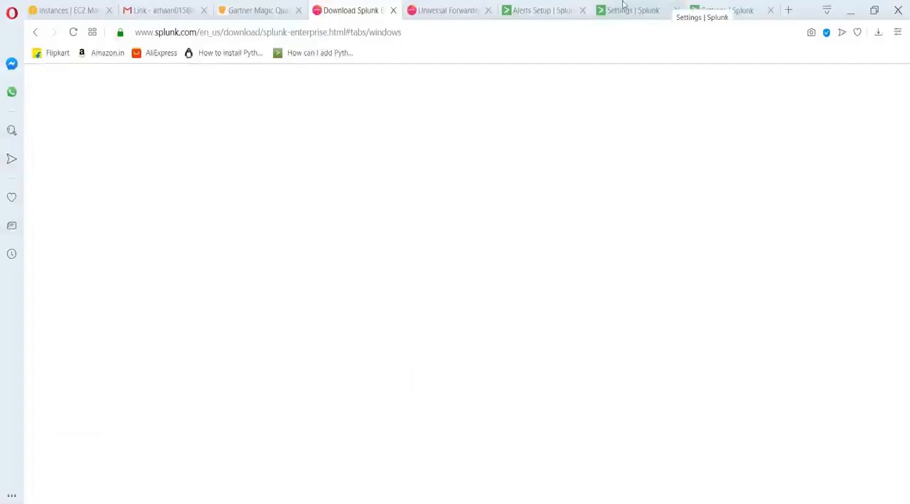
Switch to Splunk in the browser, open the Search & Reporting app from the Email settings page, and skip the tour.
click(686, 8)
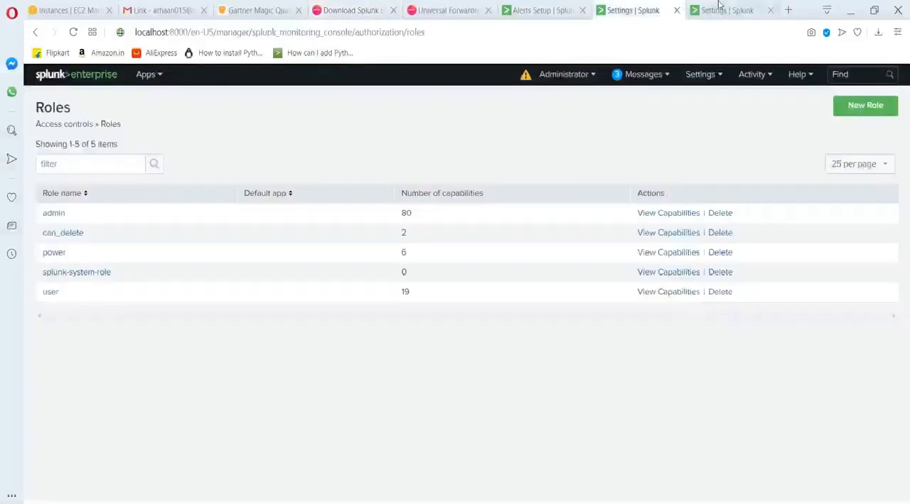
click(719, 7)
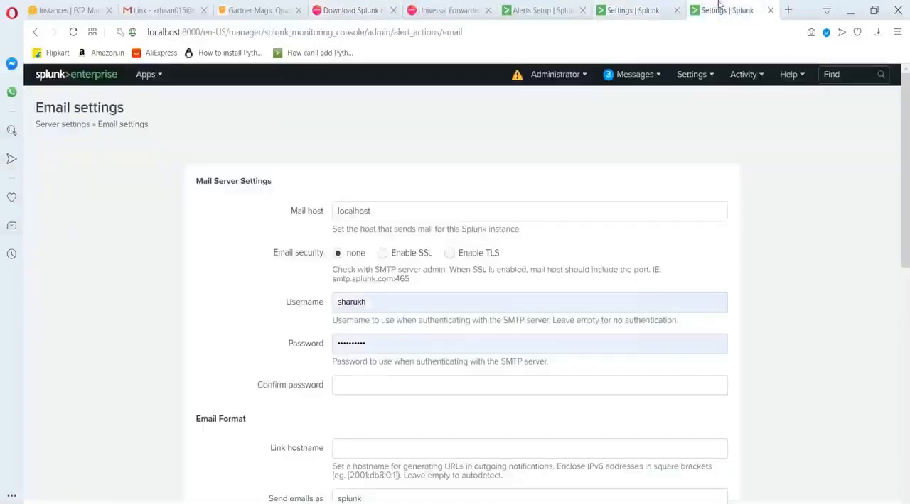
click(697, 78)
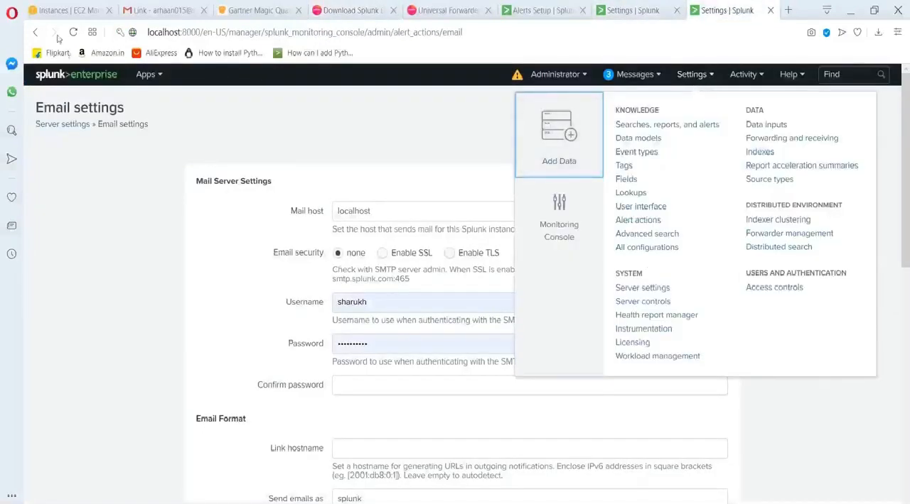
click(142, 74)
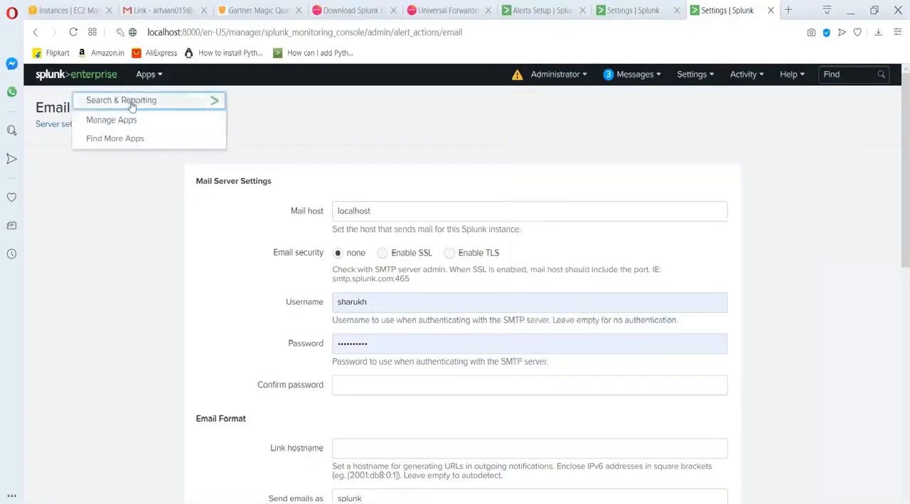
click(128, 97)
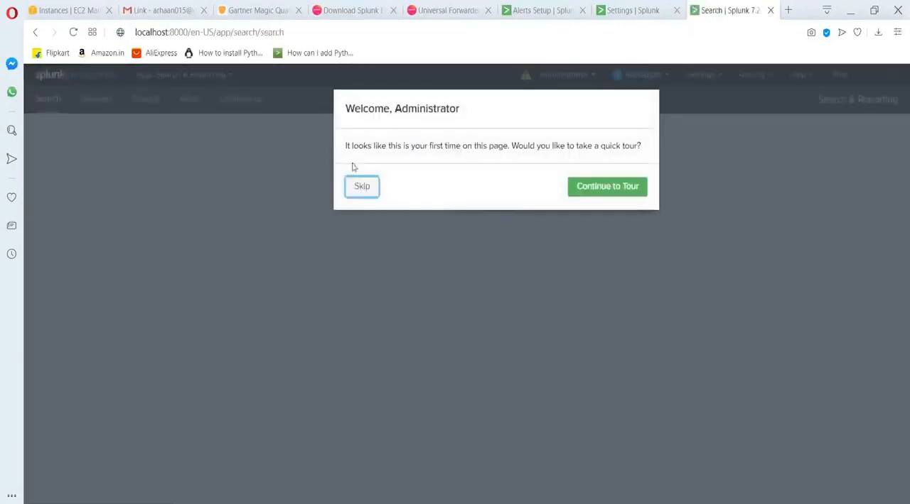
drag(351, 167, 364, 183)
click(363, 186)
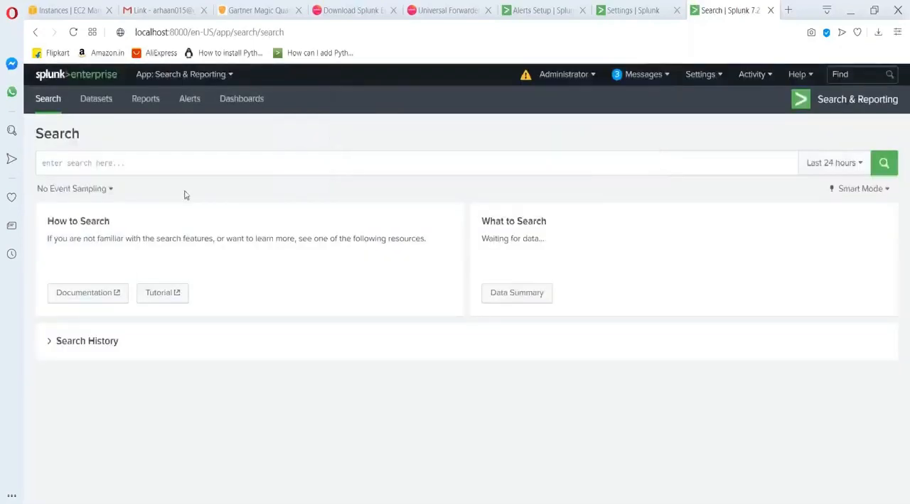
click(260, 163)
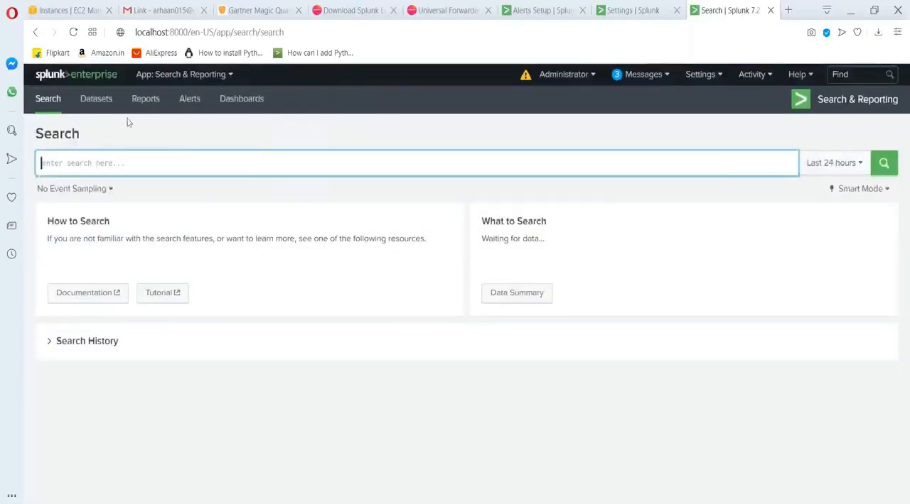
click(167, 78)
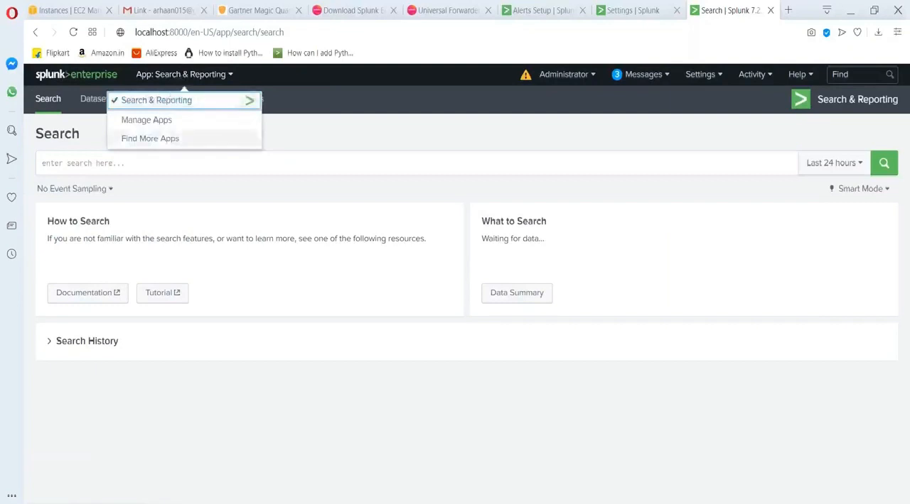
click(157, 163)
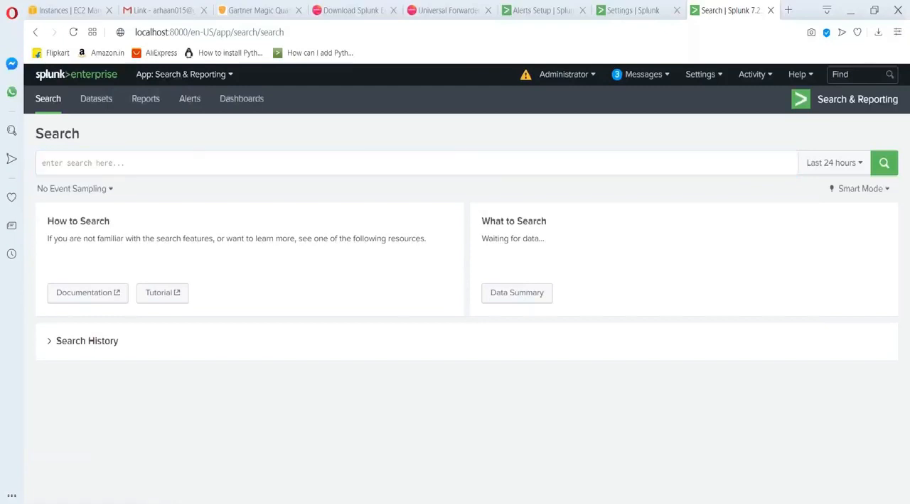
Switch to Notepad, remove "(store) TCP8080" from the diagram's indexer line, and highlight the splunk searchhead label.
key(alt+Tab)
drag(571, 280, 5, 268)
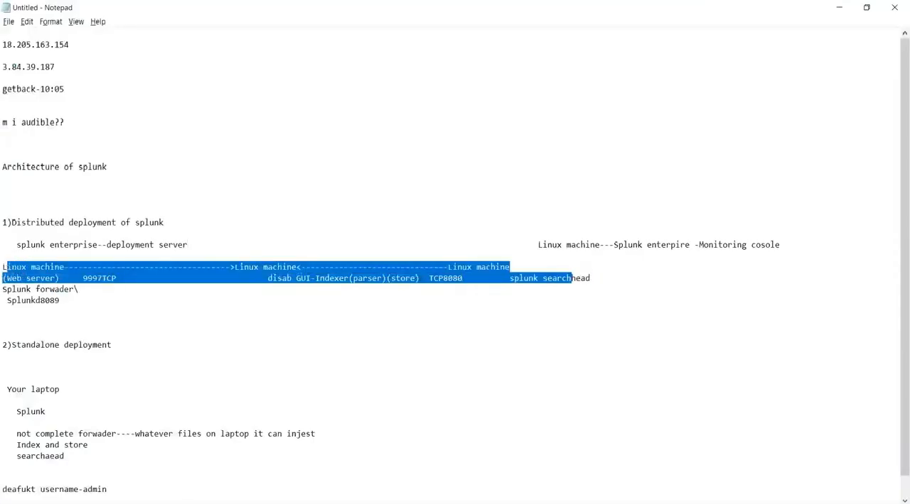
click(473, 282)
key(BackSpace)
key(BackSpace)
key(BackSpace)
key(BackSpace)
key(BackSpace)
key(BackSpace)
key(BackSpace)
key(BackSpace)
key(BackSpace)
key(BackSpace)
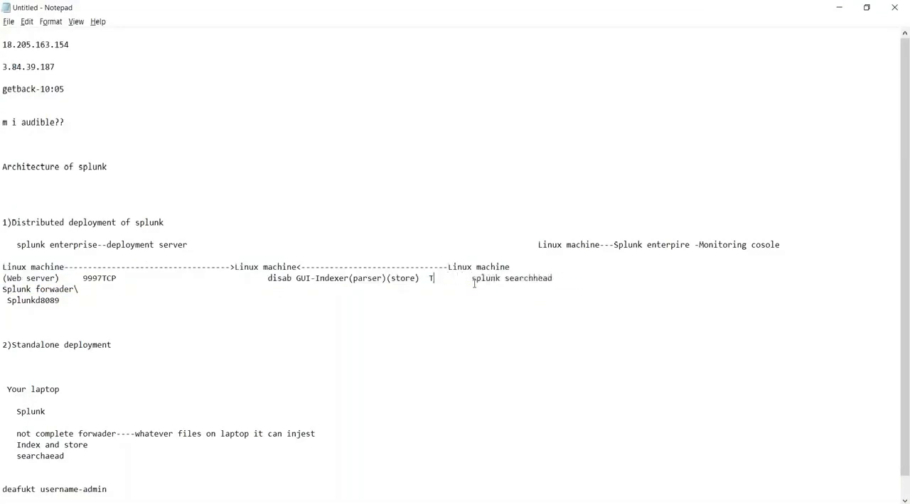
key(BackSpace)
key(BackSpace)
key(BackSpace)
key(BackSpace)
key(BackSpace)
key(BackSpace)
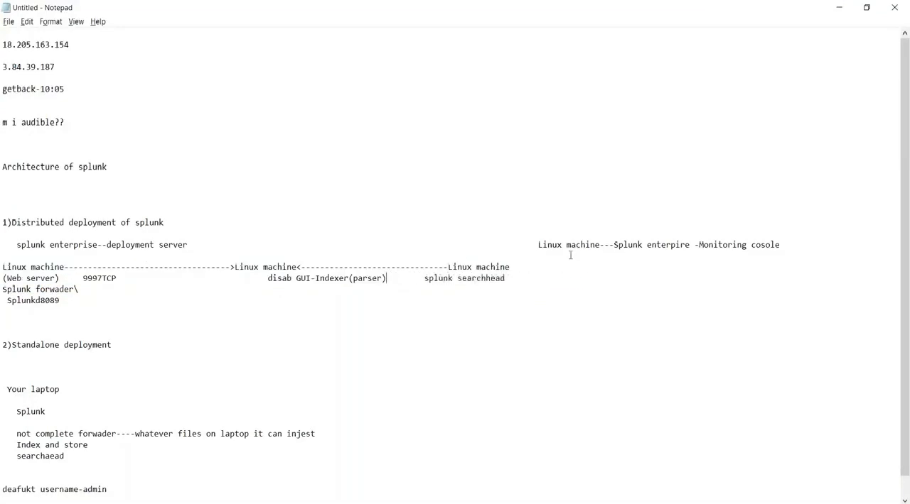
drag(434, 279, 496, 279)
Return to Splunk in the browser and view Search & Reporting's Reports, Alerts and Dashboards pages, skipping the dashboards tour.
key(alt+Tab)
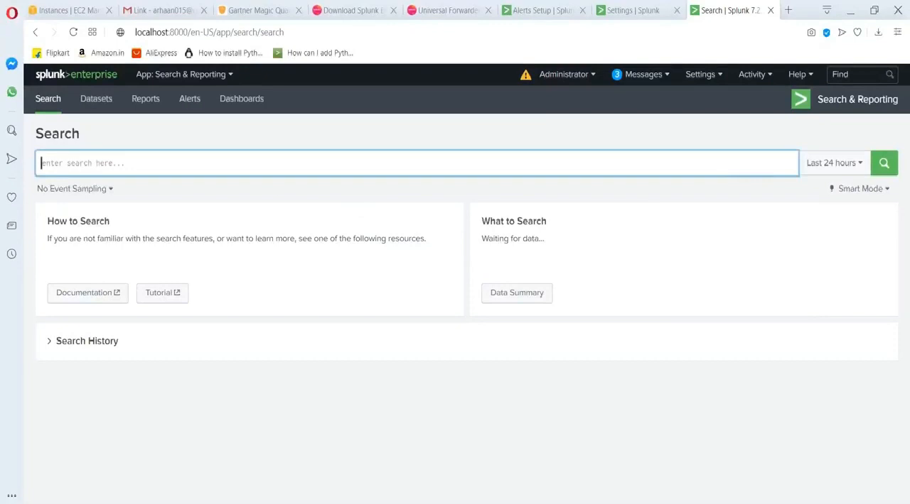
click(206, 75)
click(184, 100)
click(144, 102)
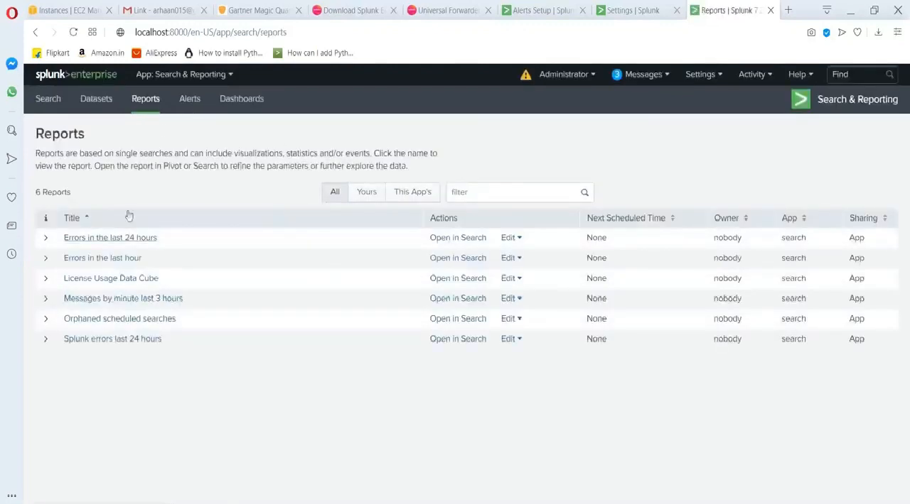
click(187, 103)
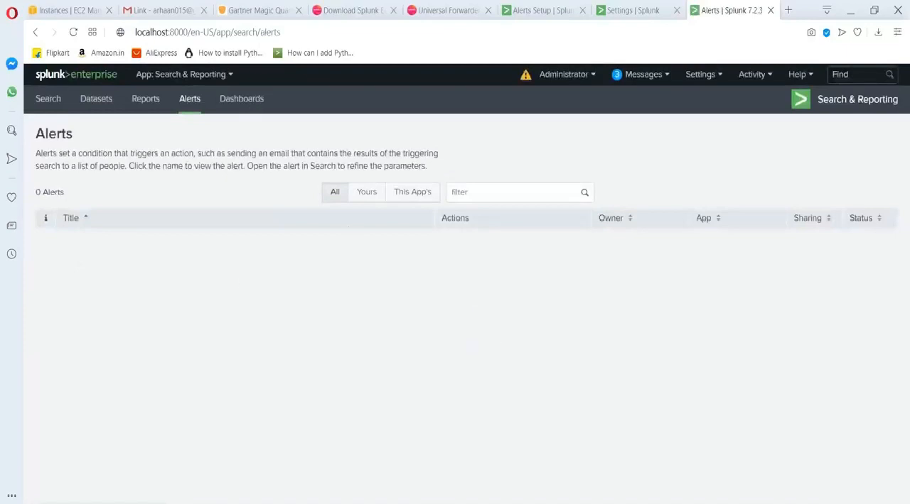
click(248, 98)
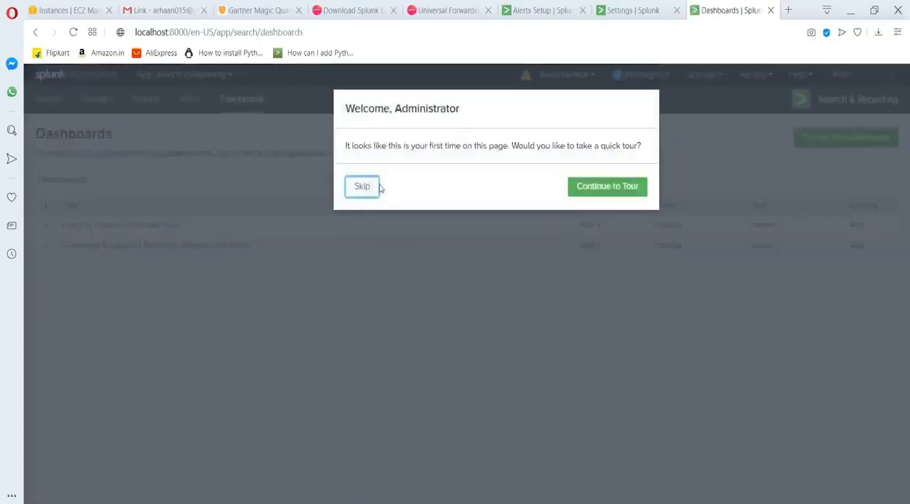
click(371, 187)
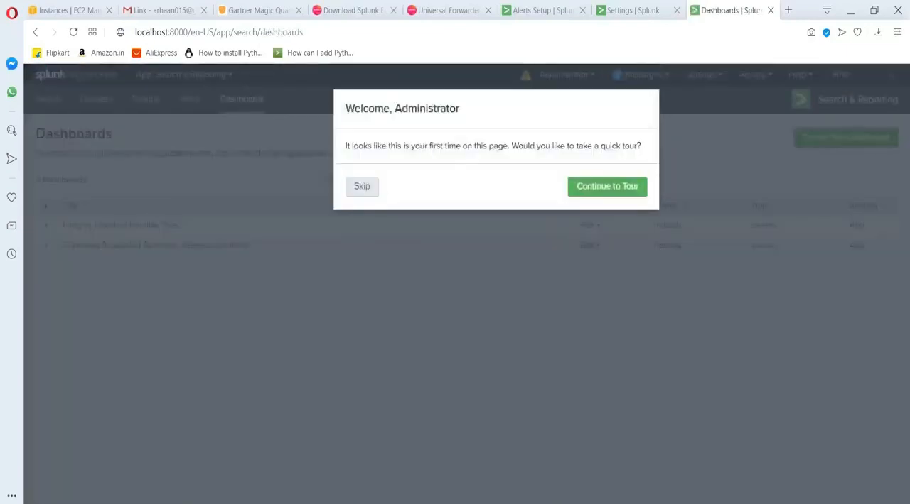
click(190, 79)
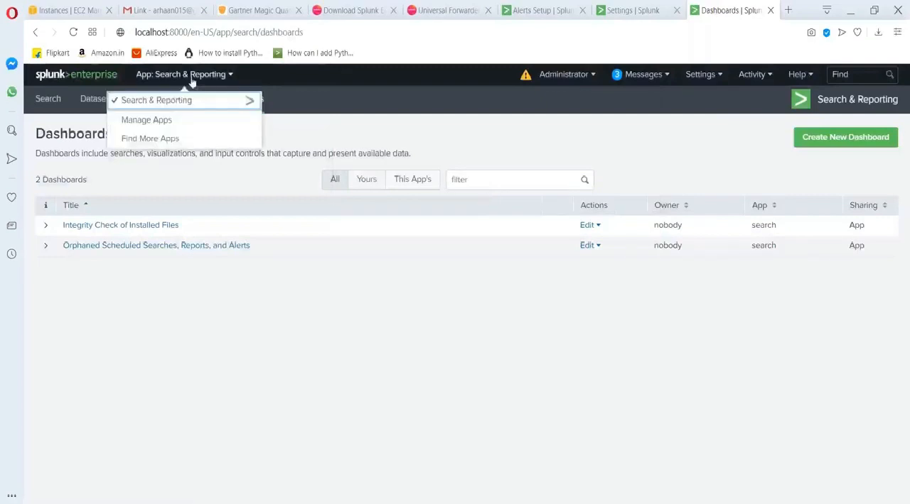
Reopen the Search & Reporting app on its Search page and enter the query index=*.
click(179, 102)
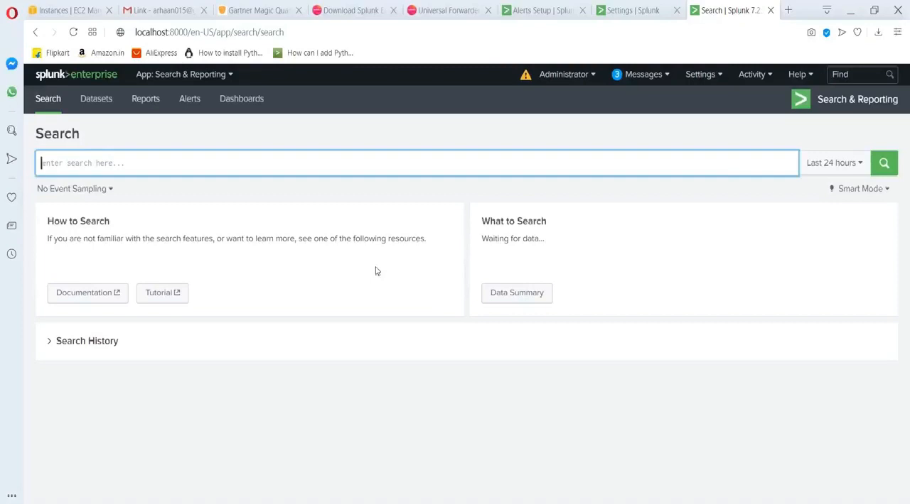
text(index=*)
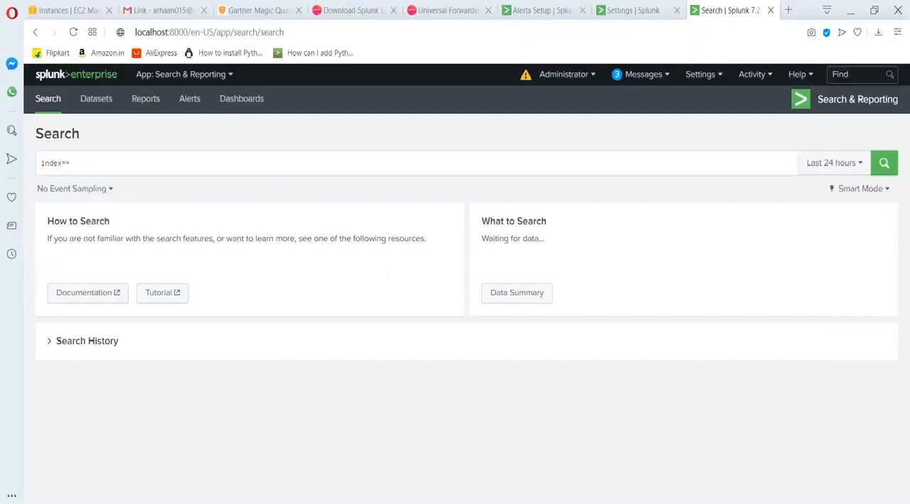
Switch to Notepad, highlight the indexer's Linux machine label in the distributed deployment diagram, and return to Splunk in the browser.
key(alt+Tab)
drag(259, 272, 250, 273)
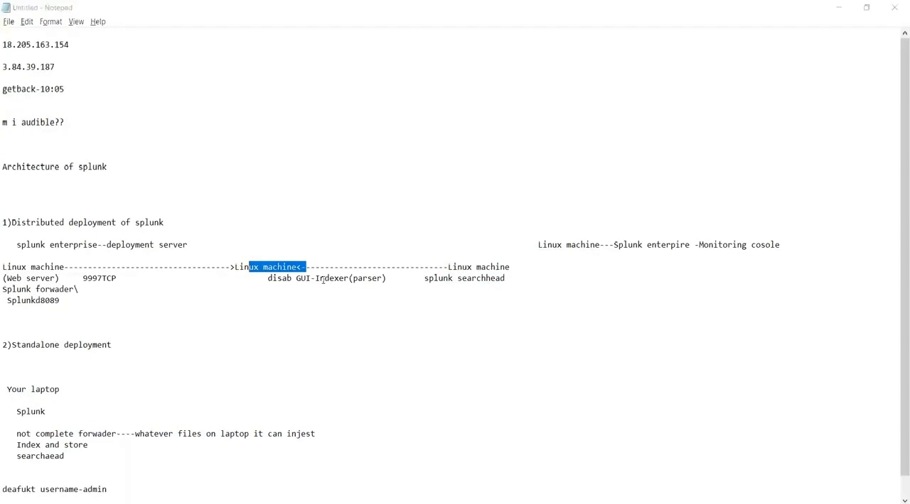
key(alt+Tab)
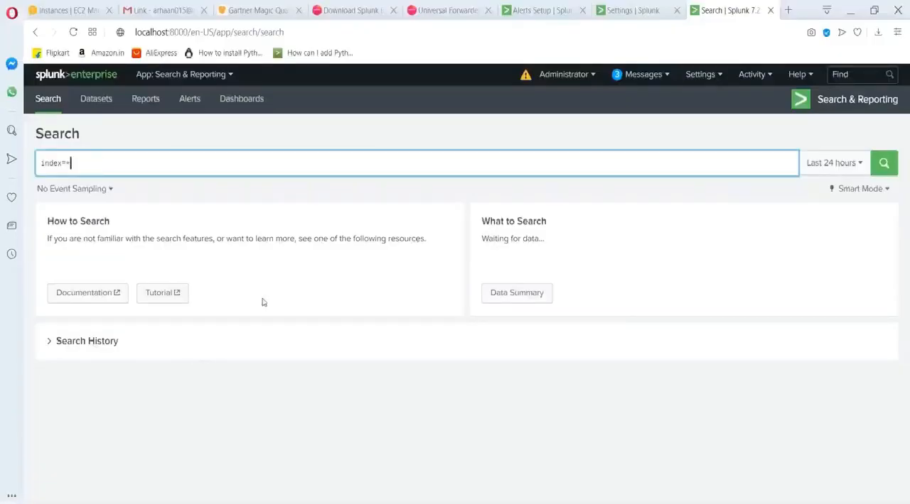
Set the search time range to All time and run the index=* search.
click(839, 171)
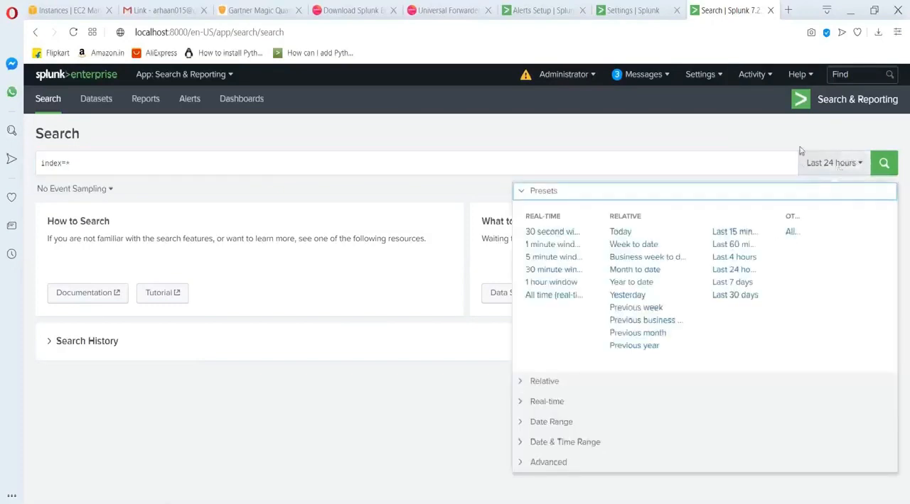
click(799, 151)
click(832, 171)
click(790, 232)
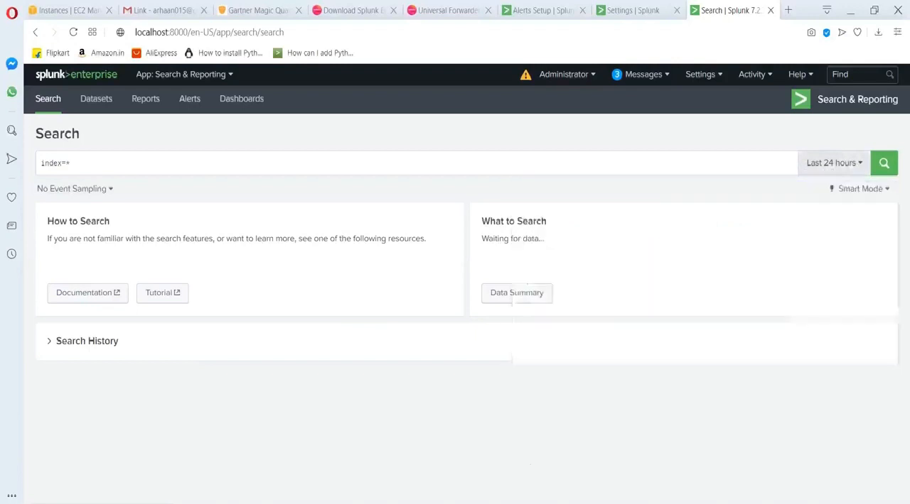
click(884, 162)
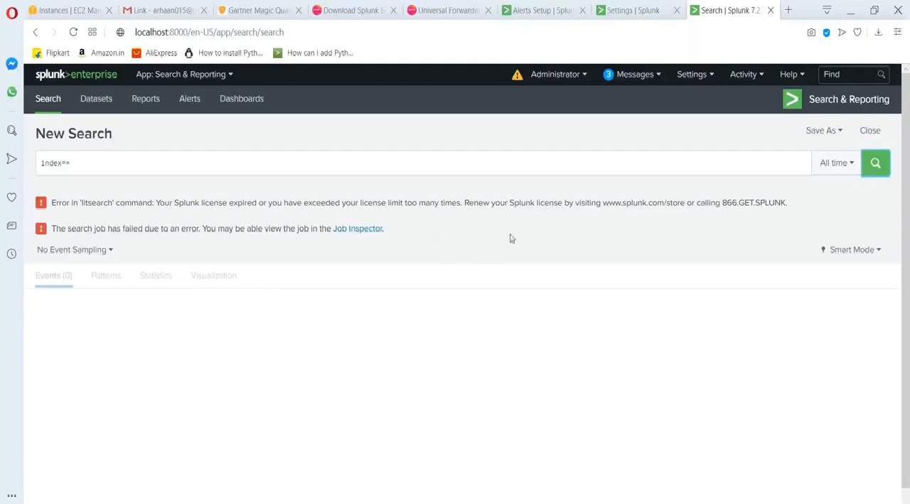
Review the trial license group and local server information on Splunk's Licensing page, and start adding a license.
click(692, 76)
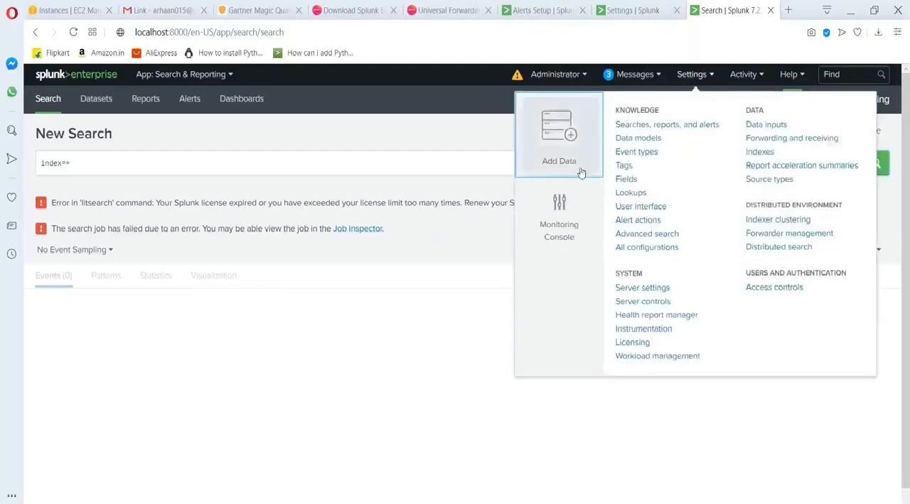
click(633, 343)
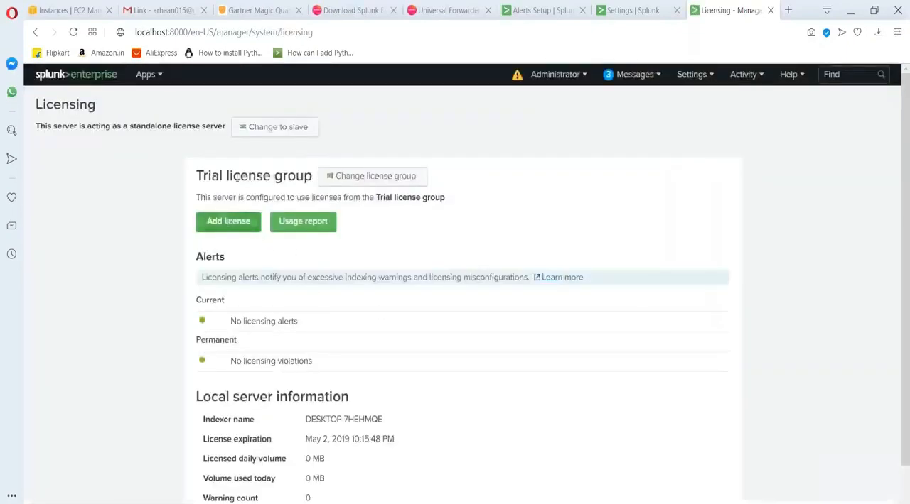
scroll(309, 389, down, 1)
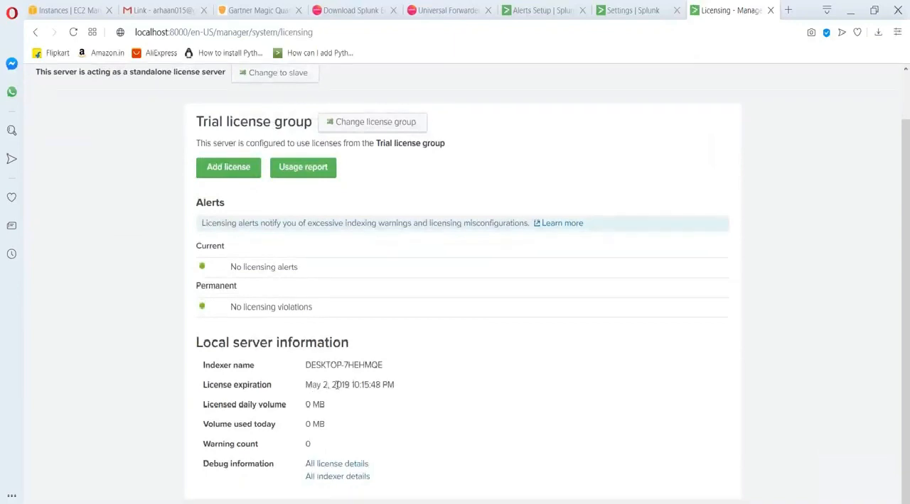
scroll(337, 385, up, 1)
scroll(337, 385, up, 1)
click(217, 223)
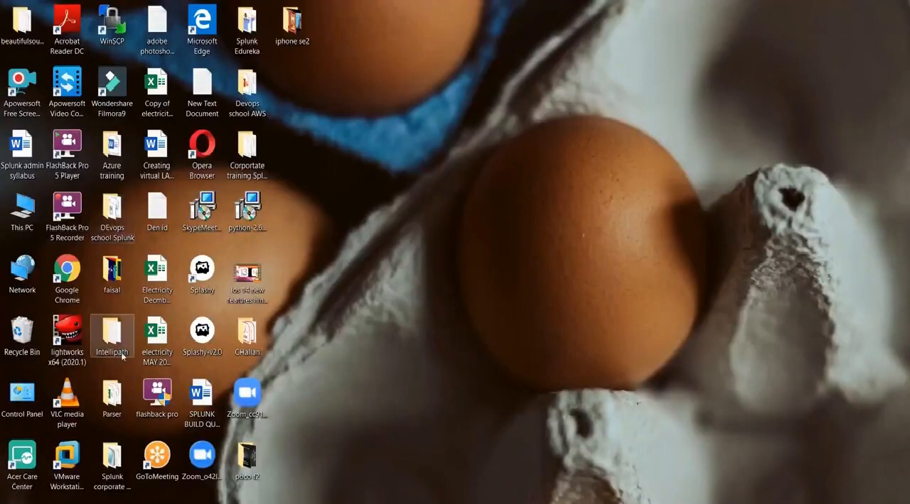
Switch to File Explorer and look through the desktop's Intellipath folder and its course subfolders for a Splunk license file.
double_click(122, 356)
double_click(178, 108)
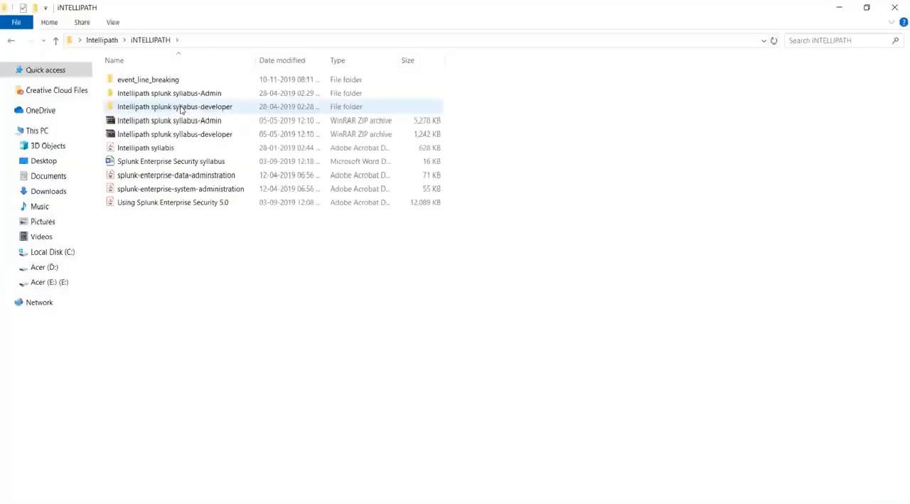
key(alt+Left)
double_click(159, 83)
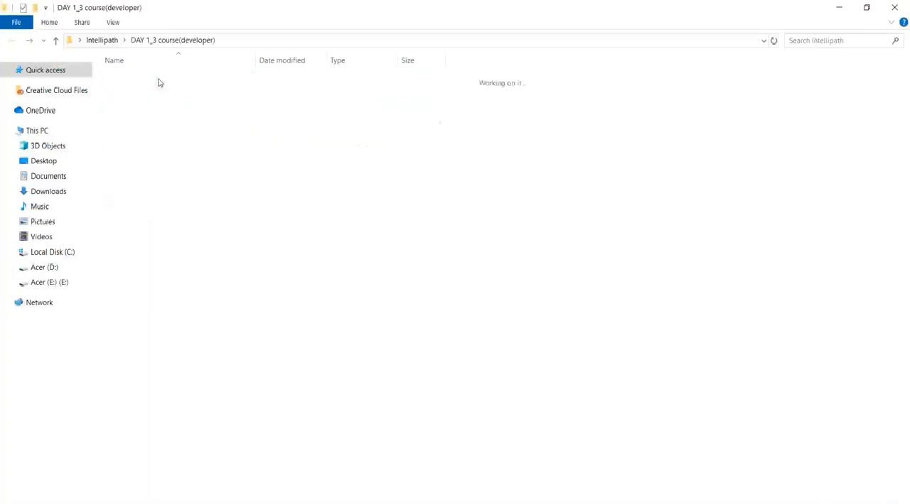
double_click(170, 105)
key(alt+Left)
double_click(139, 94)
key(alt+Left)
key(alt+Left)
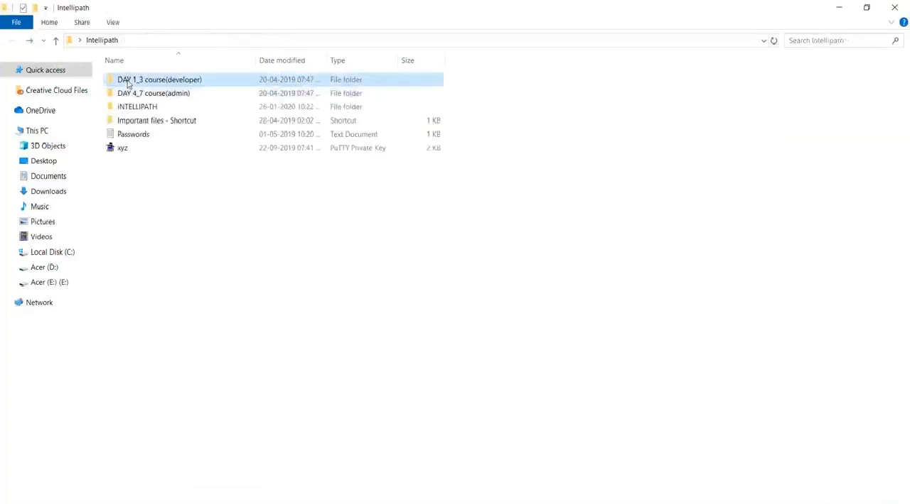
double_click(139, 98)
key(alt+Up)
key(alt+Up)
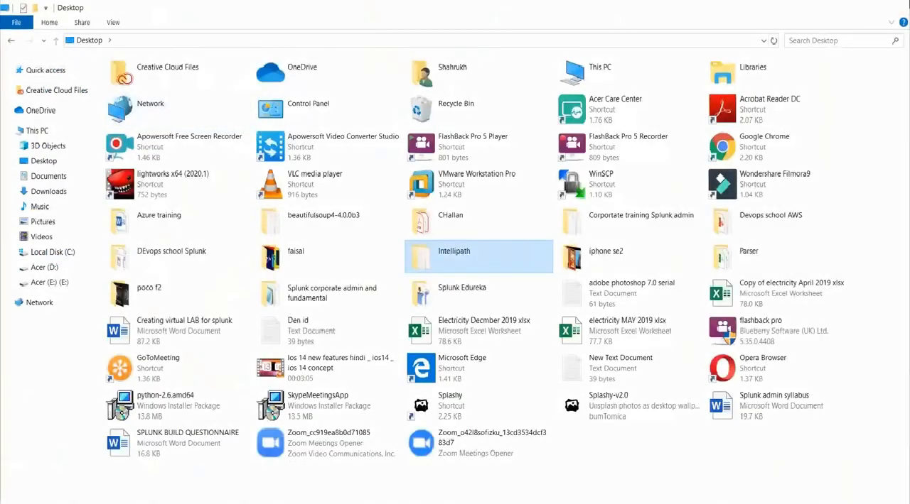
Search Windows for "lice" and open the file location of Splunk (3) (1) (1).License.
key(super+d)
key(super)
text(lice)
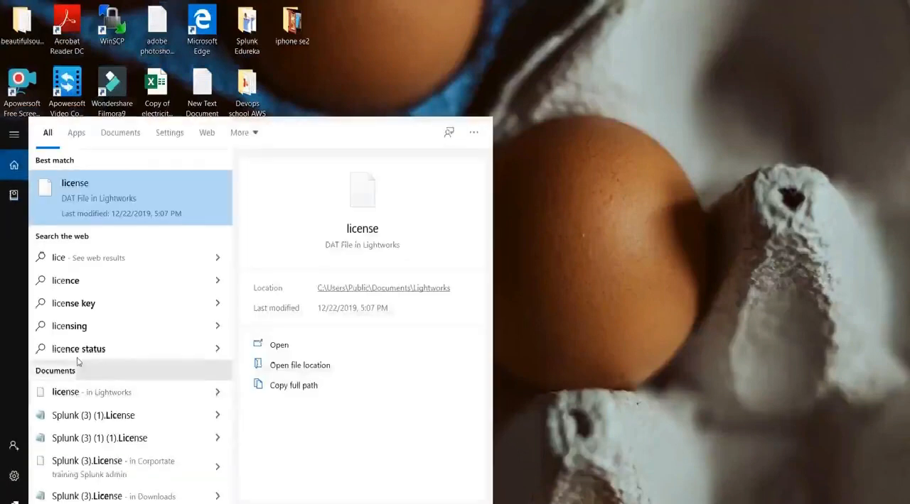
drag(128, 218, 130, 217)
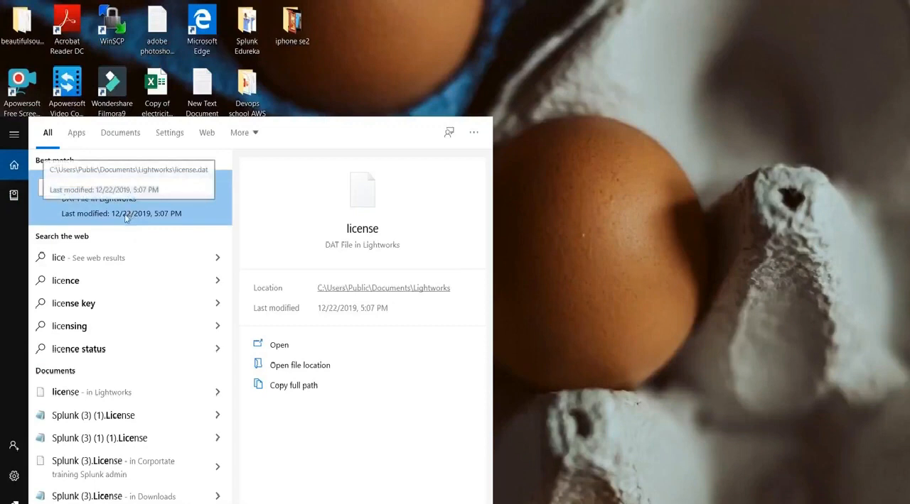
right_click(126, 218)
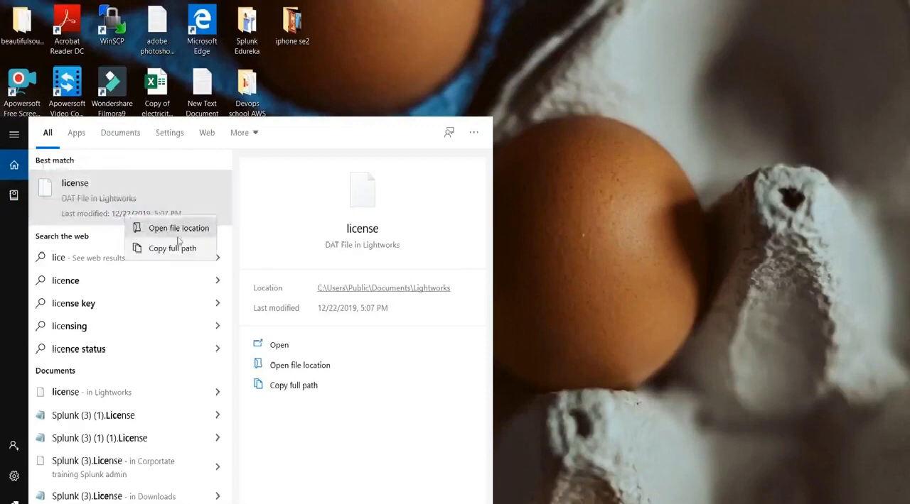
key(Escape)
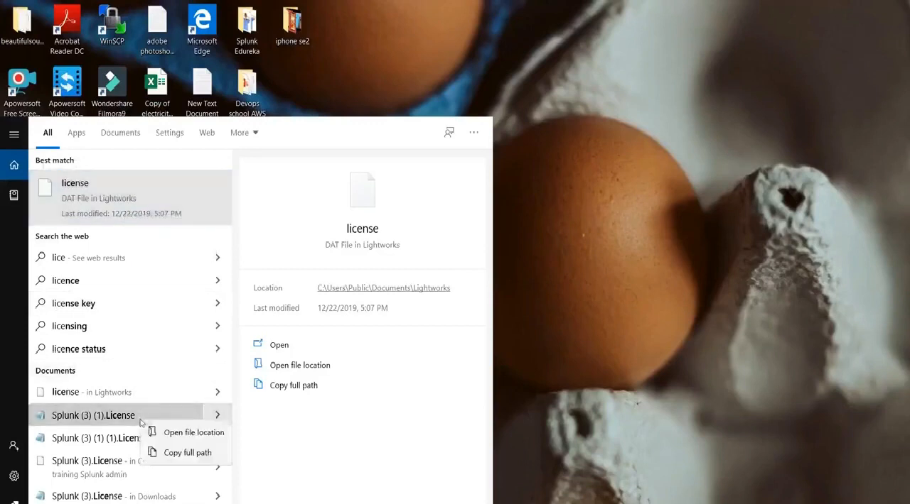
right_click(141, 422)
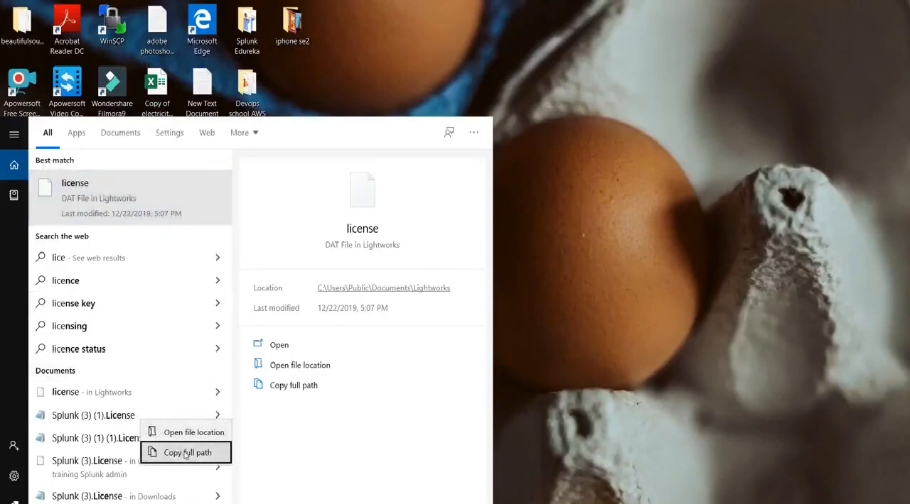
click(186, 453)
right_click(153, 446)
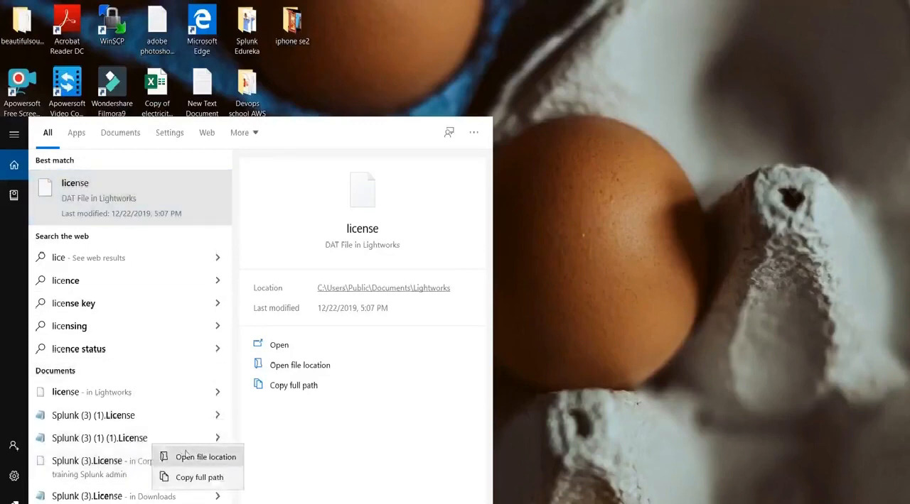
click(185, 456)
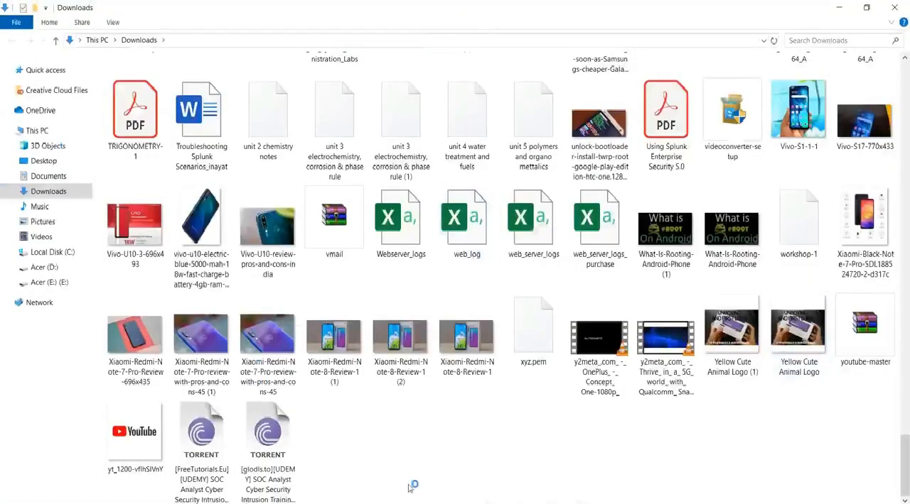
Find the Splunk (3) license file in Downloads, add it to Splunk's Add new license form, and install it.
scroll(570, 452, up, 1)
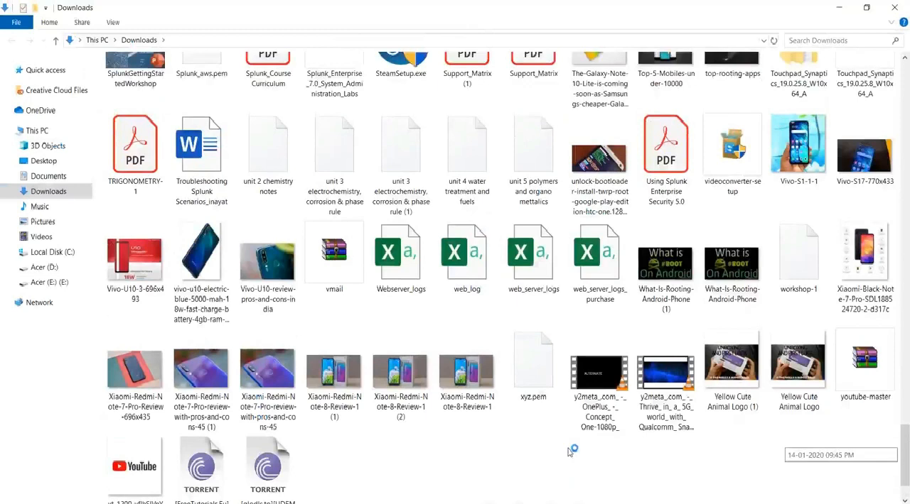
scroll(570, 452, up, 3)
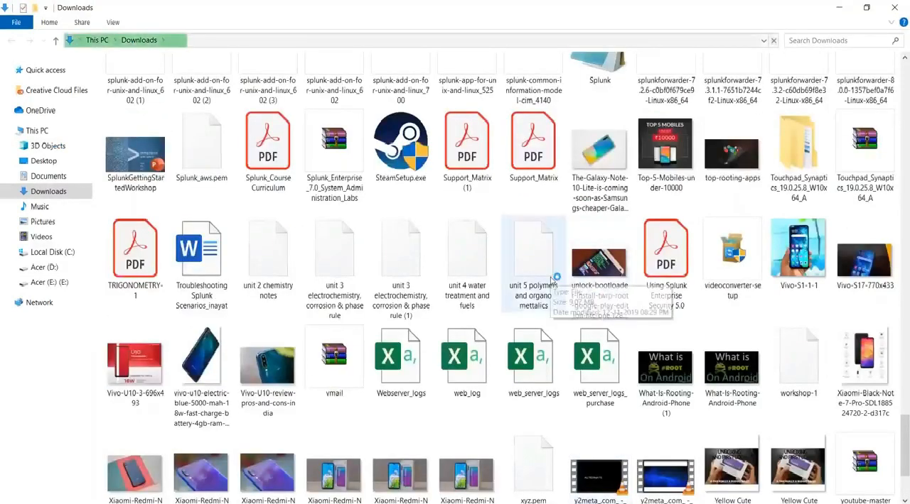
scroll(554, 279, up, 1)
scroll(554, 279, up, 1)
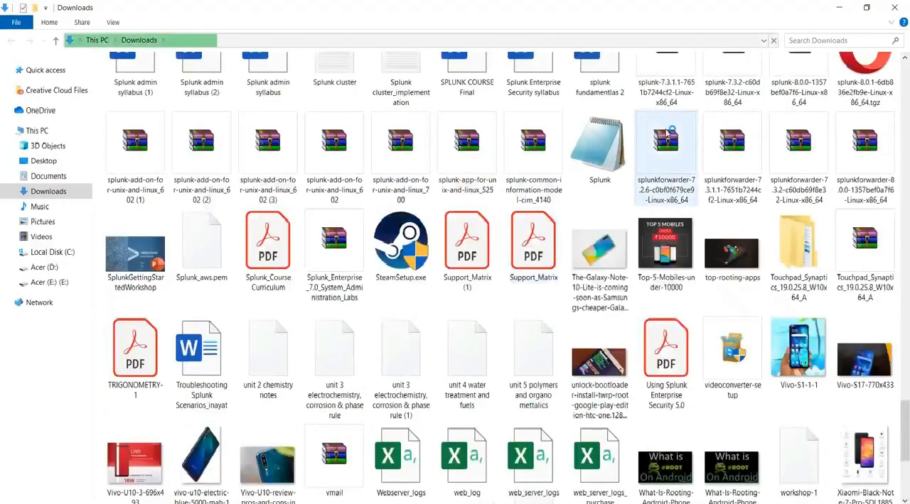
scroll(668, 134, up, 8)
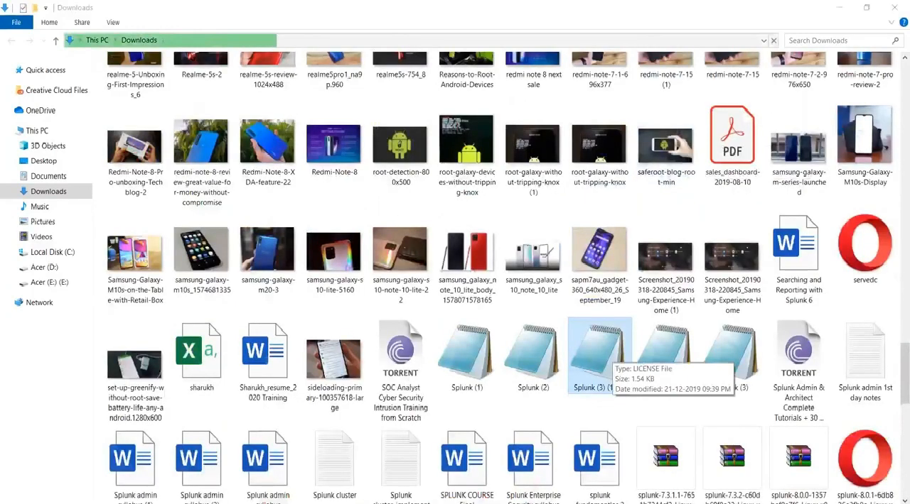
key(alt+Tab)
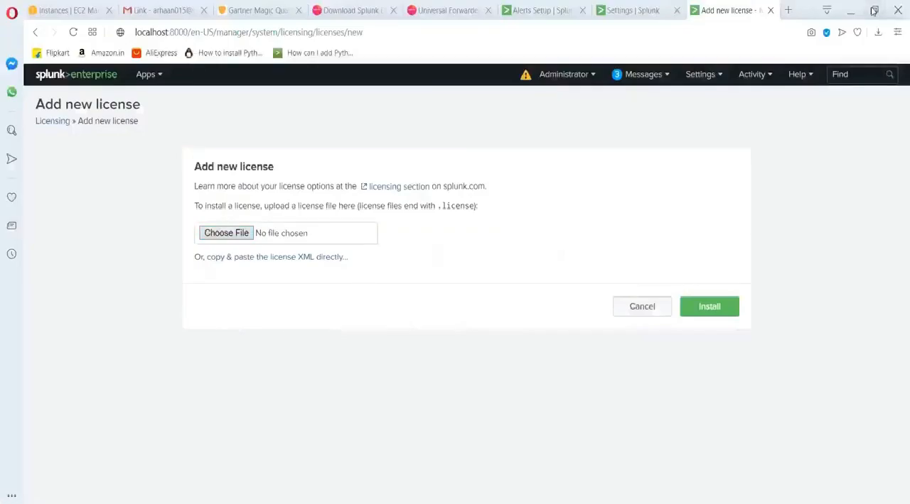
click(873, 10)
drag(732, 355, 230, 272)
click(615, 331)
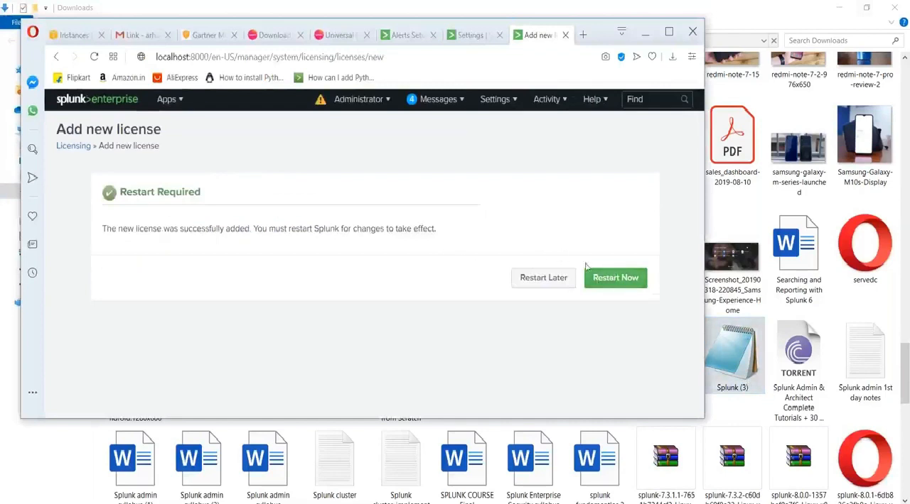
Restart Splunk to apply the new license, maximize the browser window, and acknowledge the restart to reach the login page.
click(615, 280)
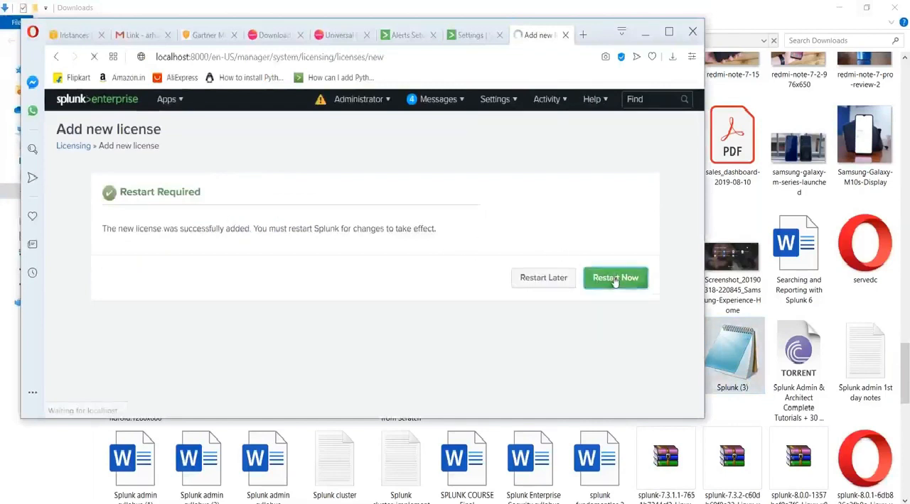
click(669, 32)
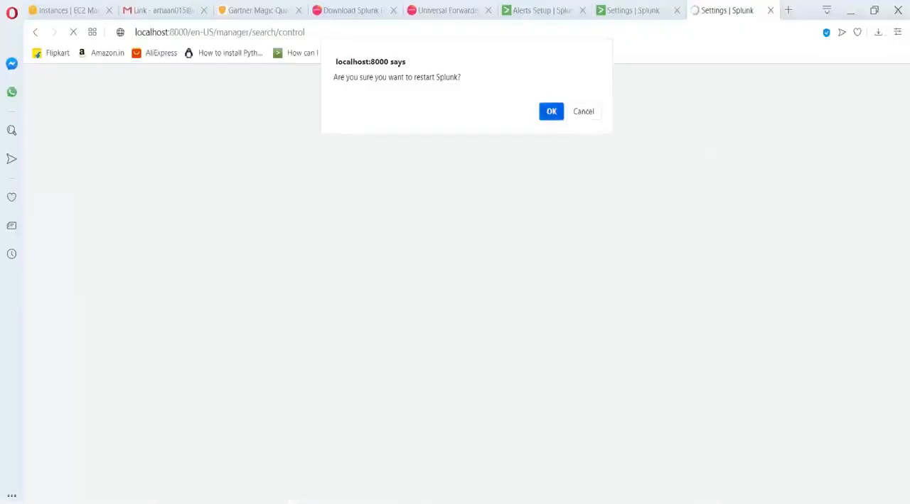
click(551, 111)
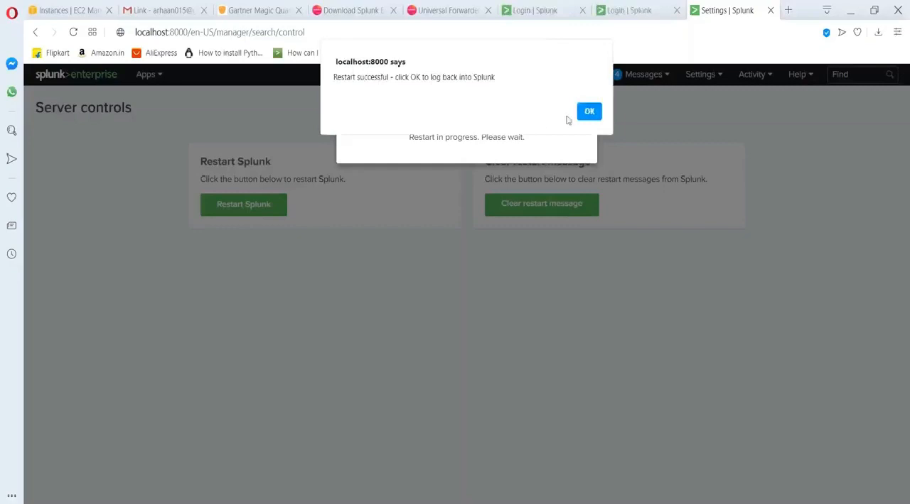
click(589, 112)
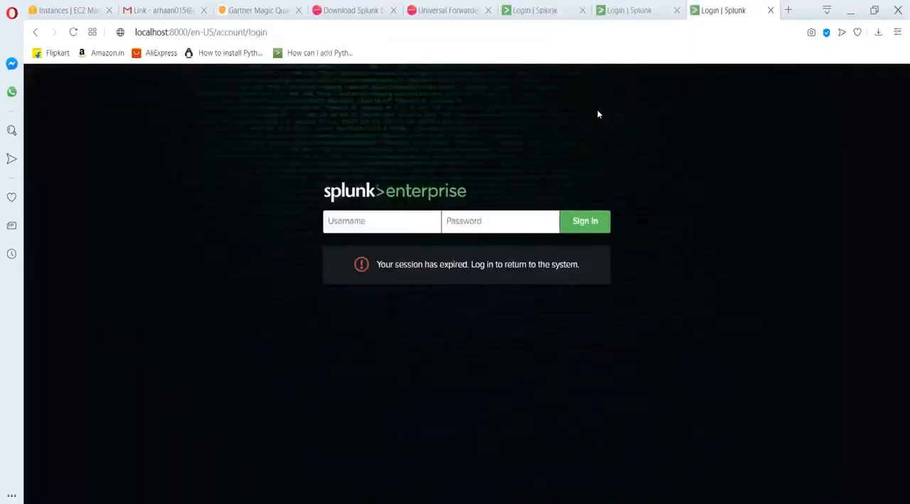
Sign in to Splunk, decline the repeated restart request, and check the Administrator and Messages options.
click(594, 224)
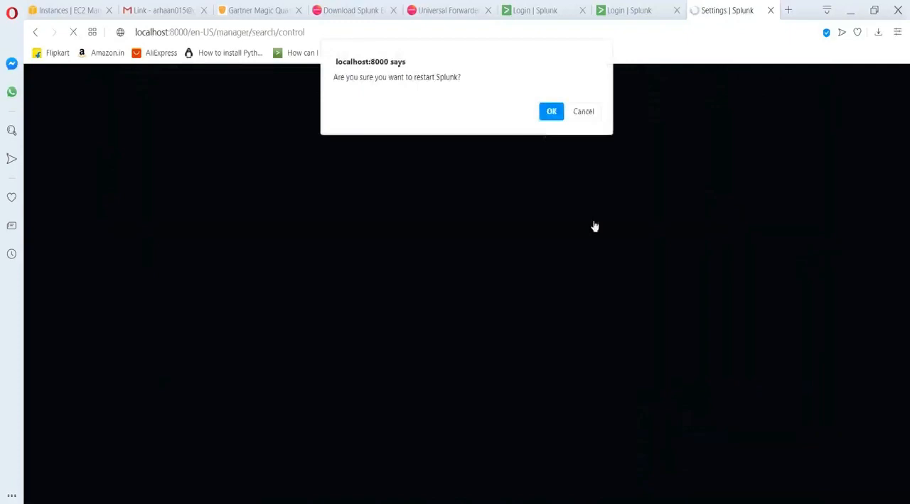
click(591, 115)
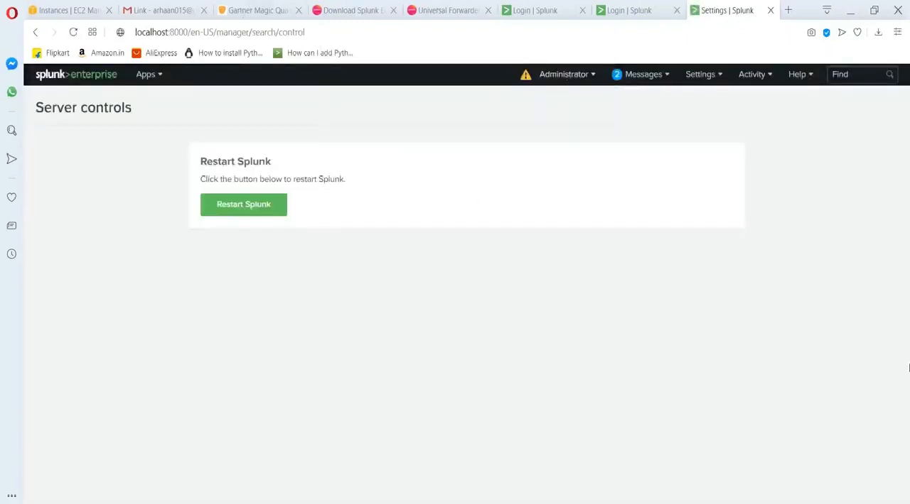
click(564, 79)
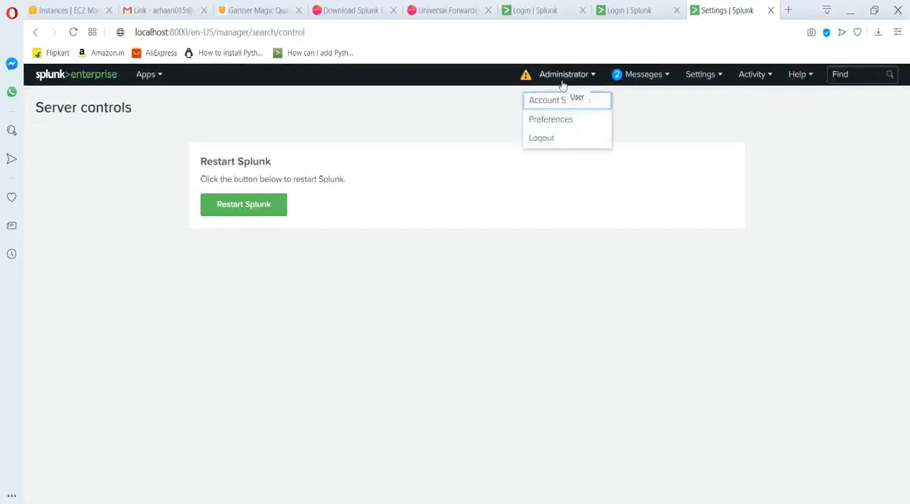
click(661, 80)
click(493, 108)
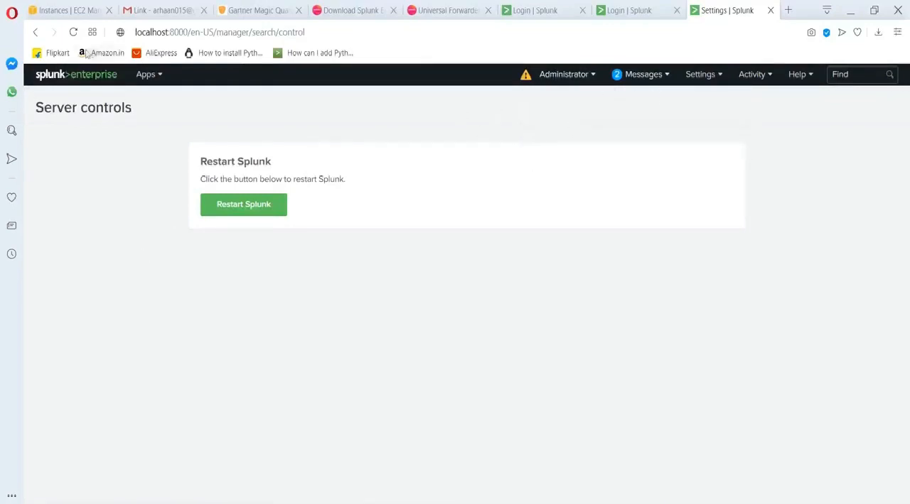
Open the Search & Reporting app and run the search index=* over the last 24 hours.
click(151, 74)
click(102, 101)
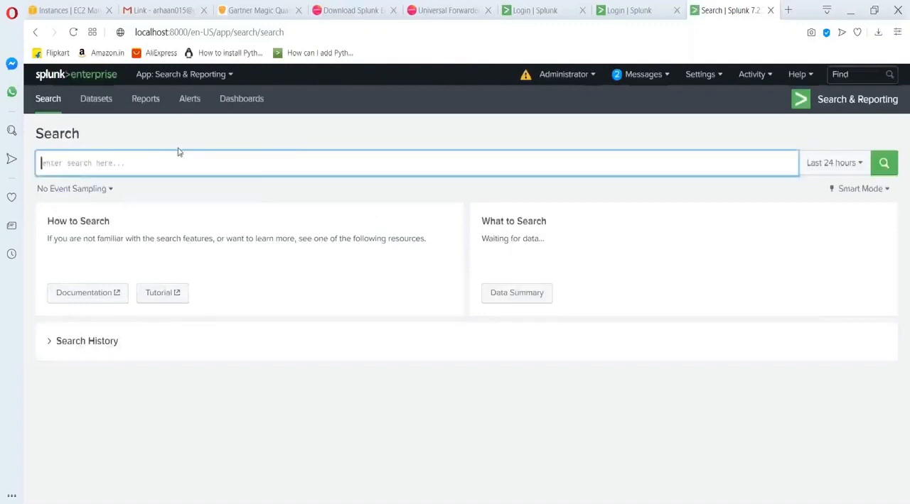
text(inde)
click(892, 170)
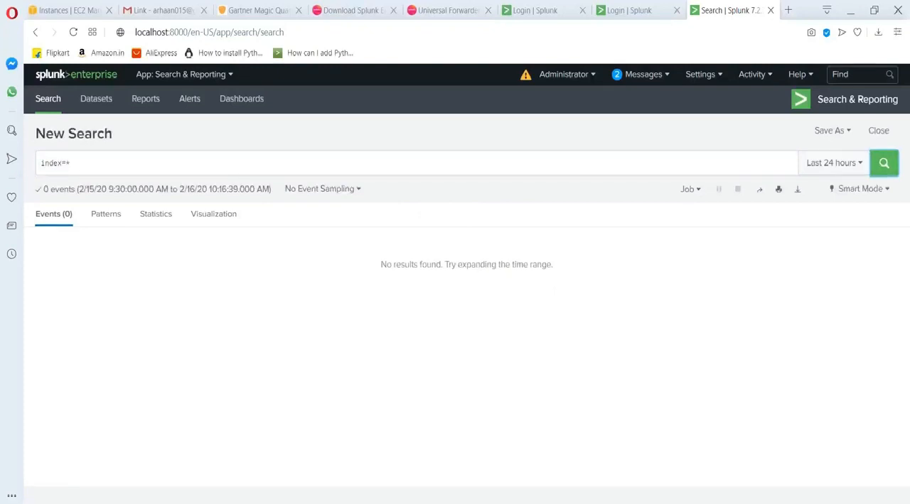
Switch to the Word document "Installing splunk and adding more data to it" and highlight its heading "Add more data into splunk".
mouse_move(275, 497)
click(263, 466)
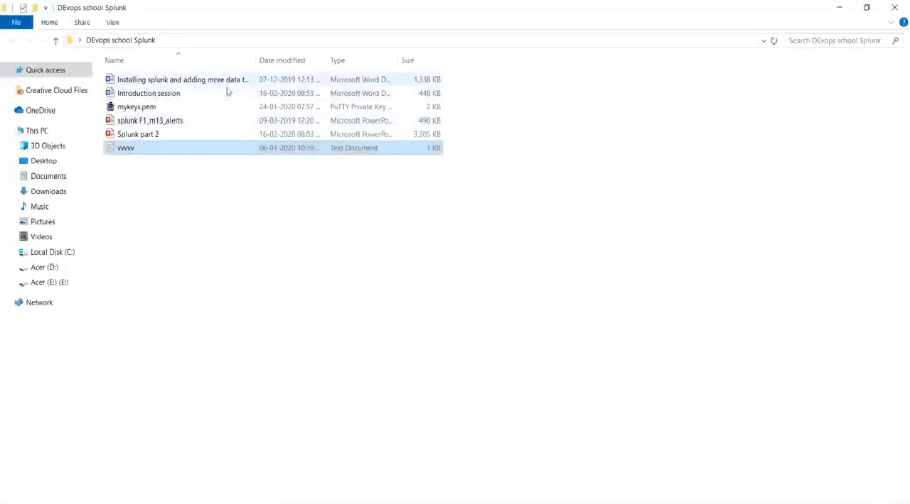
click(704, 500)
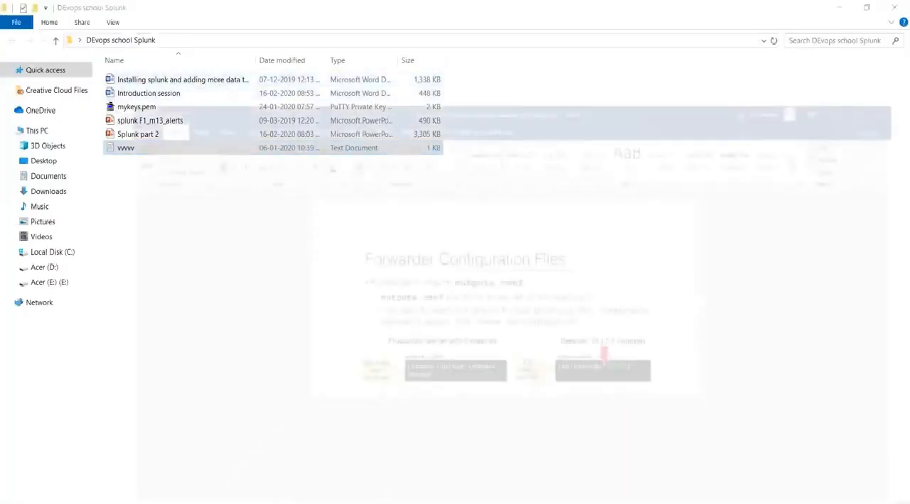
scroll(460, 253, down, 2)
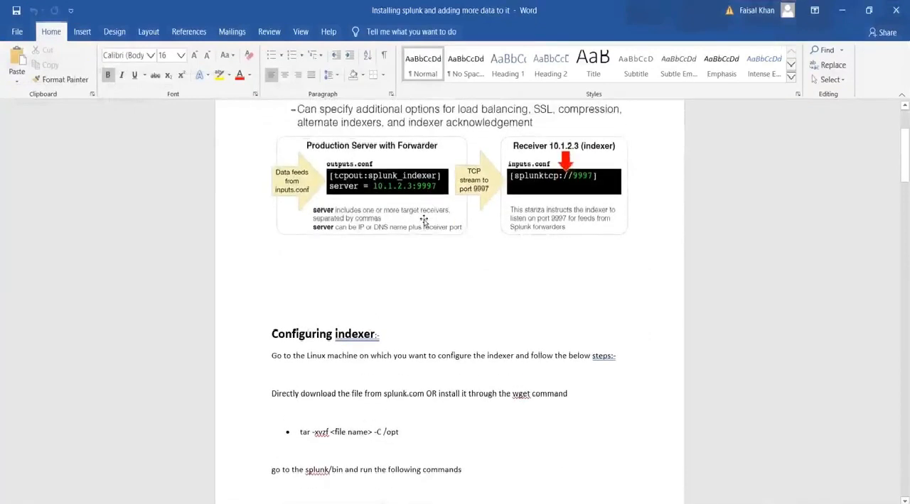
scroll(426, 277, down, 12)
scroll(376, 298, down, 15)
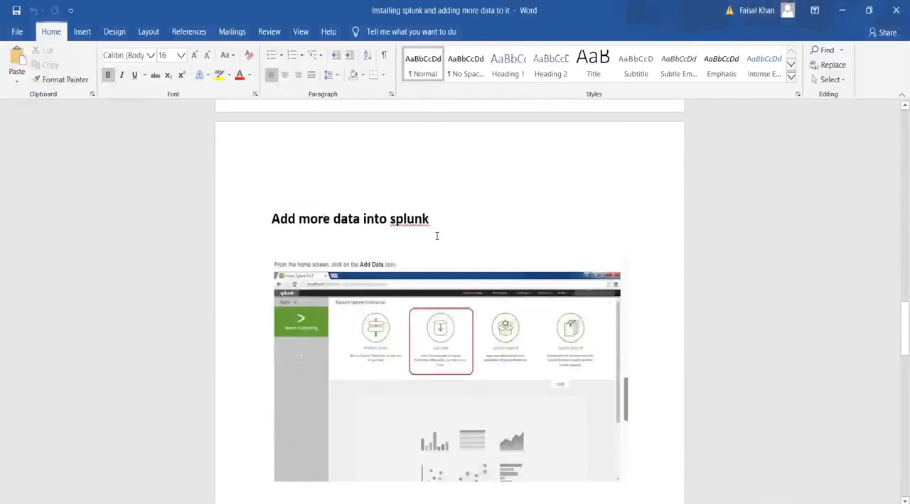
drag(432, 227, 285, 210)
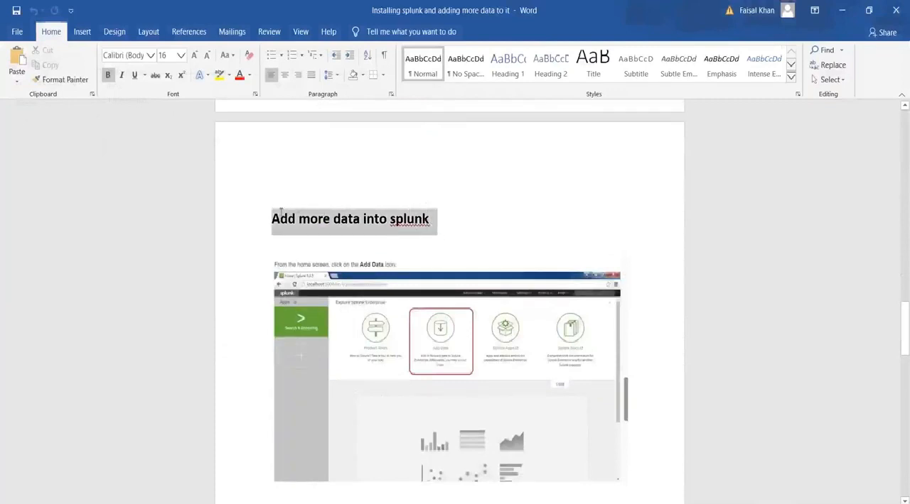
Switch back to Splunk in the browser and start adding data by uploading files from the computer.
key(alt+Tab)
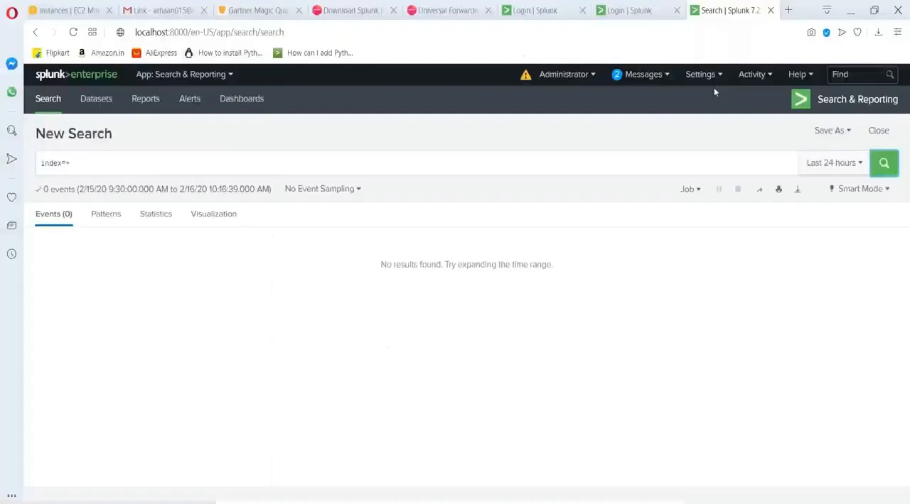
click(711, 75)
click(567, 140)
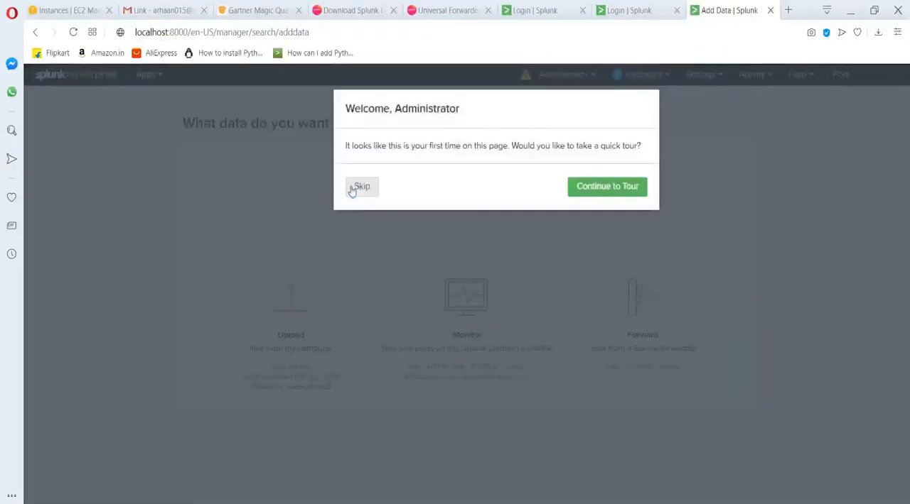
click(352, 190)
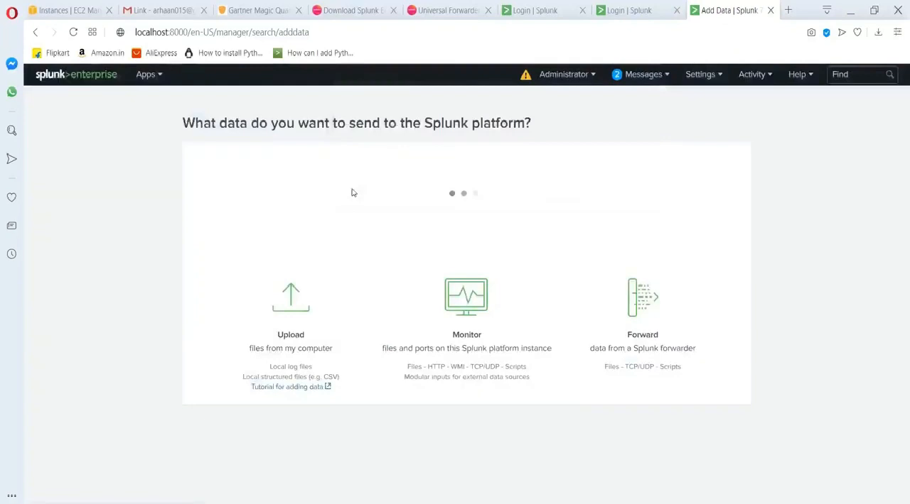
scroll(266, 372, down, 1)
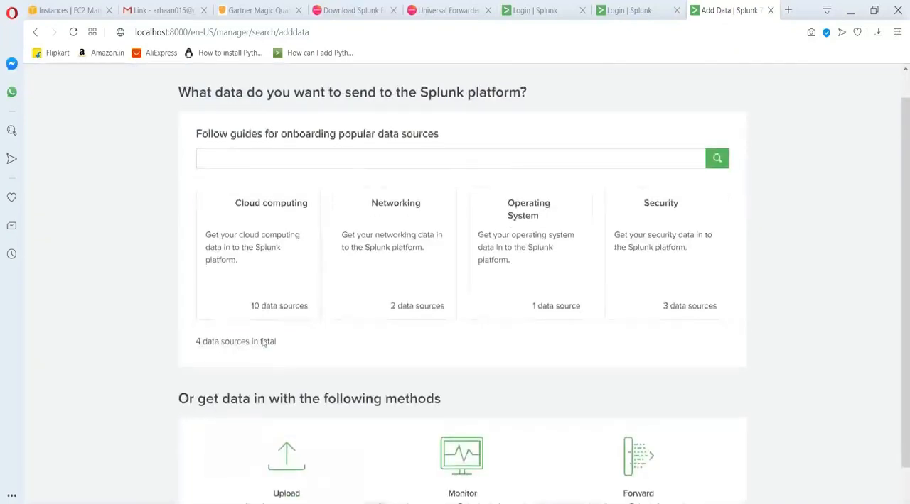
scroll(263, 343, down, 1)
click(297, 419)
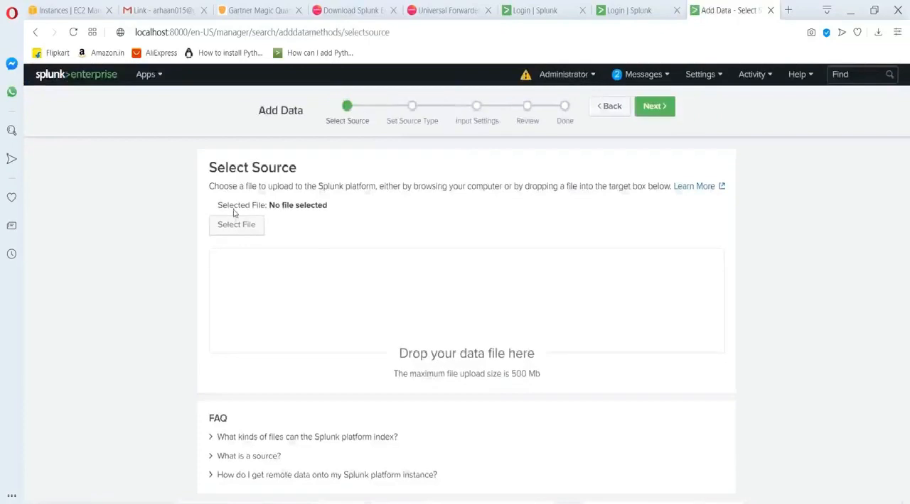
Choose products.csv from the "Data to be uploaded into splunk" folder as the source and proceed to the source type settings.
click(239, 233)
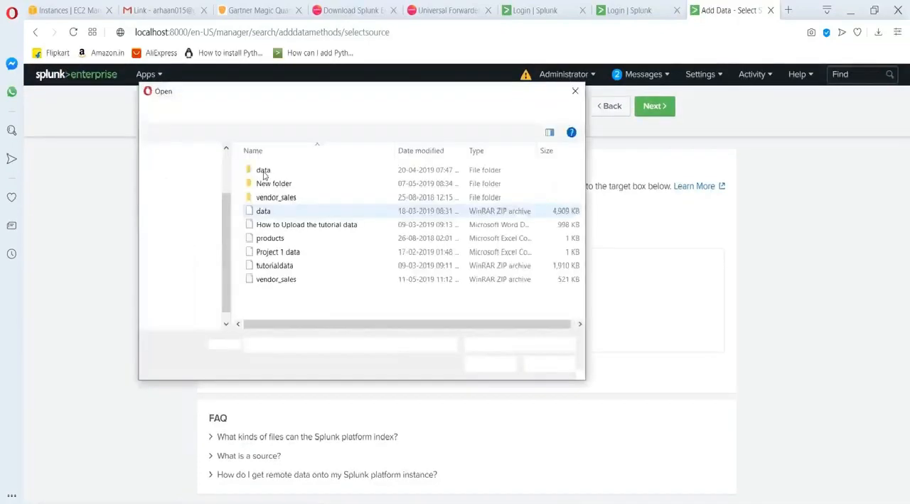
click(272, 239)
click(490, 364)
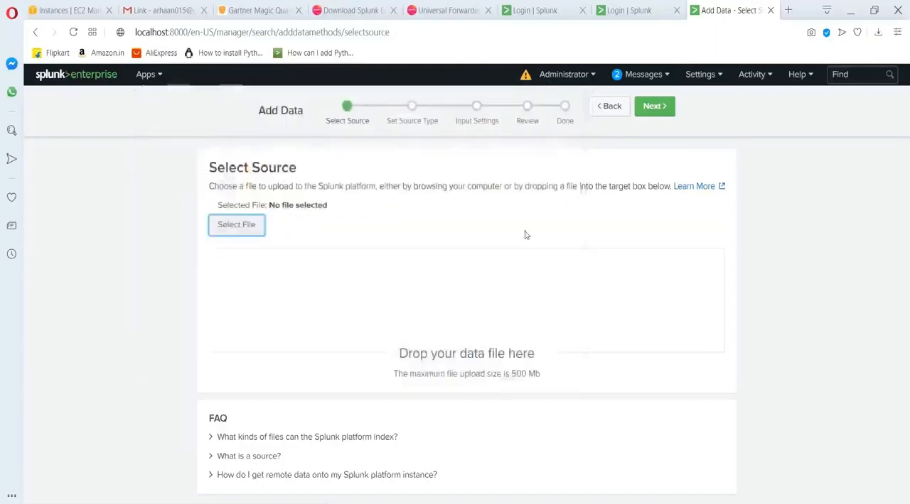
click(657, 110)
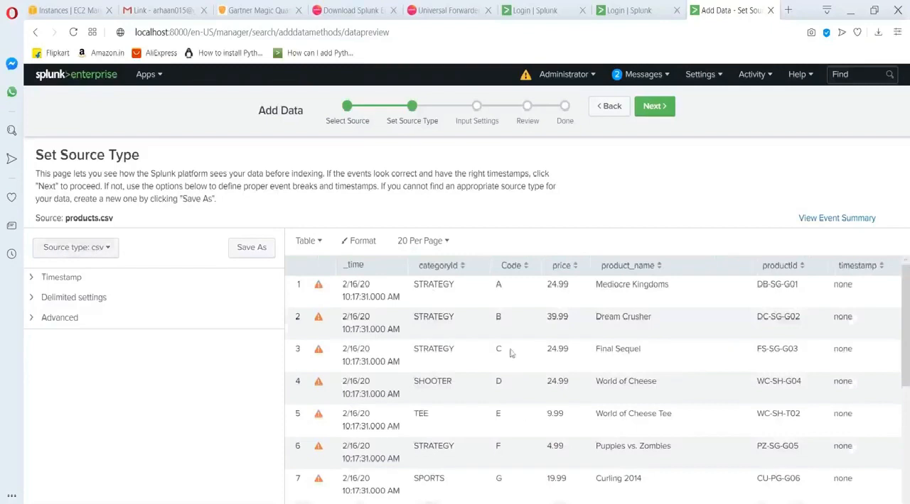
Accept the csv source type, constant host value and Default index, and submit the products.csv upload.
click(653, 108)
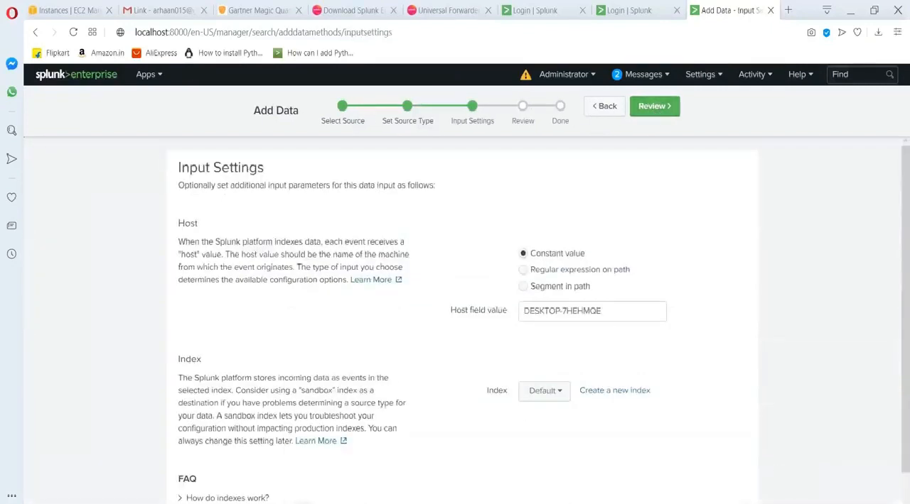
click(667, 112)
click(656, 108)
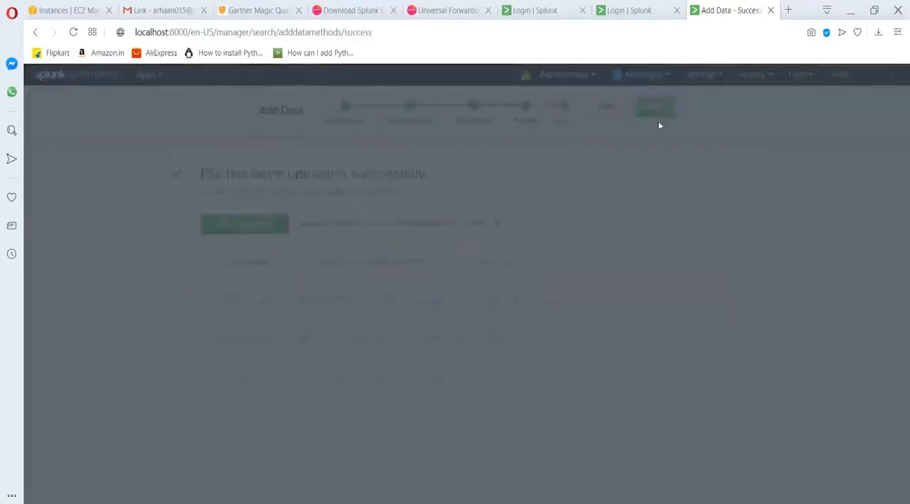
Start searching the uploaded products.csv data and look through its events and extracted fields.
click(231, 225)
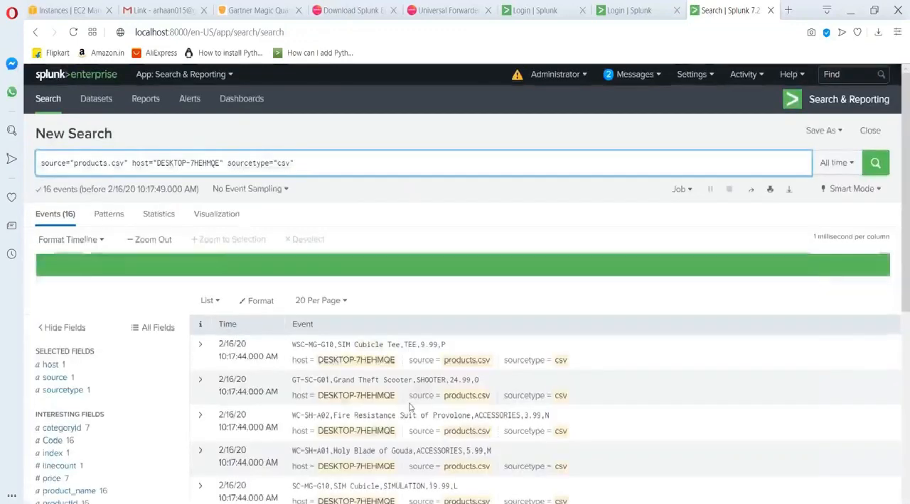
scroll(408, 352, down, 3)
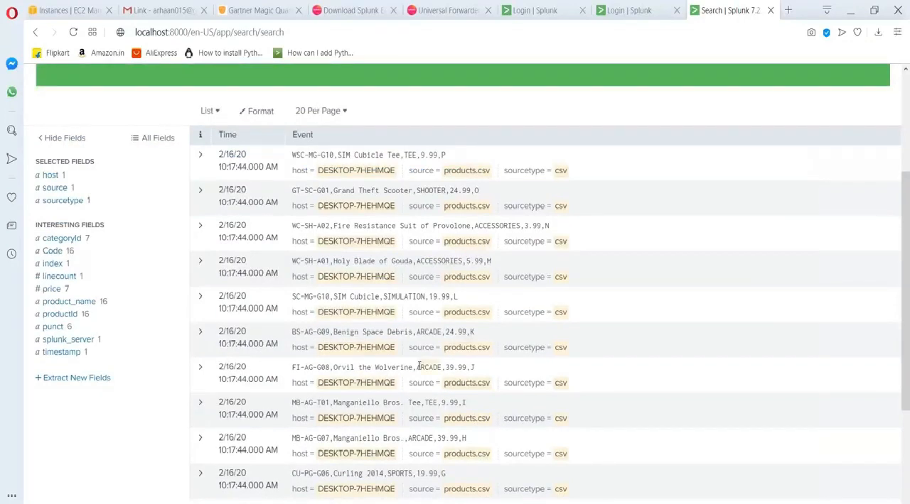
scroll(420, 366, down, 3)
scroll(384, 254, up, 5)
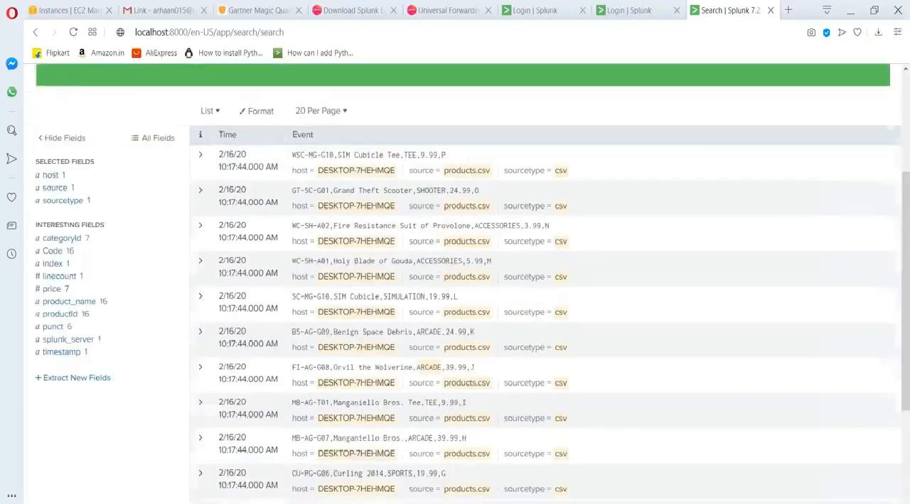
scroll(384, 253, down, 1)
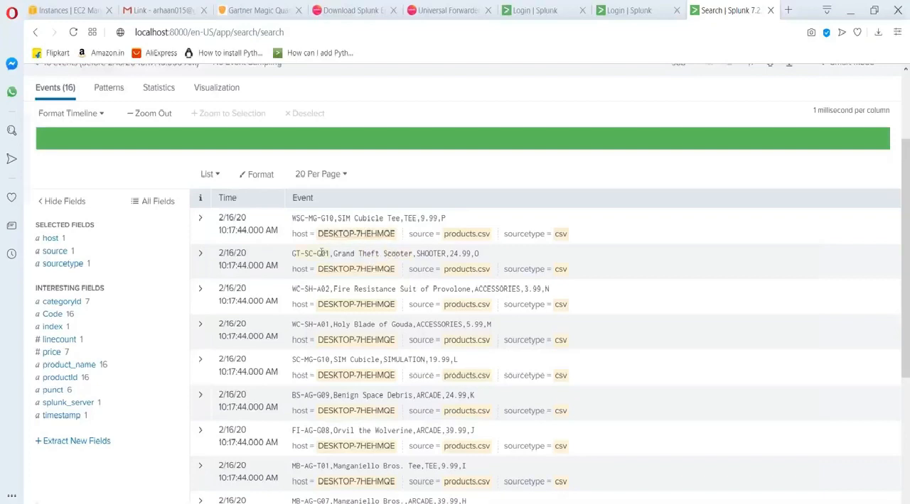
scroll(329, 256, up, 3)
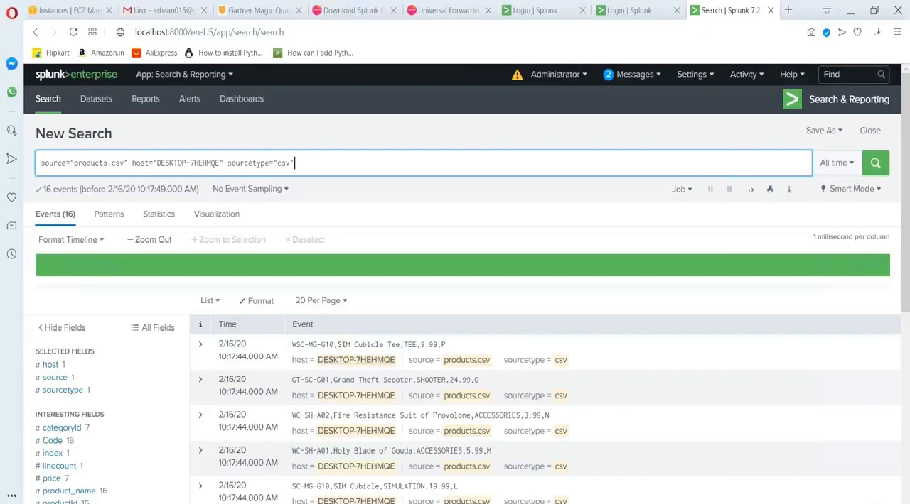
View Splunk's Data inputs page and the All configurations list in the settings.
click(694, 78)
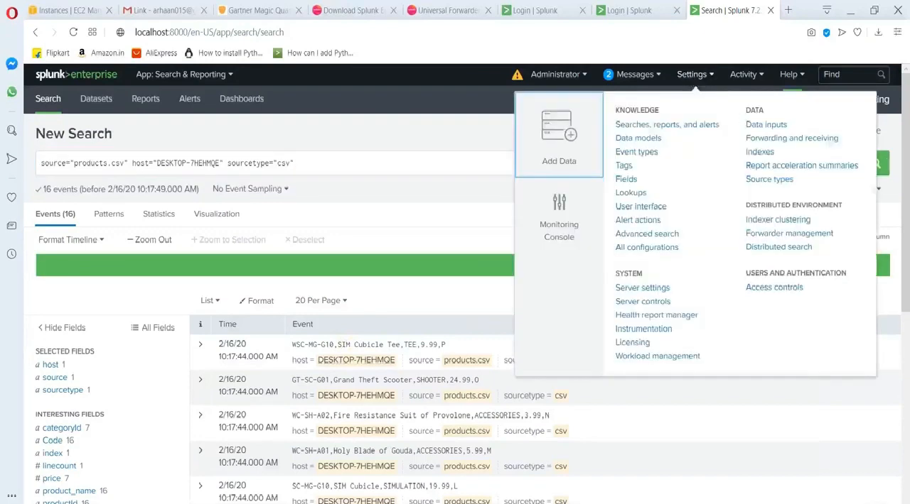
click(765, 125)
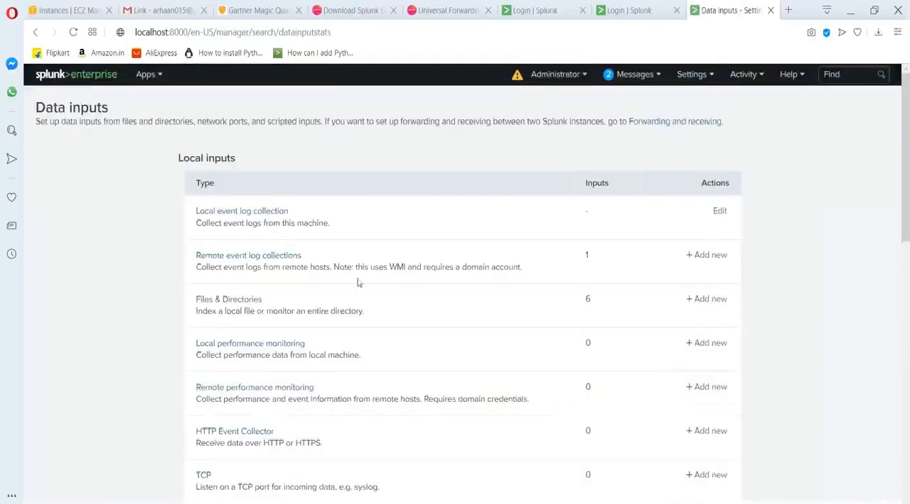
click(697, 74)
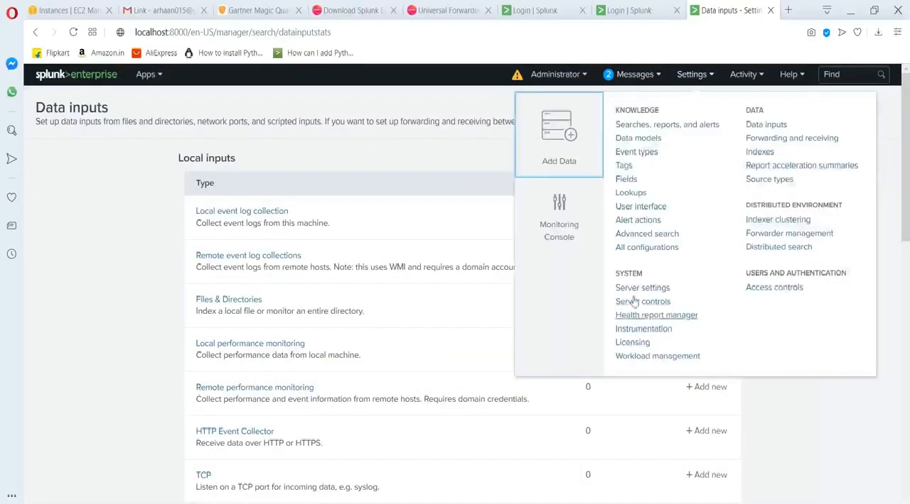
click(639, 249)
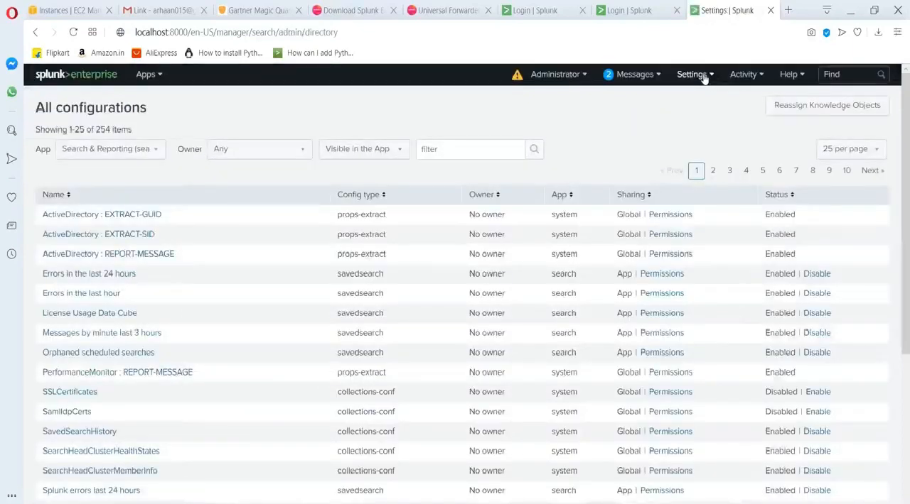
Open the Source types settings and look through the list of predefined source types.
click(691, 75)
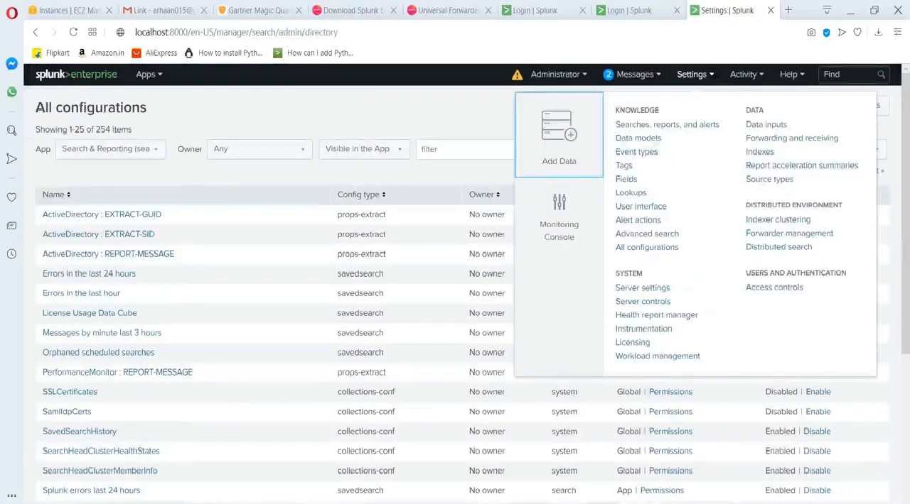
click(754, 182)
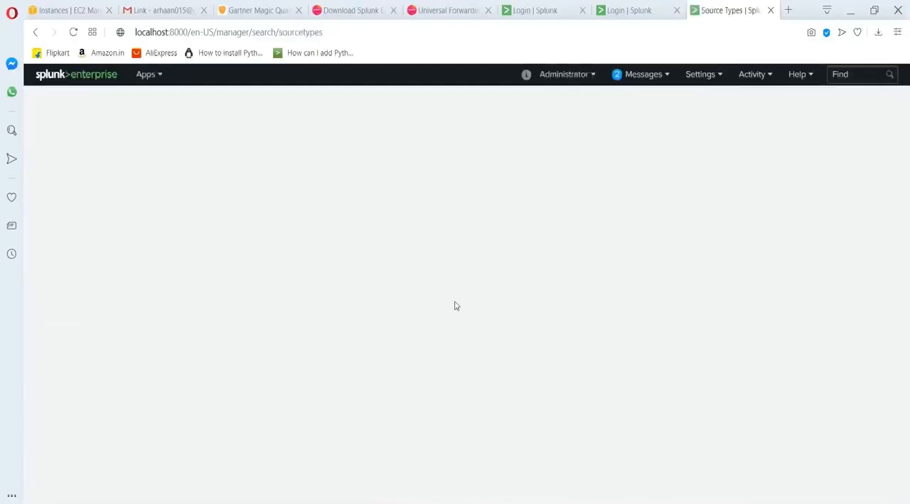
scroll(159, 286, down, 2)
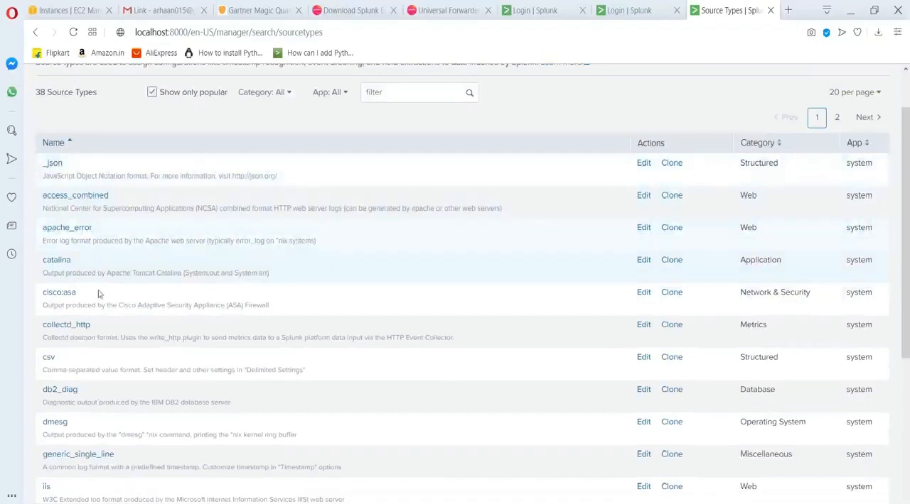
scroll(100, 274, down, 4)
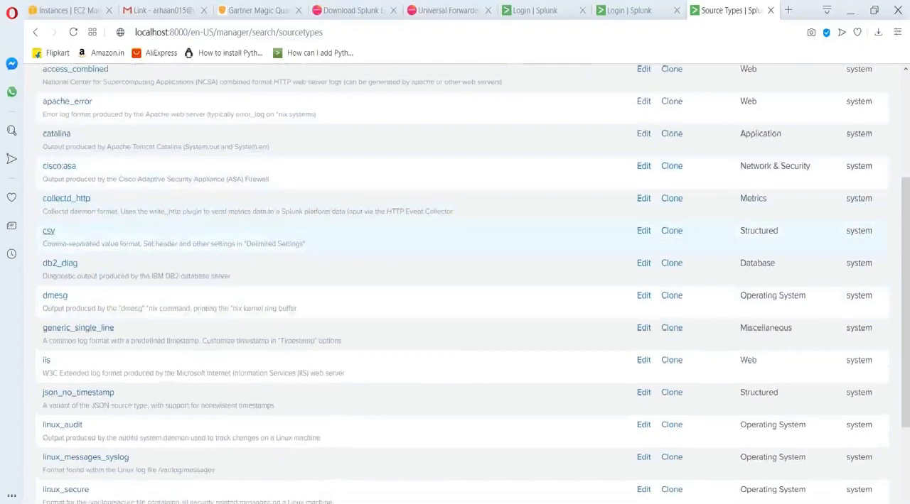
scroll(112, 346, down, 5)
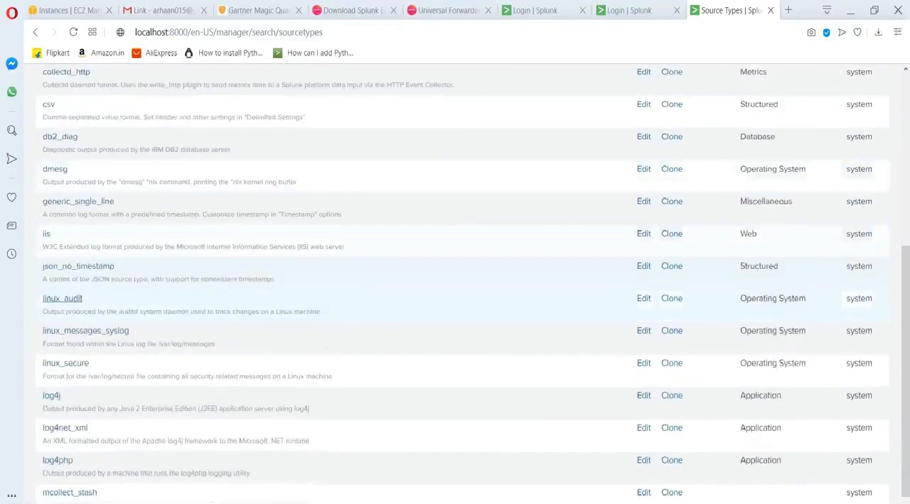
Show 100 source types per page and look through the full list of popular source types.
scroll(111, 346, up, 11)
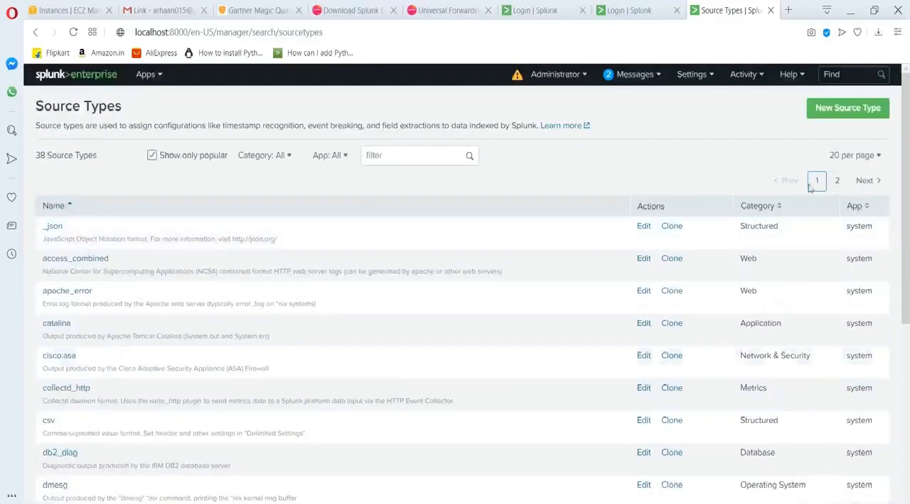
click(823, 155)
click(832, 230)
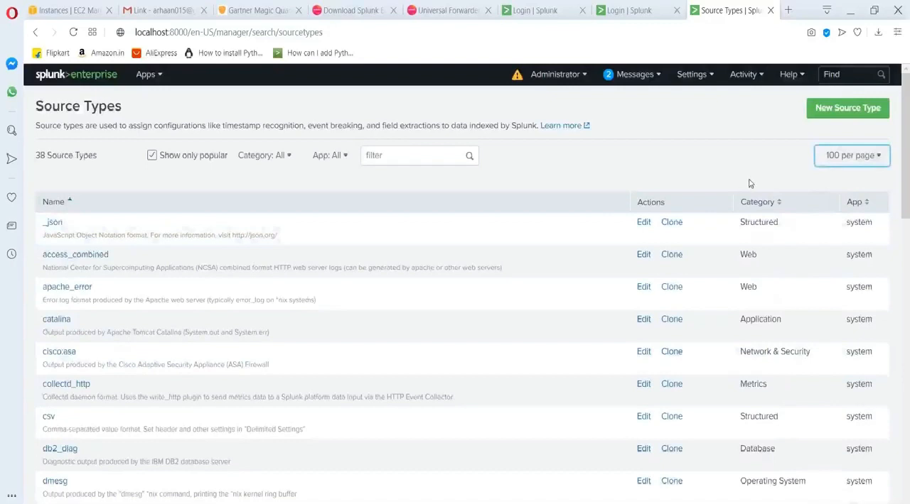
scroll(165, 273, down, 13)
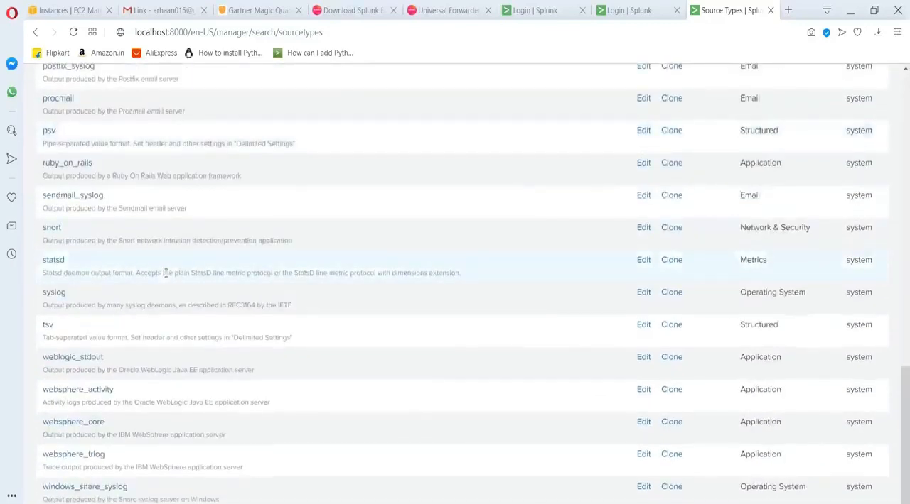
scroll(149, 218, up, 15)
scroll(151, 218, down, 8)
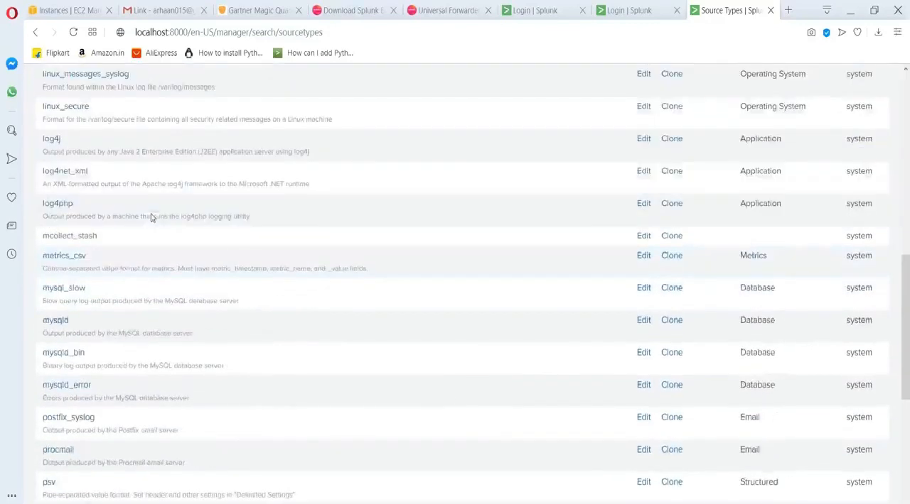
scroll(151, 218, down, 5)
scroll(149, 221, up, 12)
scroll(144, 226, down, 7)
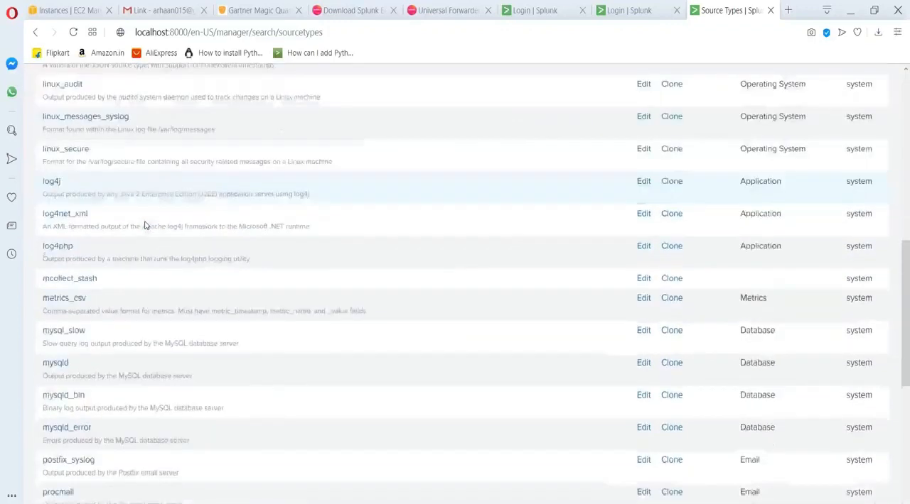
scroll(144, 226, down, 5)
scroll(149, 213, up, 12)
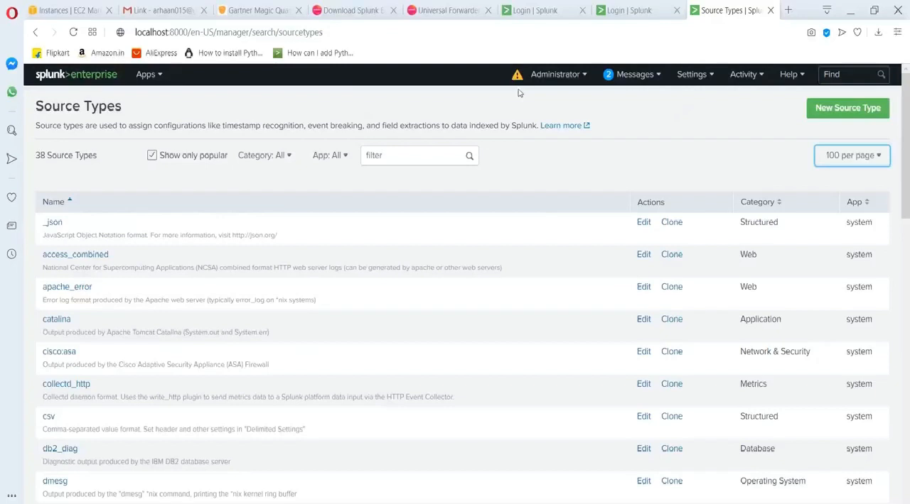
Open the Datasets page of the Search & Reporting app, dismiss its introduction, and look through the listed datasets.
click(160, 75)
click(137, 96)
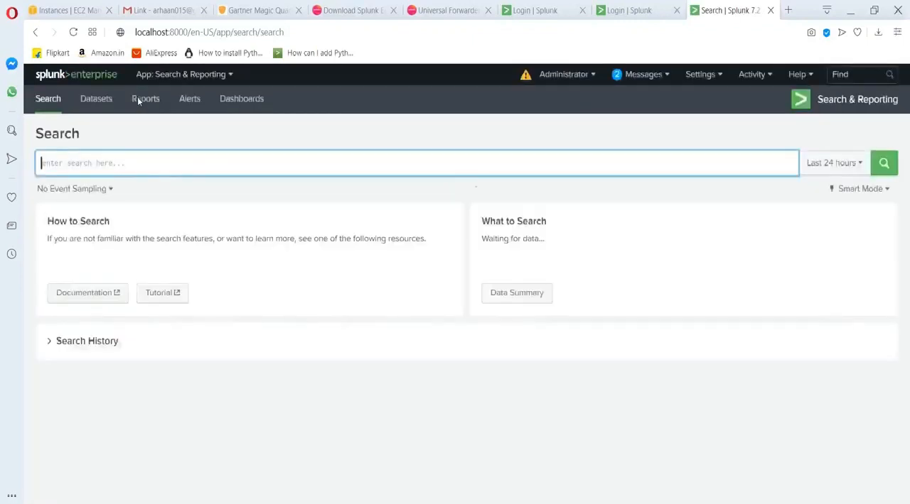
click(87, 106)
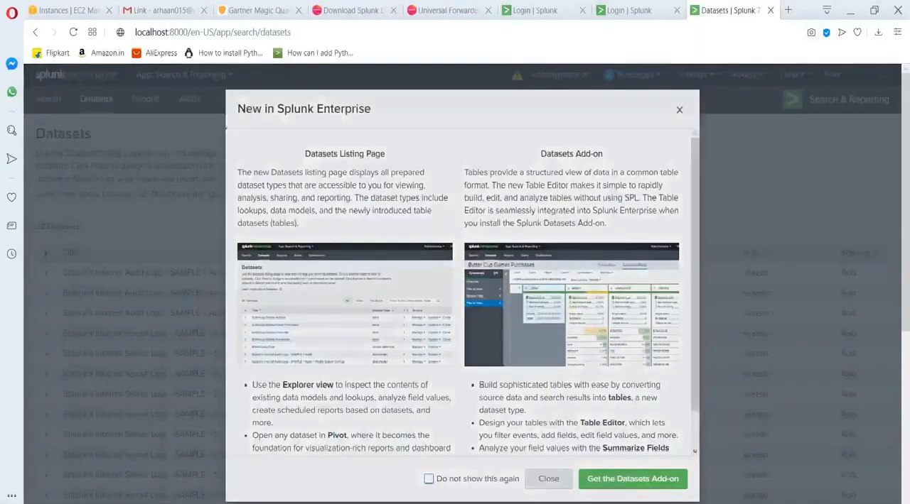
click(547, 478)
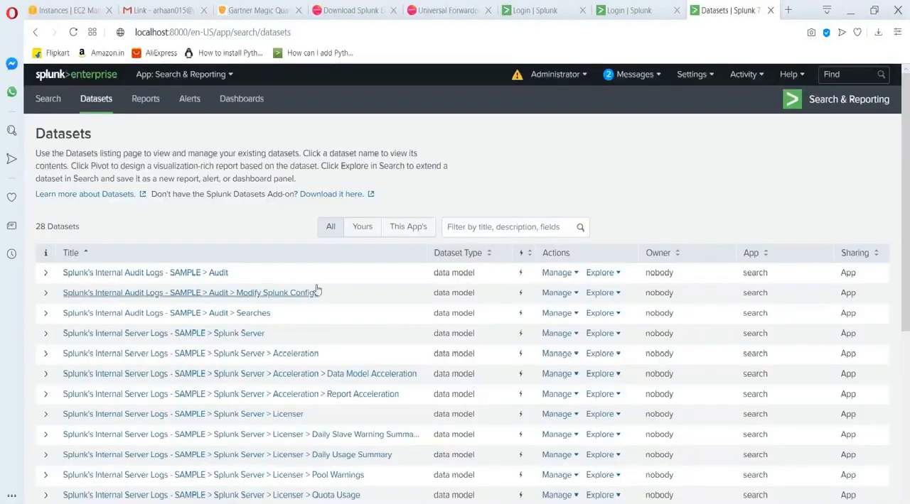
scroll(317, 290, down, 1)
scroll(317, 290, down, 5)
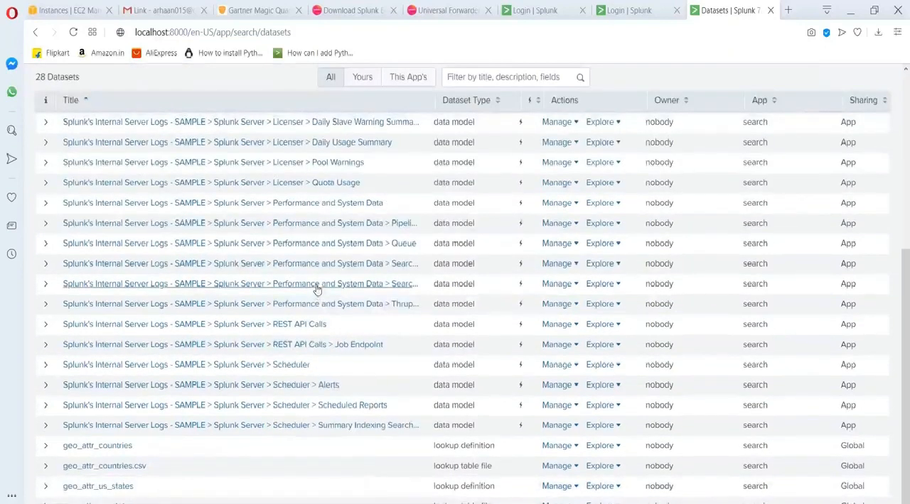
scroll(317, 290, up, 1)
scroll(317, 290, up, 4)
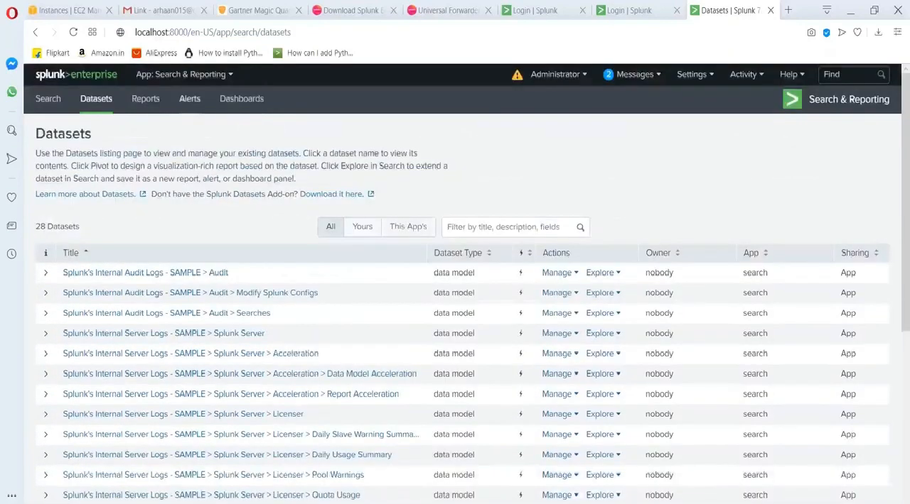
View the Alerts page, return to the Search page, and enter the placeholder search text slkdjaslkdjsalkdjasdkl.
click(694, 75)
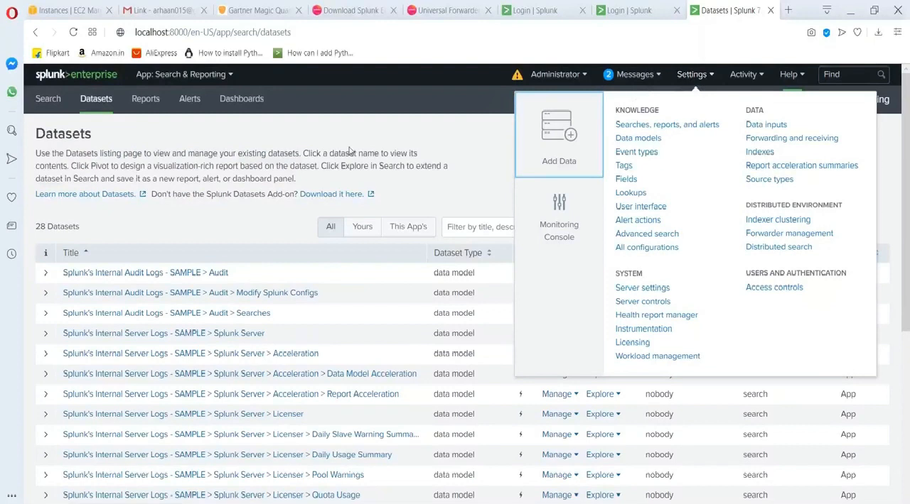
click(320, 153)
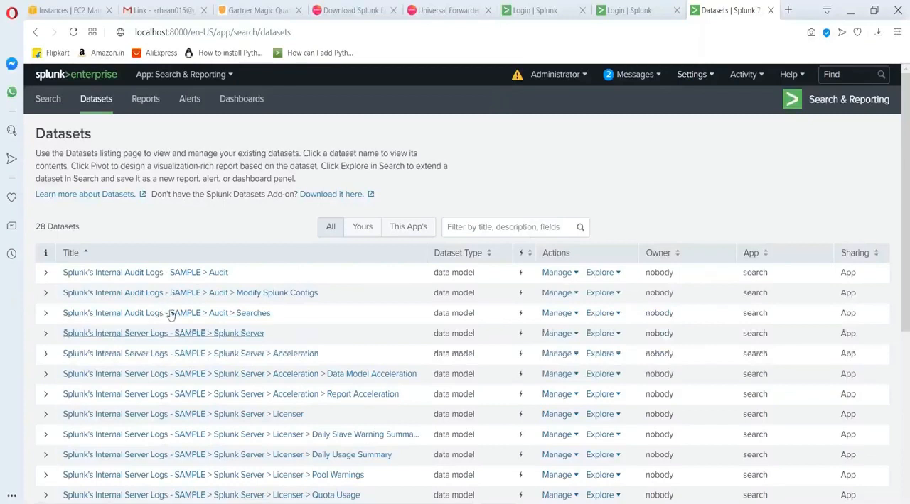
click(46, 103)
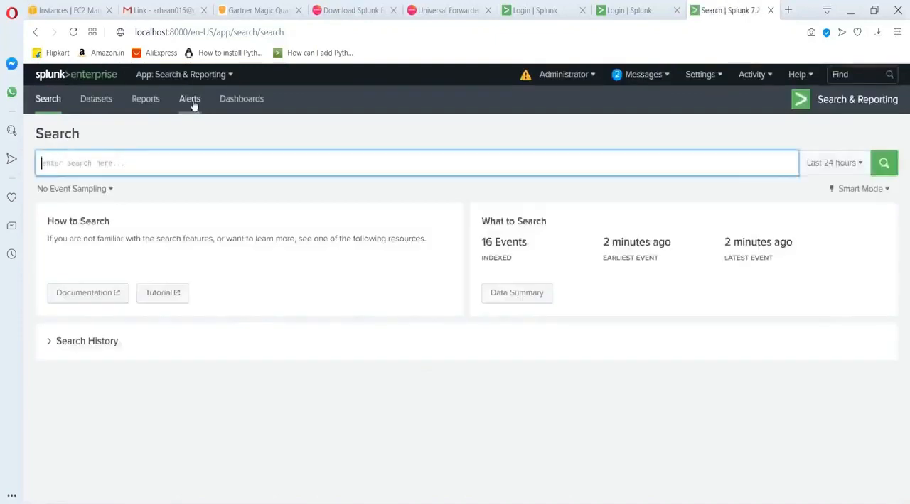
click(195, 106)
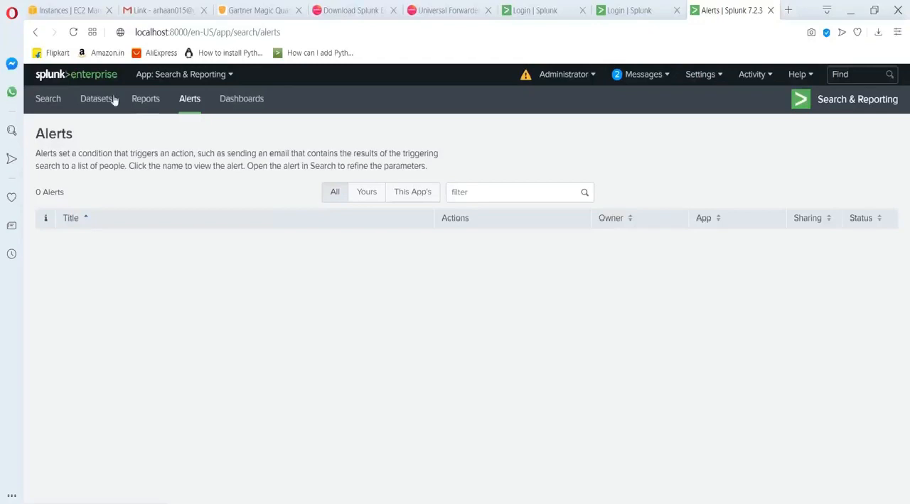
click(44, 101)
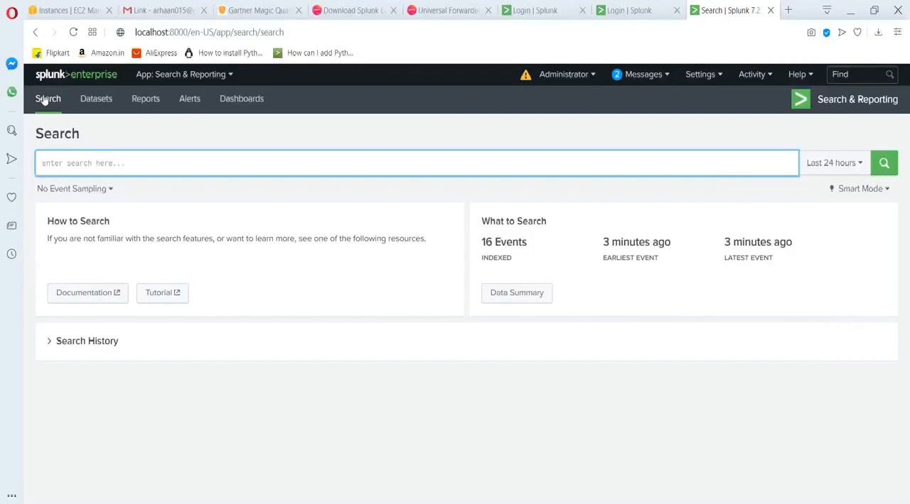
text(slkdjaslkdjsalkdjasdkl)
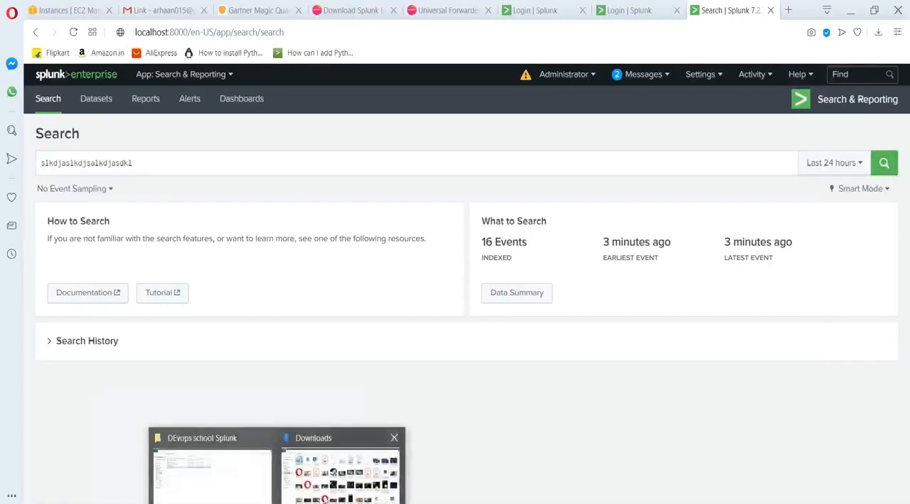
Open the splunk F1_m13_alerts presentation from the DEvops school Splunk folder, read the Creating Alerts lab, and switch back to Splunk.
click(206, 473)
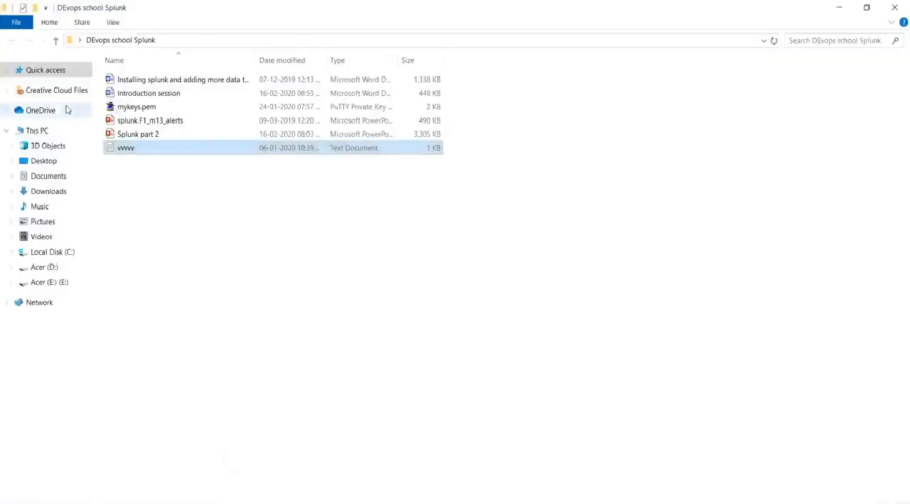
click(171, 121)
double_click(172, 121)
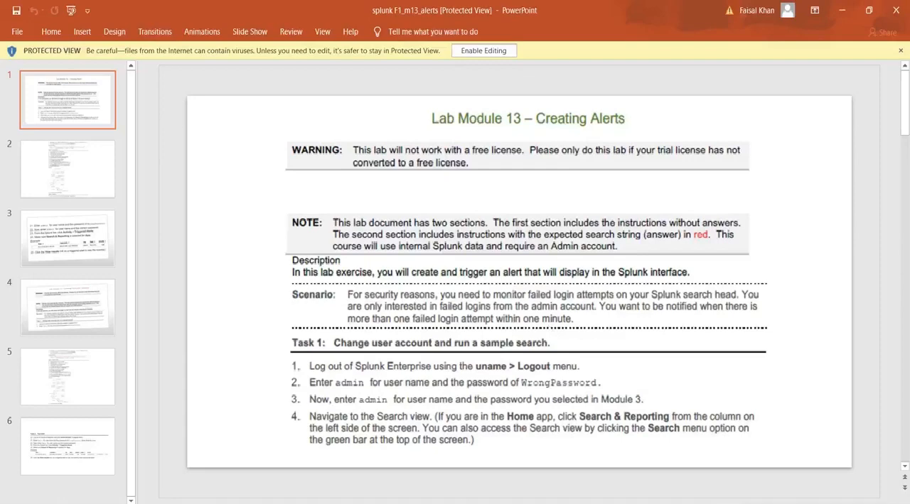
key(alt+Tab)
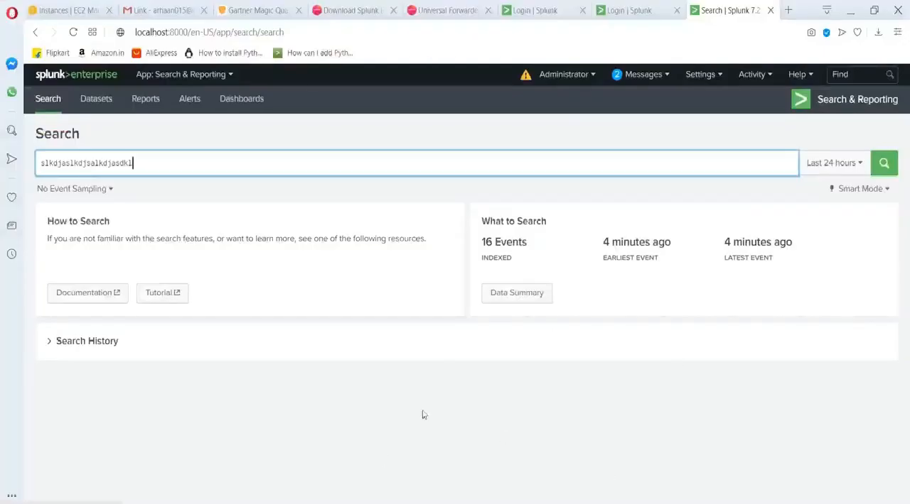
Log out of Splunk Enterprise and start replacing the login username with admin.
click(700, 74)
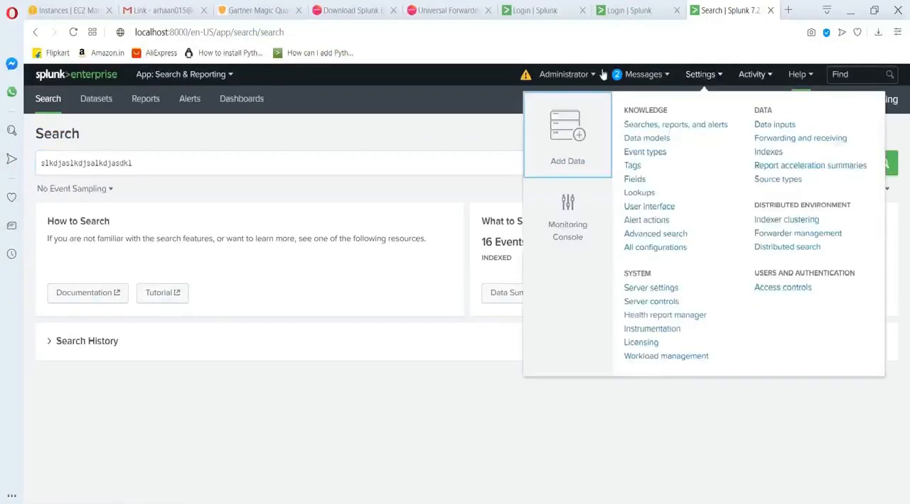
click(576, 78)
click(567, 140)
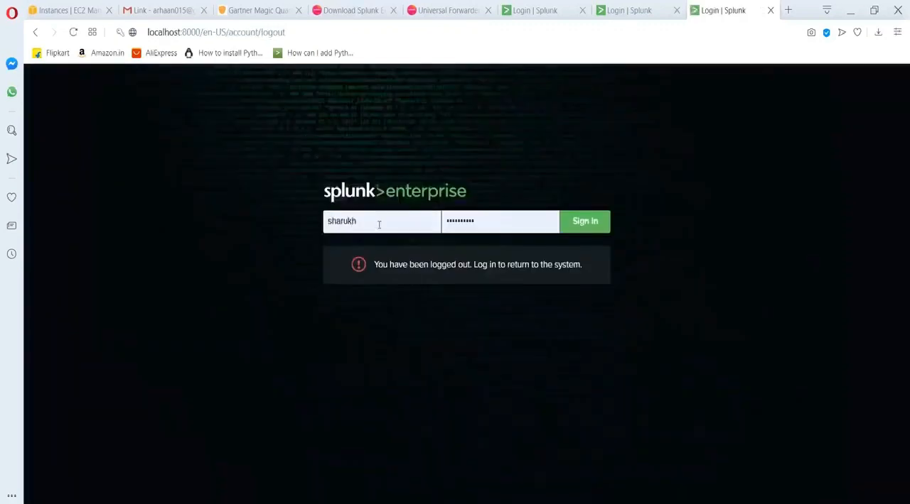
double_click(378, 224)
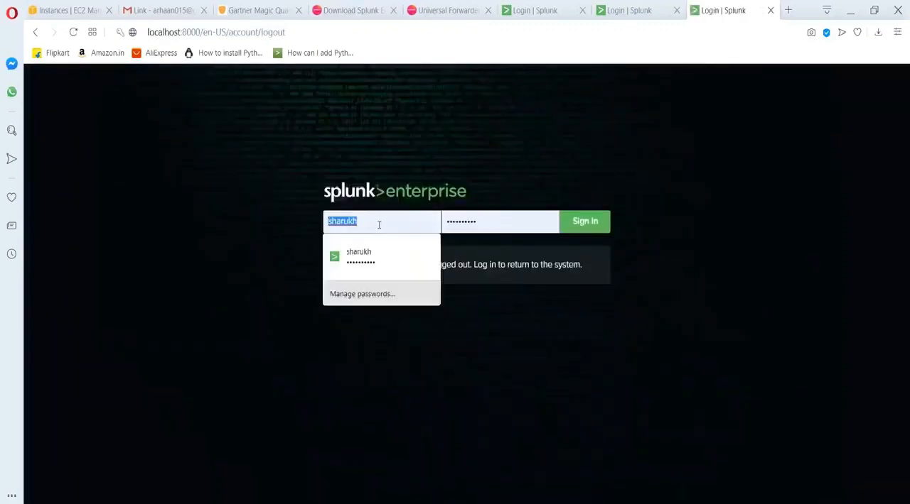
key(BackSpace)
text(admi)
key(BackSpace)
key(BackSpace)
key(BackSpace)
key(BackSpace)
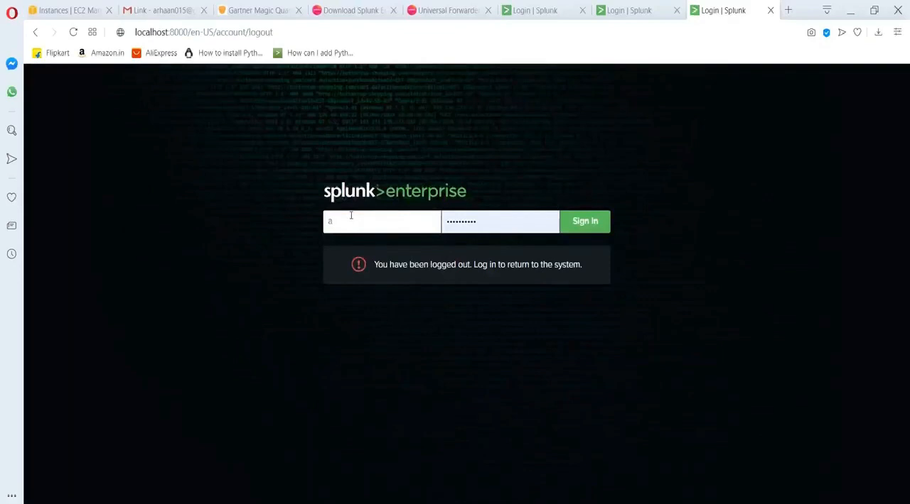
Sign in with the saved username and password and open the Search & Reporting app.
click(384, 268)
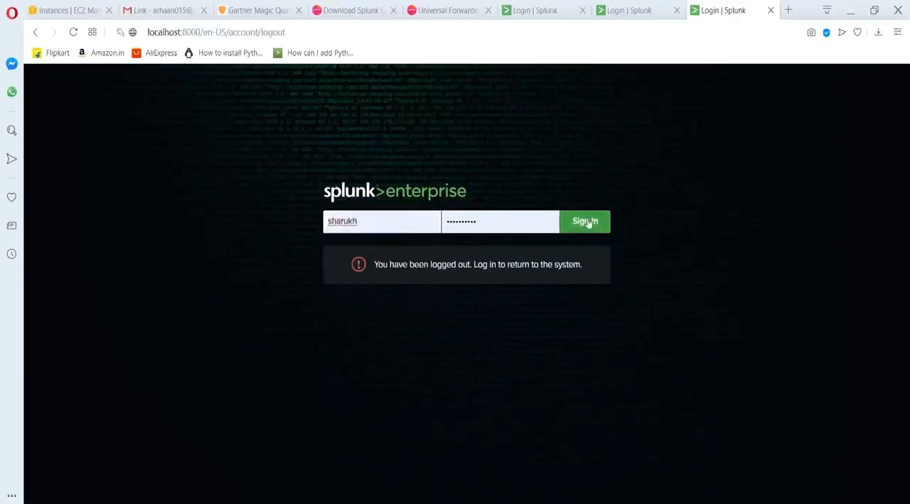
click(585, 222)
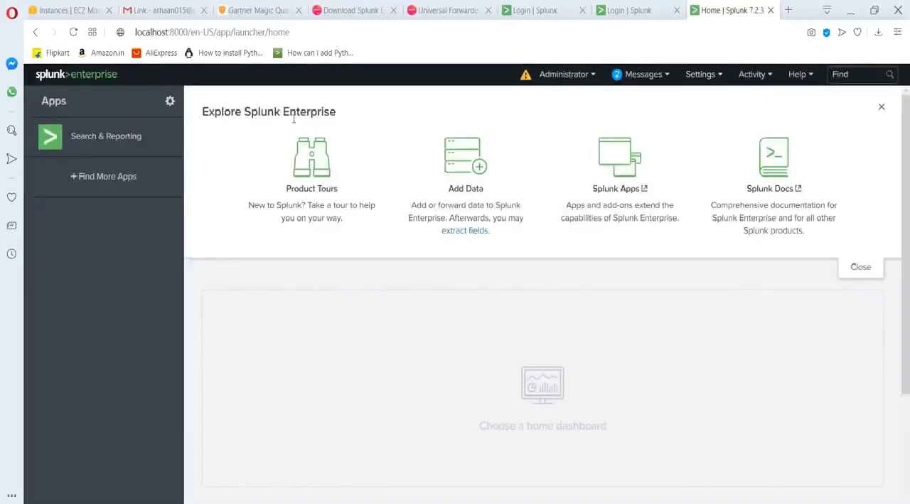
click(105, 142)
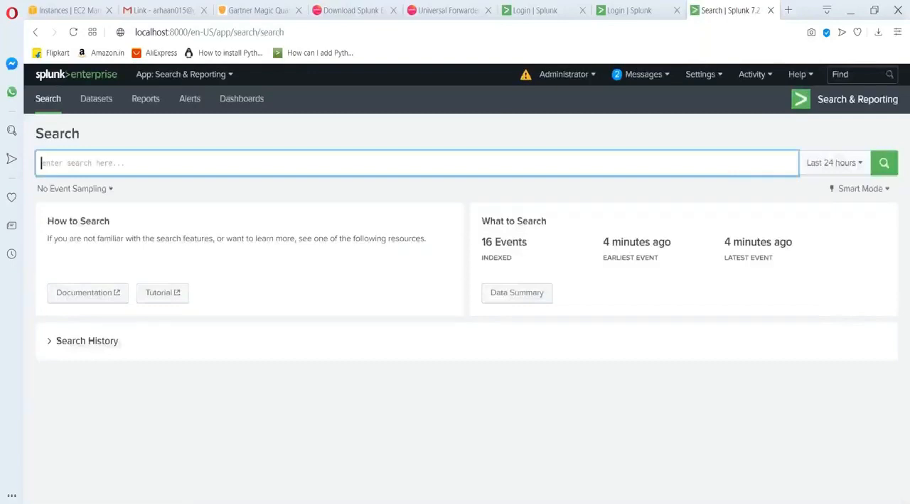
Log out of Splunk Enterprise and try to sign in with the username admin and the prefilled password.
click(564, 74)
click(553, 140)
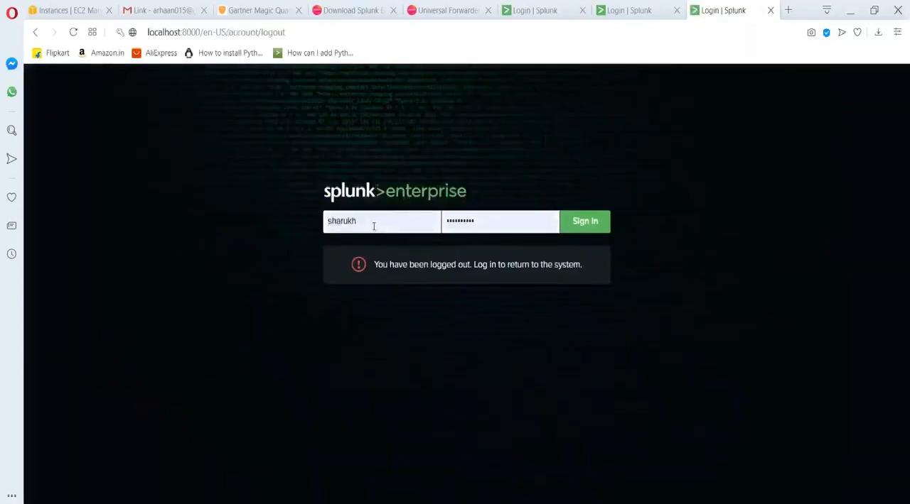
double_click(373, 225)
text(admin)
key(Return)
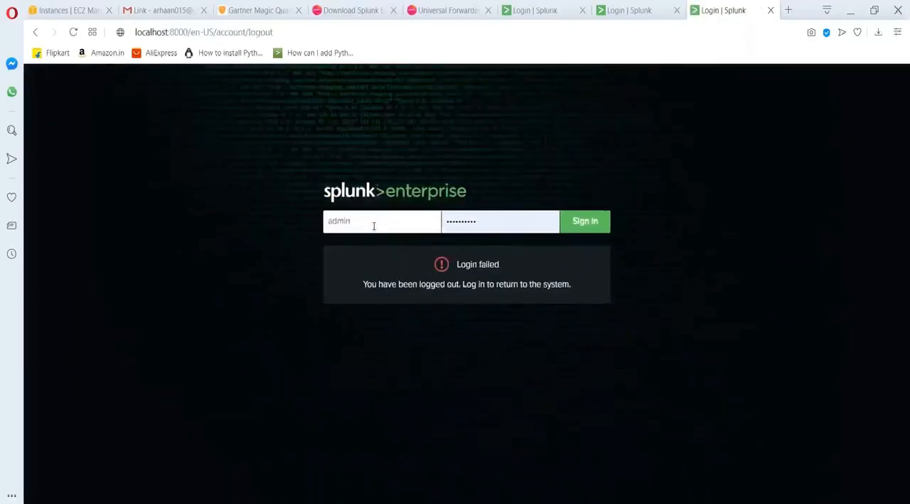
Restore the saved account's username and try to sign in with a different password.
click(373, 226)
double_click(373, 226)
text(sharukh)
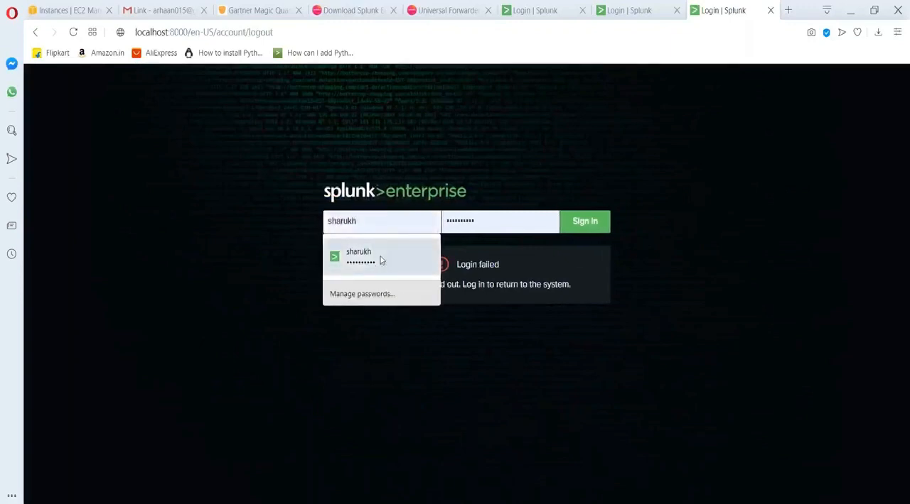
click(381, 258)
double_click(498, 217)
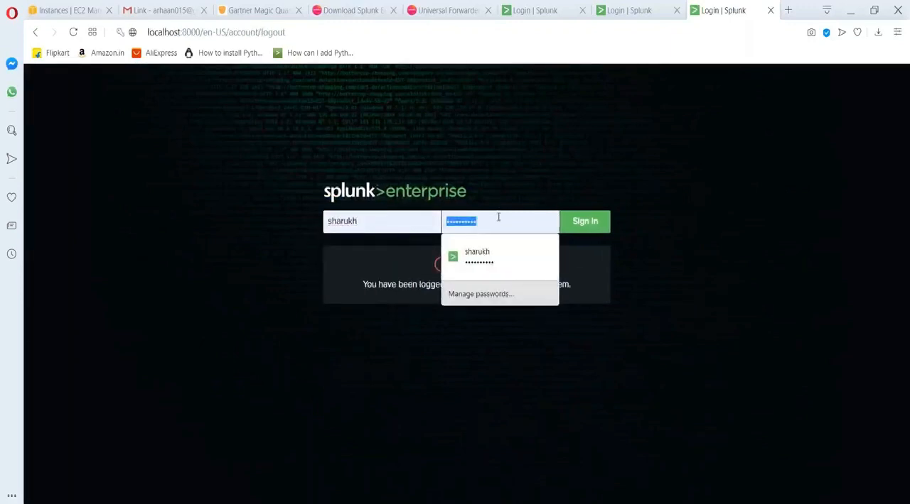
text(••)
key(Return)
Clear the entered password and sign in with the saved account password.
key(BackSpace)
key(BackSpace)
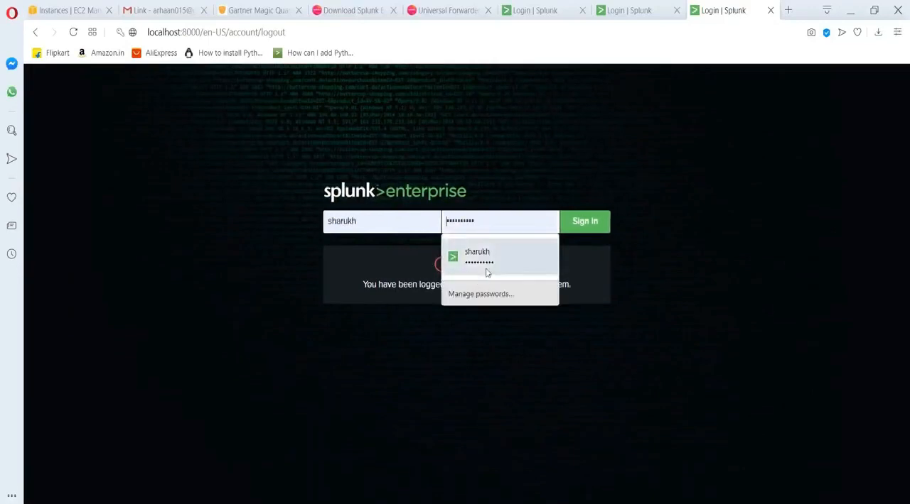
click(487, 269)
click(569, 229)
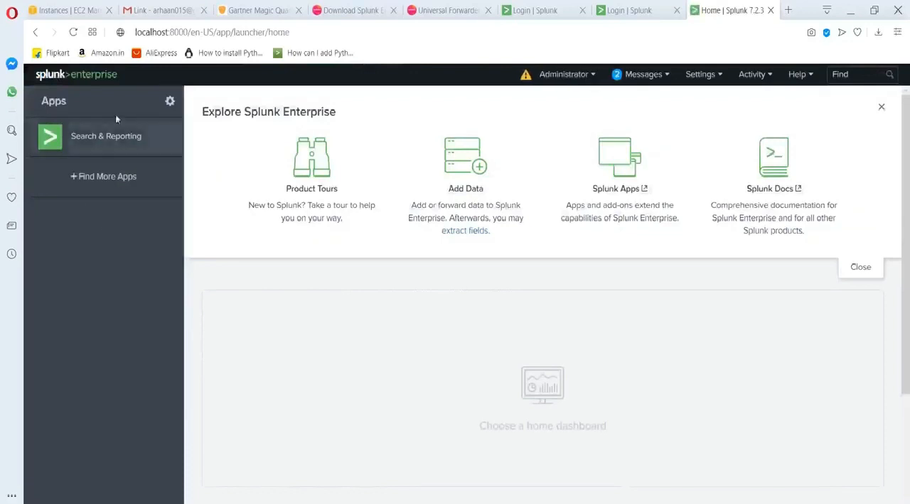
Open the Search & Reporting app and search for index="_audit".
click(106, 135)
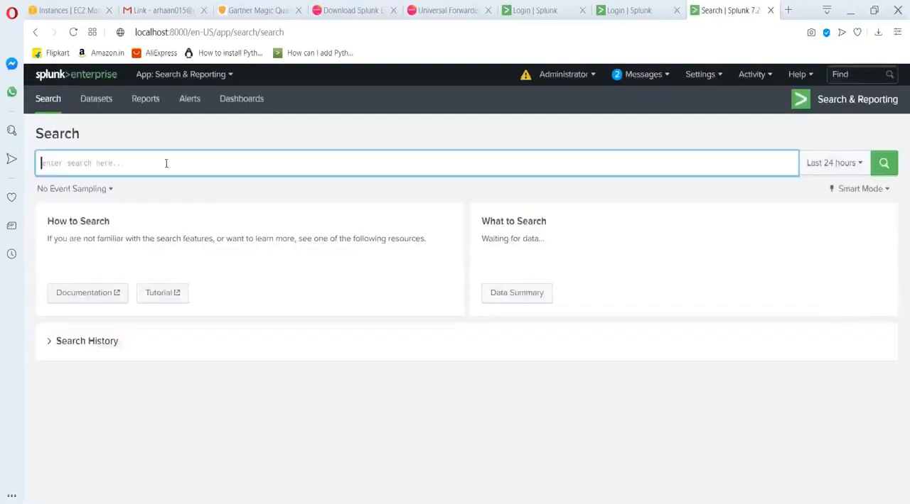
text(index=)
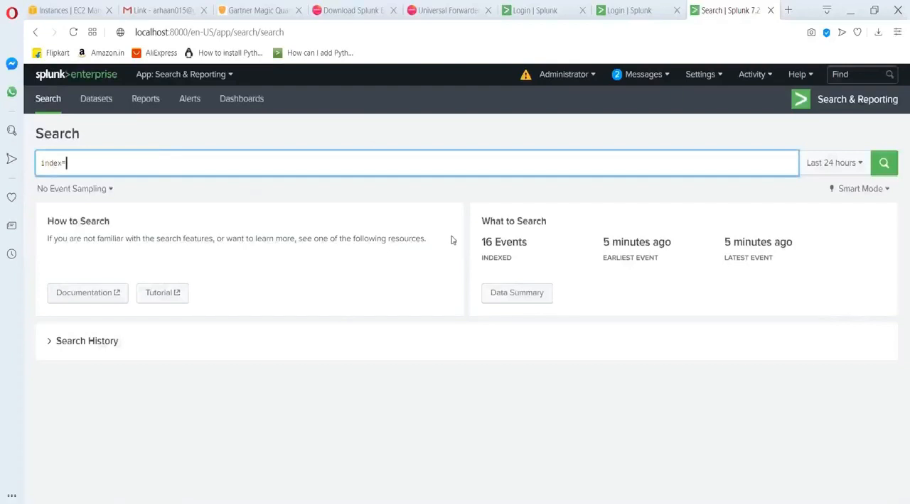
text(_)
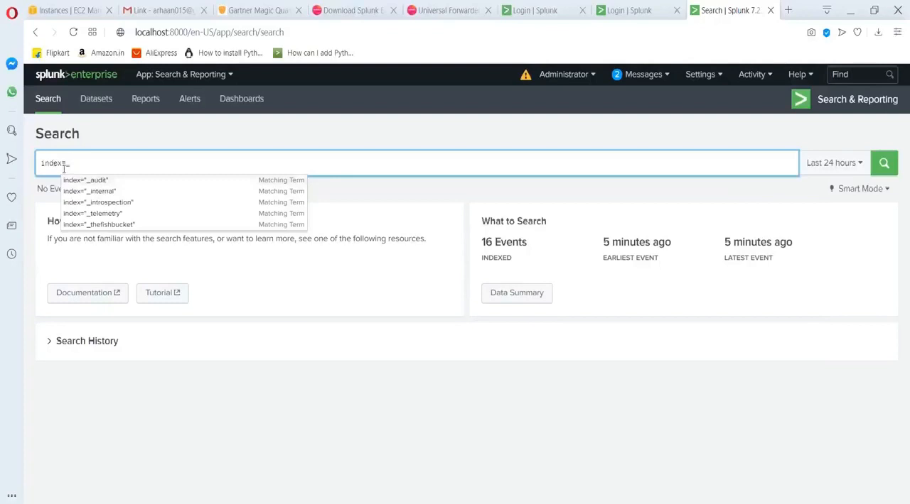
click(88, 183)
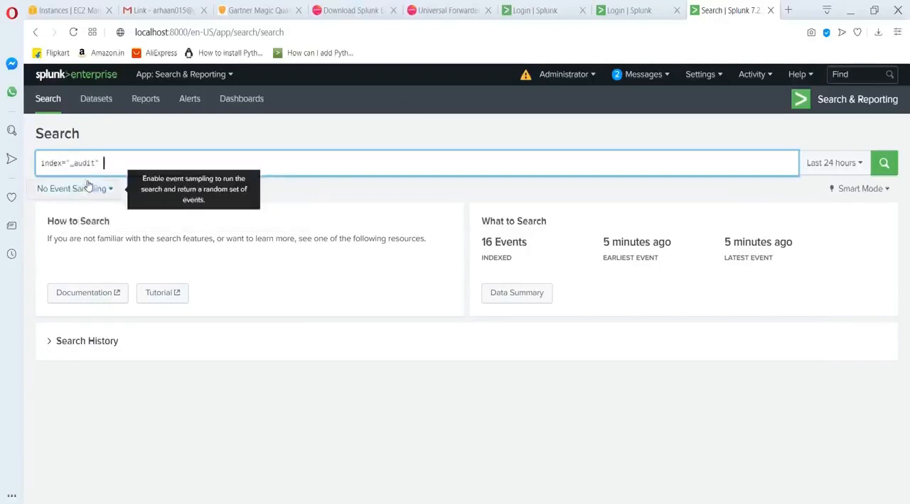
click(889, 169)
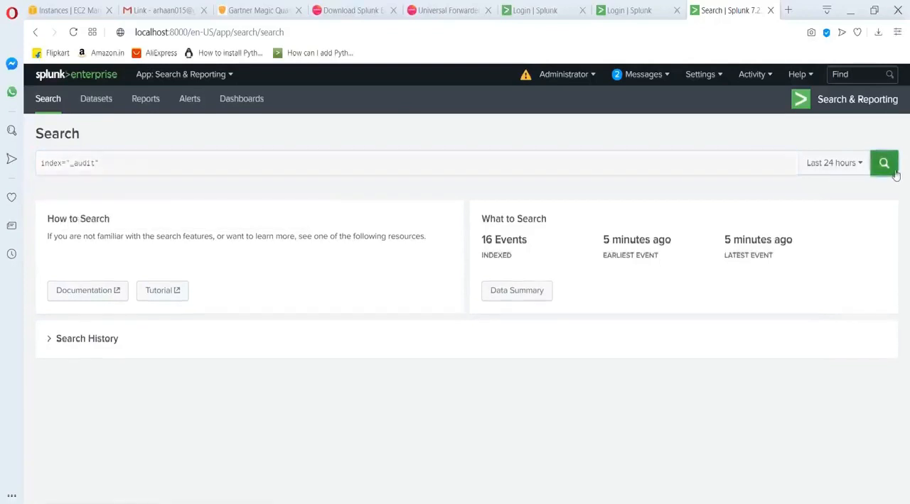
Limit the _audit search to the last 15 minutes and look through the listed events.
click(819, 166)
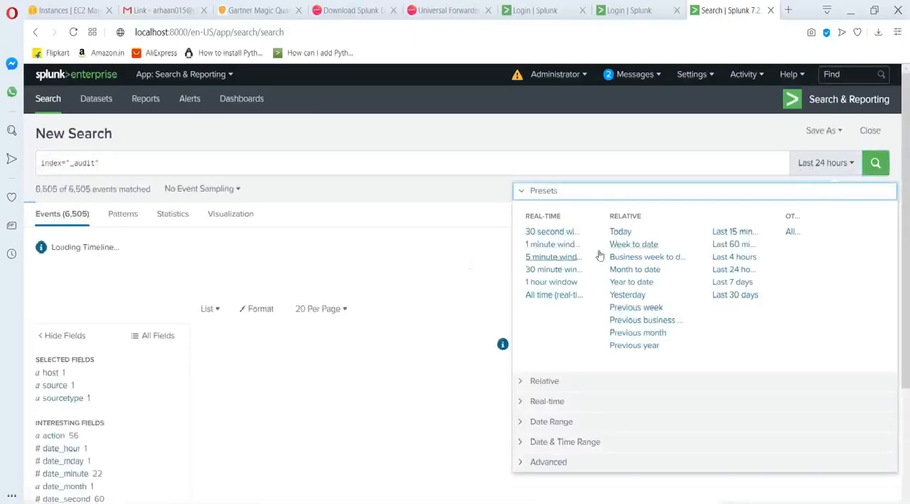
click(734, 231)
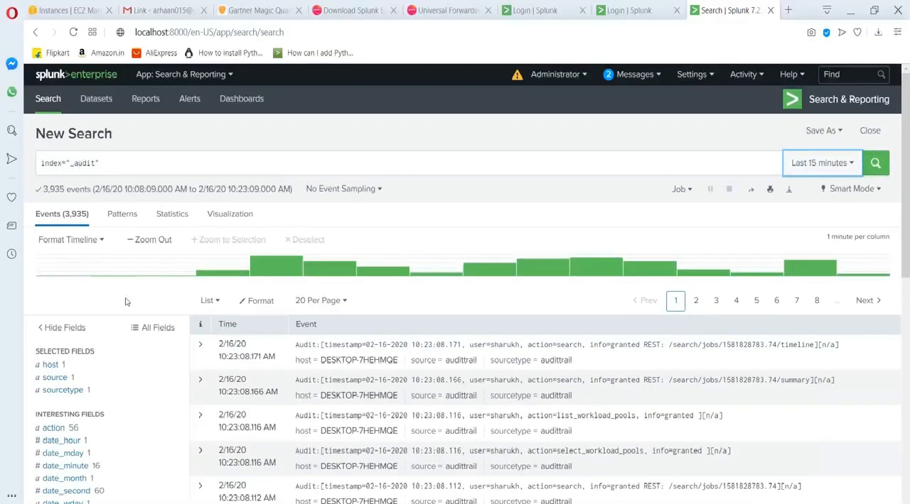
scroll(518, 325, down, 1)
scroll(589, 316, down, 2)
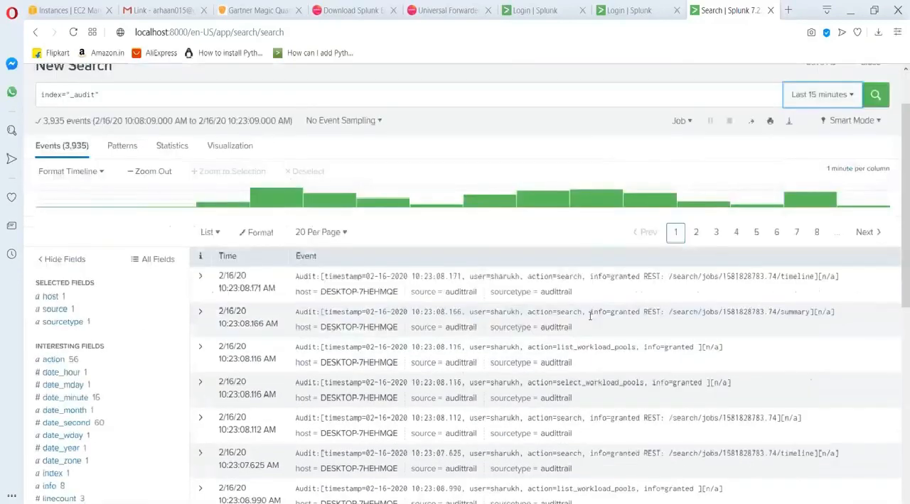
scroll(589, 316, down, 5)
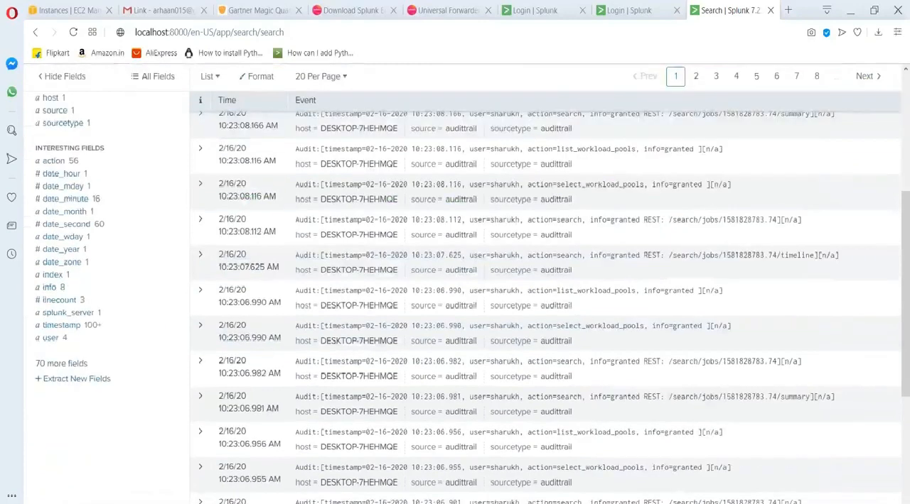
scroll(608, 368, down, 4)
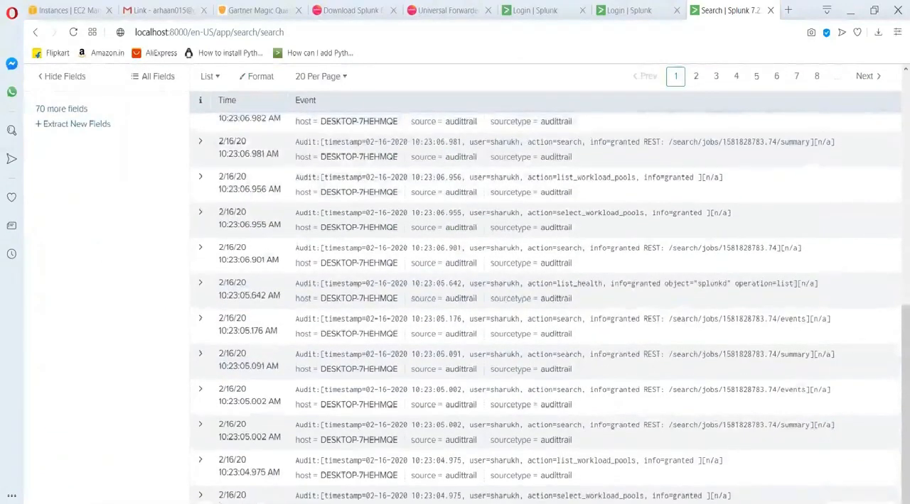
Filter the _audit search by the term fail, broaden it to fail*, and review the matching events.
scroll(607, 368, up, 11)
click(159, 156)
text(fail)
key(Return)
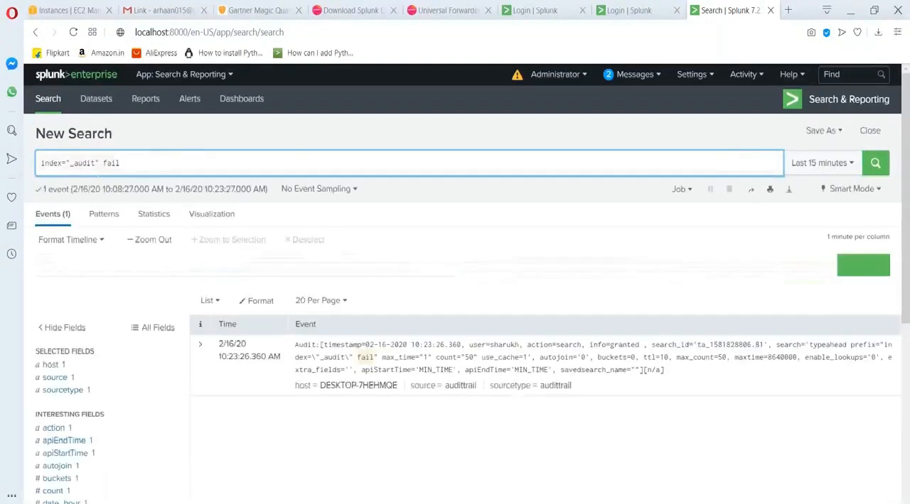
text(*)
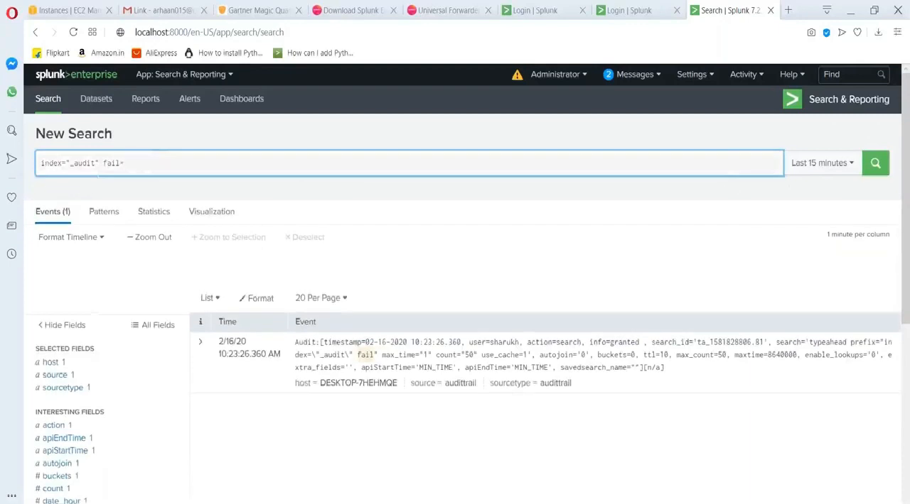
key(Return)
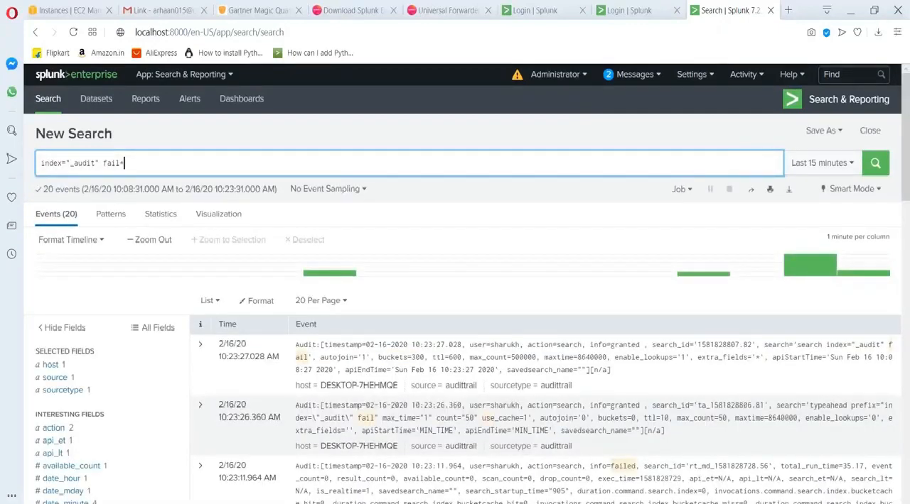
scroll(488, 415, down, 1)
scroll(572, 352, down, 3)
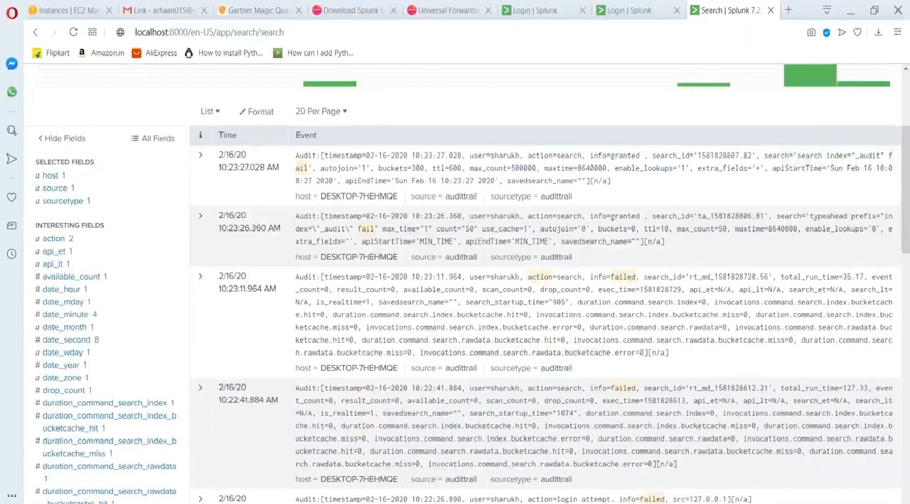
scroll(540, 278, up, 3)
Switch to the alerts lab in PowerPoint and read the task instructions and the solution search on slide 5.
key(alt+Tab)
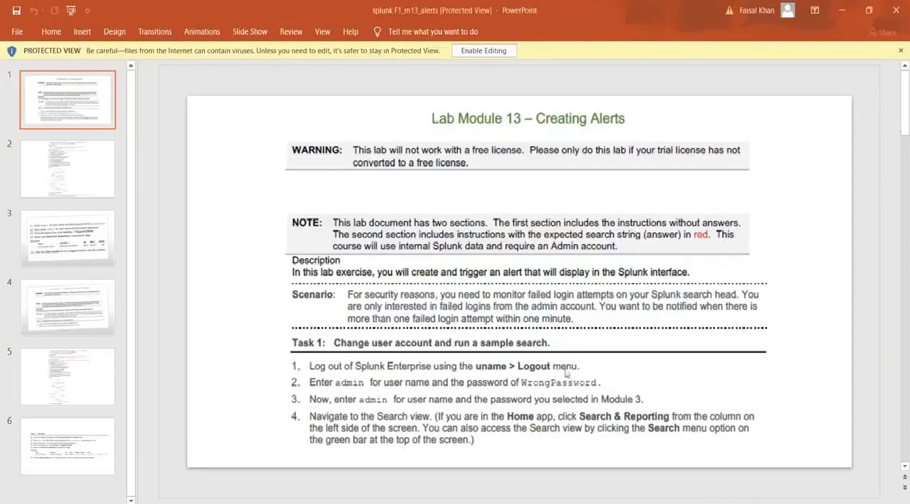
click(61, 329)
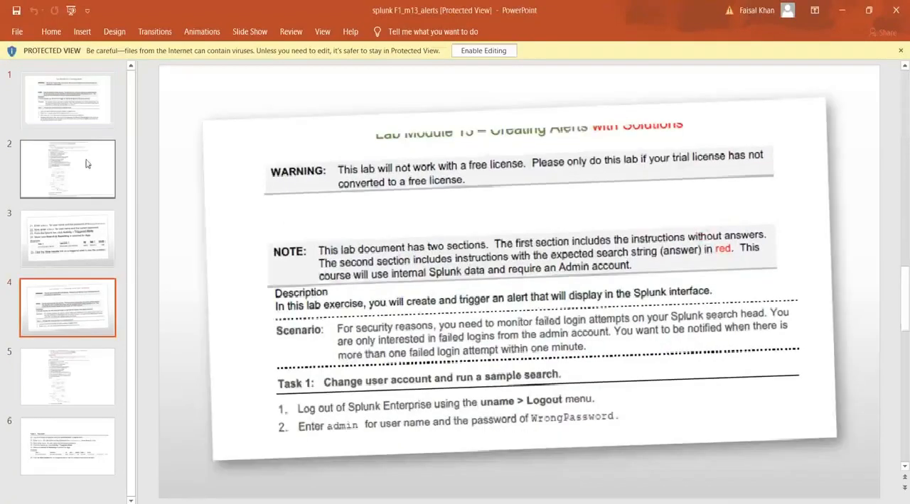
click(81, 103)
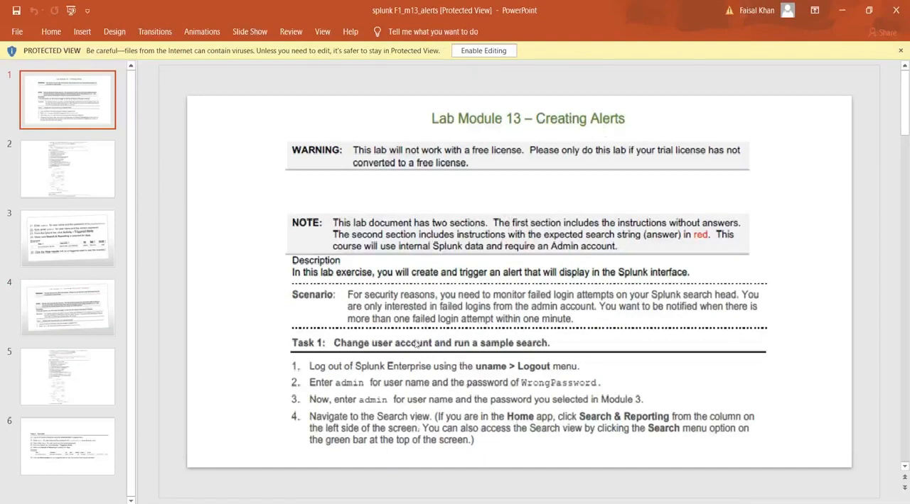
click(80, 197)
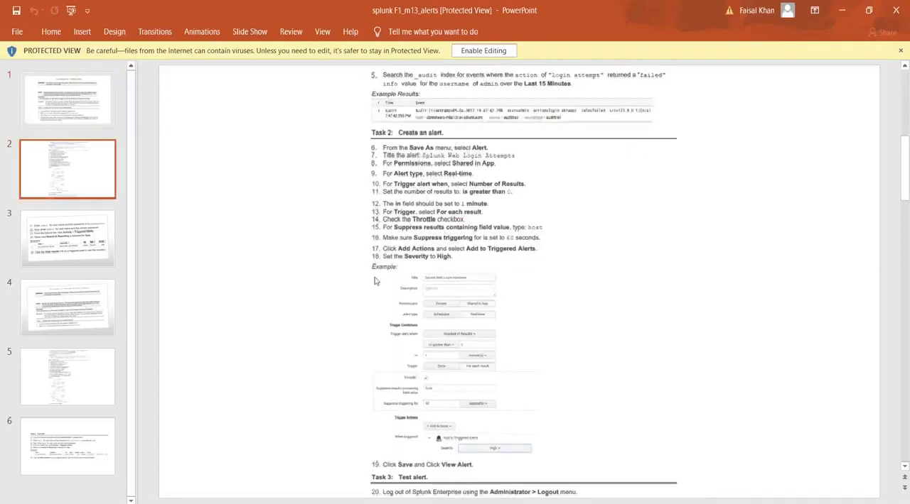
click(75, 300)
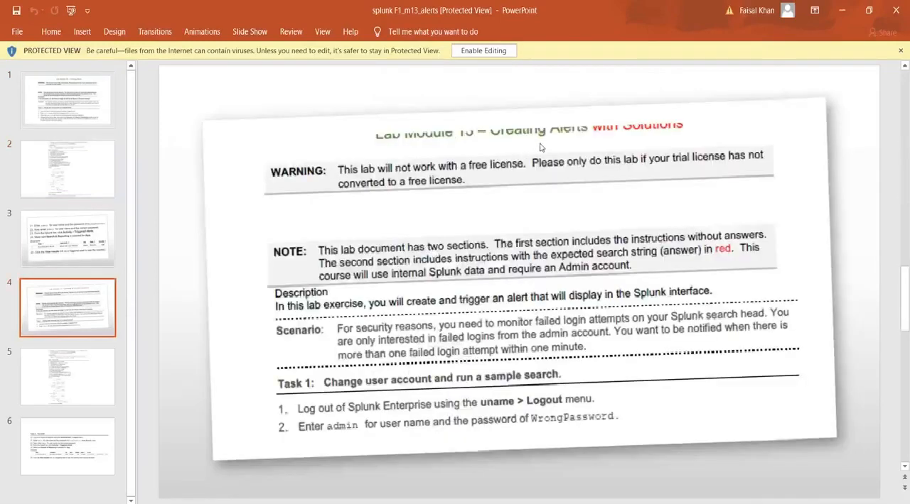
click(81, 393)
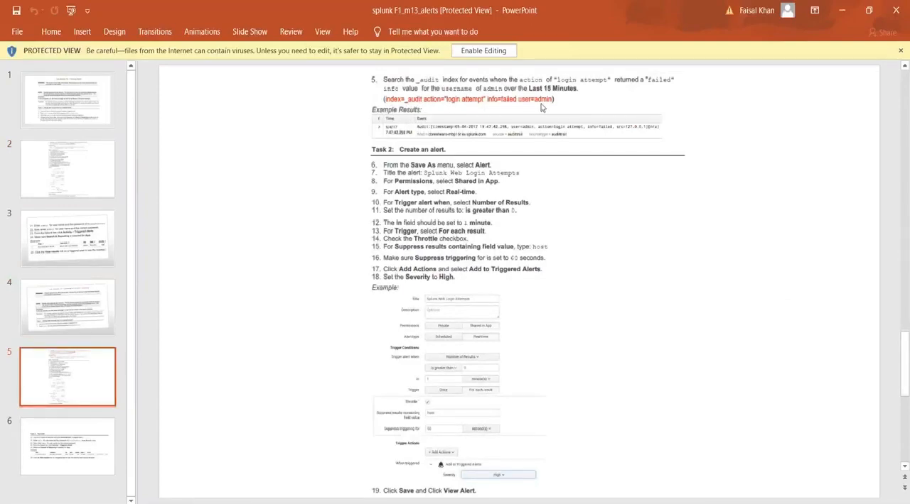
Switch to Splunk, replace the fail* term in the query with action=, and recheck the solution search on PowerPoint slide 5.
key(alt+Tab)
text(tion=)
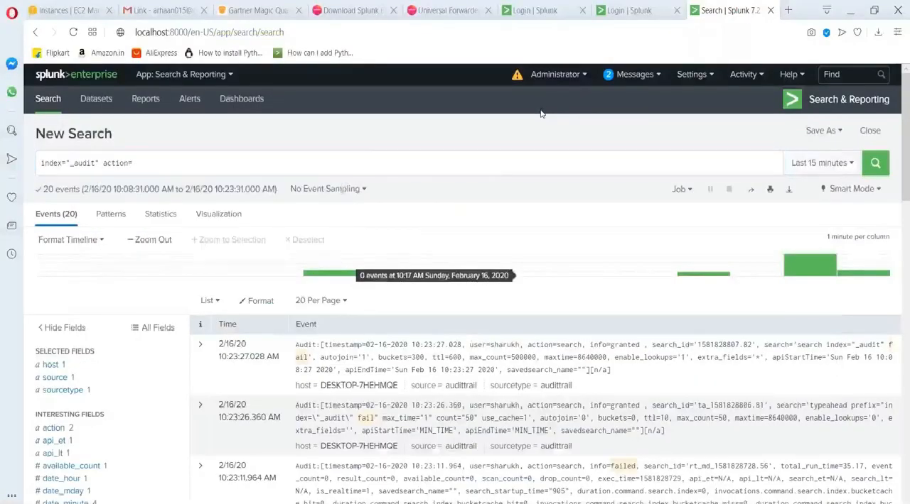
key(alt+Tab)
scroll(487, 115, up, 2)
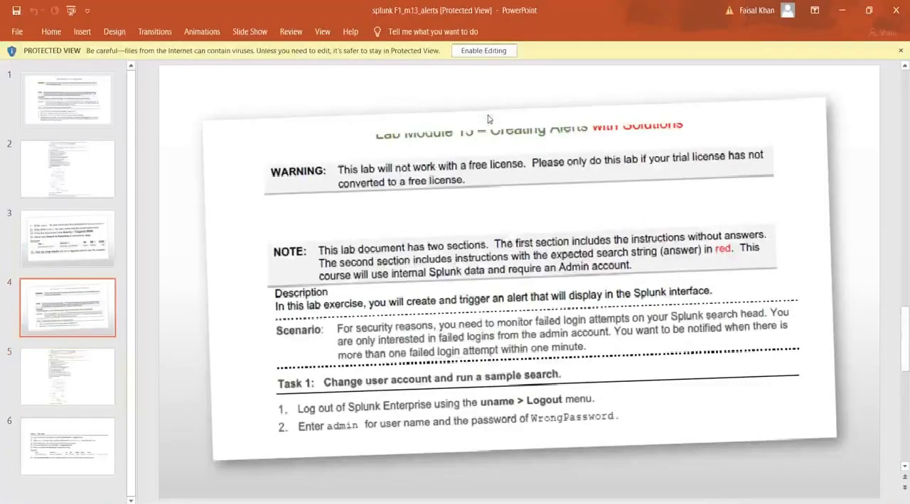
click(54, 364)
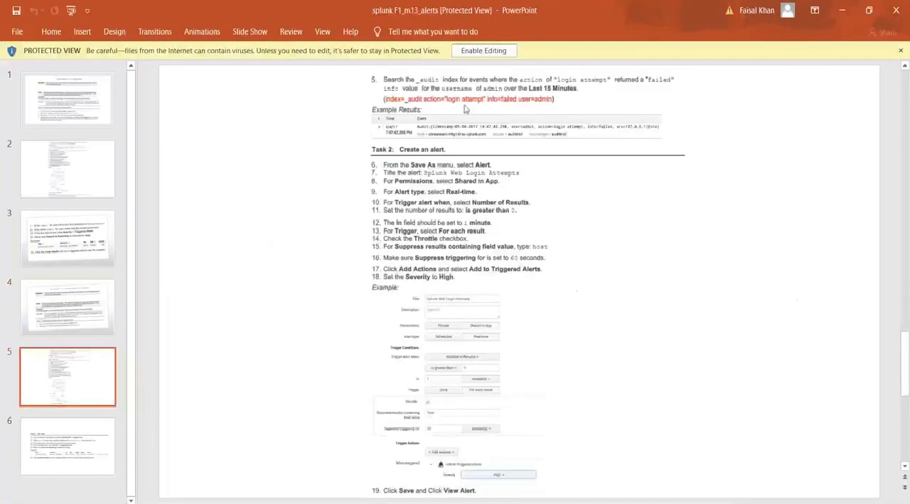
Switch back to the browser and return to the open Splunk search page.
key(alt+Tab)
click(342, 5)
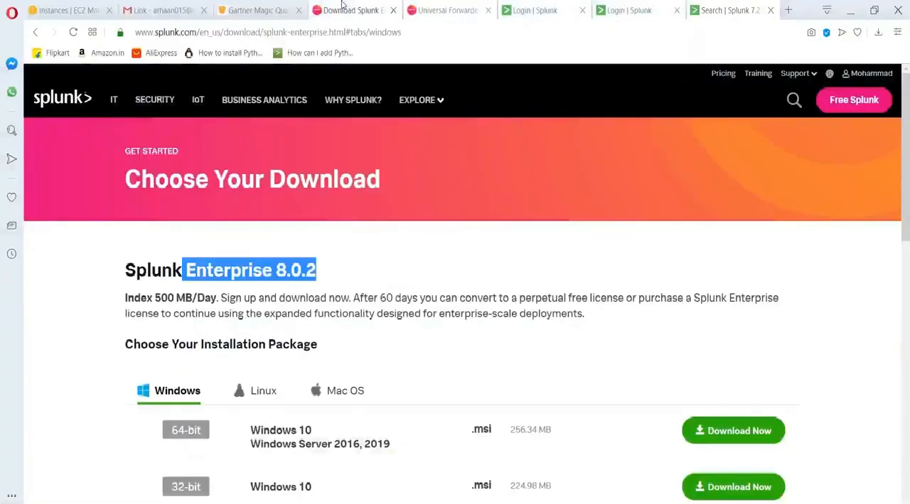
key(alt)
click(533, 9)
click(533, 9)
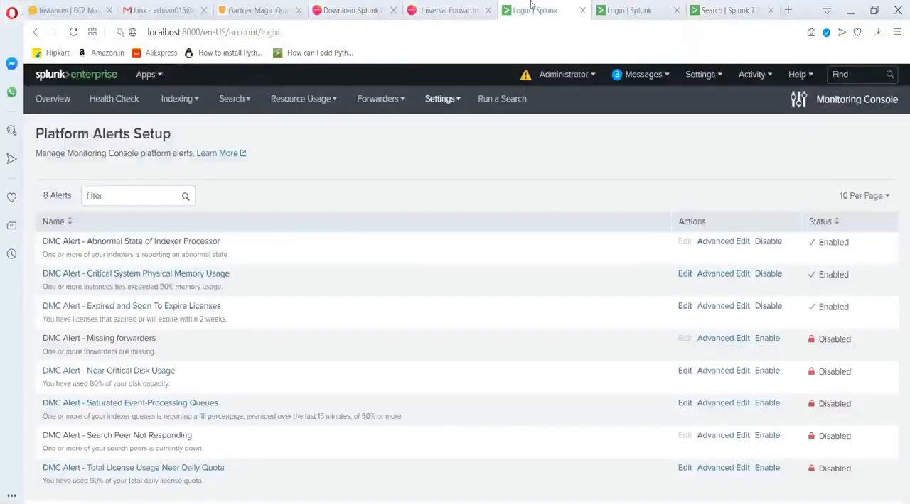
click(655, 7)
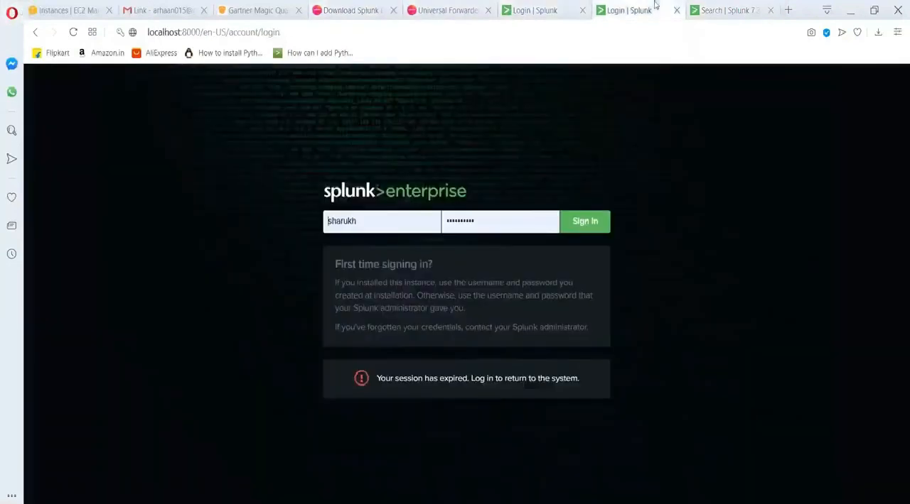
click(702, 7)
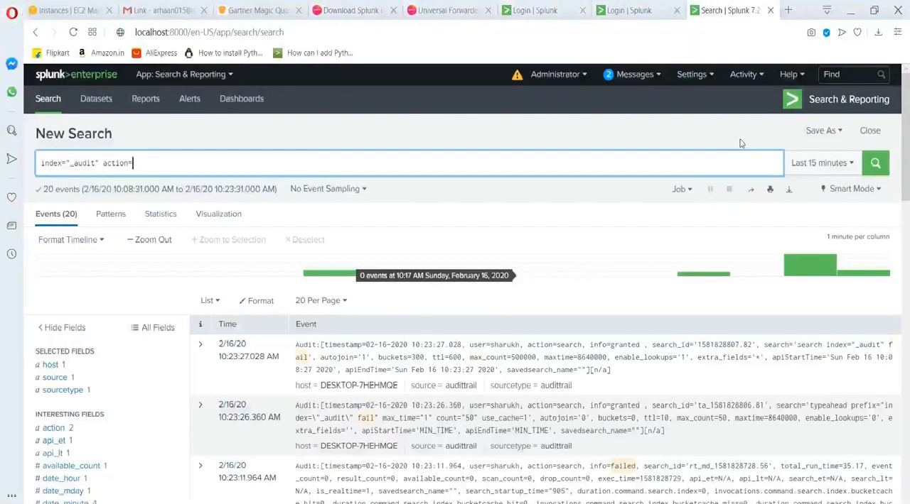
Complete the query as index="_audit" action="login attempt" info=failed and run the search.
text(login attempt")
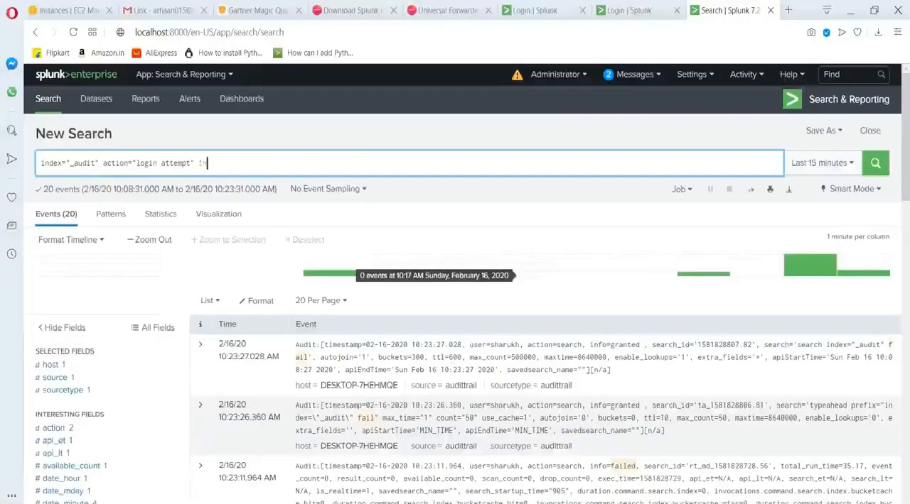
text(info=failed)
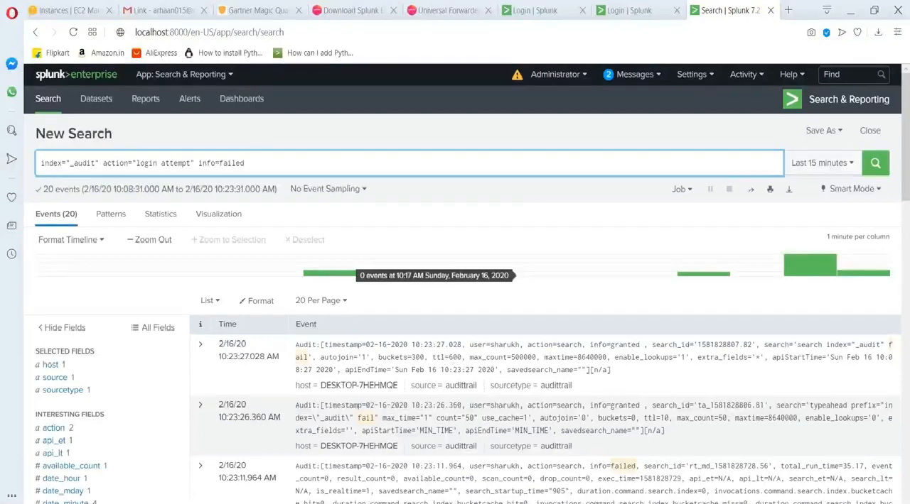
key(Return)
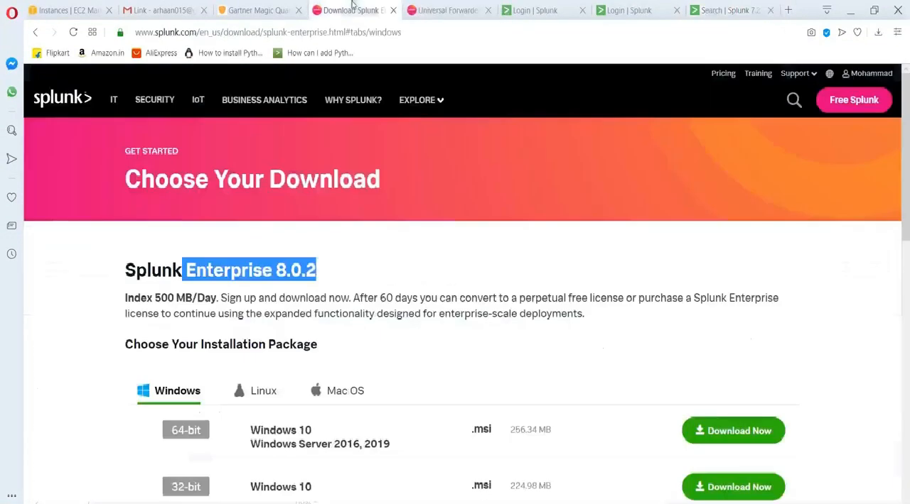
Search the web for splunk fundamentals 1 in a new tab, open the course result, and return to the Splunk search.
click(351, 10)
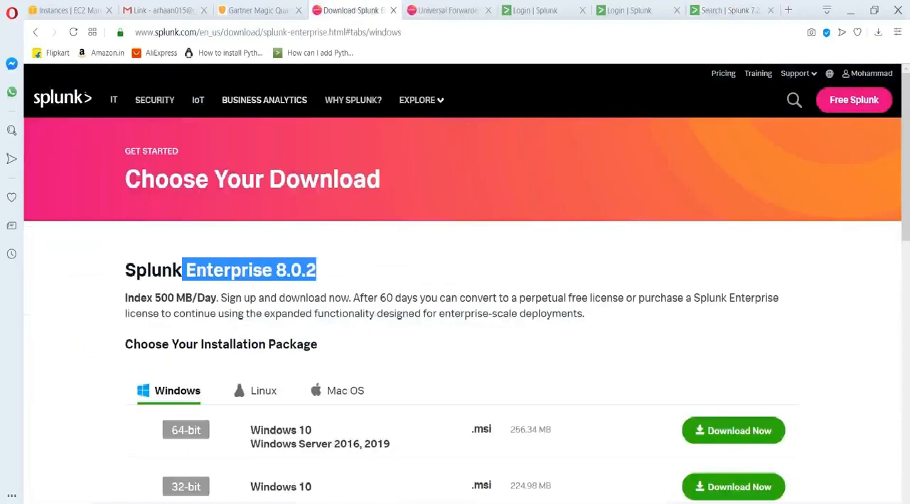
click(788, 9)
text(splunk fundm)
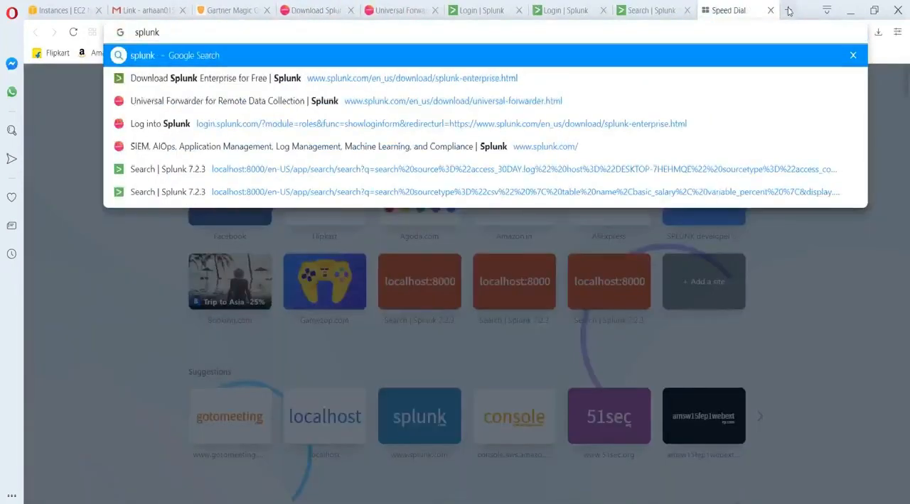
key(BackSpace)
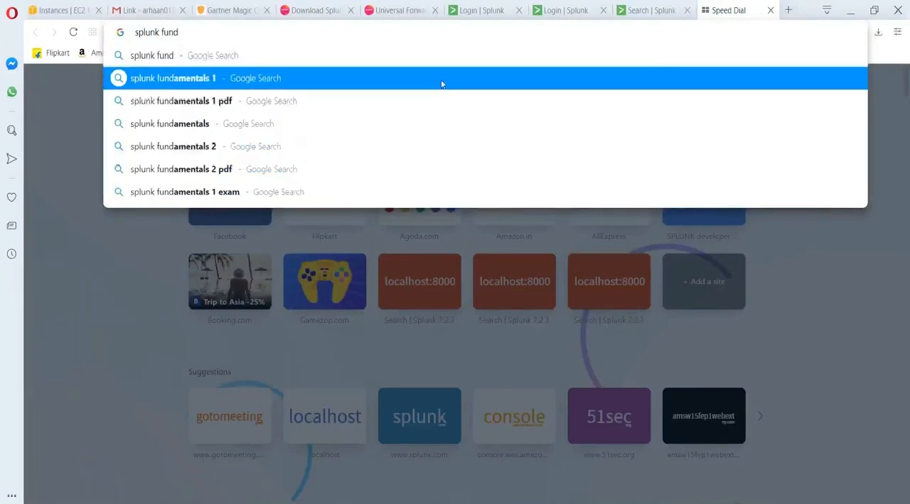
click(441, 79)
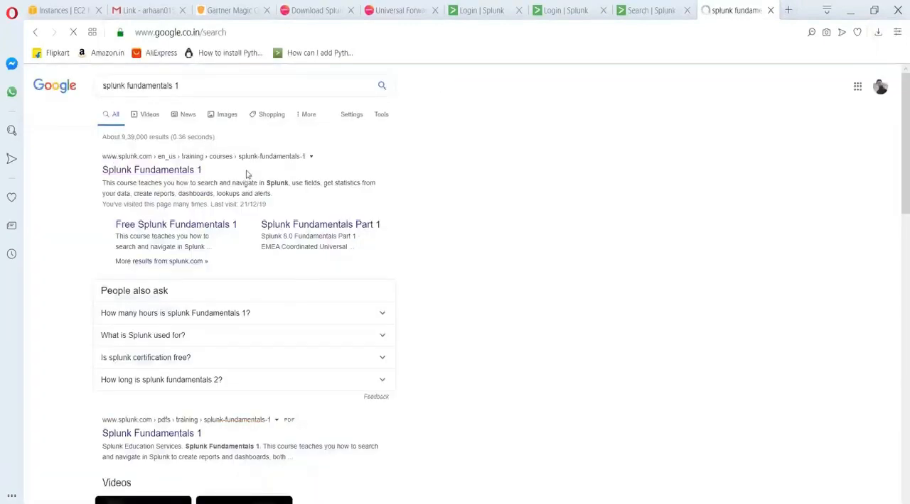
click(186, 172)
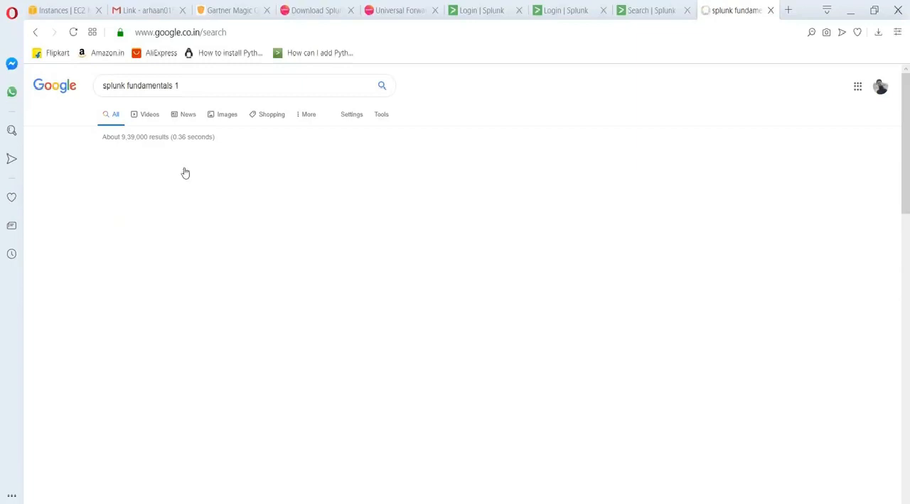
click(631, 9)
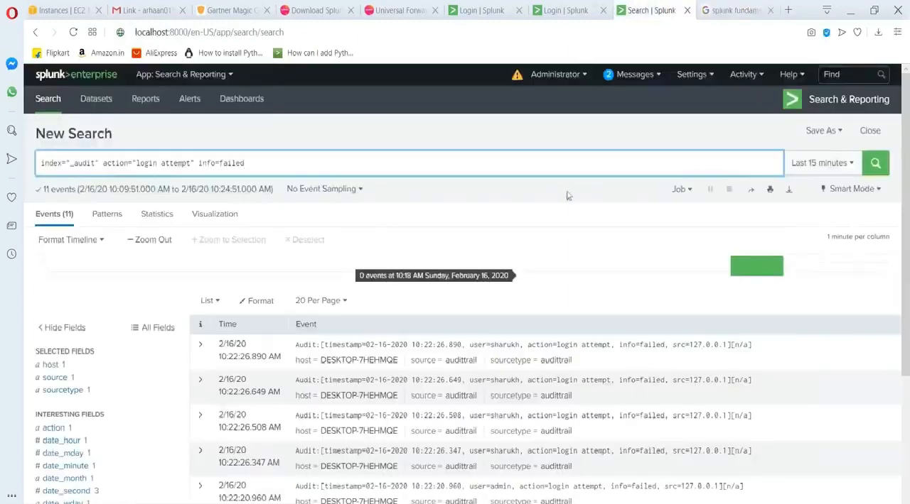
Rerun the failed login search over the last 15 minutes.
click(875, 164)
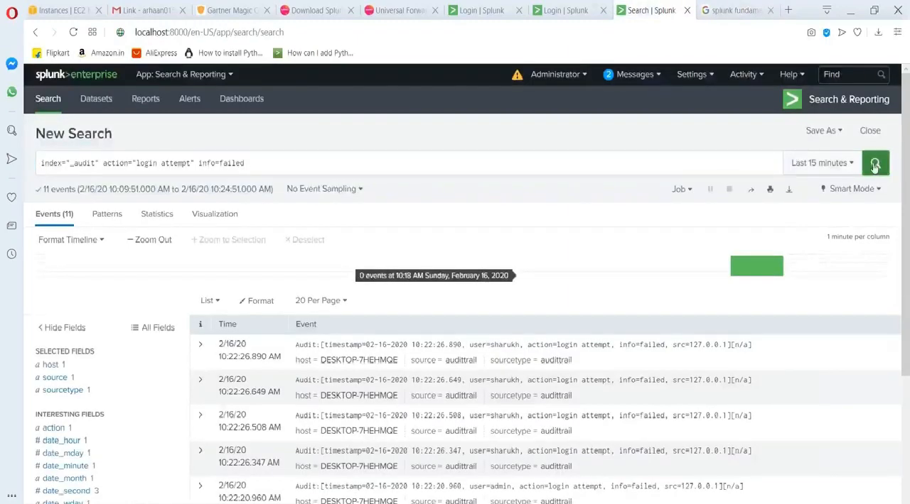
click(875, 164)
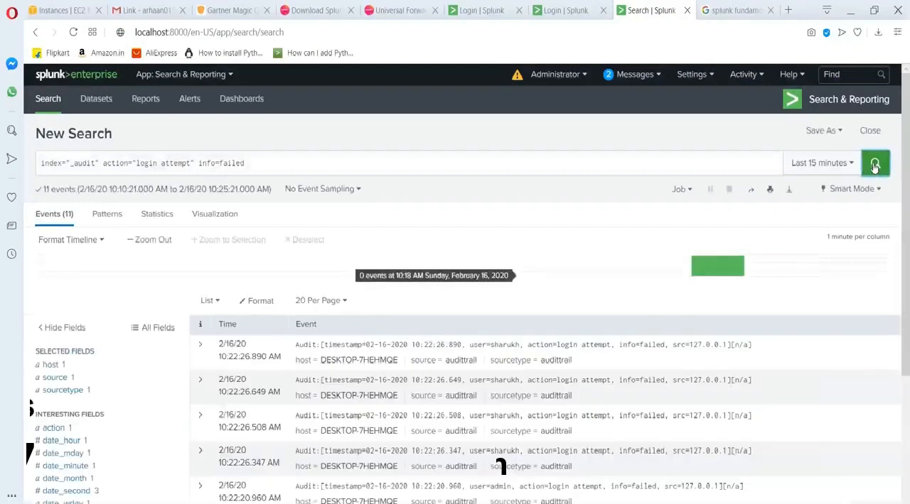
Copy the link address of the main Splunk Fundamentals 1 course result from the open Google results page.
click(728, 10)
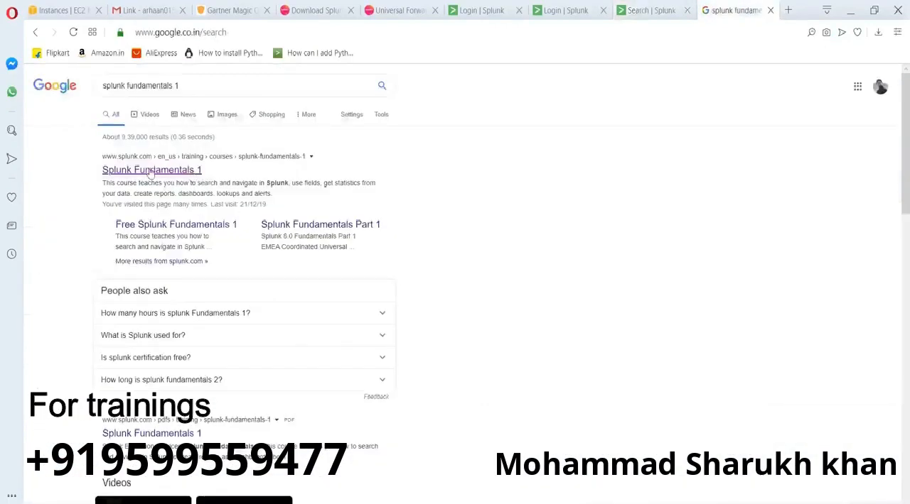
right_click(150, 172)
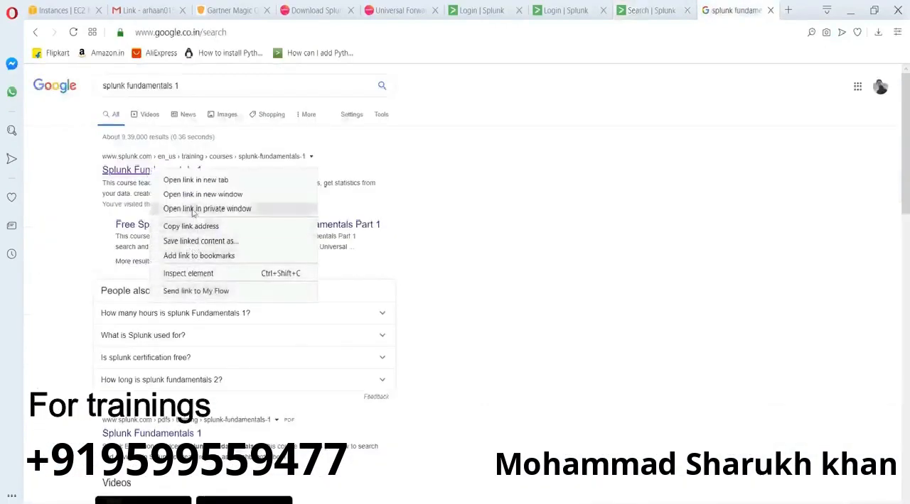
click(207, 228)
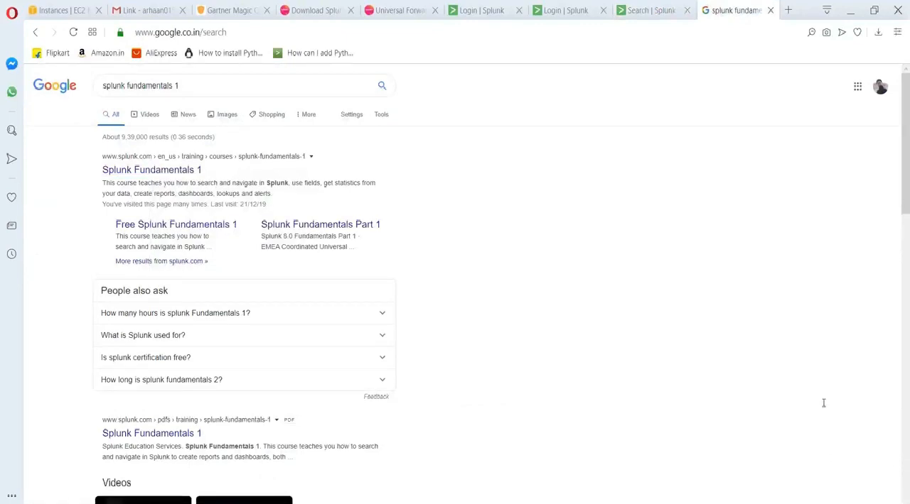
Return to the Splunk search and examine the user, action and info values of the failed login events.
click(637, 7)
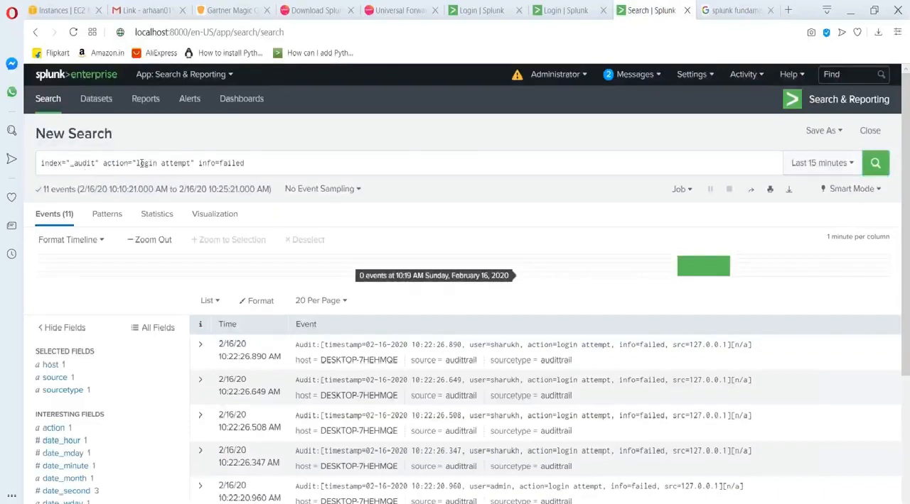
drag(140, 163, 189, 162)
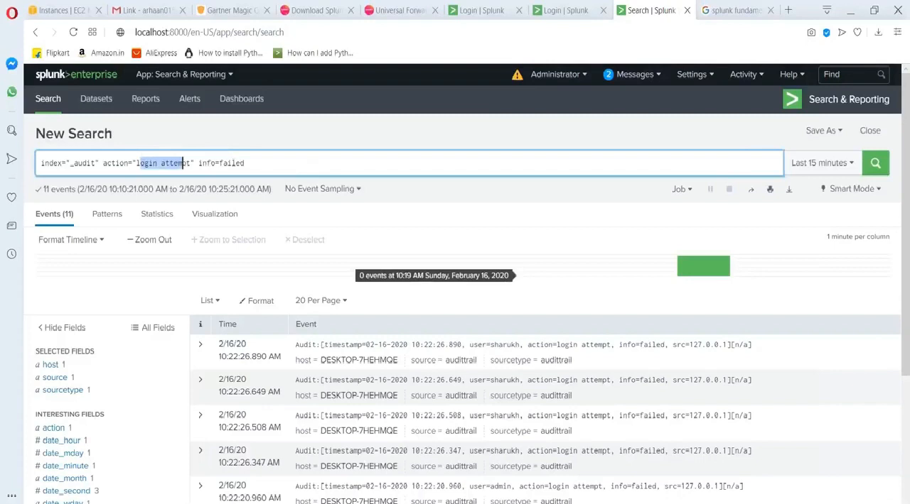
scroll(540, 385, down, 3)
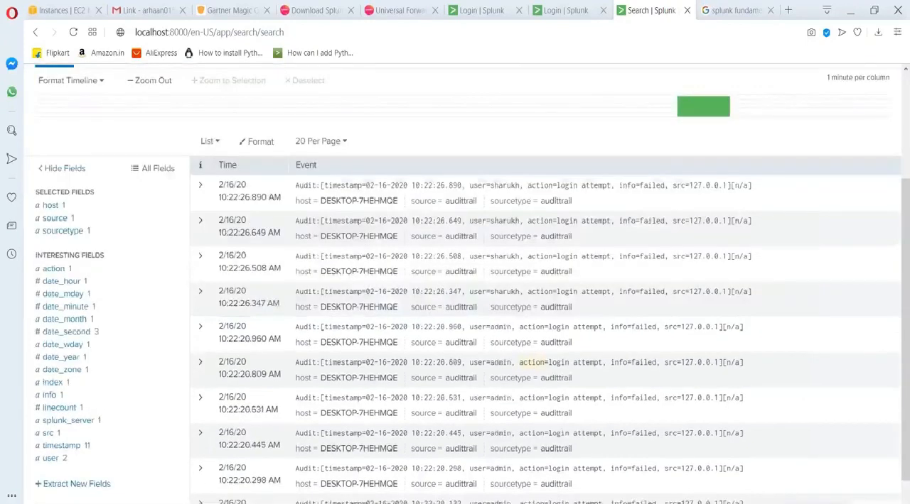
scroll(533, 385, up, 3)
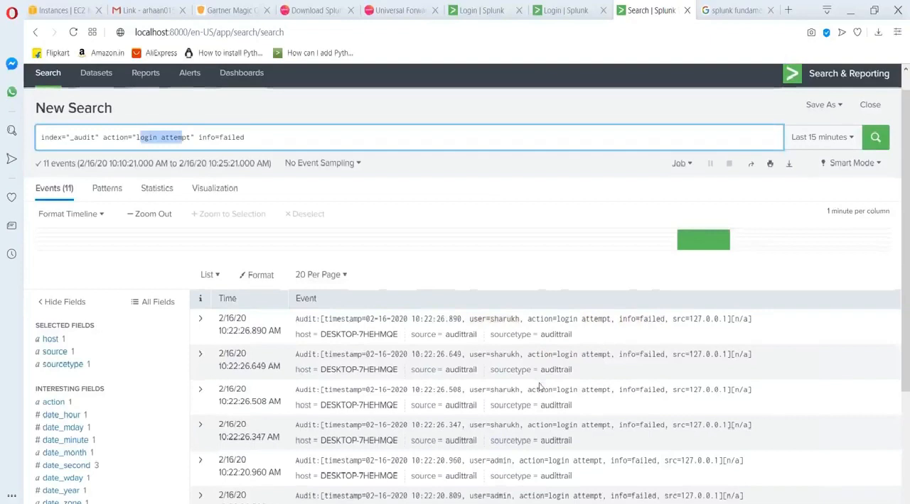
scroll(540, 387, down, 3)
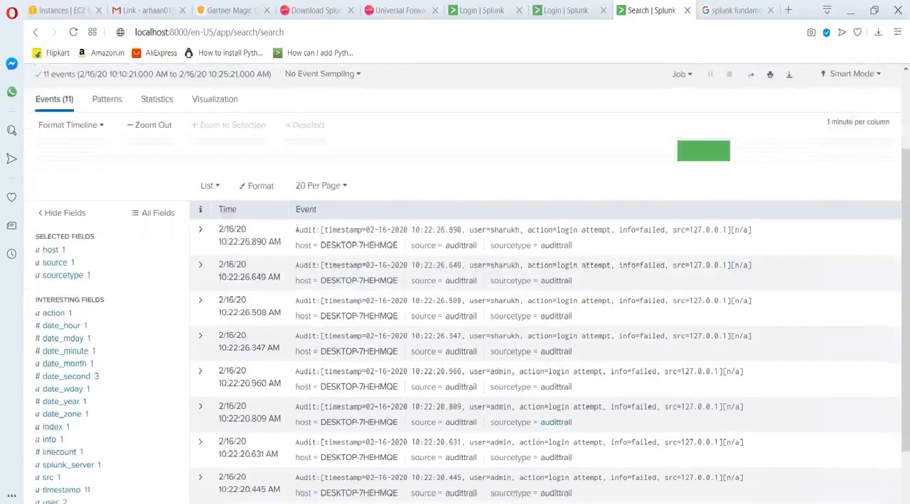
scroll(488, 367, up, 3)
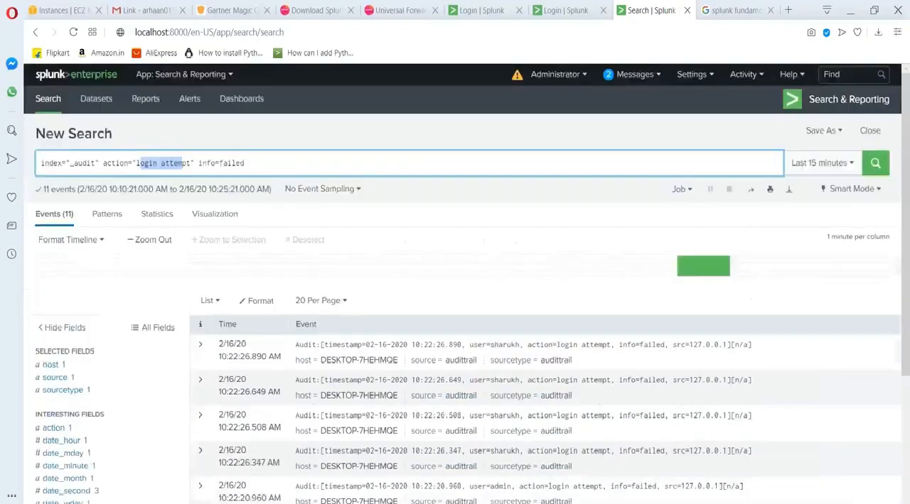
Narrow the failed login search to the non-admin user by adding that user value from an event, and review the matching events.
click(286, 160)
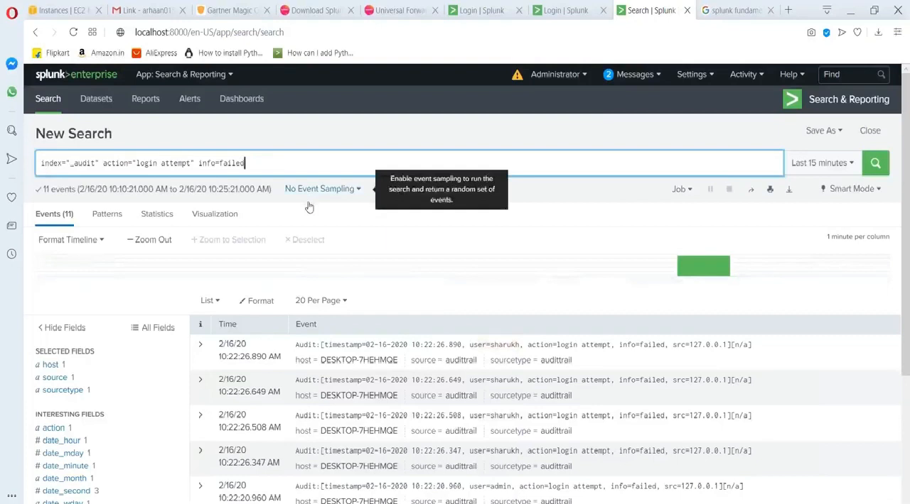
click(467, 366)
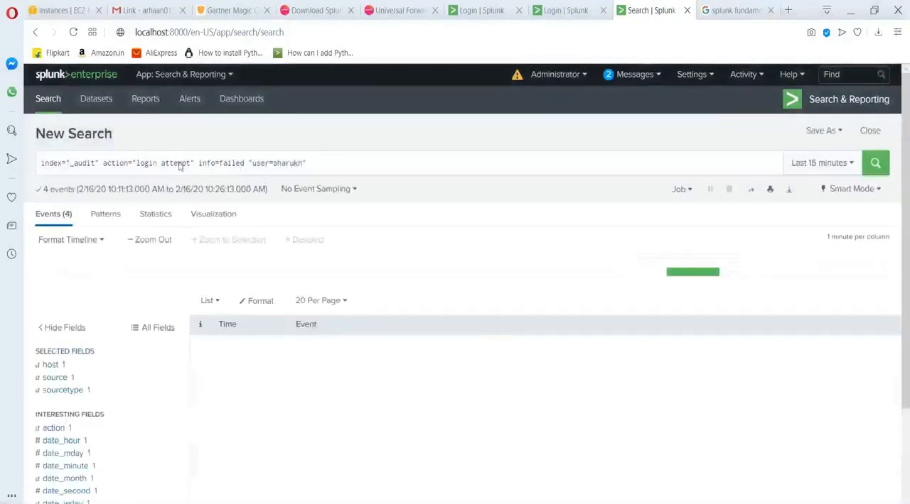
scroll(451, 340, down, 1)
scroll(501, 243, down, 2)
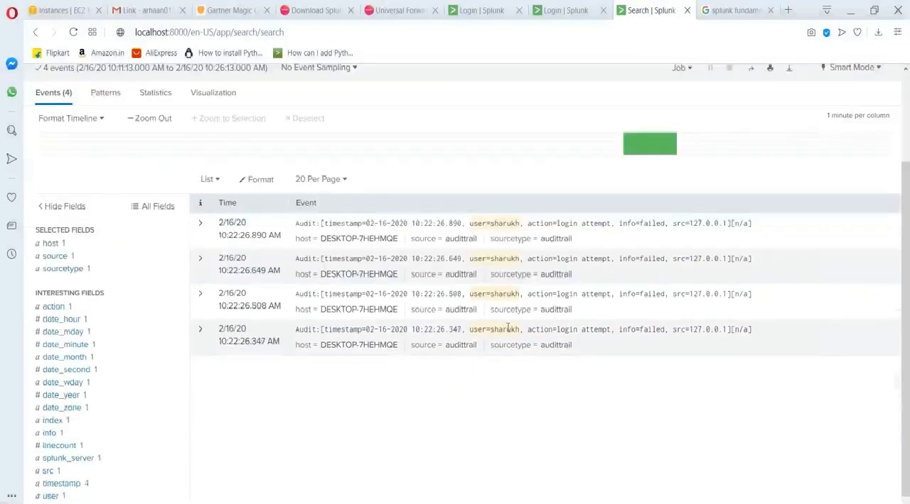
scroll(508, 327, up, 3)
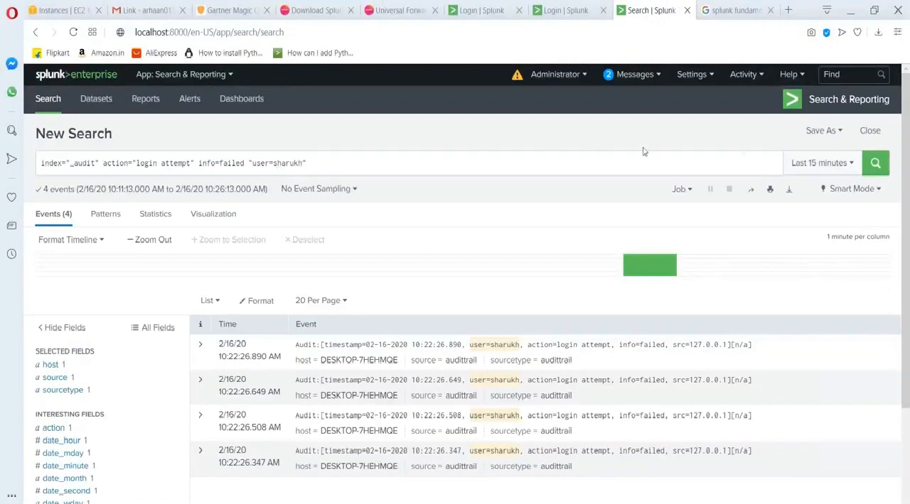
Start saving the search as an alert and title it "Failed login attempt by admin".
click(816, 132)
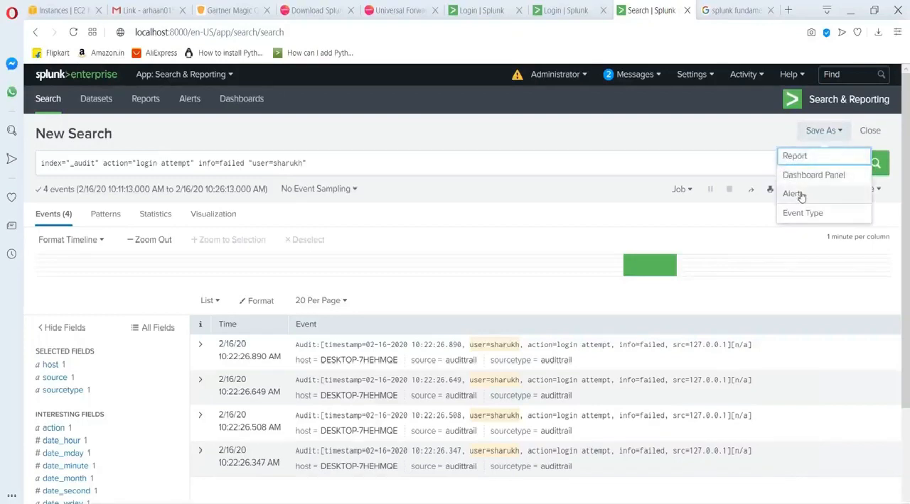
click(793, 194)
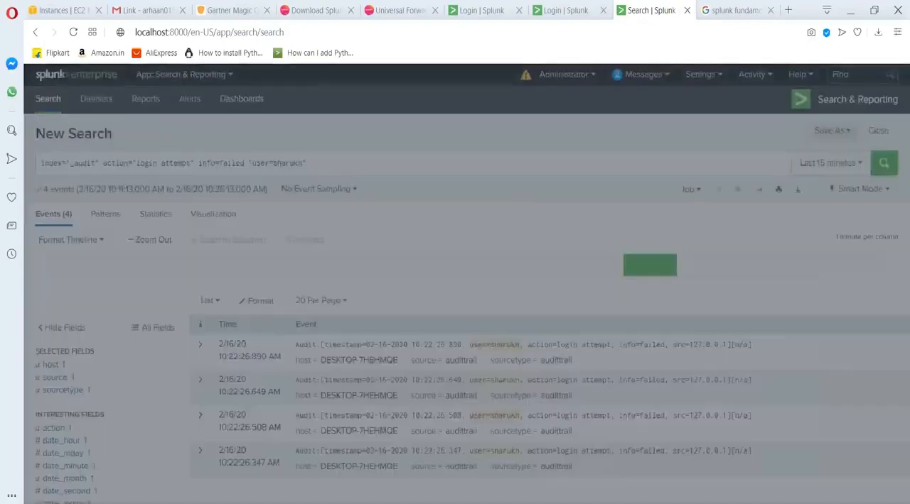
text(Failed lo)
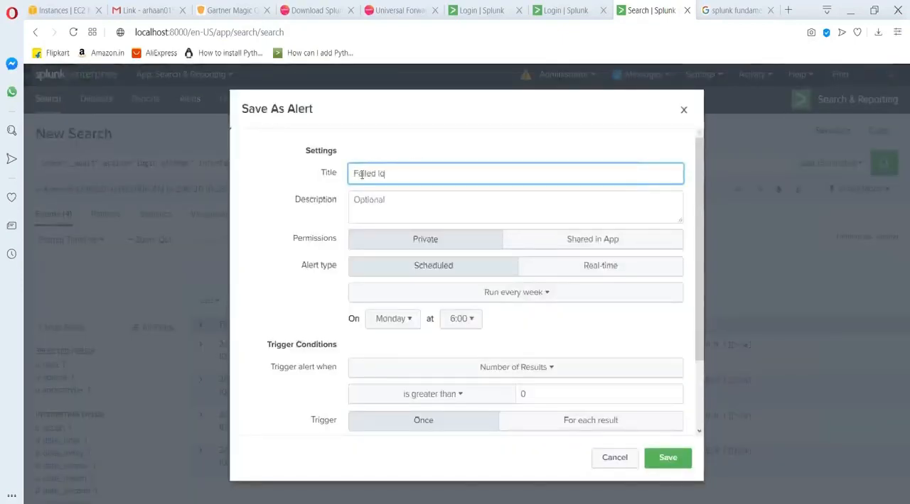
text(gin attemp ts)
key(BackSpace)
key(BackSpace)
key(BackSpace)
key(BackSpace)
text(y)
key(BackSpace)
text(t by admin)
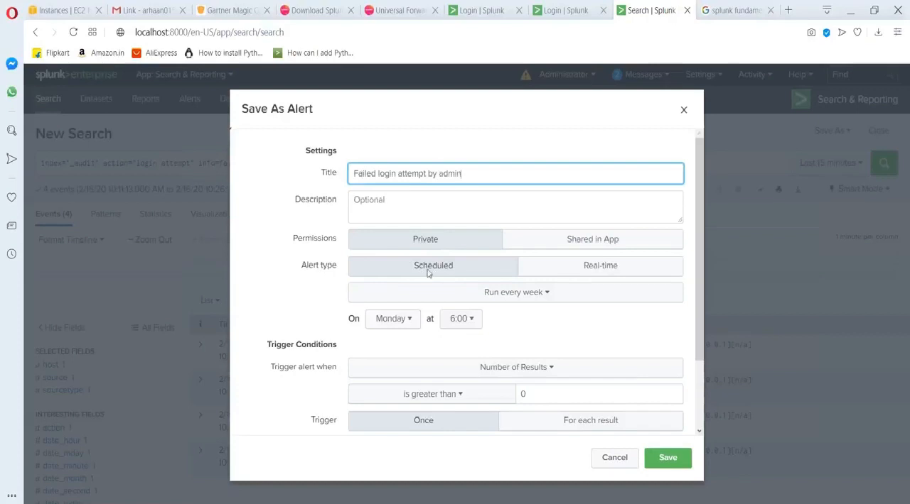
Try the Real-time alert type and a Scheduled type that runs every month.
click(578, 274)
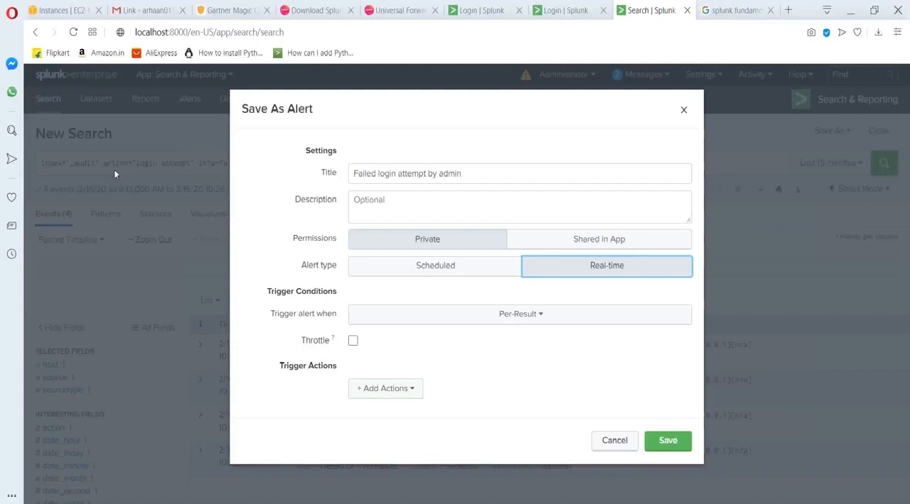
click(412, 264)
click(489, 293)
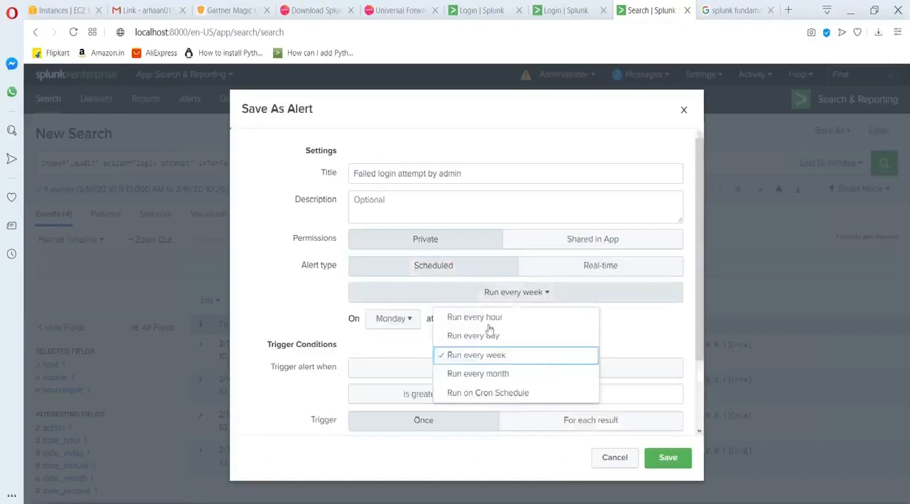
click(485, 375)
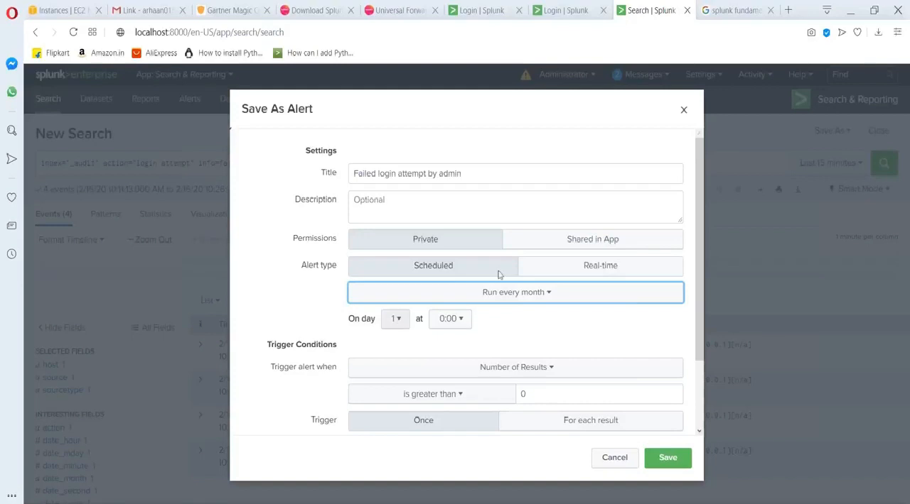
Make the alert Real-time and trigger it when the Number of Results is equal to 3.
click(559, 271)
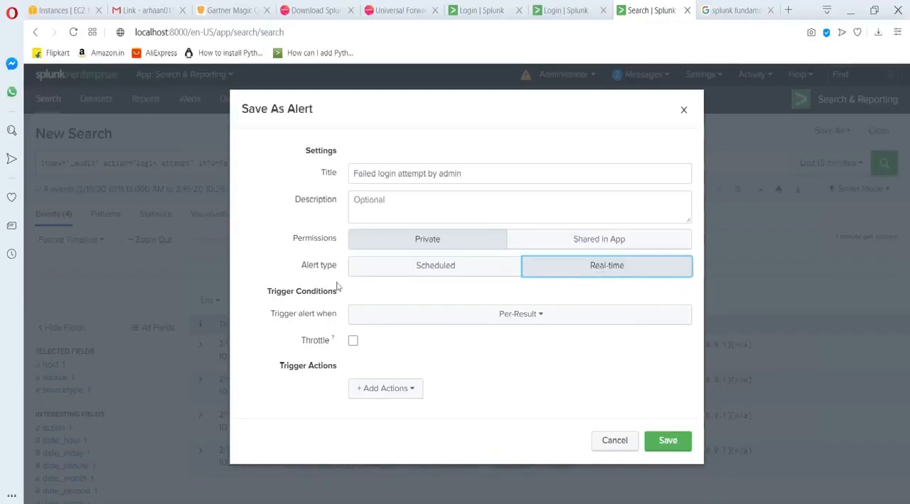
click(447, 322)
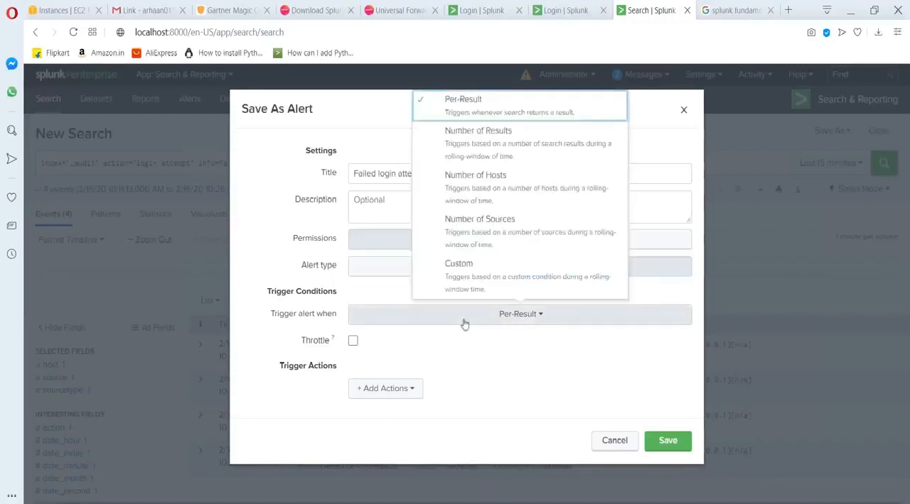
click(488, 150)
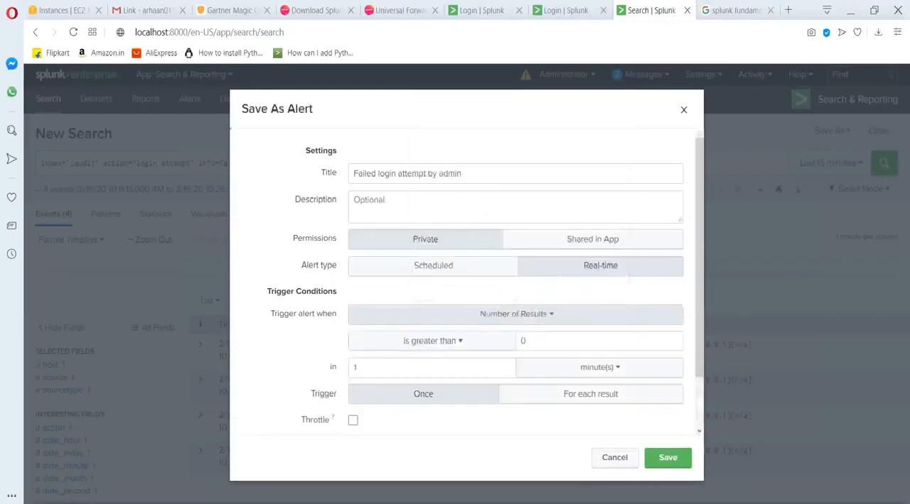
click(508, 341)
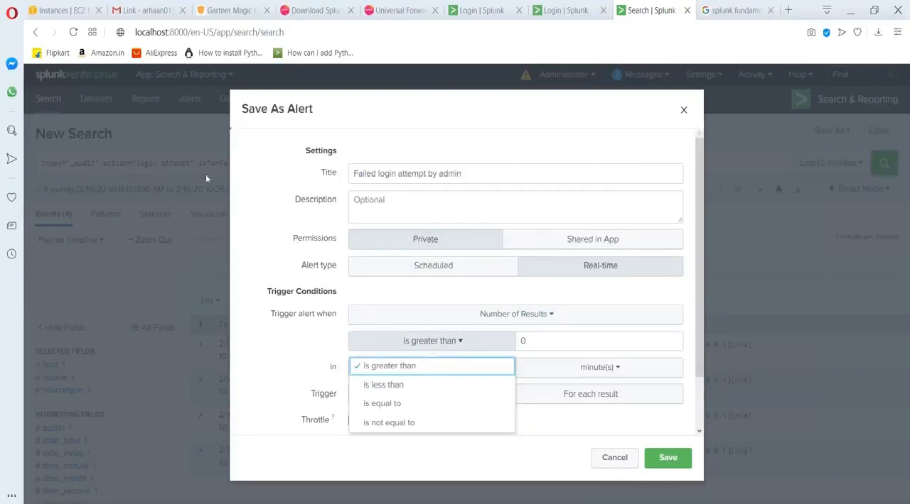
click(369, 404)
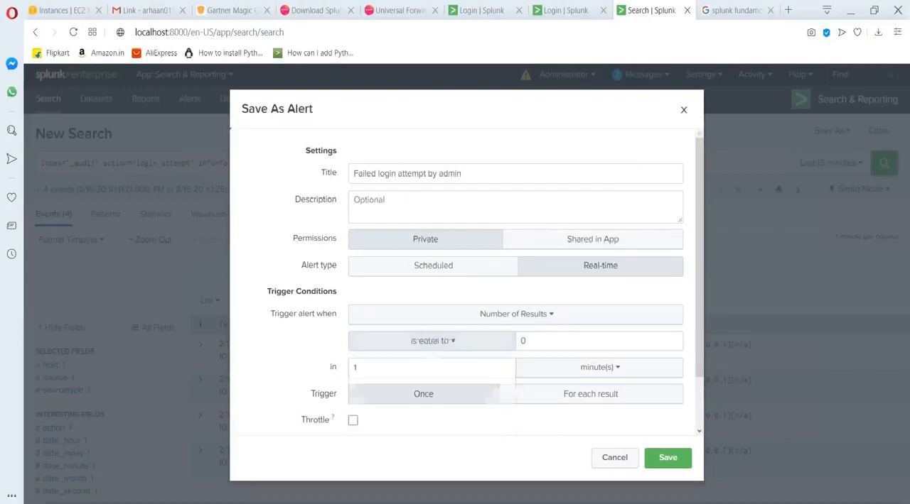
click(551, 341)
key(BackSpace)
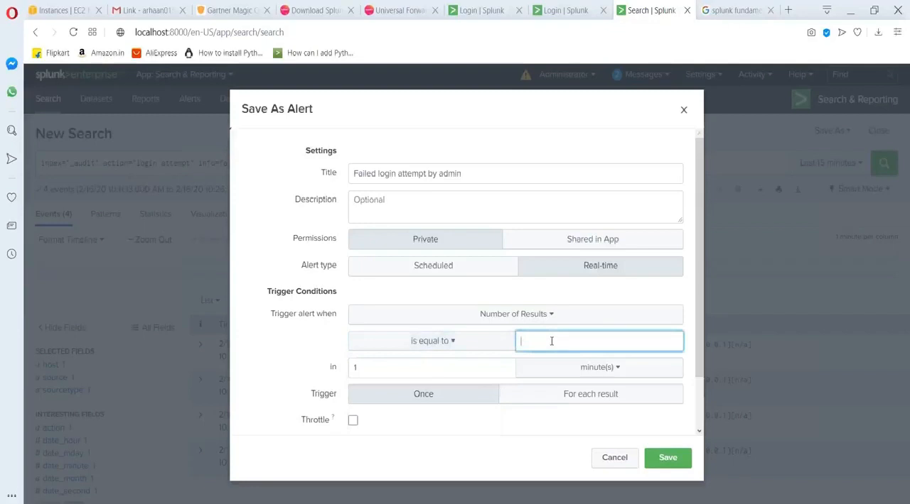
text(3)
Try throttling the alert with triggering suppressed for 1 day, and turn Throttle off again.
scroll(459, 376, down, 2)
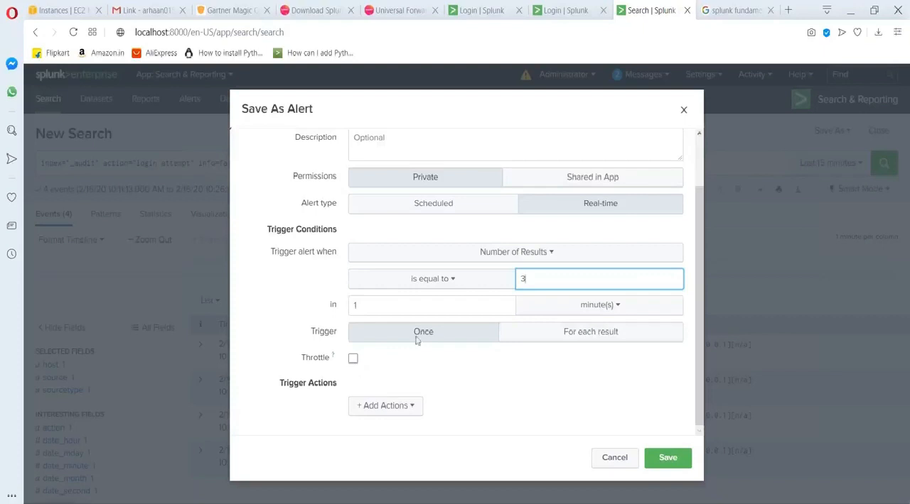
scroll(437, 327, up, 2)
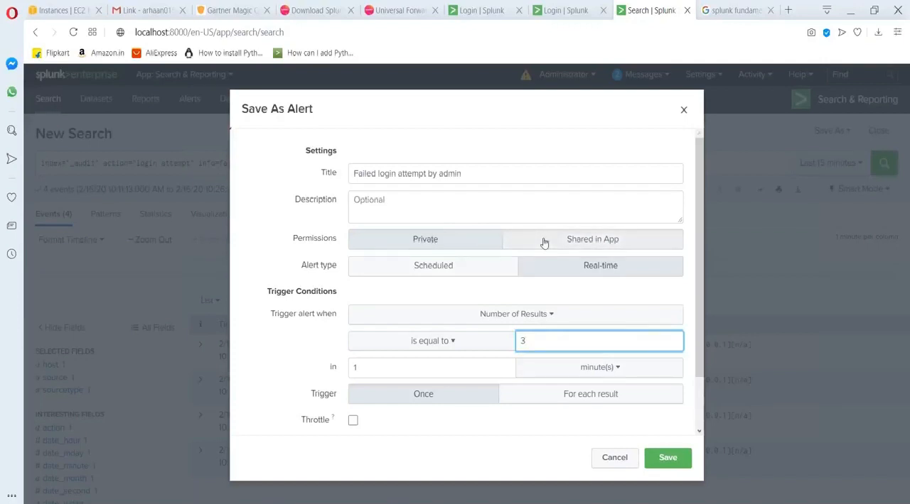
scroll(543, 243, down, 2)
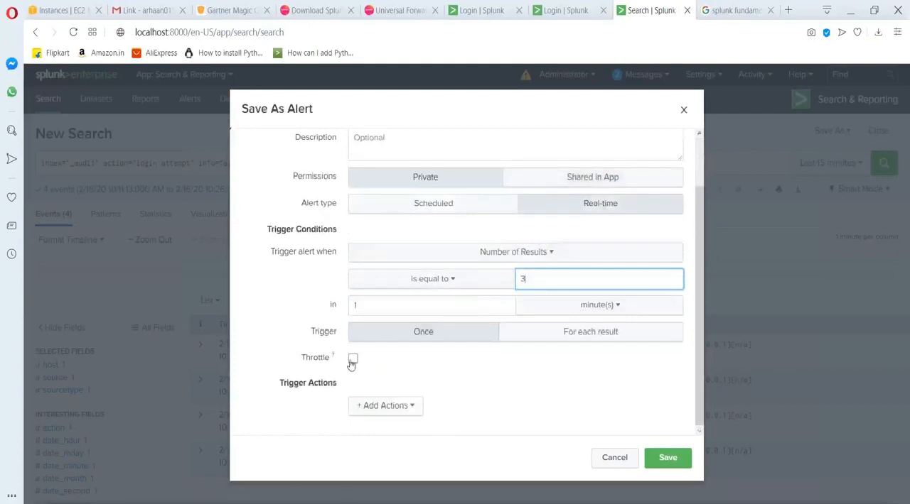
click(353, 360)
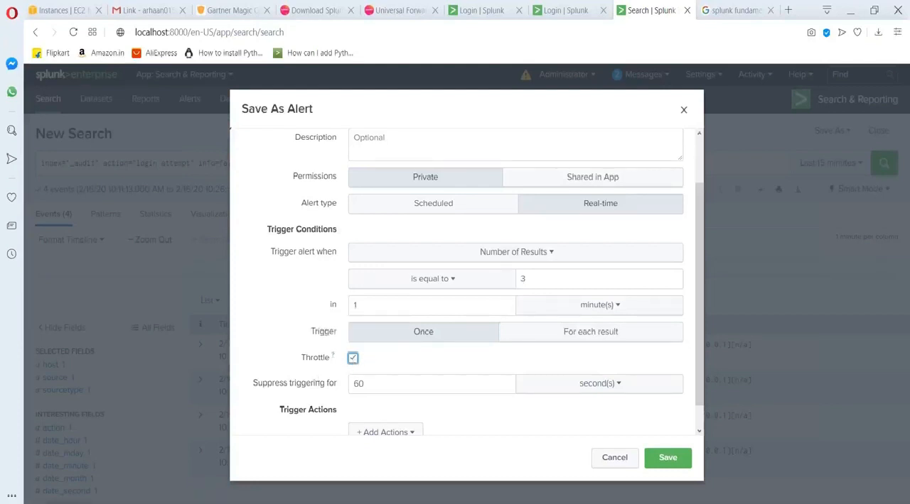
click(544, 389)
click(566, 465)
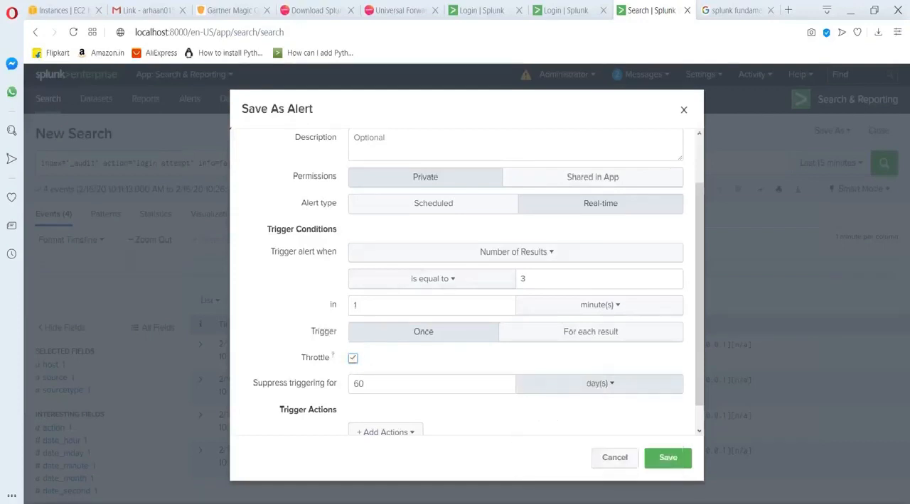
click(398, 379)
key(BackSpace)
key(BackSpace)
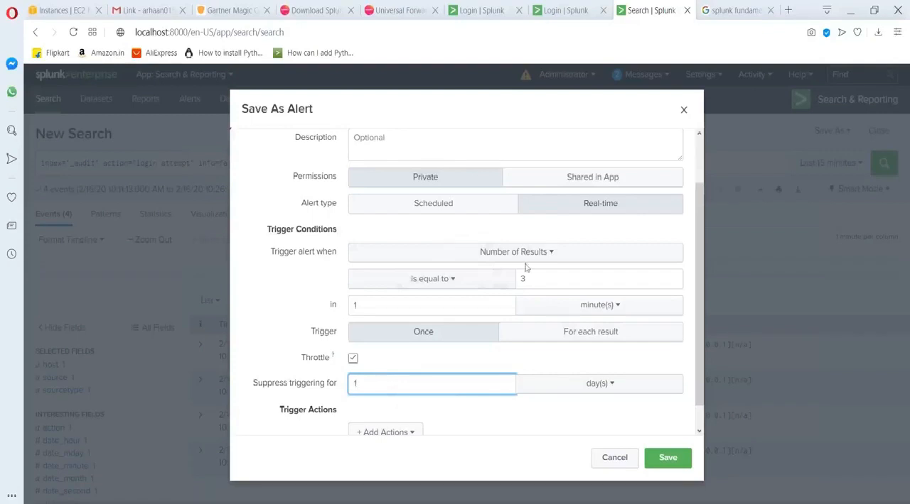
click(352, 360)
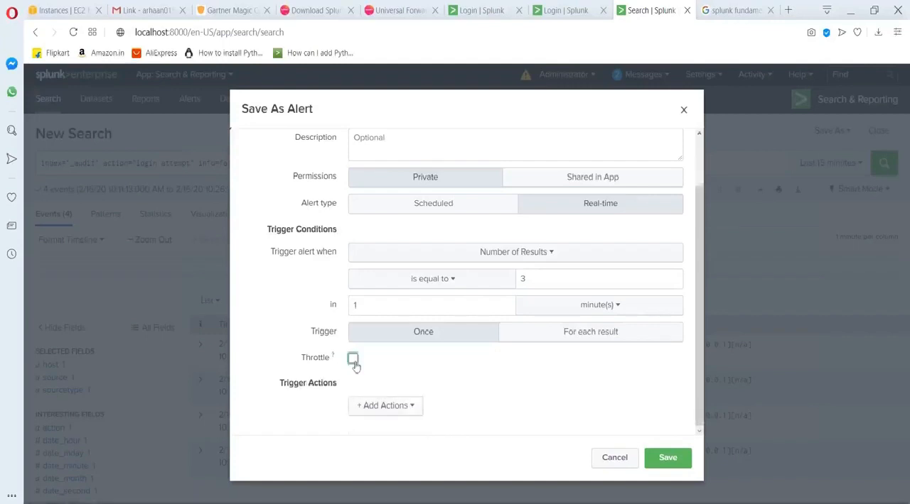
Try adding a Send email trigger action with Highest priority and the results attached as a PDF.
click(393, 407)
scroll(365, 295, down, 3)
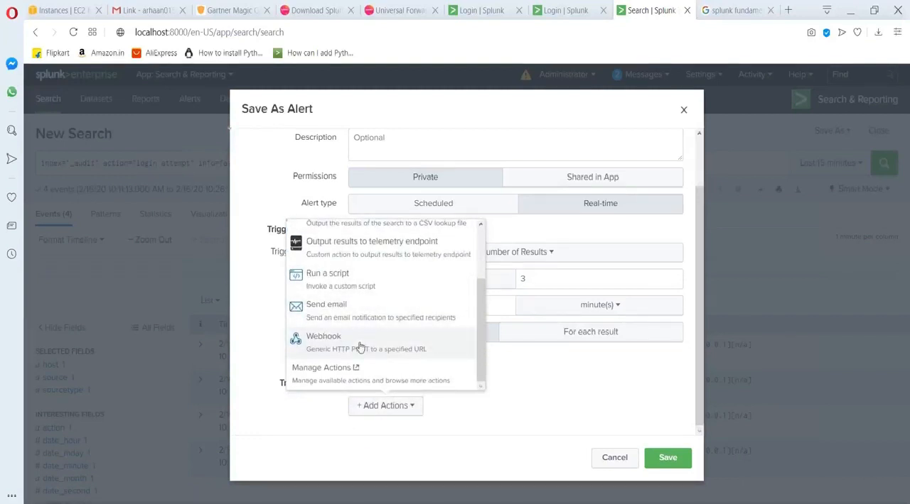
scroll(359, 334, up, 3)
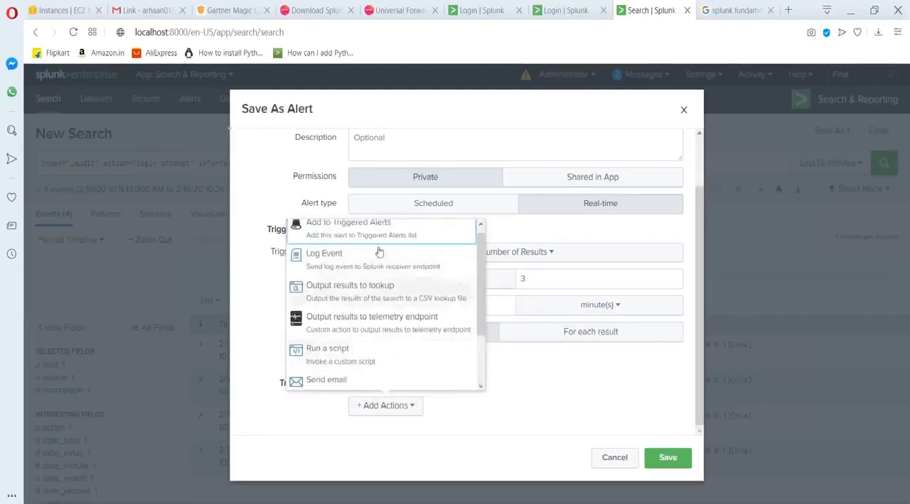
scroll(356, 302, down, 2)
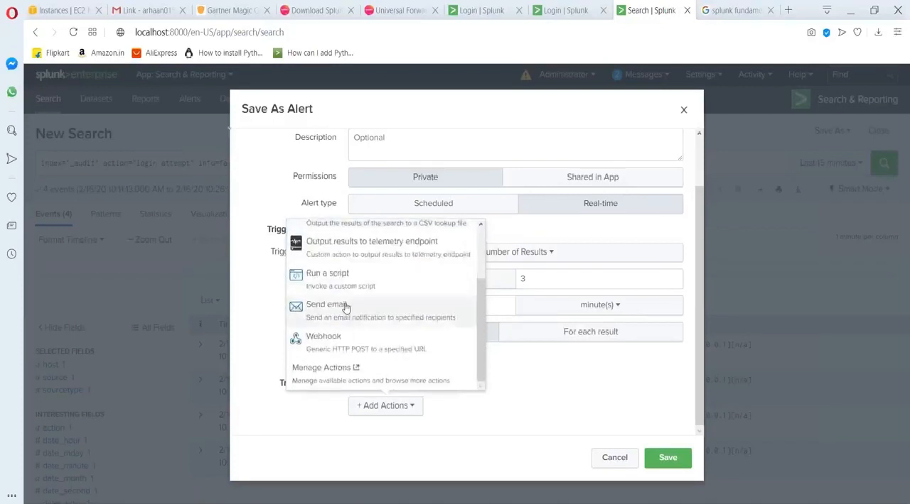
click(346, 306)
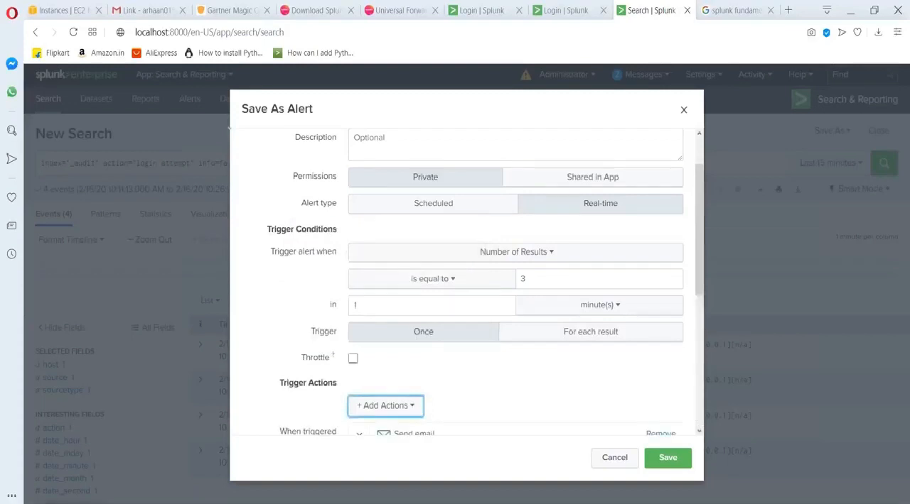
scroll(451, 338, down, 3)
click(476, 293)
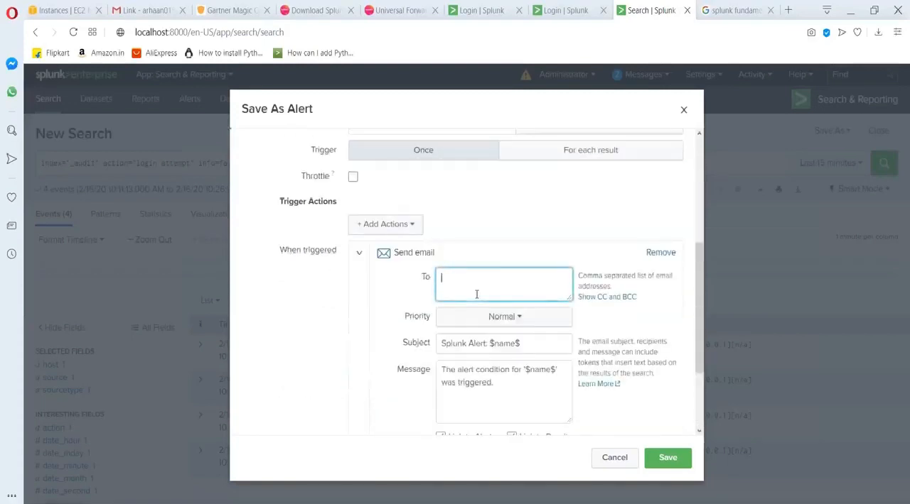
click(488, 320)
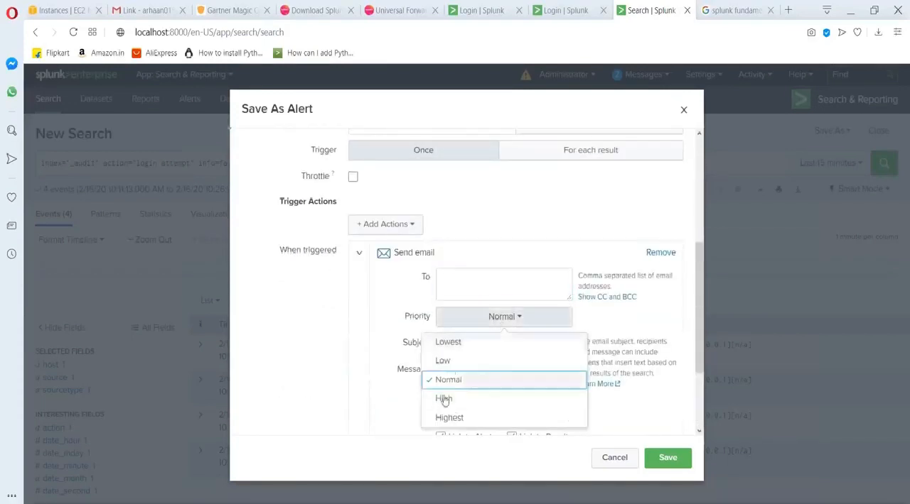
click(475, 417)
scroll(475, 398, down, 3)
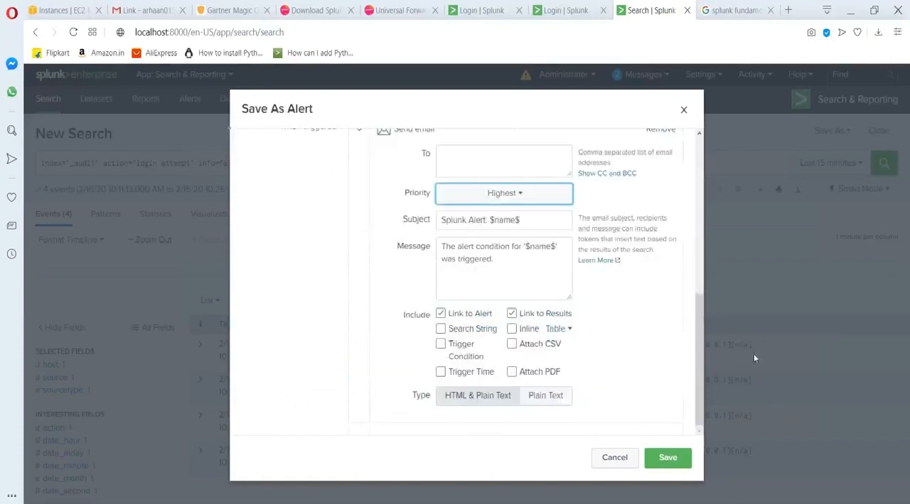
click(511, 372)
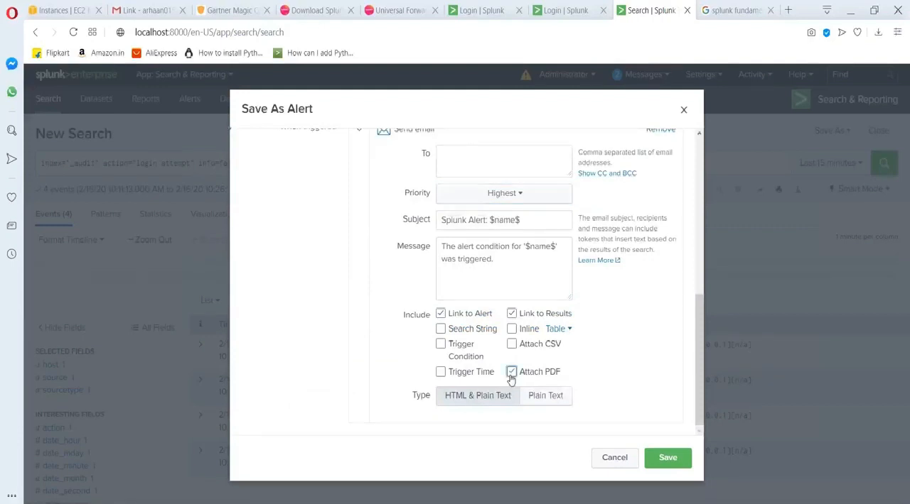
Add an Add to Triggered Alerts action to the alert with Critical severity.
scroll(501, 351, up, 4)
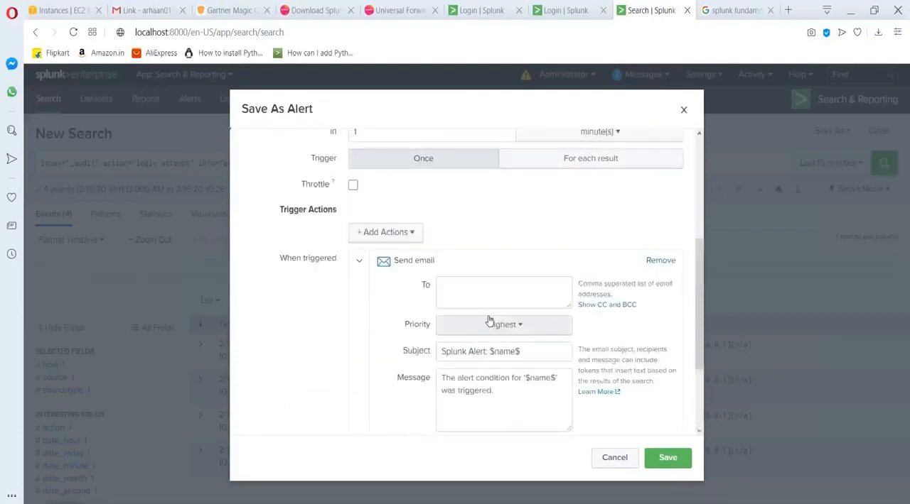
click(379, 237)
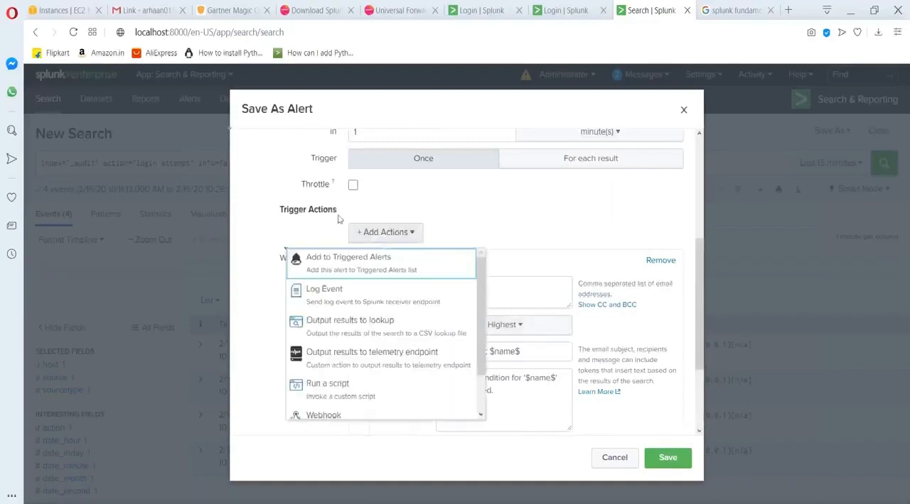
click(351, 258)
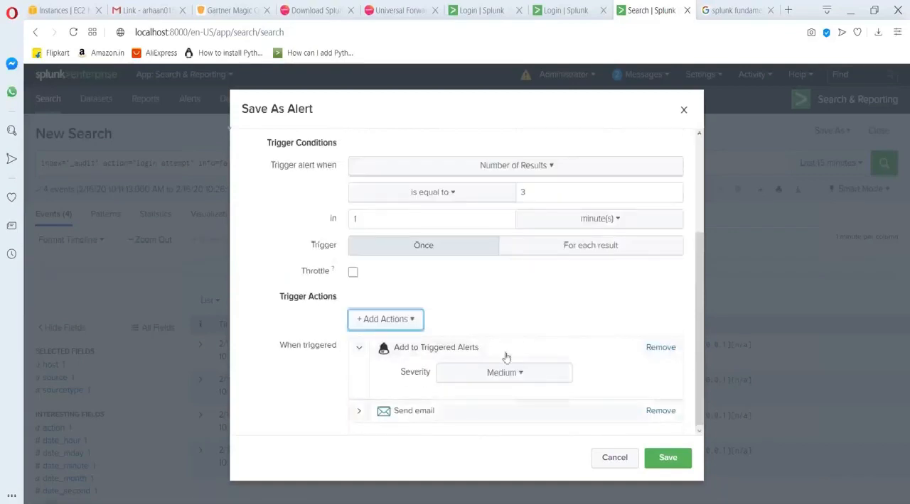
click(520, 372)
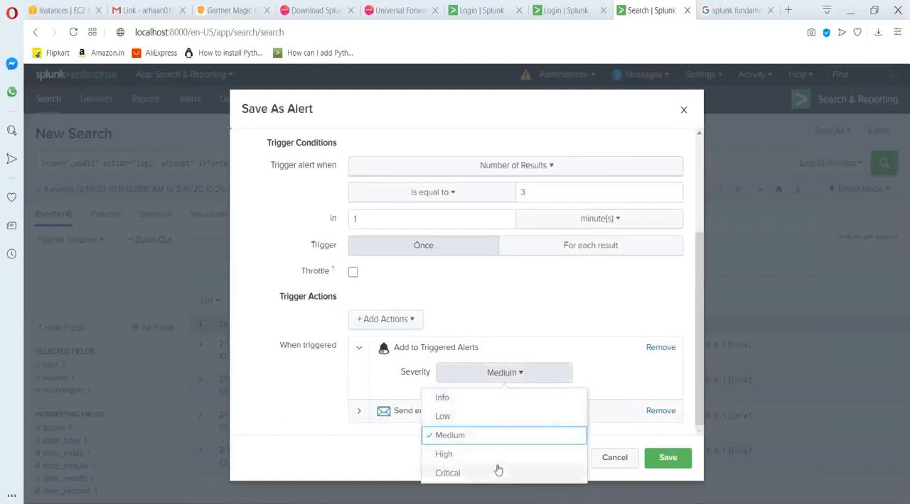
click(482, 474)
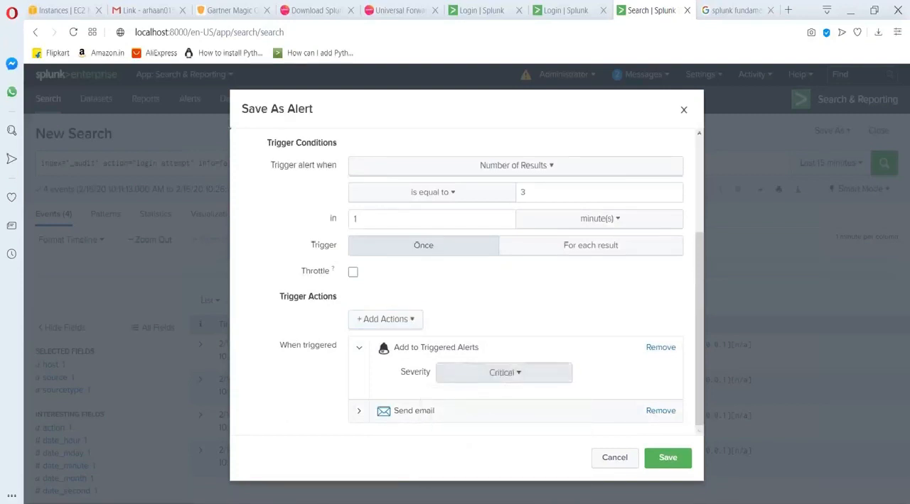
Remove the Send email action from the alert and save the alert.
click(660, 411)
scroll(640, 419, up, 3)
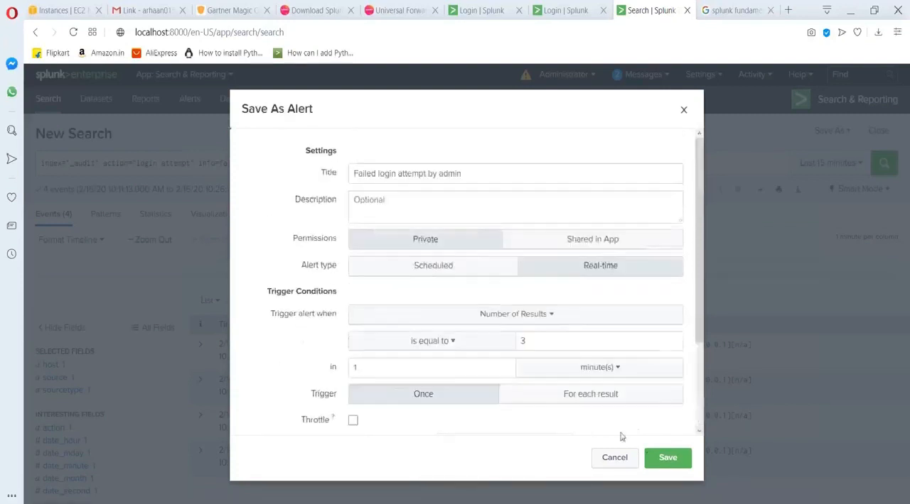
click(667, 457)
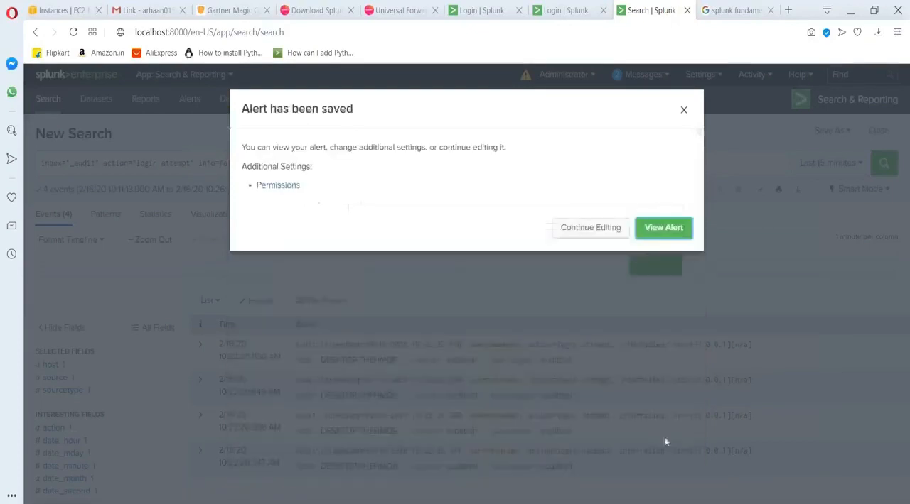
View the saved alert and open the list of alerts in Search & Reporting.
click(653, 240)
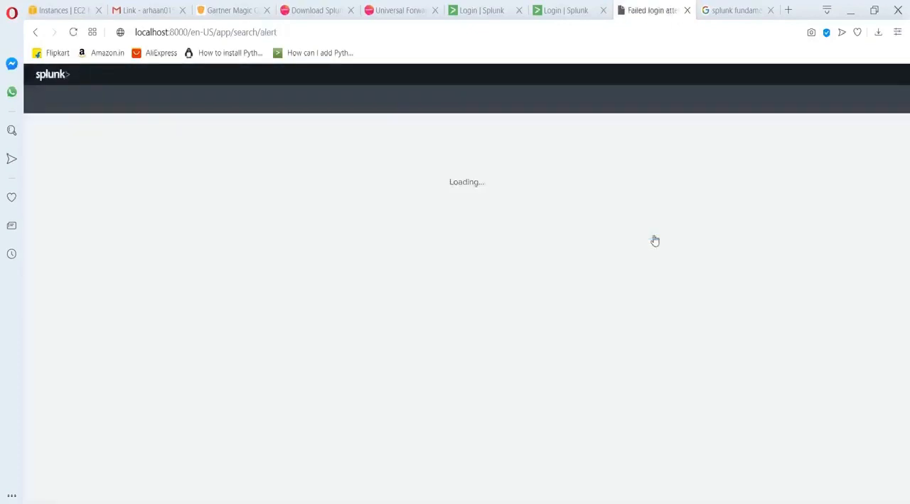
click(189, 99)
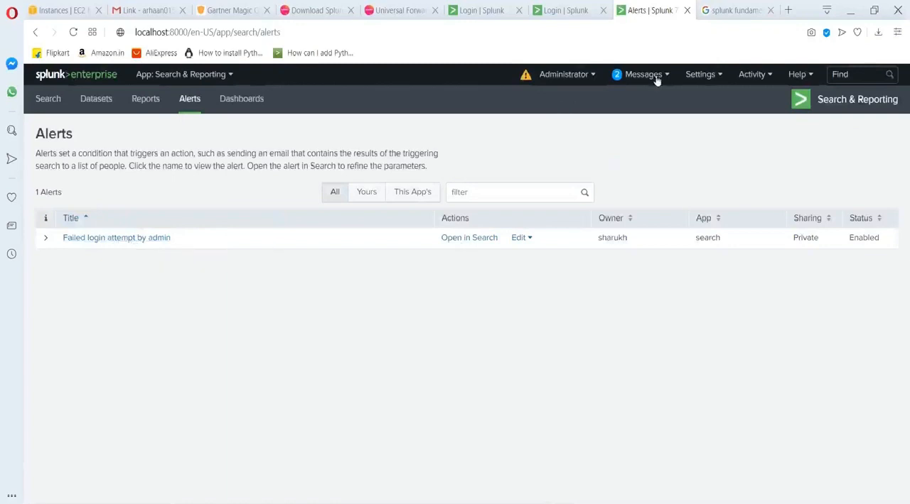
click(700, 75)
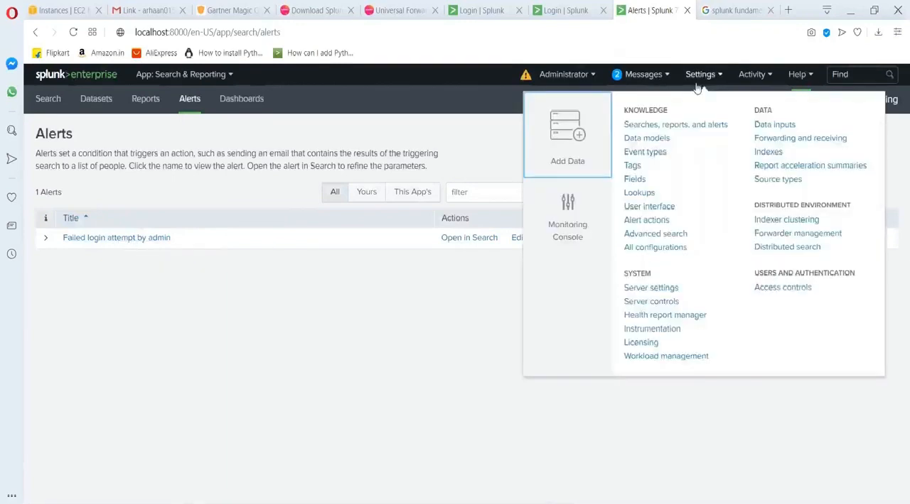
click(465, 119)
Log out and attempt to sign in with a wrong account password to generate failed logins.
click(565, 75)
click(559, 138)
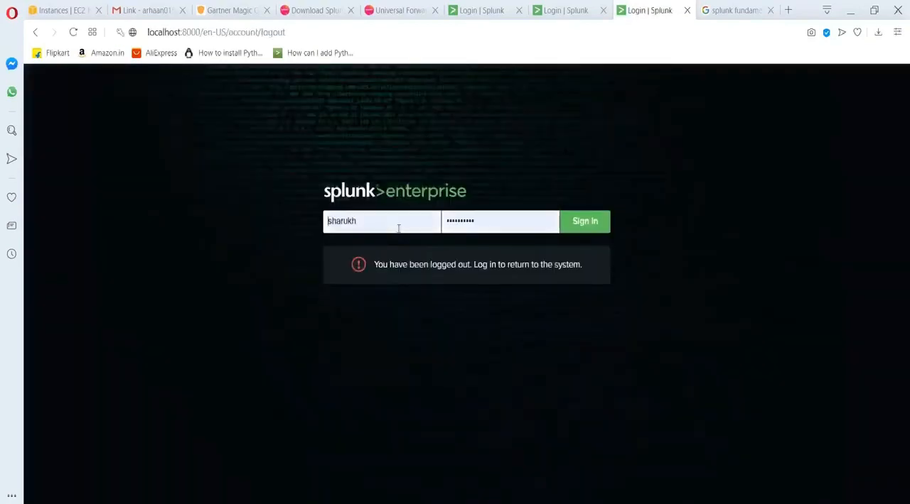
click(490, 228)
key(BackSpace)
key(BackSpace)
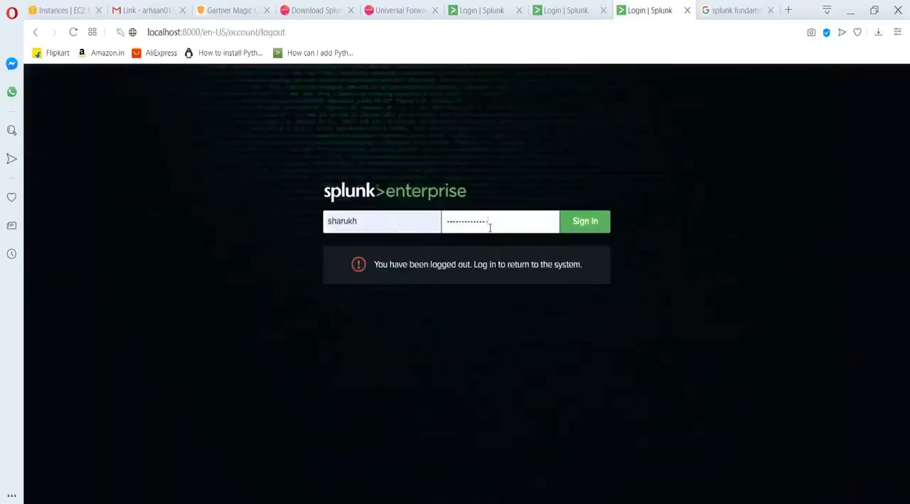
key(Return)
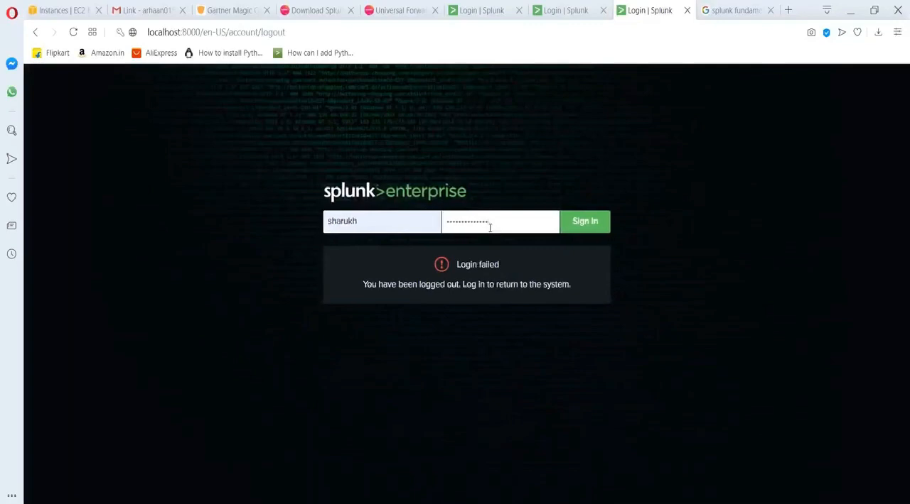
Sign back in with the saved account password and open the list of triggered alerts.
key(BackSpace)
key(BackSpace)
key(BackSpace)
key(BackSpace)
key(BackSpace)
key(BackSpace)
key(BackSpace)
key(BackSpace)
key(BackSpace)
key(BackSpace)
key(BackSpace)
key(BackSpace)
key(BackSpace)
key(BackSpace)
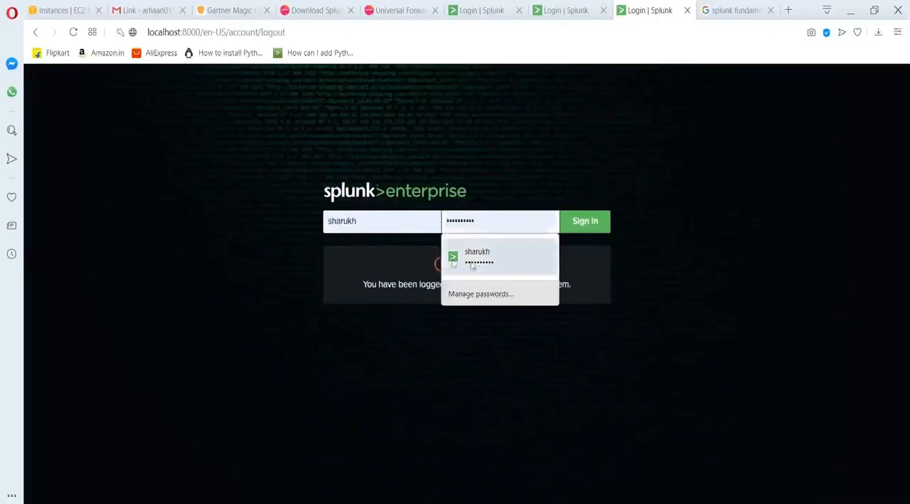
click(473, 266)
click(574, 224)
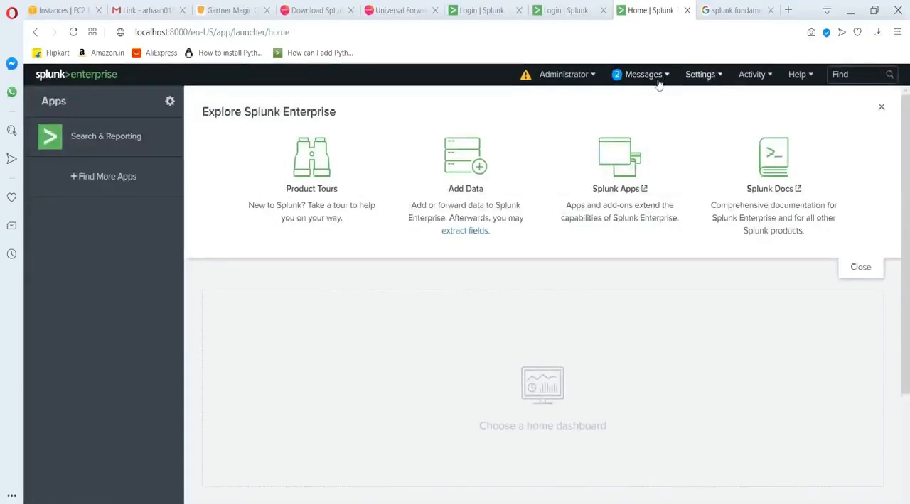
click(751, 77)
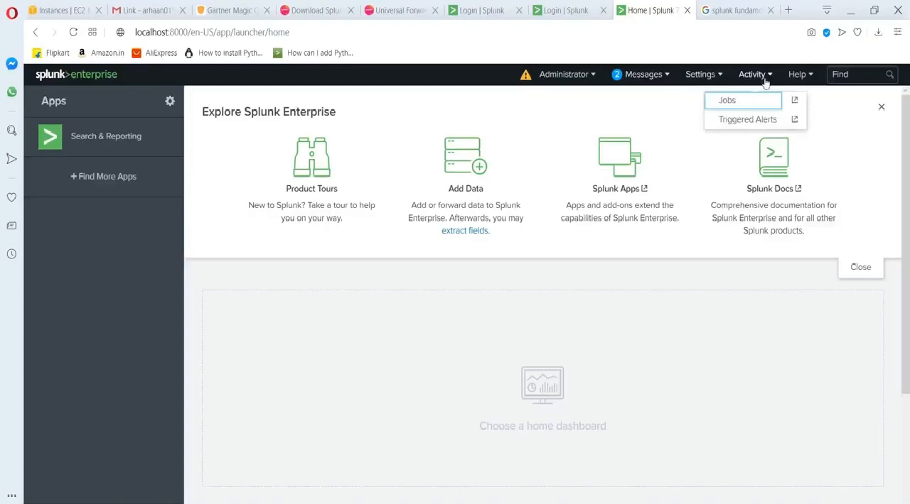
click(747, 121)
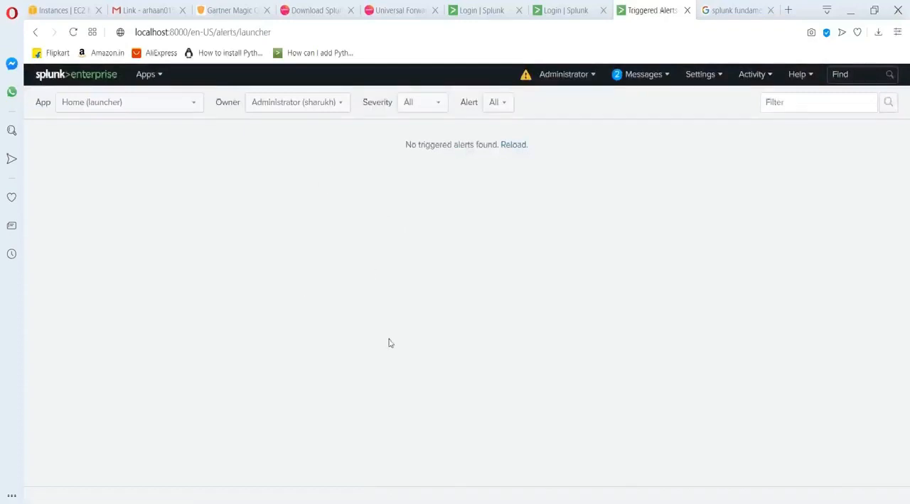
Run the search index="_audit" action="login attempt" info=failed in the Search & Reporting app.
click(153, 84)
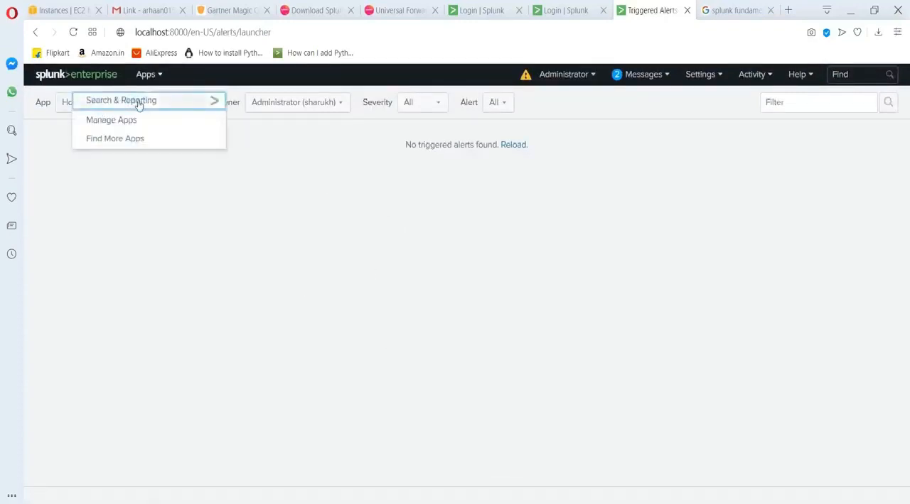
click(138, 103)
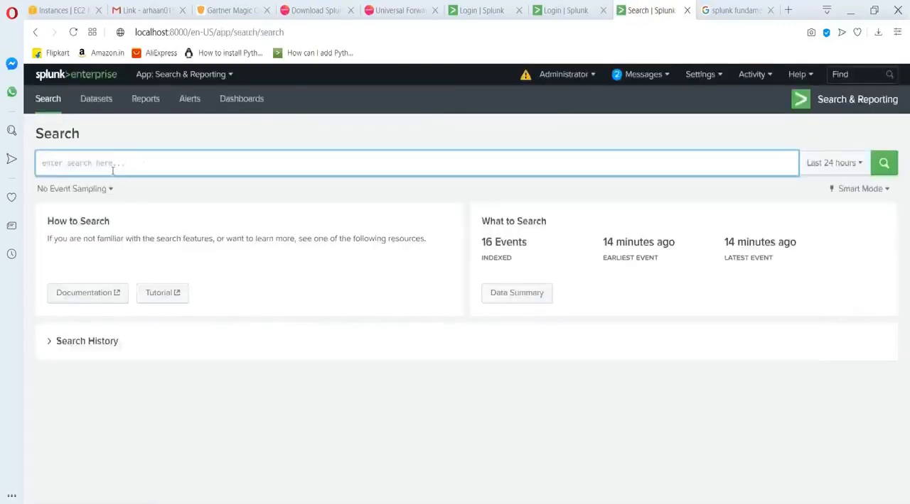
text(index)
click(113, 191)
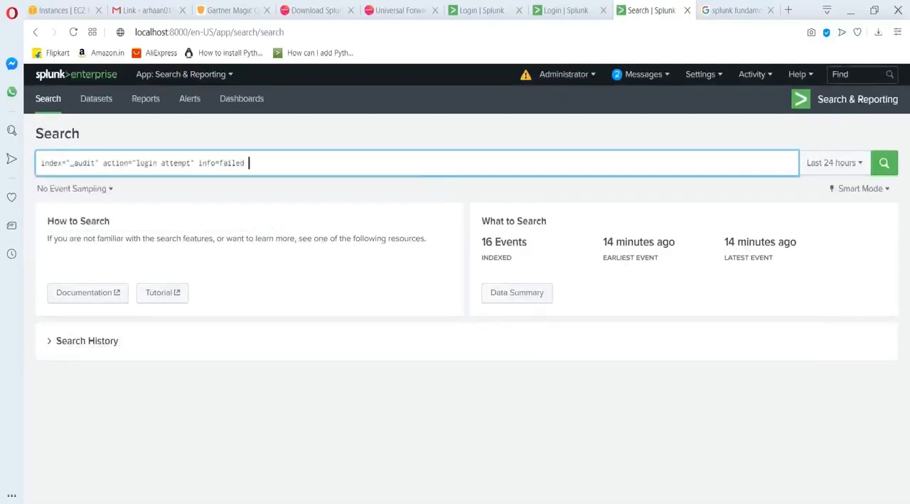
click(882, 162)
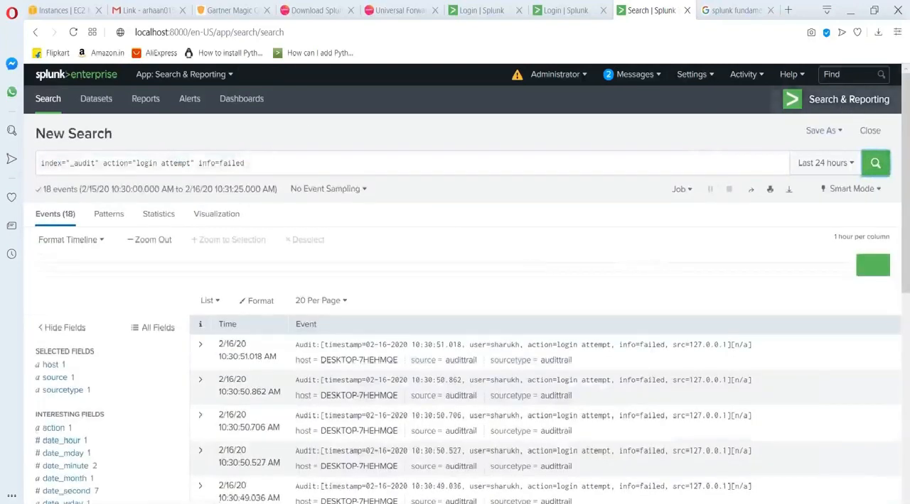
Try saving the search as a report titled "report on failed login on my splunk", and close the dialog without saving.
click(821, 131)
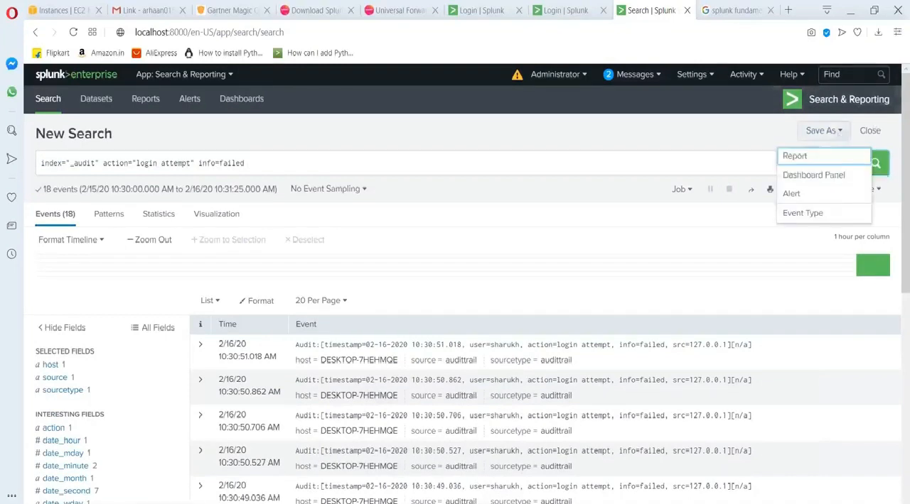
click(795, 157)
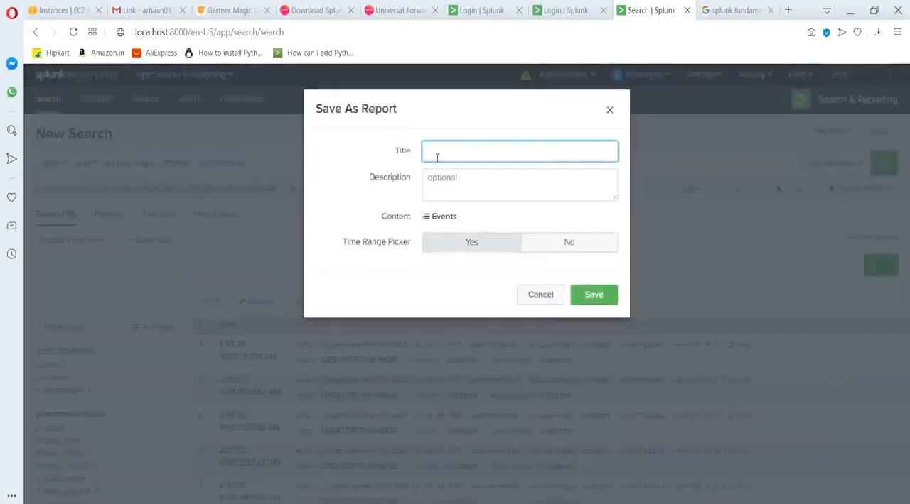
text(report on)
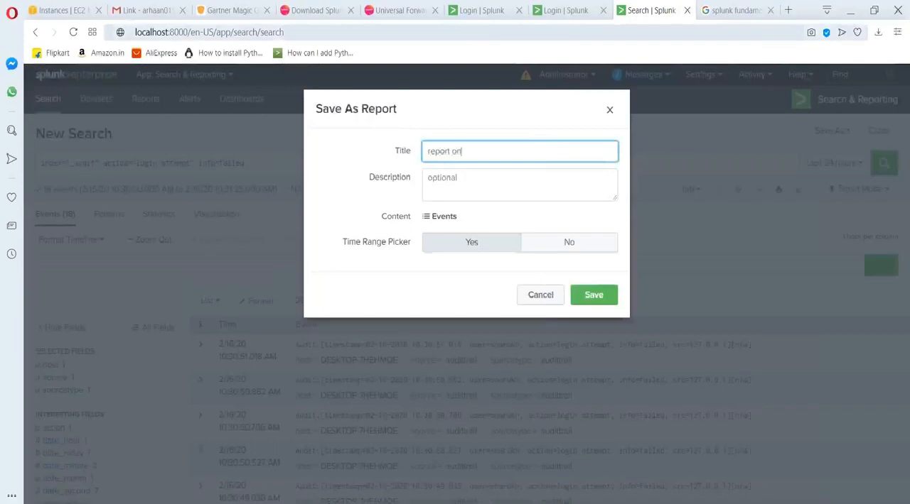
text( failed login on my splunk)
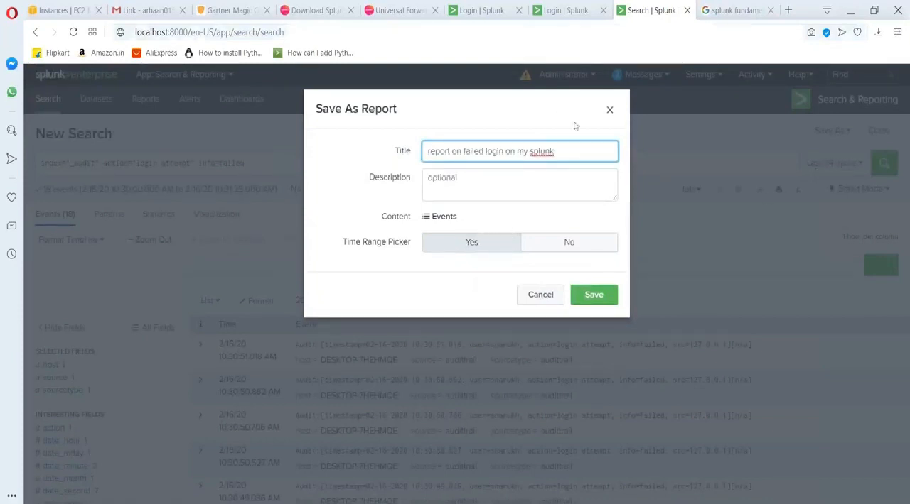
click(609, 110)
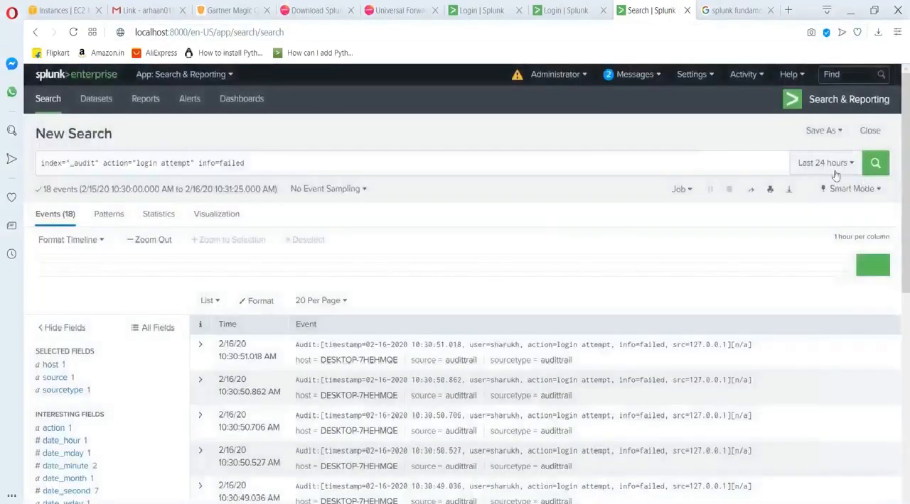
Save the search as a report titled "failed login attempt on splunk" and view it.
click(828, 165)
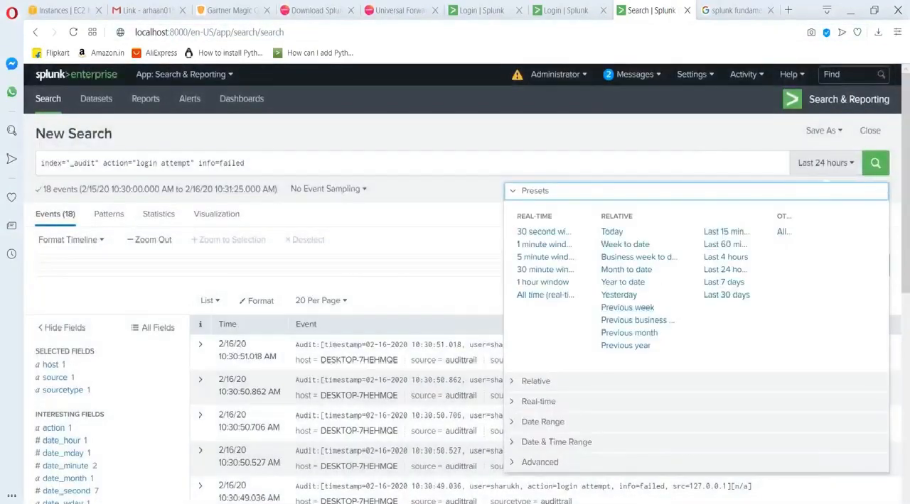
click(631, 143)
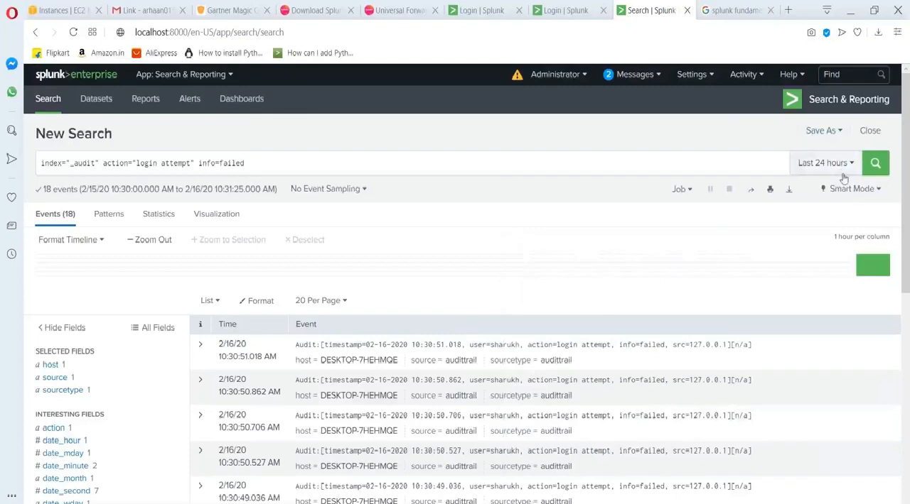
click(817, 131)
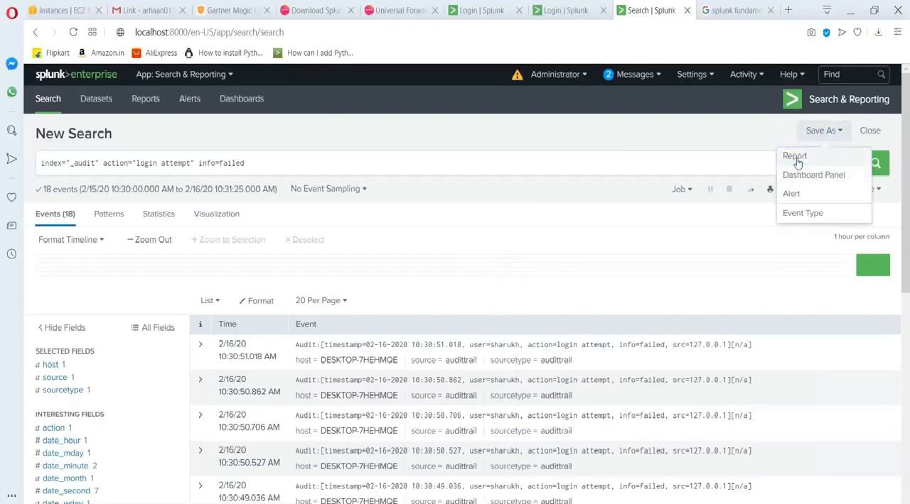
click(798, 162)
text(failed)
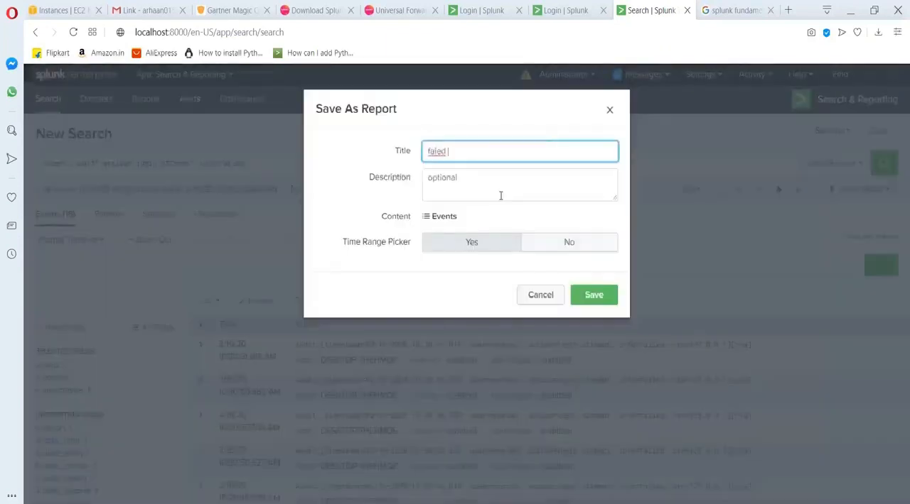
key(BackSpace)
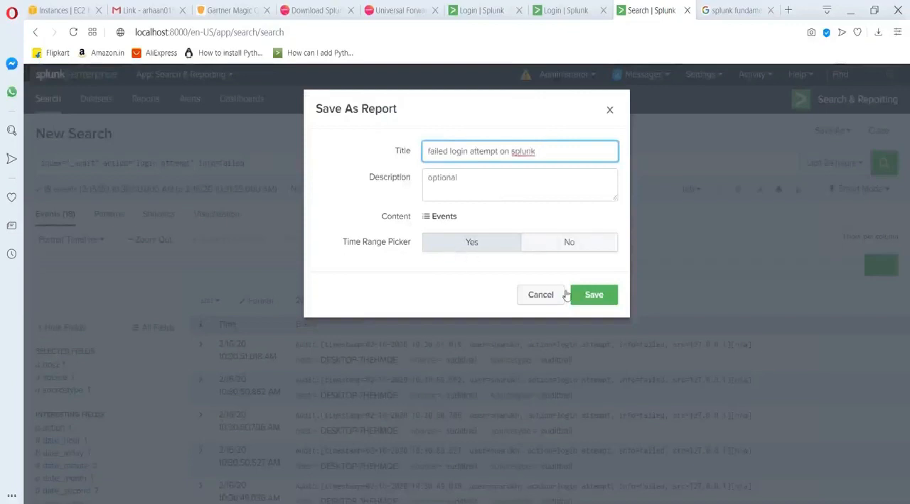
click(587, 294)
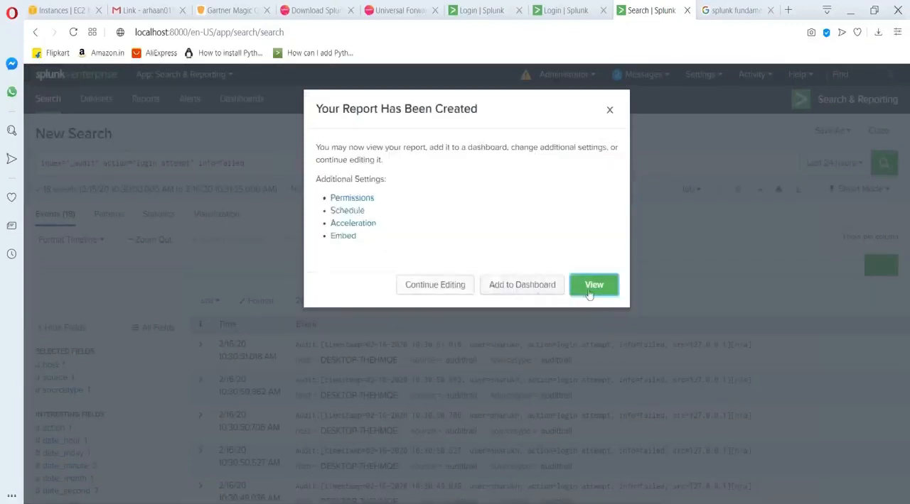
click(601, 292)
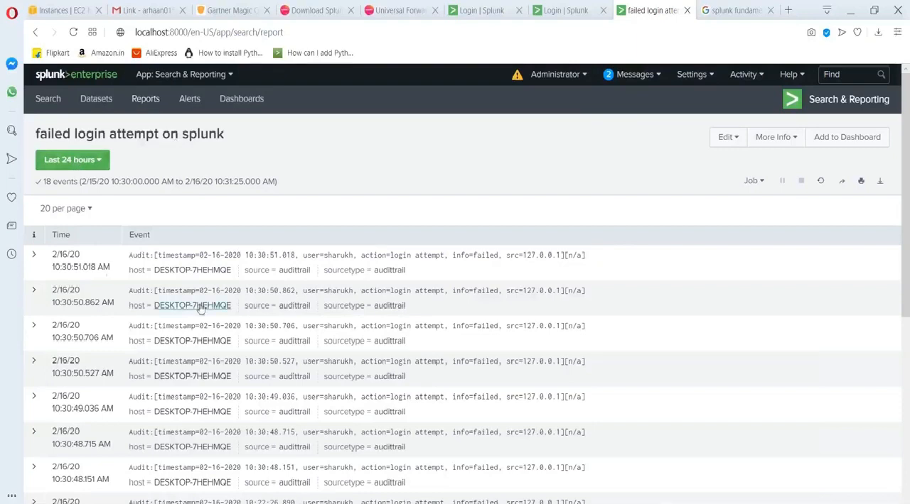
Look through the report's events, and reopen "failed login attempt on splunk" from the list of reports.
scroll(384, 343, down, 5)
scroll(384, 343, up, 5)
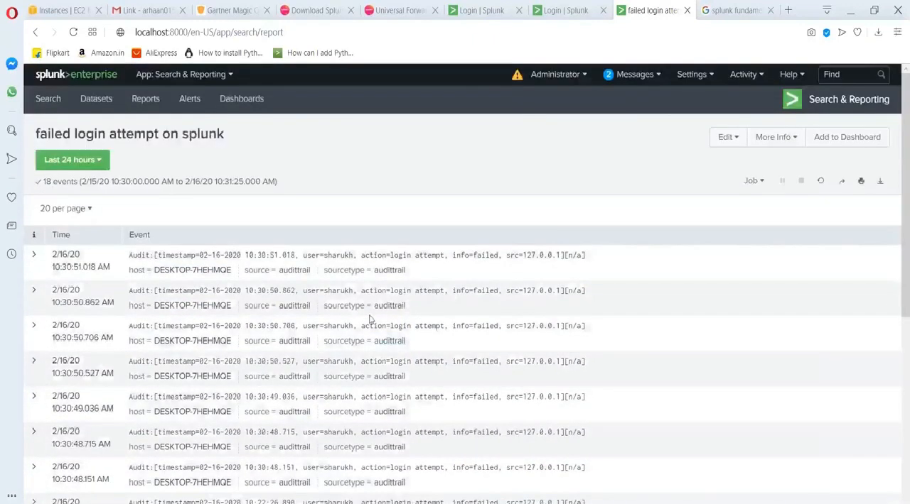
scroll(98, 173, down, 1)
scroll(384, 320, down, 5)
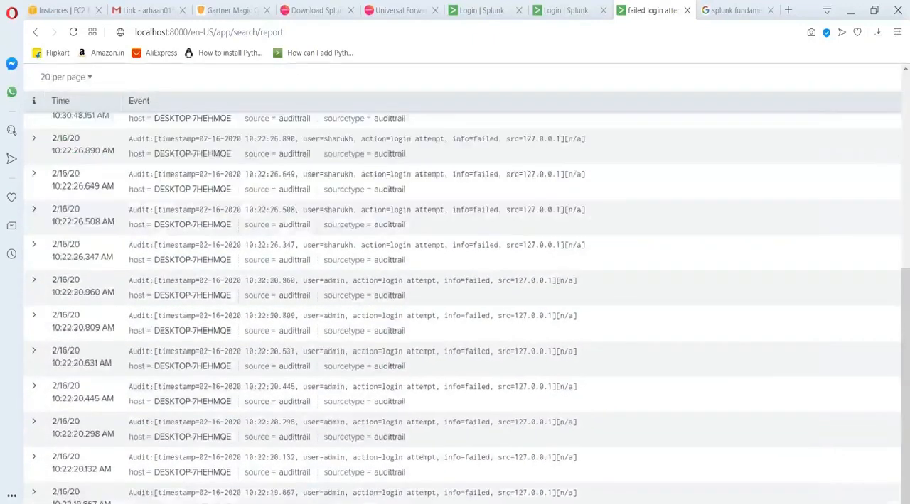
scroll(384, 320, up, 6)
click(146, 98)
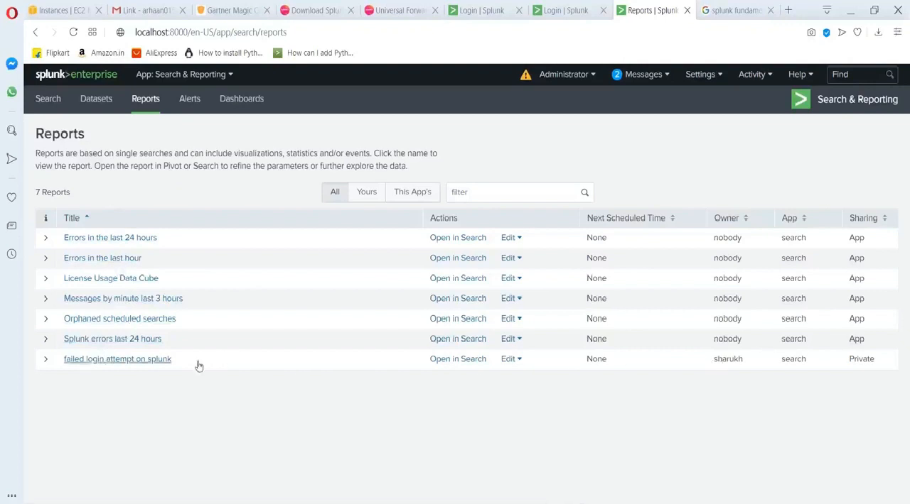
click(136, 361)
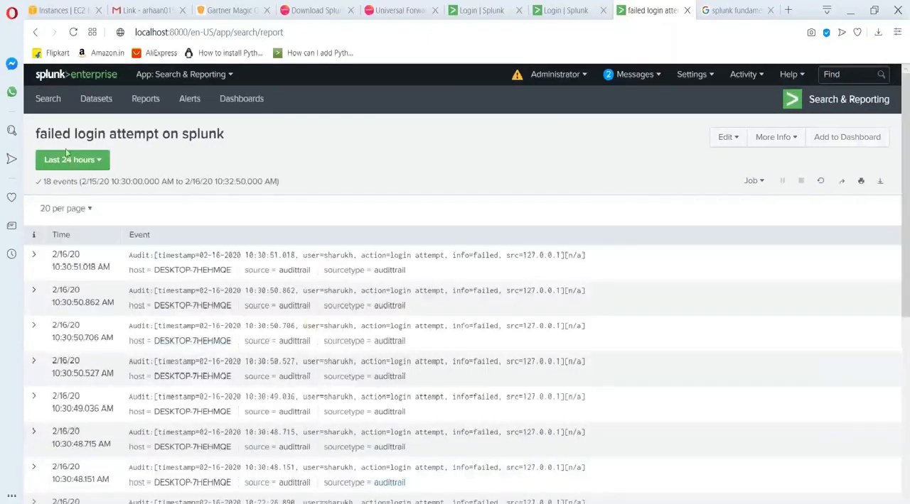
Set the report's time range to Last 15 minutes, and switch it to the real-time 5 minute window.
click(68, 159)
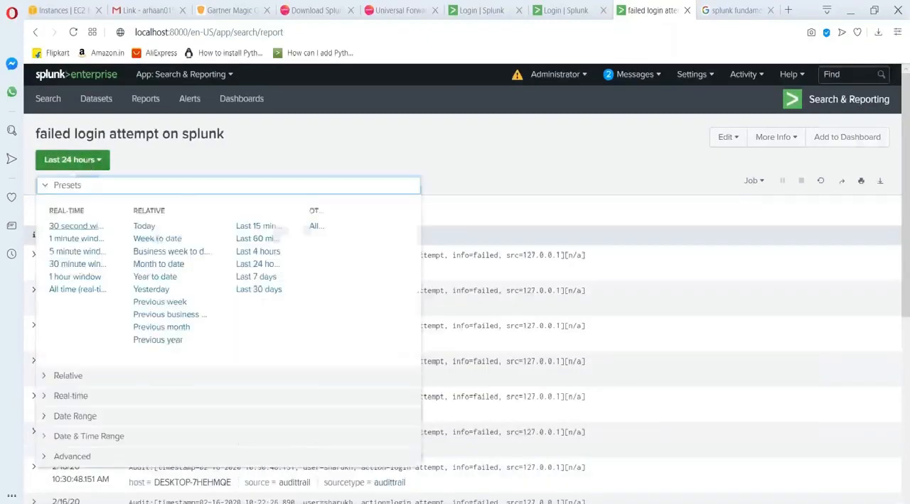
click(264, 228)
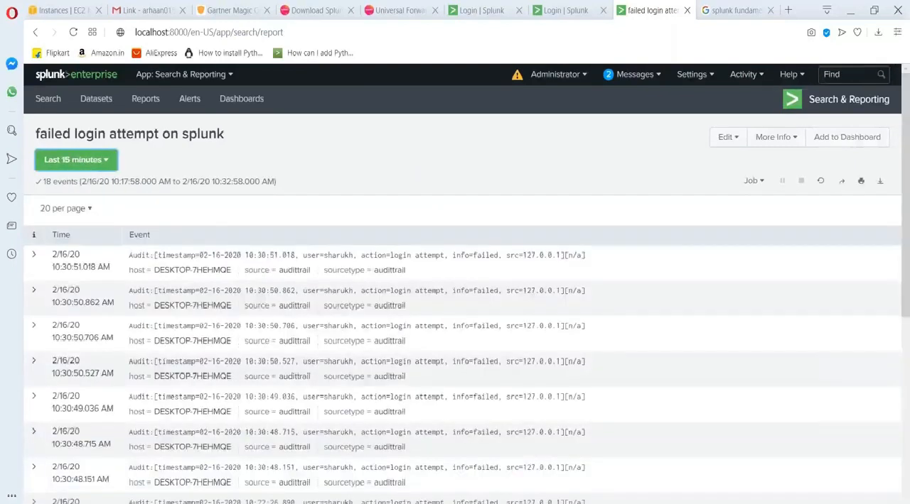
scroll(265, 270, down, 4)
scroll(264, 270, up, 3)
click(74, 99)
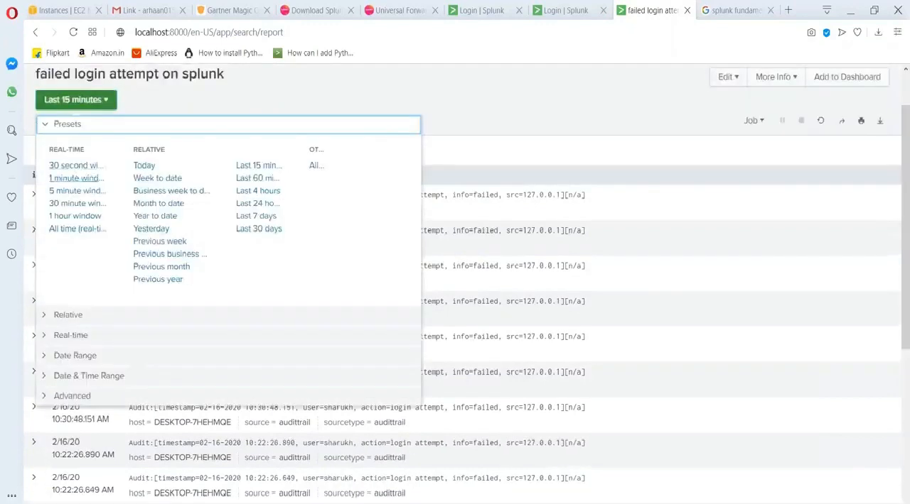
click(71, 193)
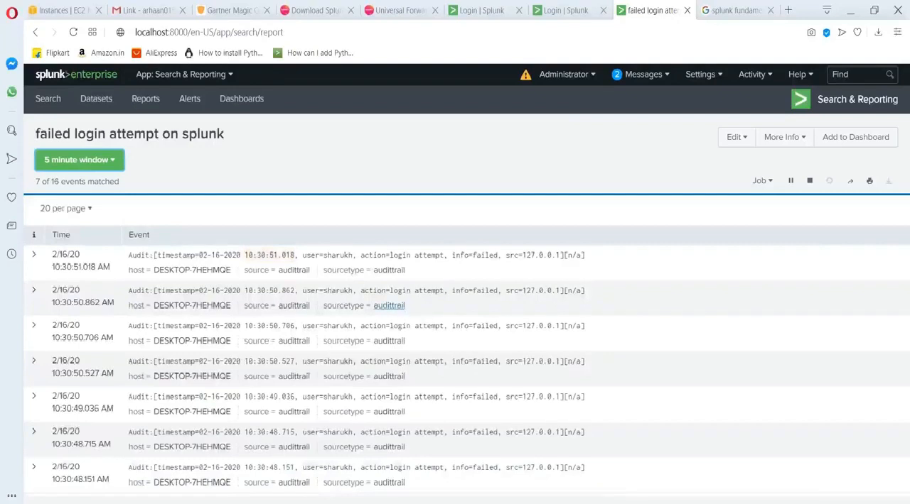
Open the list of triggered alerts and view the results of the first "Failed login attempt by admin" alert.
click(754, 74)
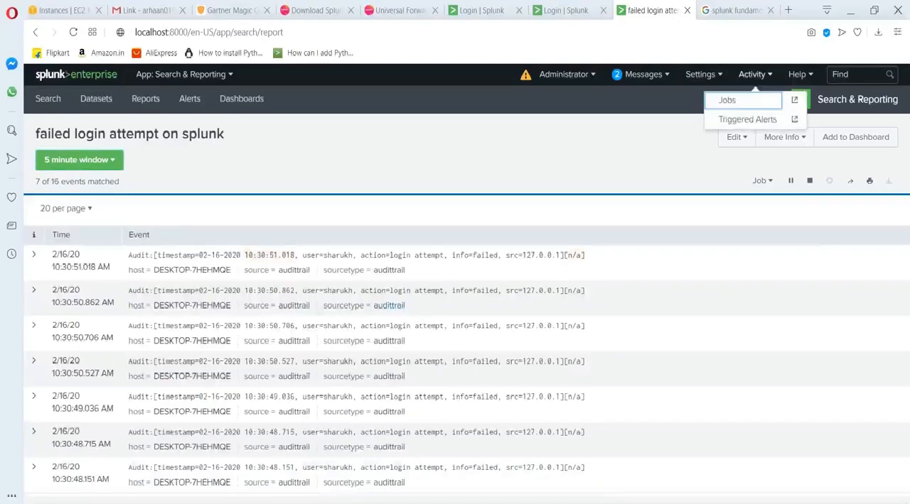
click(745, 116)
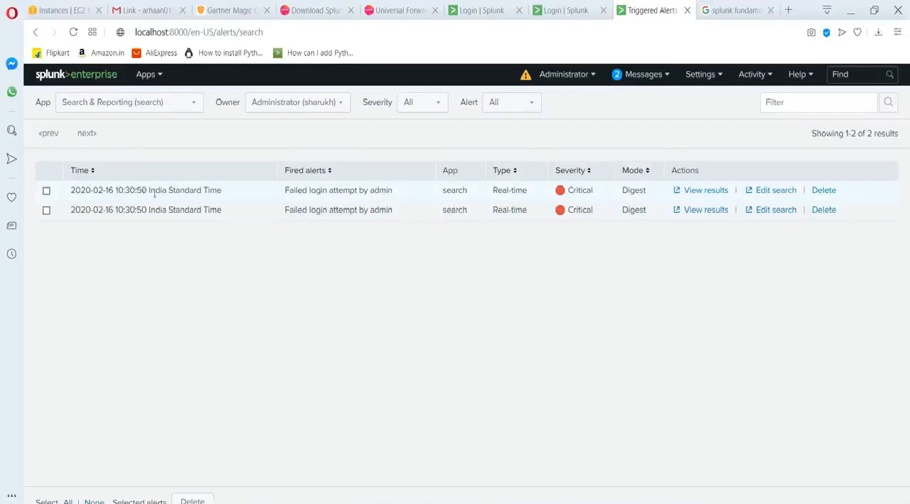
click(700, 190)
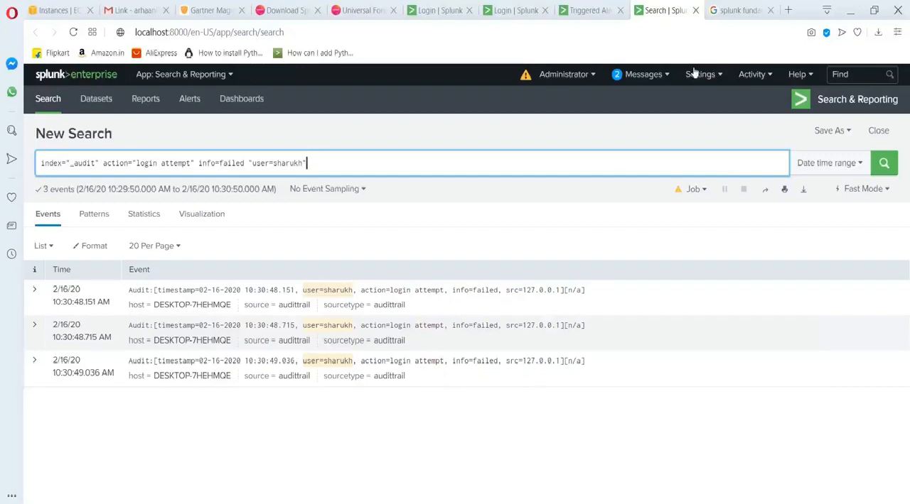
click(896, 472)
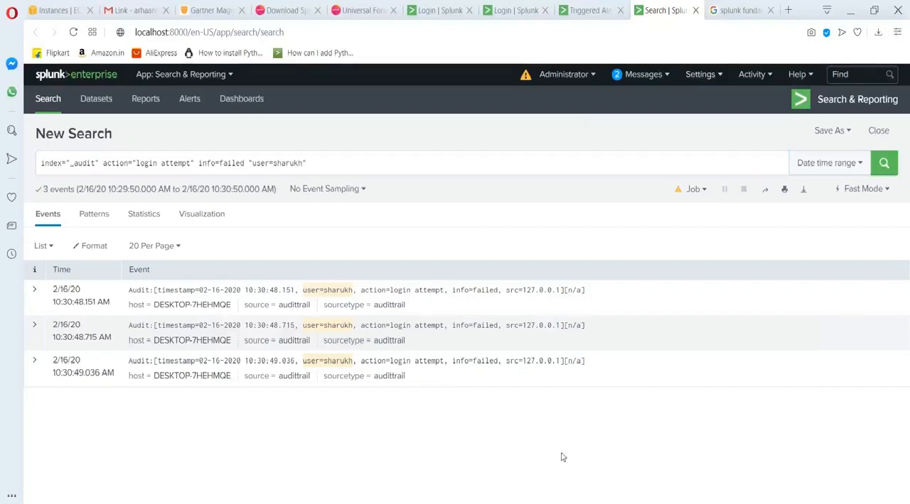
Minimize the browser to check the DEvops school Splunk folder in File Explorer, and return to the browser.
mouse_move(511, 503)
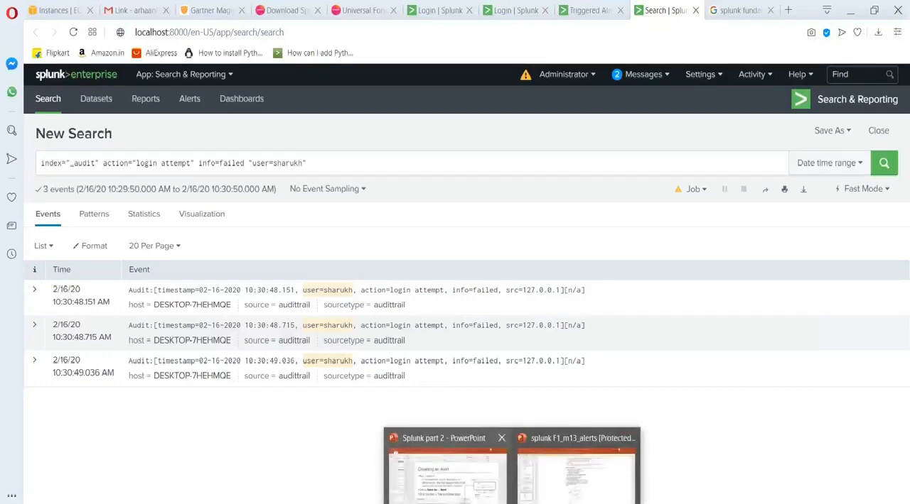
mouse_move(582, 481)
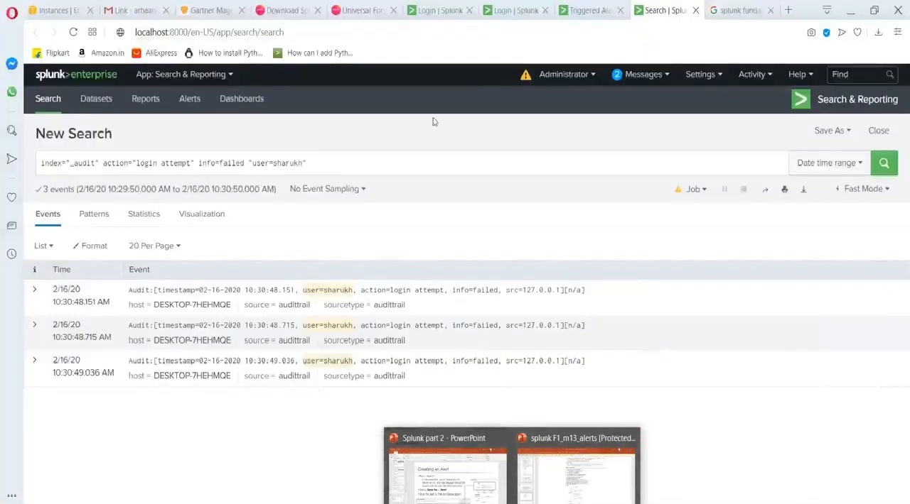
click(850, 10)
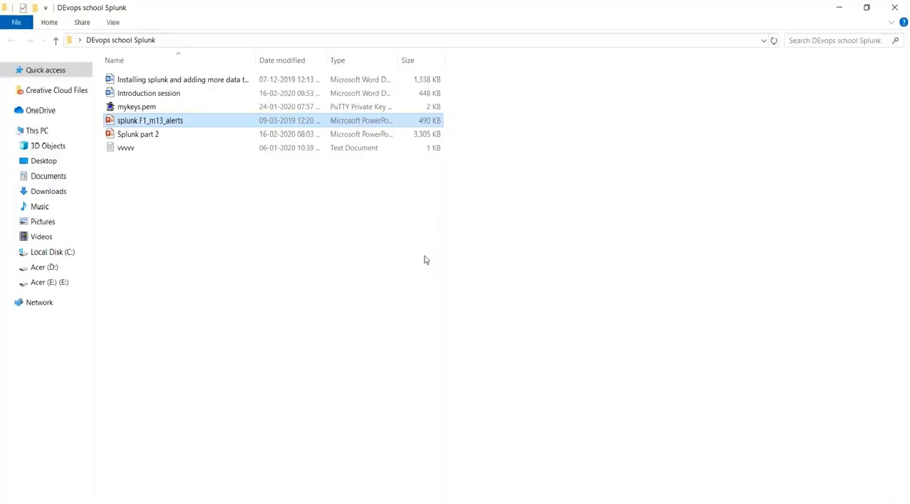
click(758, 422)
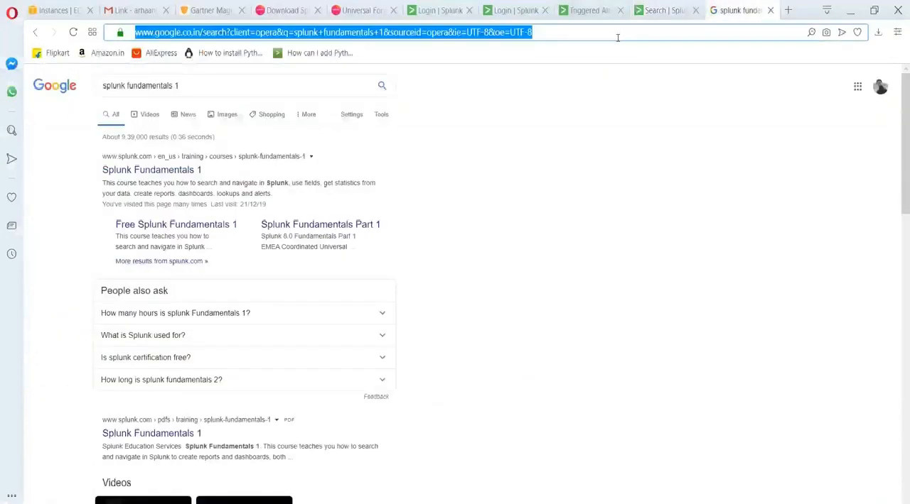
Search the web for gdrive and open My Drive in Google Drive.
text(gdrive)
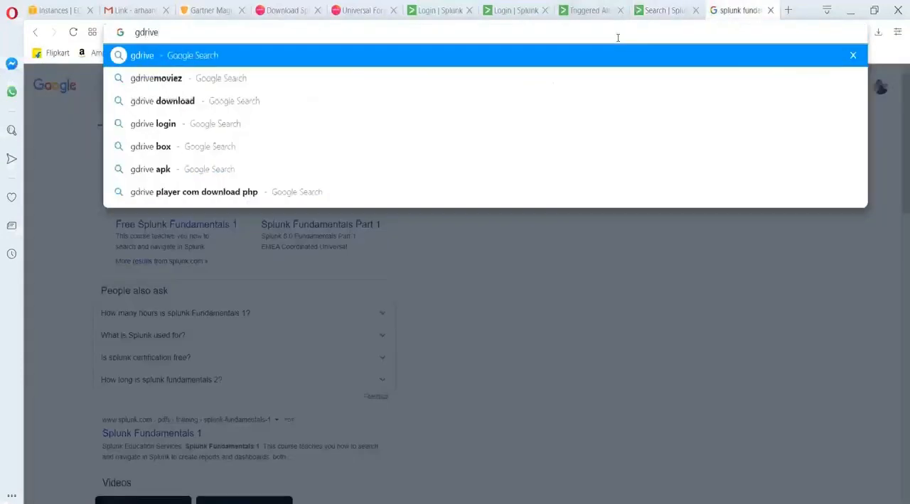
key(Return)
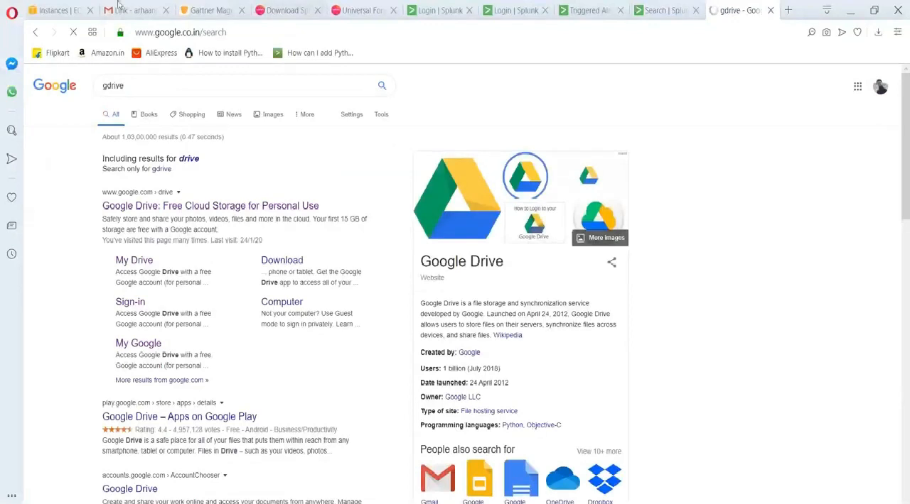
double_click(192, 205)
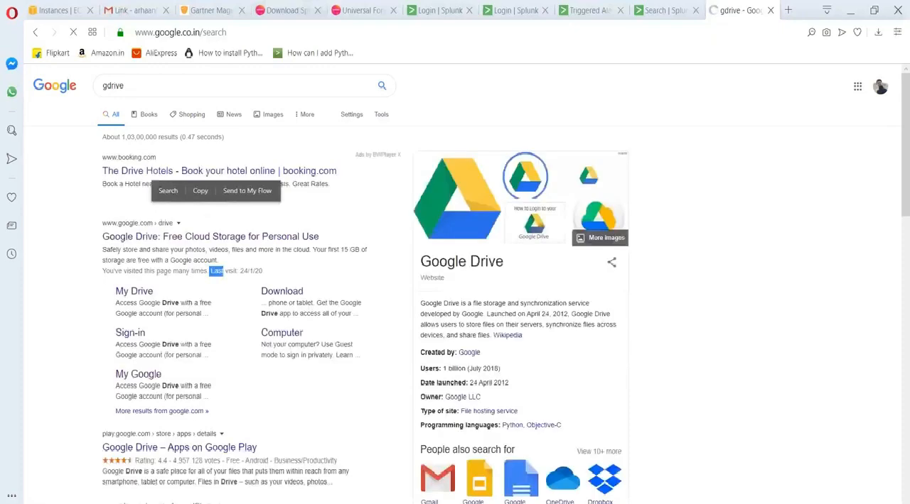
click(185, 236)
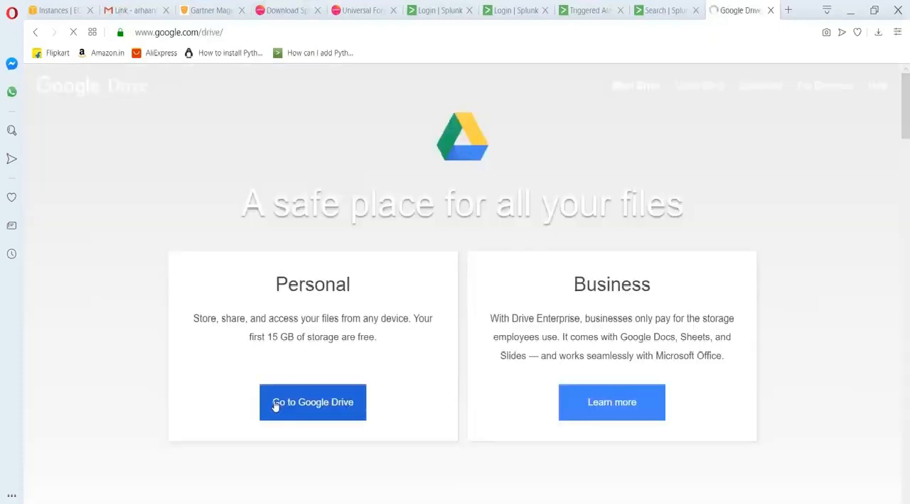
click(305, 413)
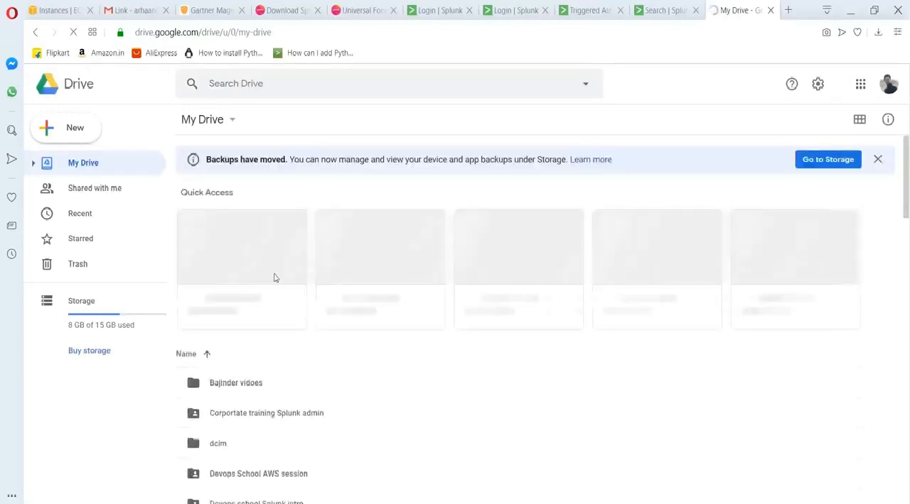
Open the "Devops school Splunk intro" folder and inspect the options for its "DEvops school Splunk" subfolder.
scroll(333, 327, down, 3)
scroll(338, 339, down, 1)
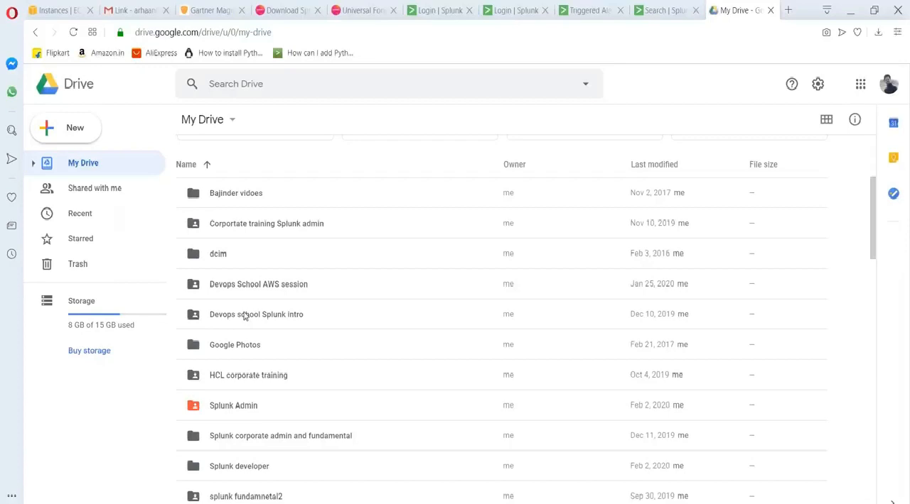
scroll(244, 315, down, 1)
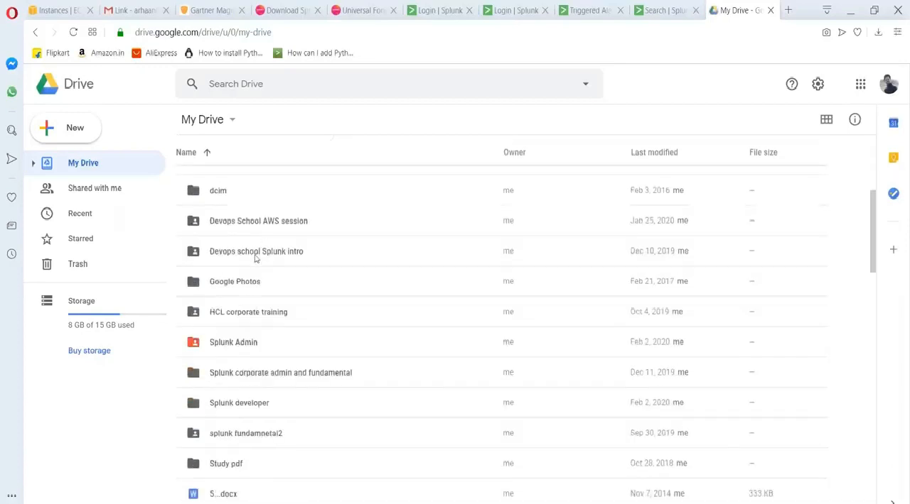
double_click(256, 259)
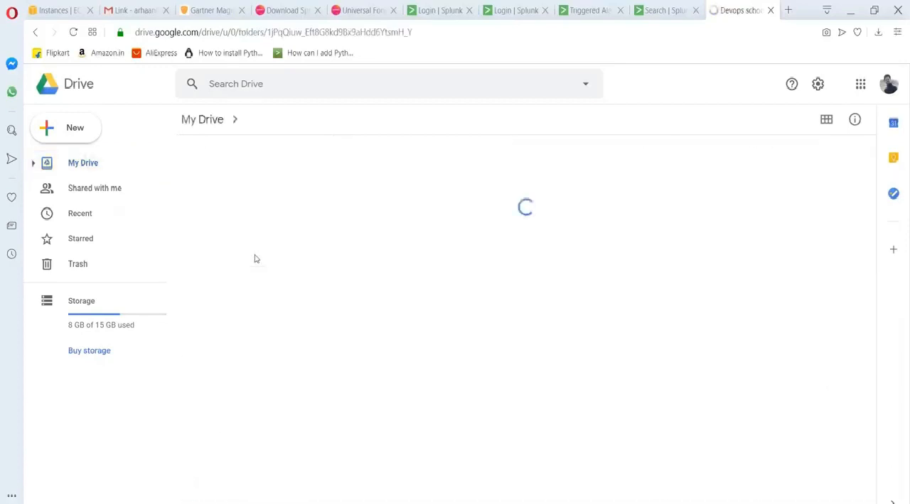
click(239, 189)
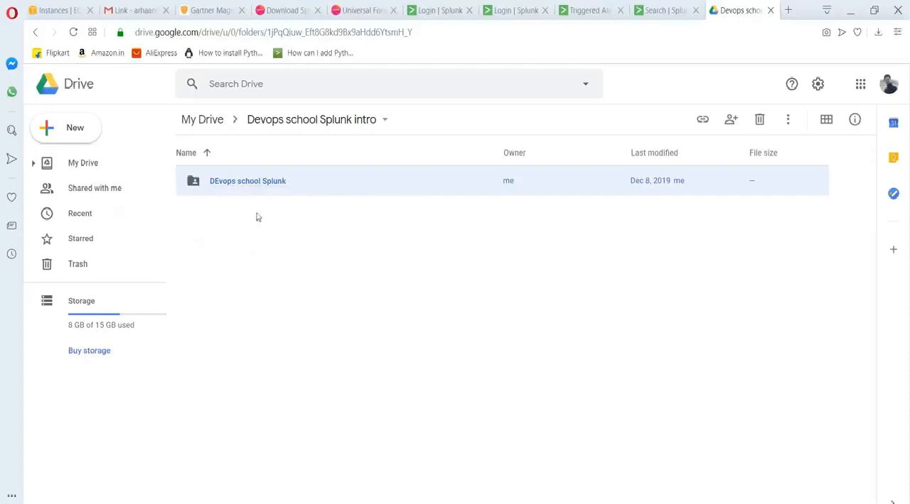
right_click(262, 184)
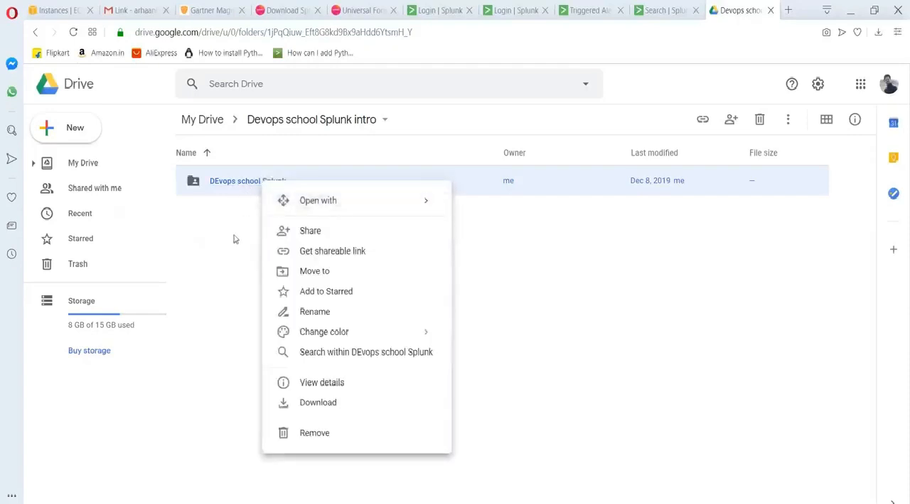
click(231, 210)
click(230, 187)
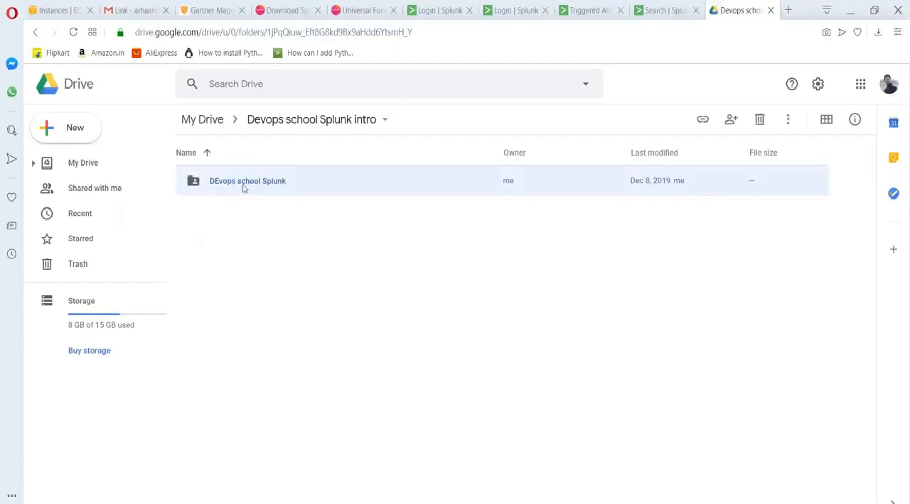
Return to My Drive and copy a shareable link for the "Devops school Splunk intro" folder.
click(205, 120)
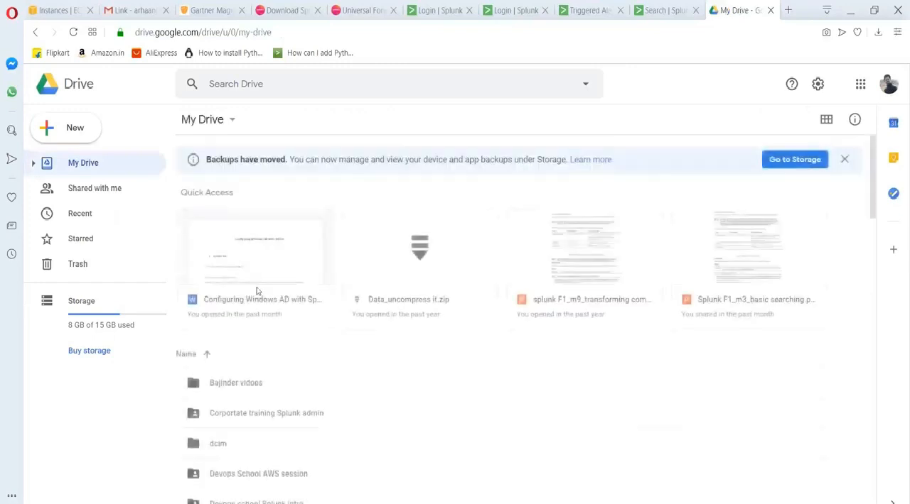
scroll(267, 427, down, 3)
right_click(263, 378)
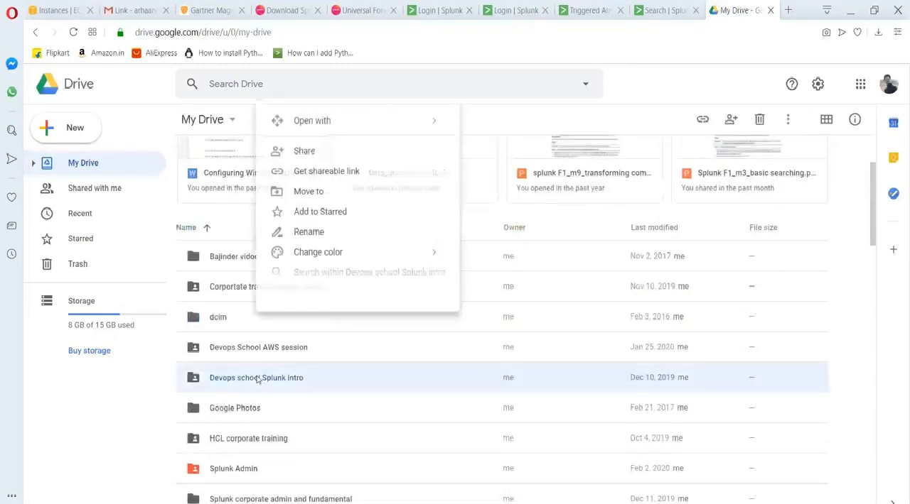
click(315, 173)
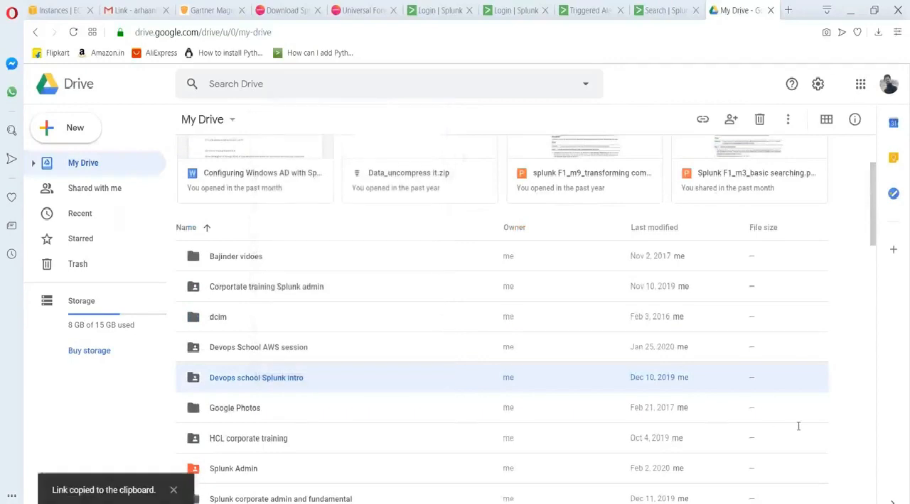
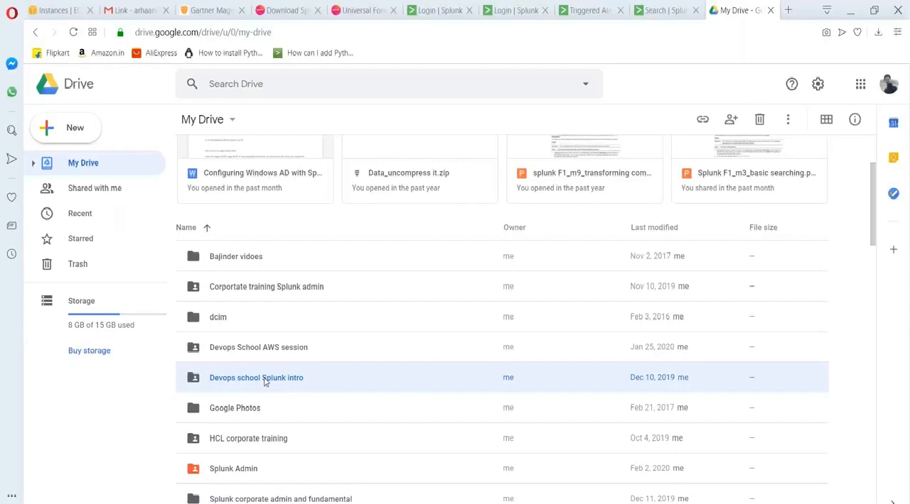
Try to open the "Devops school Splunk intro" folder, and reload My Drive.
scroll(282, 391, down, 2)
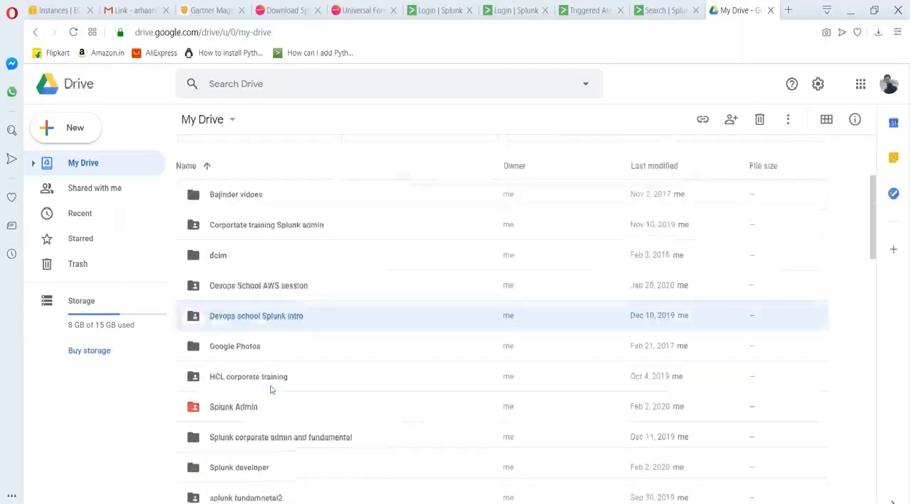
double_click(248, 254)
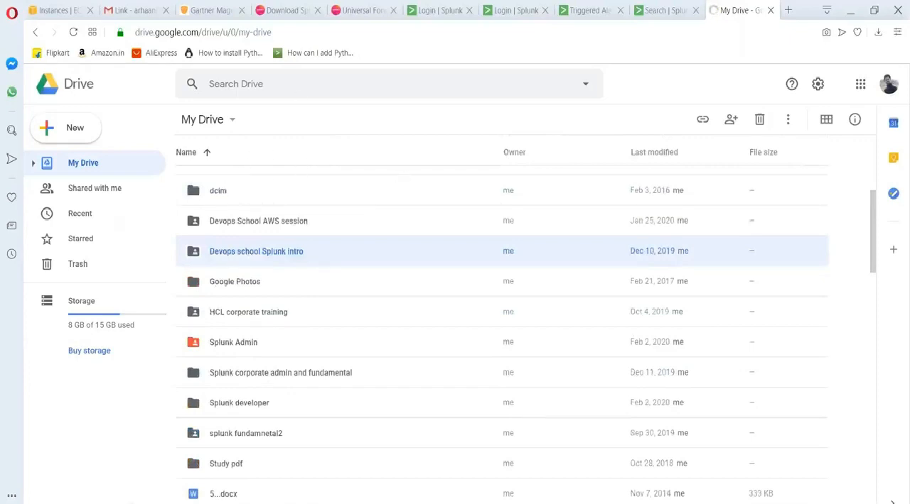
click(280, 32)
key(Return)
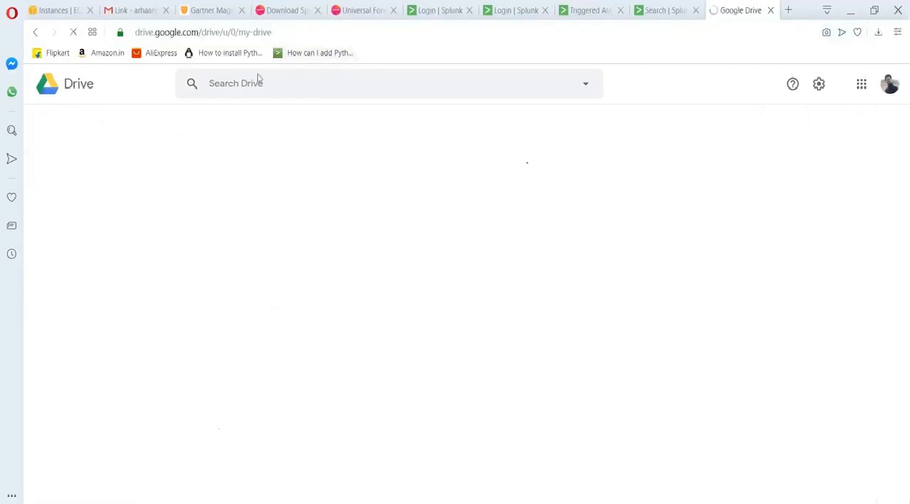
Switch to the DEvops school Splunk folder window in File Explorer, check its files and close the window.
mouse_move(270, 501)
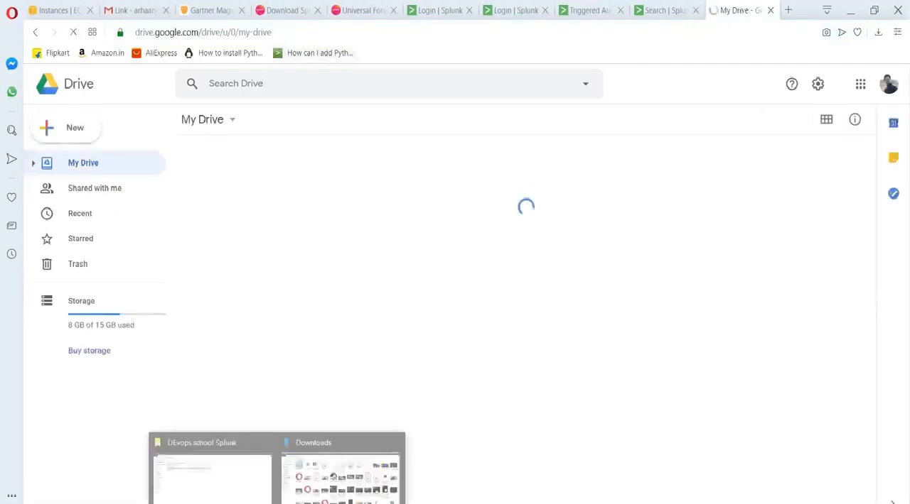
click(237, 467)
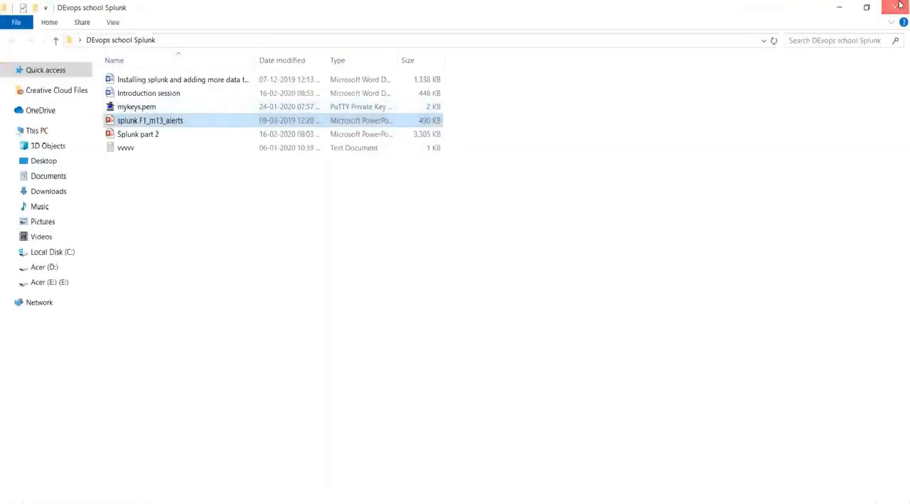
click(898, 5)
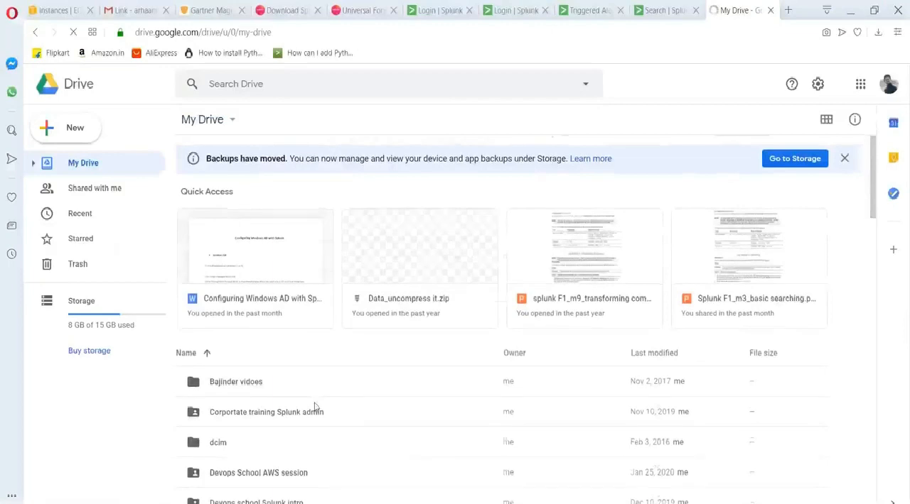
Open the "Devops school Splunk intro" folder in My Drive.
scroll(240, 440, down, 2)
scroll(240, 438, down, 3)
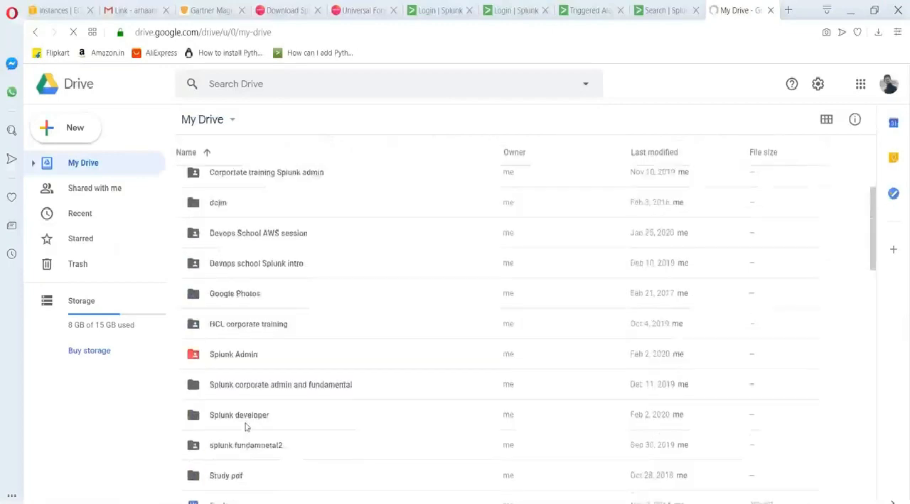
scroll(249, 242, up, 1)
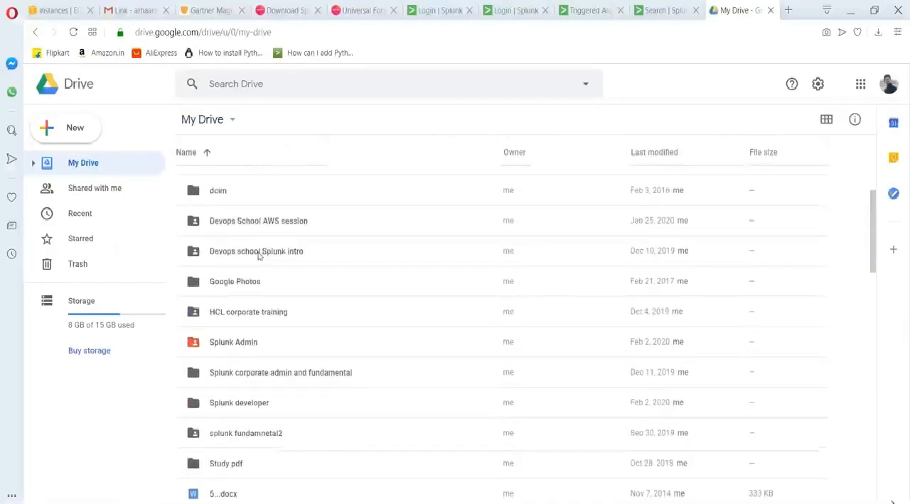
click(259, 256)
double_click(259, 256)
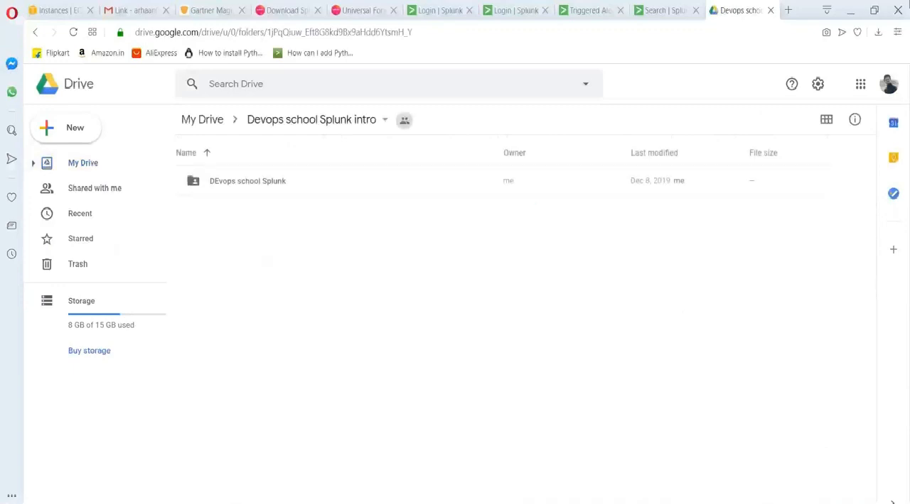
Upload the desktop's "DEvops school Splunk" folder into the open Drive folder, updating the existing item, and restore the browser to full size.
click(874, 10)
click(839, 8)
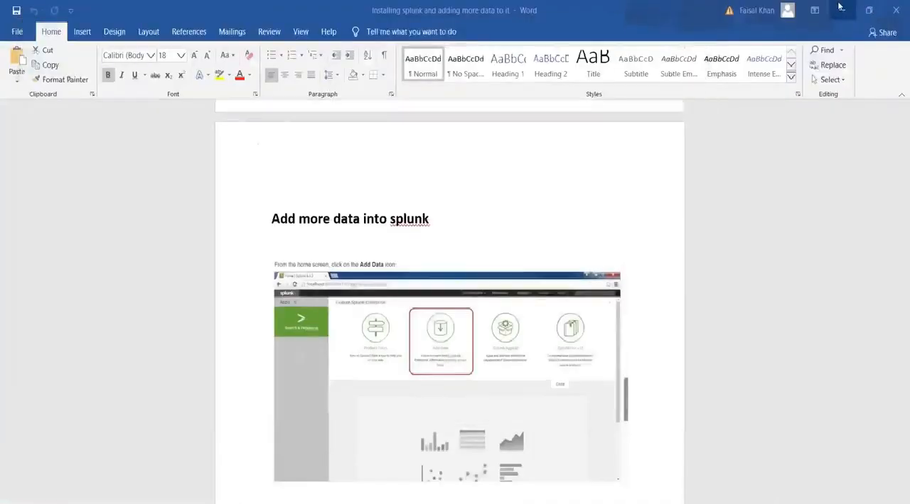
click(839, 7)
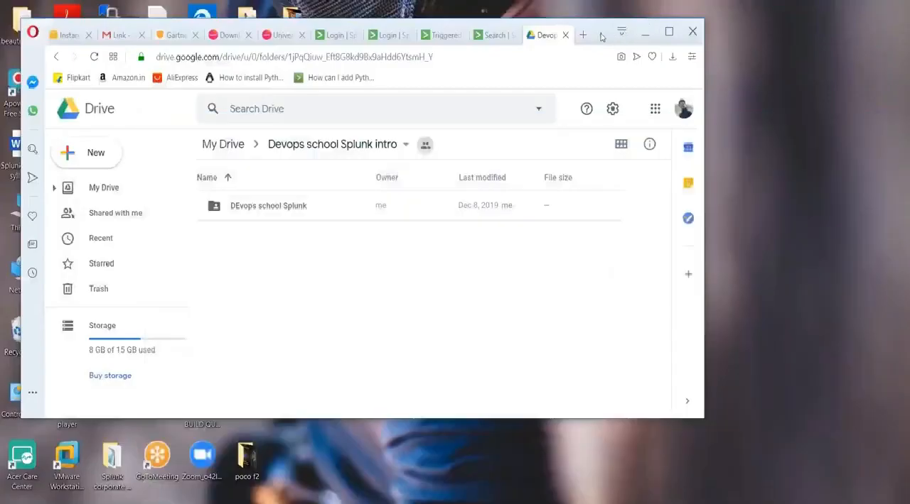
drag(600, 37, 842, 85)
drag(112, 213, 509, 349)
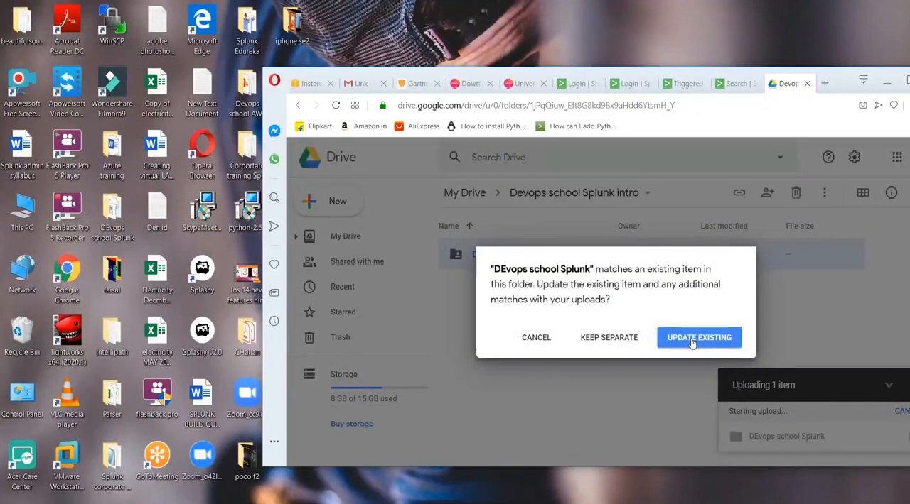
click(692, 340)
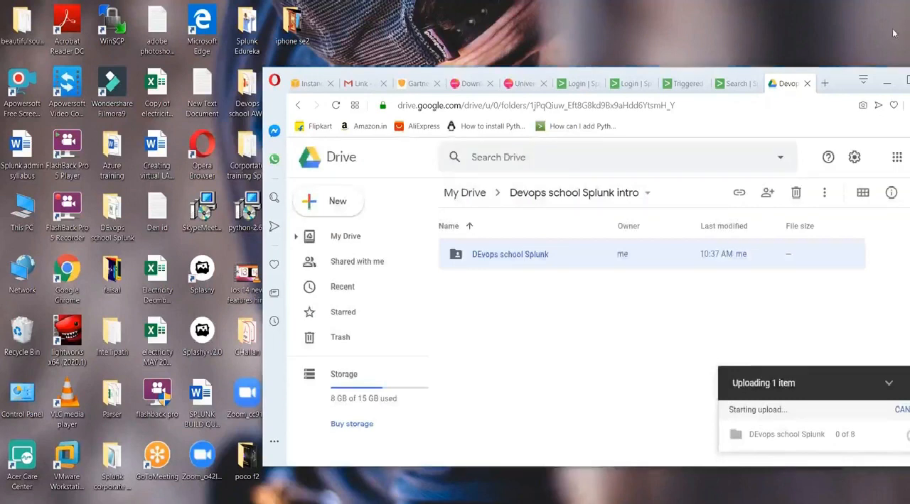
click(908, 80)
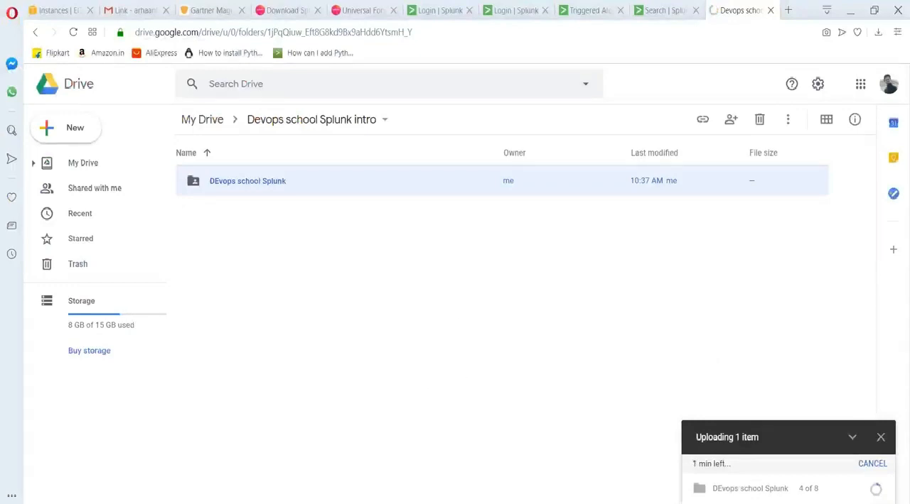
Switch to the Notepad notes, review the deployment sections and add the heading "3) basic deployment" below the standalone deployment section.
key(alt+Tab)
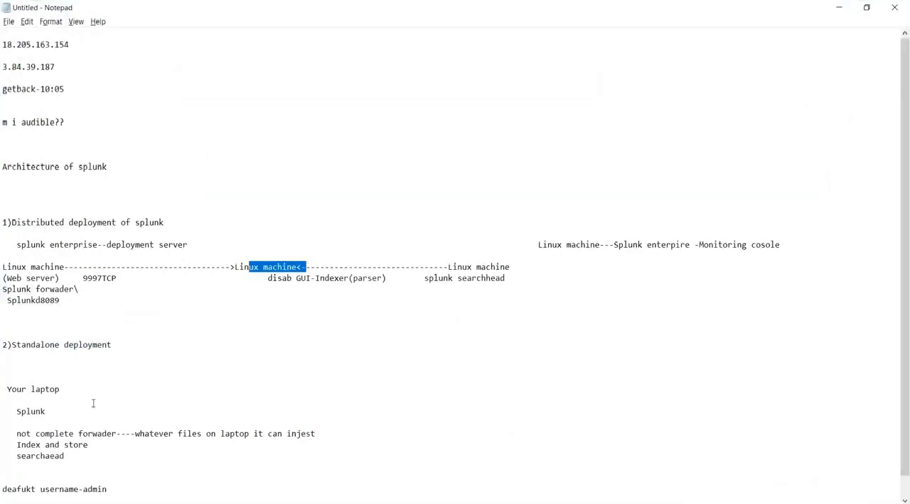
scroll(106, 413, down, 1)
drag(94, 424, 4, 189)
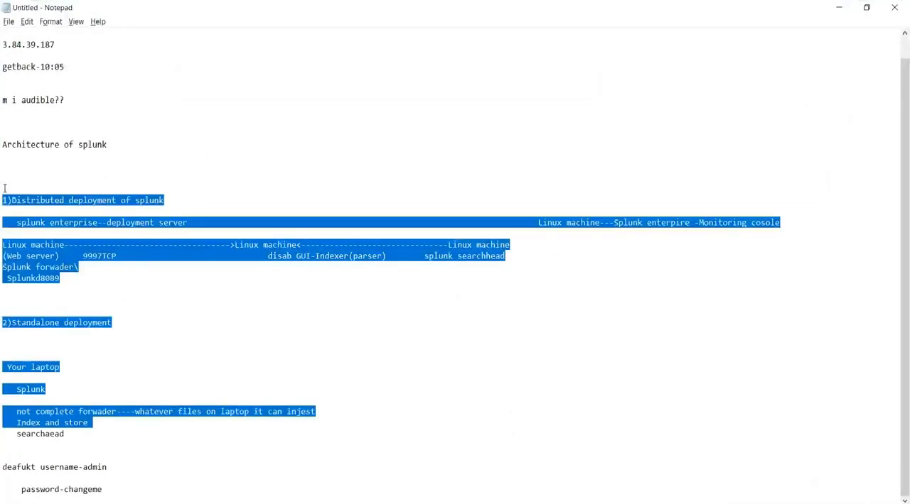
drag(123, 291, 3, 201)
drag(75, 430, 4, 321)
click(86, 435)
key(Return)
key(Return)
key(Return)
key(Return)
scroll(451, 265, down, 1)
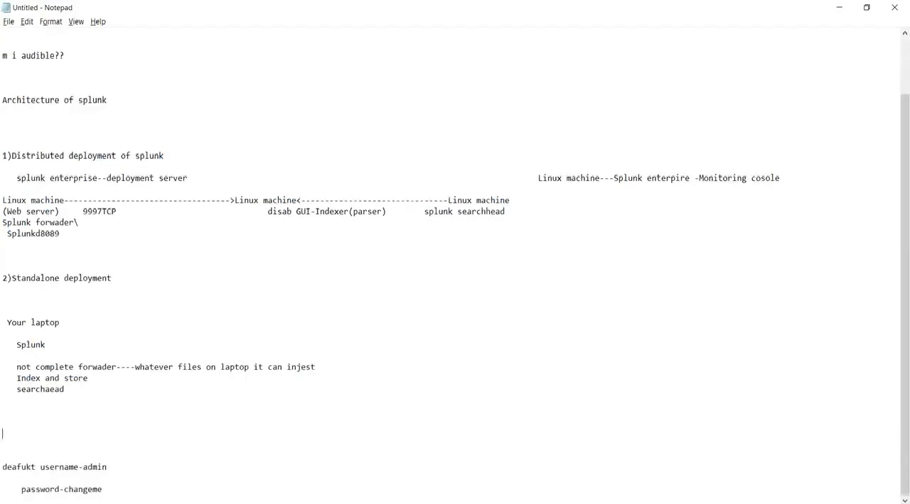
key(Return)
key(Up)
text(3) )
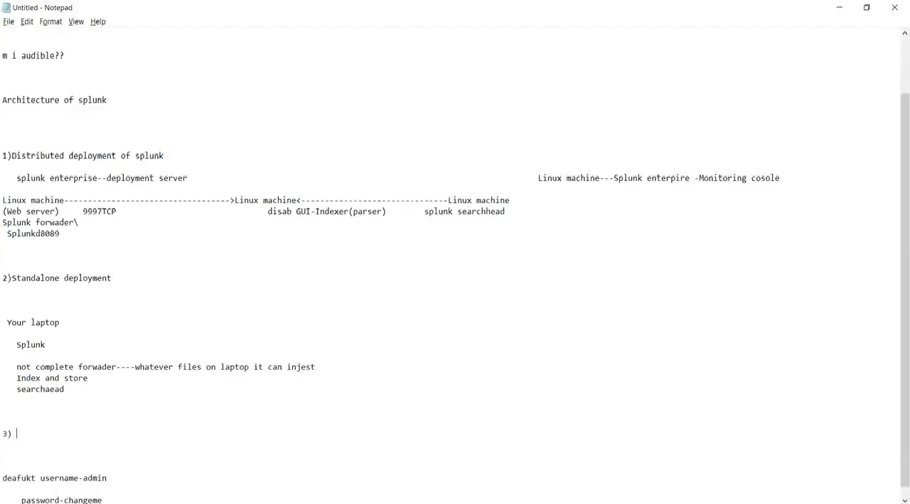
text(basic deployment)
Renumber the standalone deployment heading as 1 and the basic deployment heading as 2.
click(5, 278)
key(BackSpace)
text(1)
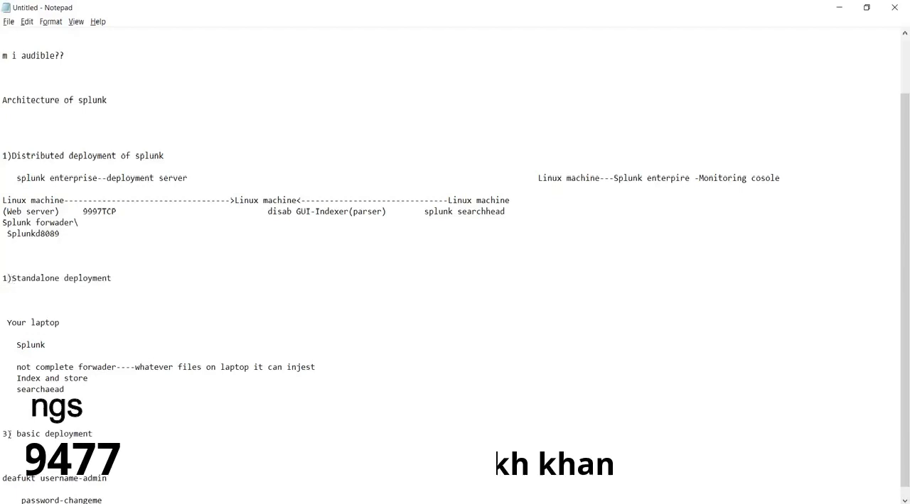
click(7, 433)
key(BackSpace)
text(2)
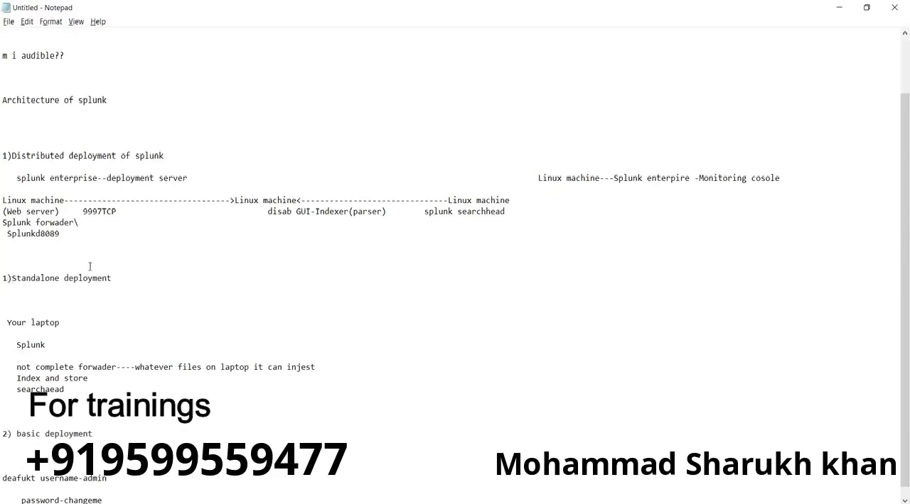
Move the whole distributed deployment section below the basic deployment heading and remove the leftover blank lines.
drag(106, 245, 4, 156)
key(ctrl+c)
key(BackSpace)
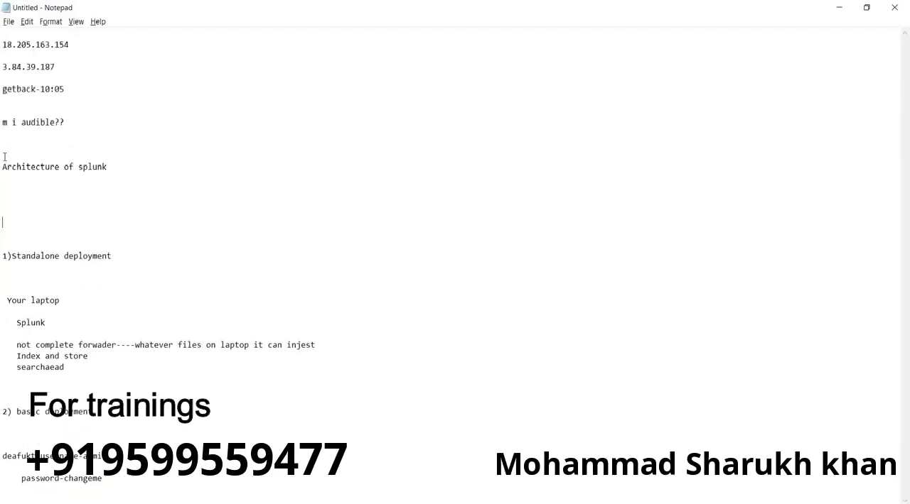
key(Delete)
key(Delete)
key(Delete)
click(119, 379)
key(Return)
key(Return)
key(Return)
key(ctrl+v)
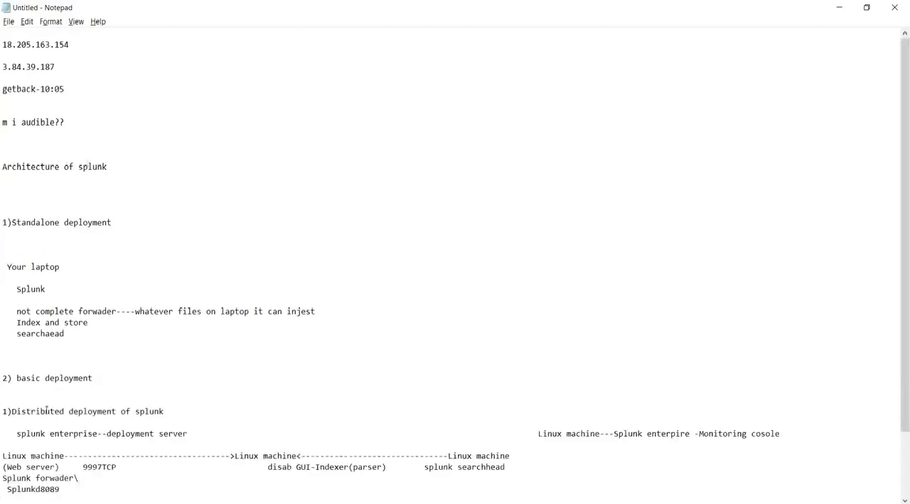
Renumber the distributed deployment heading as 3.
click(7, 411)
key(BackSpace)
text(3)
Make room below the basic deployment heading and add the indented lines "Mylaptop" and "splunk enterpruse".
click(102, 378)
key(Return)
key(Return)
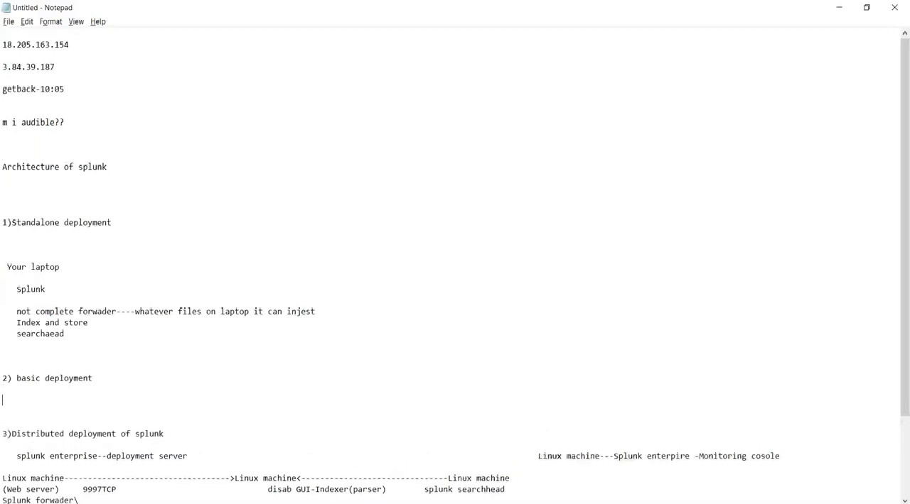
key(Return)
key(Return)
key(Up)
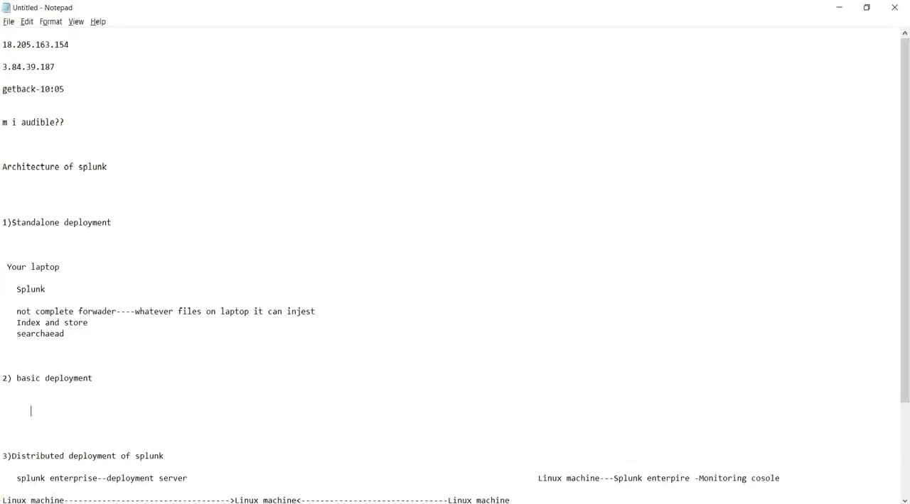
text(Mylap)
key(BackSpace)
key(BackSpace)
text(aptop)
key(Return)
text(sp)
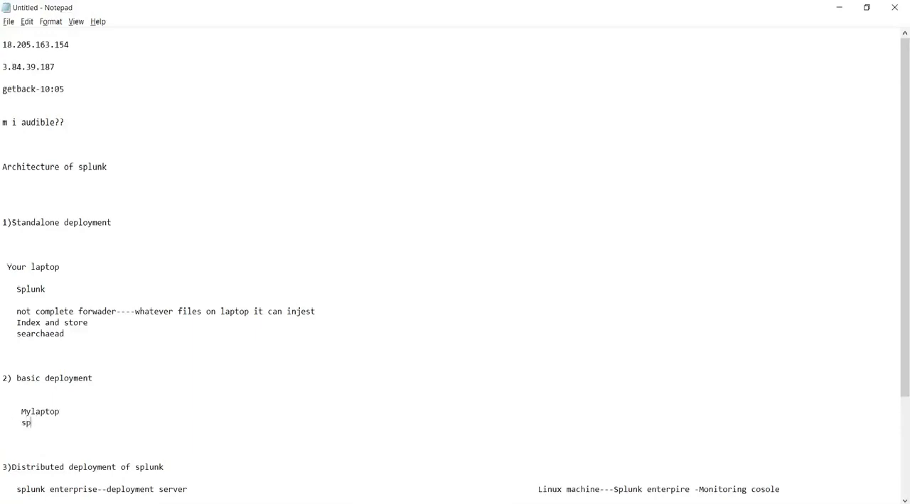
text(lunk enterpruse)
Correct the line under "Mylaptop" to "splunk enterprise" and append "(indexer and searchead)".
drag(76, 346, 4, 242)
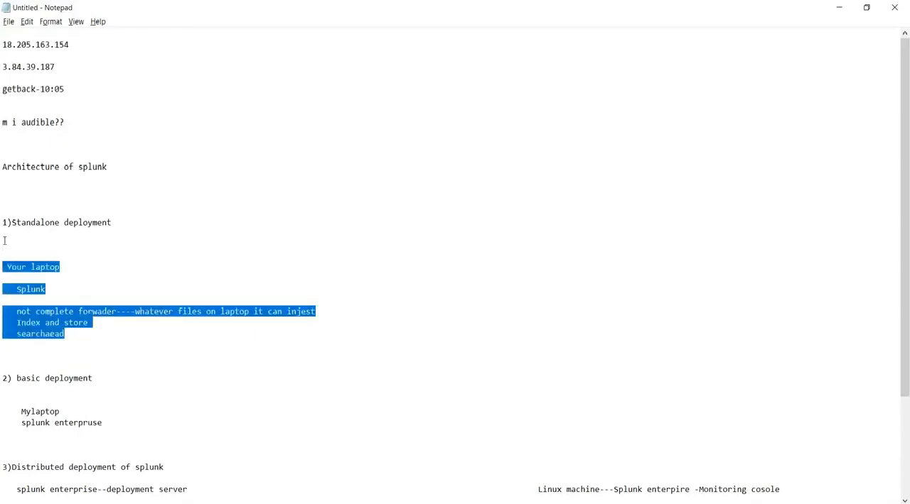
click(104, 423)
key(BackSpace)
key(BackSpace)
key(BackSpace)
key(BackSpace)
text(ri)
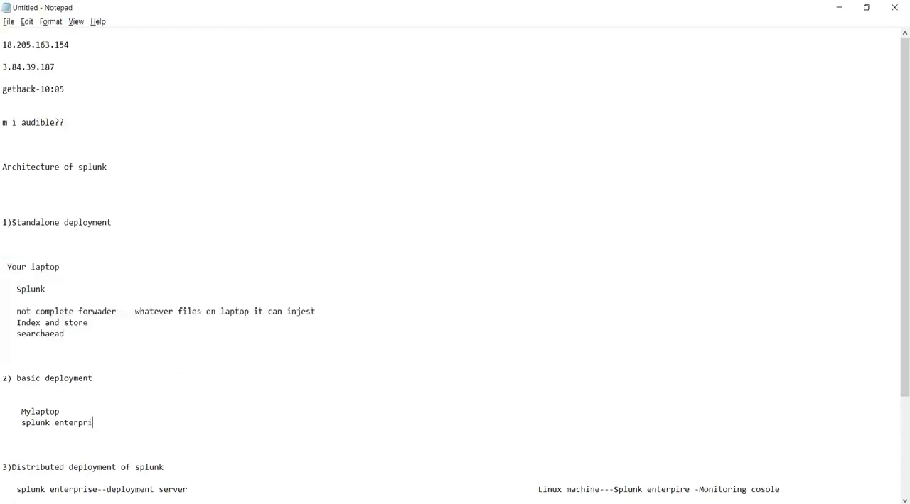
text(se(indexer and searchead))
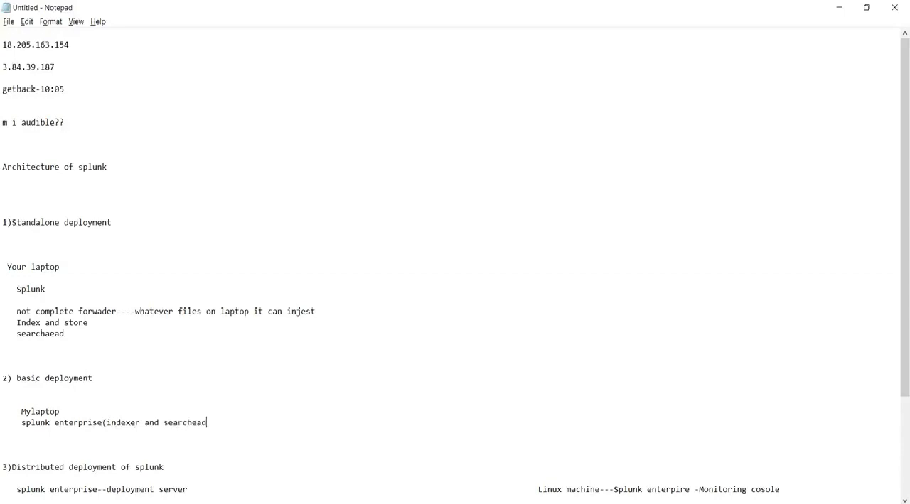
Extend the "Mylaptop" line with a long dashed arrow pointing back to it from the text "person x laptop".
click(84, 411)
text(---------------------------------------------)
text(----------------)
text(other)
key(BackSpace)
key(BackSpace)
key(BackSpace)
key(BackSpace)
key(BackSpace)
text(person x laptop)
click(61, 412)
text(<)
Add the label "splunk forwader" beneath "person x laptop".
click(231, 422)
text(forwader)
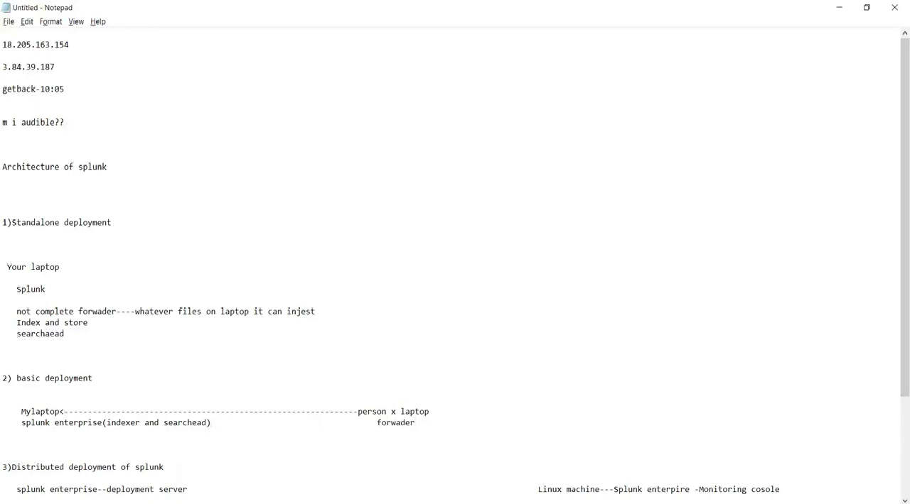
click(377, 423)
text(splunk)
Review the standalone deployment notes and append "--production" to the distributed deployment heading.
scroll(159, 418, down, 4)
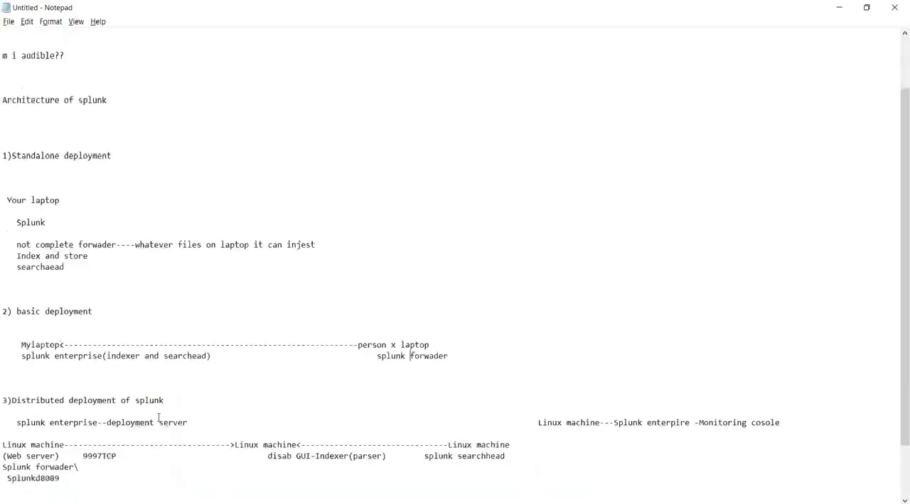
scroll(95, 219, up, 1)
drag(112, 122, 78, 122)
drag(64, 234, 8, 157)
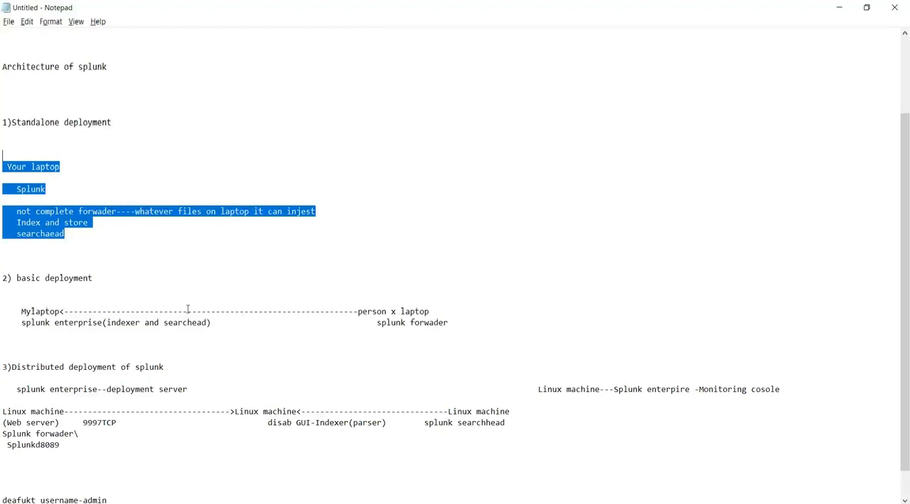
click(175, 366)
text(--production)
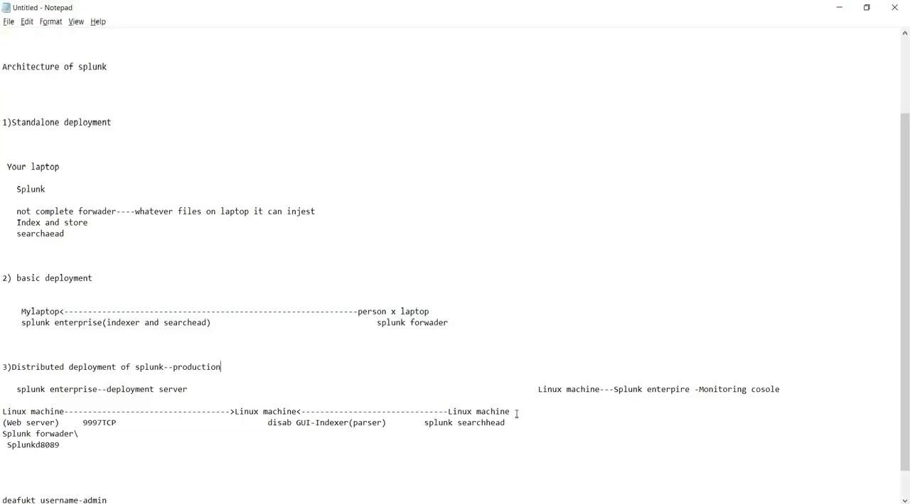
Add "Linux machine1" with the label "Forwder" beneath it, between the laptop example and the distributed deployment heading.
drag(454, 327, 258, 285)
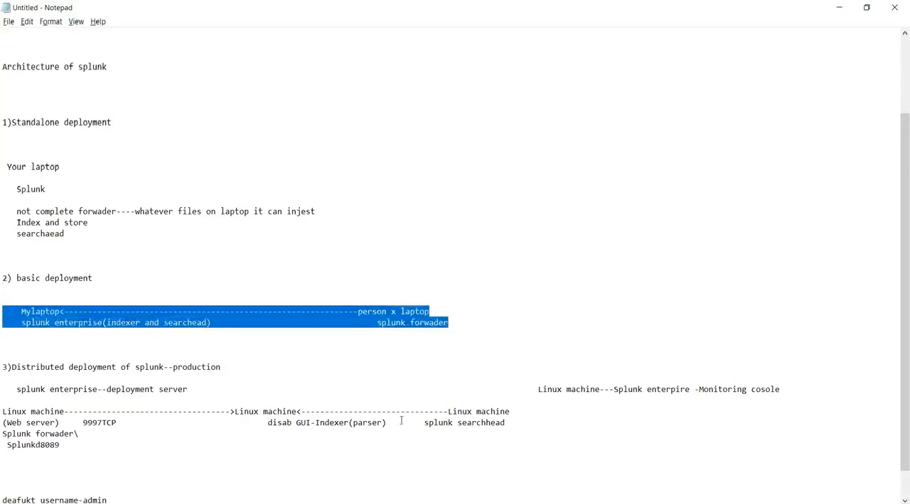
drag(524, 431, 4, 410)
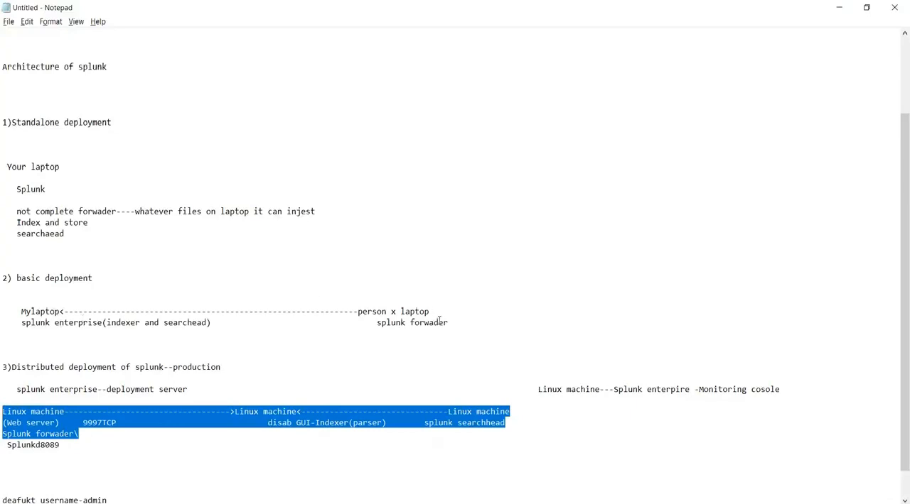
click(121, 348)
key(Return)
key(Return)
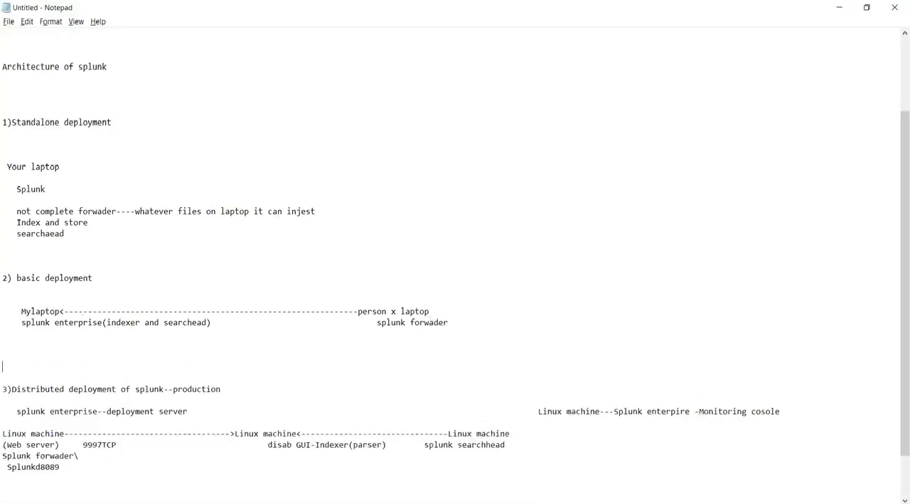
key(Return)
key(Return)
key(Up)
key(Up)
text(Linux machie)
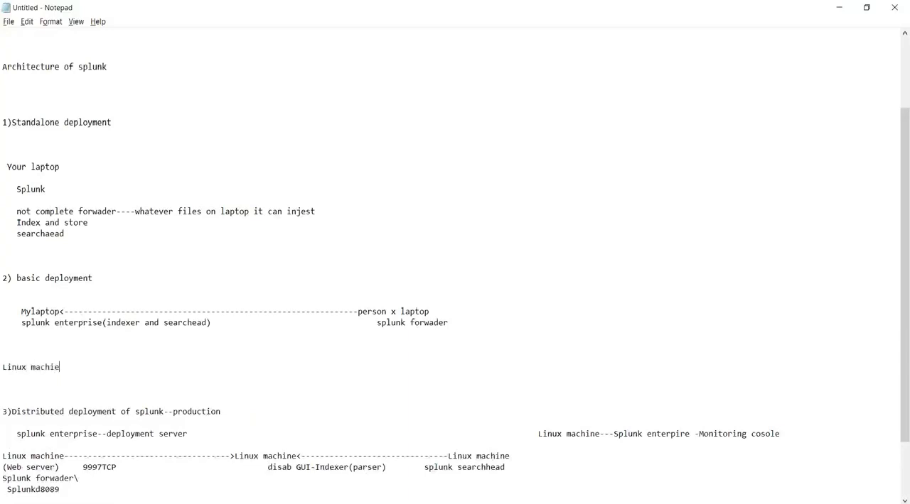
key(BackSpace)
text(ne1)
key(Return)
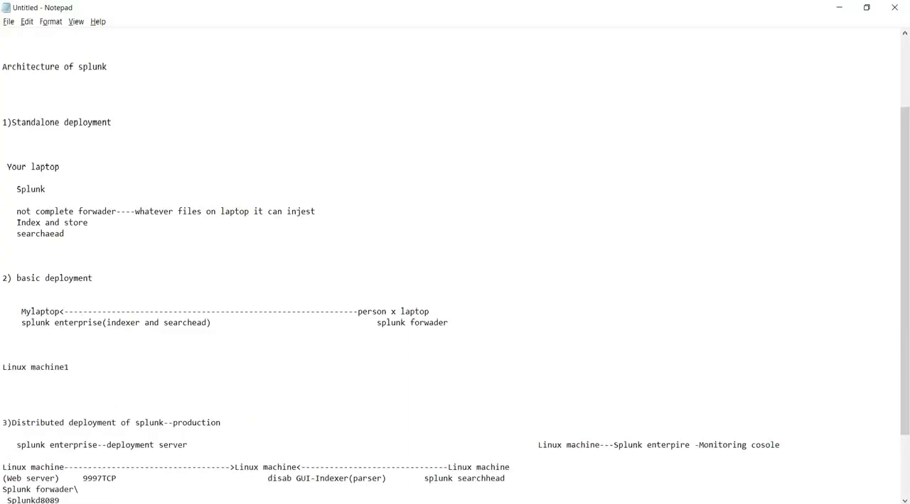
text(Forwder)
Extend the "Linux machine1" line with a long dashed connector ending in "Linux machine".
click(69, 368)
text(----------------------------------Linuc)
key(BackSpace)
text(x machine)
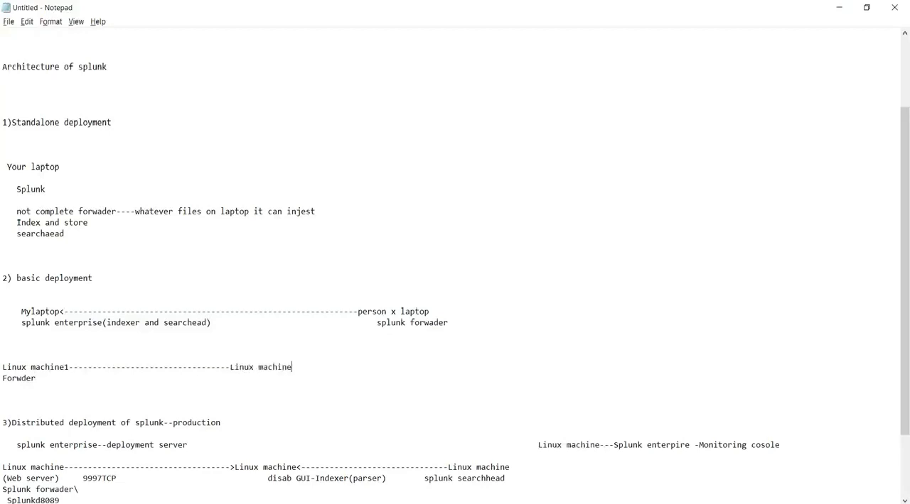
Add the label "seachead and indexer" beneath the second "Linux machine" on the "Forwder" line.
key(Right)
key(Right)
key(Right)
key(Right)
key(Right)
key(Right)
key(Right)
key(Right)
key(Right)
text(seachead ar)
key(BackSpace)
text(nd indexer)
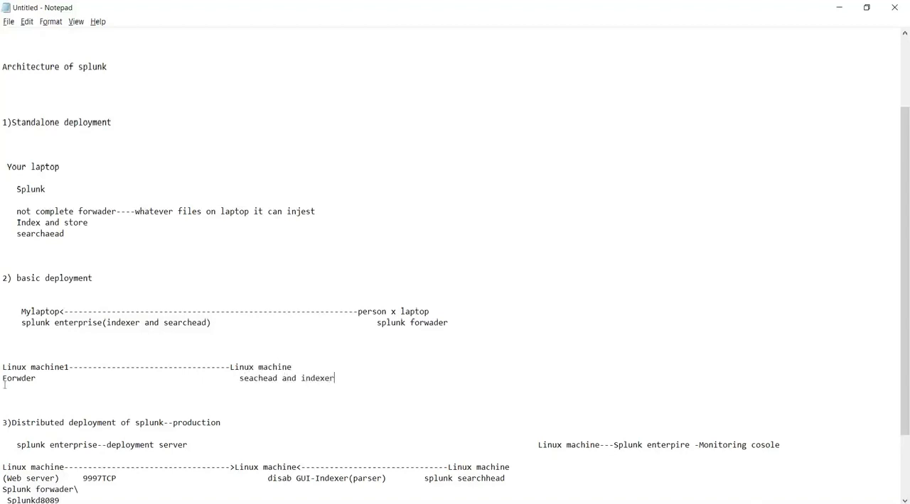
Highlight the laptop and Linux machine examples under basic deployment to compare them.
click(42, 378)
drag(289, 367, 238, 367)
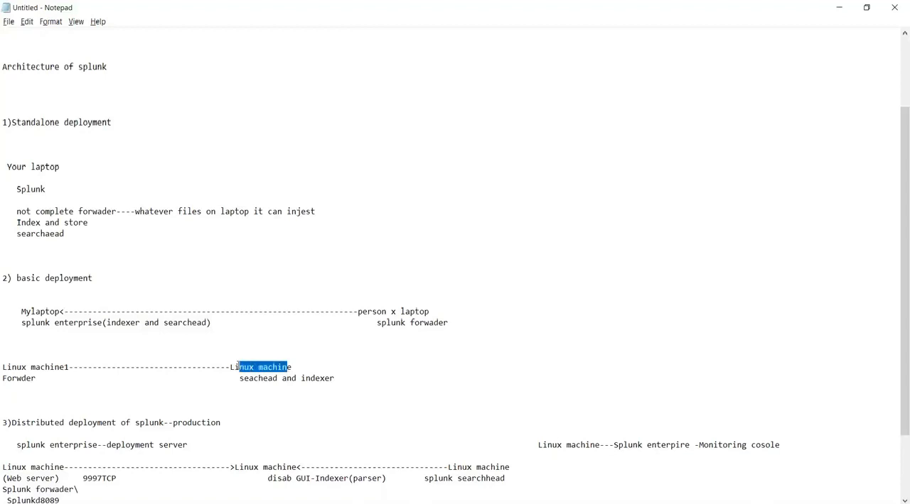
right_click(87, 311)
drag(465, 325, 113, 301)
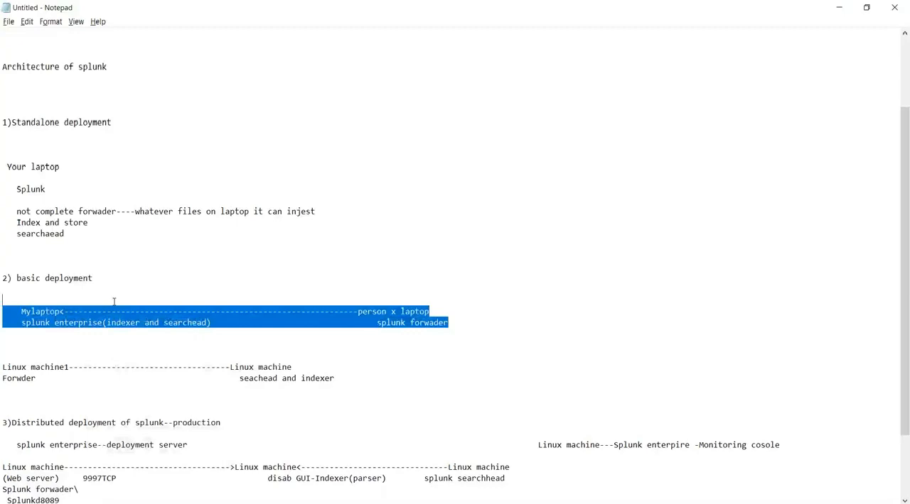
drag(40, 379, 4, 367)
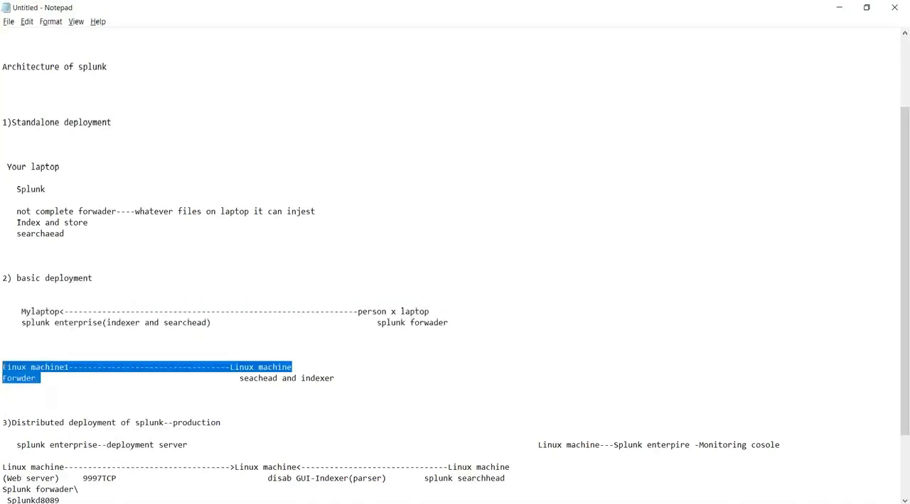
Switch to the Word document, view its Forwarder Configuration Files page, and put the document away to reach the browser.
key(alt+Tab)
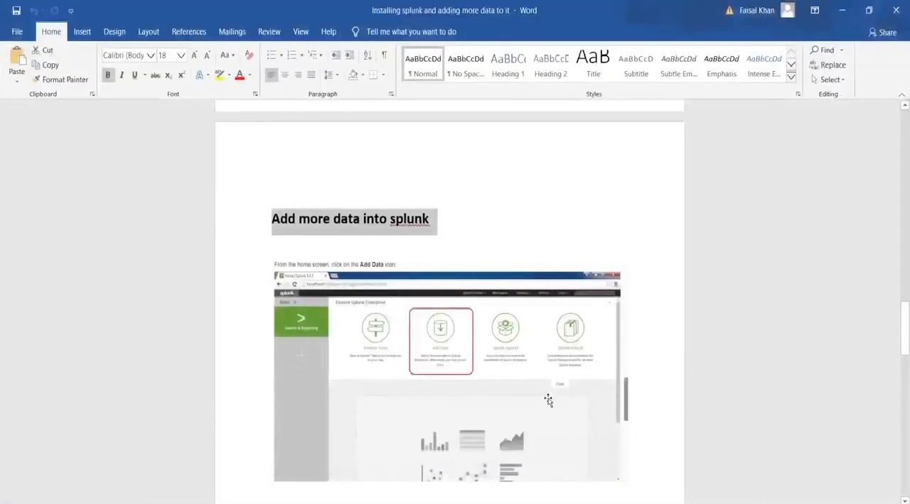
scroll(546, 400, up, 20)
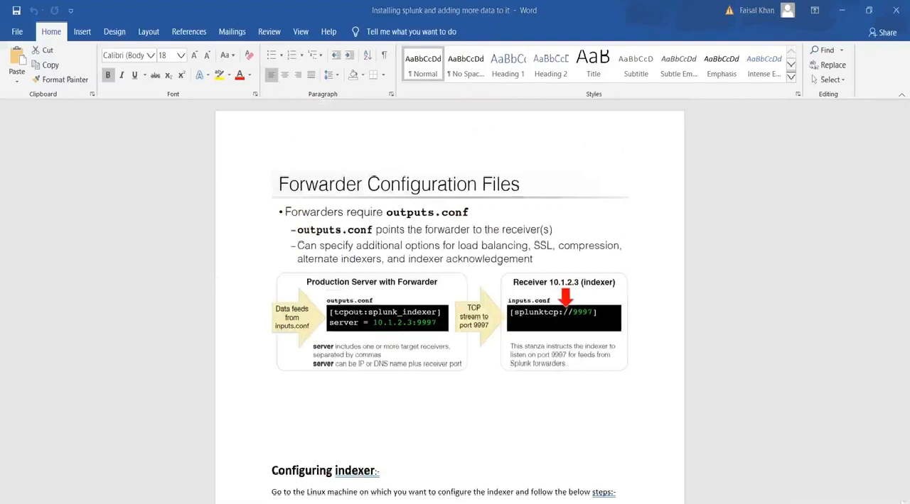
click(841, 10)
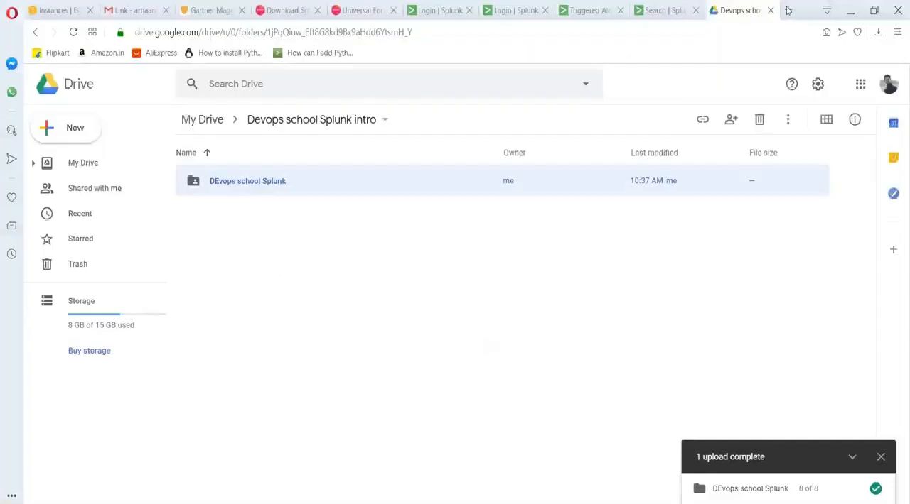
Search the web in a new tab for "service now integration with splunk" and read the Splunk docs page on configuring ServiceNow.
key(ctrl+t)
text(gdrive)
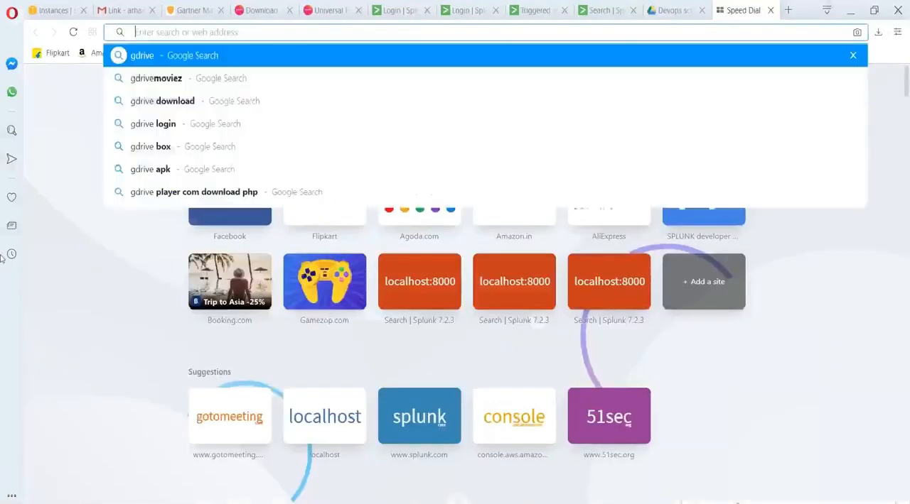
key(BackSpace)
text(service now integra)
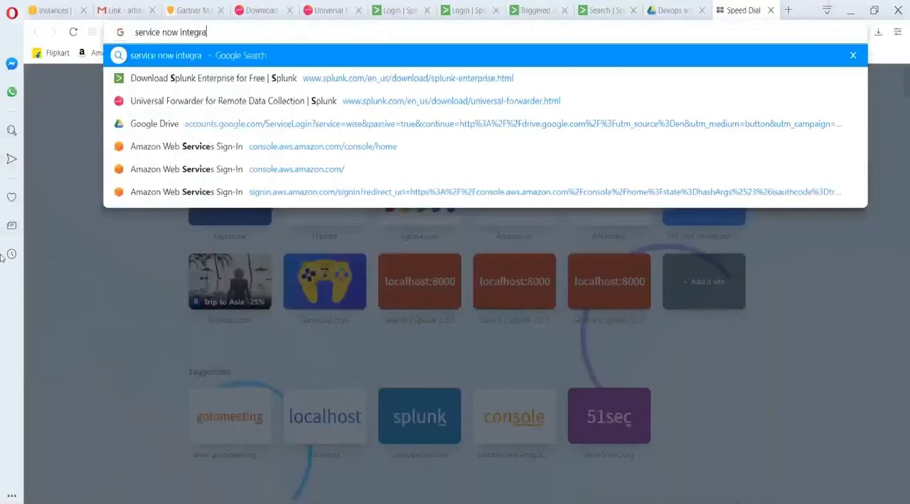
text(tion with splunk)
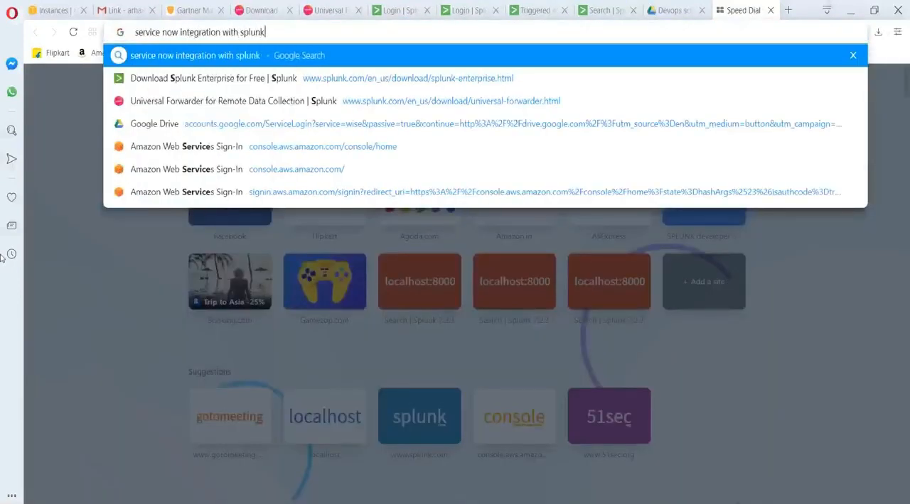
key(Return)
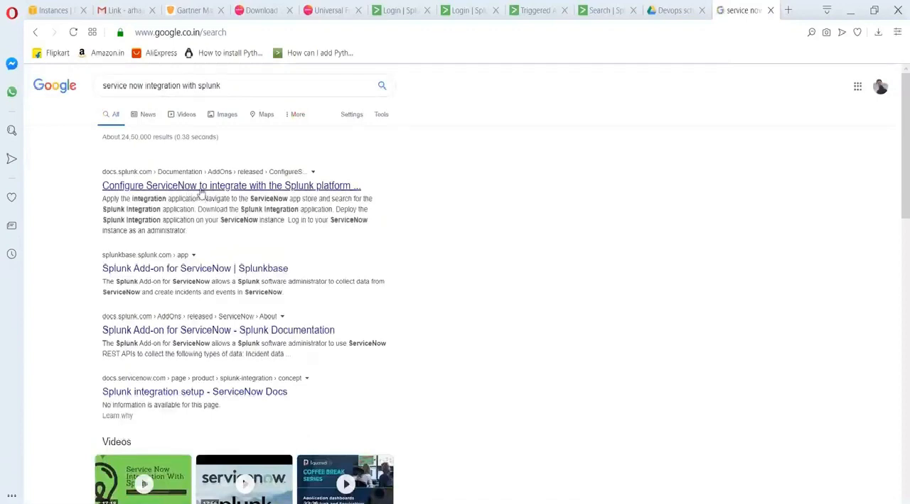
click(201, 187)
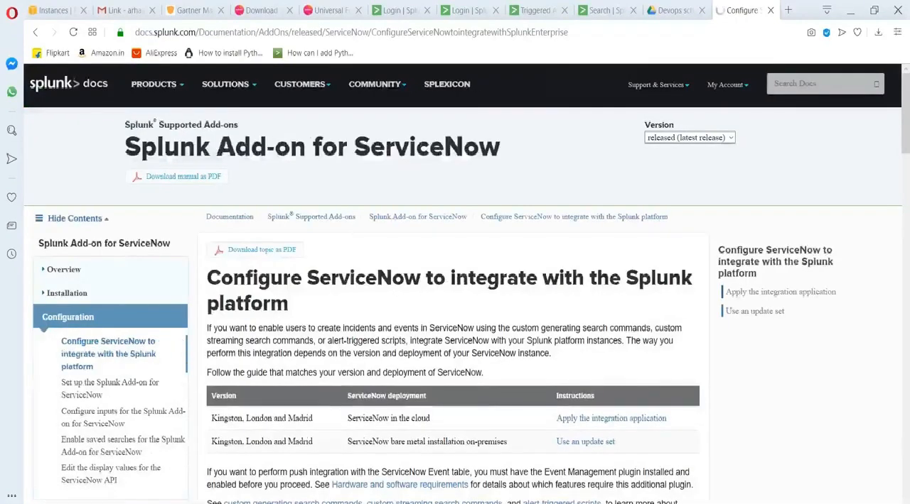
scroll(455, 299, down, 10)
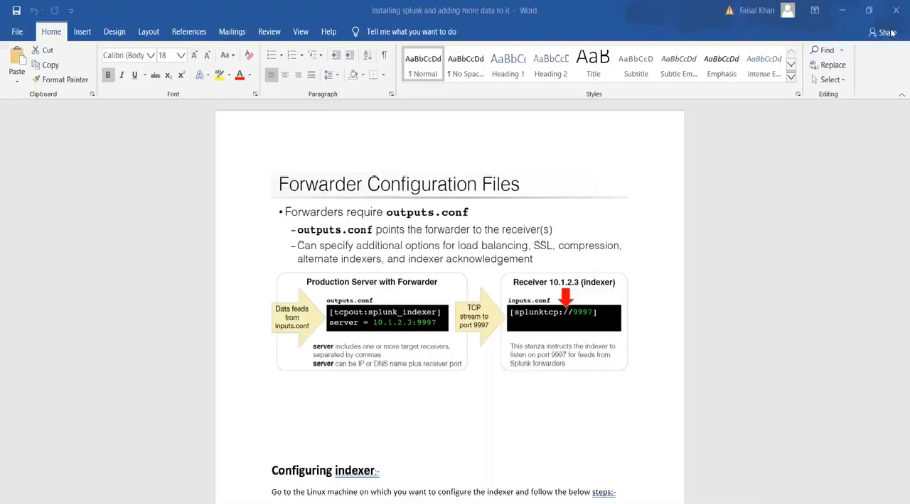
Return to Notepad and add "9997TCP" between "Forwder" and "seachead and indexer".
key(alt+Tab)
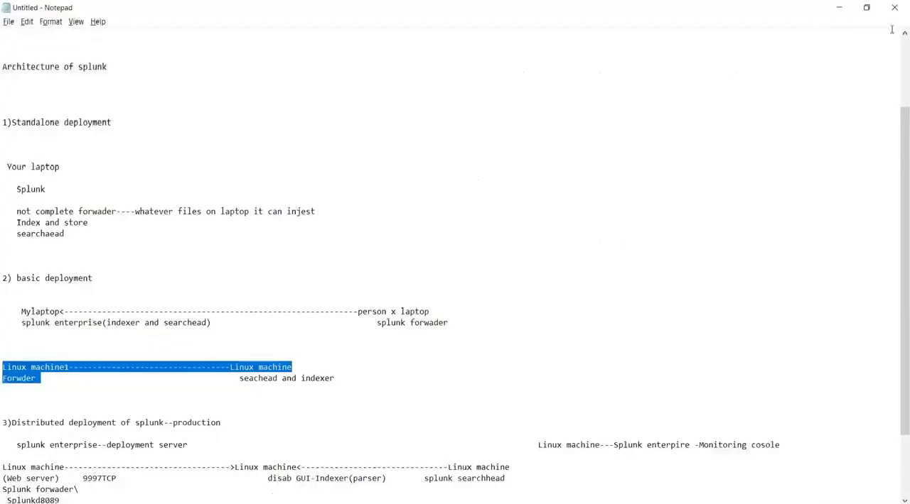
drag(334, 378, 2, 378)
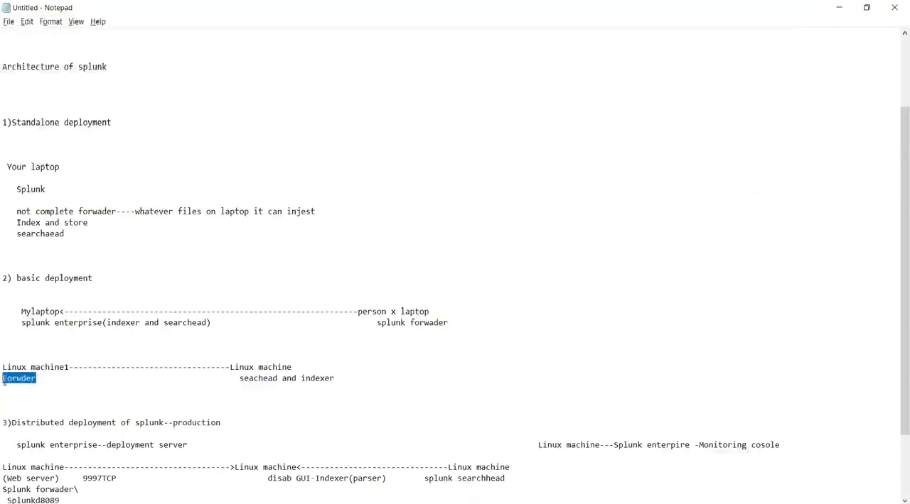
click(69, 378)
click(84, 378)
text(9997TCP)
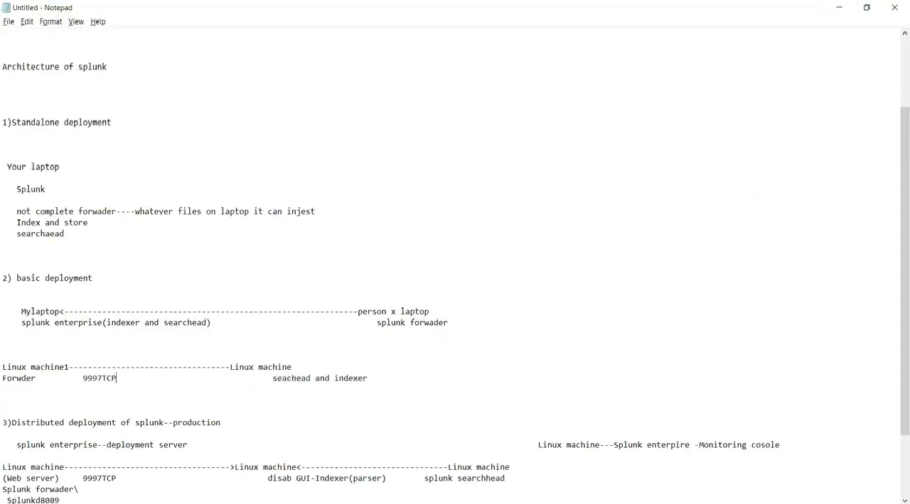
Point out the second "Linux machine", and review the forwarder configuration and indexer setup pages in the Word document.
drag(231, 367, 283, 367)
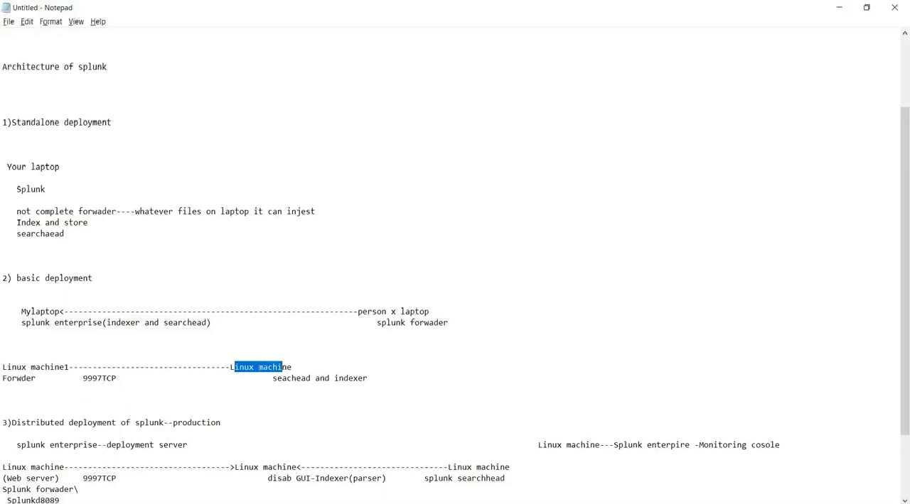
key(alt+Tab)
key(alt+Tab)
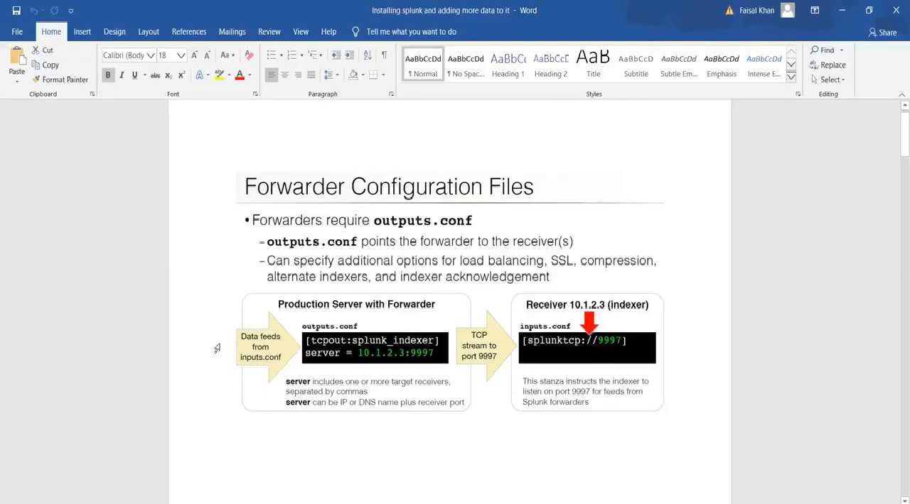
scroll(217, 348, down, 5)
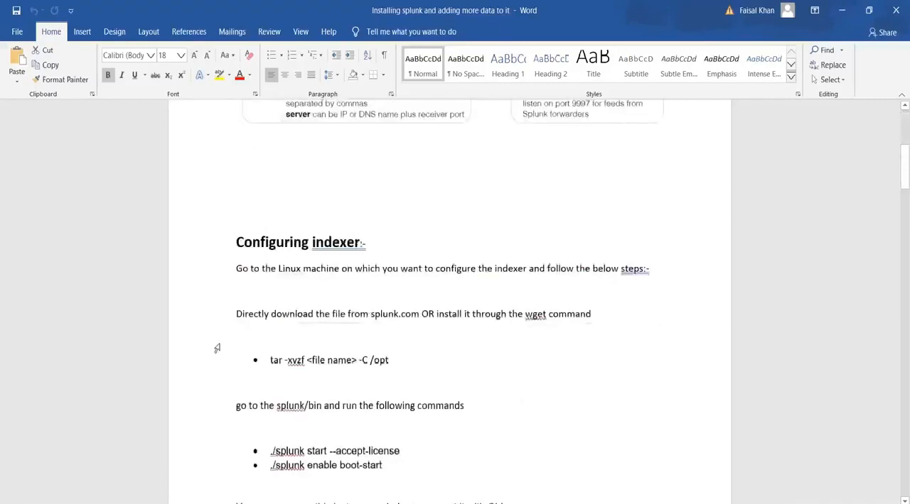
scroll(217, 347, up, 5)
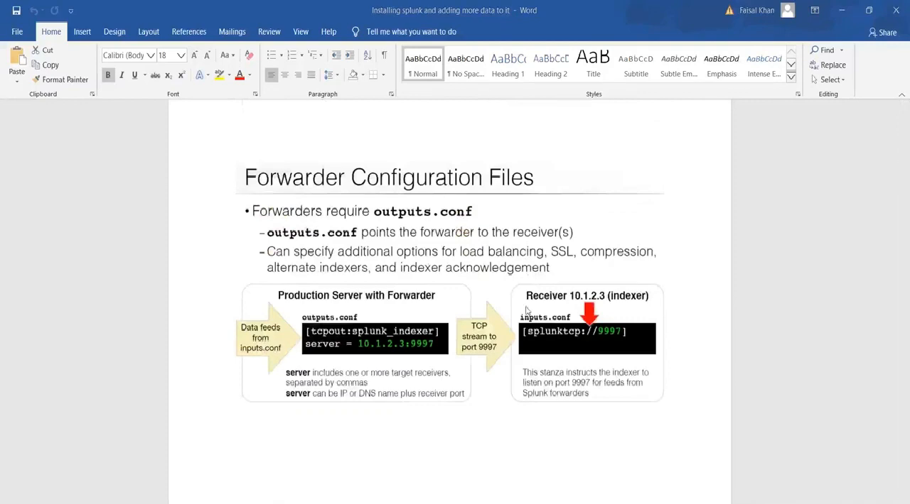
Snip the forwarder-to-indexer diagram, circle its Receiver section, and draw an empty box beside the "Data feeds from inputs.conf" arrow.
click(412, 43)
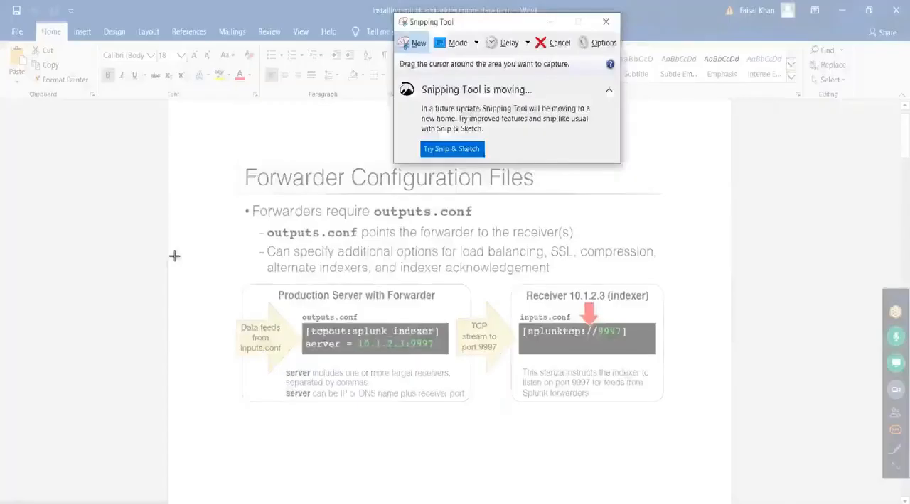
mouse_move(156, 249)
mouse_down()
mouse_move(682, 421)
mouse_move(692, 440)
mouse_up()
mouse_move(566, 269)
mouse_down()
mouse_move(635, 272)
mouse_move(498, 312)
mouse_move(639, 403)
mouse_move(633, 271)
mouse_move(568, 269)
mouse_up()
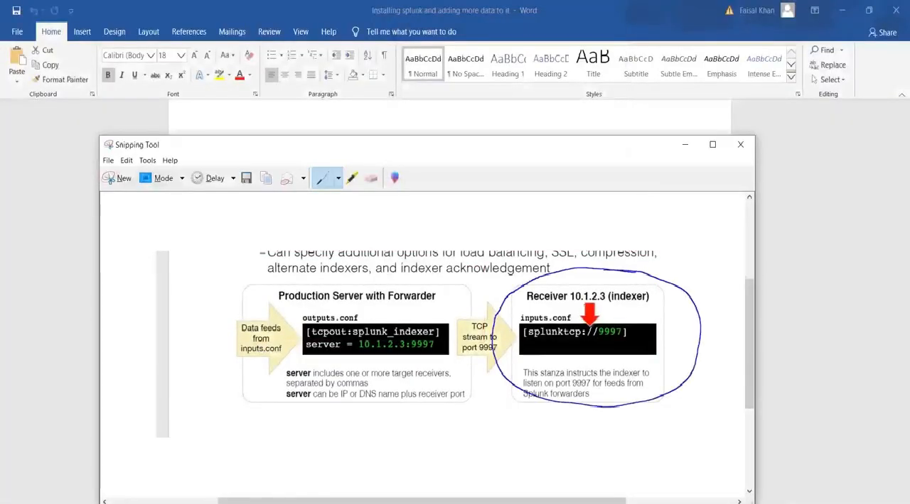
mouse_move(199, 294)
mouse_down()
mouse_move(139, 296)
mouse_move(116, 382)
mouse_move(206, 388)
mouse_move(201, 296)
mouse_up()
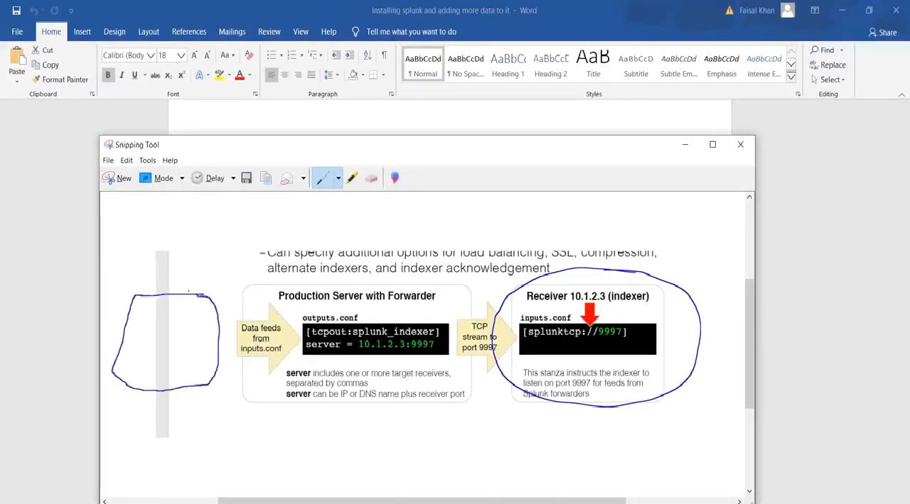
Handwrite short labels with branching lines above the snipped diagram and outline the Receiver's "inputs.conf" label.
drag(183, 209, 167, 248)
click(186, 221)
mouse_move(183, 219)
mouse_down()
mouse_move(200, 226)
mouse_move(217, 202)
mouse_move(214, 252)
mouse_up()
drag(224, 222, 233, 221)
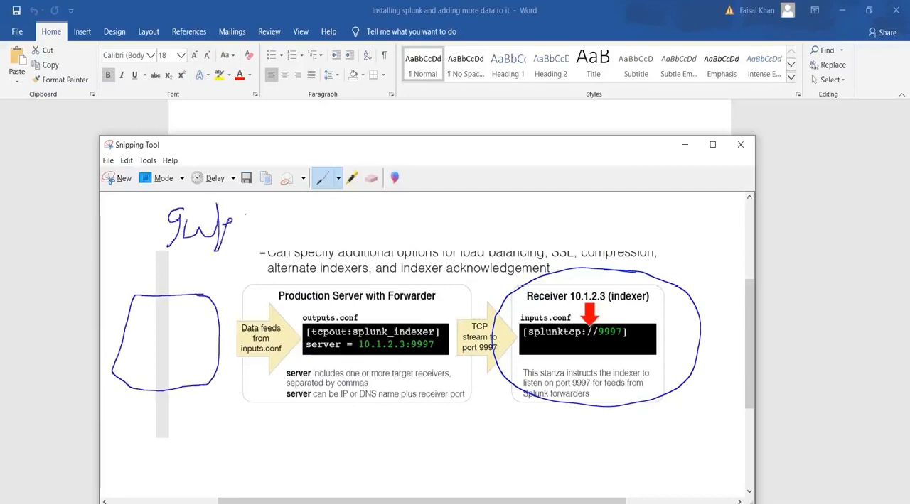
mouse_move(522, 325)
mouse_down()
mouse_move(531, 313)
mouse_move(574, 311)
mouse_move(569, 324)
mouse_up()
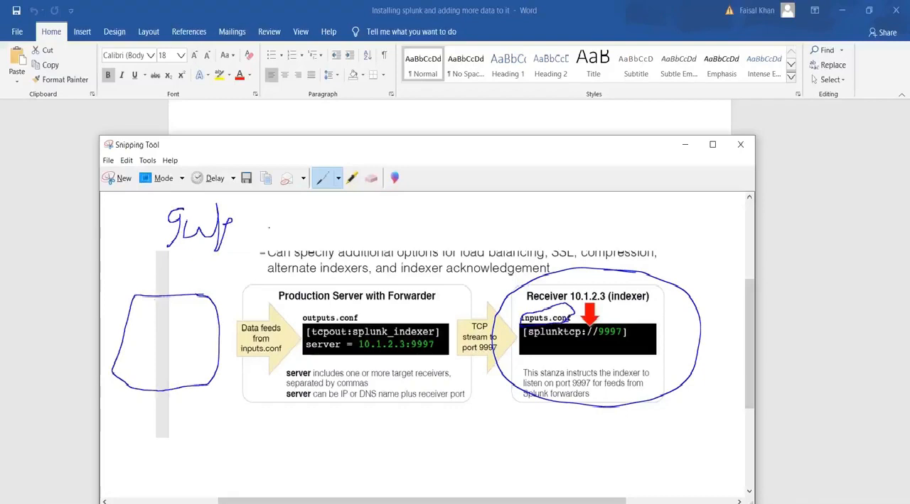
mouse_move(266, 222)
mouse_down()
mouse_move(269, 206)
mouse_move(281, 204)
mouse_move(273, 218)
mouse_move(306, 226)
mouse_move(306, 212)
mouse_move(204, 277)
mouse_move(228, 250)
mouse_move(320, 269)
mouse_up()
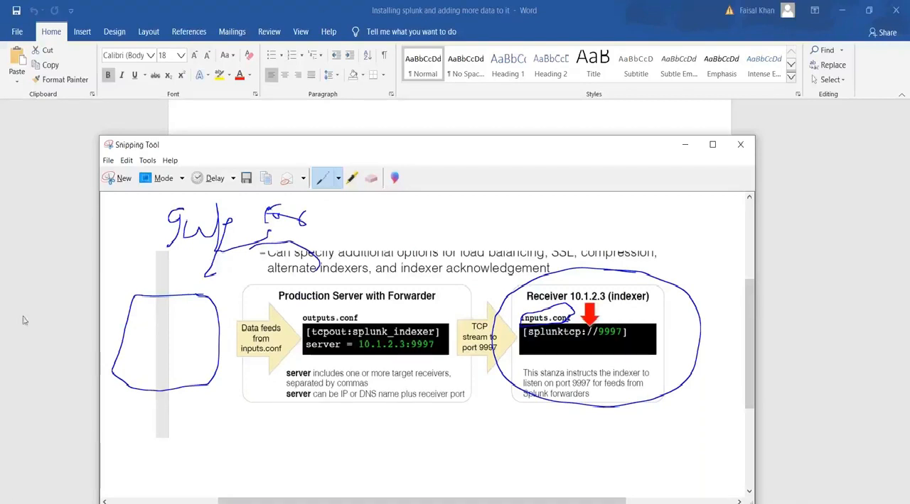
Open the D:\Intel folder in File Explorer, show its full path, and return to the annotated snip.
click(205, 503)
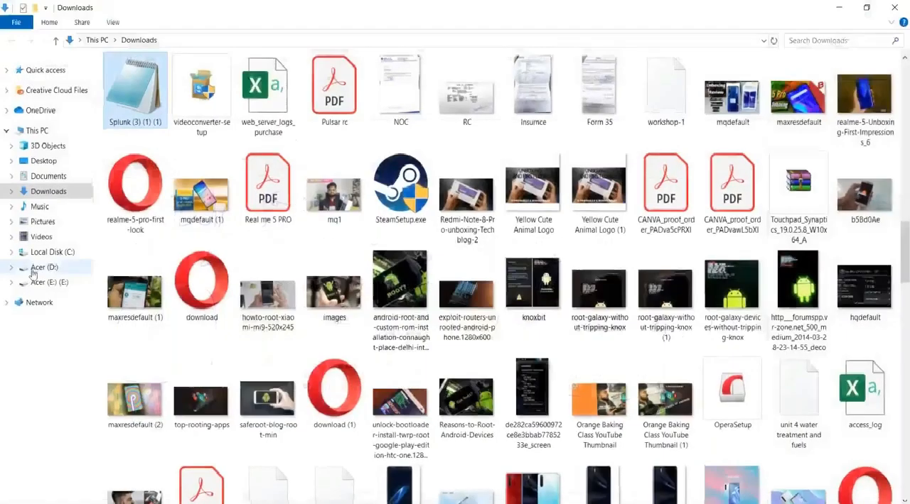
click(43, 268)
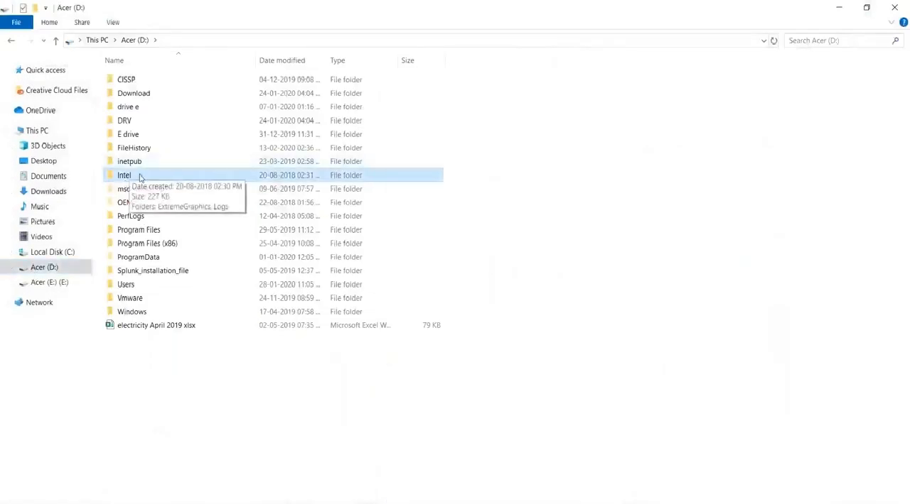
double_click(142, 178)
click(220, 39)
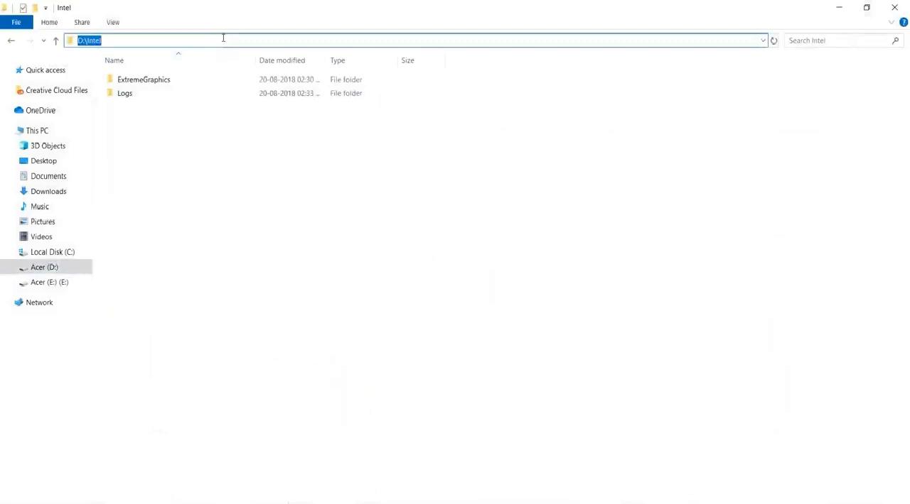
key(alt+Tab)
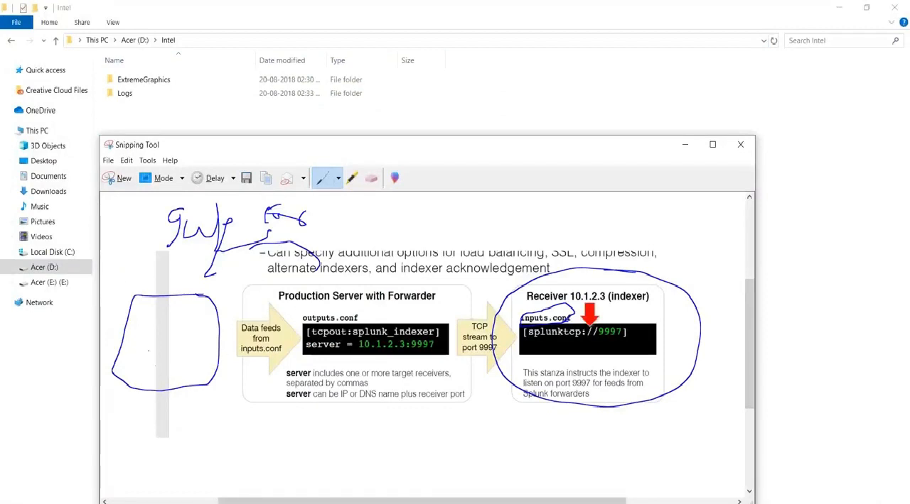
Draw short strokes inside the hand-drawn box, underline the handwritten label above it, and circle the whole forwarder side of the snipped diagram.
mouse_move(158, 307)
mouse_down()
mouse_move(133, 337)
mouse_move(202, 325)
mouse_up()
mouse_move(141, 346)
mouse_down()
mouse_move(124, 366)
mouse_move(196, 366)
mouse_up()
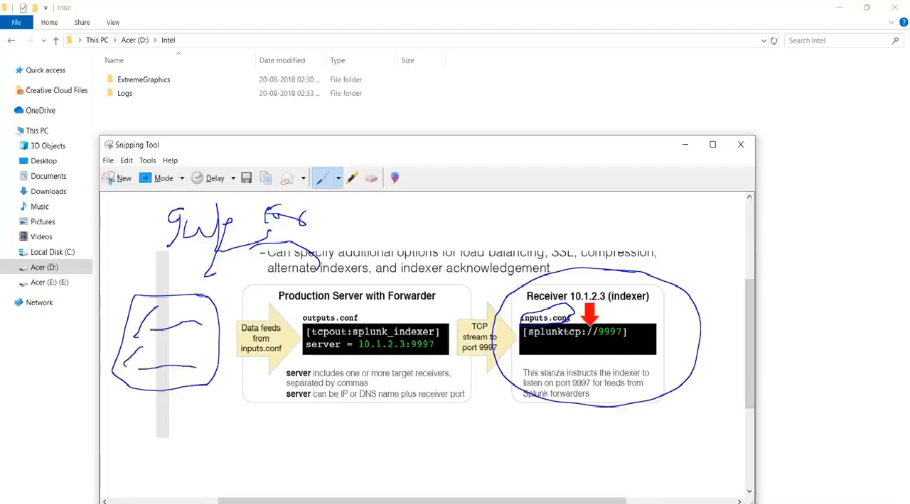
drag(228, 237, 157, 250)
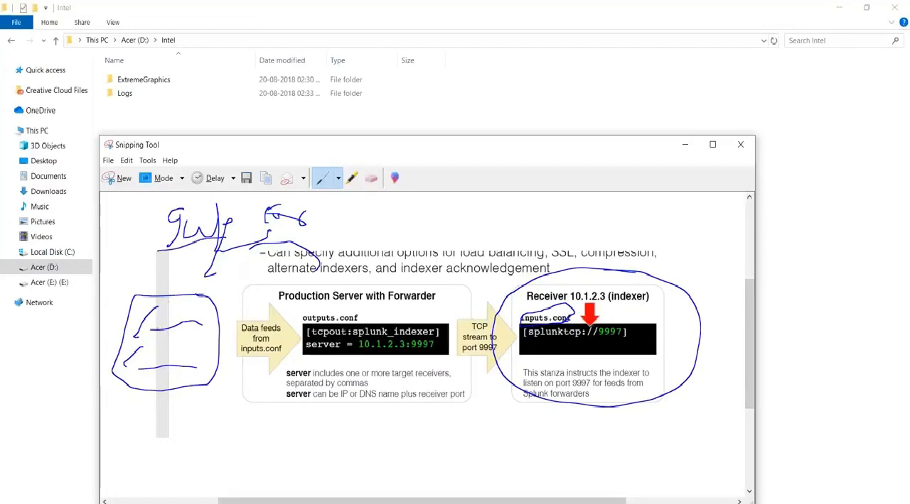
drag(200, 323, 142, 334)
mouse_move(374, 206)
mouse_down()
mouse_move(196, 193)
mouse_move(99, 254)
mouse_move(188, 418)
mouse_move(388, 410)
mouse_move(491, 298)
mouse_move(327, 225)
mouse_move(300, 236)
mouse_up()
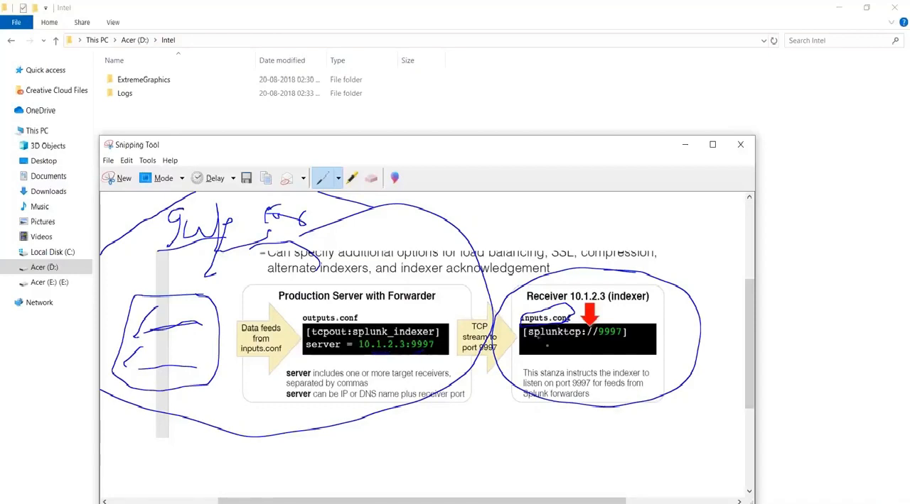
drag(632, 339, 538, 344)
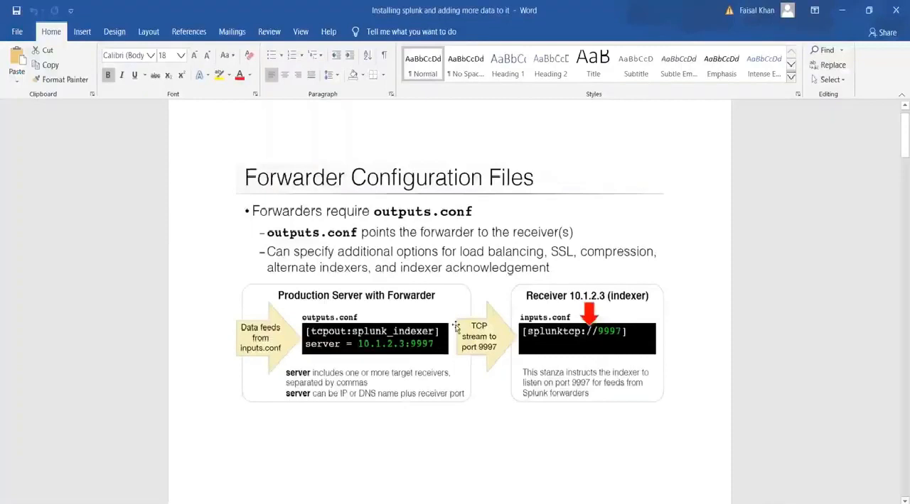
Go to the "Configuring indexer" section of the Word document and point out the "wget" download option.
scroll(455, 327, down, 2)
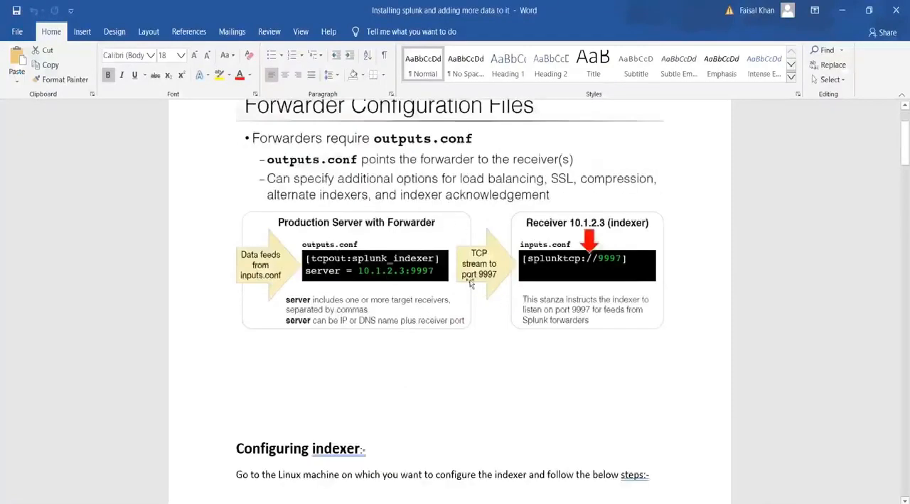
scroll(481, 298, down, 6)
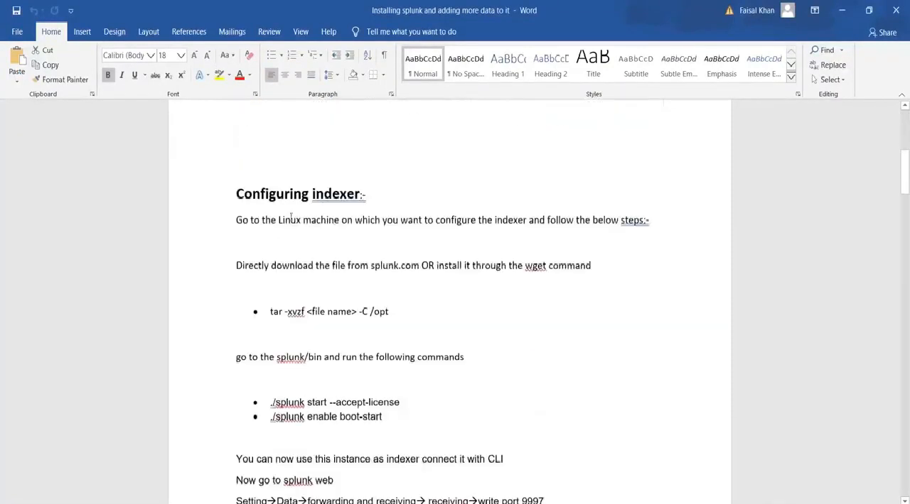
scroll(365, 257, down, 2)
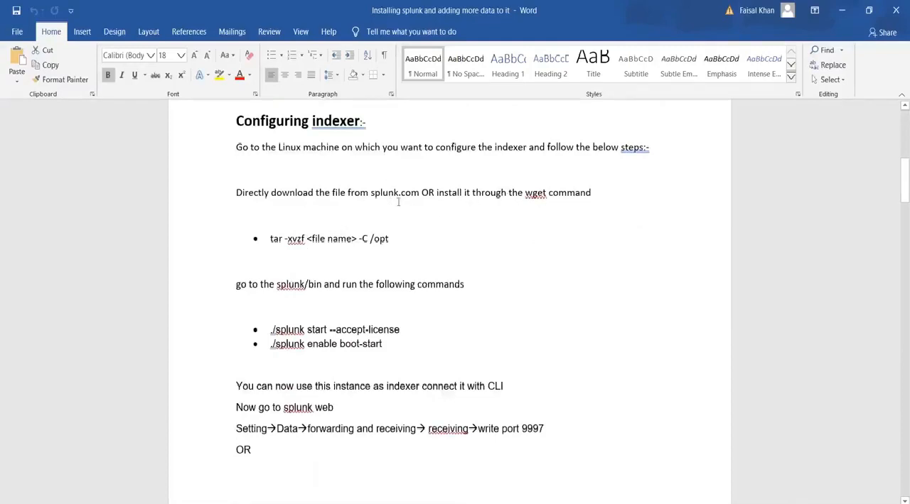
drag(526, 193, 546, 197)
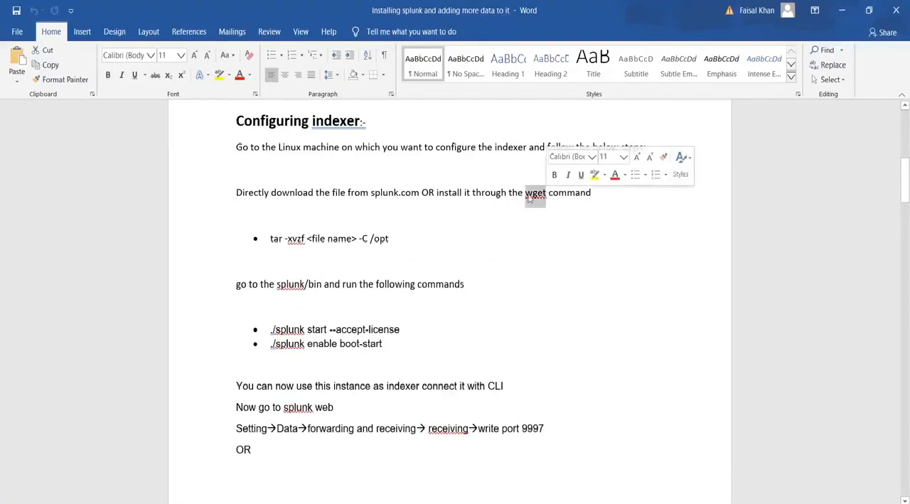
click(527, 193)
drag(526, 192, 547, 192)
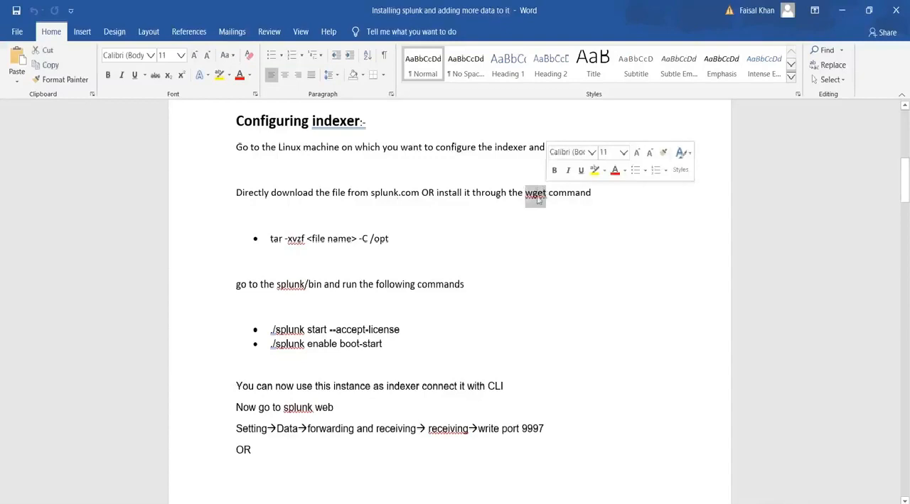
Point out the "tar -xvzf <file name> -C /opt" command and the "./splunk start --accept-license" command run from splunk/bin.
click(405, 241)
drag(408, 241, 273, 245)
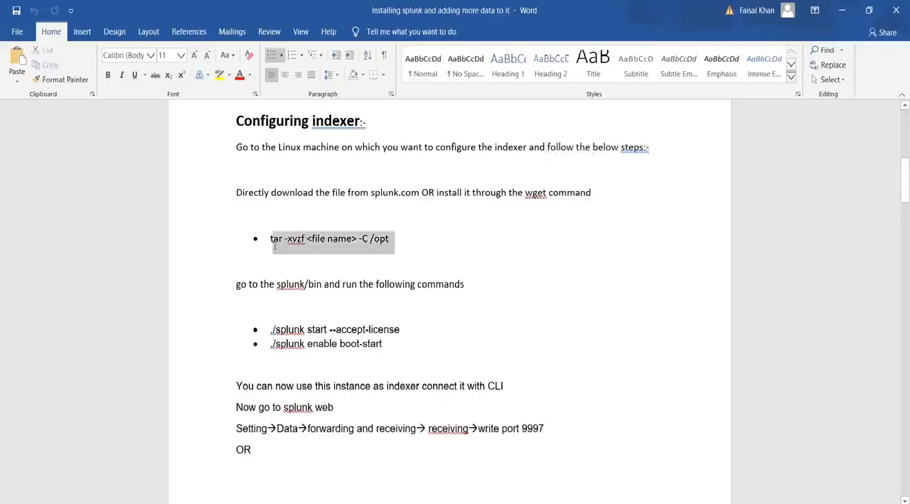
click(314, 247)
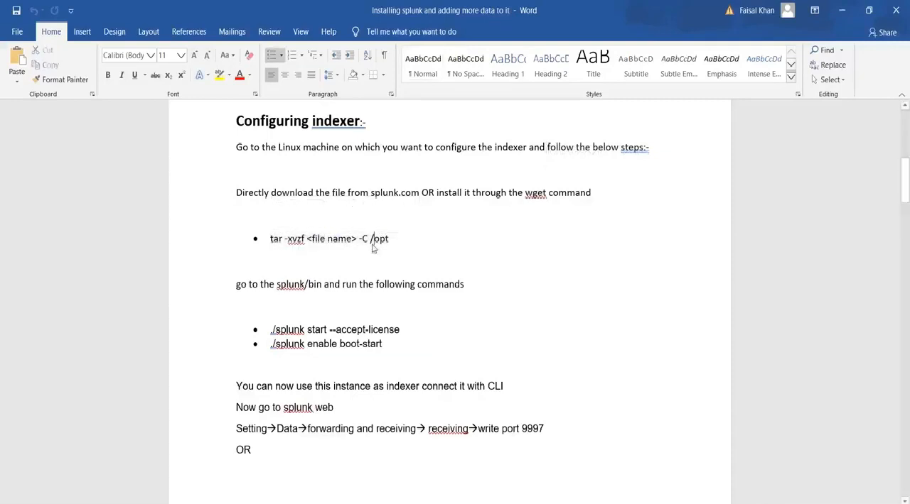
drag(276, 287, 322, 284)
mouse_move(273, 330)
mouse_down()
mouse_move(313, 345)
mouse_move(396, 333)
mouse_move(300, 342)
mouse_move(257, 331)
mouse_move(260, 339)
mouse_up()
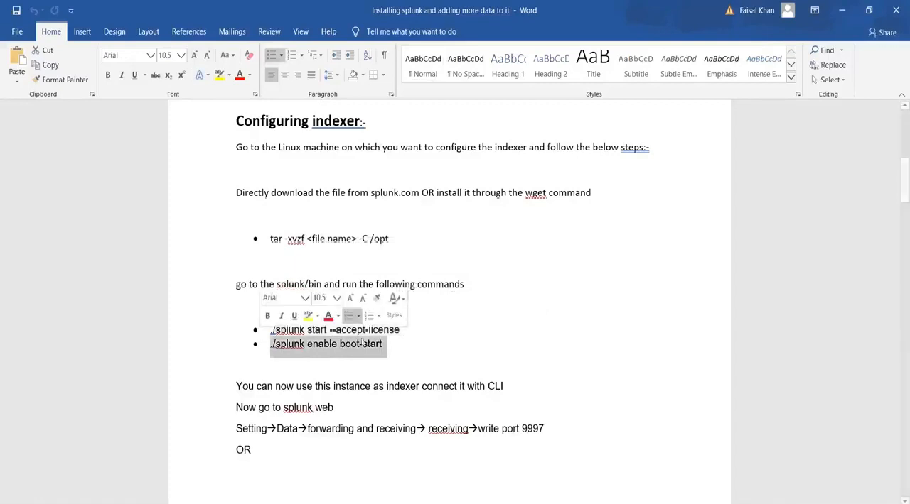
drag(404, 330, 268, 331)
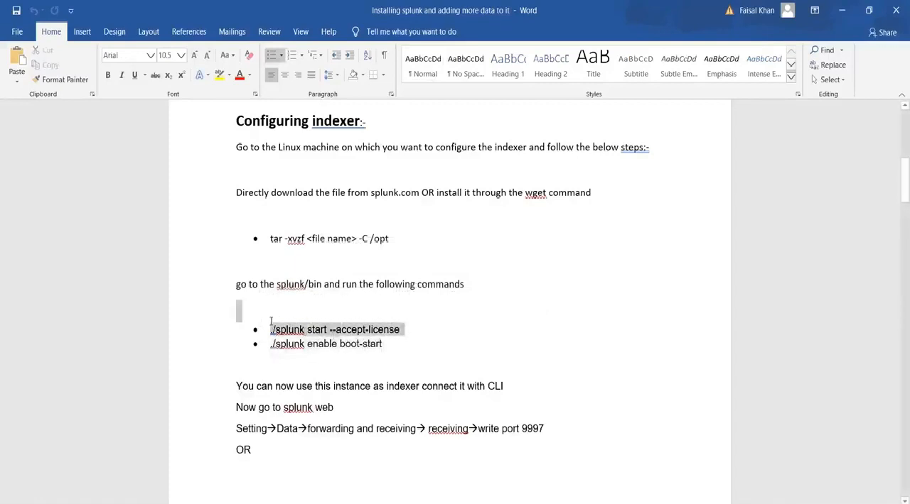
Point out the "./splunk enable boot-start" command, and highlight the whole indexer installation block from the download line to that command.
drag(384, 345, 276, 345)
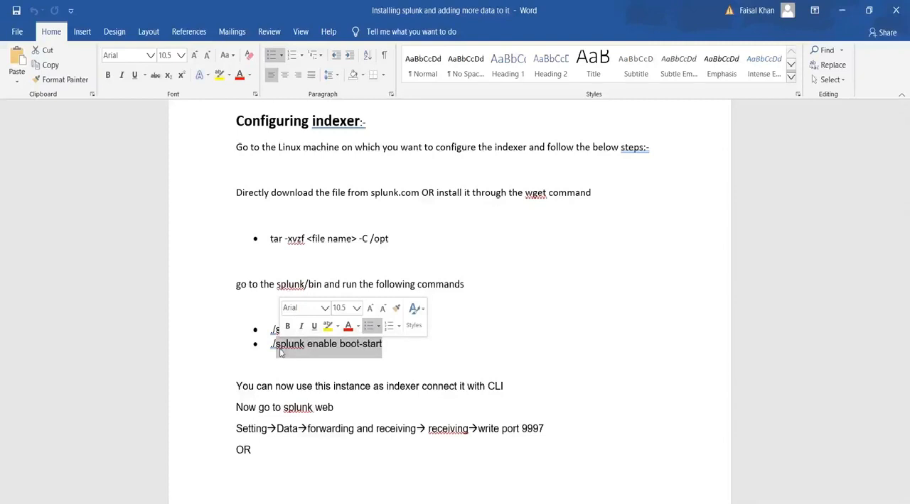
click(360, 345)
drag(388, 344, 339, 346)
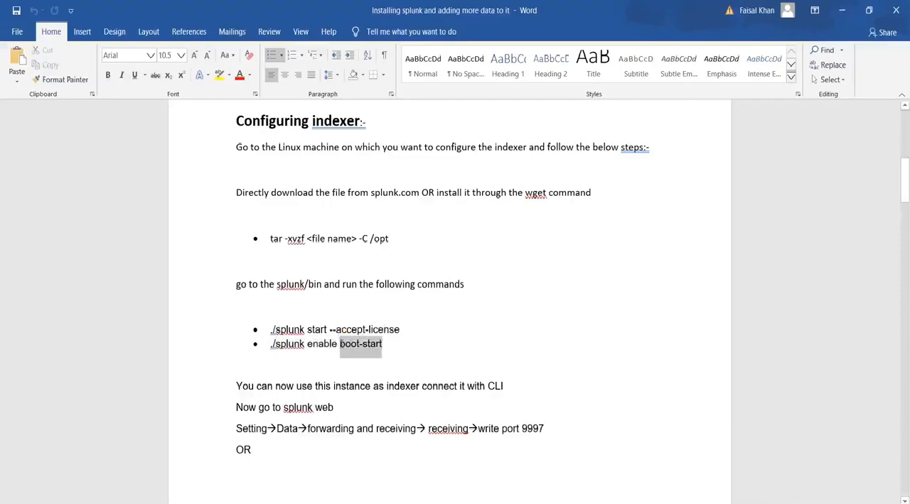
drag(340, 345, 341, 346)
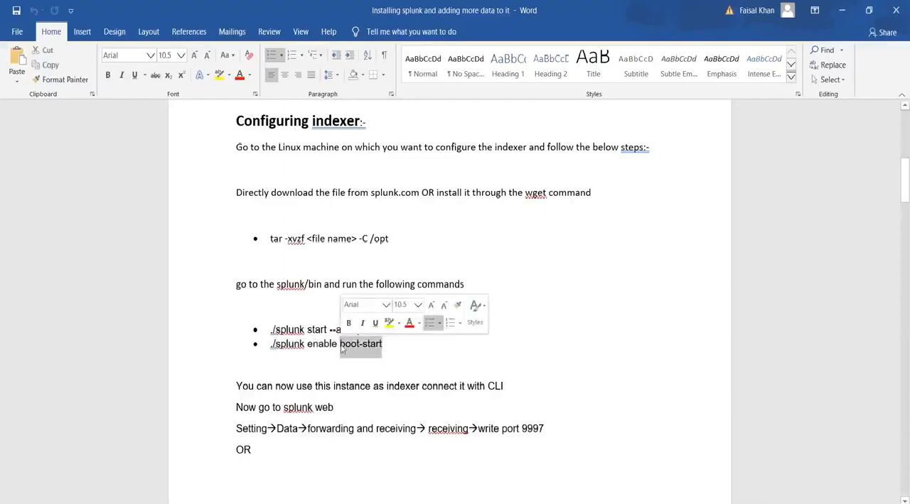
click(342, 347)
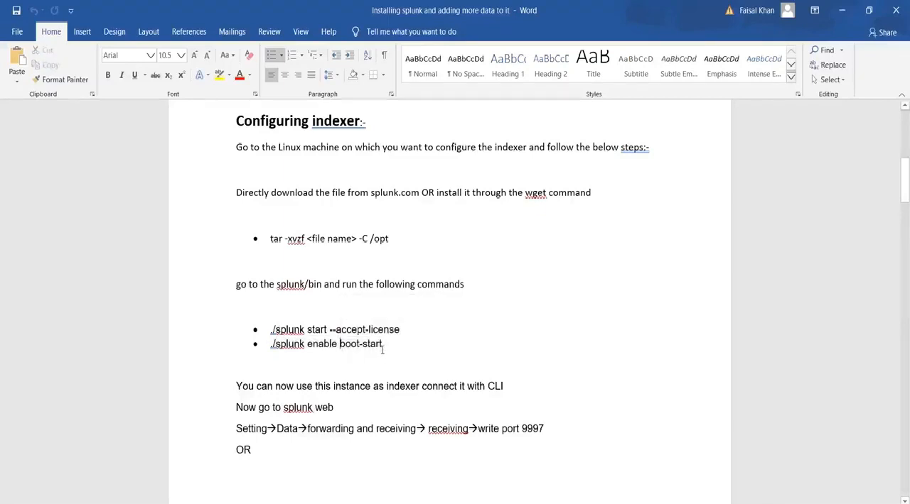
drag(383, 348, 270, 352)
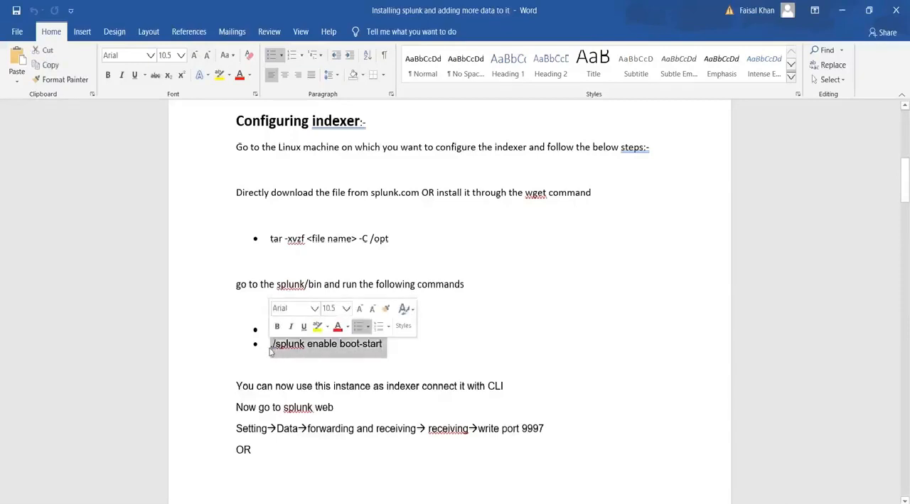
click(389, 338)
drag(384, 345, 270, 346)
click(395, 360)
drag(396, 360, 236, 202)
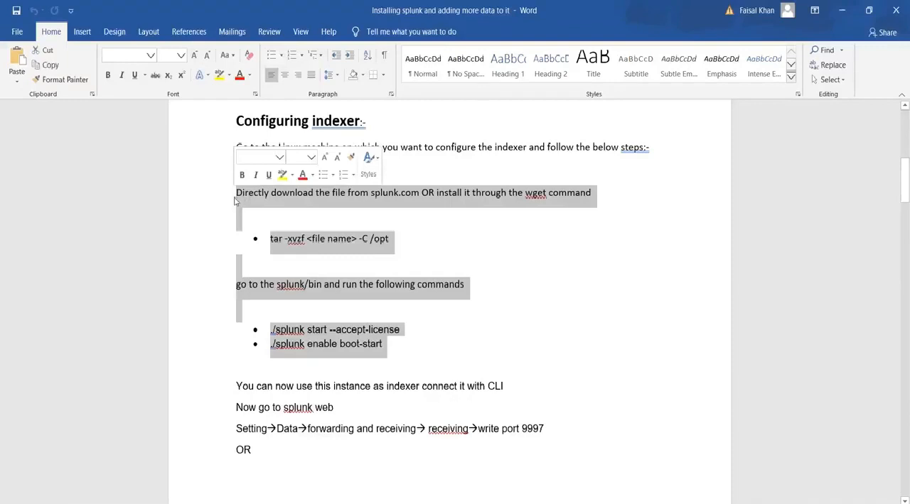
Highlight the Splunk web path for receiving on port 9997 and the alternative CLI command "./splunk enable listen 9997".
click(254, 408)
drag(283, 408, 334, 409)
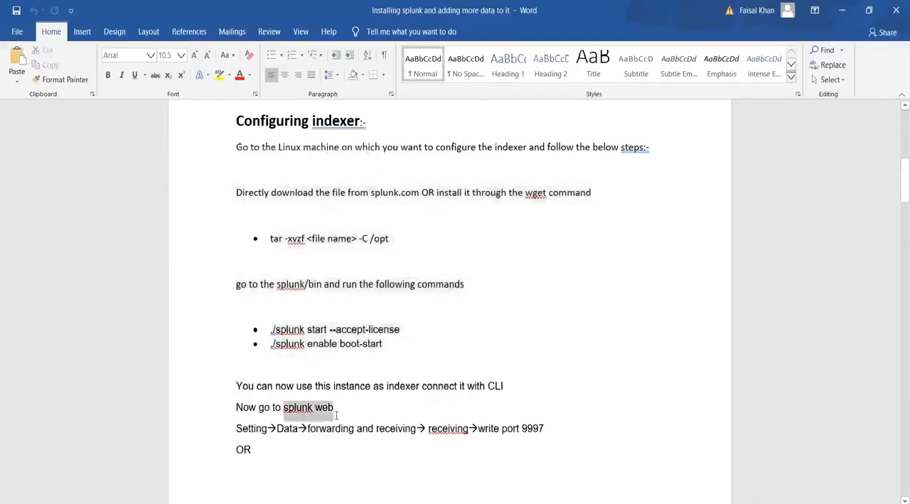
drag(546, 430, 219, 429)
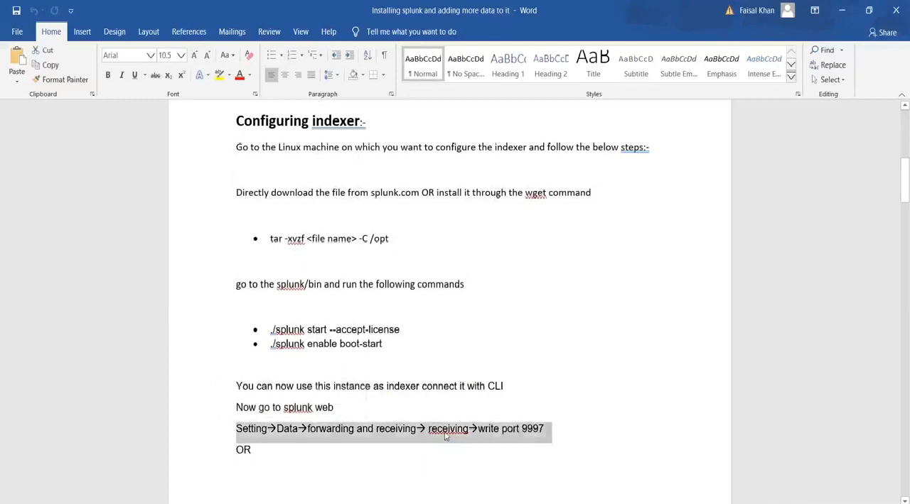
click(399, 423)
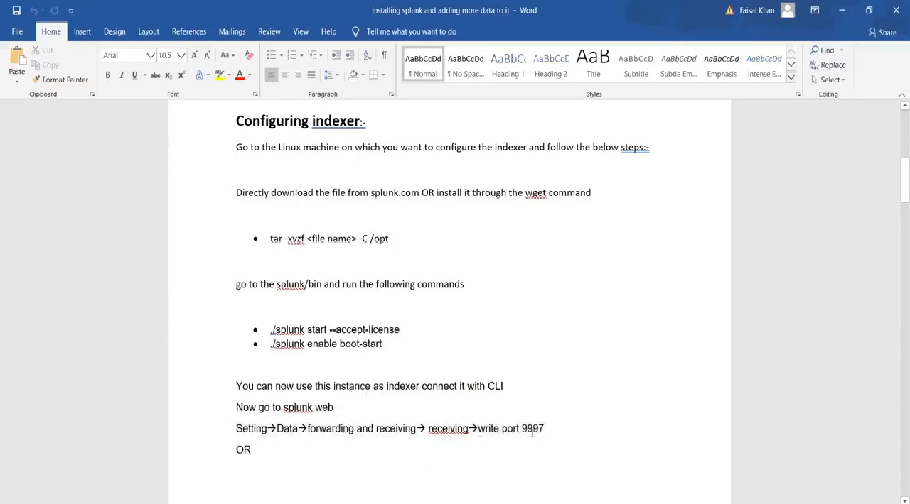
scroll(448, 440, down, 8)
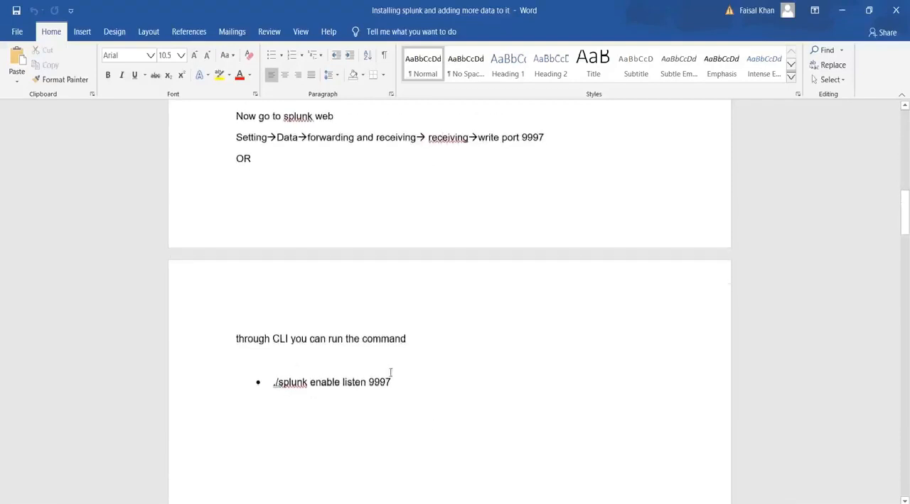
drag(401, 383, 268, 388)
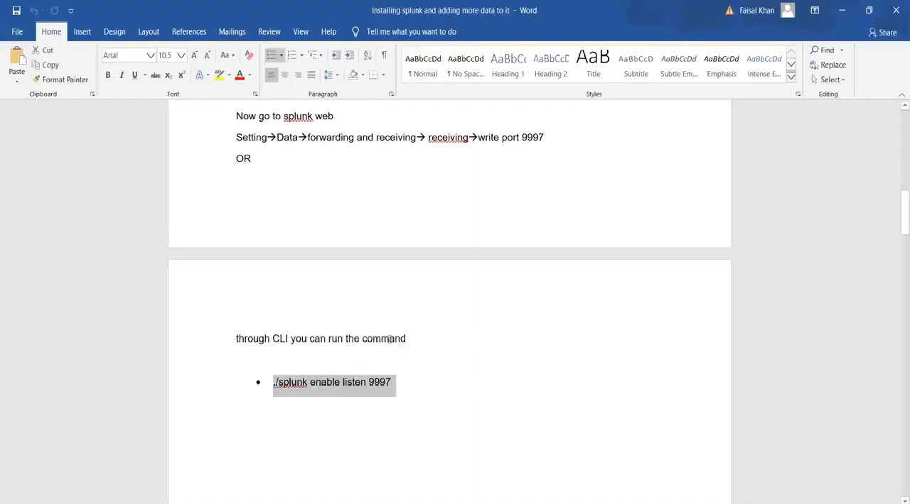
Revisit the forwarder configuration diagram and highlight the full Setting→Data→forwarding and receiving line for port 9997.
scroll(449, 302, up, 14)
scroll(407, 346, up, 5)
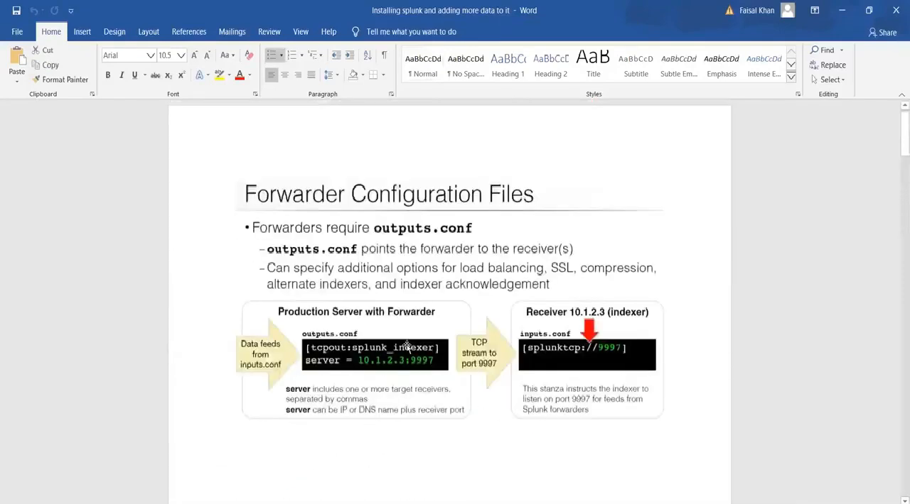
scroll(407, 346, up, 1)
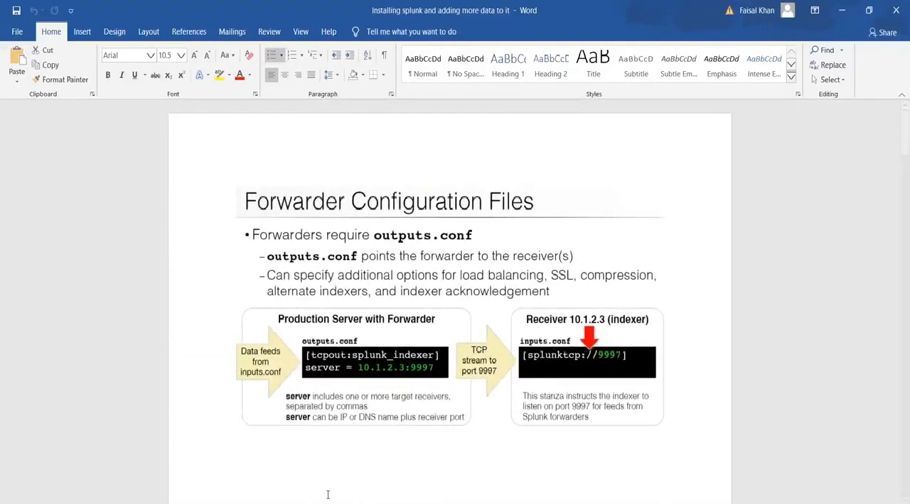
scroll(324, 490, down, 20)
scroll(325, 484, up, 2)
drag(532, 340, 377, 344)
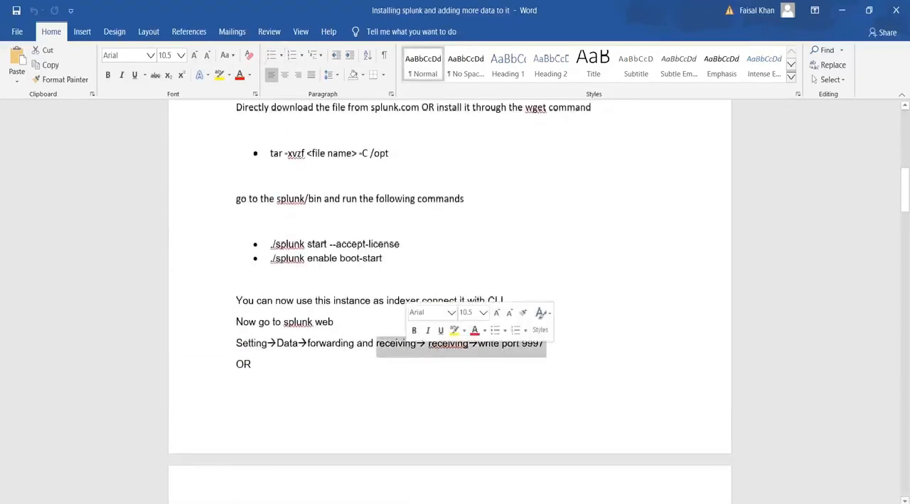
scroll(442, 364, up, 7)
scroll(440, 370, up, 5)
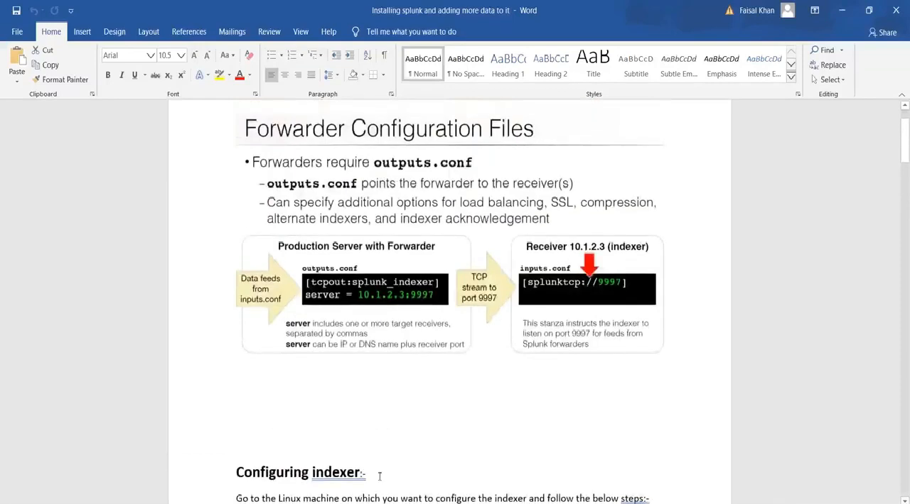
scroll(508, 403, down, 11)
scroll(508, 402, down, 1)
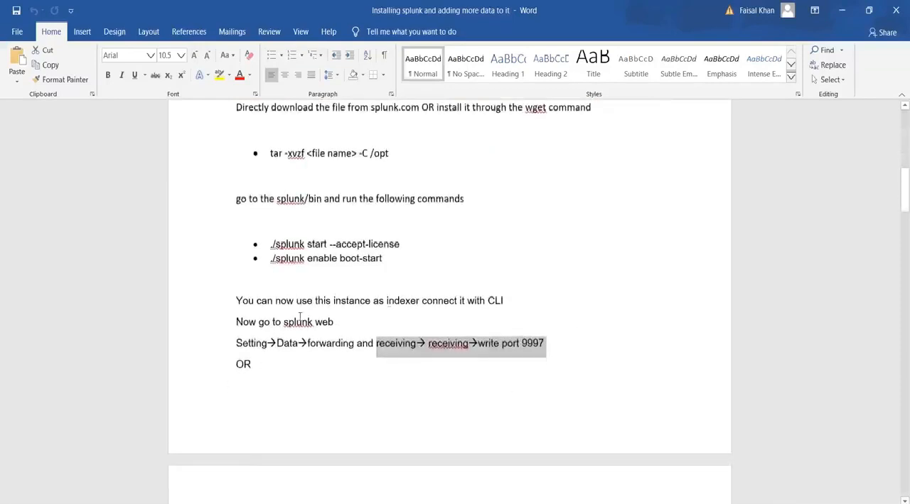
drag(553, 344, 236, 343)
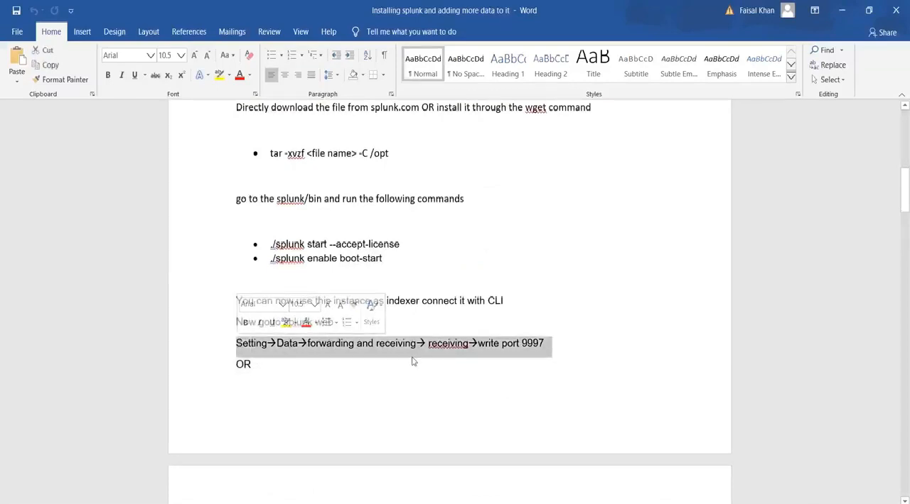
Move on to the "Configure forwarder" section and highlight its opening instruction about installing the forwarder on another instance.
scroll(412, 362, down, 5)
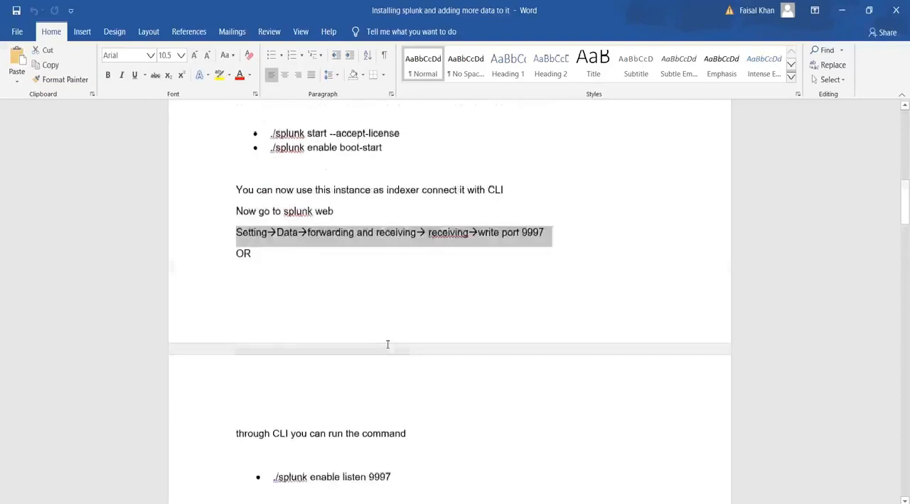
scroll(388, 344, up, 2)
scroll(387, 345, up, 5)
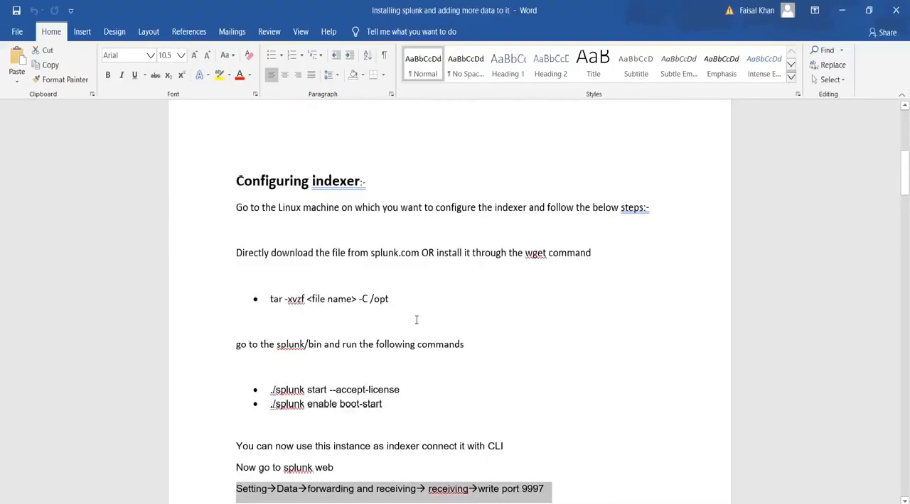
scroll(416, 319, down, 2)
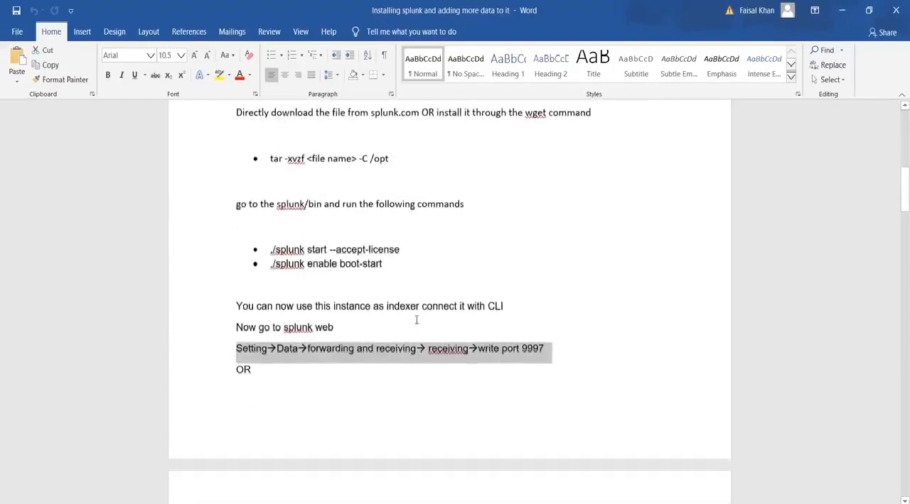
scroll(417, 320, down, 6)
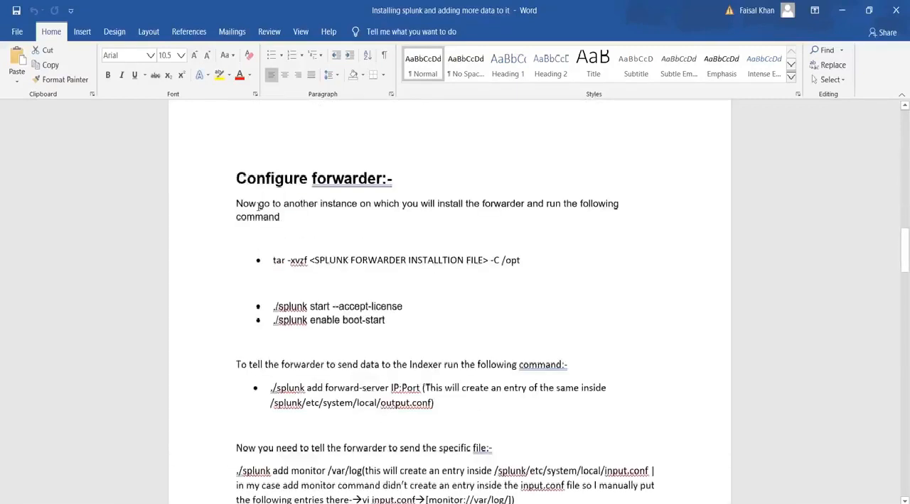
drag(236, 203, 585, 218)
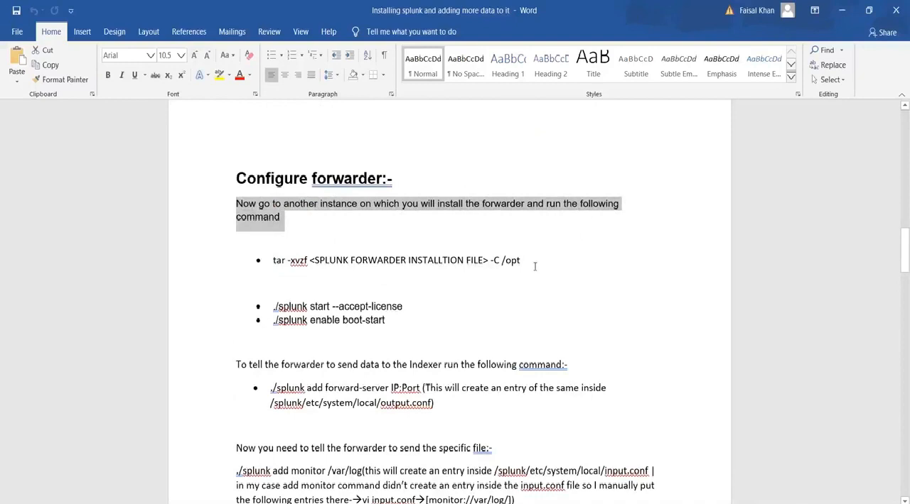
Highlight the forwarder's tar extraction command, the installation block through "./splunk enable boot-start", and the line about sending data to the Indexer.
drag(534, 266, 264, 257)
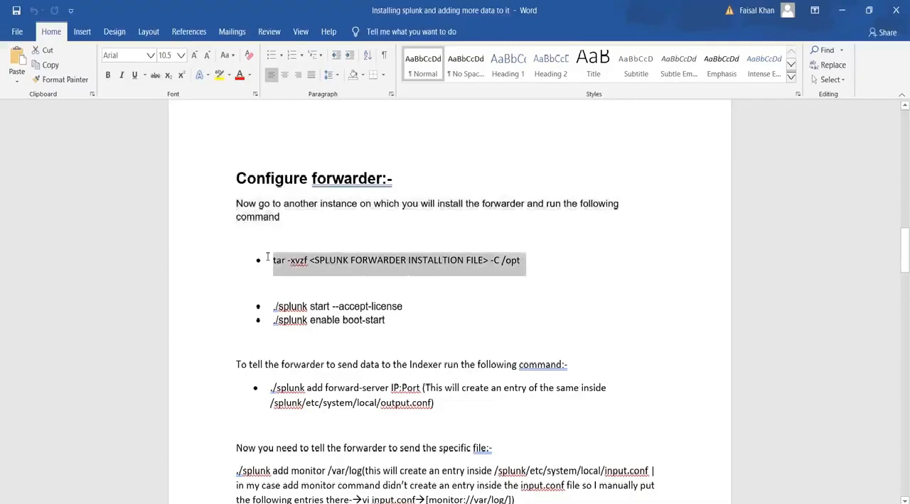
drag(405, 326, 268, 260)
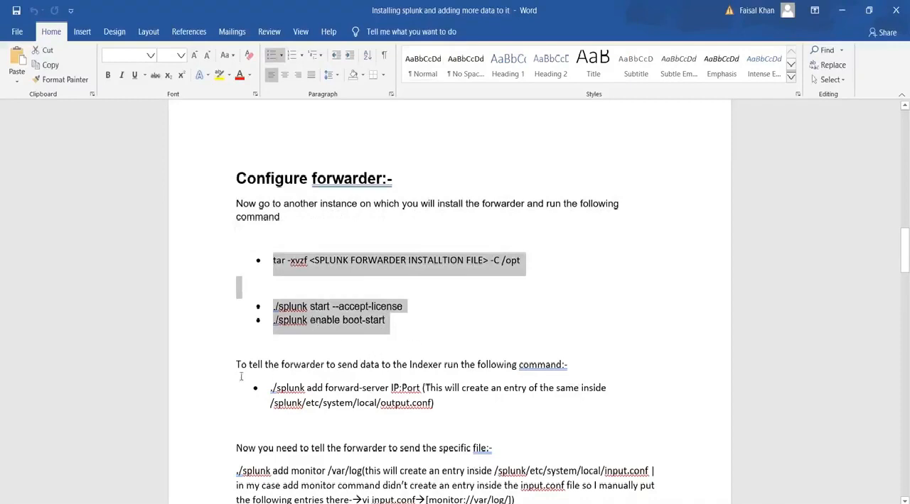
drag(238, 364, 578, 371)
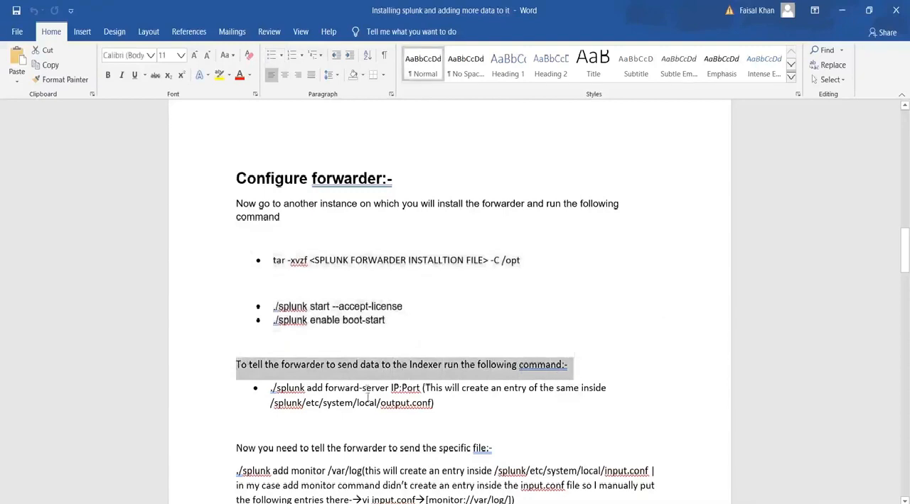
Highlight the "./splunk add forward-server IP:Port" command, its note about the created entry, and the output.conf file name.
drag(271, 388, 510, 388)
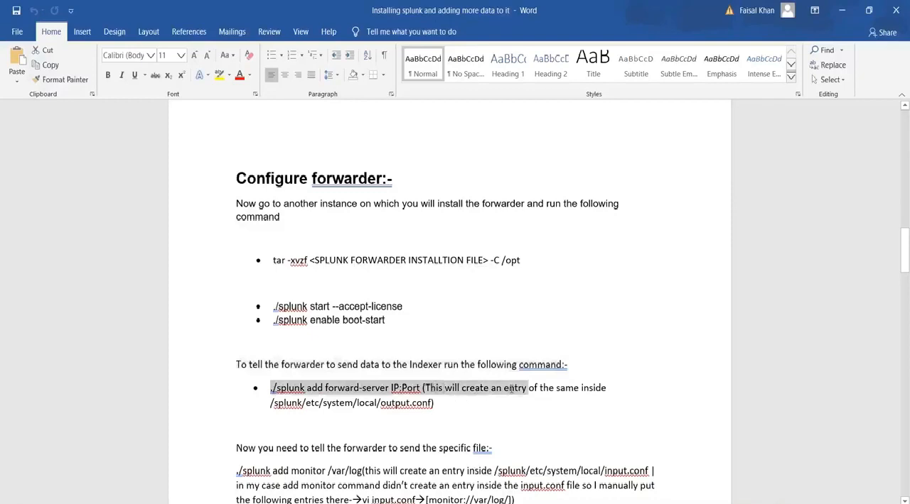
drag(527, 388, 424, 388)
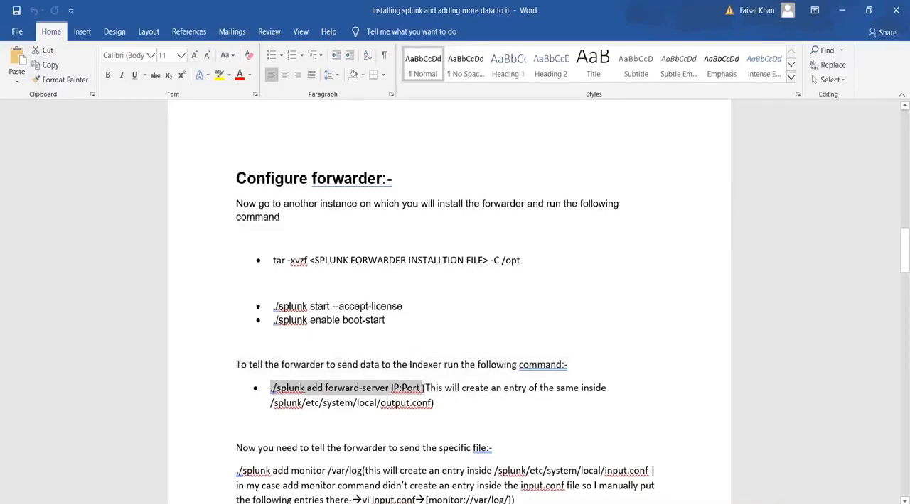
drag(425, 388, 579, 388)
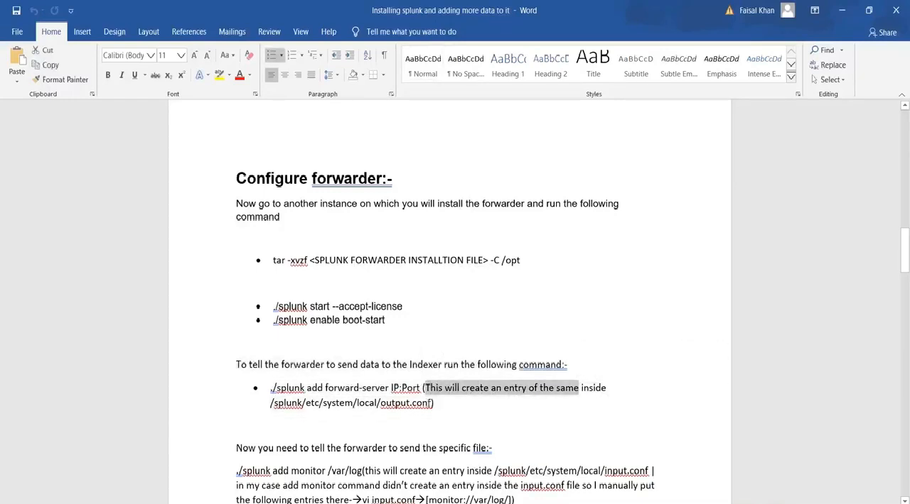
double_click(405, 403)
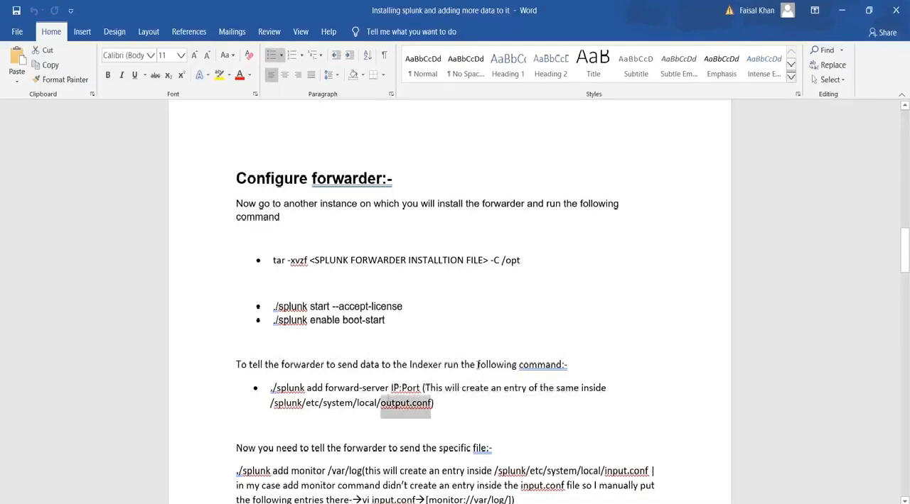
click(405, 403)
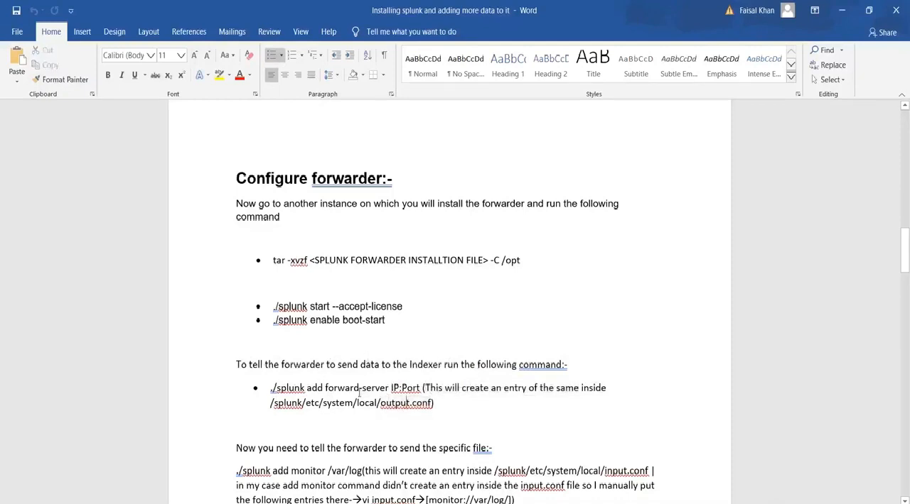
drag(276, 389, 426, 402)
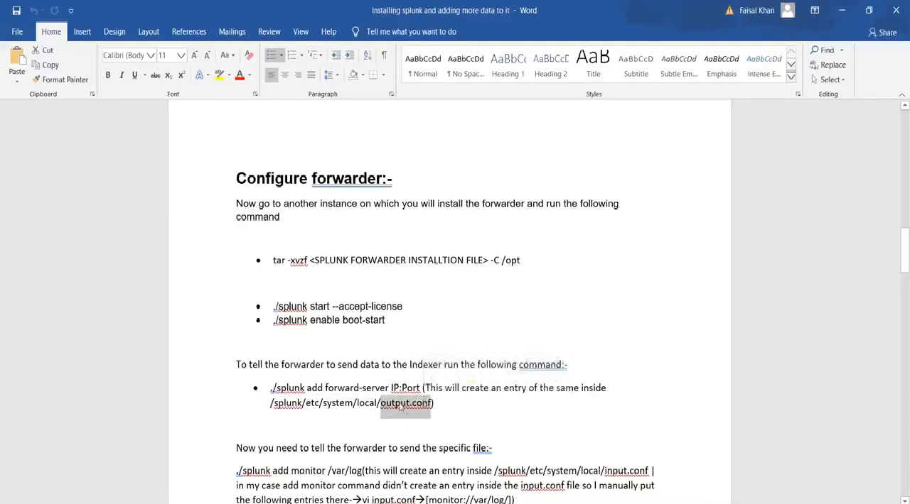
Revisit the Forwarder Configuration Files diagram for the outputs.conf settings, and return to the "Configure forwarder" section.
scroll(405, 355, up, 10)
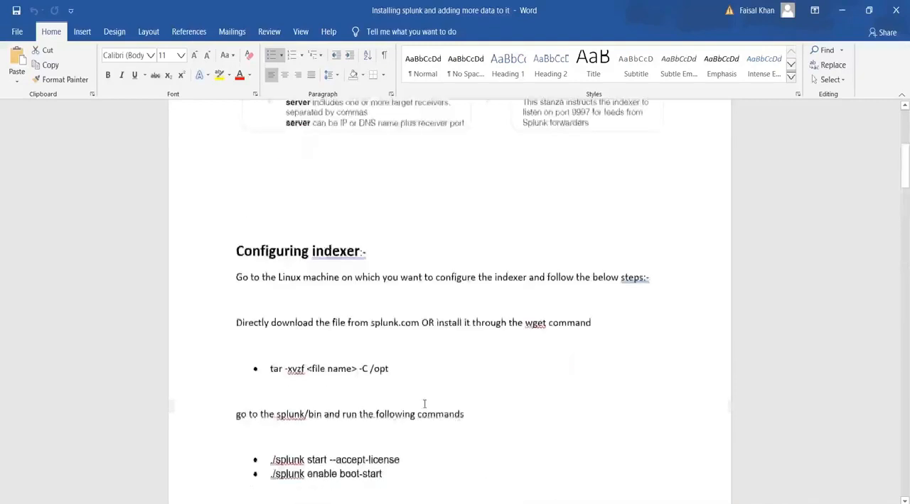
scroll(392, 307, up, 1)
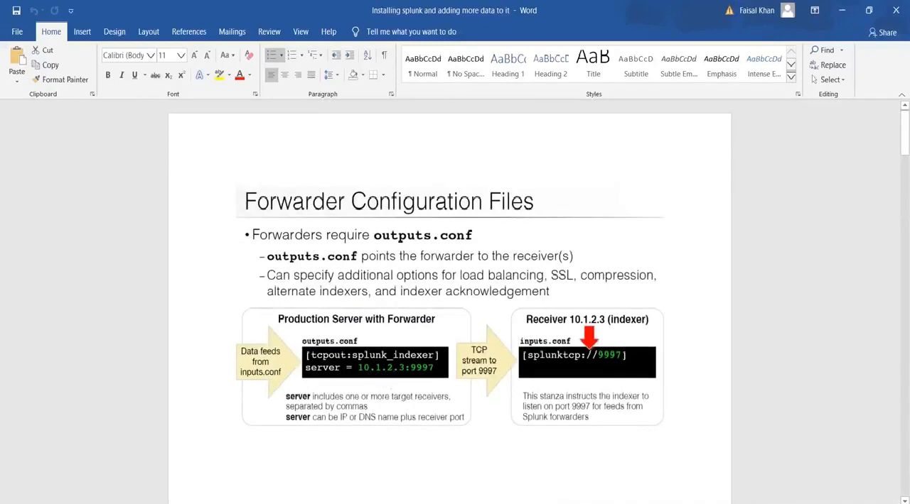
scroll(385, 380, down, 2)
scroll(378, 368, down, 15)
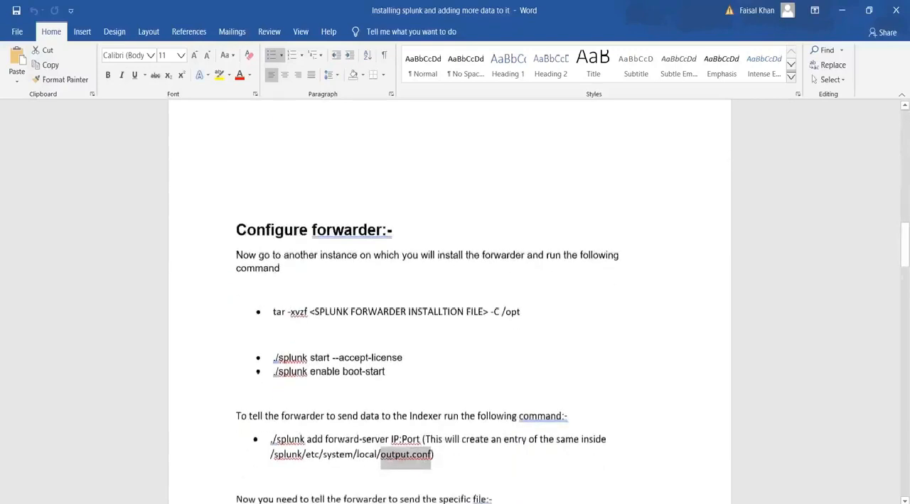
Highlight the instruction about sending the specific file, and point out the "./splunk add monitor /var/log" line and its input.conf location.
scroll(378, 367, down, 3)
drag(236, 303, 483, 313)
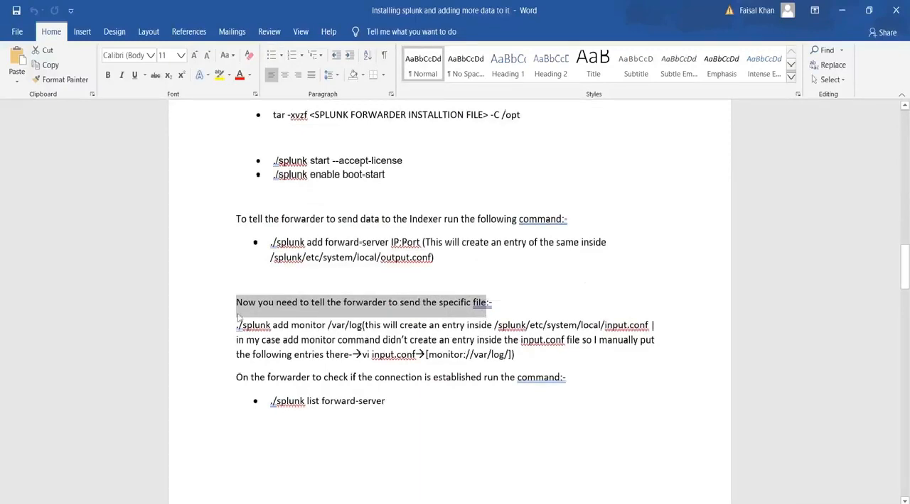
drag(242, 325, 606, 326)
click(648, 325)
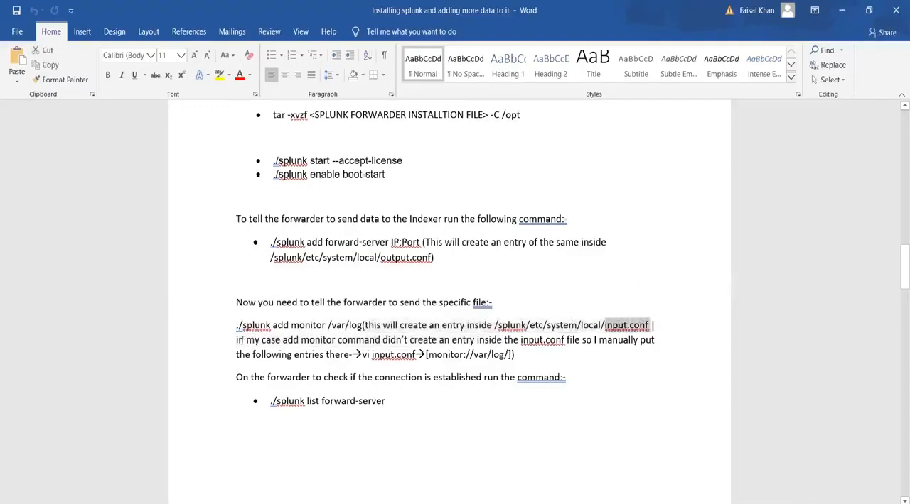
Highlight the remark on the add monitor command, the command itself, input.conf, and the manual entry monitor://var/log.
drag(241, 340, 408, 341)
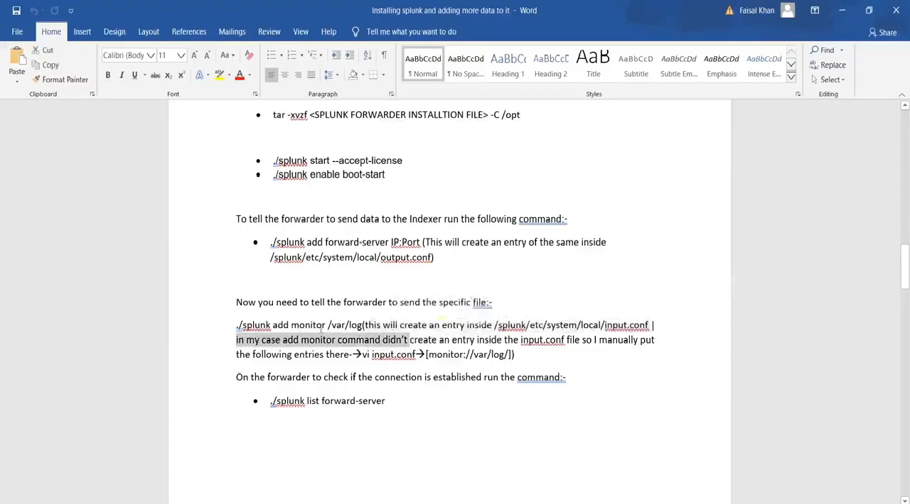
drag(322, 327, 220, 323)
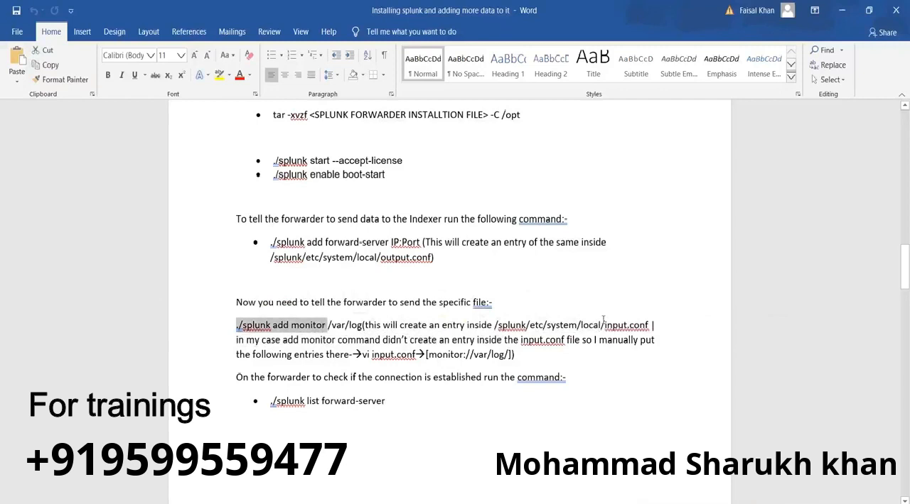
drag(604, 325, 648, 325)
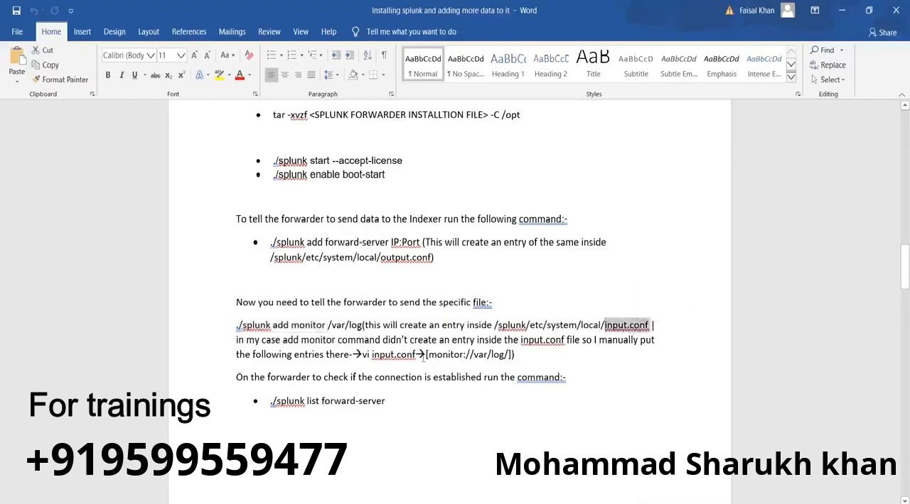
drag(428, 354, 504, 355)
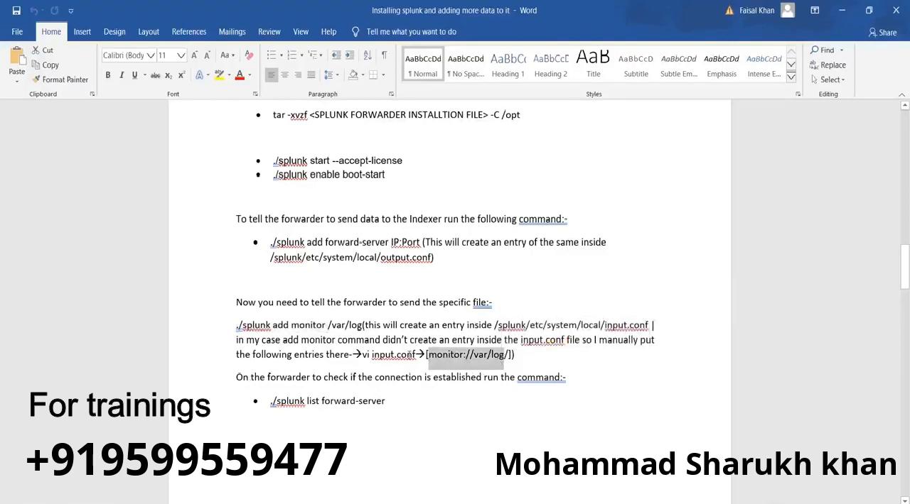
Review the forwarder and indexer configuration sections again, including the port 9997 receiving instructions.
scroll(406, 352, down, 10)
scroll(406, 352, up, 15)
scroll(407, 352, up, 6)
scroll(407, 351, down, 6)
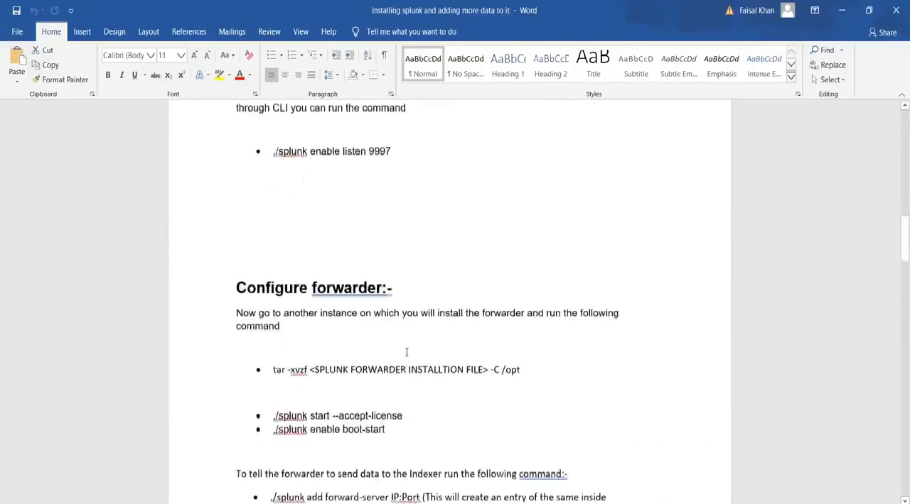
scroll(406, 352, down, 3)
scroll(402, 352, up, 18)
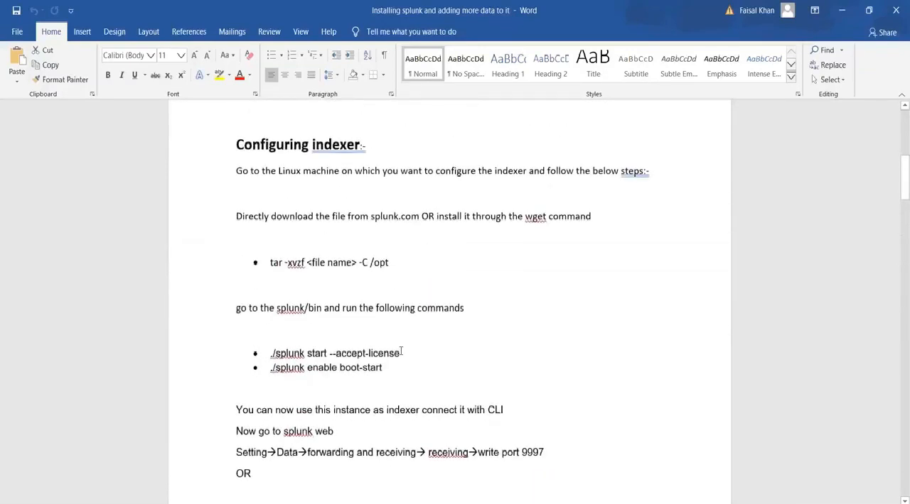
scroll(401, 351, down, 3)
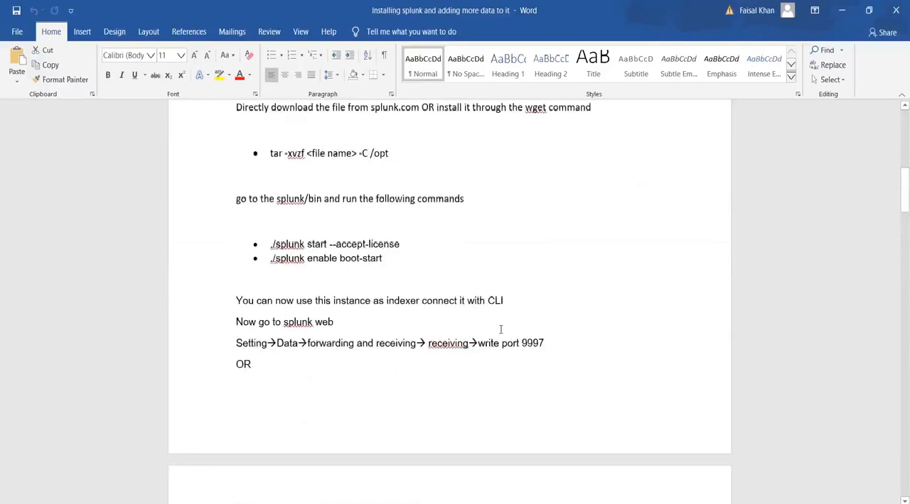
scroll(500, 329, down, 4)
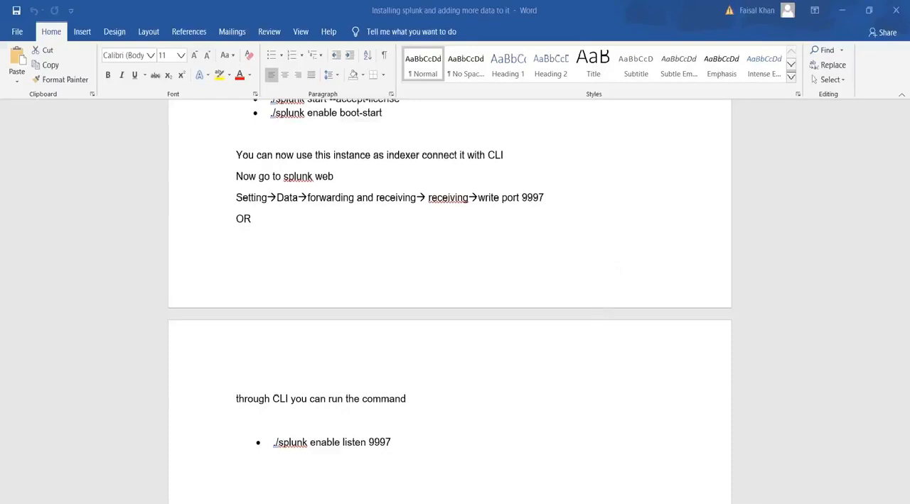
In the Notepad notes, label 18.205.163.154 with "---forwader" and 3.84.39.187 with "-----indexer", and select the indexer's IP address.
key(alt+Tab)
scroll(86, 49, up, 3)
click(40, 45)
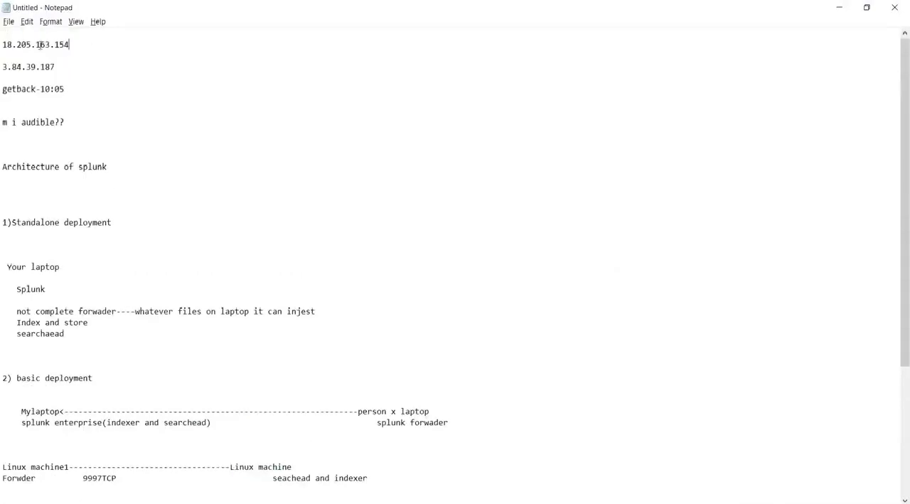
text(---forwader)
click(62, 67)
text(-----indexer)
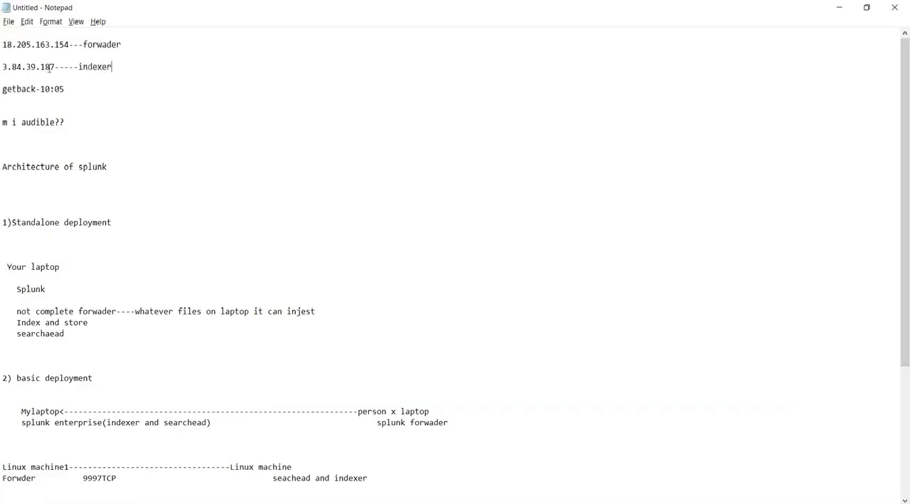
drag(55, 67, 4, 69)
key(ctrl+c)
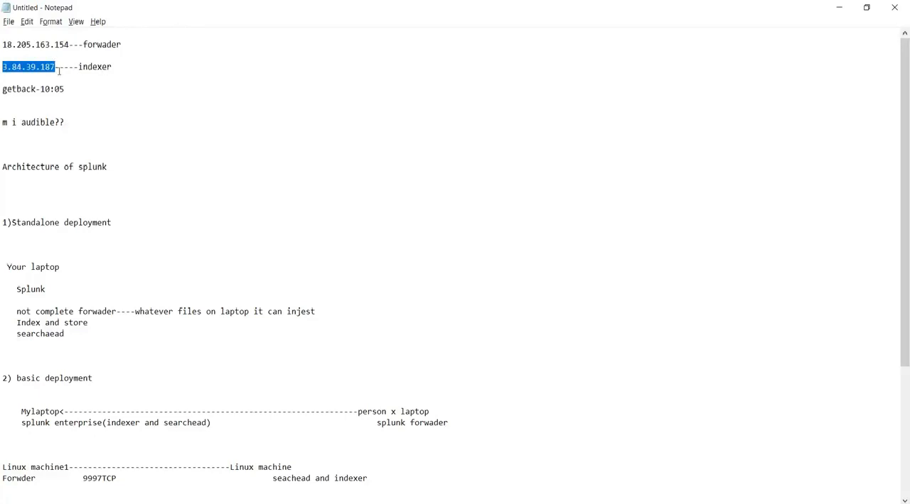
Switch back to the Word guide and review the "Configuring indexer" steps.
key(alt+Tab)
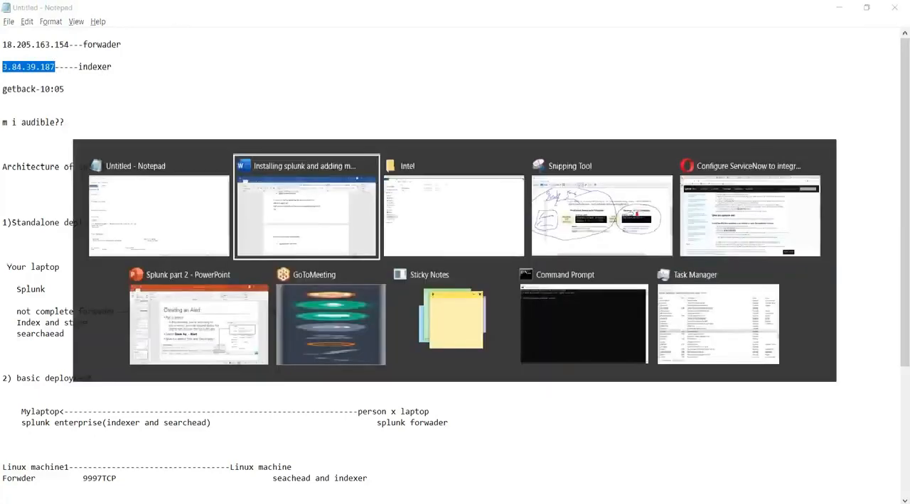
scroll(455, 298, up, 8)
scroll(455, 299, down, 7)
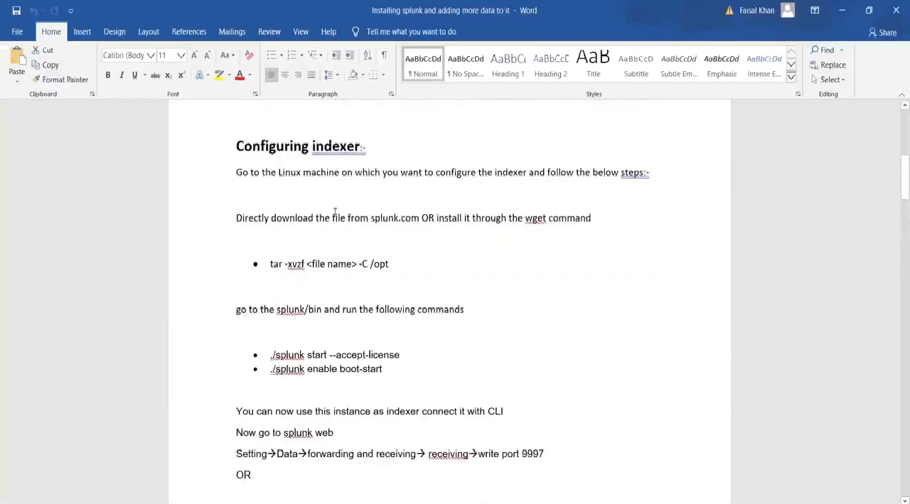
scroll(334, 211, down, 10)
scroll(334, 212, up, 10)
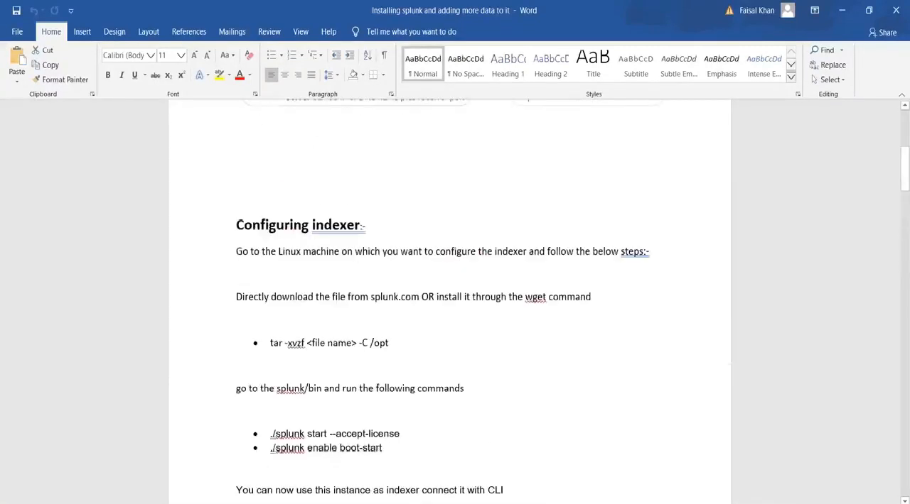
scroll(449, 298, down, 1)
Close the open Command Prompt and Task Manager windows.
mouse_move(594, 503)
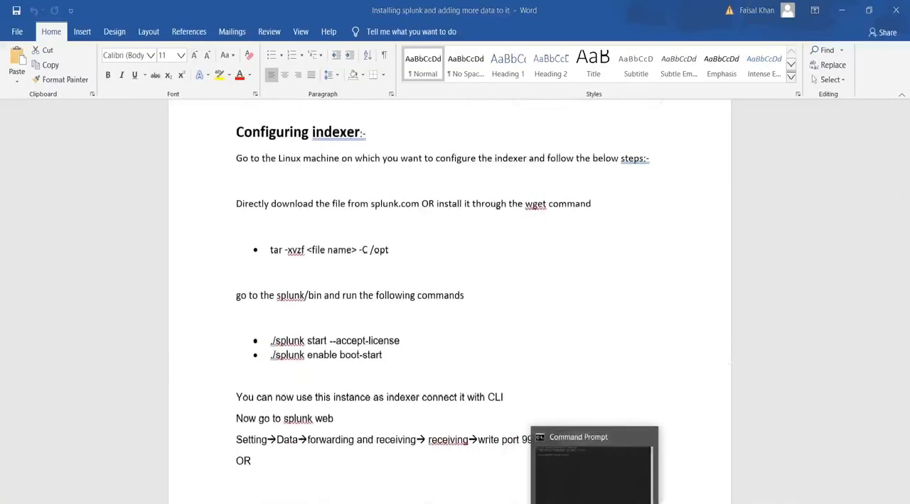
click(639, 459)
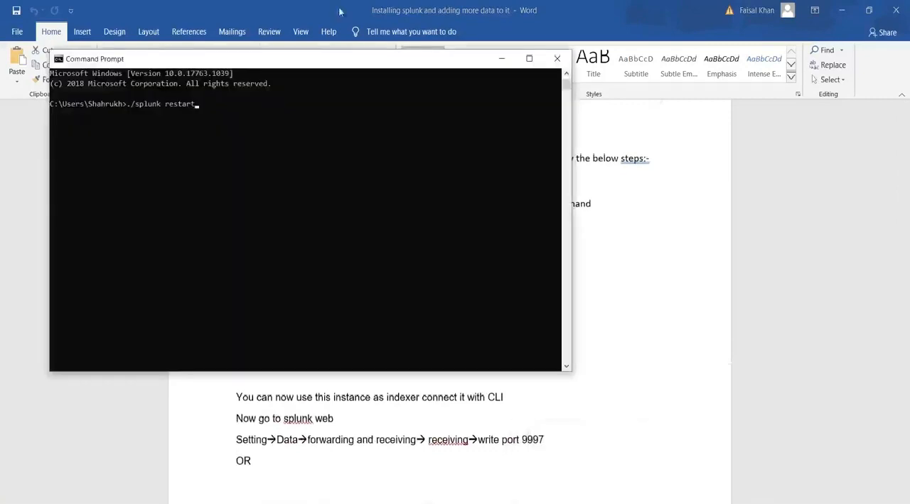
click(556, 59)
click(615, 502)
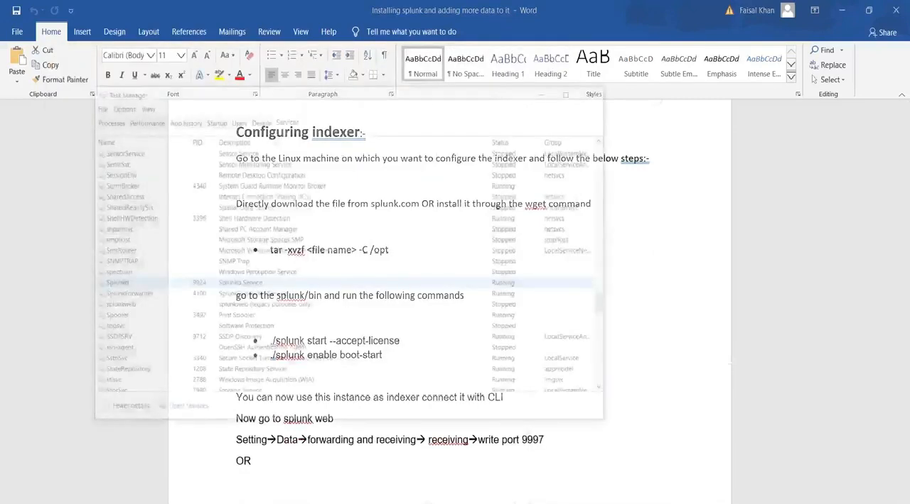
click(578, 26)
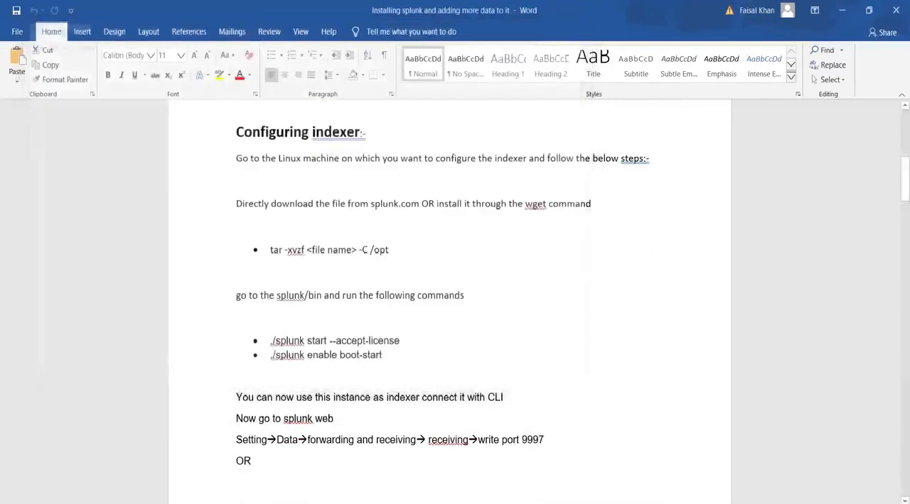
Launch PuTTY and switch to the Notepad notes holding the forwarder and indexer IP addresses.
key(super)
text(put)
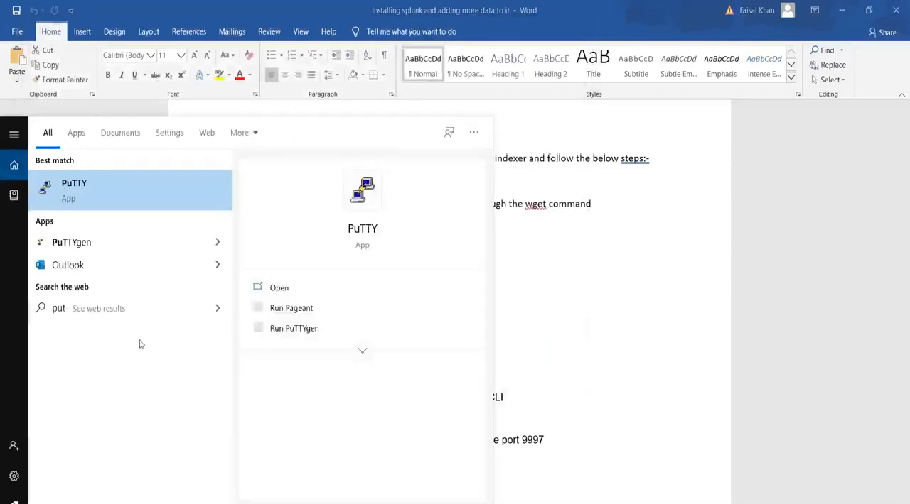
click(184, 208)
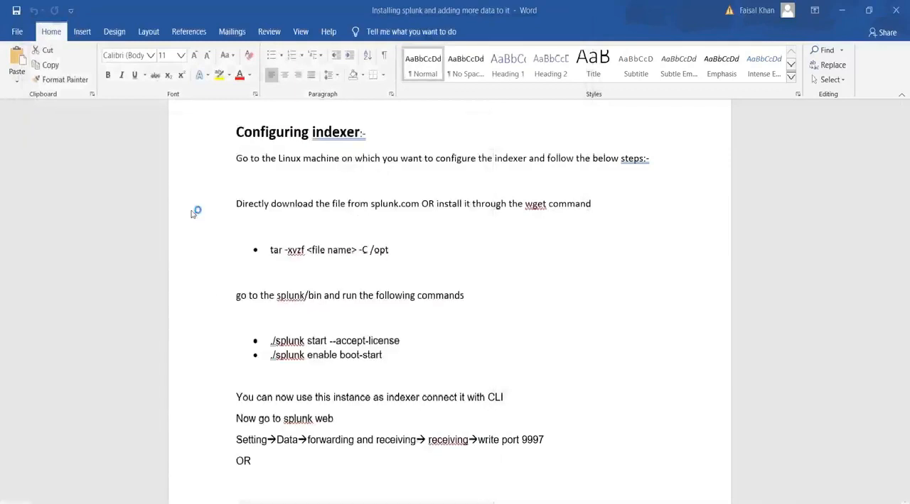
key(alt+Tab)
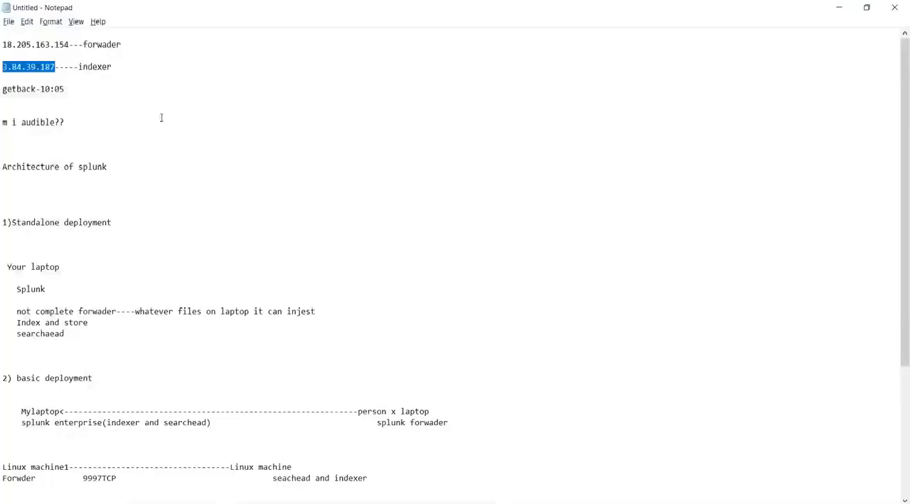
In PuTTY, set the host to 3.84.39.187 and choose mykeys.pem from Downloads as the SSH private key file.
key(alt+Tab)
key(ctrl+v)
scroll(335, 333, down, 1)
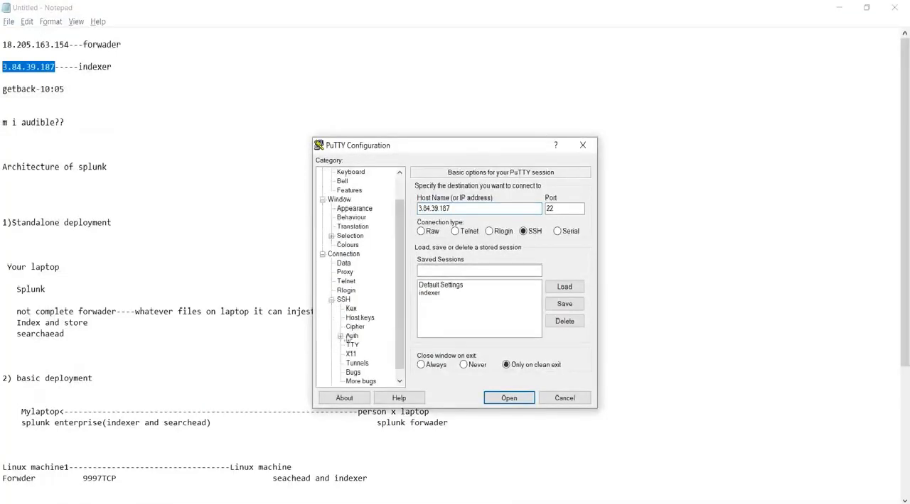
click(351, 336)
click(564, 314)
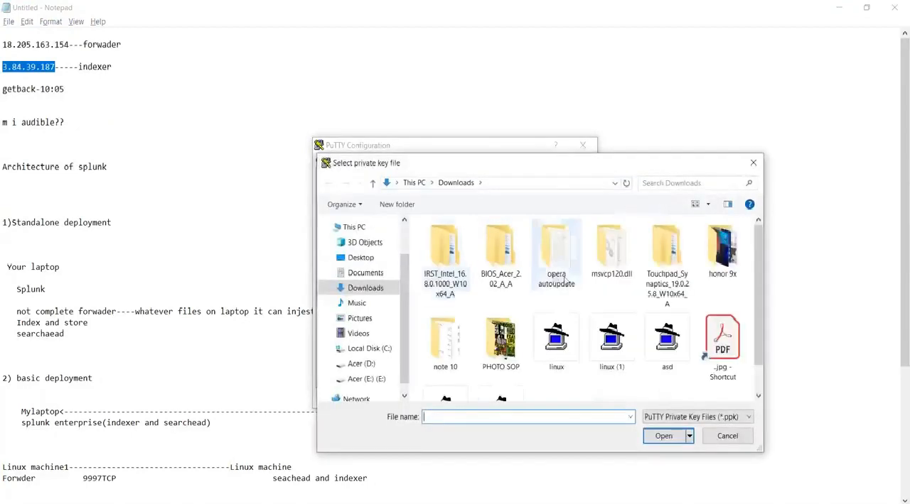
scroll(666, 341, down, 1)
click(503, 369)
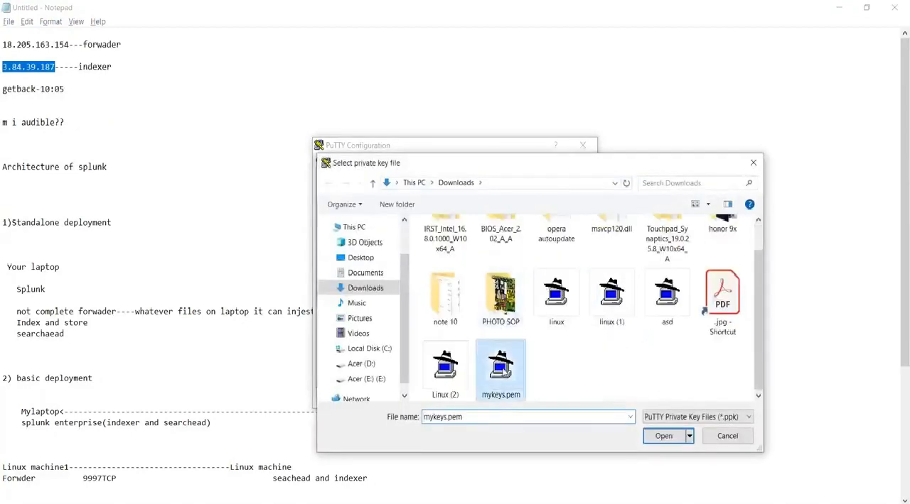
click(659, 437)
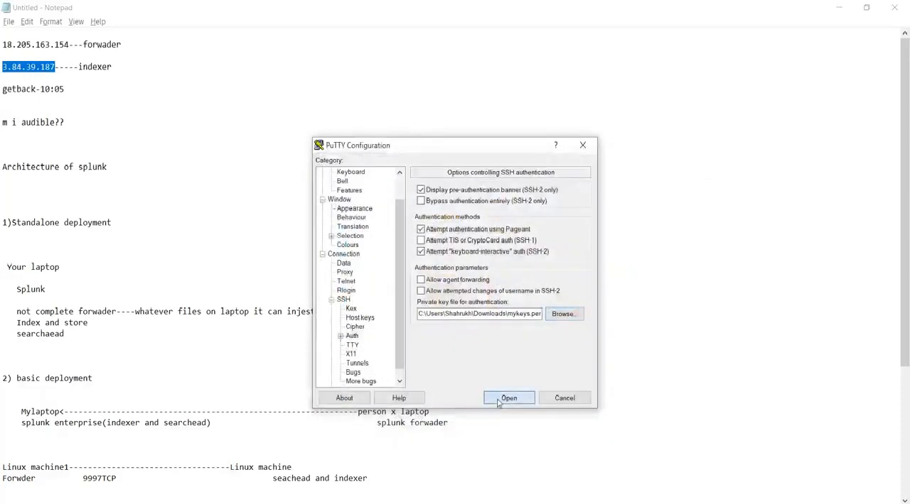
Open the SSH session to the indexer, trust its host key, and log in as ec2-user.
click(507, 398)
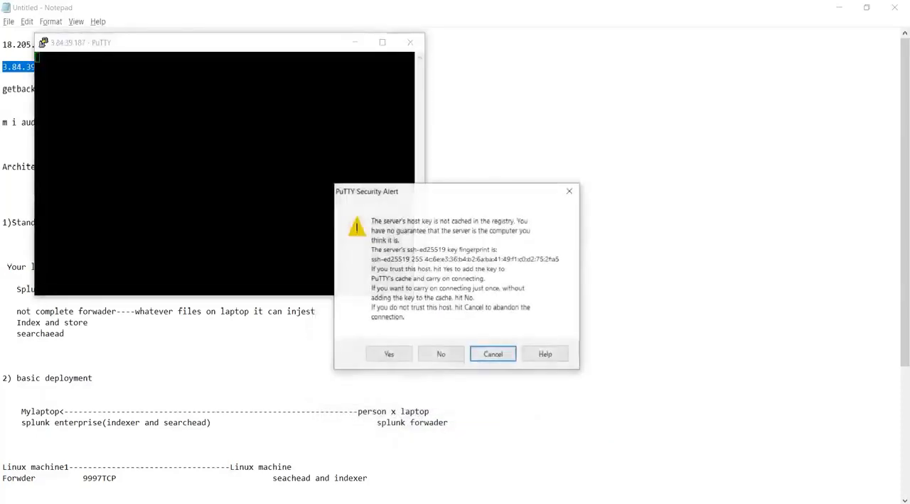
click(389, 355)
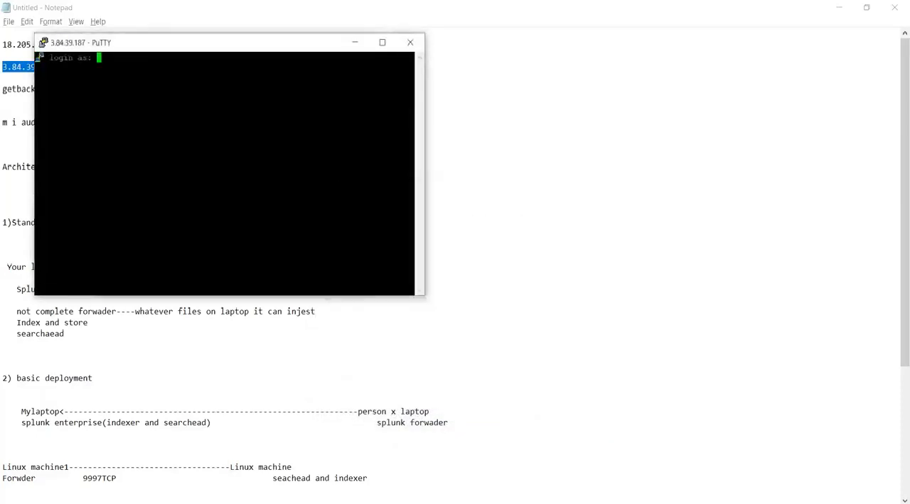
text(ex)
text(2-)
text(user)
key(Return)
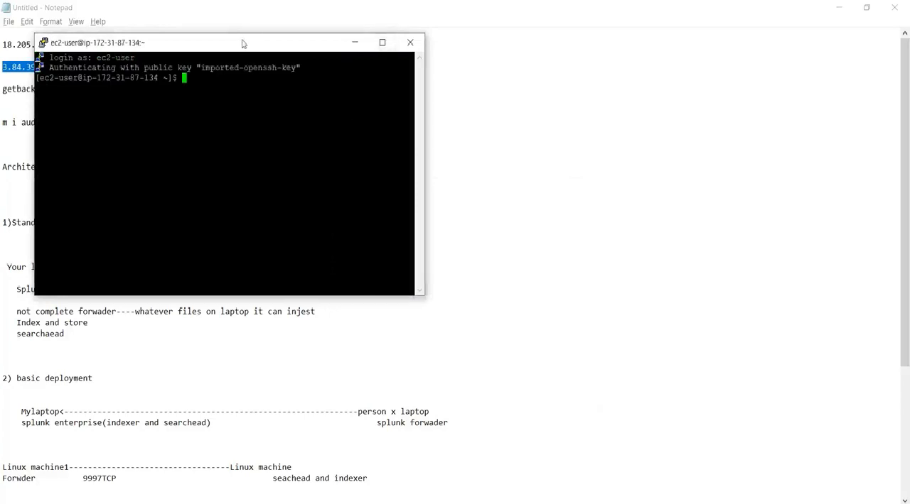
drag(244, 41, 408, 35)
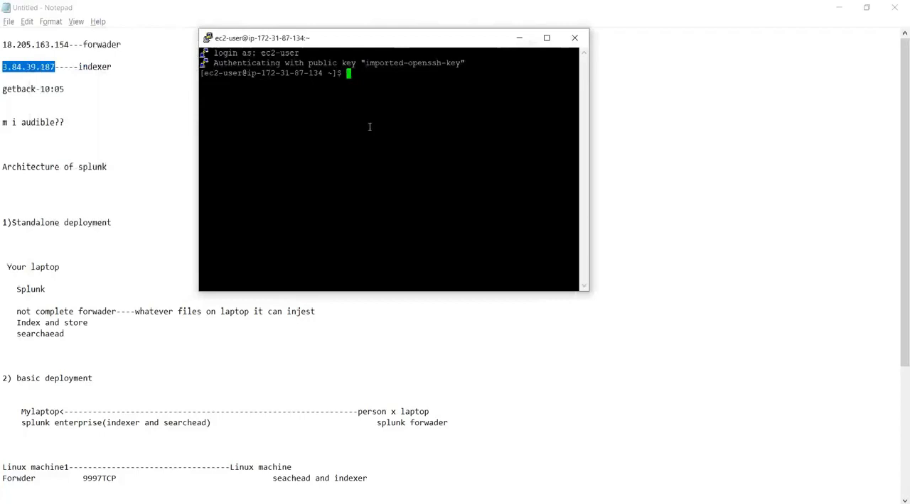
Switch the terminal session to the root user with sudo su.
text(u)
key(BackSpace)
text(yum in)
key(BackSpace)
key(BackSpace)
key(BackSpace)
key(BackSpace)
key(BackSpace)
key(BackSpace)
text(sudo su)
key(Return)
Install the wget package with yum and approve the installation.
key(Return)
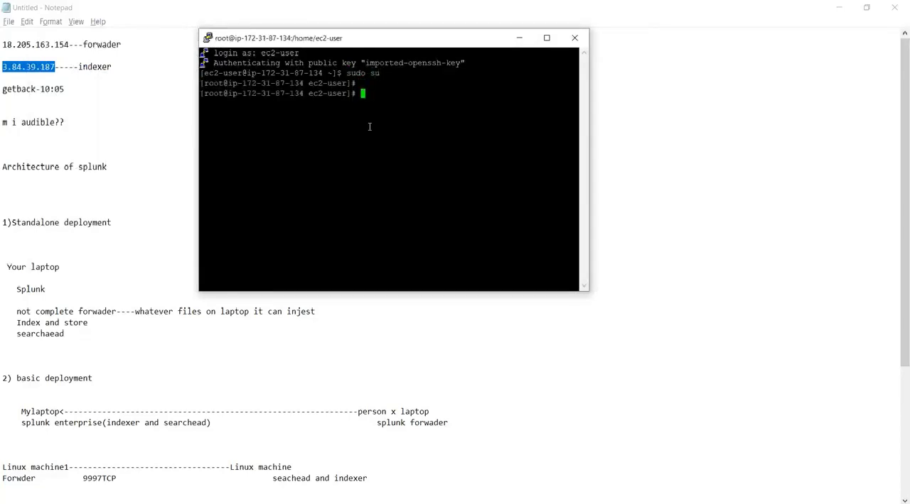
text(yum install wget)
key(Return)
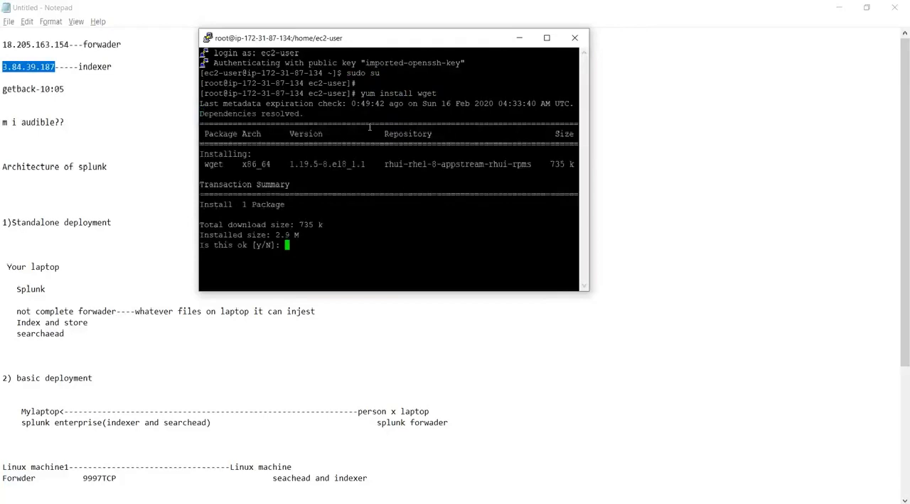
text(y)
key(Return)
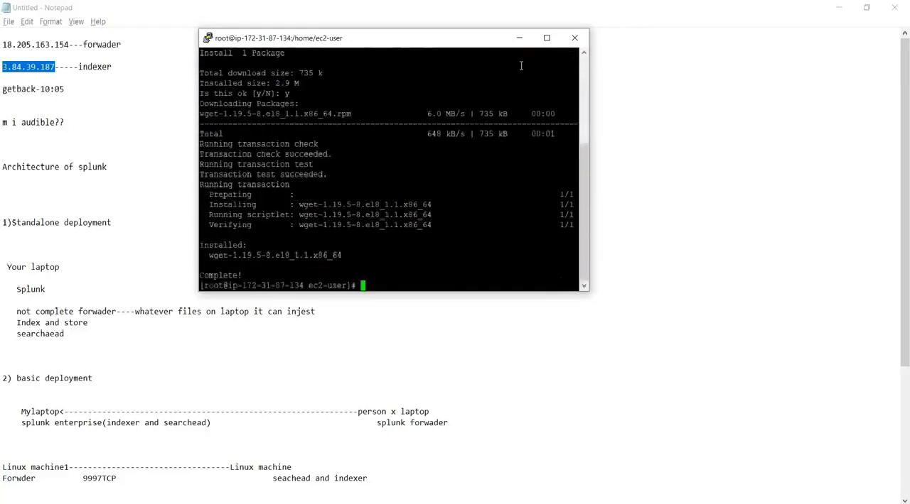
key(Return)
key(Return)
Switch to the browser, open the Splunk Enterprise download page and request the Linux 64-bit .tgz package.
key(alt+Tab)
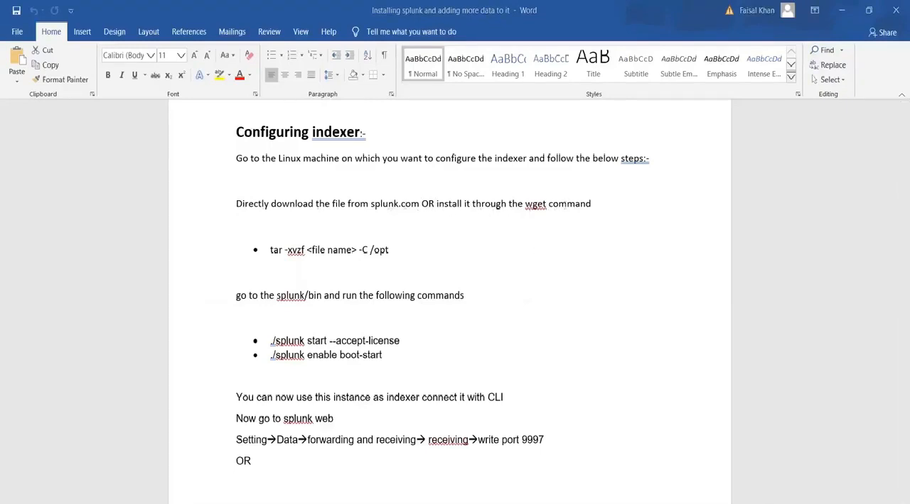
key(alt+Tab)
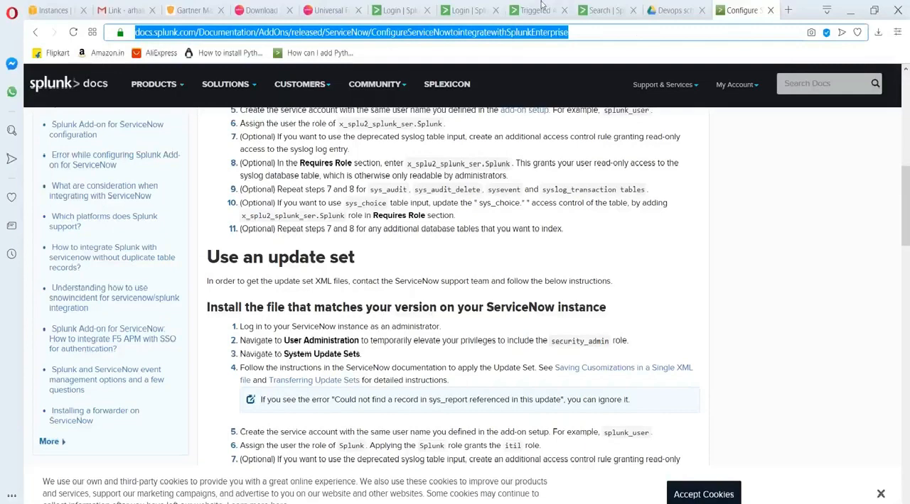
text(download/splunk-enterprise.html)
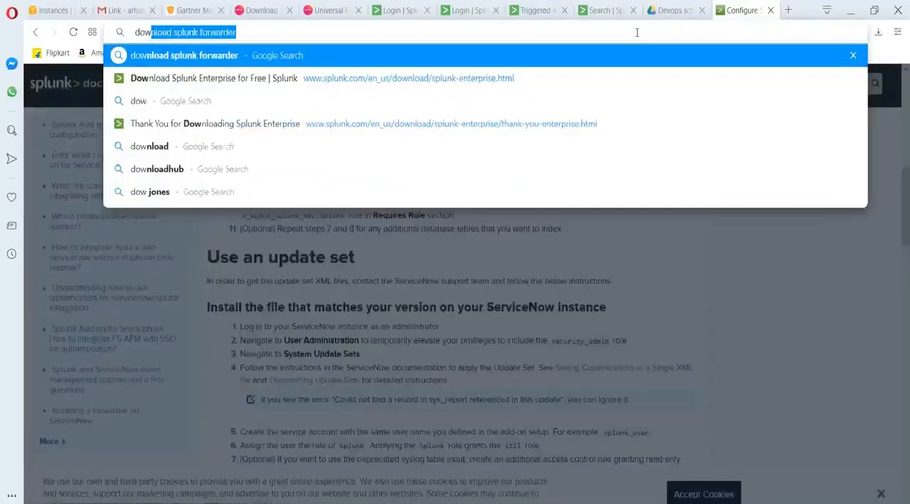
click(271, 83)
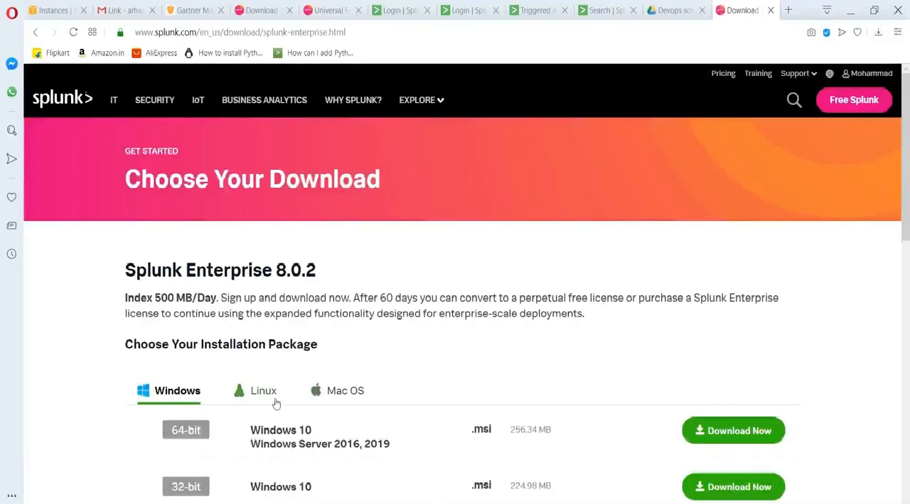
click(276, 404)
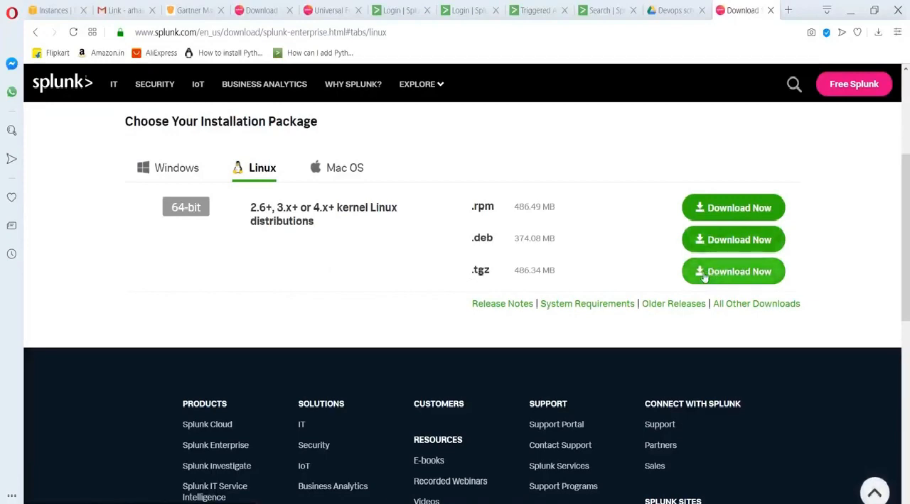
click(704, 278)
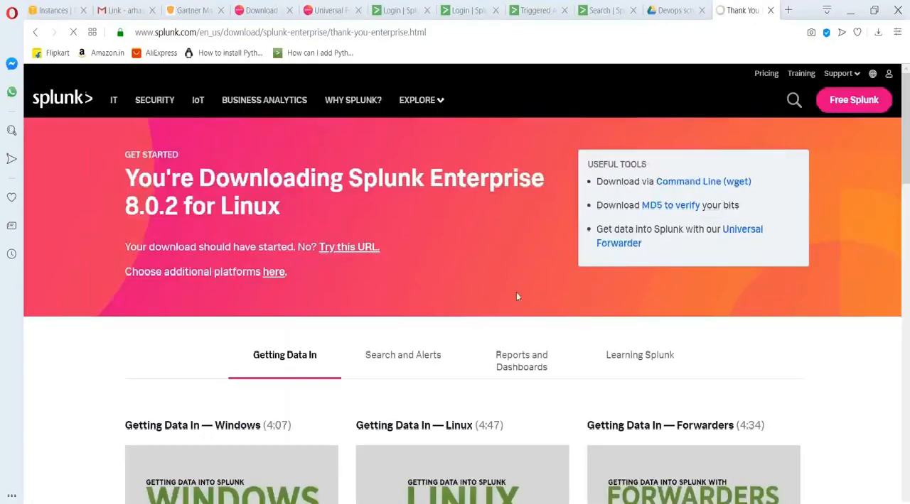
Show the command-line (wget) download option for Splunk Enterprise 8.0.2 and copy the entire command.
scroll(393, 340, down, 1)
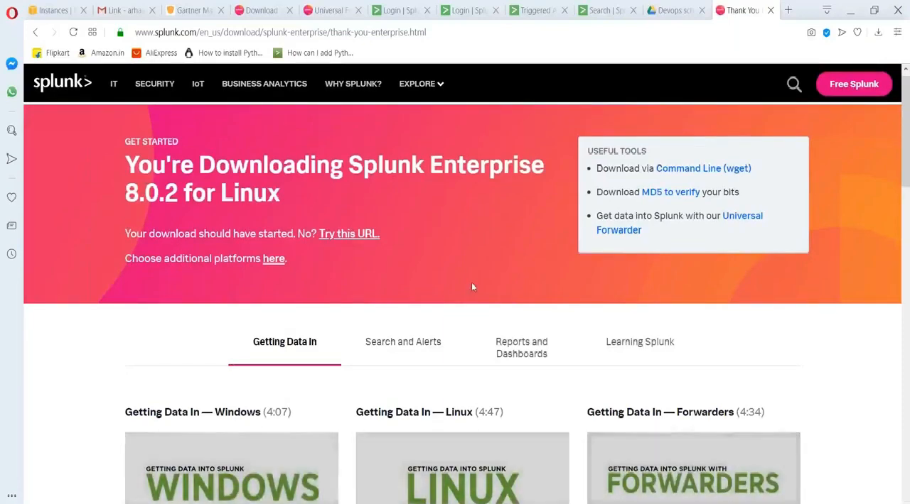
scroll(471, 282, up, 1)
click(686, 184)
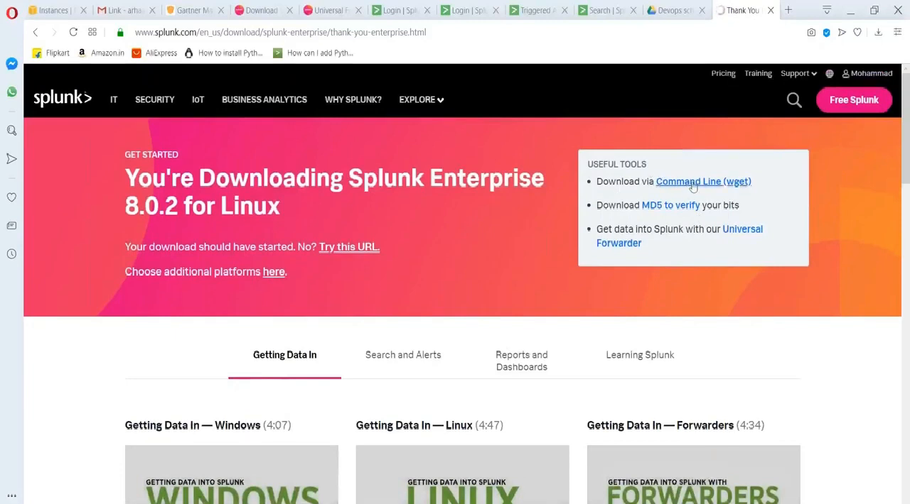
click(697, 183)
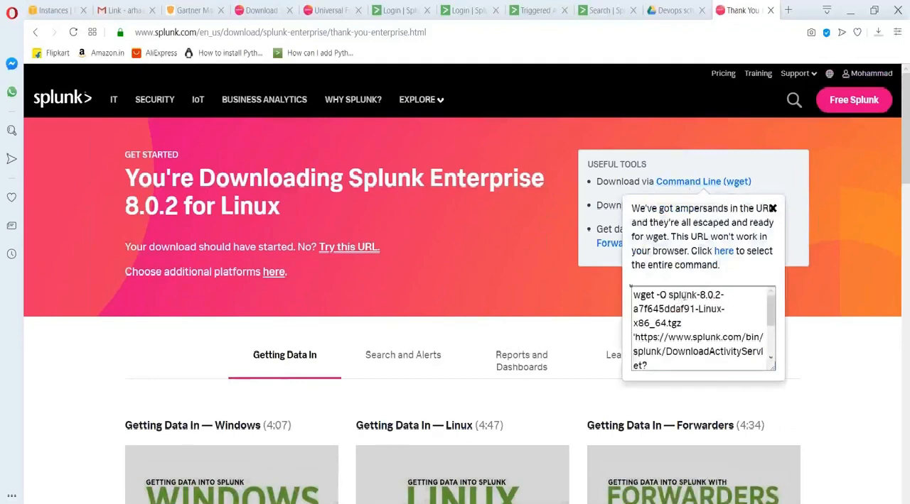
double_click(683, 298)
key(ctrl+a)
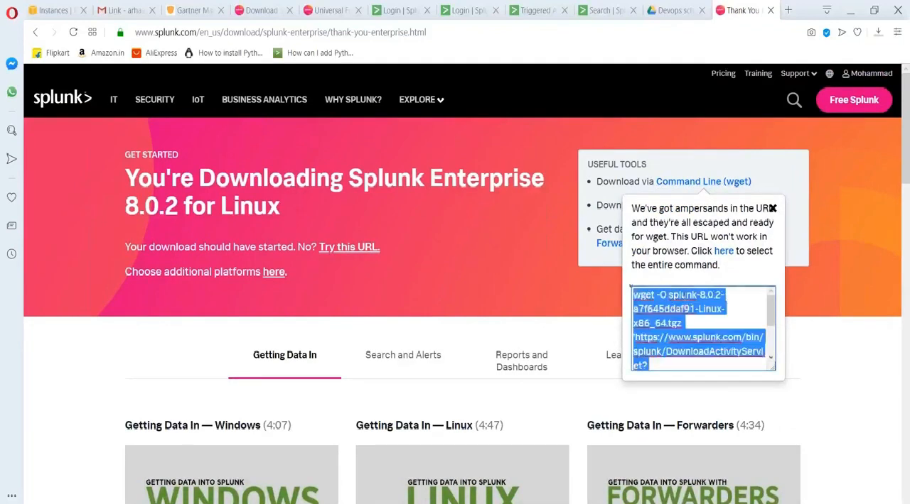
Return to the PuTTY session, run the copied wget command to download the Splunk .tgz, and maximize the terminal.
key(alt+Tab)
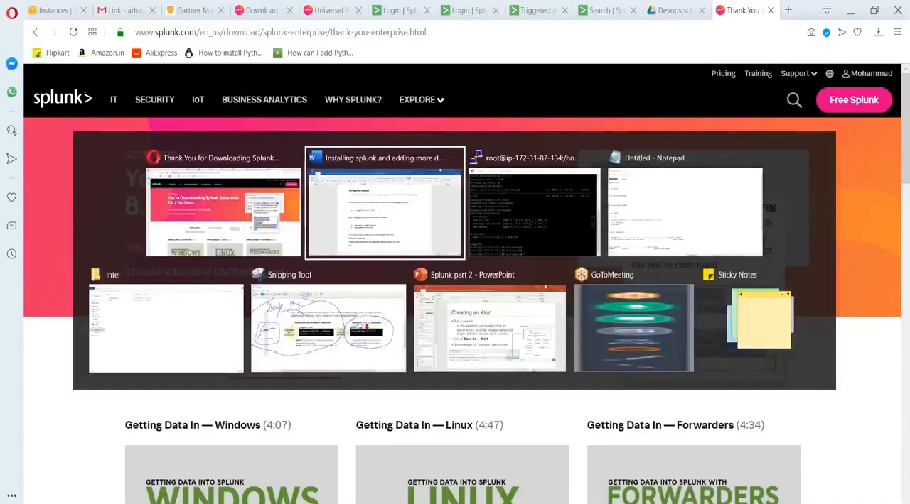
key(alt+Tab)
right_click(386, 227)
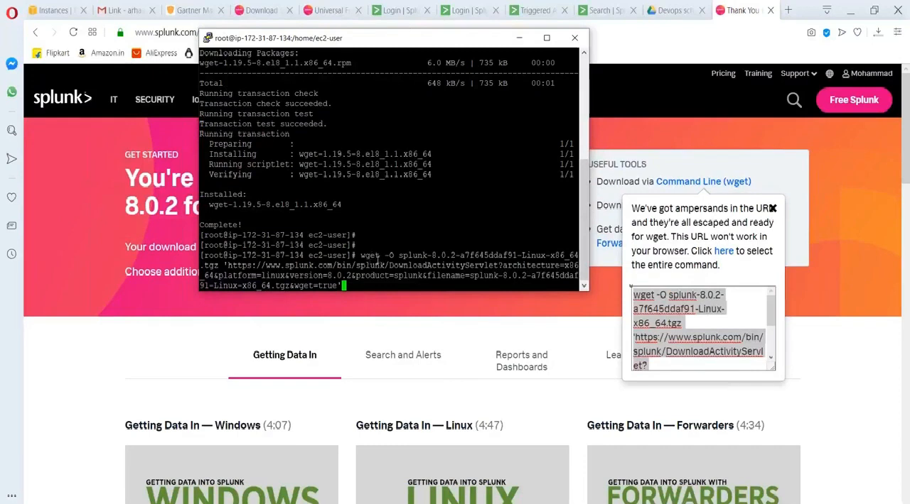
key(Return)
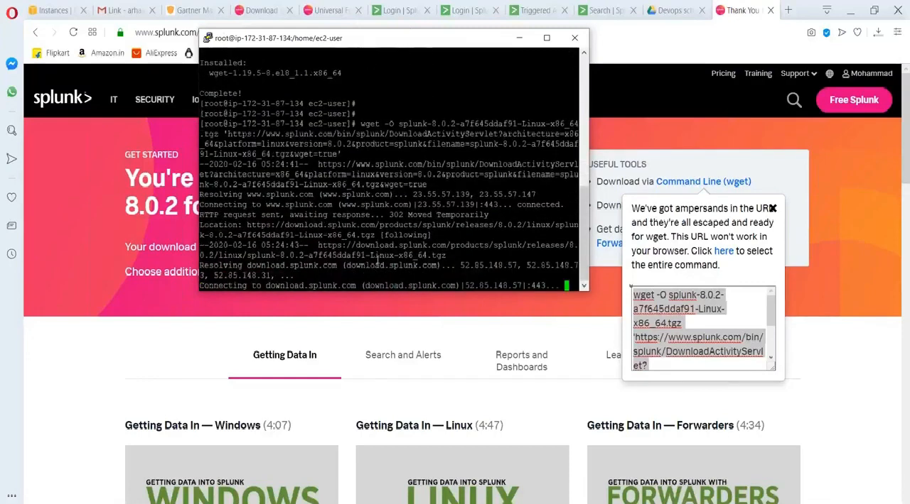
click(546, 38)
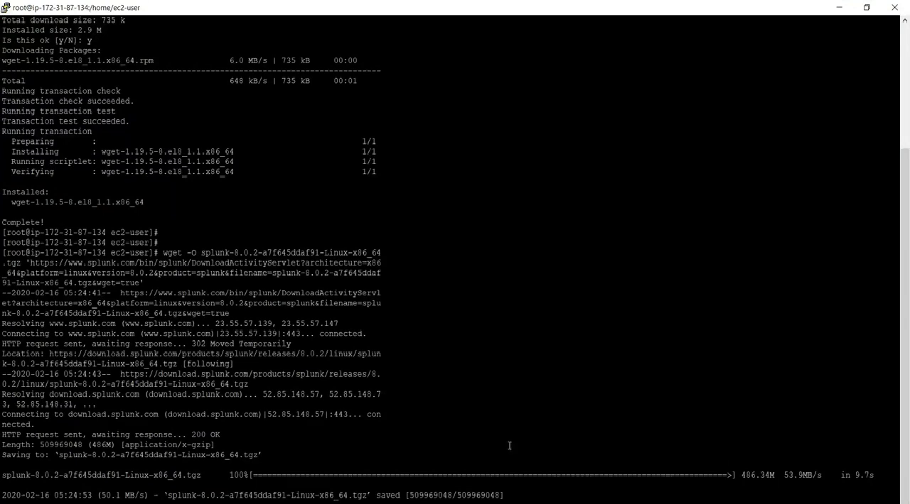
List the downloaded files, consult the Word guide's tar command, and extract the Splunk .tgz archive into /opt.
text(ls)
key(Return)
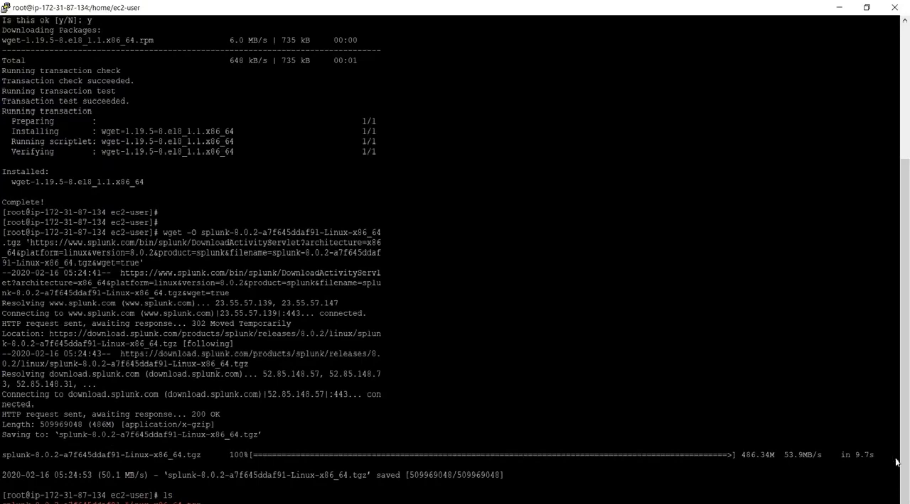
click(893, 503)
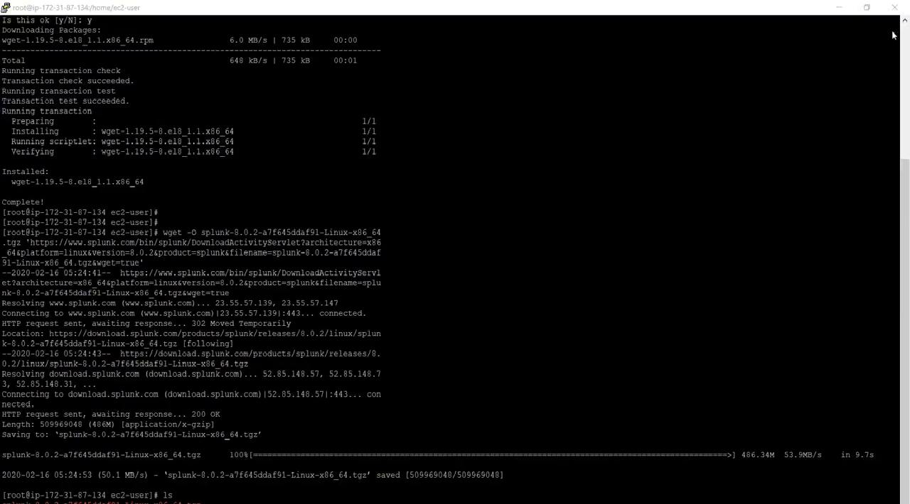
key(alt+Tab)
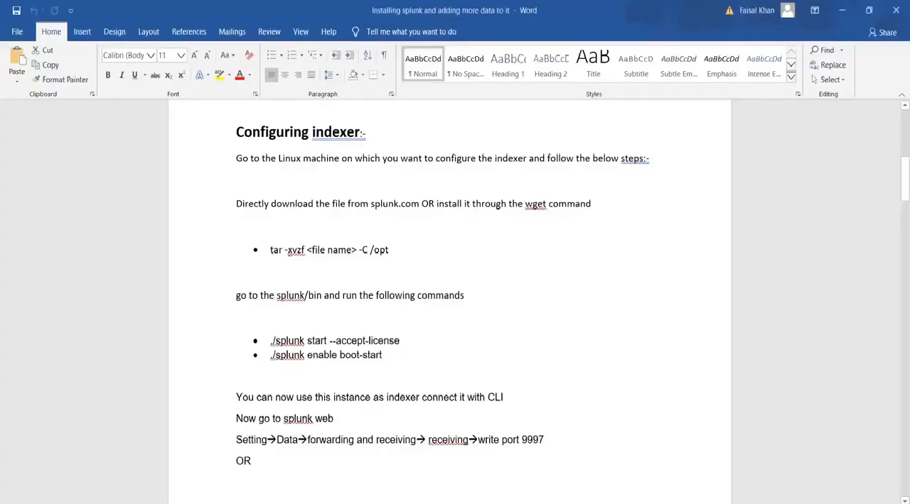
key(alt+Tab)
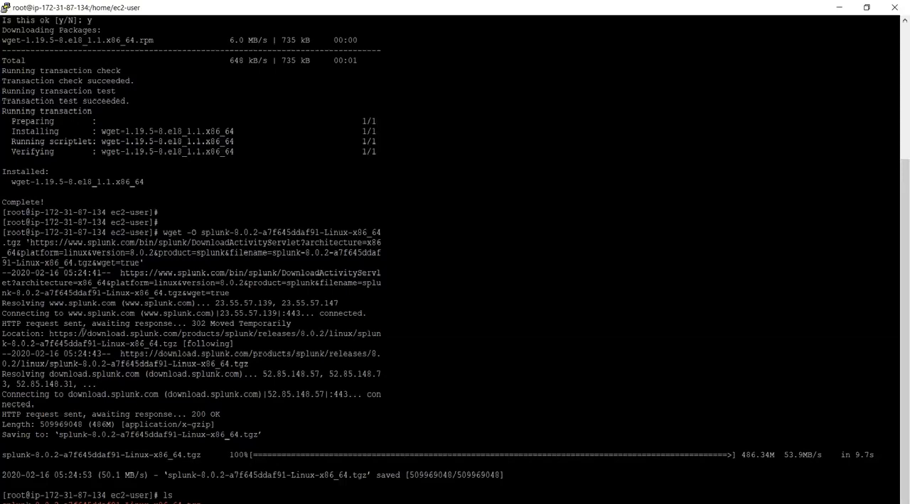
right_click(259, 484)
key(Return)
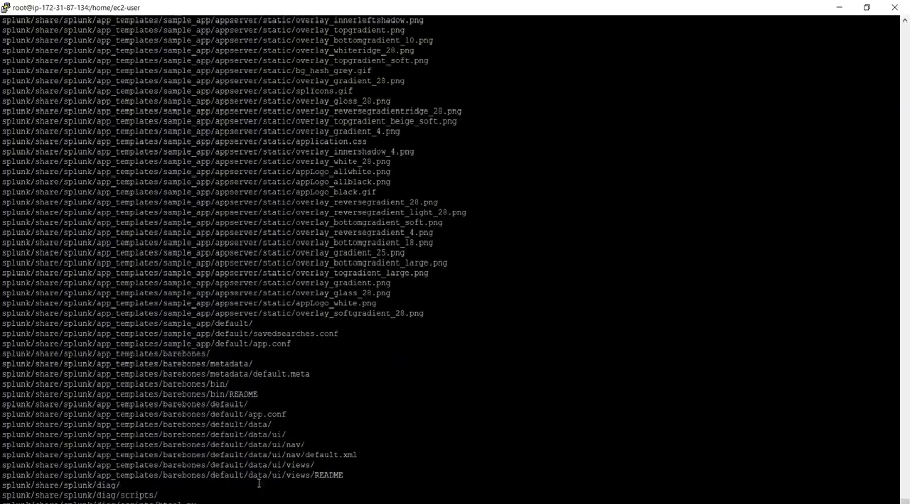
Clear the terminal, change to the /opt/ directory and list its contents.
key(ctrl+l)
text(cd /opt/)
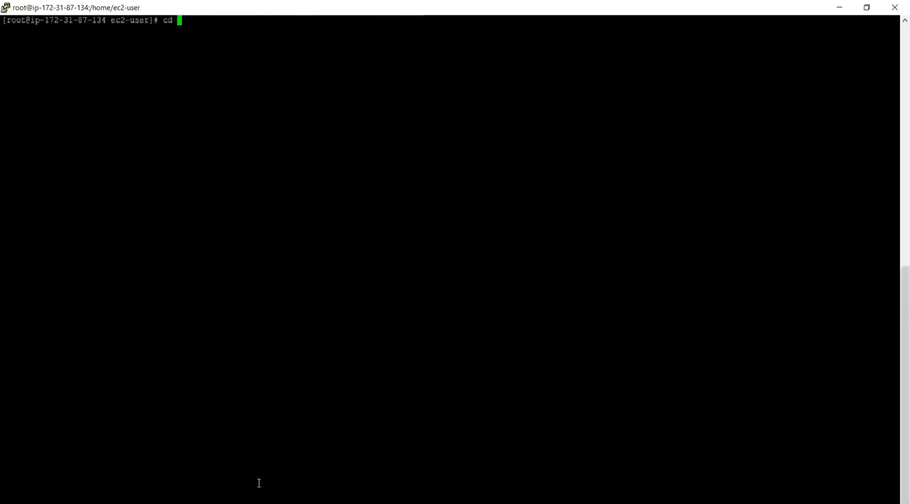
key(Return)
text(ls)
key(Return)
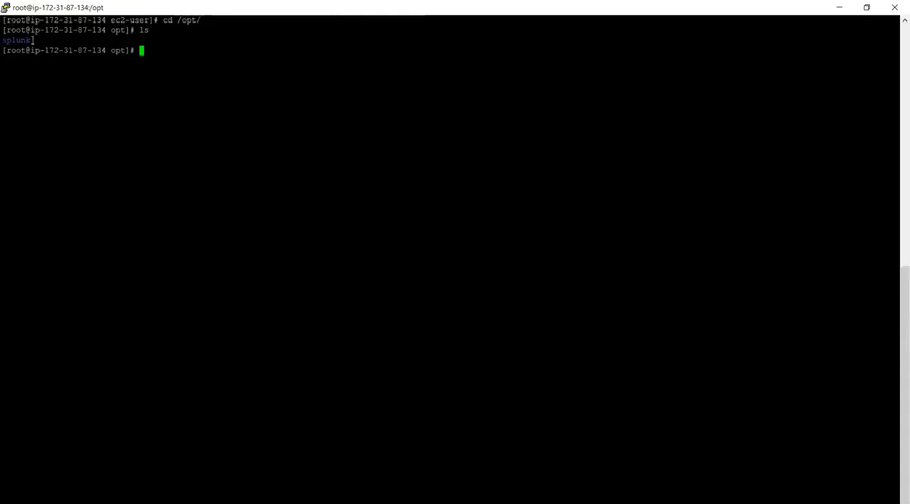
Consult the Word guide's indexer steps, change to the splunk/bin/ directory in the terminal and print the working directory.
key(alt+Tab)
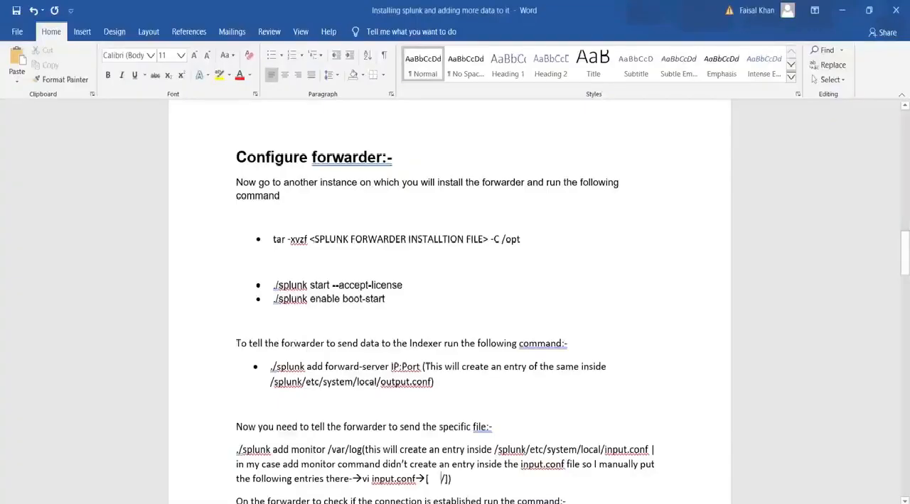
scroll(449, 301, up, 15)
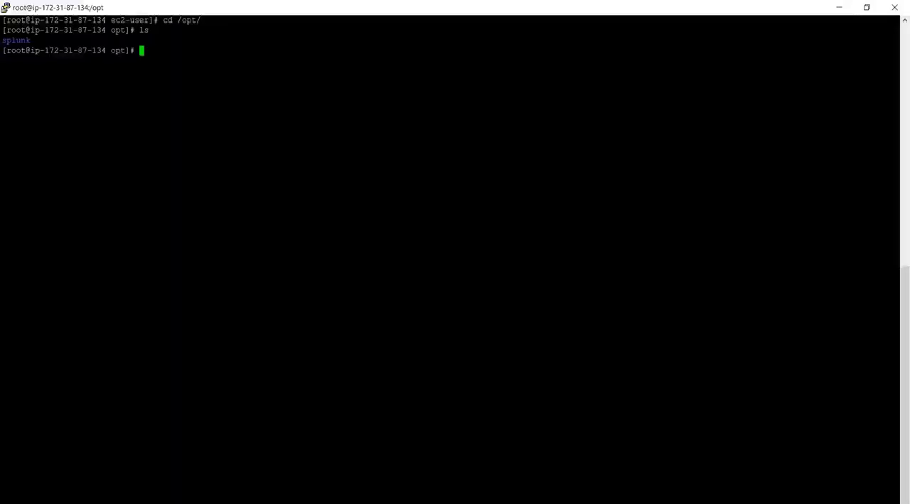
text(/cd)
key(BackSpace)
key(BackSpace)
key(BackSpace)
key(BackSpace)
text(cd sp)
key(Tab)
text(b)
key(Tab)
key(Return)
text(pwd)
key(Return)
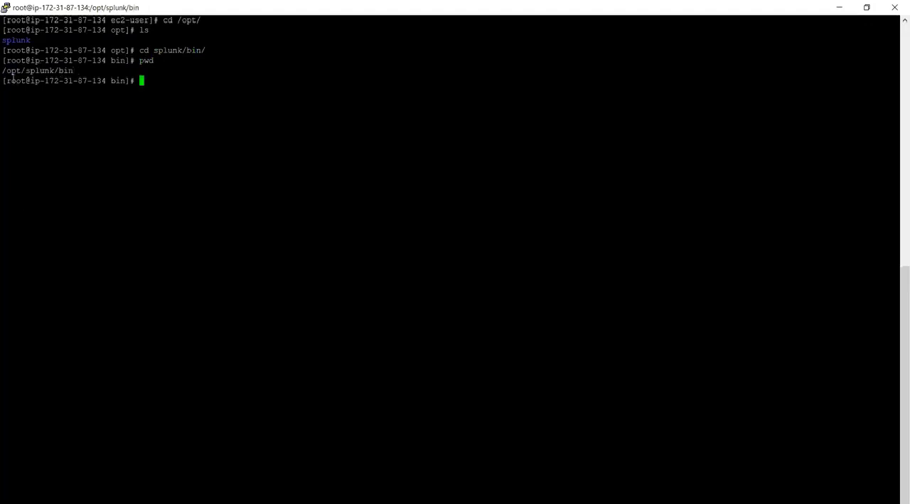
Start Splunk from the bin directory with ./splunk start --accept-license, checking the command against the Word guide.
key(alt+Tab)
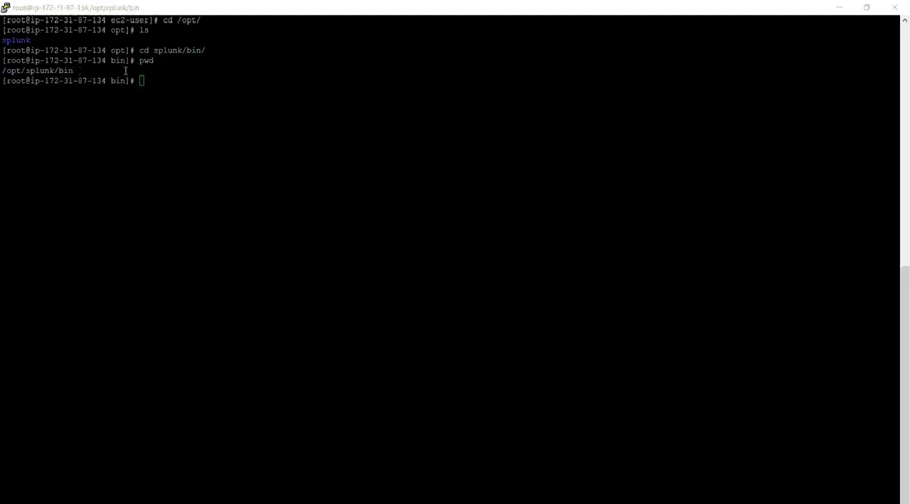
key(alt+Tab)
key(alt+Tab)
text(./splunk start)
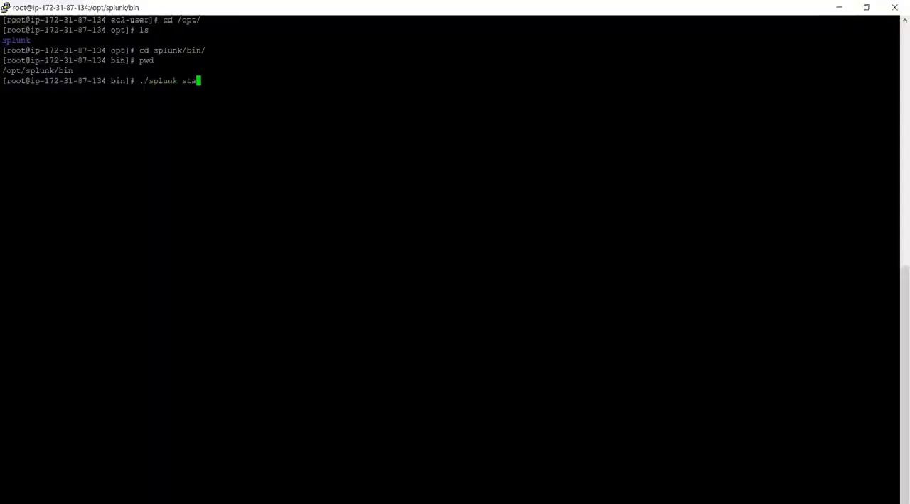
key(alt+Tab)
key(alt+Tab)
text(--ac)
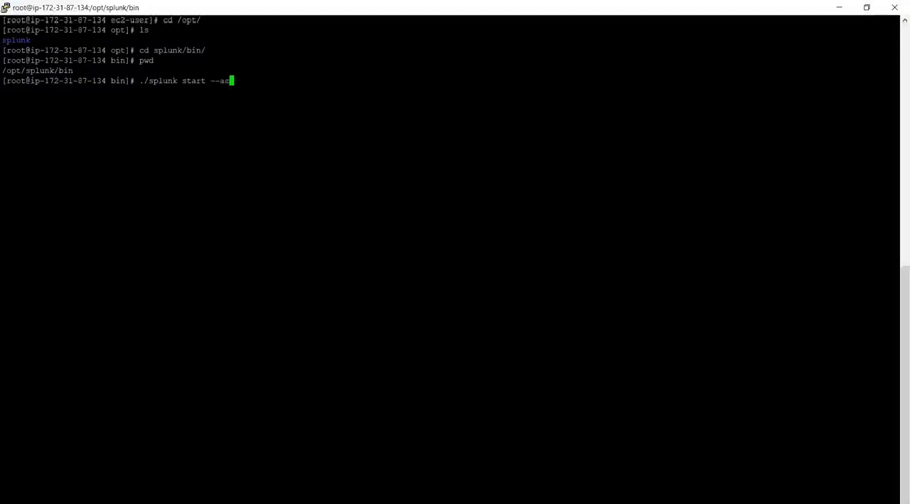
text(eept-license)
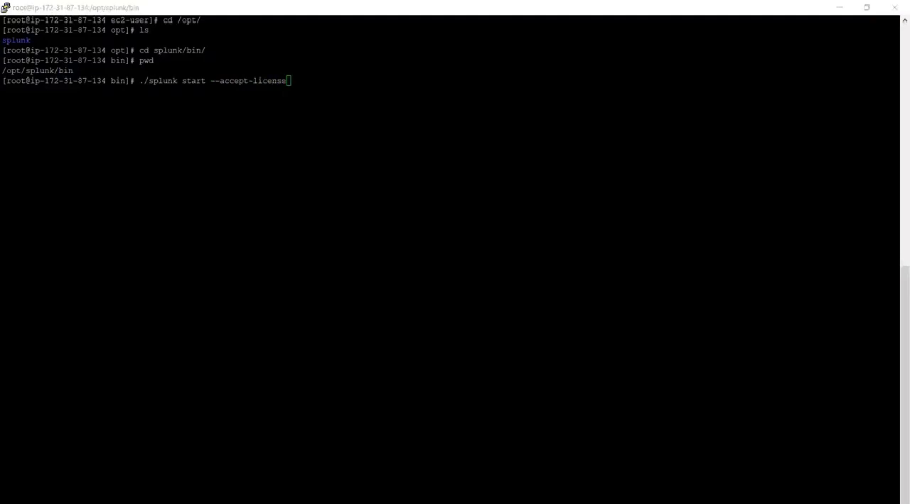
key(alt+Tab)
key(alt+Tab)
key(Return)
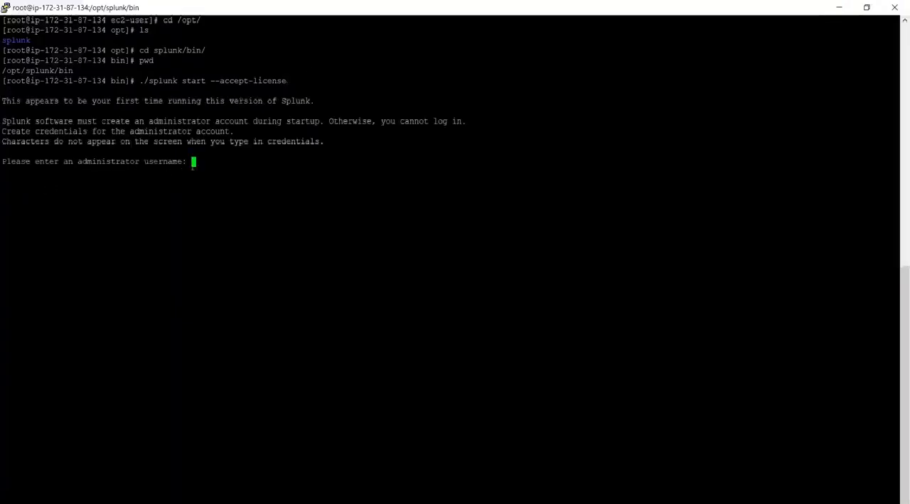
Create the Splunk administrator account by entering the administrator username, a new password and its confirmation.
text(sharukh)
key(Return)
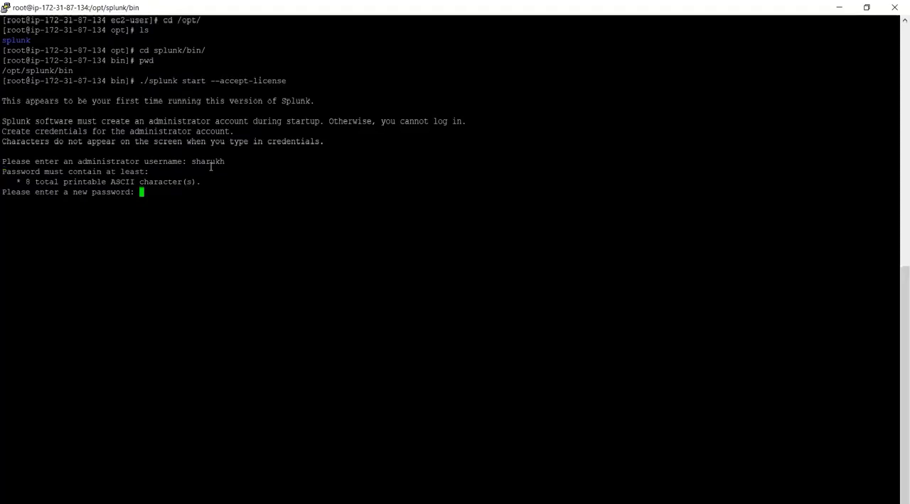
key(Return)
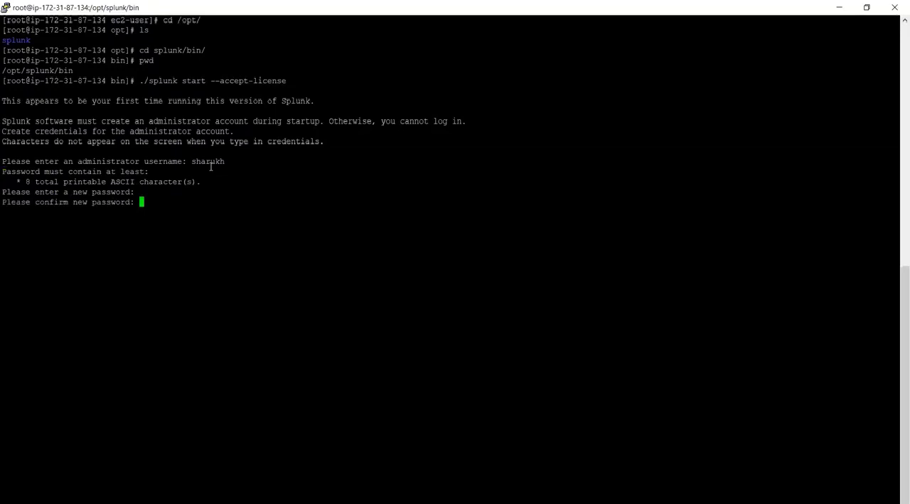
key(Return)
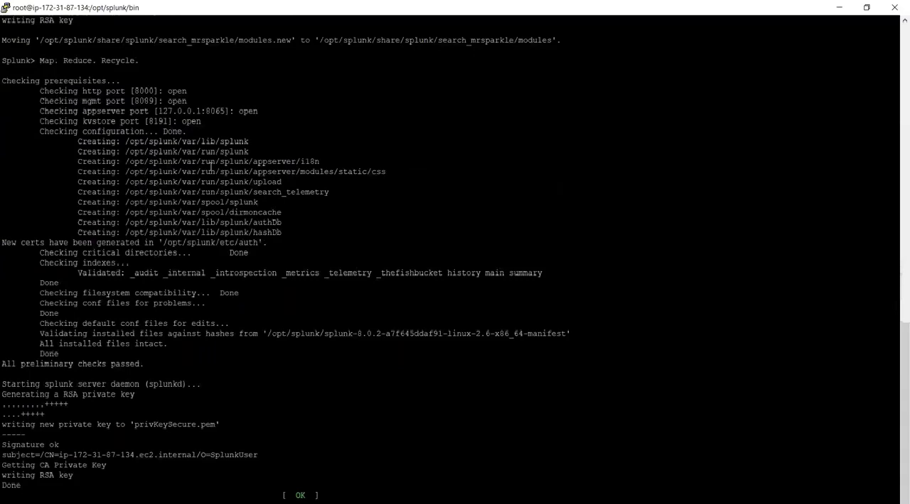
Check the Word guide for the boot command and run ./splunk enable boot-start in the terminal.
key(alt+Tab)
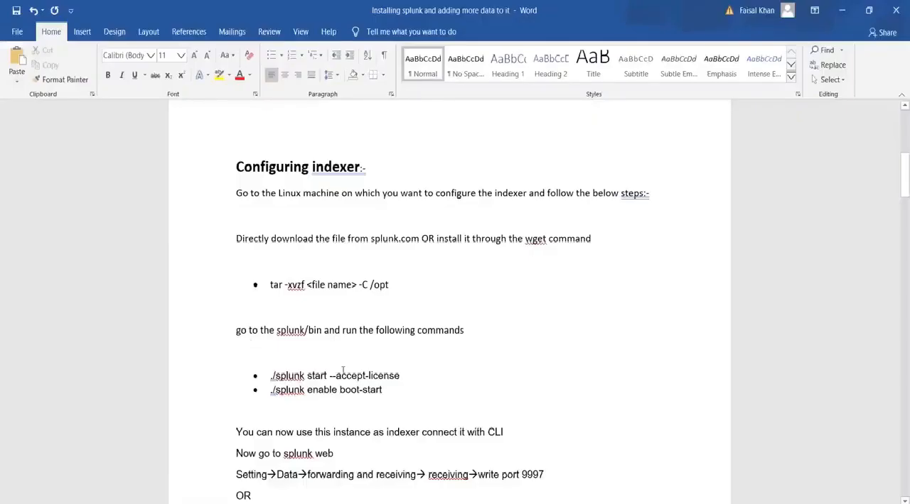
key(alt+Tab)
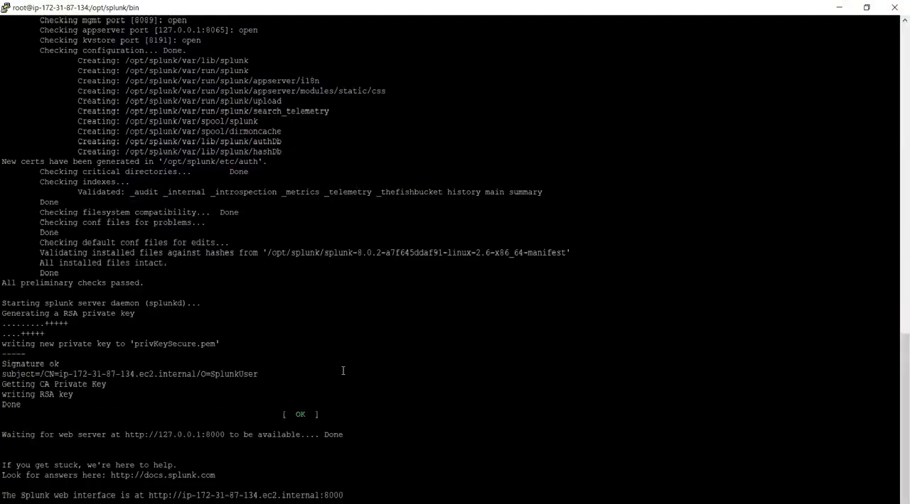
key(Return)
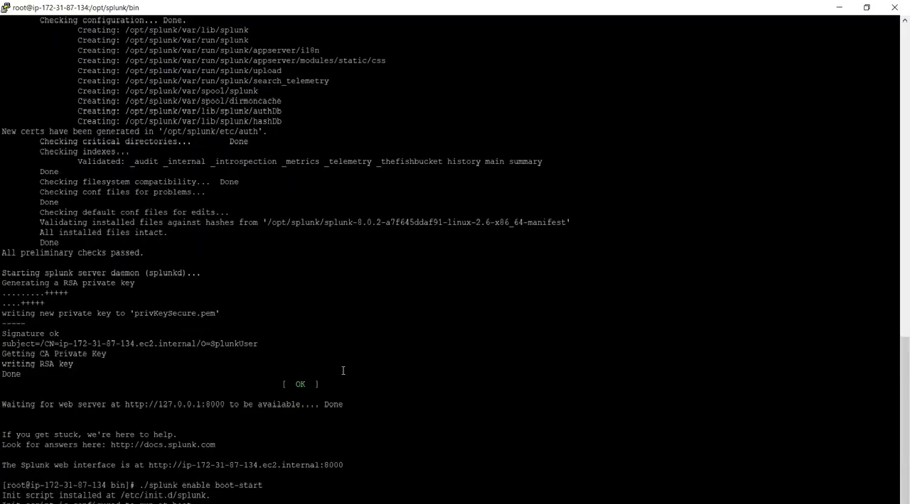
Switch to the Opera browser and close every tab after the Gartner Magic Quadrant page.
key(alt+Tab)
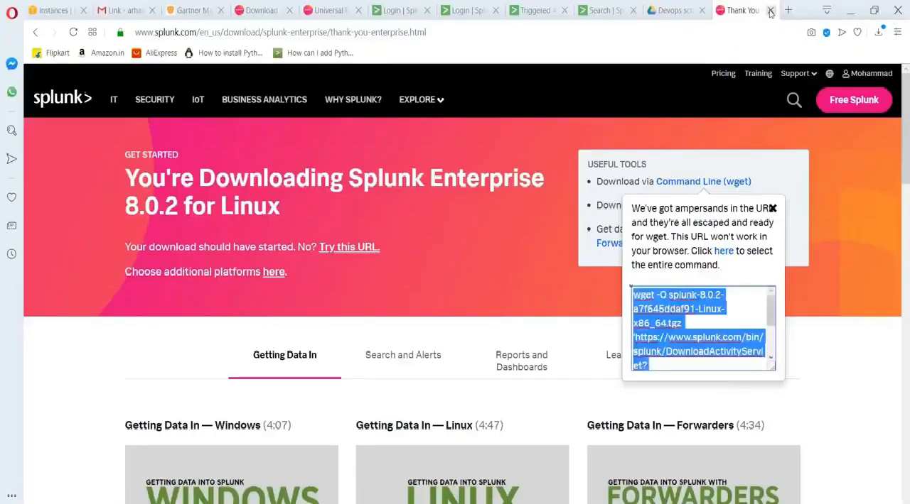
click(769, 11)
click(769, 11)
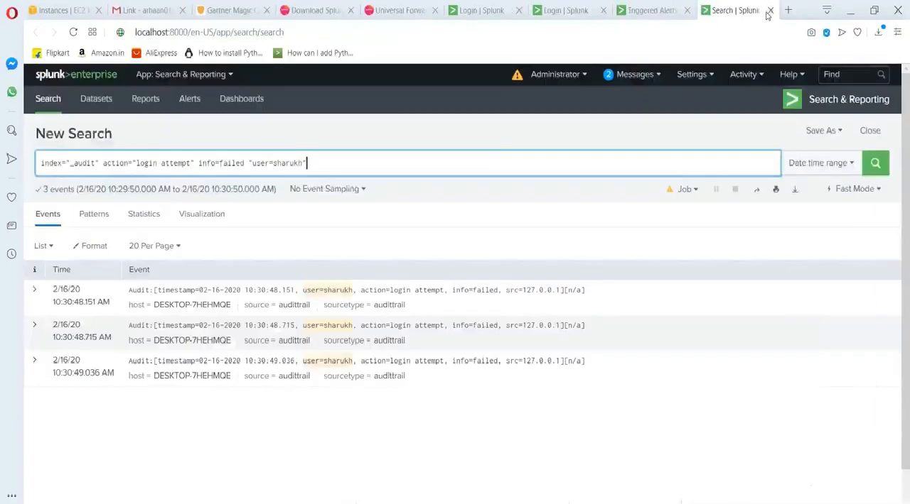
click(768, 11)
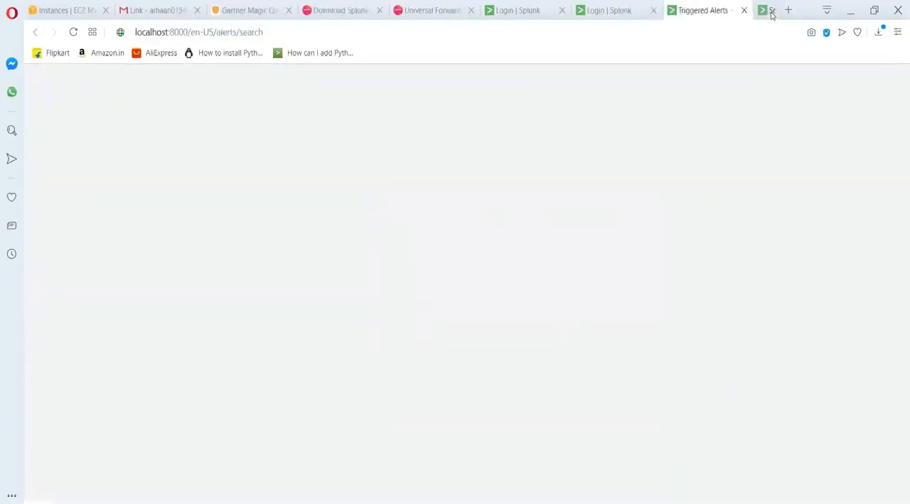
click(768, 11)
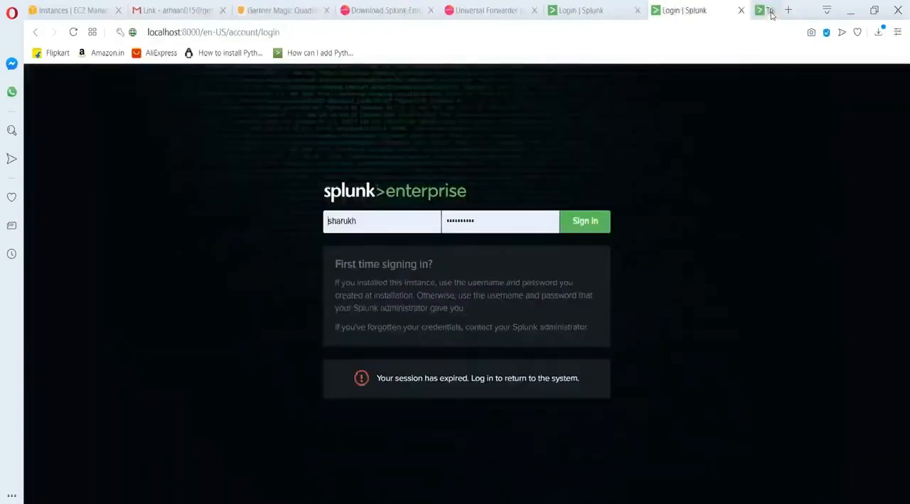
click(769, 11)
click(661, 10)
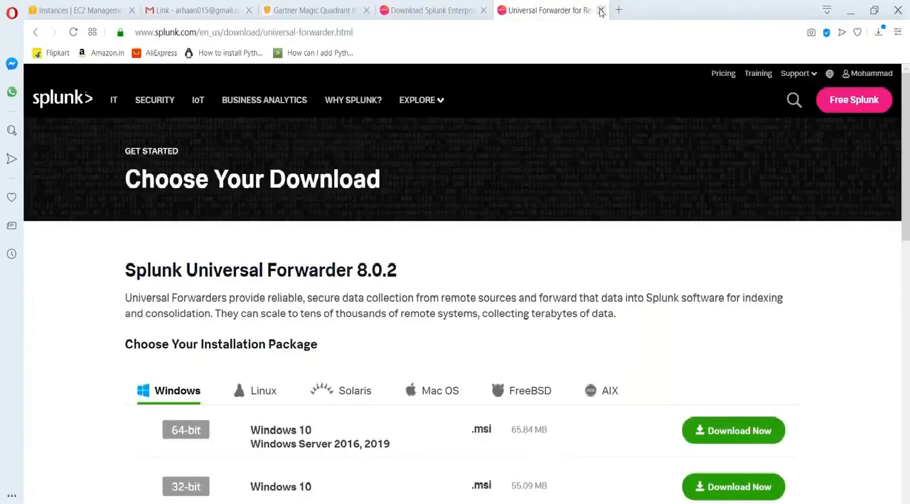
click(600, 11)
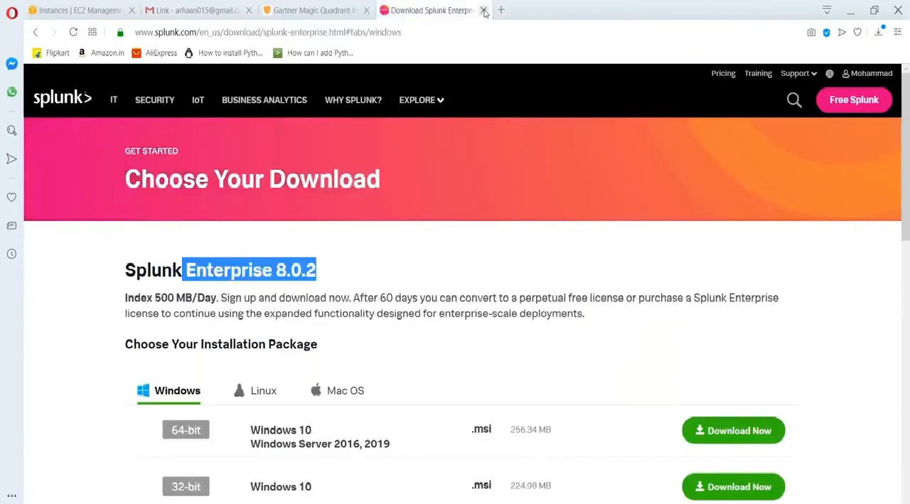
click(484, 10)
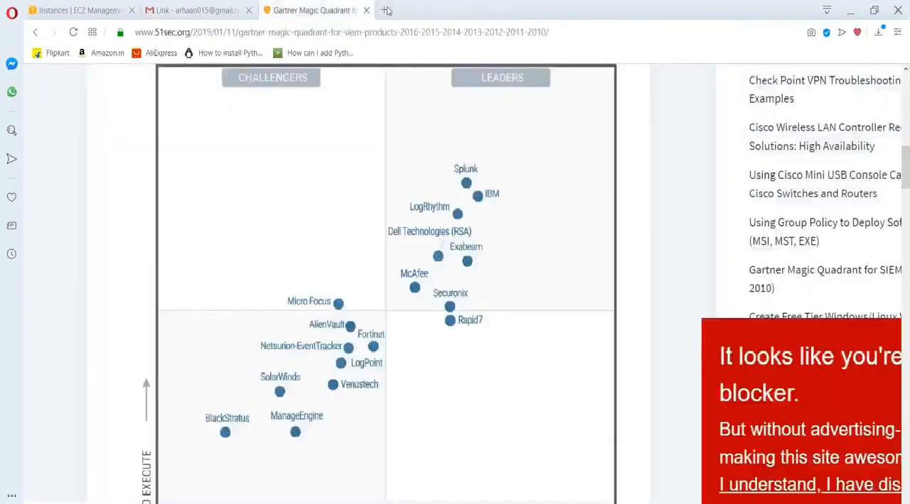
Copy the indexer's IP address from the Notepad notes and open 3.84.39.187:8000 in a new browser tab.
click(386, 11)
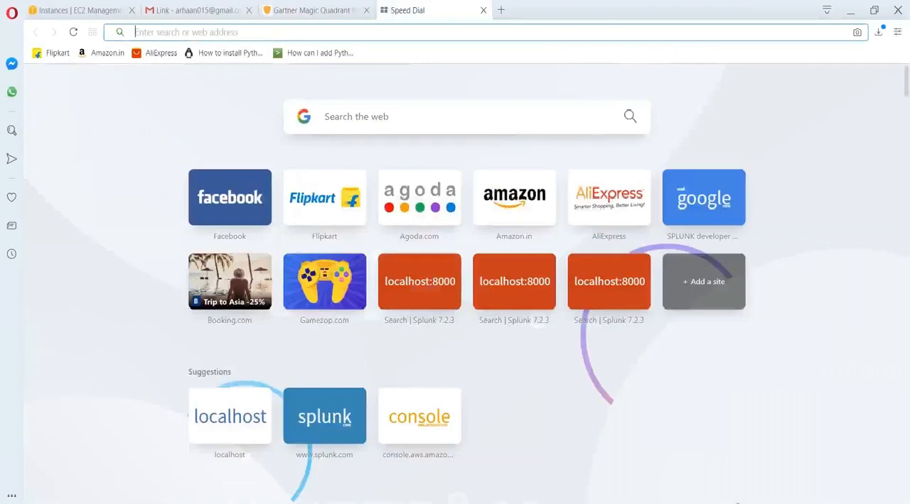
key(alt+Tab)
key(ctrl+c)
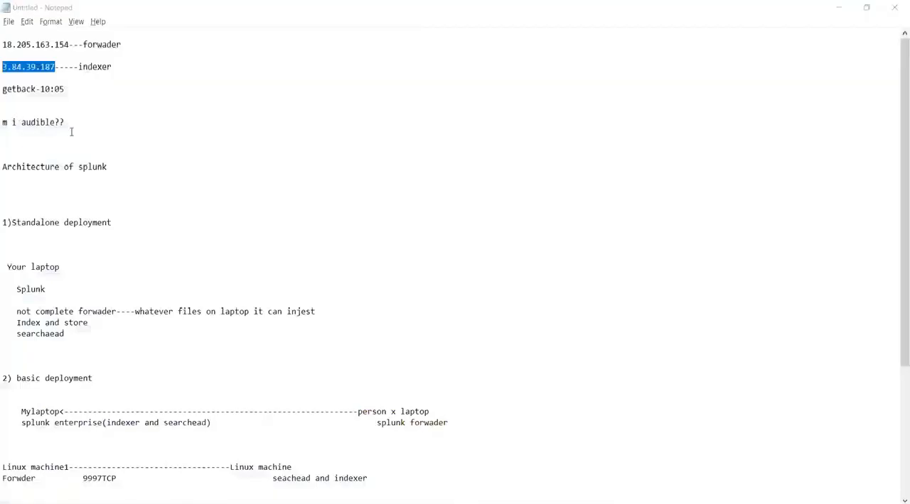
key(alt+Tab)
key(ctrl+v)
text(:)
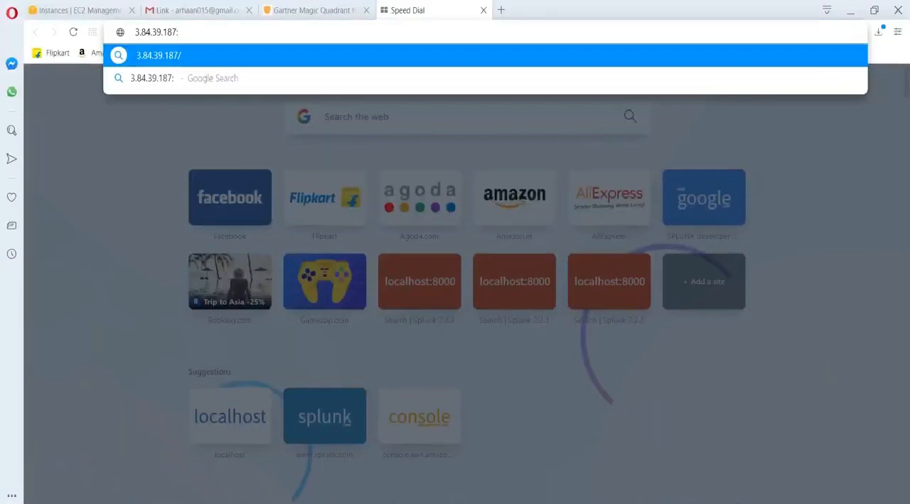
text(8000)
key(Return)
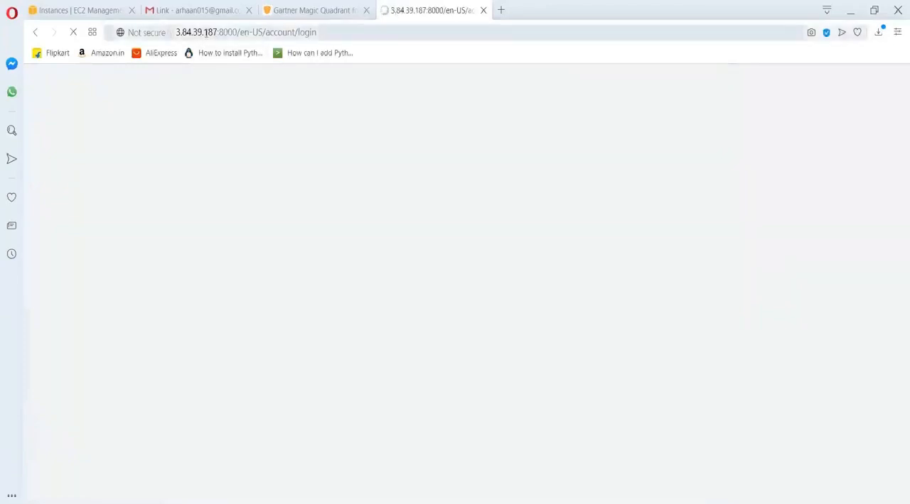
Sign in to the indexer's Splunk Web with the administrator username and password, and dismiss the Python migration notice.
text(sharukh)
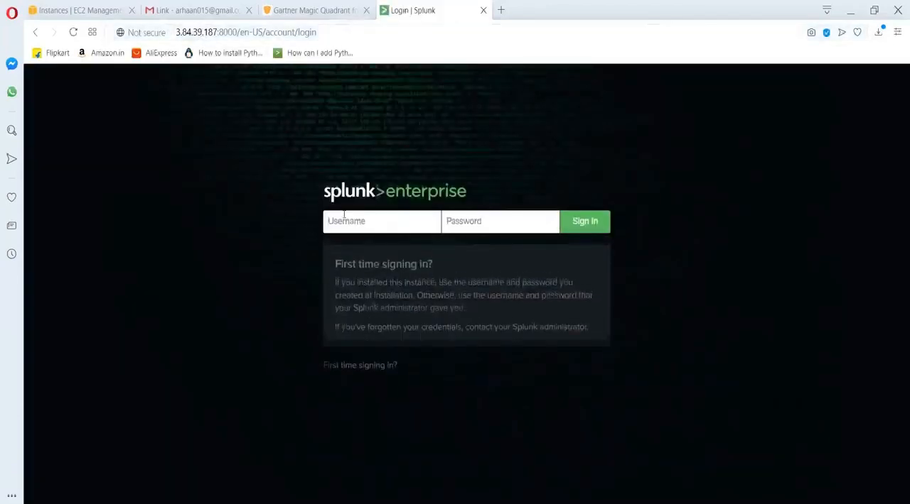
key(Tab)
text(*******)
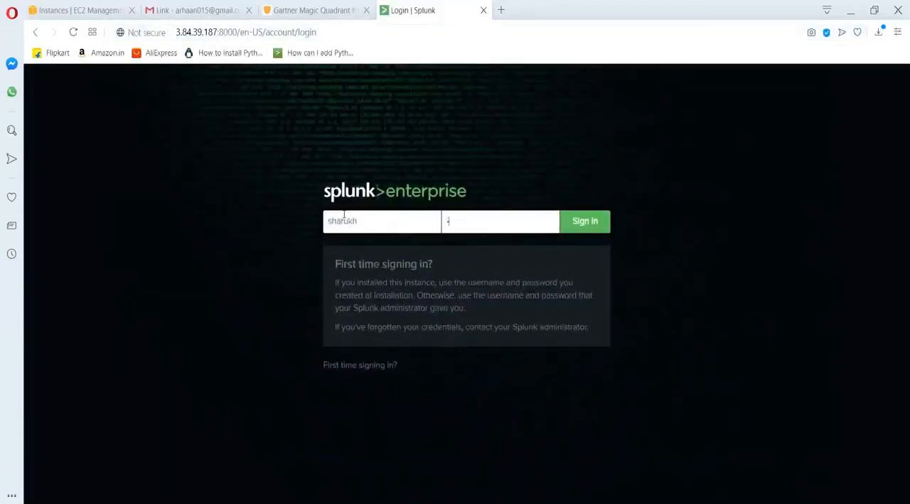
text(***)
key(Return)
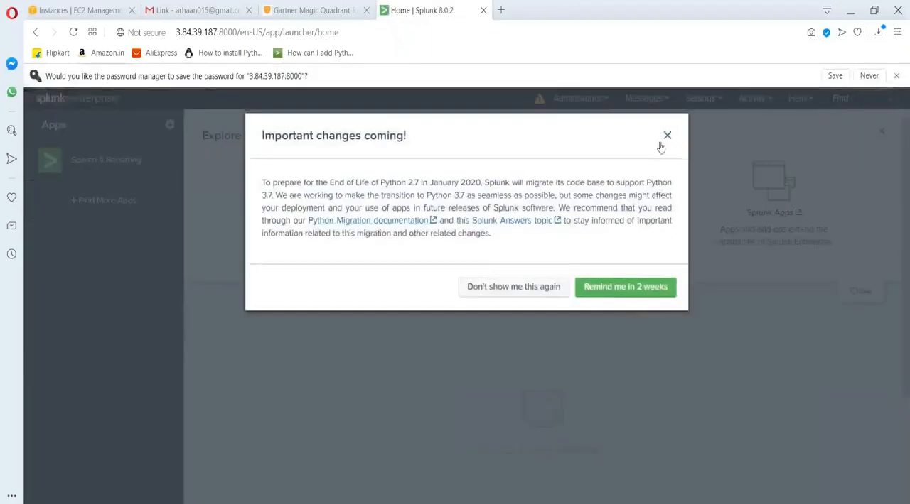
click(667, 134)
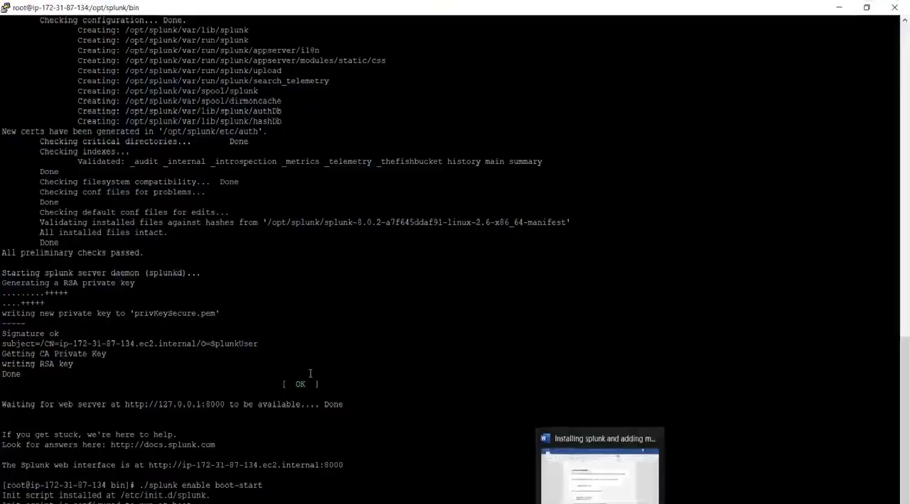
Review the Word guide's port 9997 receiving instructions and open the Forwarding and receiving settings in Splunk Web.
click(840, 8)
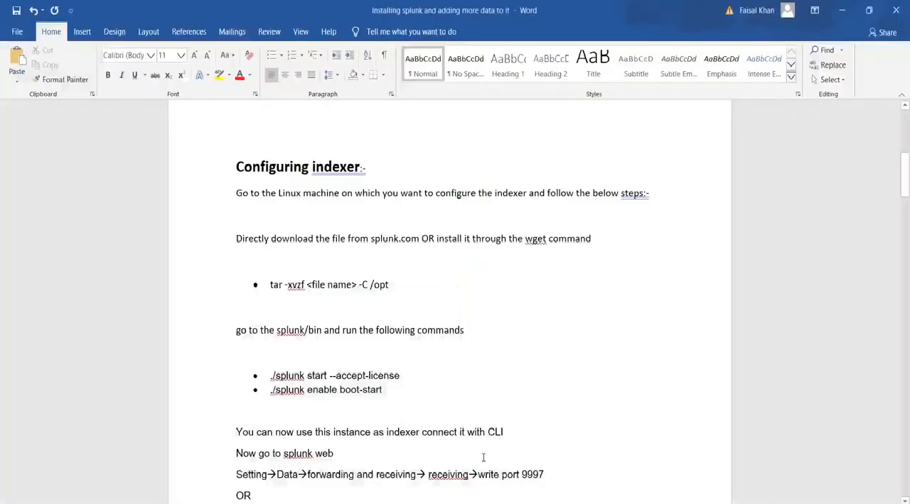
scroll(483, 459, down, 3)
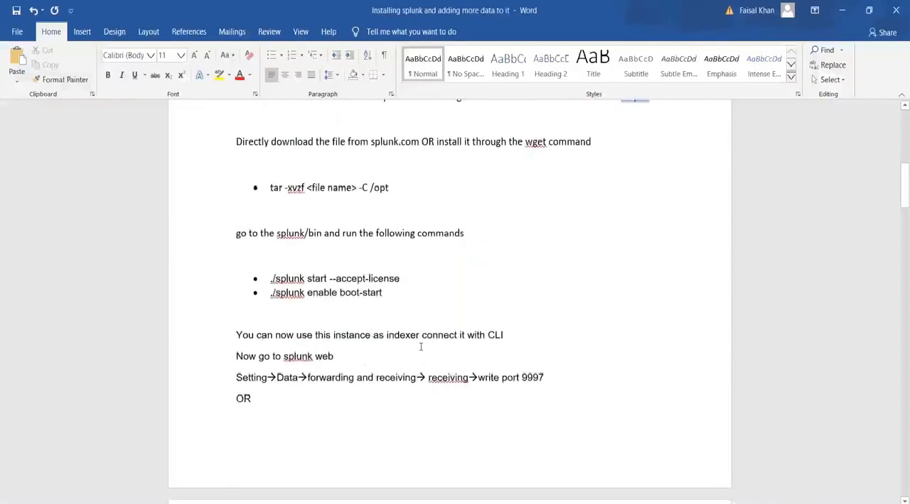
scroll(373, 340, up, 12)
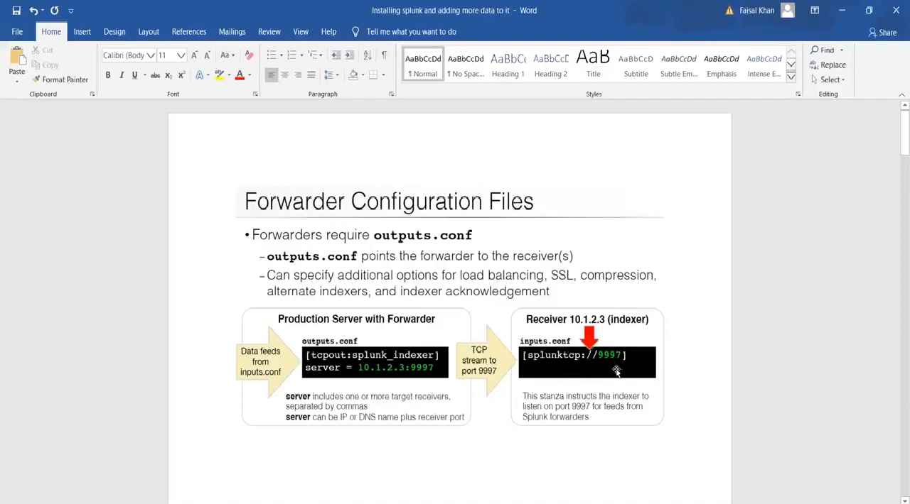
scroll(547, 386, down, 15)
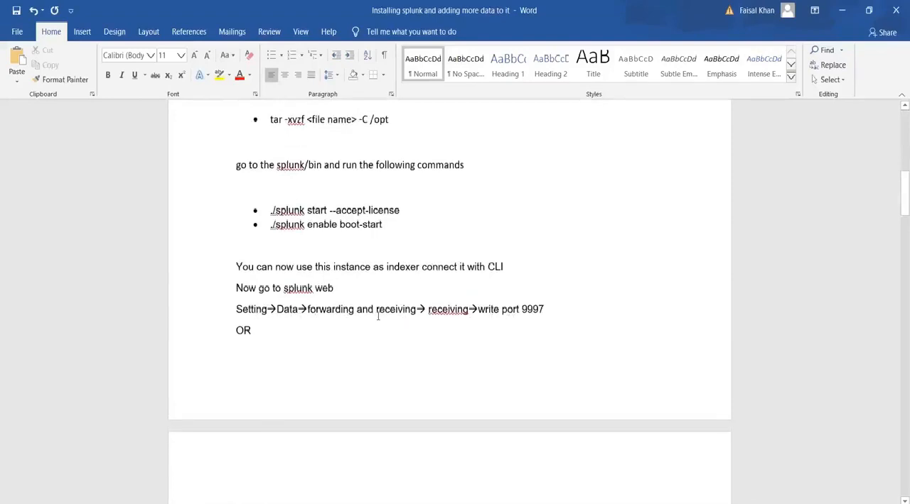
key(alt+Tab)
click(700, 74)
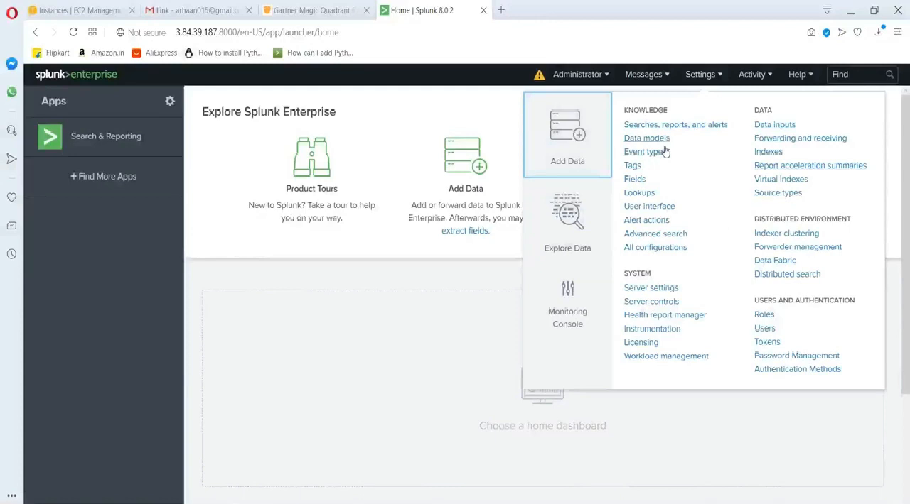
click(779, 140)
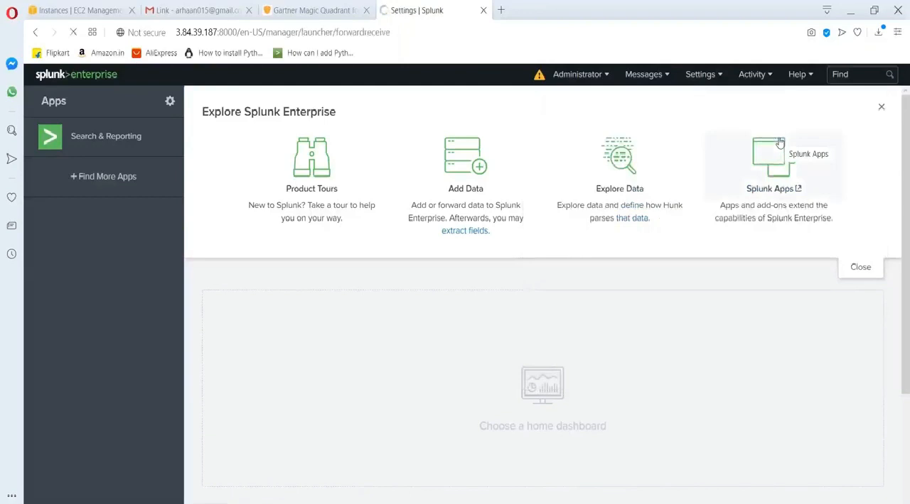
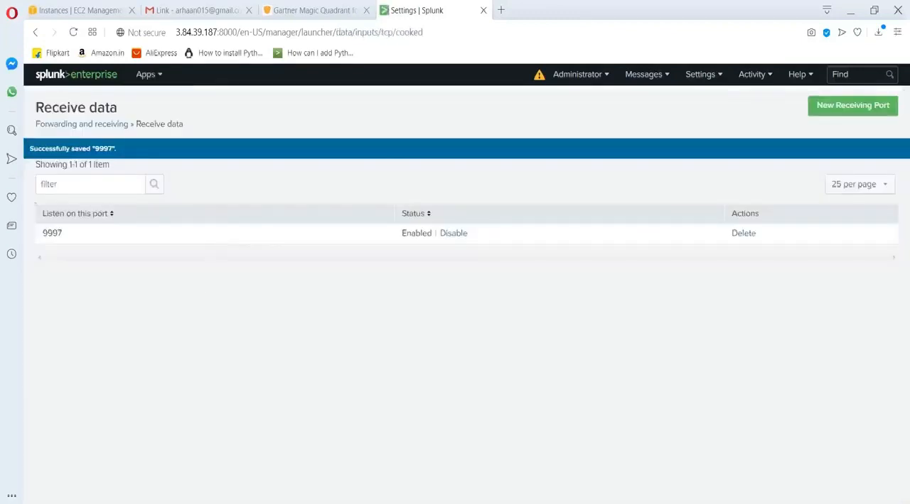
Switch to the Word guide and review the indexer configuration steps through to the Configure forwarder section.
key(alt+Tab)
scroll(329, 282, up, 5)
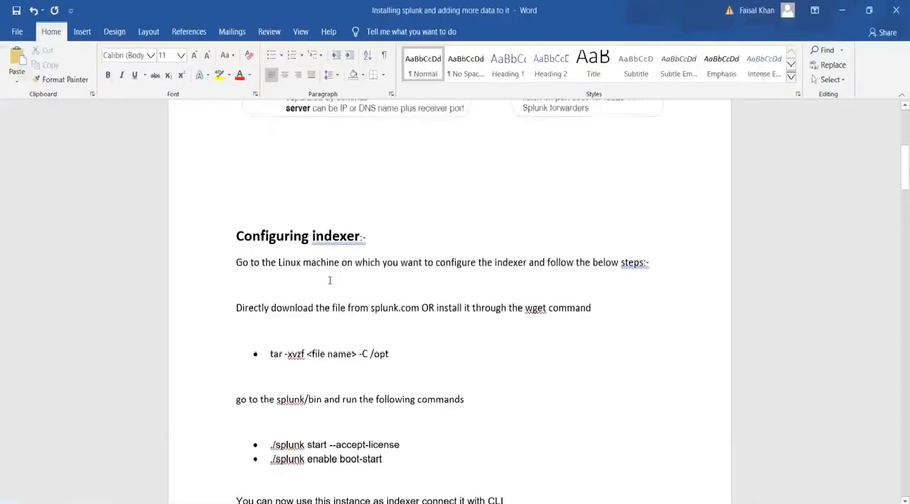
scroll(330, 281, down, 2)
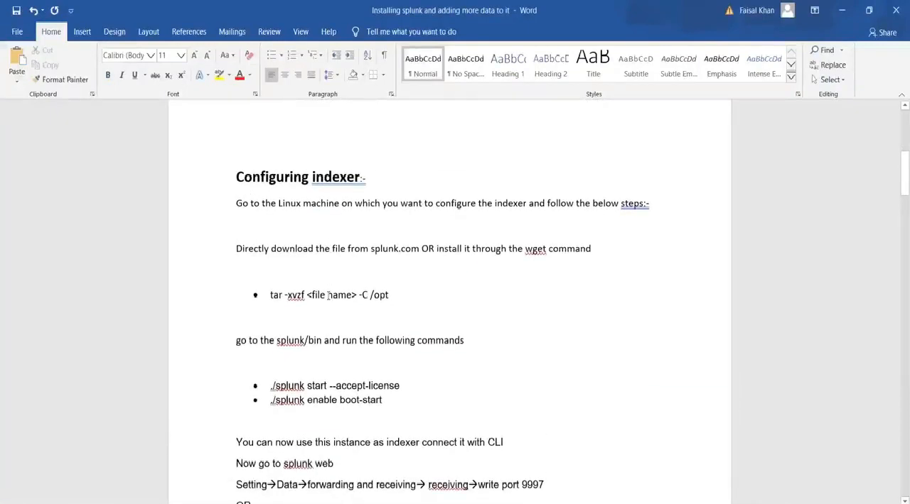
scroll(328, 295, down, 20)
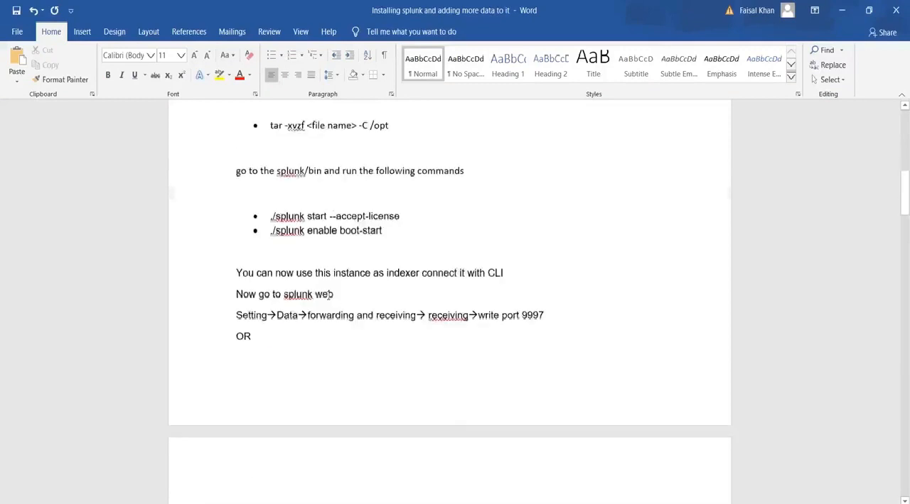
scroll(329, 297, down, 4)
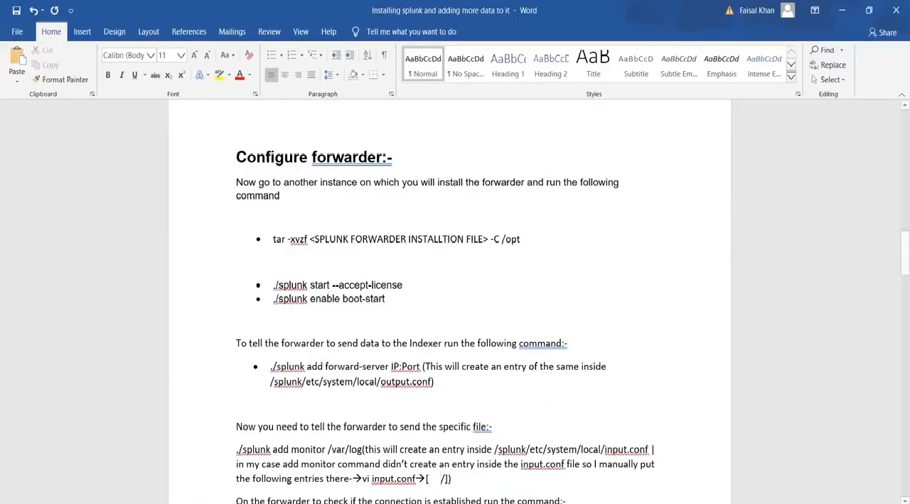
Copy the forwarder's IP address from the Notepad notes and enter 18.205.163.154 as the host in a new PuTTY session.
key(alt+Tab)
drag(68, 44, 4, 45)
key(ctrl+c)
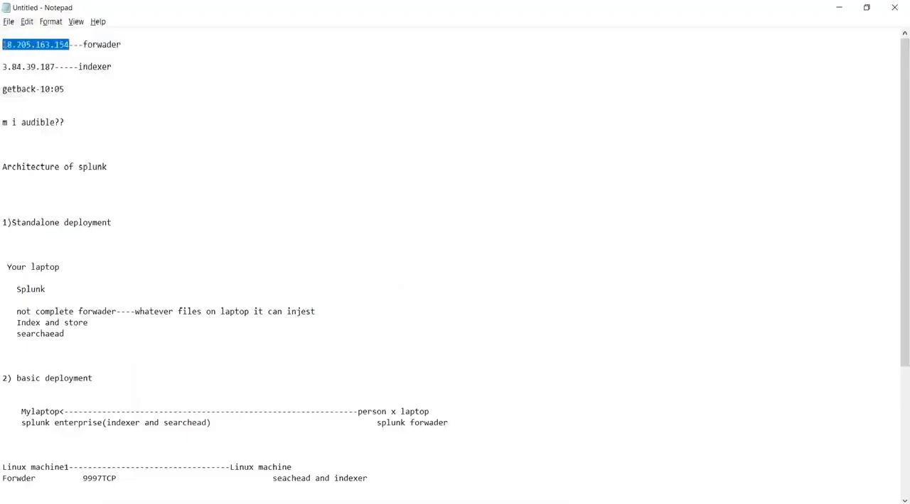
right_click(619, 490)
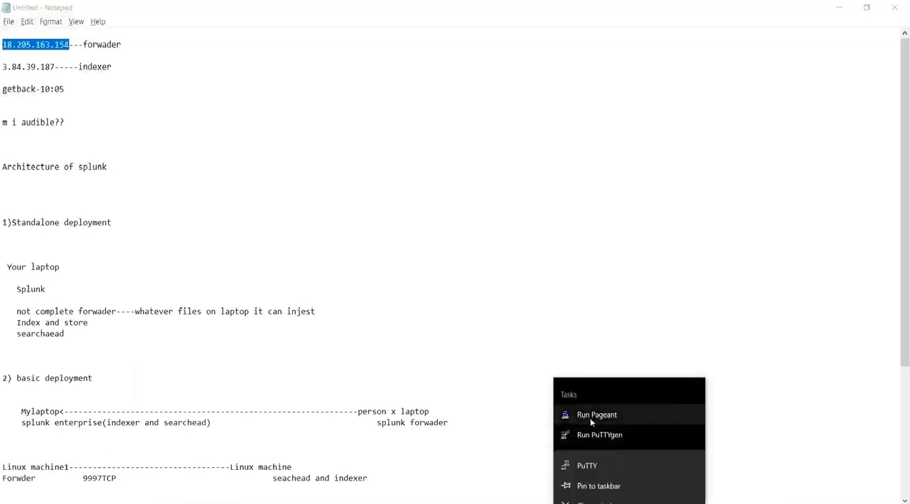
click(613, 464)
key(ctrl+v)
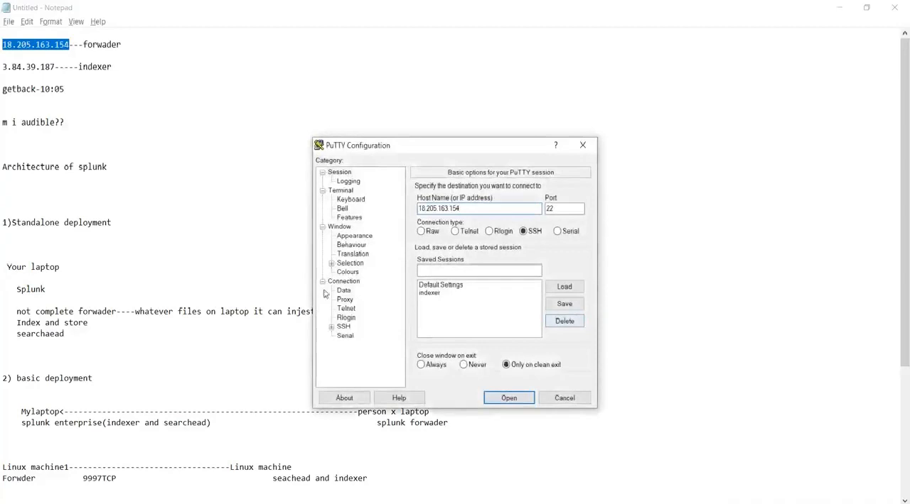
Set mykeys.pem from the Downloads folder as the private key file for the session's SSH authentication.
click(331, 328)
click(351, 336)
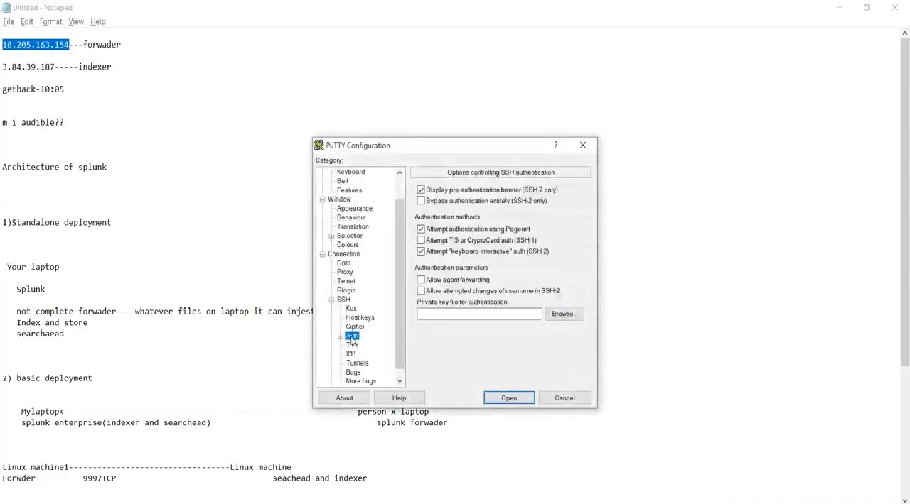
click(896, 466)
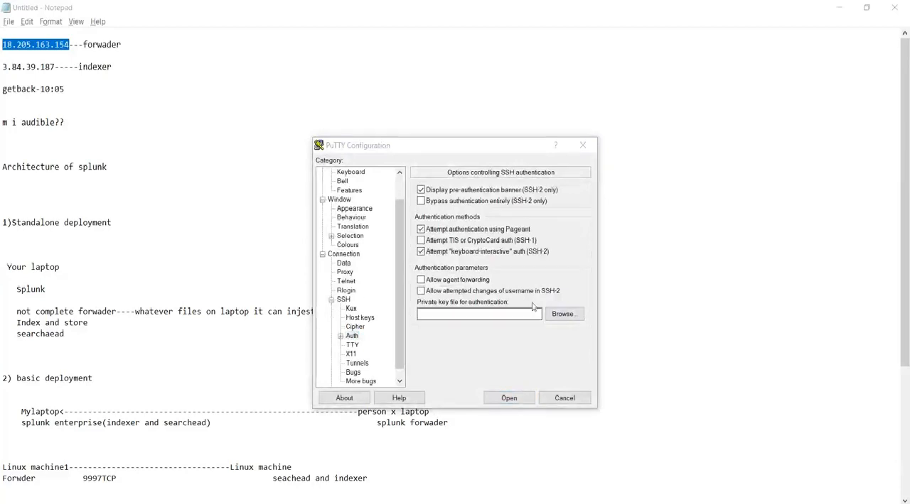
click(564, 315)
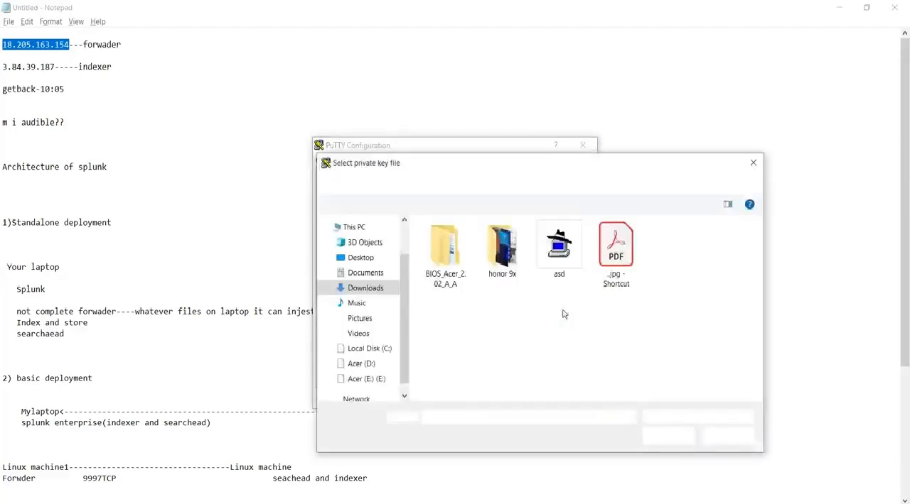
scroll(575, 353, down, 1)
click(501, 370)
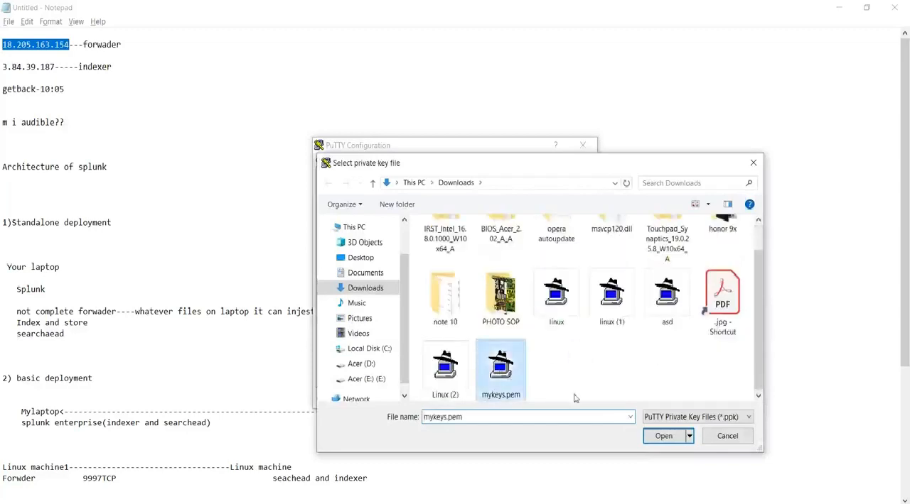
double_click(501, 369)
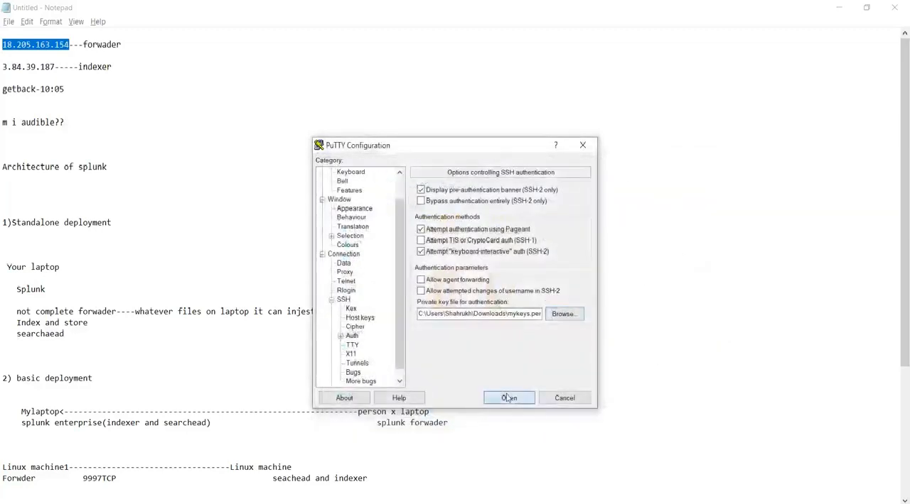
Connect to the forwarder server, accept its host key and log in as ec2-user.
click(508, 396)
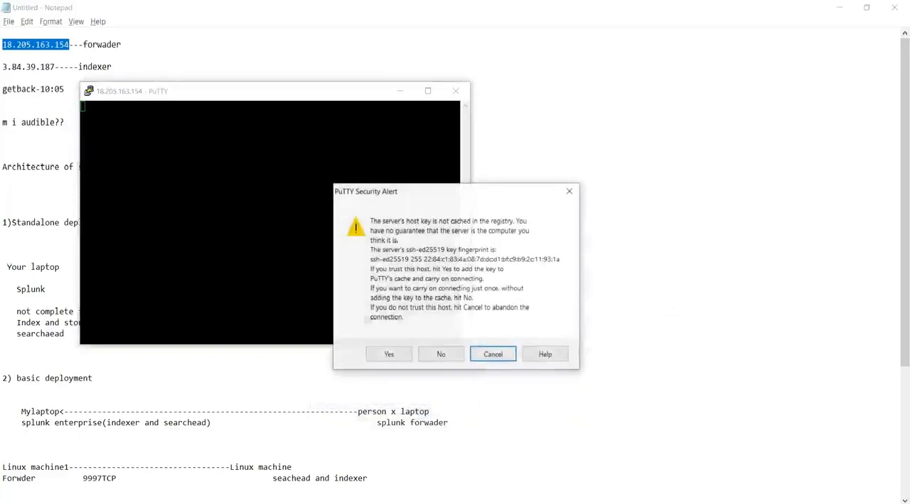
click(391, 353)
text(ec2-user)
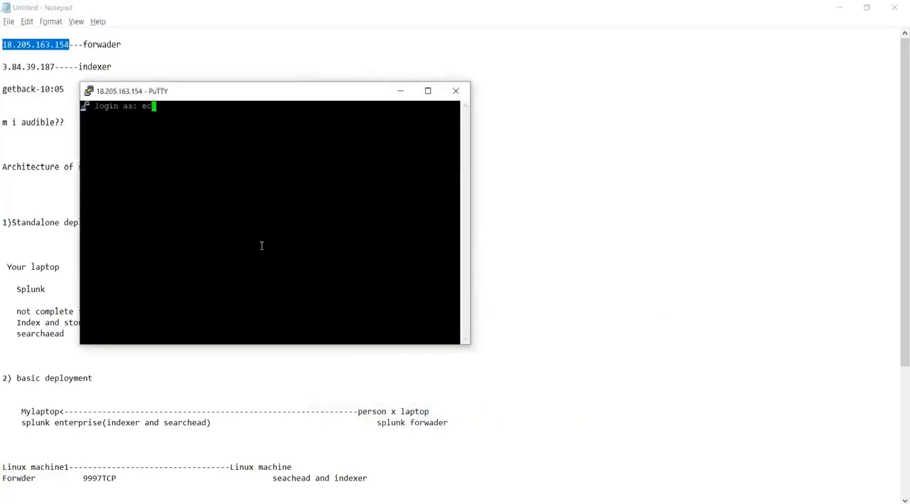
key(Return)
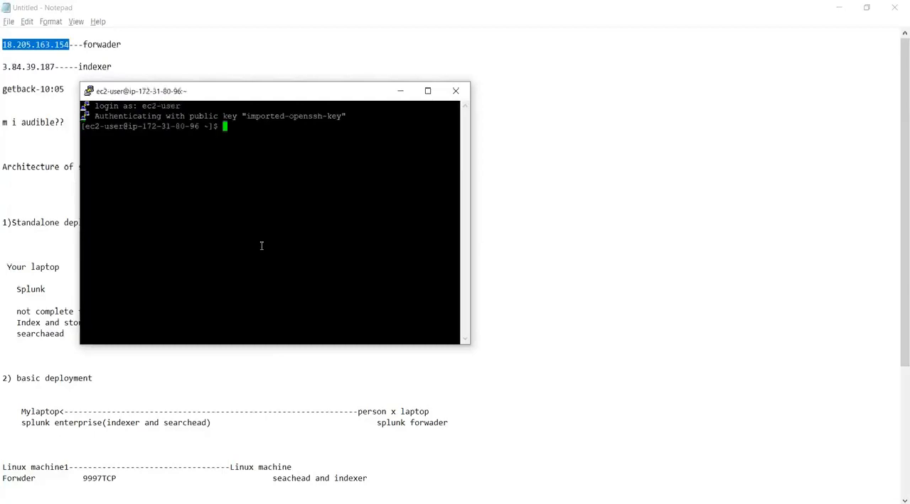
key(Return)
key(Return)
Switch to the root user on the forwarder server with sudo su.
text(sudo su)
key(Return)
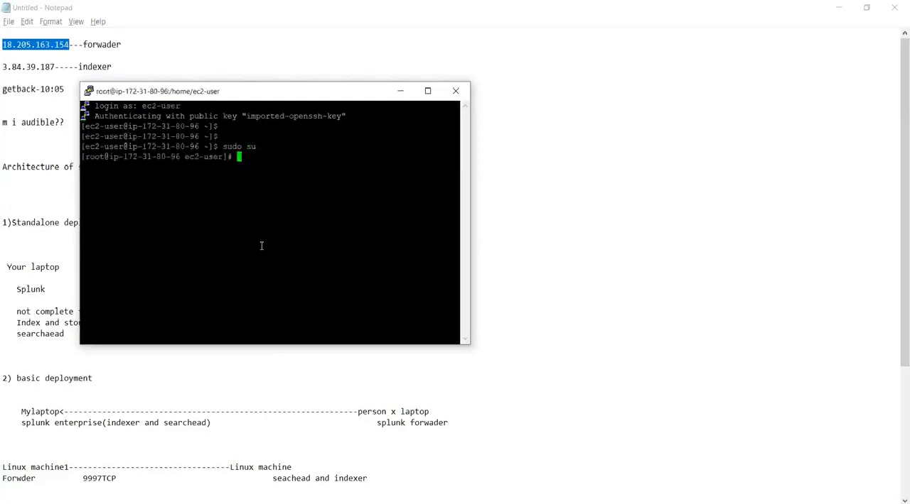
key(Return)
key(Return)
key(Return)
key(Return)
key(Return)
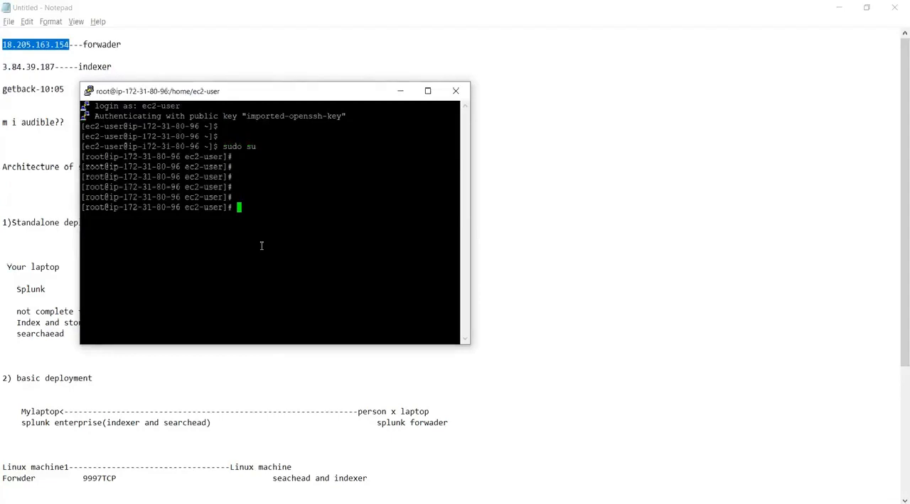
Review the forwarder installation and monitoring commands in the Word guide, highlighting the tar command and the /var/log path.
key(alt+Tab)
key(alt+Tab)
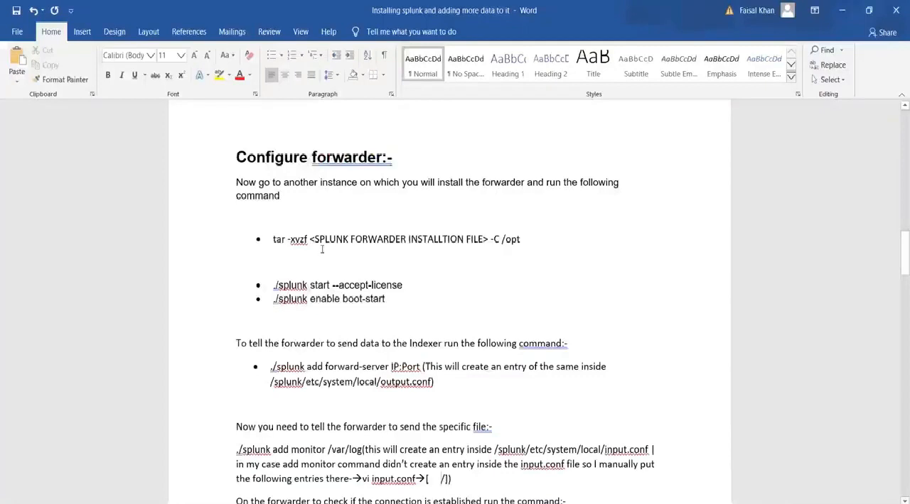
drag(278, 232, 390, 277)
scroll(386, 341, down, 3)
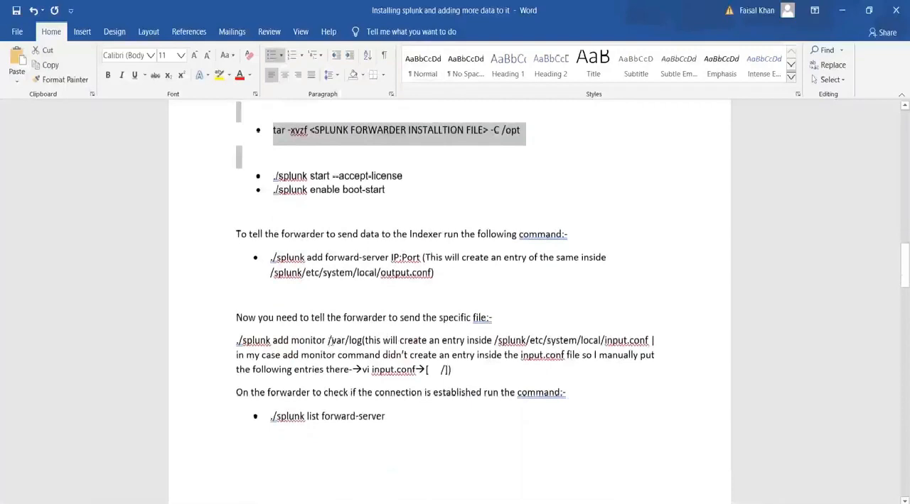
drag(328, 341, 362, 341)
Return to the forwarder's PuTTY terminal, change to the /var directory and list its contents.
key(alt+Tab)
text(cd /var/lo)
key(BackSpace)
key(BackSpace)
key(BackSpace)
key(Return)
text(ls)
key(Return)
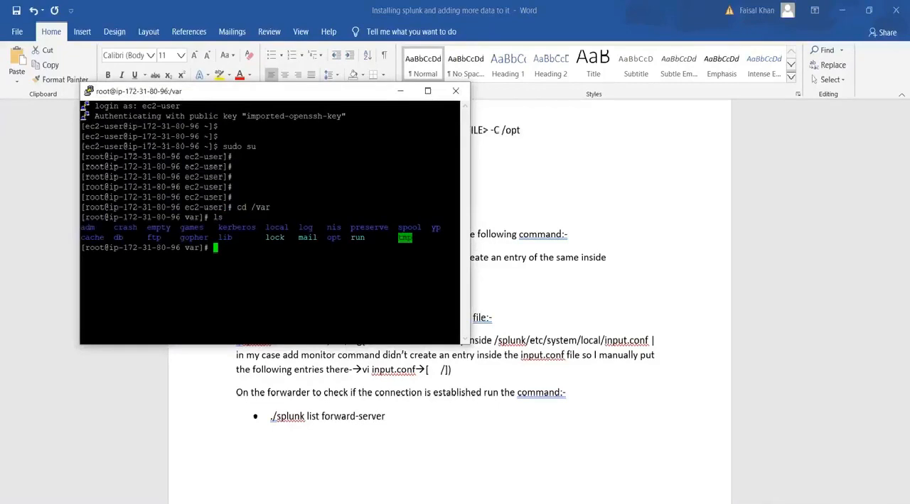
Try to open the log directory in vi, and suspend the editor.
text(cd lo)
key(BackSpace)
key(BackSpace)
key(BackSpace)
key(BackSpace)
key(BackSpace)
text(vi lo)
key(Tab)
key(Tab)
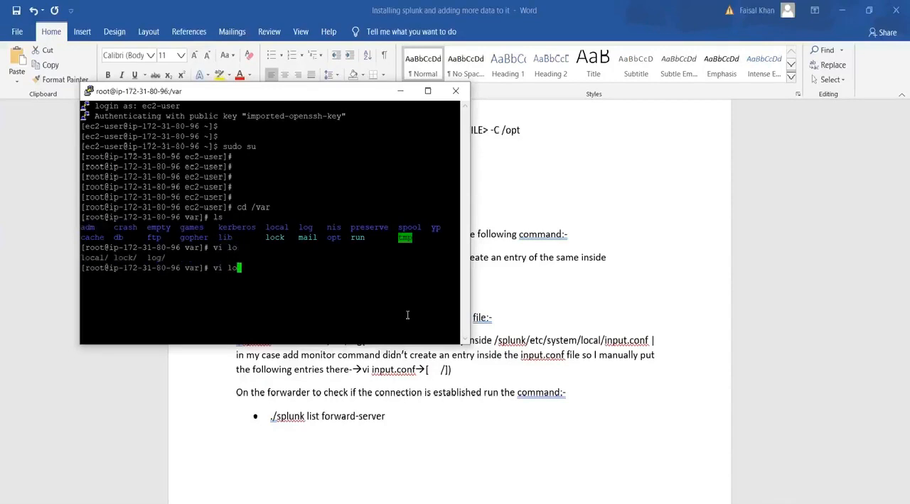
text(g)
key(Tab)
key(Return)
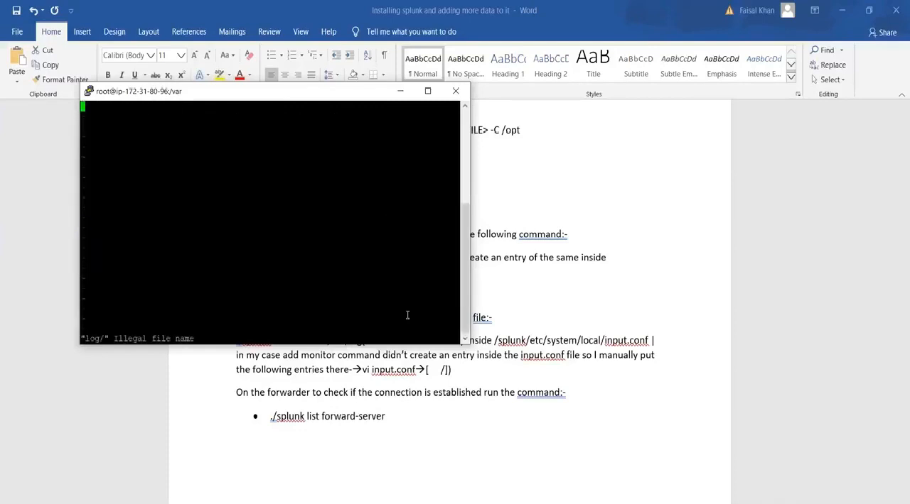
key(ctrl+z)
Change to the log directory, list its files and highlight the listing.
text(cd log)
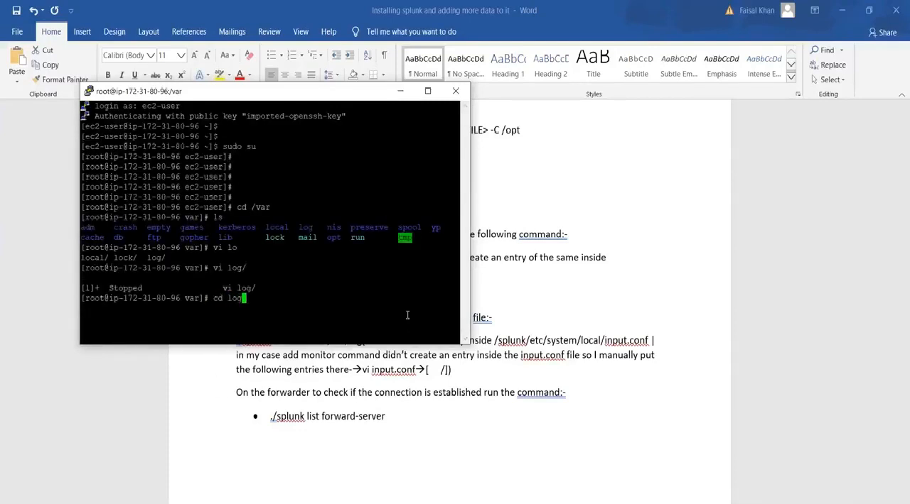
key(Return)
text(ls)
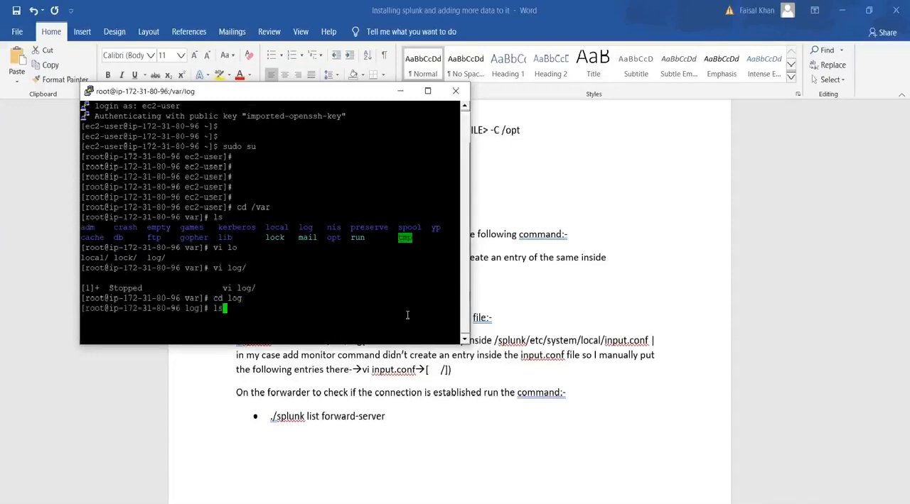
key(Return)
drag(459, 333, 114, 276)
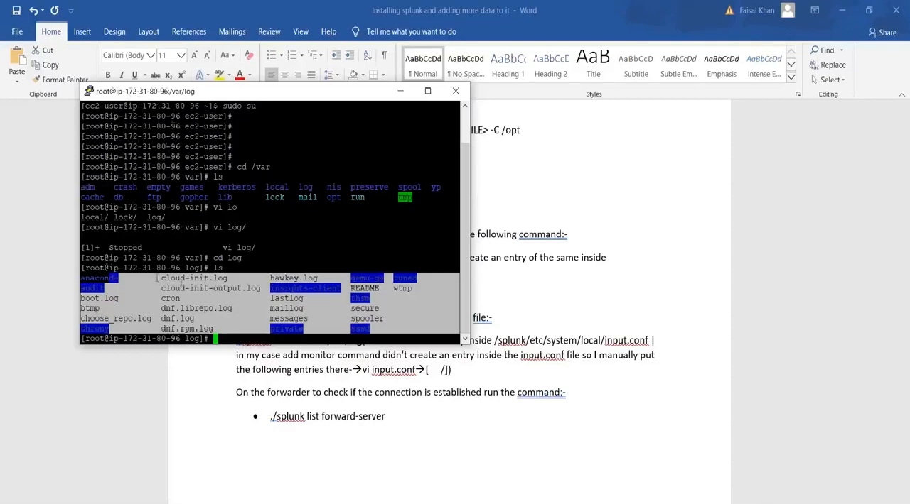
click(213, 305)
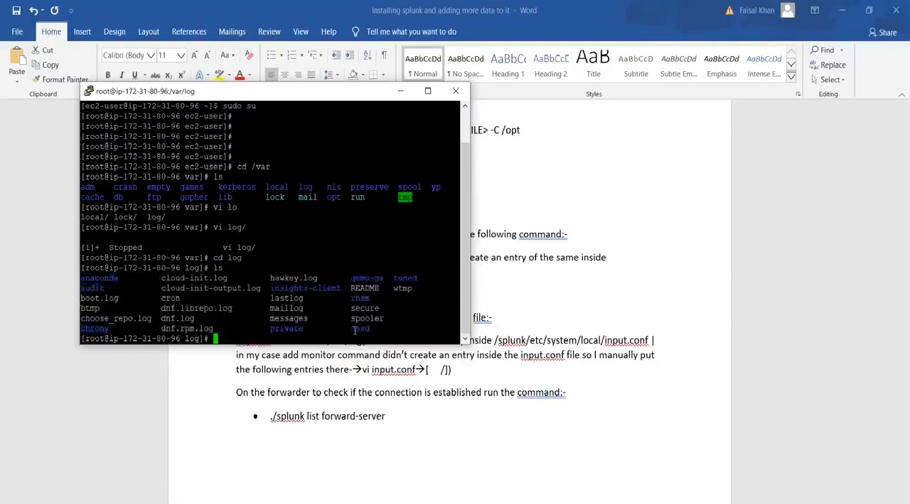
drag(356, 331, 82, 274)
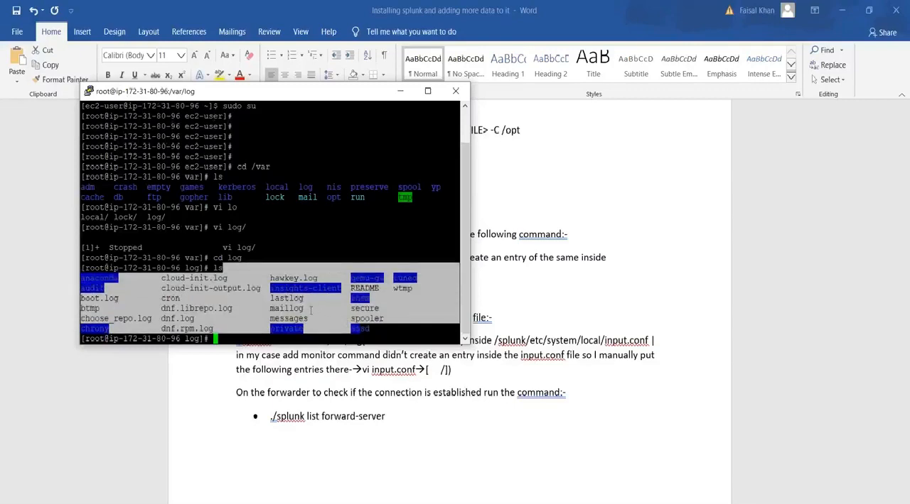
click(310, 311)
Change to the root directory / and go back to the Configure forwarder section of the Word guide.
text(cd /)
key(Return)
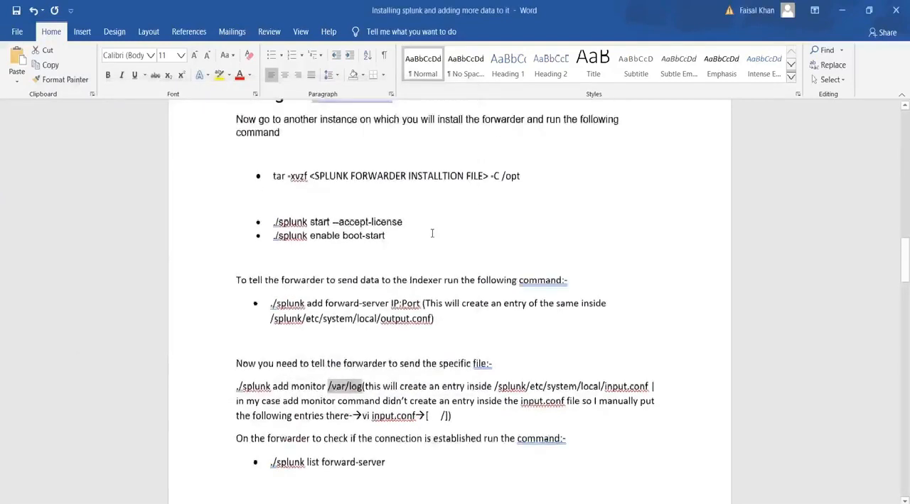
scroll(431, 233, up, 1)
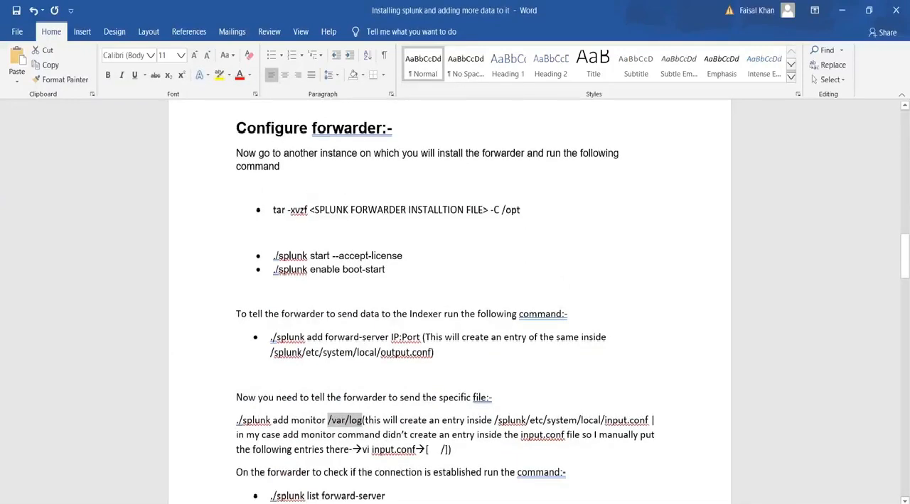
In a new Opera tab, search for "download splunk forwarder" and open the Universal Forwarder page's Linux packages.
key(alt+Tab)
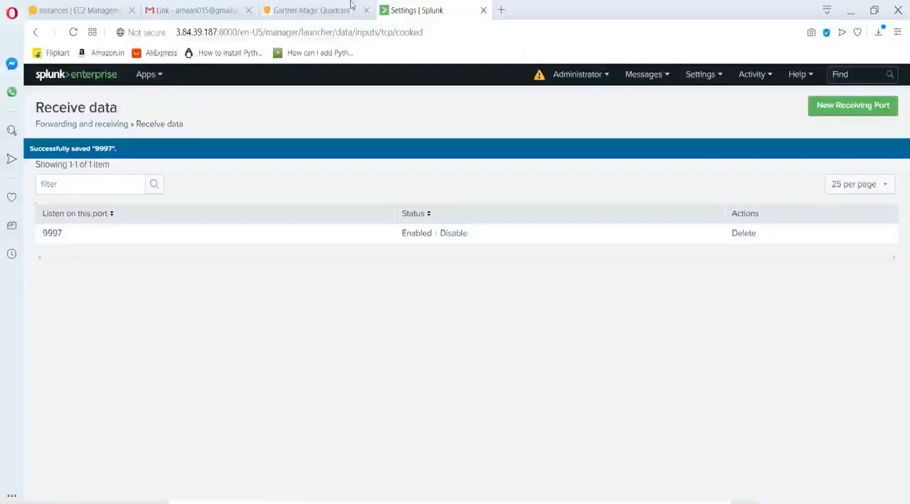
click(502, 11)
text(download)
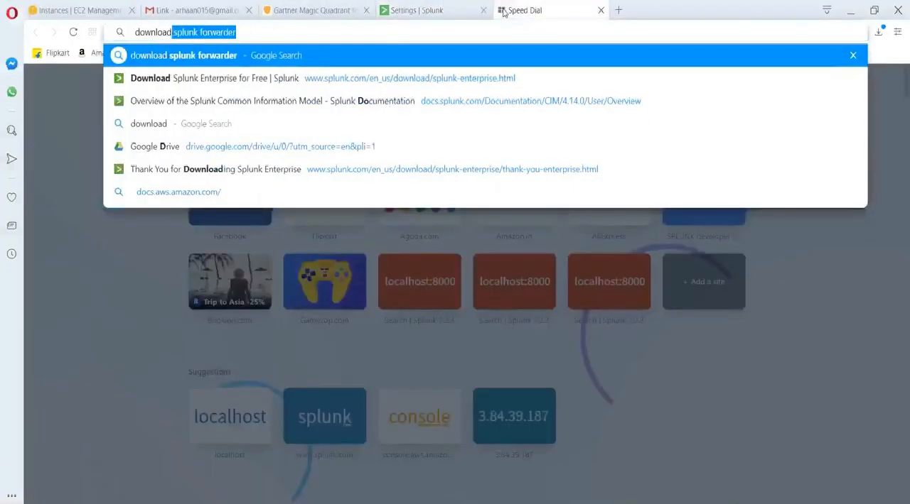
key(Return)
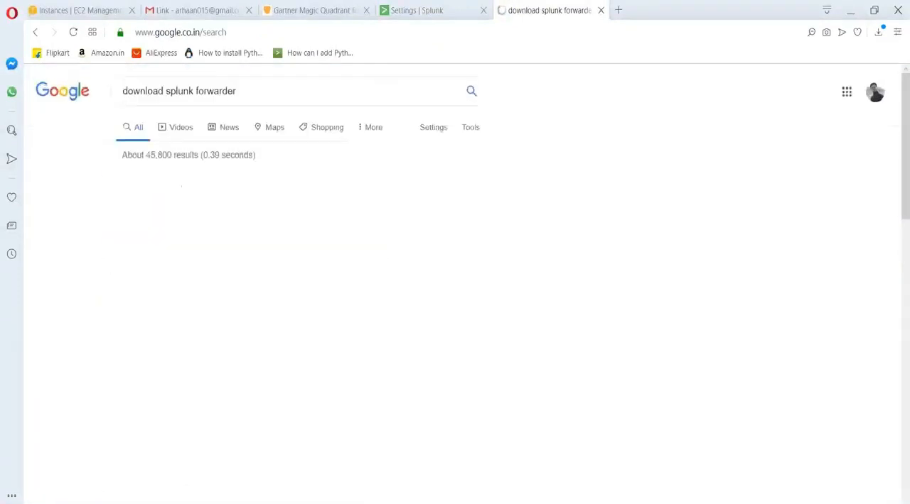
click(296, 180)
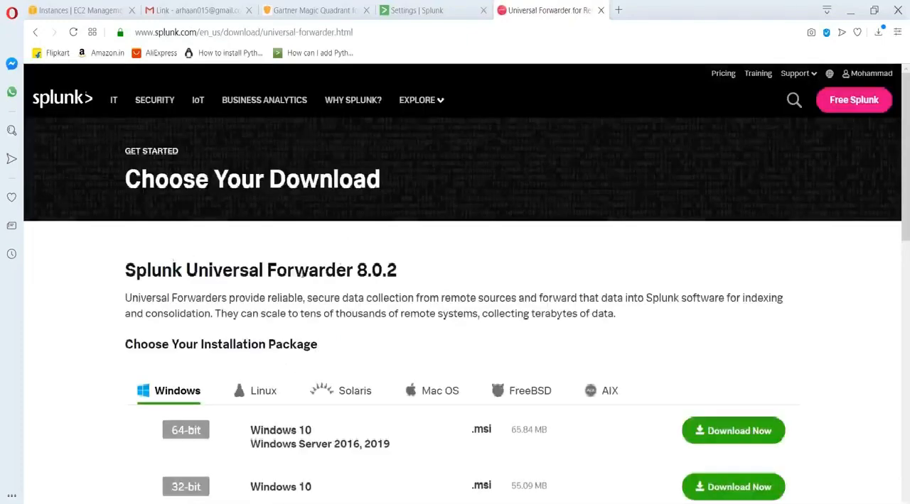
scroll(353, 267, down, 2)
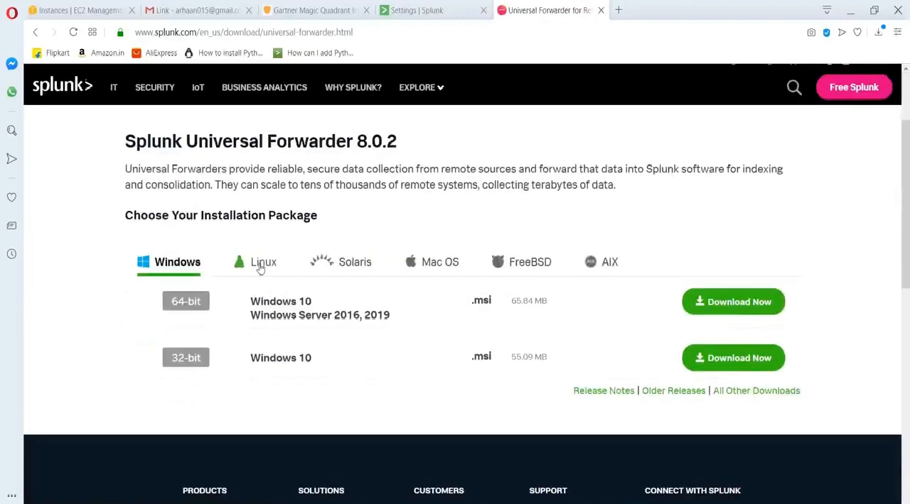
click(263, 264)
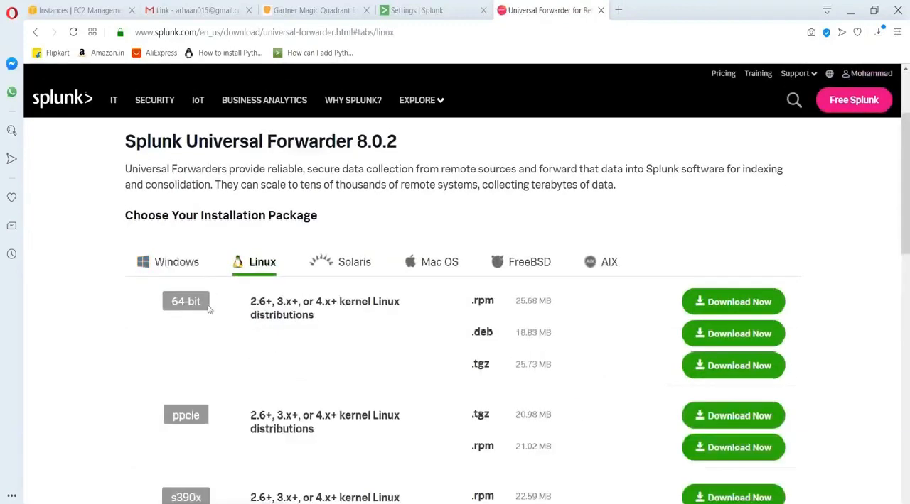
Get the wget command for the 64-bit Linux .tgz forwarder package and cancel the browser's own download of it.
click(728, 366)
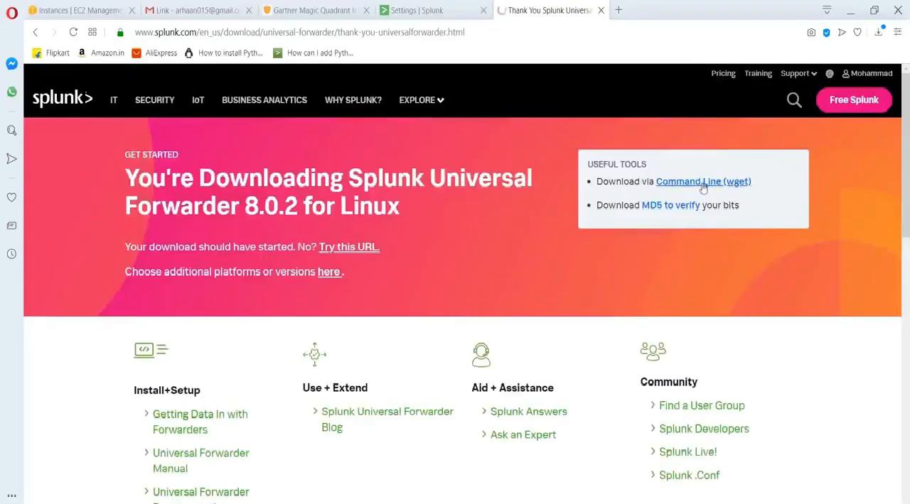
click(706, 184)
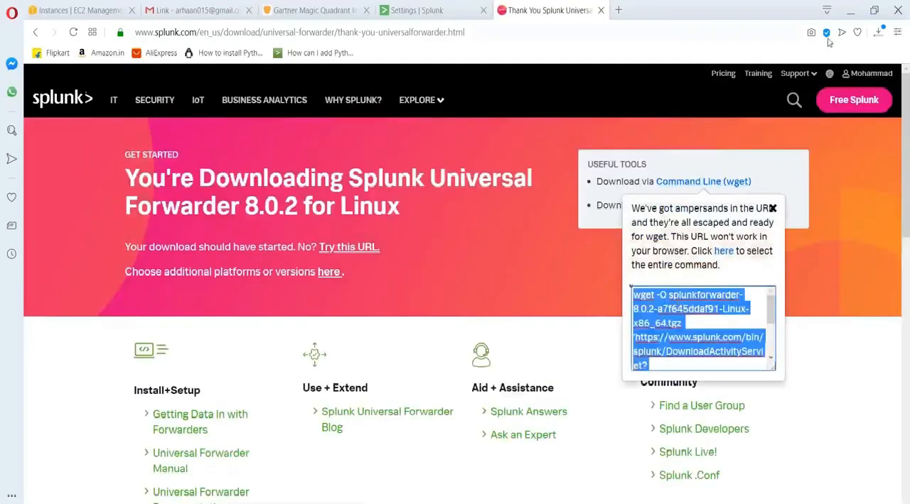
click(878, 32)
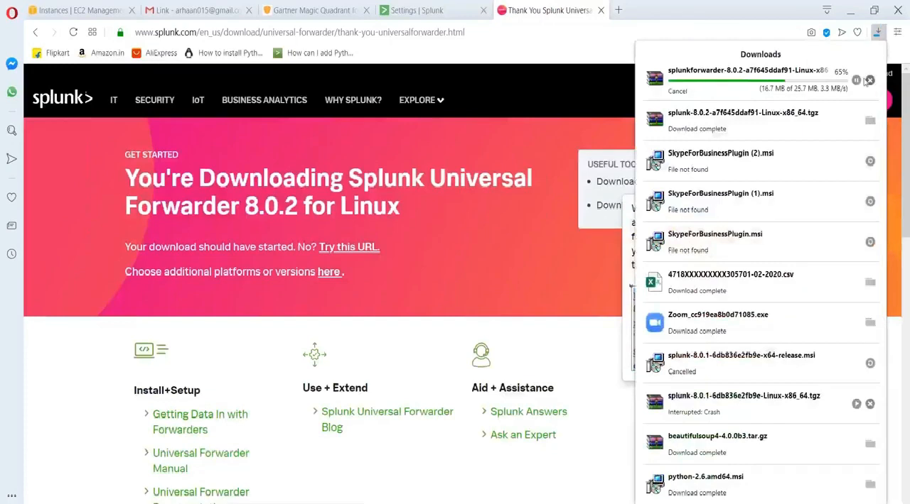
click(857, 80)
click(869, 81)
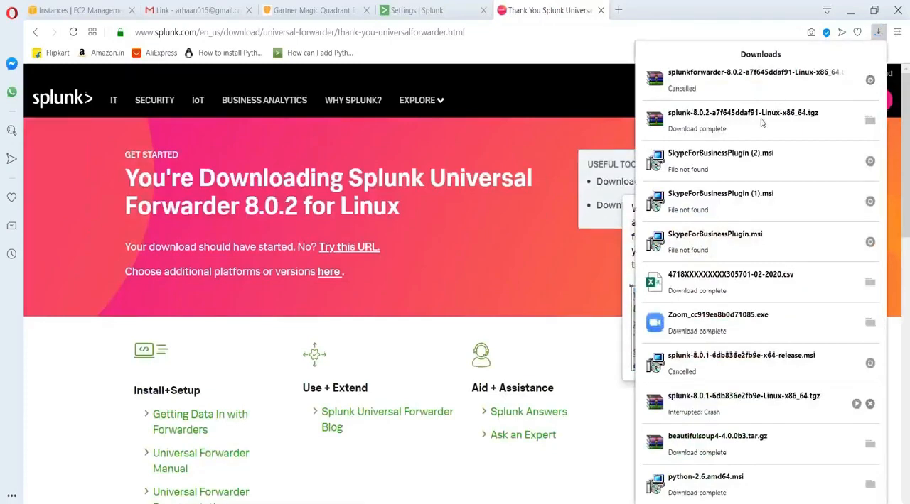
click(474, 313)
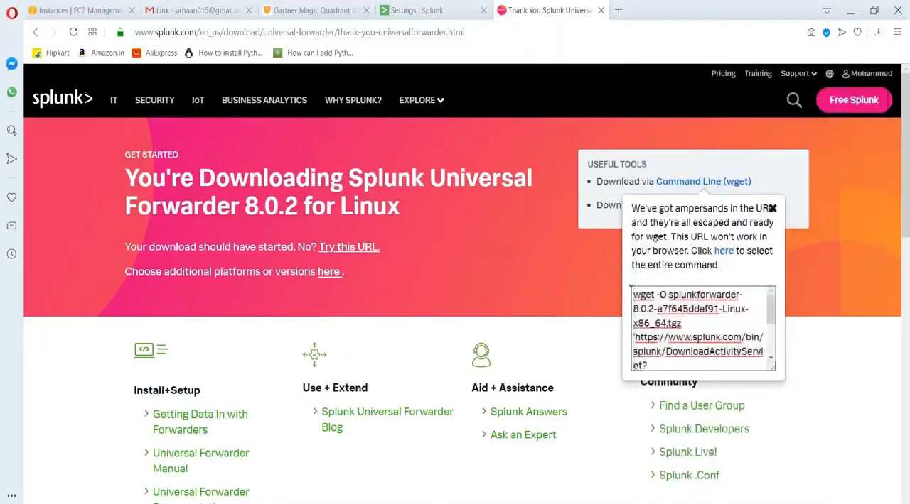
Switch to the second server's PuTTY terminal (ip-172-31-80-96), maximize it and clear its screen.
mouse_move(628, 501)
mouse_move(700, 482)
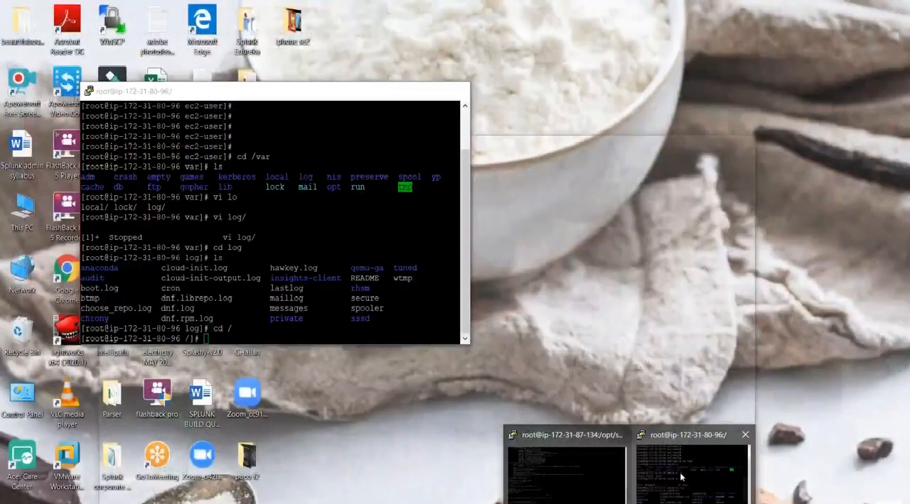
click(679, 473)
click(427, 93)
text(clear)
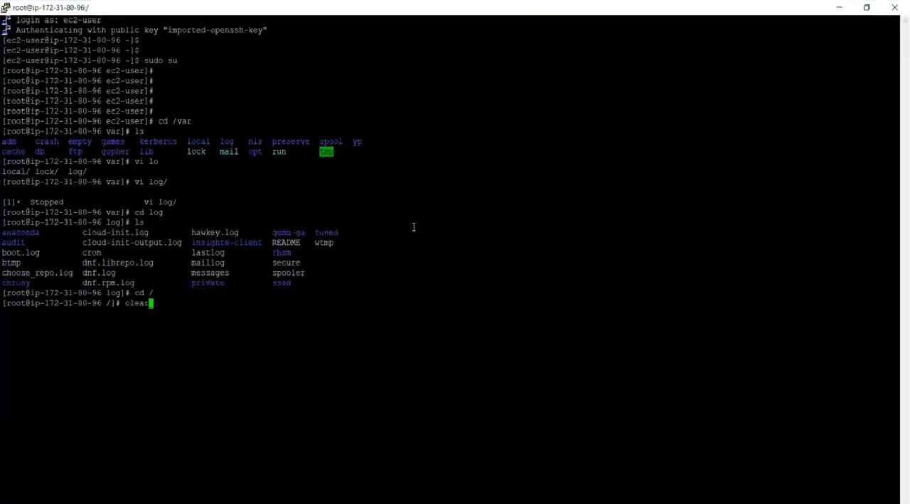
key(Return)
Try to install a package with the command "yum instal eget".
key(Return)
key(Return)
key(Return)
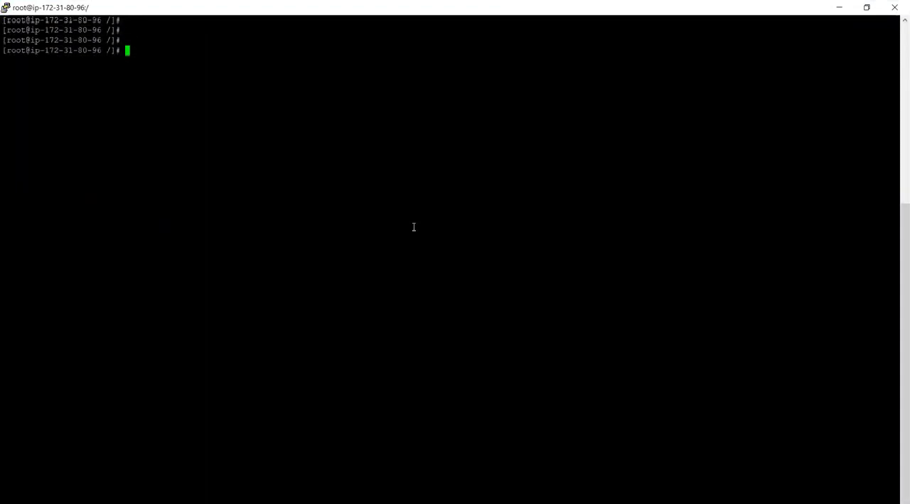
text(s)
key(BackSpace)
text(yum isntall)
key(BackSpace)
key(BackSpace)
key(BackSpace)
key(BackSpace)
key(BackSpace)
text(n)
key(BackSpace)
key(BackSpace)
text(nstal eget)
Run "yum install wget" and accept the package installation.
key(Return)
key(Up)
key(BackSpace)
key(BackSpace)
key(BackSpace)
key(BackSpace)
key(BackSpace)
text(l wget)
key(Return)
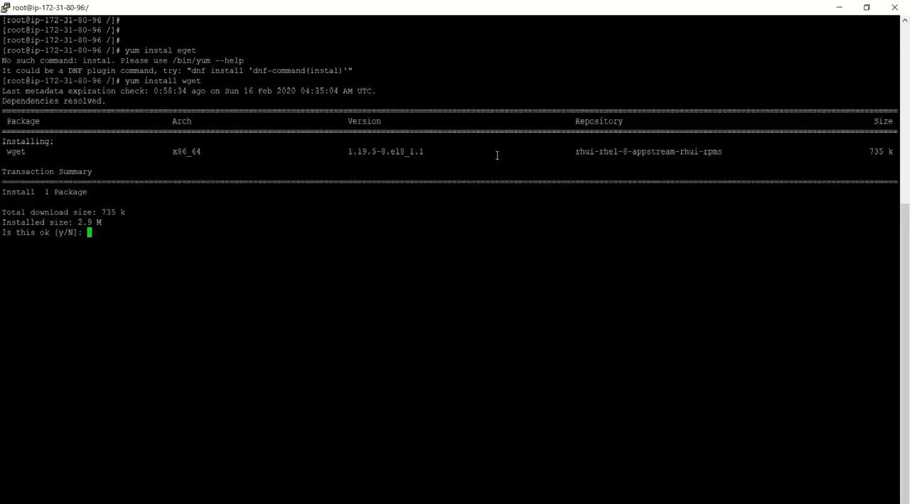
text(y)
key(Return)
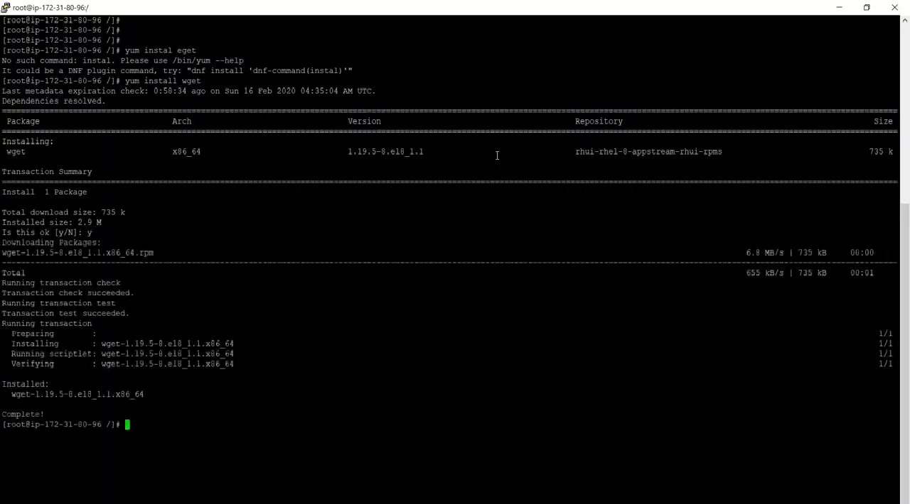
Clear the terminal and download splunkforwarder-8.0.2-a7f645ddaf91-Linux-x86_64.tgz with the copied wget command.
text(clear)
key(Return)
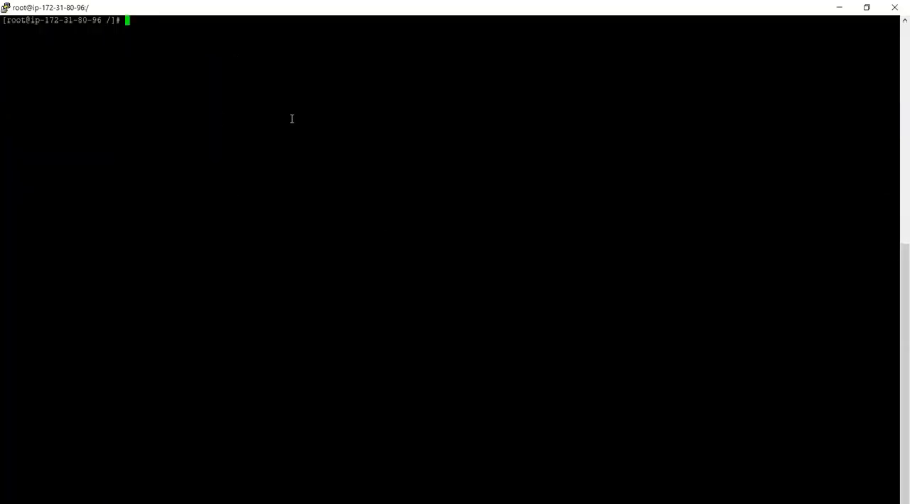
right_click(291, 119)
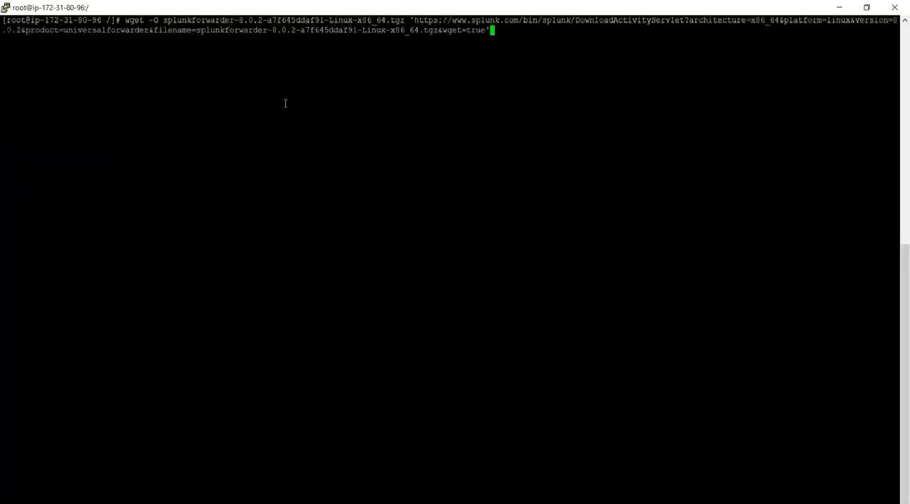
key(Return)
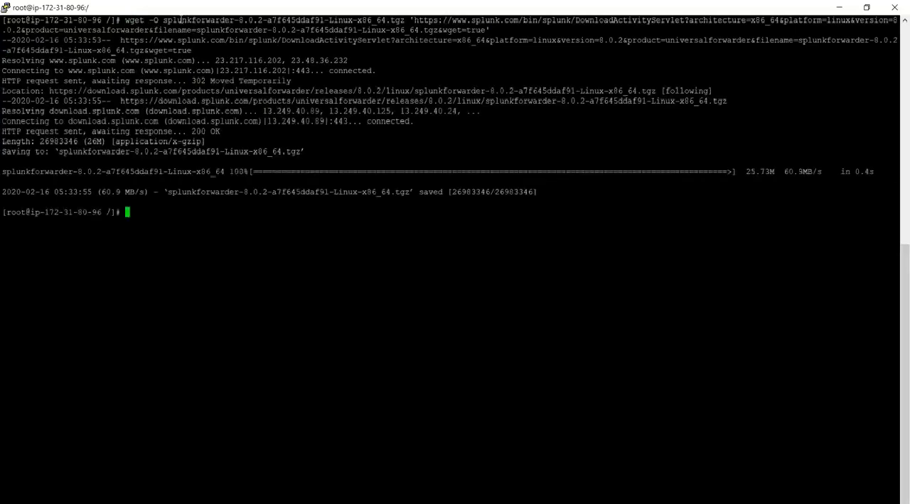
Extract splunkforwarder-8.0.2-a7f645ddaf91-Linux-x86_64.tgz into /opt/ using tar -xvzf with the -C option.
key(alt+Tab)
key(Escape)
text(tatr)
key(BackSpace)
key(BackSpace)
text(r -xvzf s)
key(Tab)
text(-)
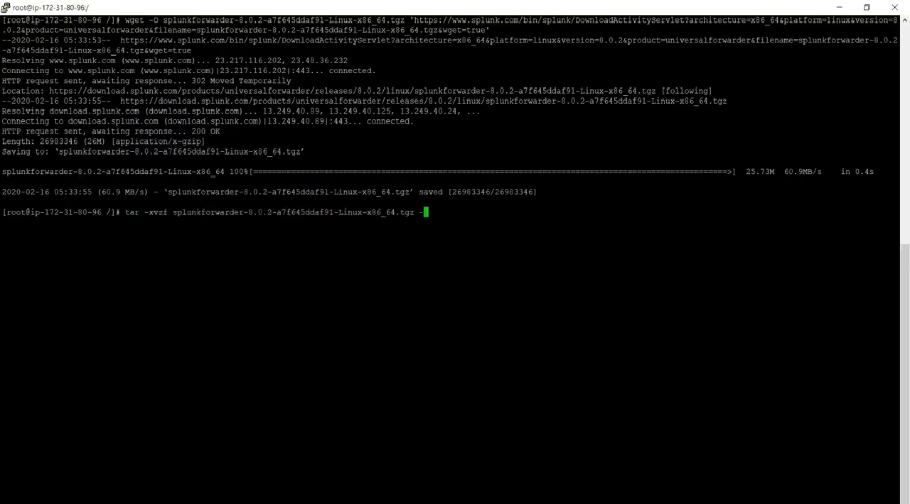
text(C /opt/)
key(Return)
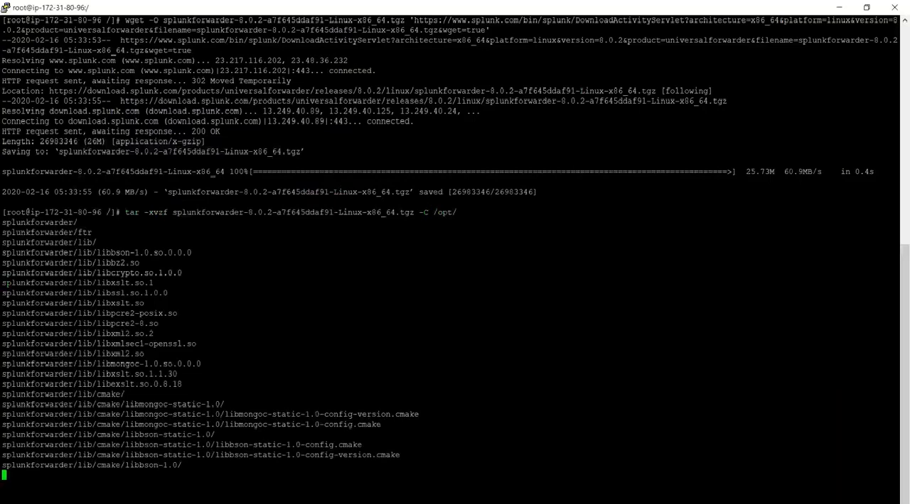
key(Return)
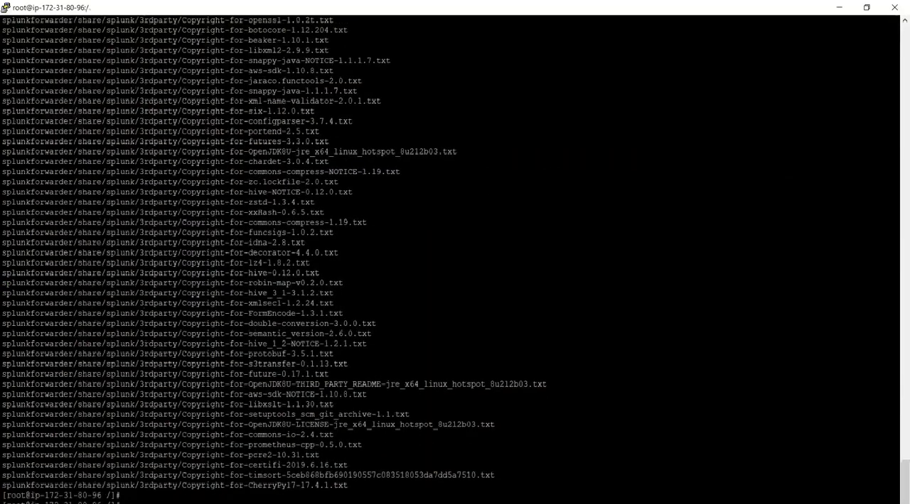
key(Return)
Change to /opt/, list its contents and check the Word guide's forwarder start command.
text(cd /opt/)
key(Return)
text(ls)
key(Return)
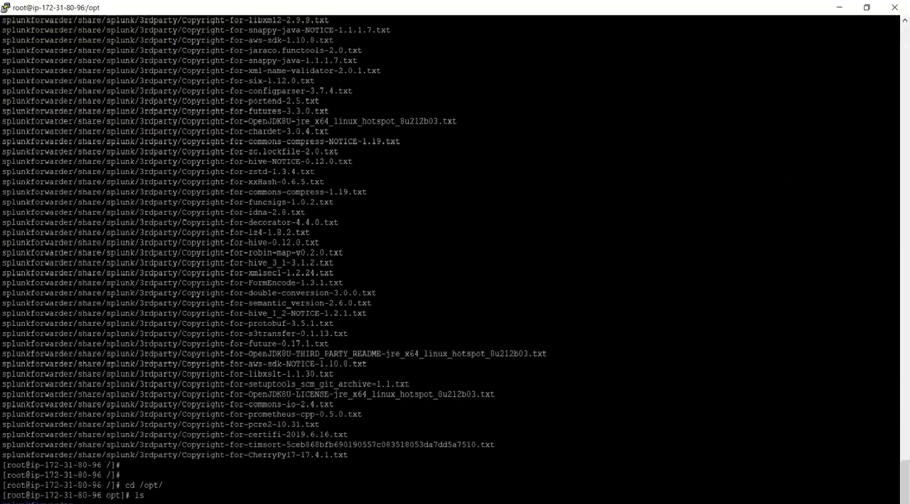
key(alt+Tab)
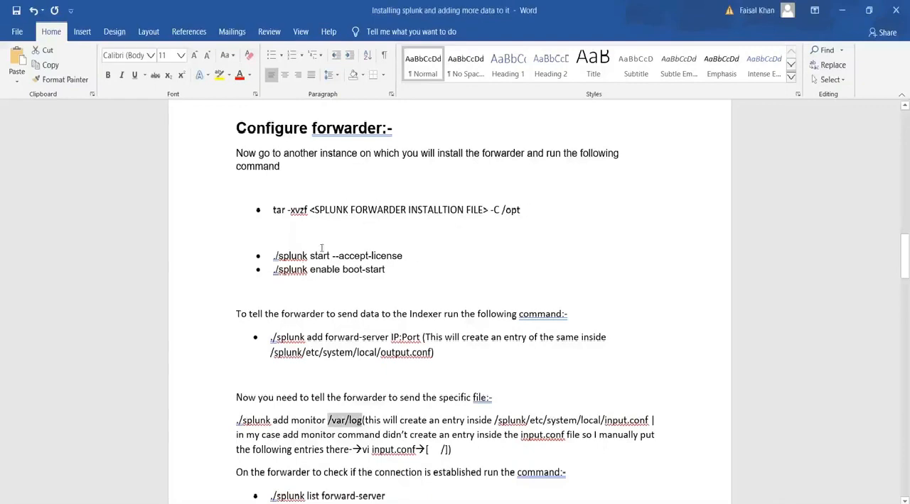
key(alt+Tab)
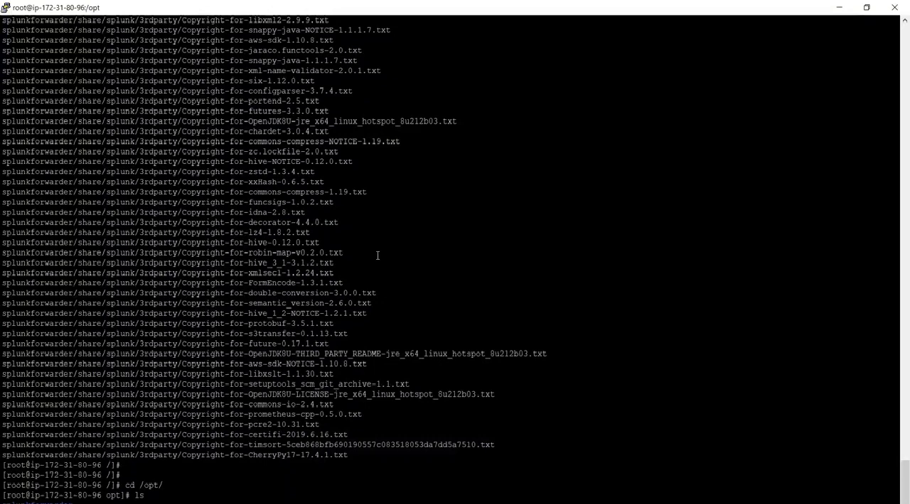
From splunkforwarder/bin/, run ./splunk start --accept-license and create the administrator account with a username and a confirmed password.
key(Return)
key(Return)
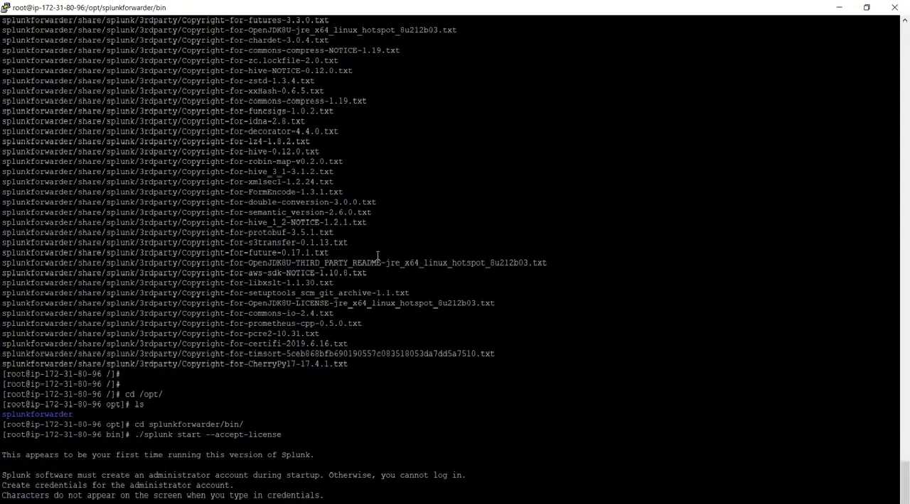
key(Return)
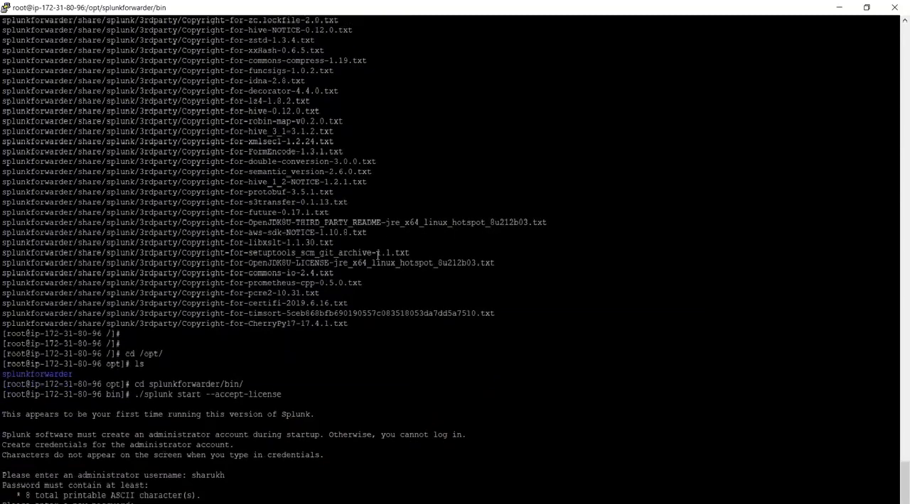
key(Return)
key(Return)
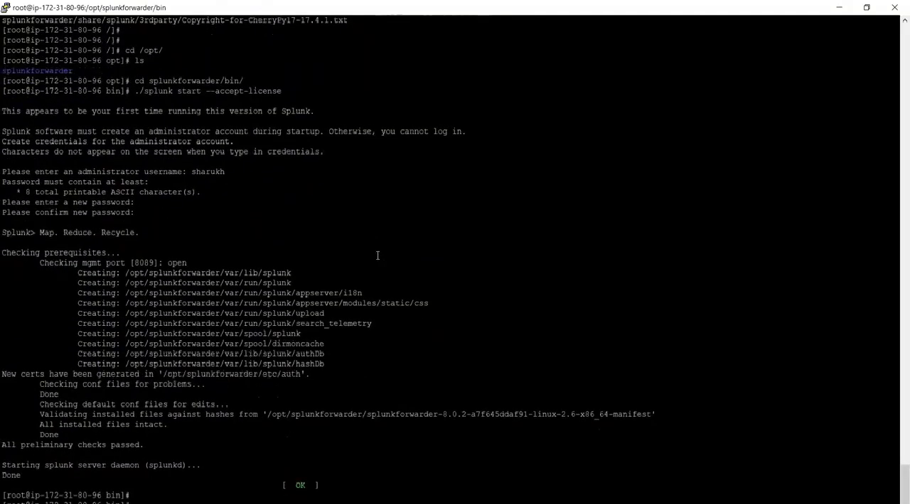
key(Return)
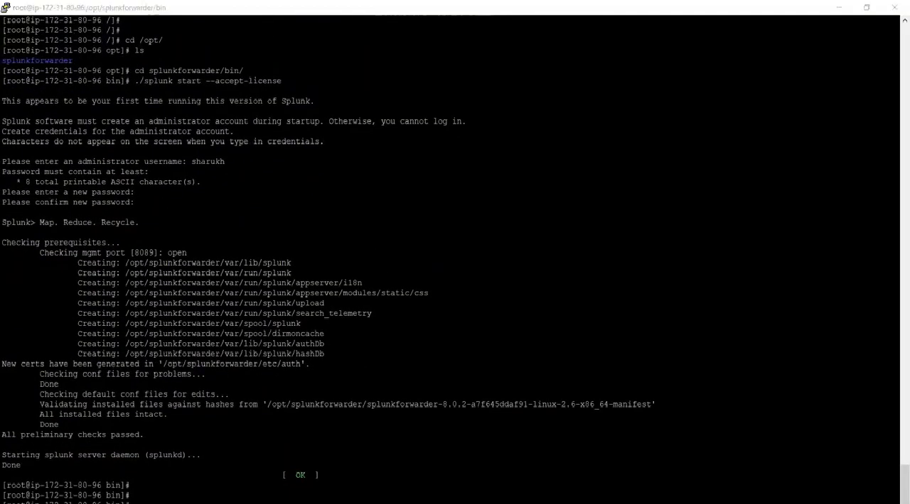
Switch to the indexer's Splunk web page in Opera and open the Search & Reporting app, skipping the tour.
key(alt+Tab)
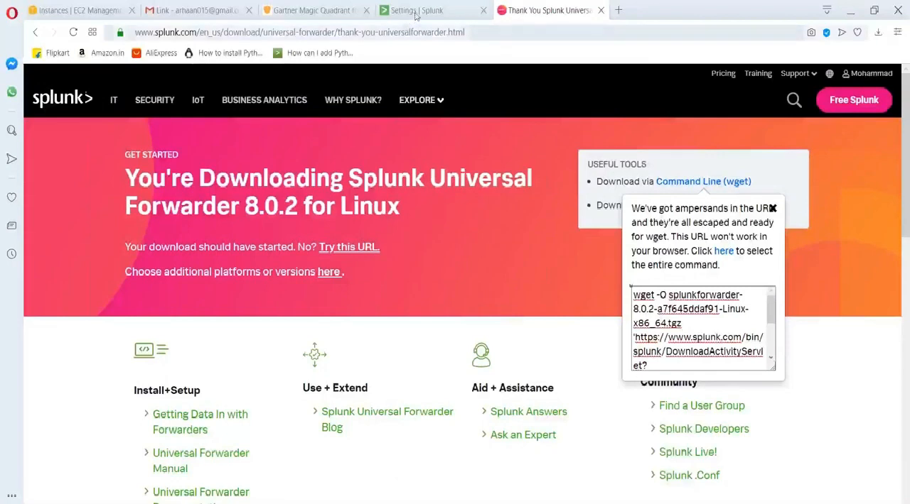
click(416, 11)
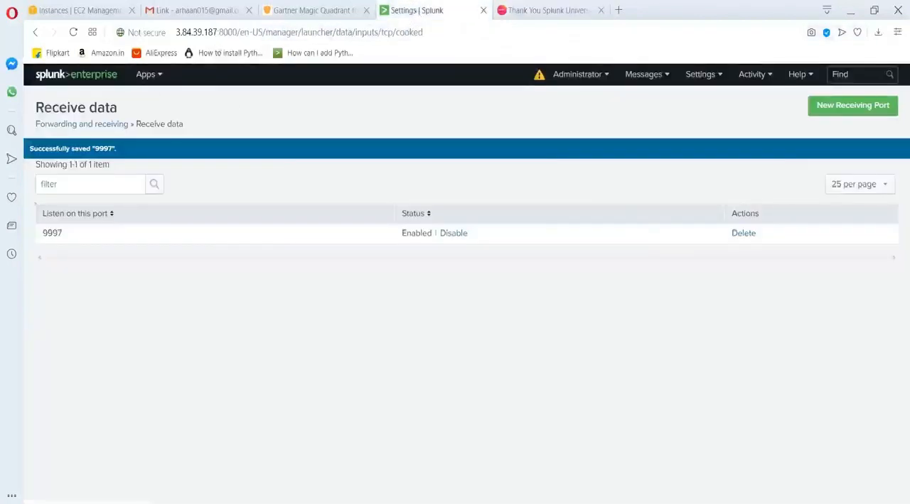
click(148, 75)
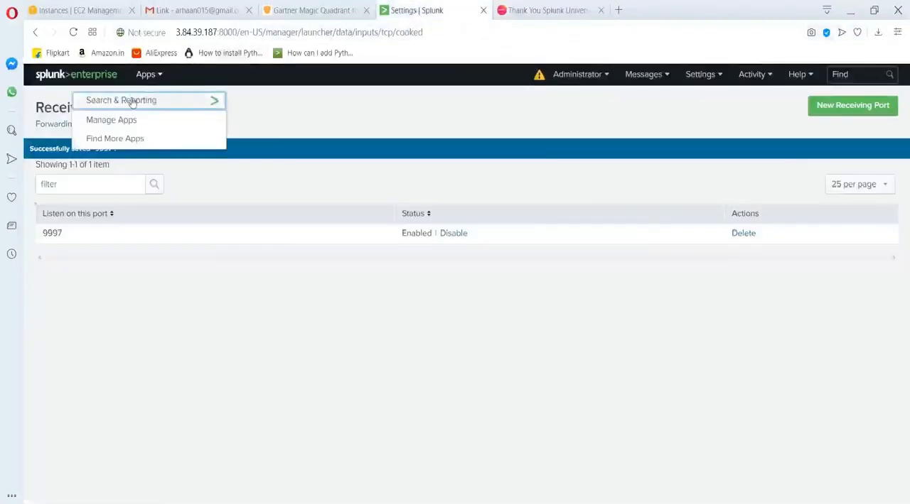
click(132, 103)
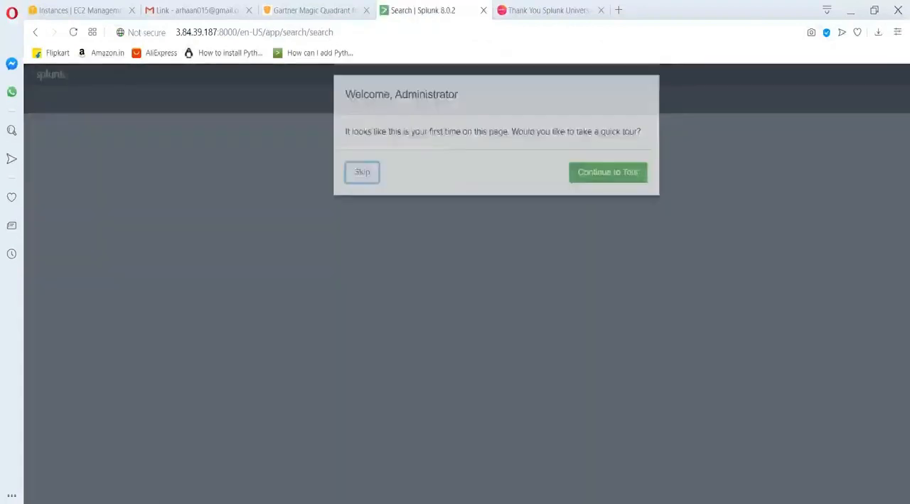
click(362, 173)
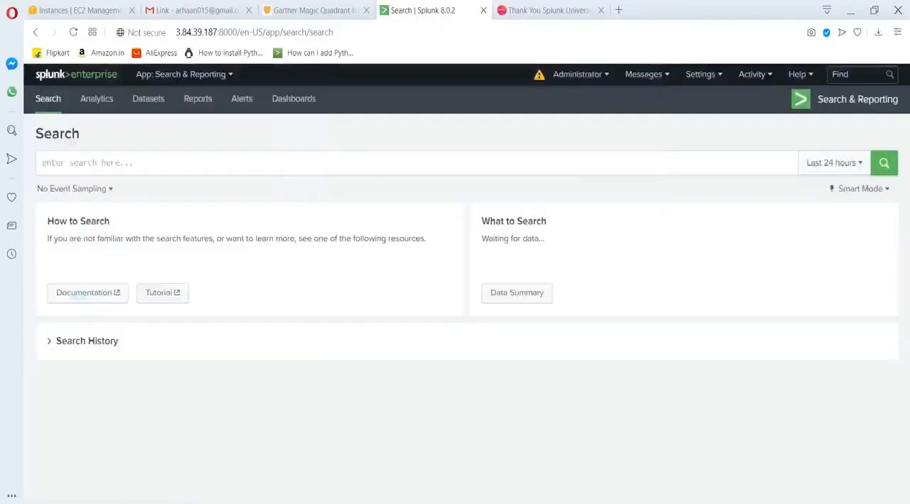
click(338, 166)
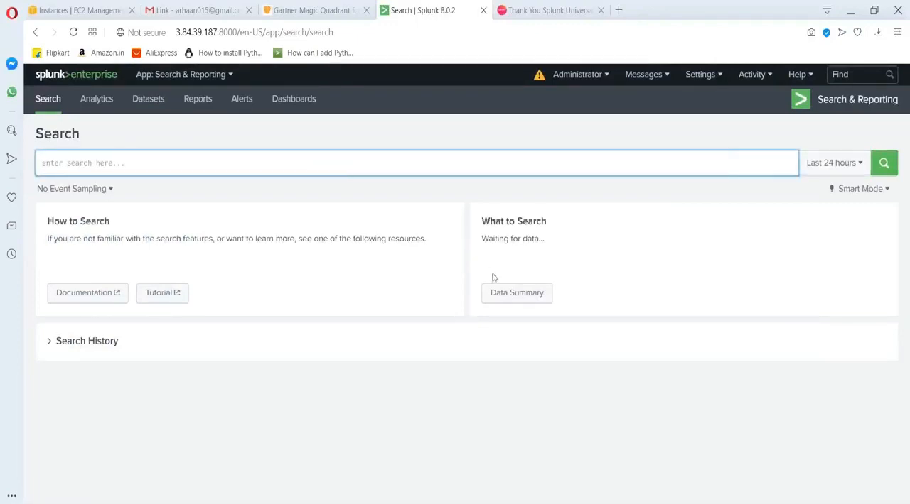
Check the Data Summary's hosts, sources and sourcetypes for incoming data, and return to the forwarder server's terminal.
click(516, 292)
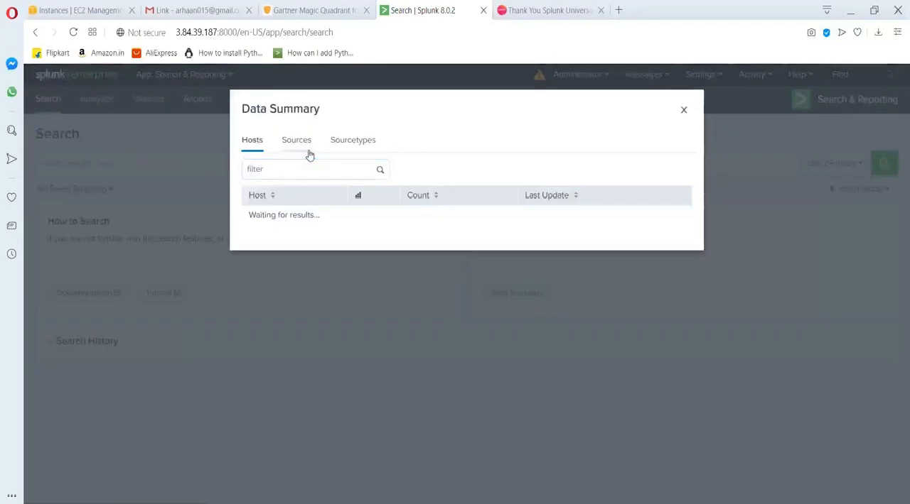
click(299, 142)
click(352, 142)
click(253, 142)
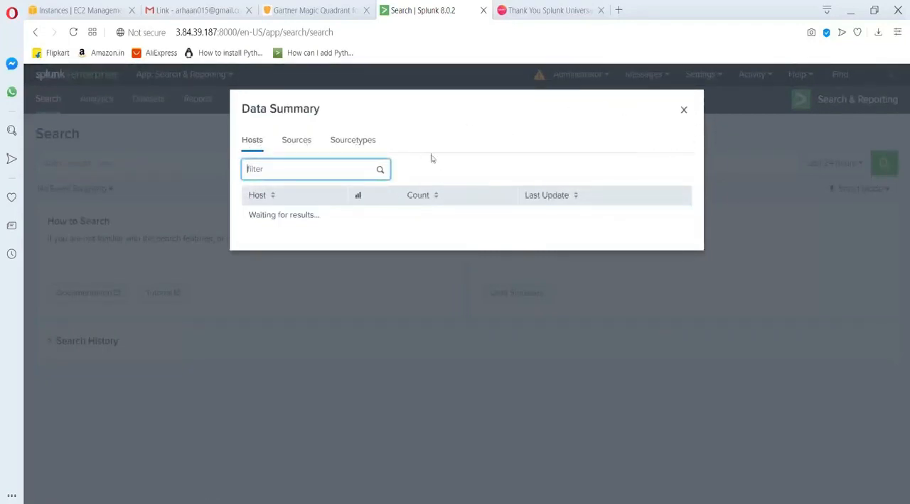
click(683, 110)
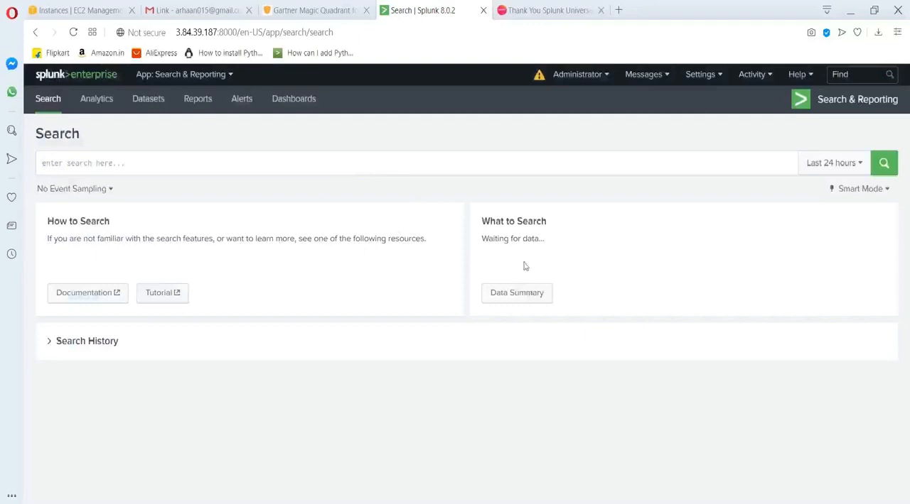
click(516, 293)
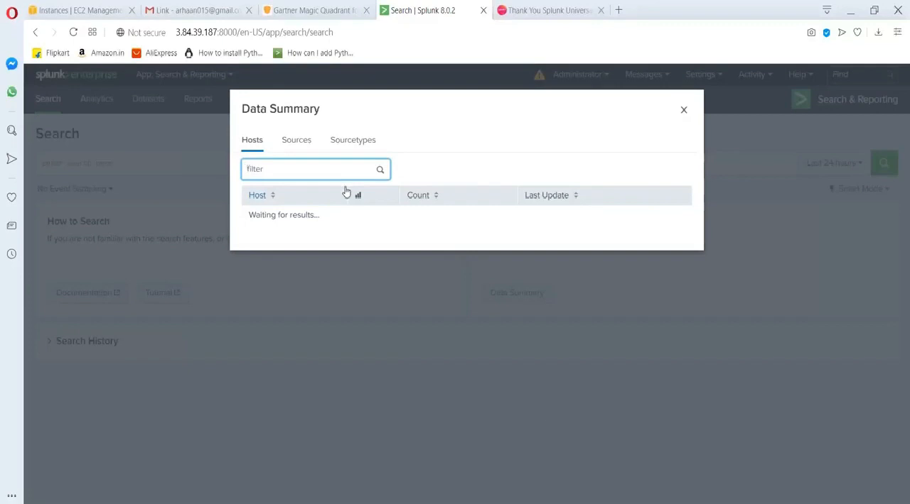
click(629, 503)
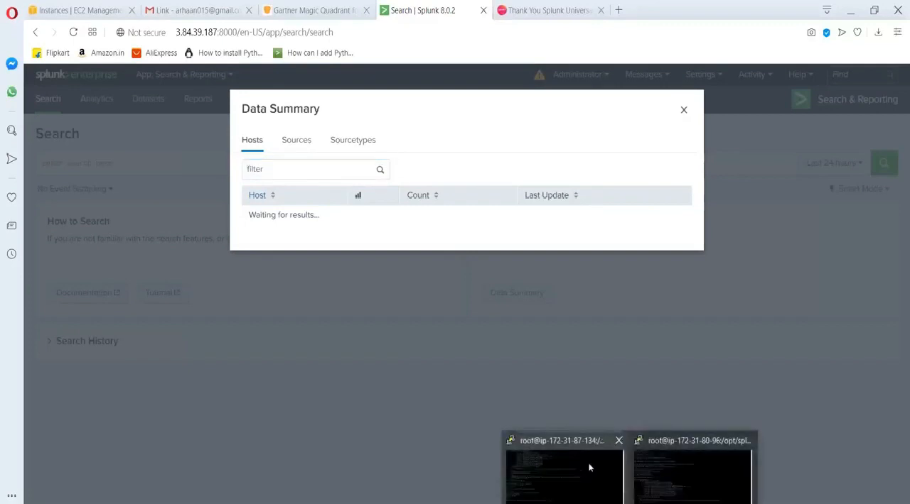
click(645, 474)
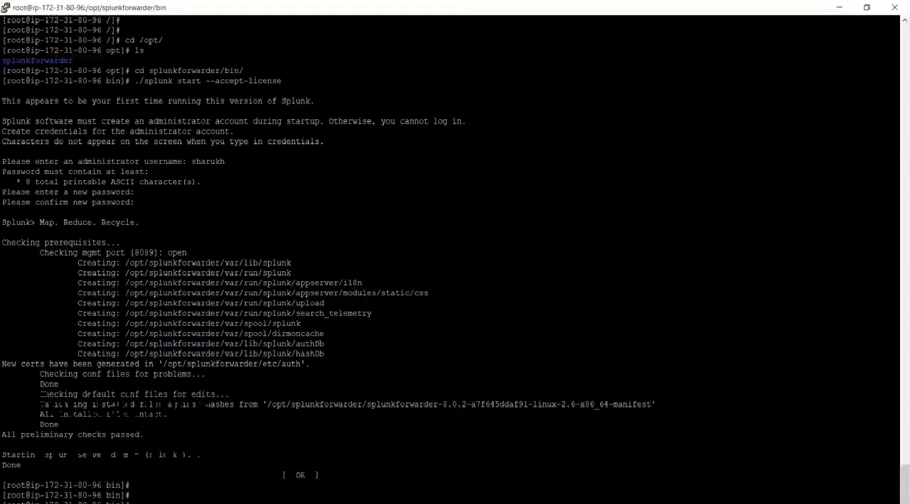
Locate the command for sending forwarder data to the indexer in the Word guide and copy ./splunk add forward-server.
click(560, 476)
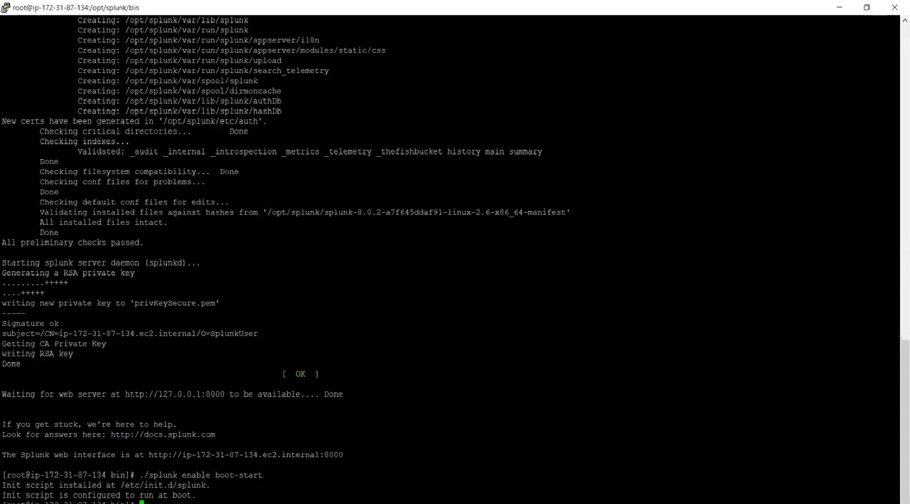
key(alt+Tab)
scroll(249, 285, down, 3)
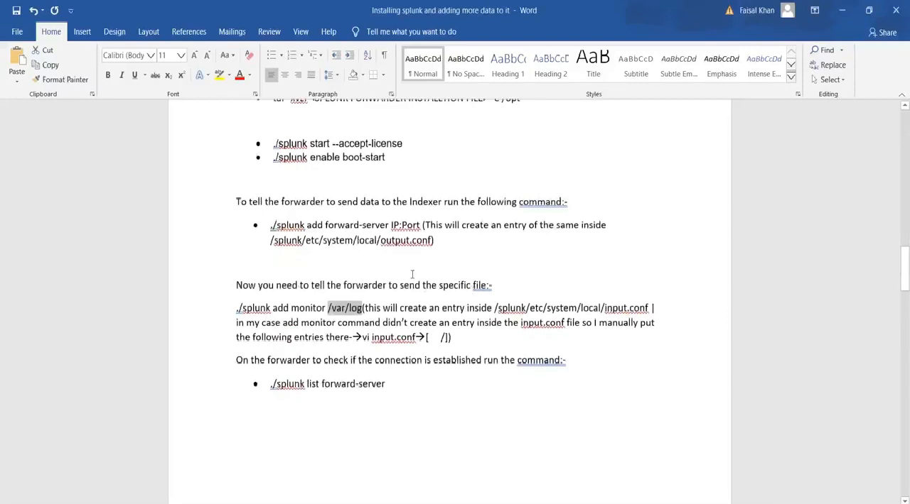
scroll(411, 274, up, 2)
drag(439, 324, 249, 278)
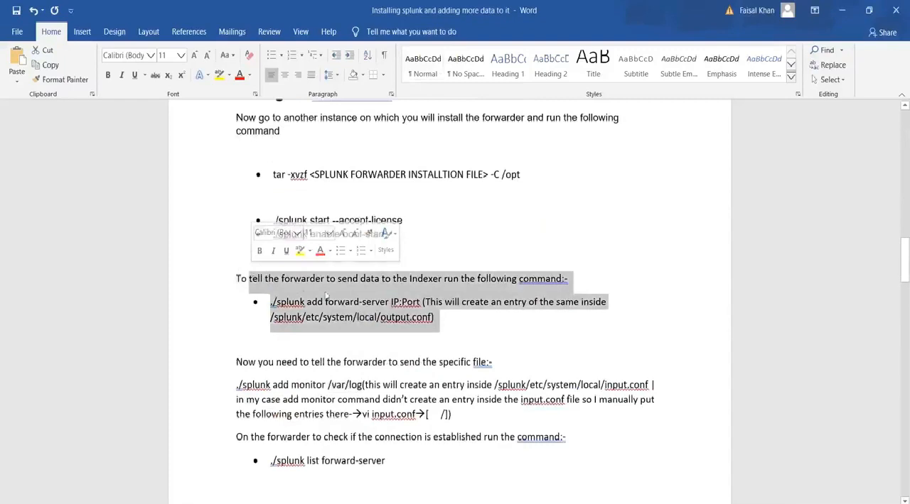
click(380, 299)
drag(421, 302, 361, 302)
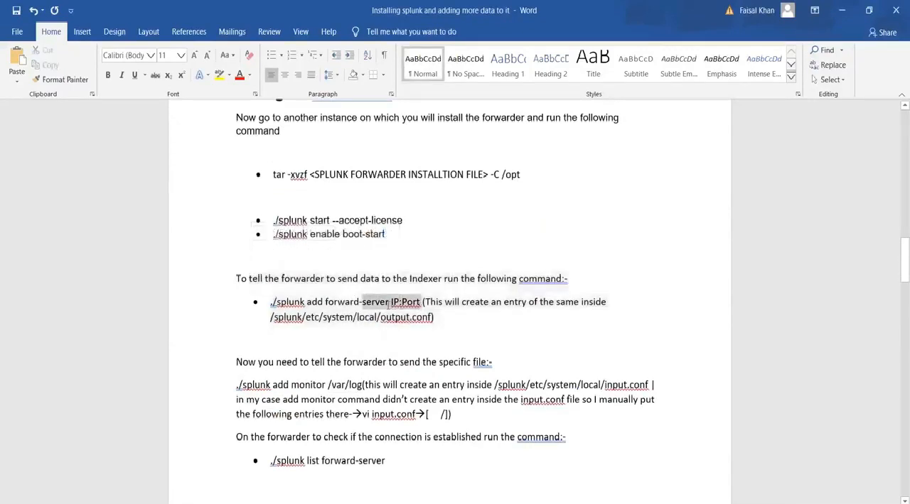
drag(360, 303, 391, 303)
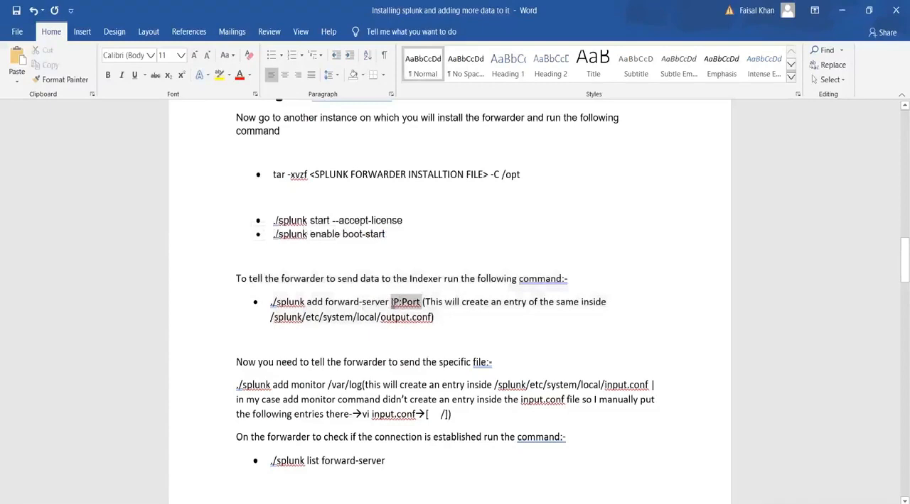
drag(389, 302, 266, 302)
key(ctrl+c)
key(alt+Tab)
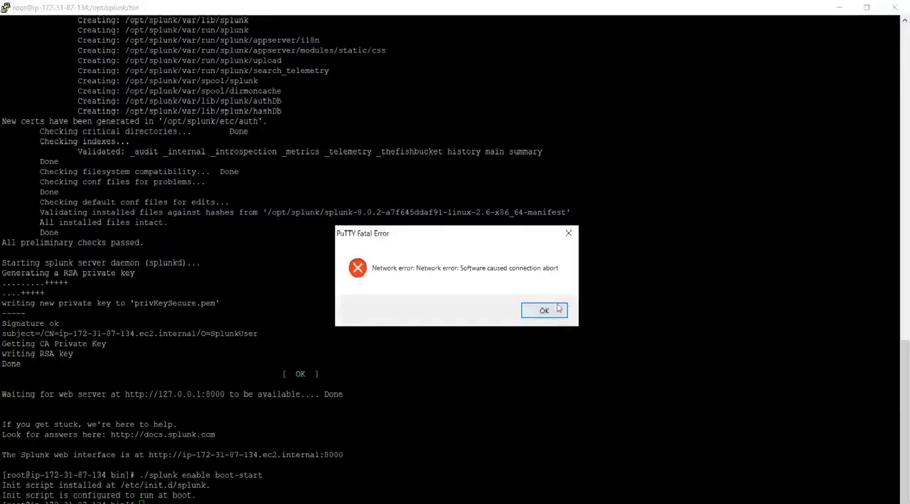
Dismiss the network error in the indexer's PuTTY session, look back through its output and close that terminal.
click(544, 311)
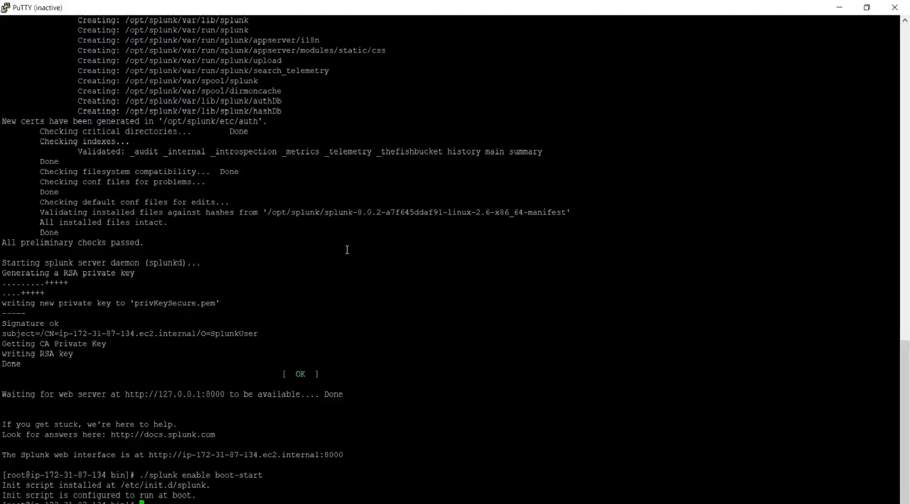
scroll(304, 254, up, 16)
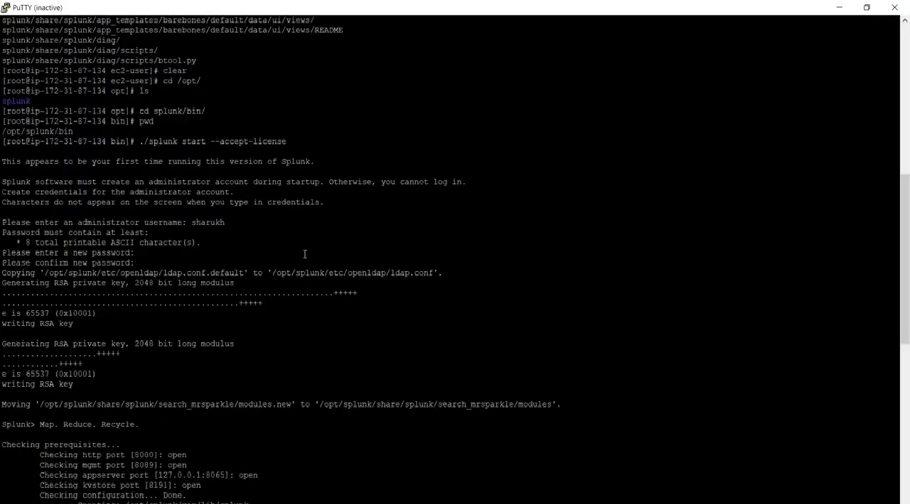
scroll(304, 254, up, 15)
scroll(320, 256, down, 20)
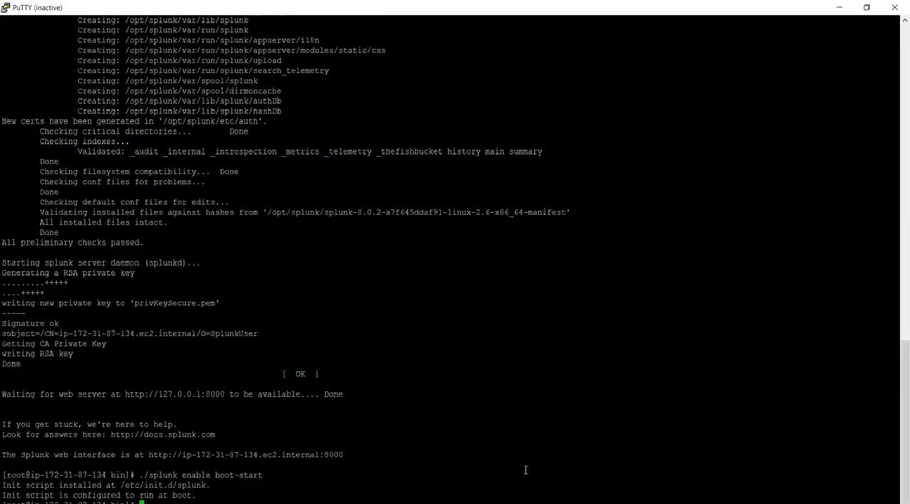
click(629, 503)
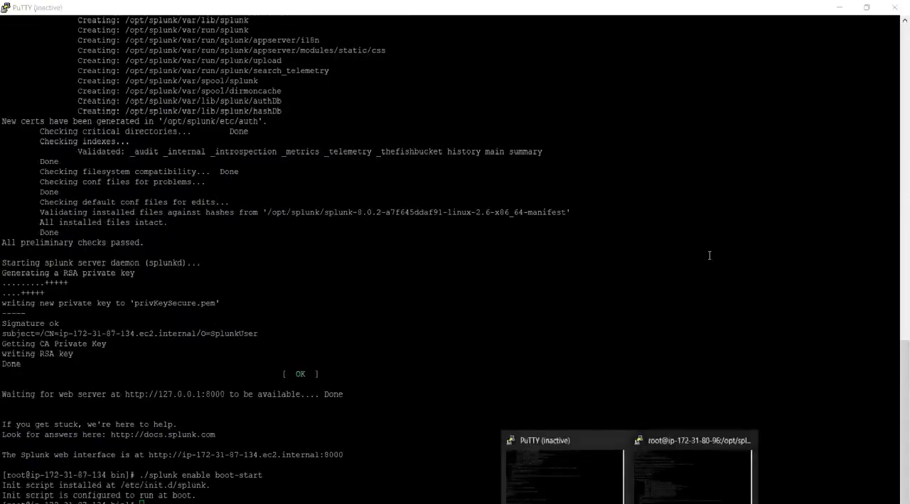
click(897, 10)
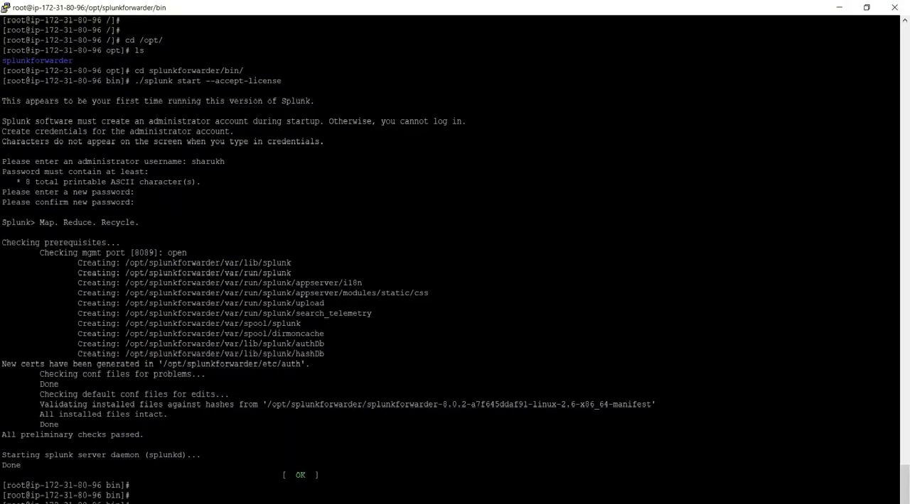
Run ./splunk add forward-server 3.84.39.187:9997 on the forwarder, using the indexer IP from Notepad, and authenticate with the Splunk username and password.
key(alt+Tab)
drag(59, 68, 2, 66)
key(alt+Tab)
right_click(443, 280)
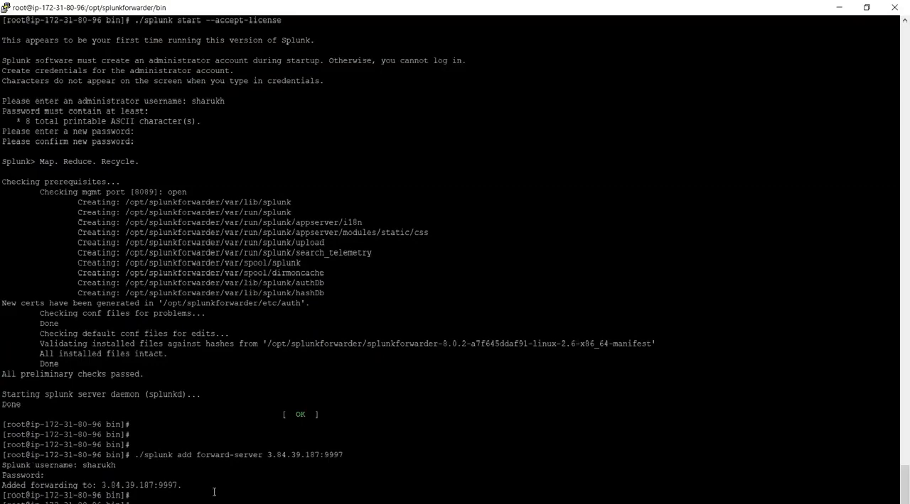
Review the Word guide's ./splunk add monitor /var/log command and its /splunk/etc/system/local/input.conf path.
key(alt+Tab)
key(alt+Tab)
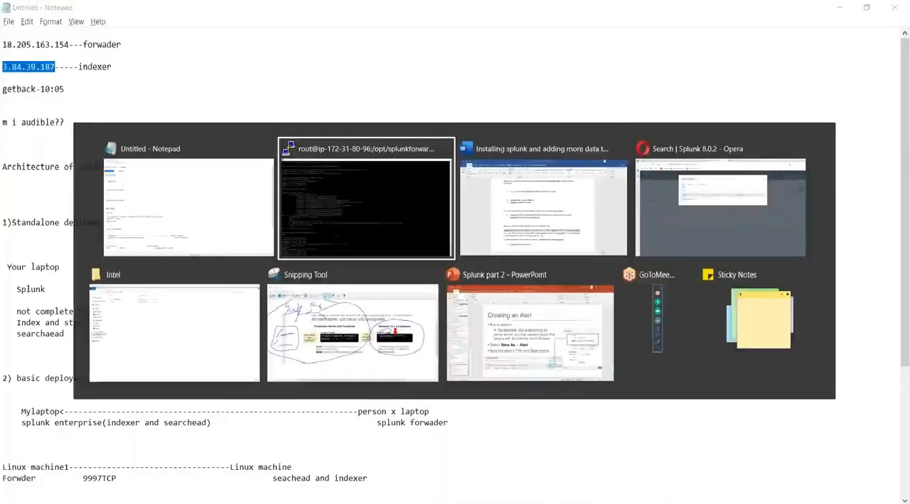
key(alt+Tab)
scroll(422, 362, down, 2)
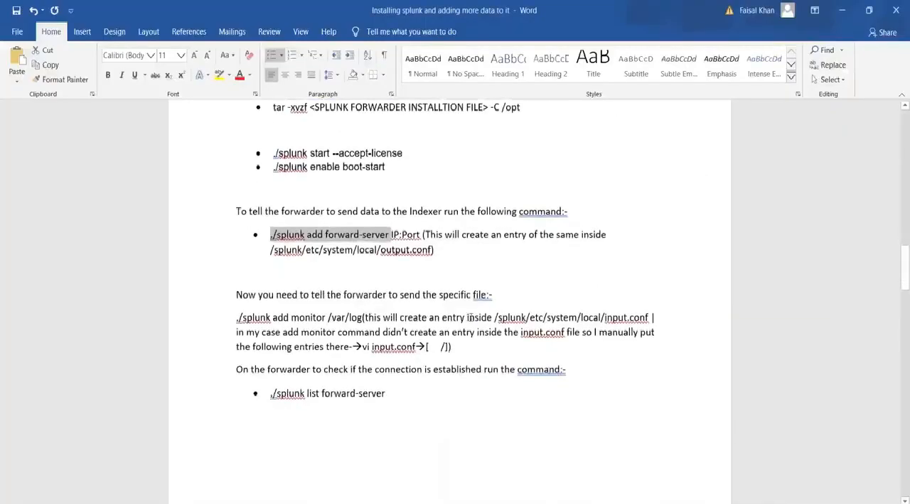
drag(363, 317, 230, 314)
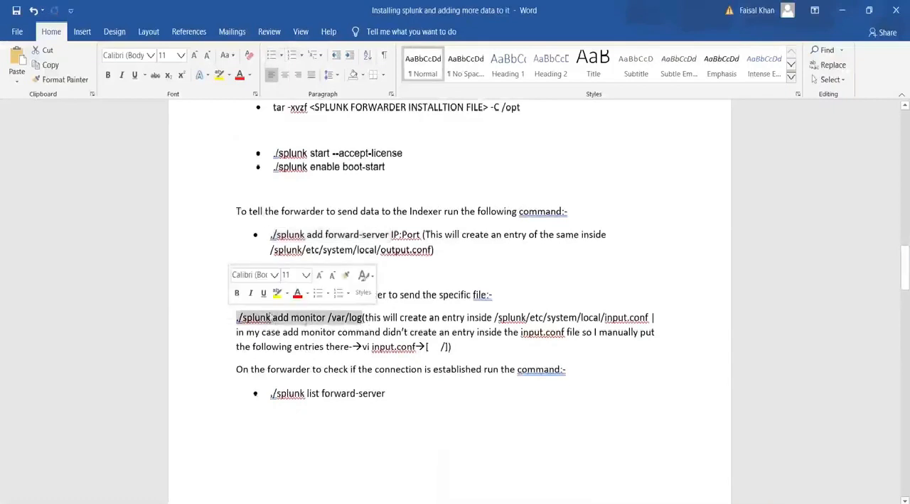
drag(498, 318, 648, 318)
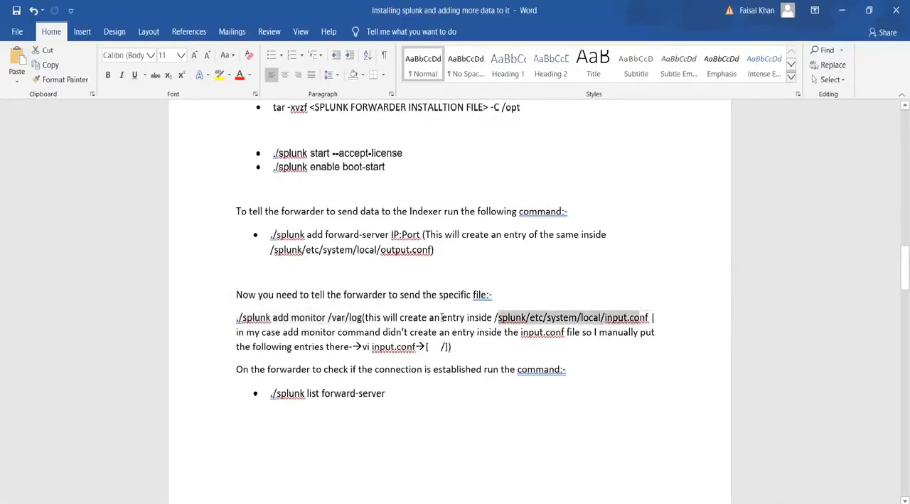
In the forwarder's terminal, go up to splunkforwarder, change to etc/system/local/ and print the working directory with pwd.
key(alt+Tab)
key(alt+Tab)
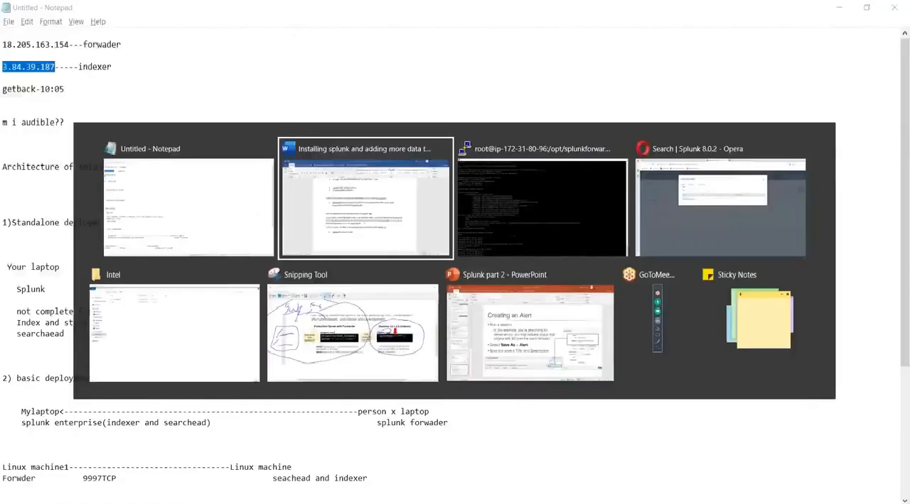
key(alt+Tab)
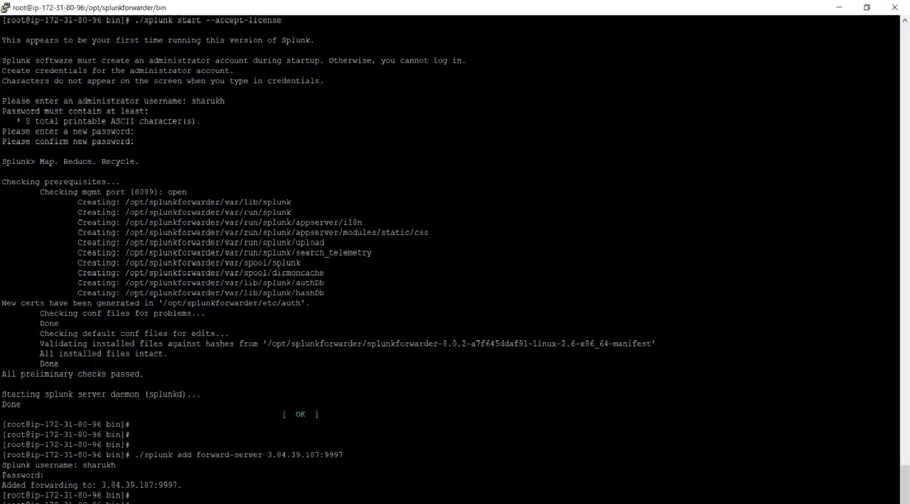
text(cd ..)
key(Return)
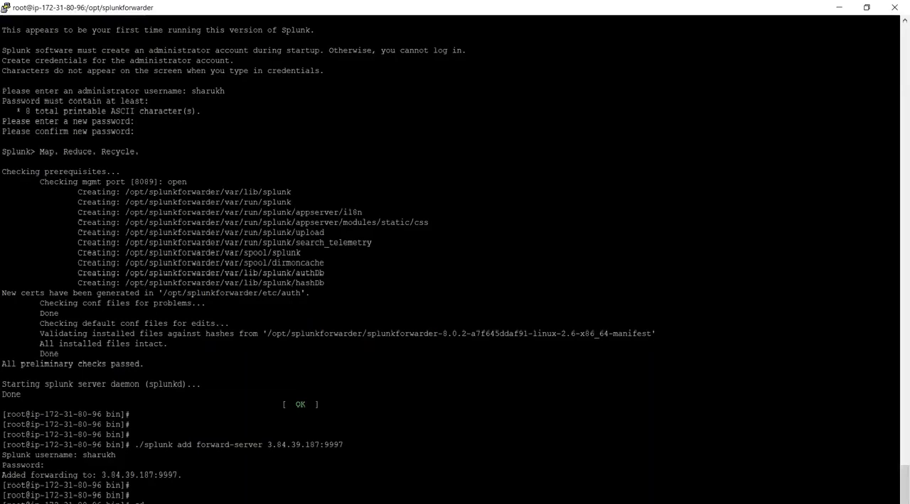
key(alt+Tab)
key(alt+Tab)
key(Tab)
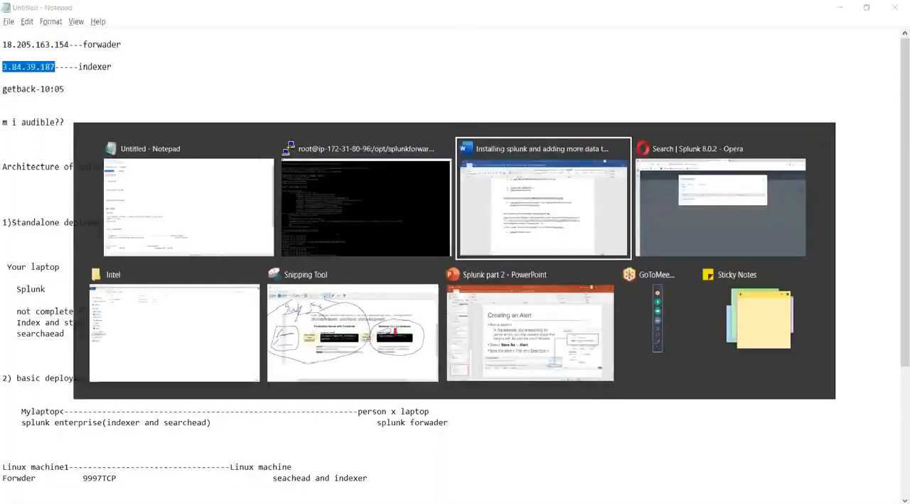
key(alt+Tab)
key(Tab)
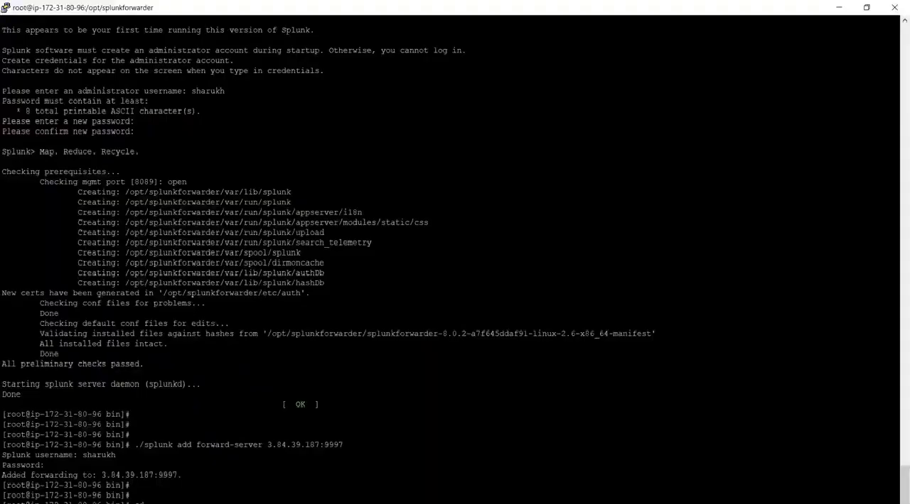
key(Return)
key(Return)
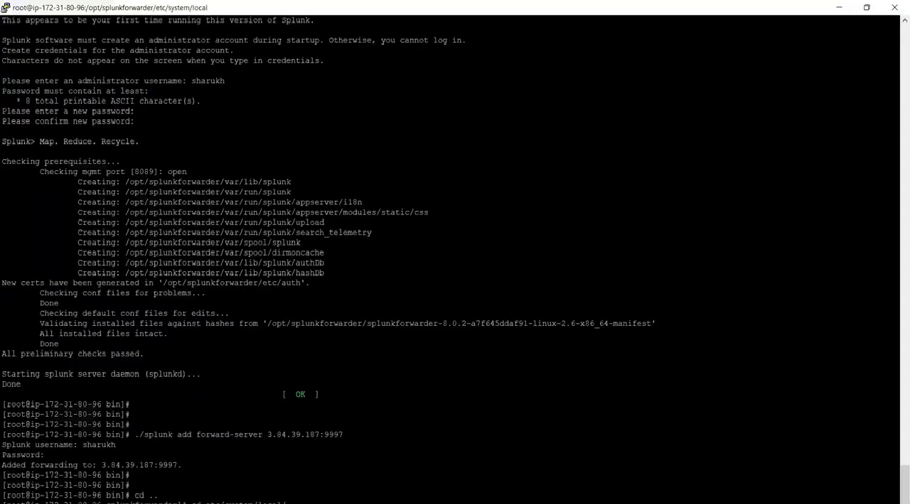
text(pwd)
key(Return)
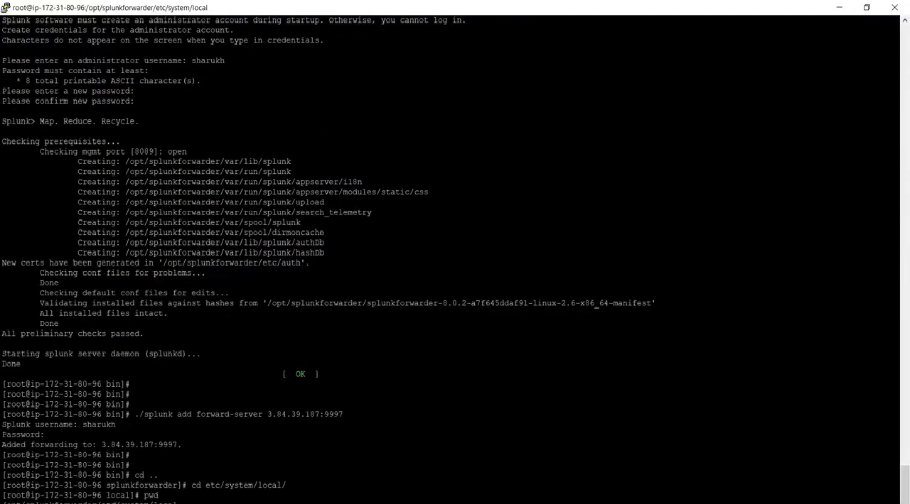
Open inputs.conf in vi and delete all of its existing lines.
key(alt+Tab)
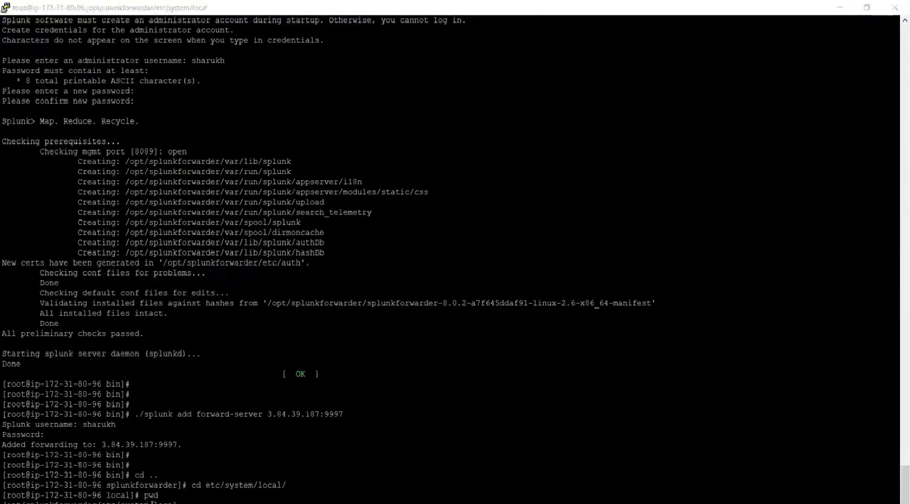
key(alt+Tab)
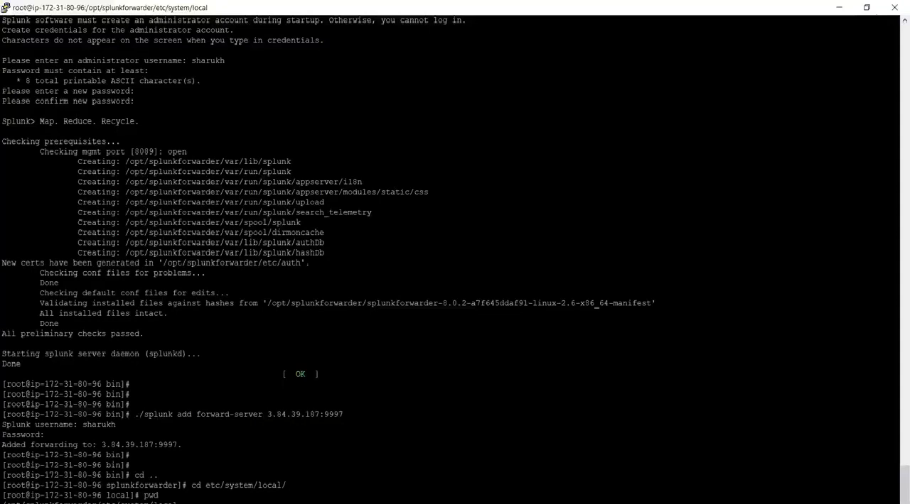
key(Return)
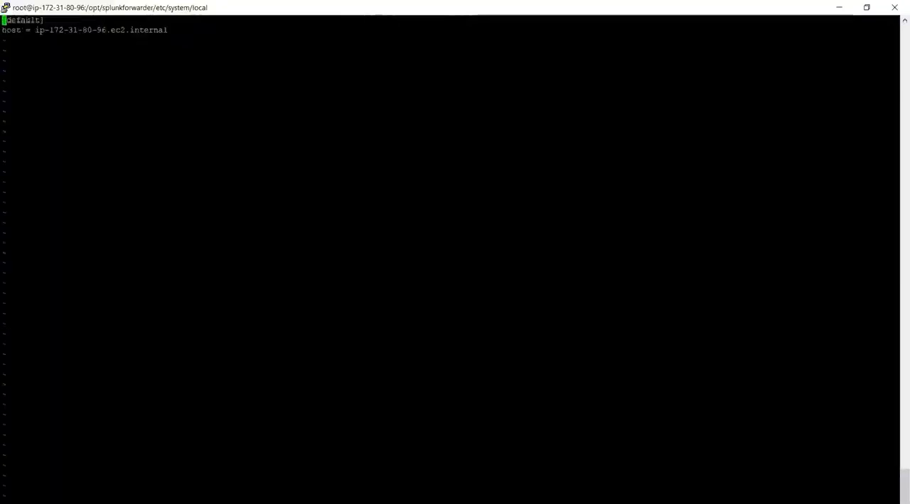
key(Delete)
key(Delete)
key(Delete)
key(Delete)
key(Delete)
key(Delete)
key(Delete)
key(Delete)
key(Delete)
key(Delete)
key(Delete)
key(Delete)
key(Delete)
key(Delete)
key(Delete)
key(Delete)
key(Delete)
key(Delete)
key(Delete)
key(Delete)
key(Delete)
key(Delete)
key(Delete)
key(Delete)
key(Delete)
key(Delete)
key(Delete)
key(Delete)
key(Delete)
key(Delete)
key(Delete)
key(Delete)
key(Delete)
key(Delete)
Return to the Word guide's input.conf instructions and undo the last edit to restore the removed monitor://var/log text.
key(alt+Tab)
key(alt+Tab)
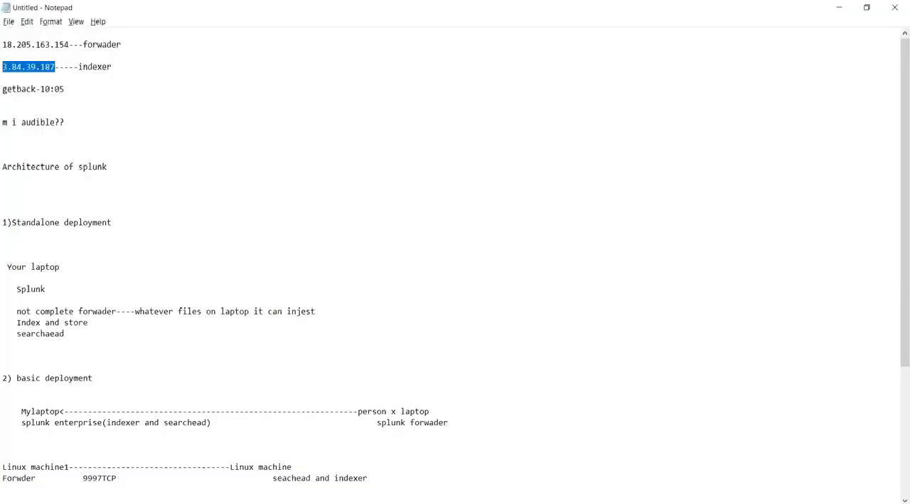
key(alt+Tab)
key(alt+Tab)
drag(640, 318, 488, 318)
scroll(489, 317, down, 1)
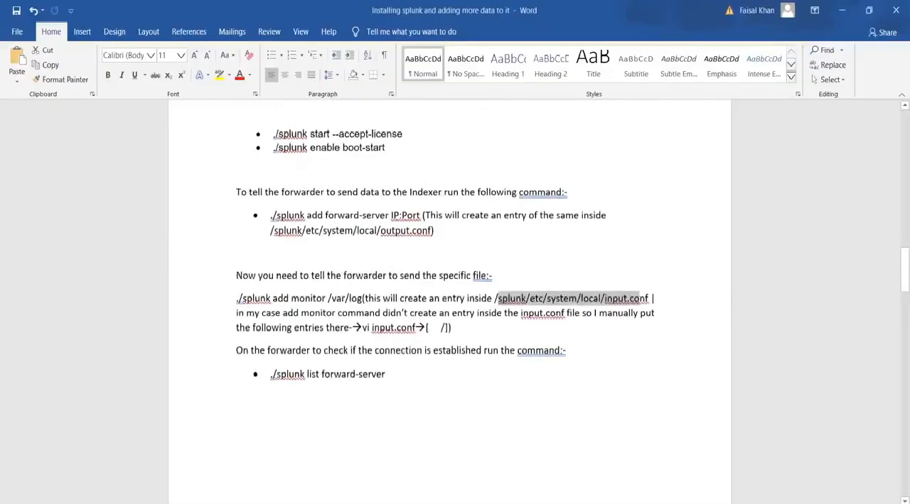
click(488, 340)
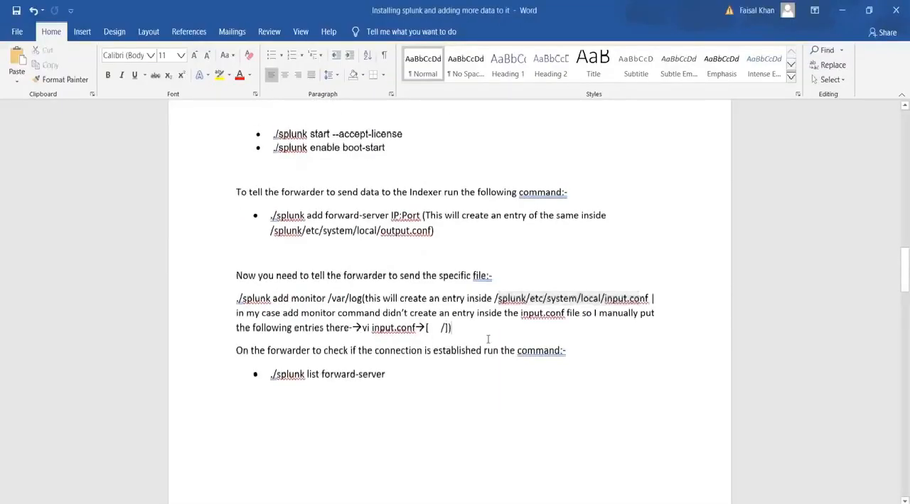
scroll(546, 352, down, 5)
key(ctrl+z)
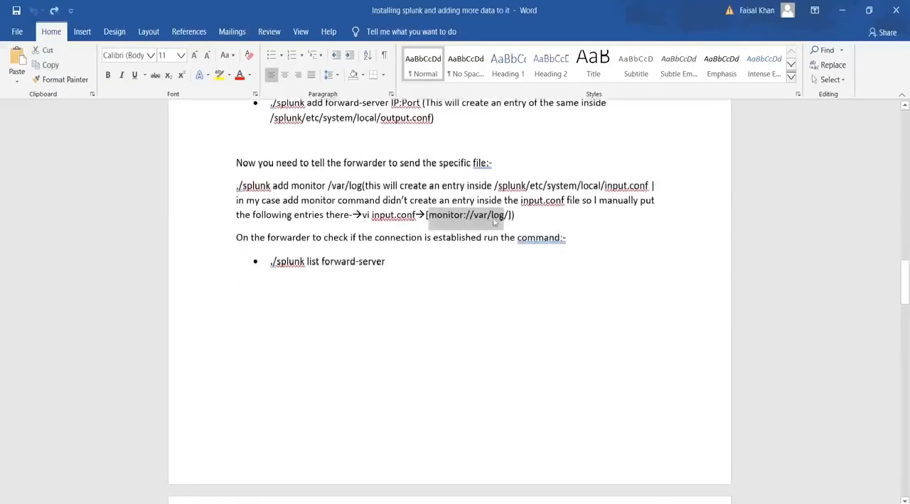
Select the complete [monitor://var/log/] entry in the guide, including both square brackets, for copying.
click(502, 216)
drag(504, 215, 427, 216)
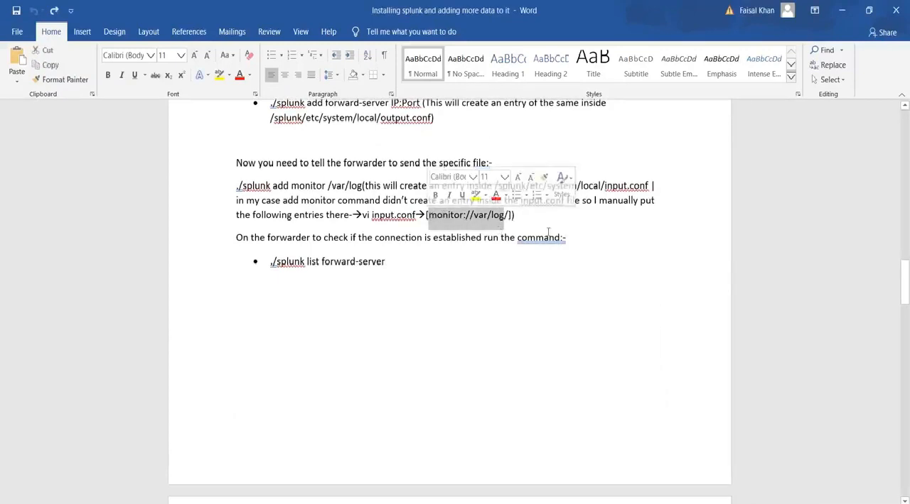
key(Left)
key(Left)
key(shift+Right)
key(shift+Right)
key(shift+Right)
key(shift+Right)
key(shift+Right)
key(shift+Right)
key(shift+Right)
key(shift+Right)
key(shift+Right)
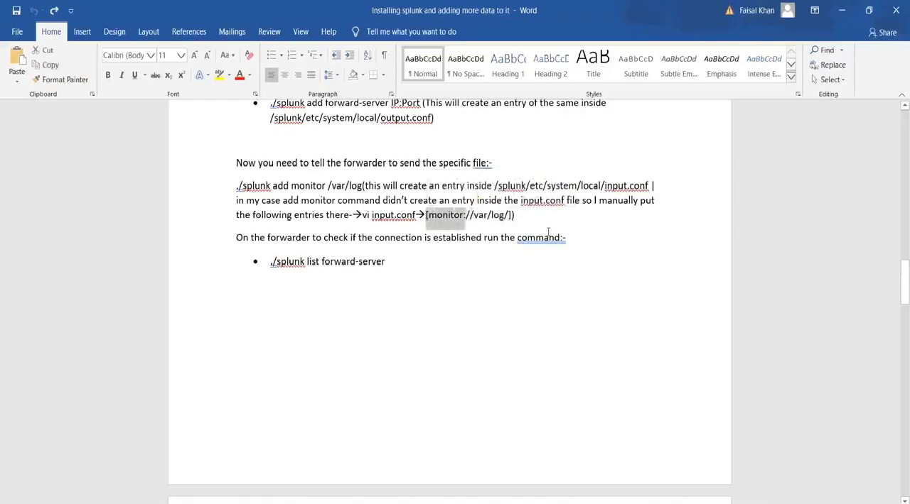
key(shift+Right)
key(shift+Right)
key(shift+Right)
key(shift+Right)
key(shift+Right)
key(shift+Right)
key(shift+Right)
key(shift+Right)
key(shift+Right)
key(shift+Right)
key(shift+Right)
key(super+c)
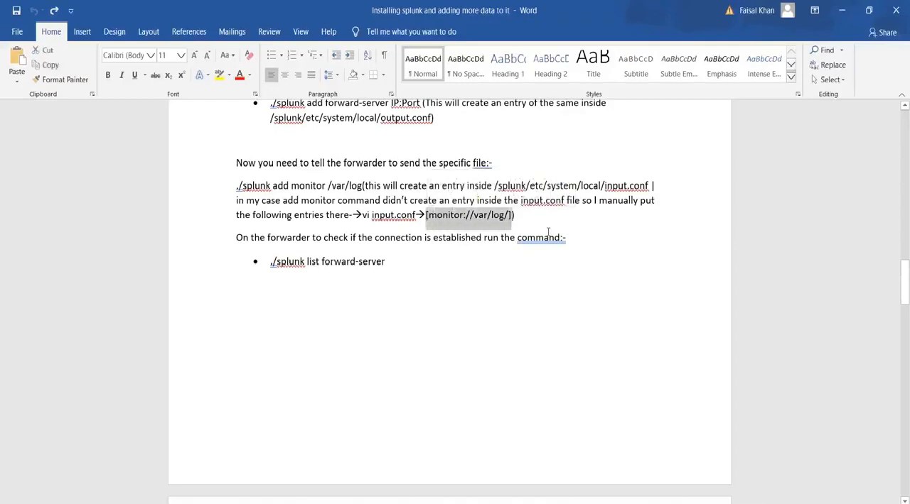
Paste the monitor entry into the empty inputs.conf on the forwarder, then save the file and quit vi with :wq.
key(alt+Tab)
key(alt+Tab)
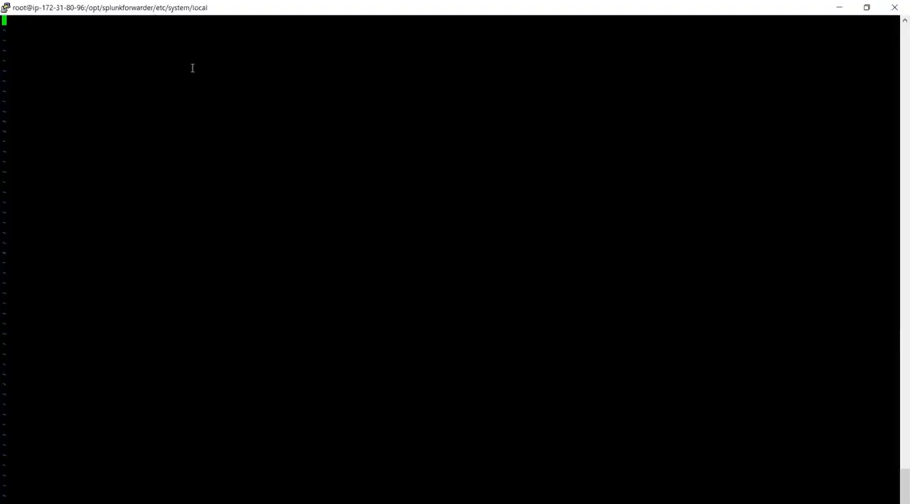
right_click(192, 67)
key(Escape)
text(:wq)
key(Return)
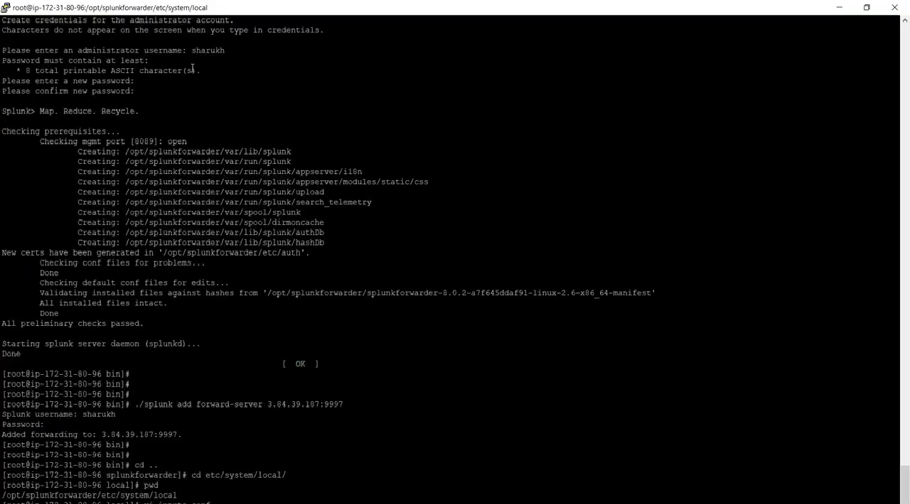
Switch to the Word guide and select the ./splunk list forward-server command used to check the forwarder connection.
key(alt+Tab)
key(Tab)
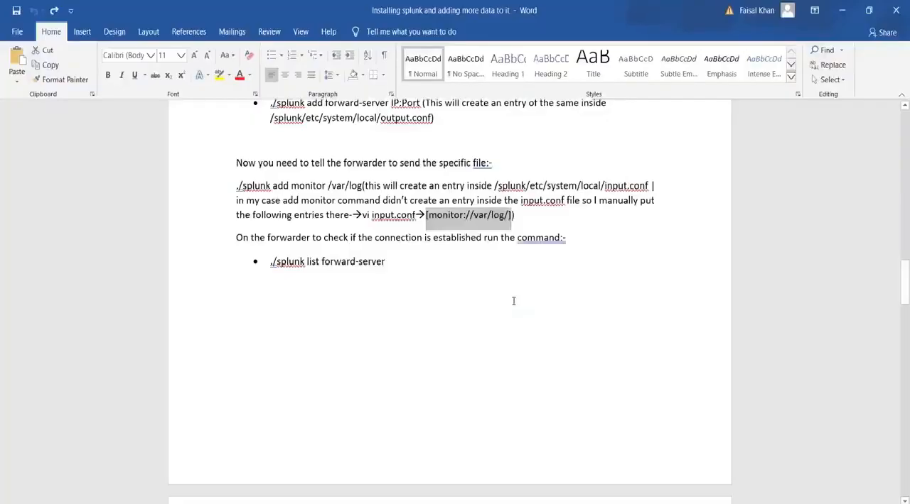
scroll(513, 301, up, 2)
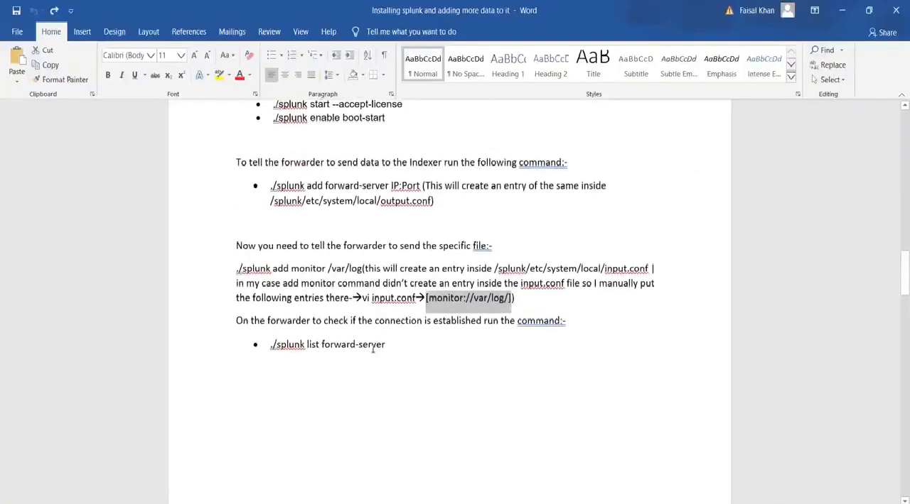
drag(387, 346, 270, 346)
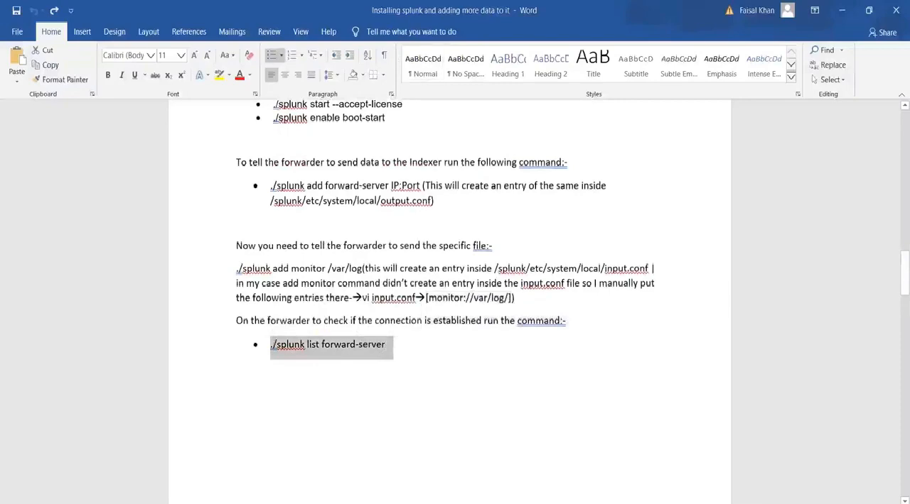
Return to the forwarder terminal, change to /opt/splunkforwarder/bin/ and try to run ./splunk forward-server.
key(alt+Tab)
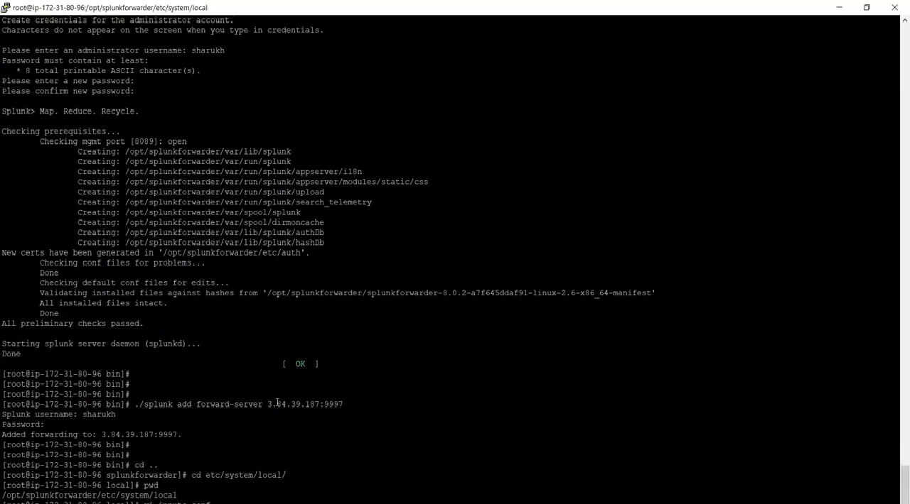
key(Return)
key(Return)
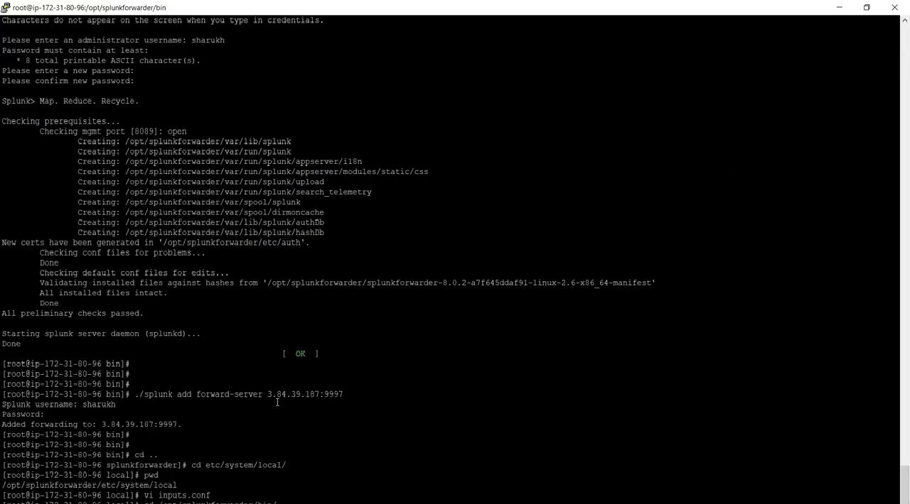
key(Return)
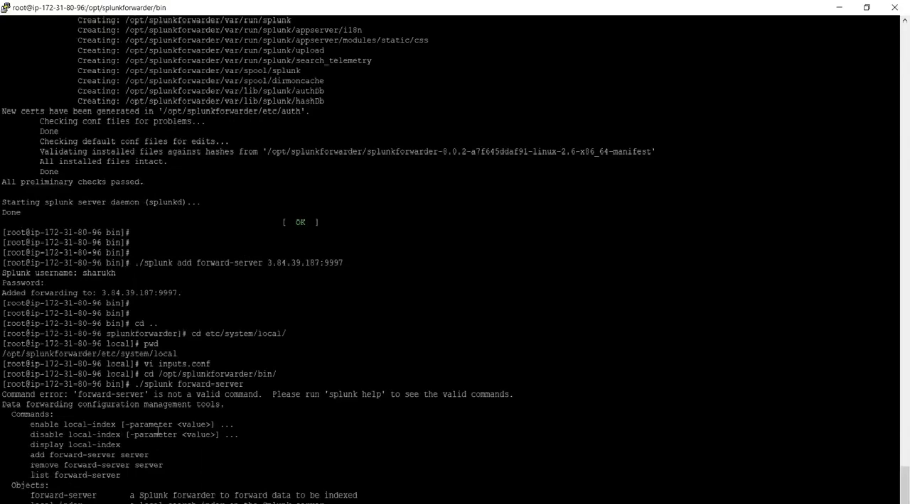
Recheck the command in the Word guide, run ./splunk list forward-server on the forwarder and restart it with ./splunk restart.
key(alt+Tab)
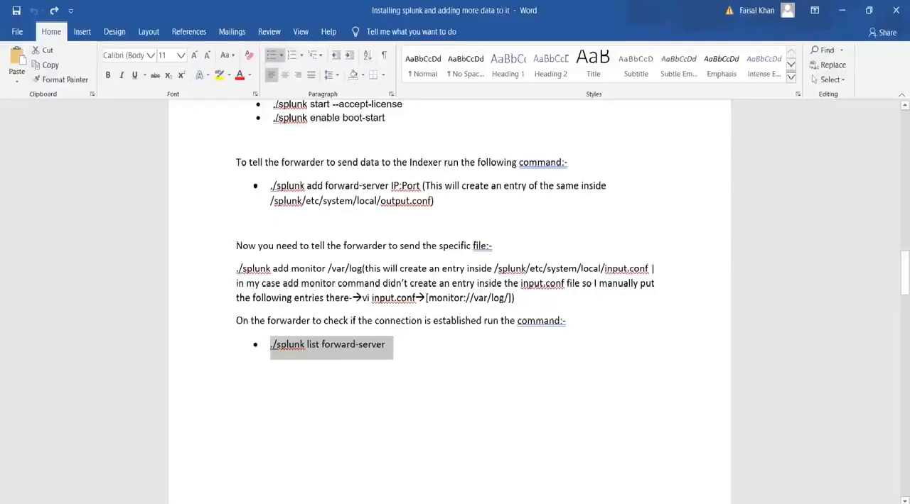
key(alt+Tab)
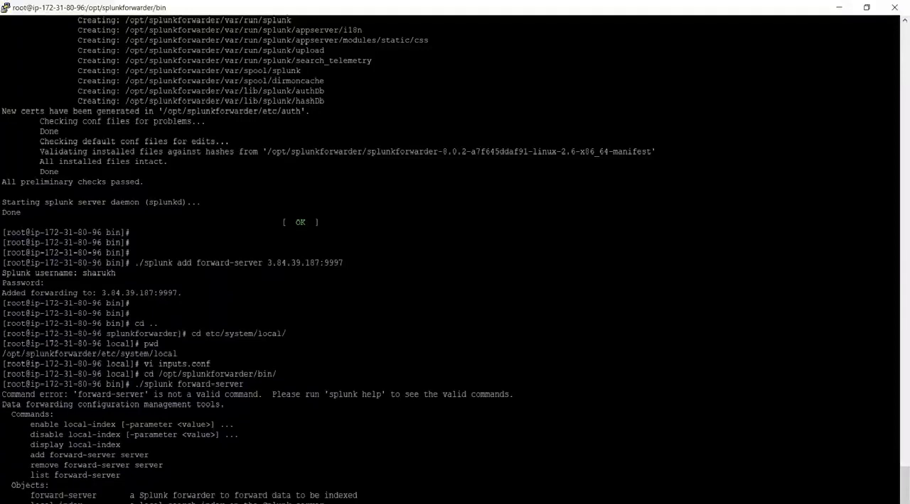
key(alt+Tab)
key(alt+Tab)
key(Return)
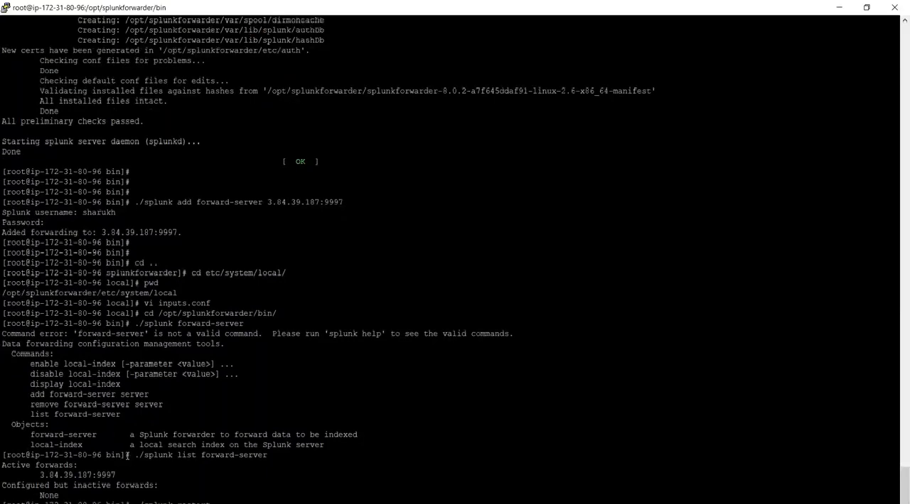
key(Return)
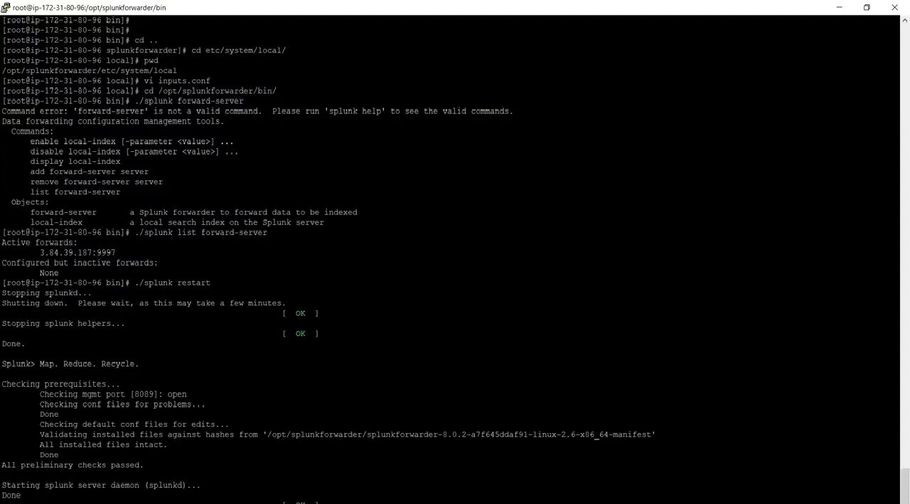
Switch to the Word guide and view its Forwarder Configuration Files diagram.
mouse_move(600, 503)
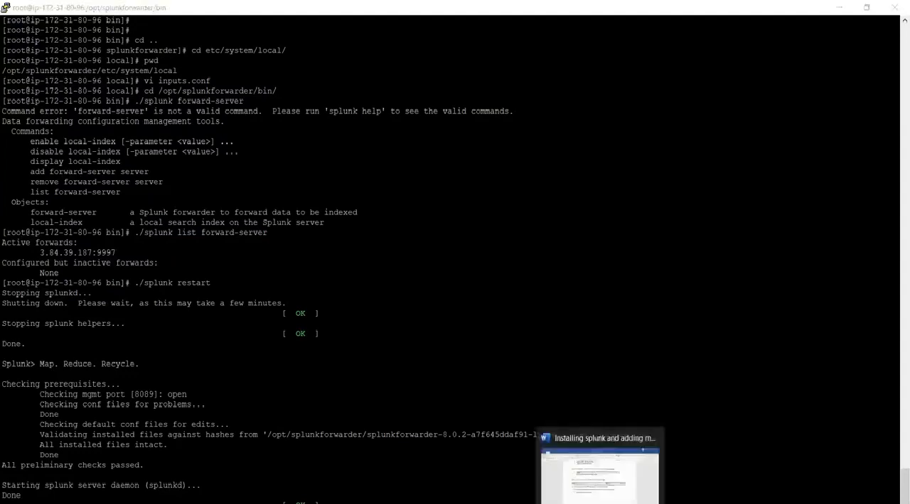
click(600, 478)
scroll(526, 392, down, 10)
scroll(378, 162, down, 15)
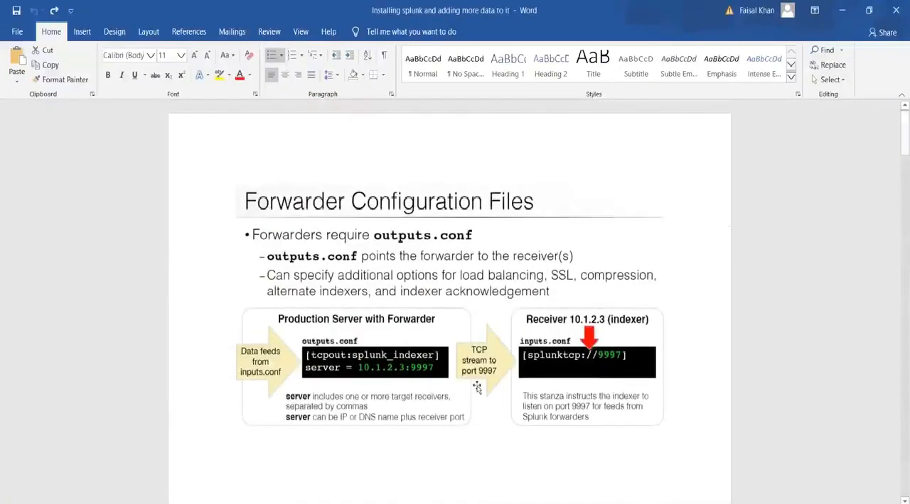
Switch to Splunk Web in the browser, close the Data Summary and reload the Search page.
click(426, 503)
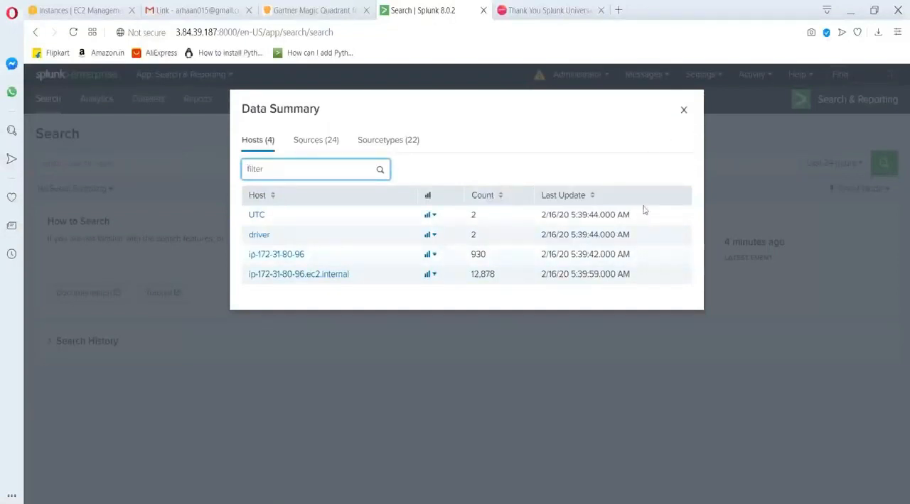
click(684, 110)
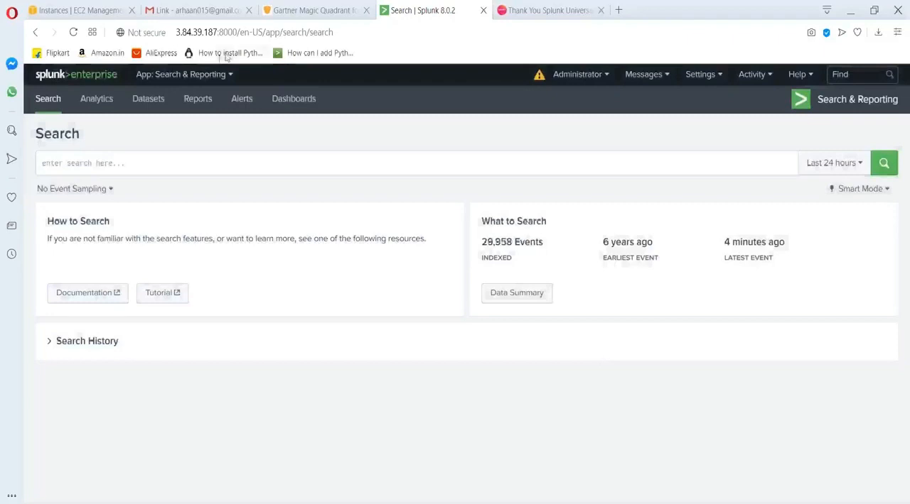
click(295, 33)
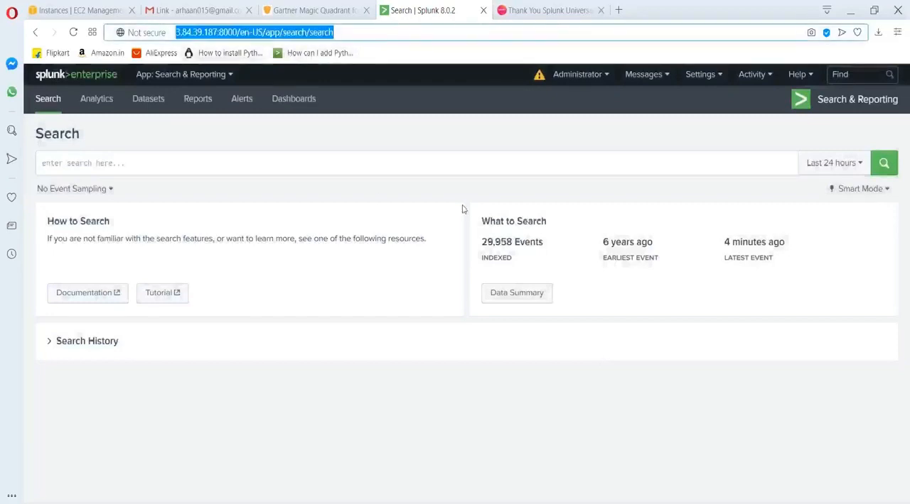
key(Return)
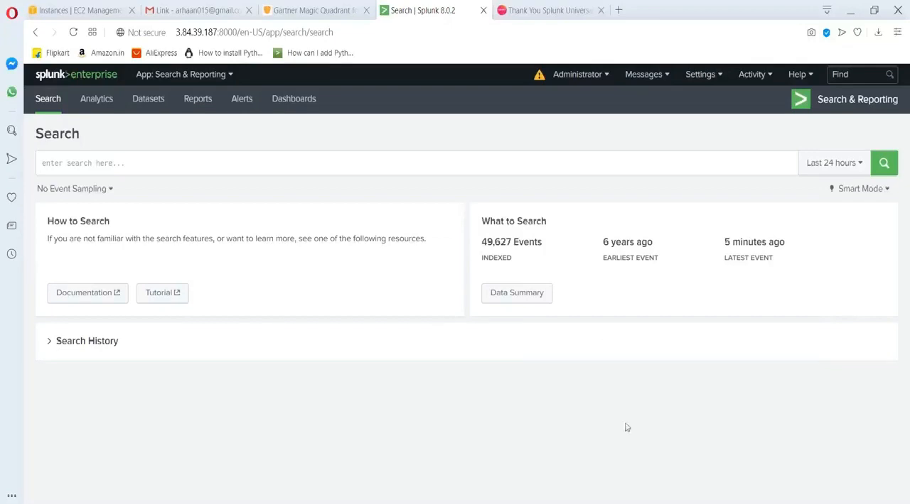
Switch to the forwarder terminal and install vim with yum install vim, answering y to the confirmation.
key(alt+Tab)
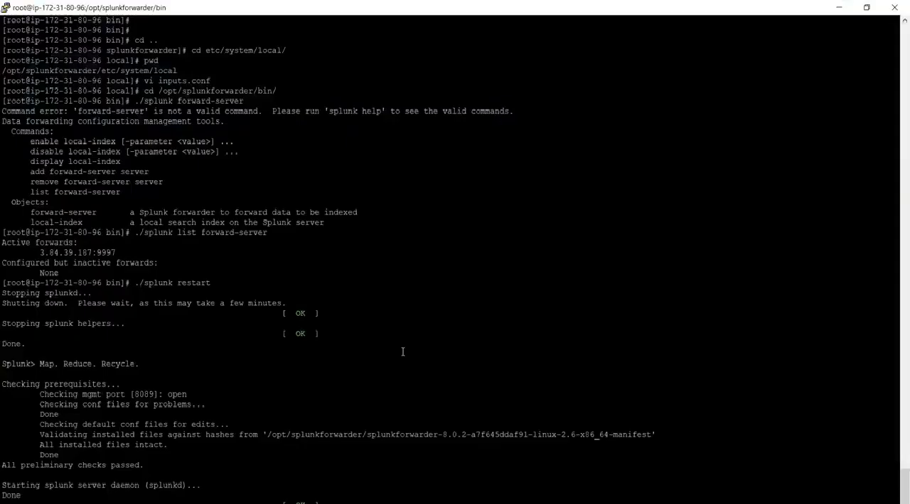
key(Return)
key(Return)
key(Return)
key(Return)
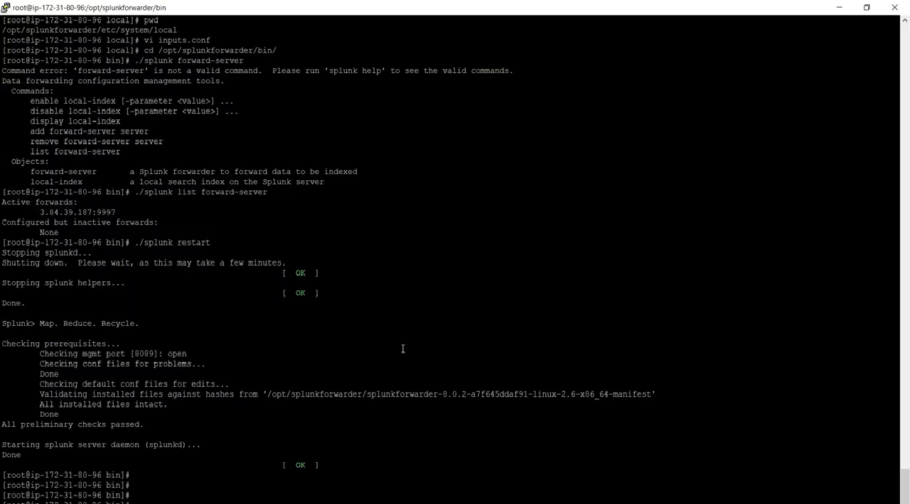
key(Return)
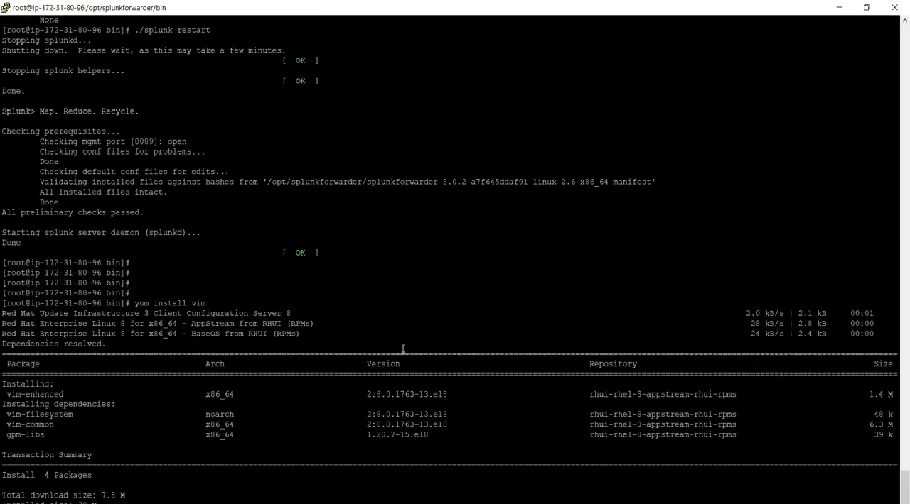
text(y)
key(Return)
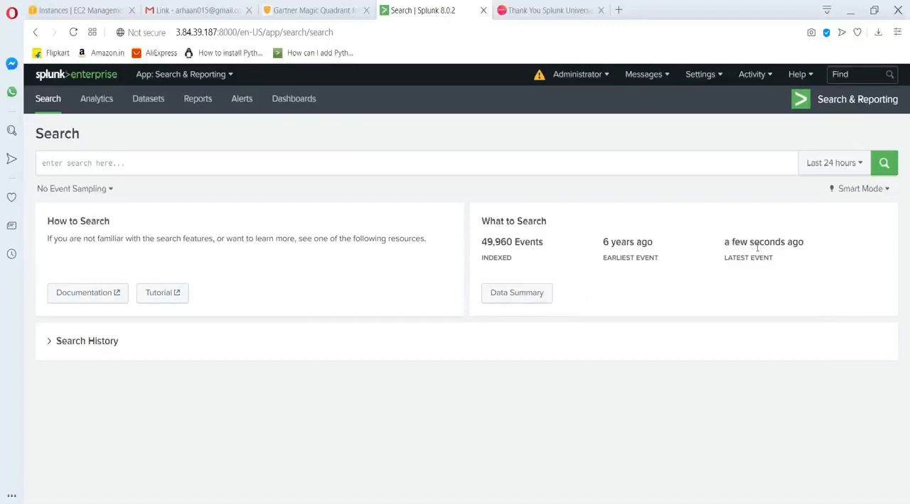
Open the Data Summary in Splunk Web and run pwd in the forwarder terminal to compare the host name.
click(538, 295)
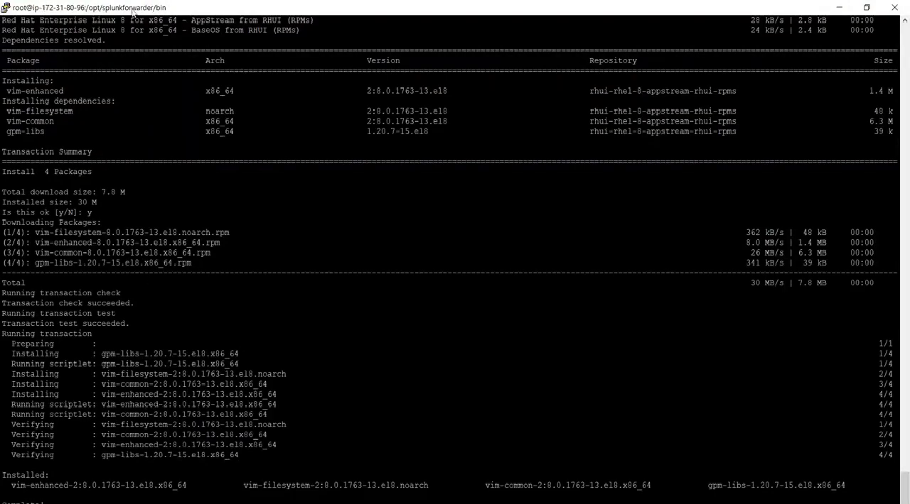
text(pwd)
key(Return)
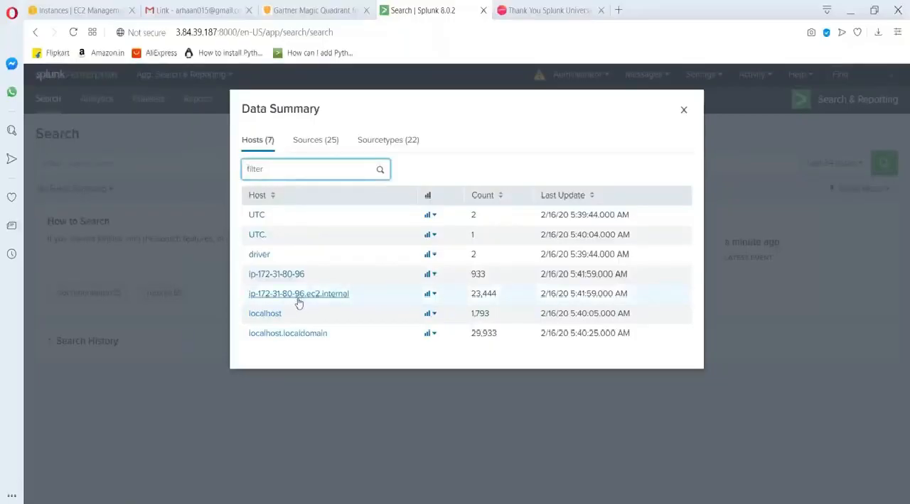
Search the events of host ip-172-31-80-96.ec2.internal in Splunk Web, limited to the last 15 minutes.
click(298, 295)
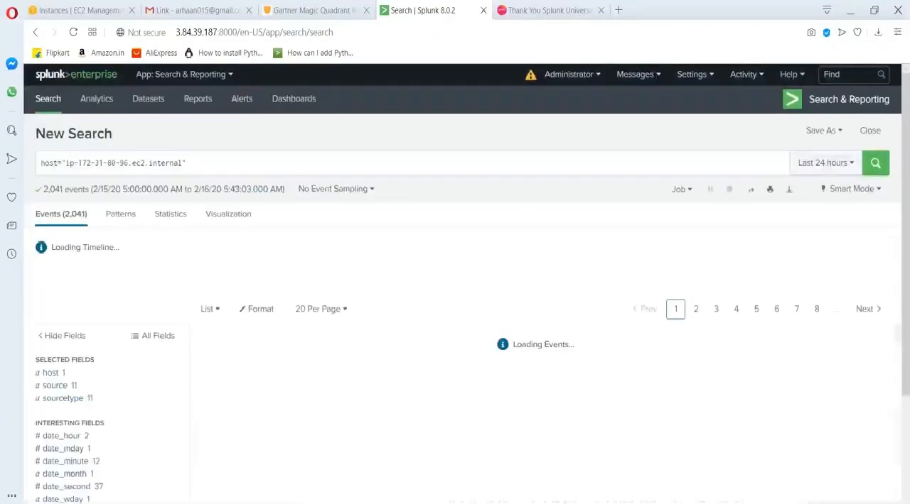
click(833, 165)
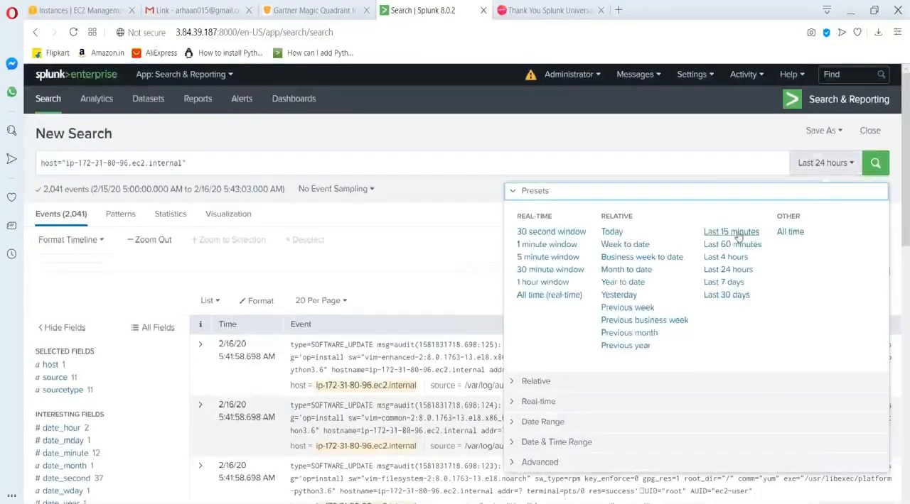
click(731, 233)
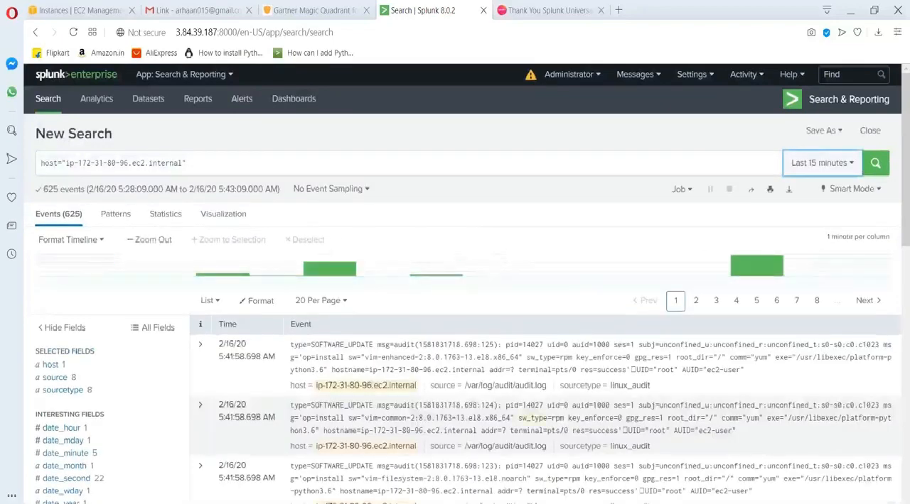
Examine the host's recent events, including their /var/log sources and the vim installation entries.
scroll(520, 273, down, 2)
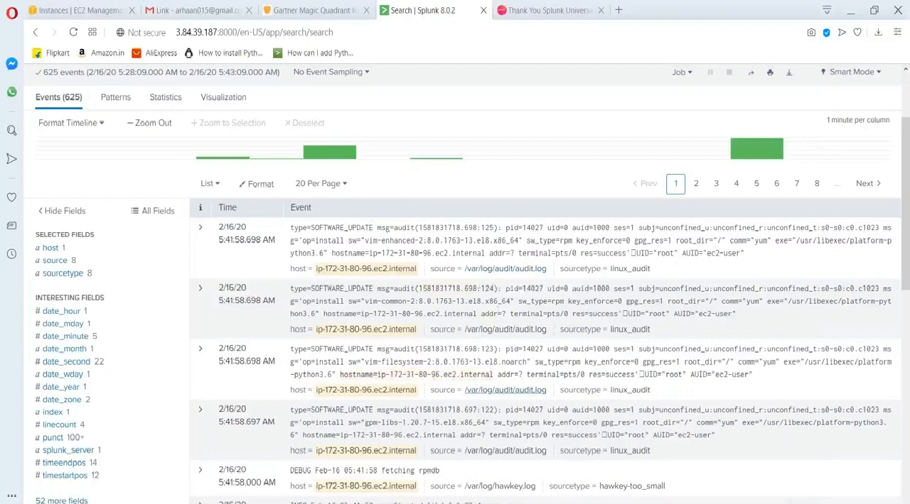
scroll(505, 390, down, 5)
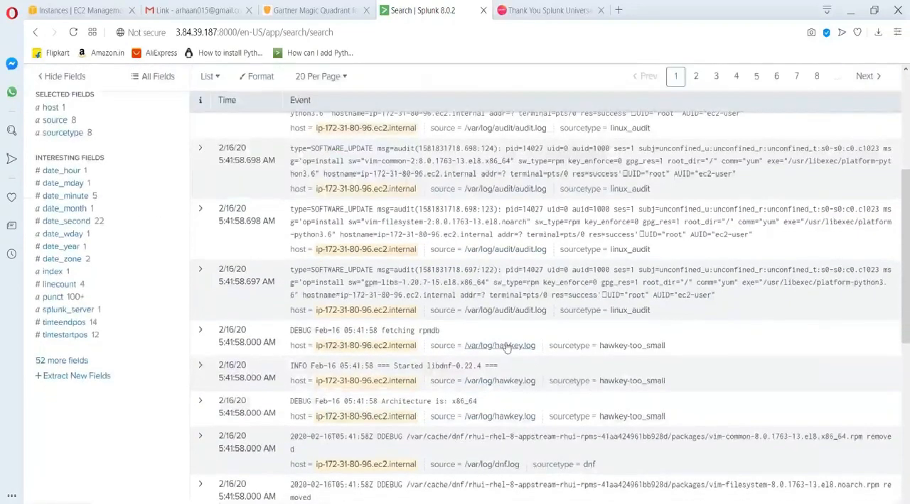
scroll(462, 285, up, 8)
scroll(462, 284, down, 1)
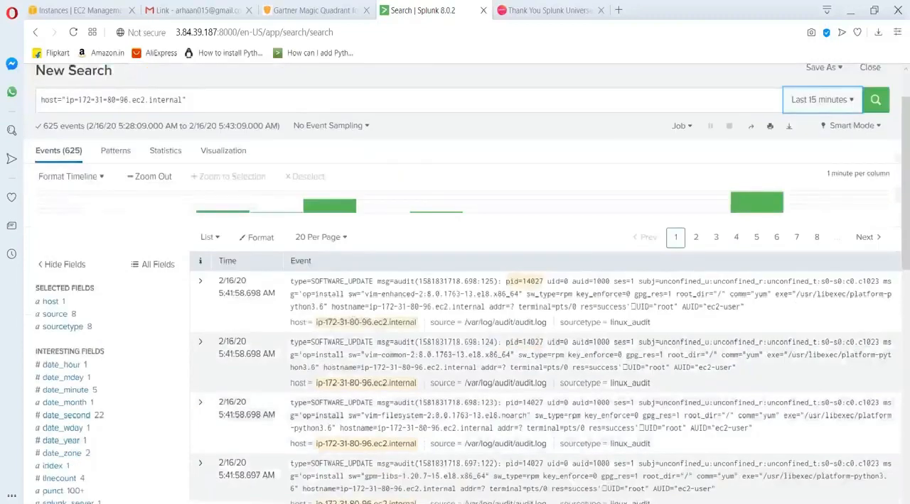
scroll(462, 284, down, 7)
scroll(461, 284, up, 8)
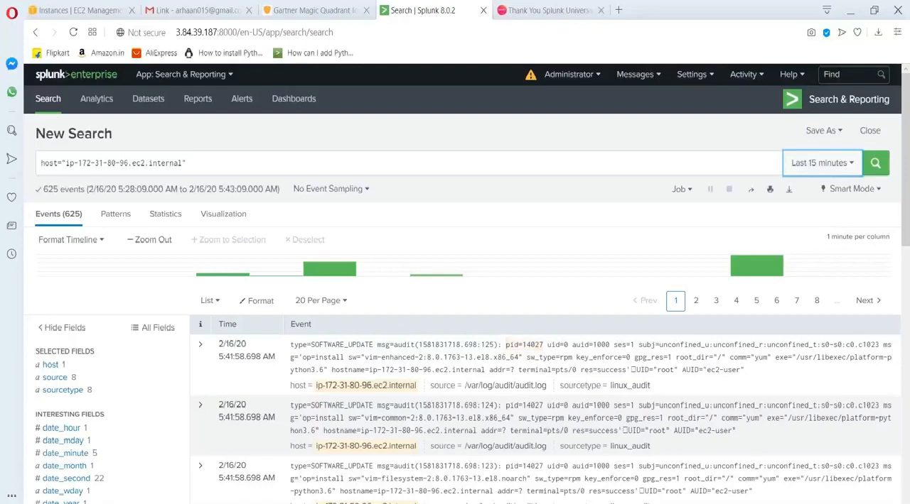
Switch to the Notepad notes and insert several blank lines below the indexer address for a new note.
mouse_move(571, 503)
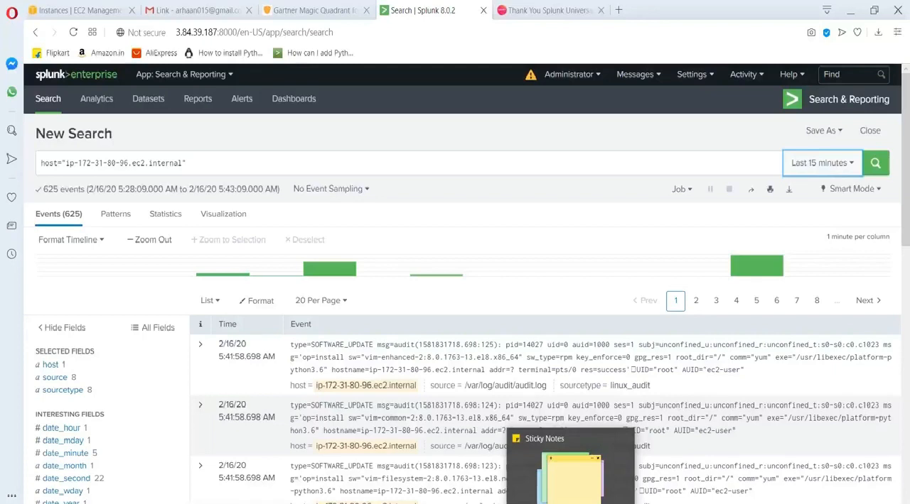
mouse_move(541, 503)
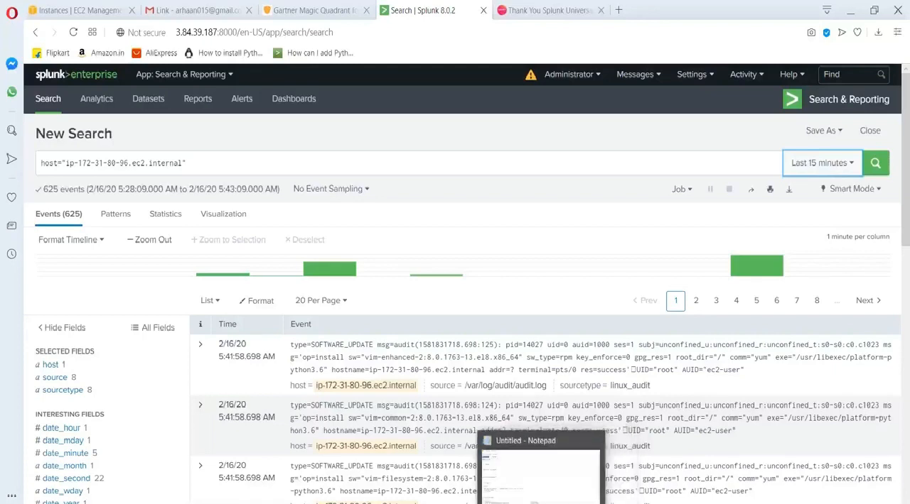
click(540, 473)
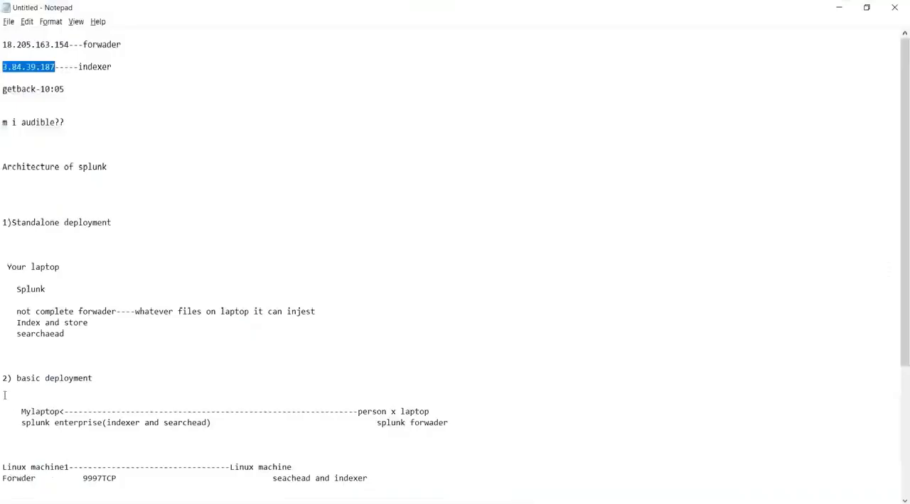
click(120, 70)
key(Return)
key(Return)
key(Return)
key(Return)
key(Return)
key(Return)
key(Return)
key(Return)
key(Return)
key(Return)
key(Return)
key(Return)
key(Return)
key(Return)
key(Return)
key(Return)
key(Return)
key(Up)
key(Up)
key(Up)
key(Up)
key(Up)
key(Up)
key(Up)
key(Up)
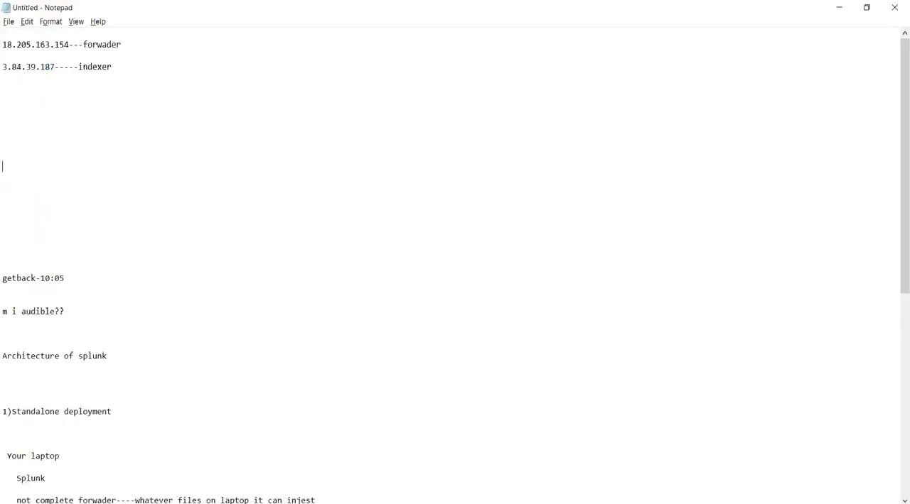
Write "10,000 linux machine" followed by a long dashed line in the blank area of the notes.
text(10,000 linux machine--------------------------)
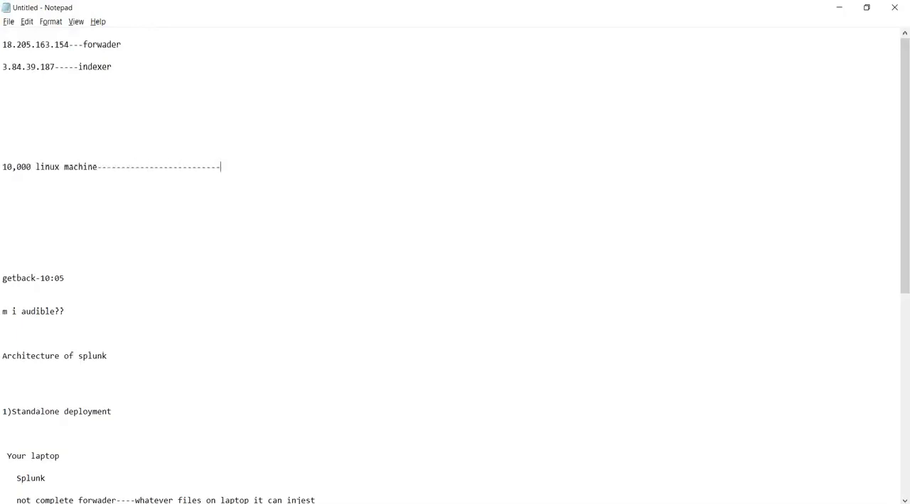
text(-)
Shorten the dashed line slightly and append "syslog method" followed by a dashed arrow.
key(BackSpace)
key(BackSpace)
key(BackSpace)
key(BackSpace)
text(syslog method------------->)
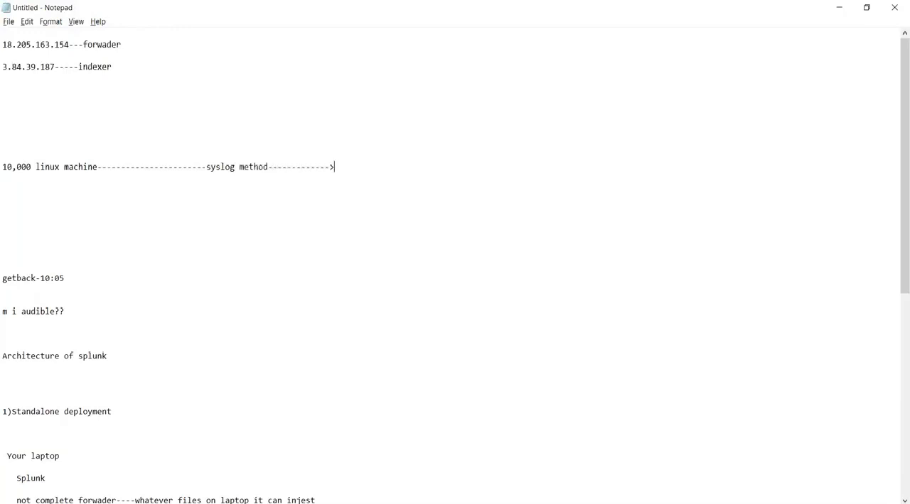
text(Syslog server(forwad)
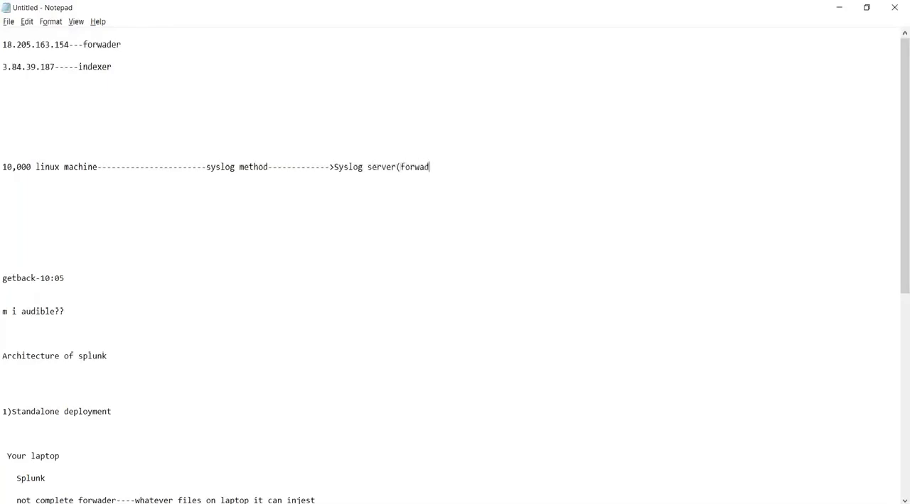
text(er))
Append "Syslog server(forwader)" after the arrow on the 10,000 linux machine line.
shift+click(12, 167)
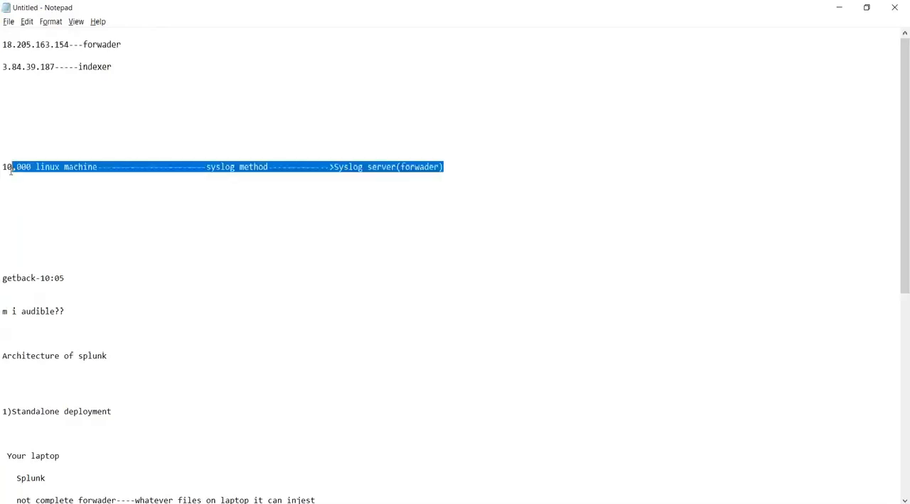
Insert "514 TCP/UDP" directly after "syslog method" in the flow line.
click(278, 166)
text(514)
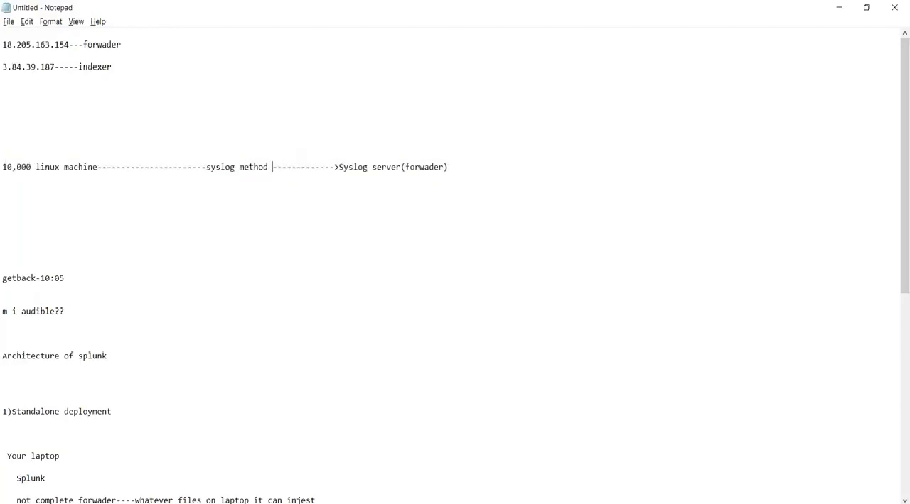
text( TCP.)
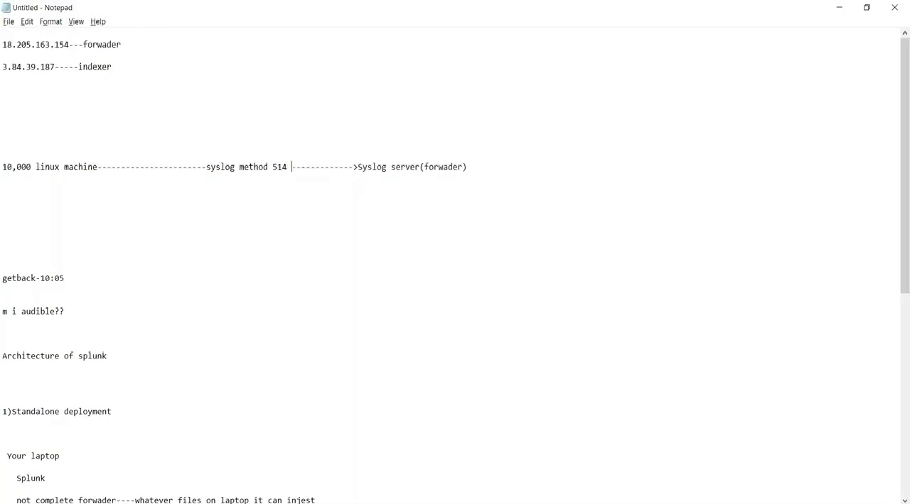
key(BackSpace)
text(/UDP)
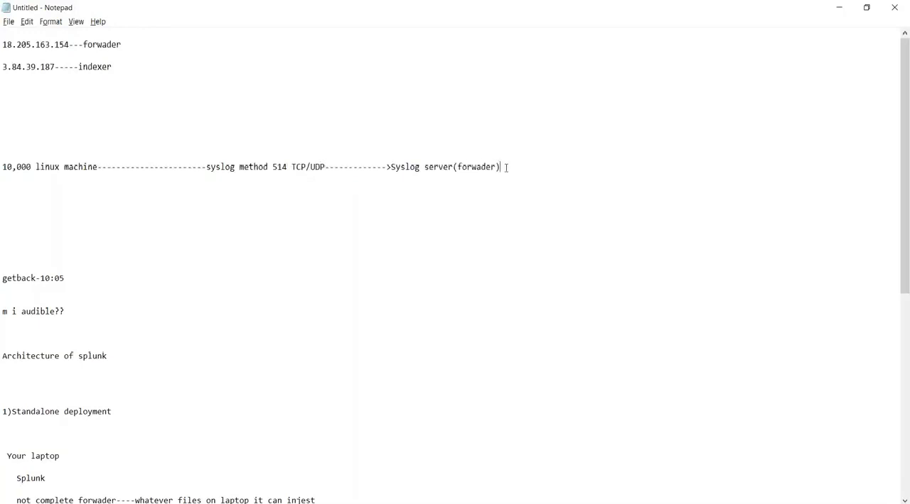
Add "(linux machine" after "Syslog server(forwader)" and start a new line beneath it.
key(Return)
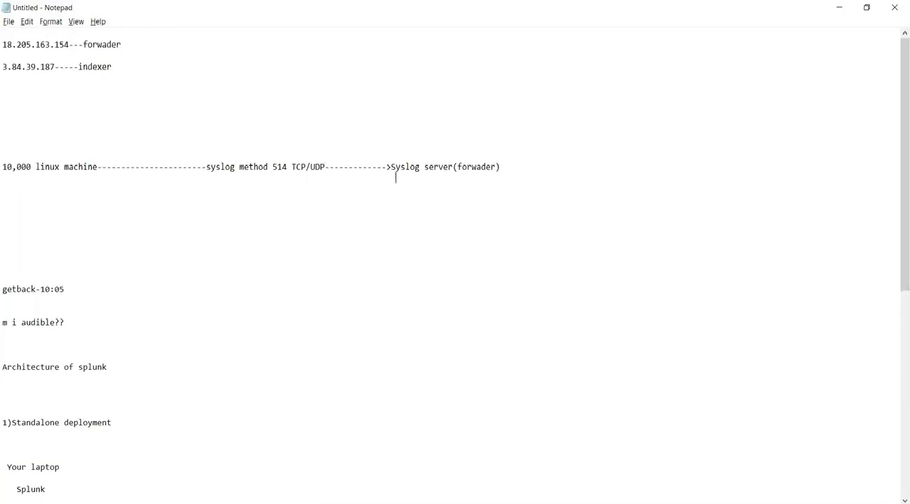
click(508, 167)
text((linux machine)
key(Return)
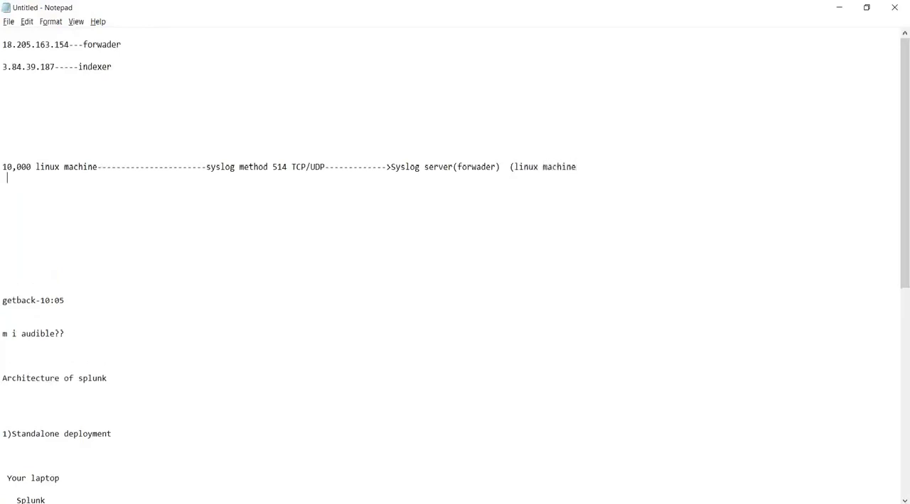
Write "windows server (Kiwi syslog)" beneath the Syslog server entry.
text(windows server (Kiwi s)
key(BackSpace)
text(sys)
key(BackSpace)
key(BackSpace)
key(BackSpace)
text(syslog))
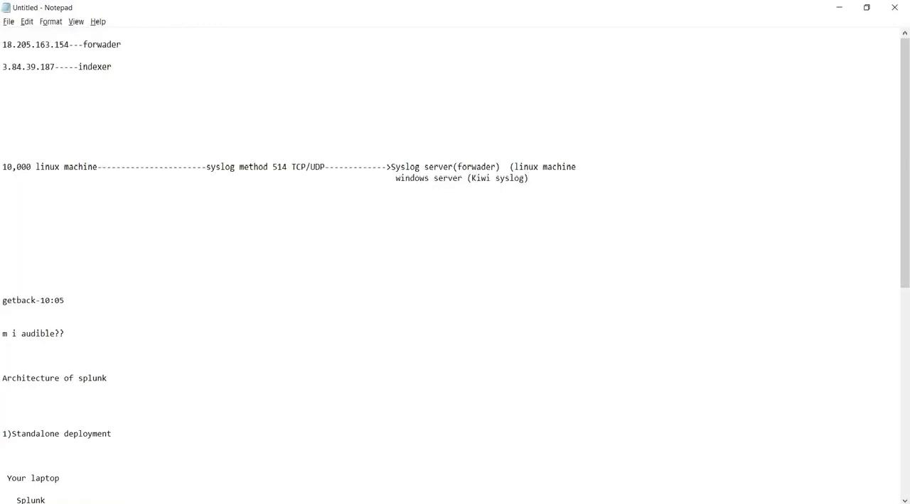
Append "(splunk forwder)" after the Kiwi syslog note and add blank lines below it.
text((splun)
text(k )
text(for)
text(fer))
key(BackSpace)
key(BackSpace)
key(BackSpace)
key(BackSpace)
text(der))
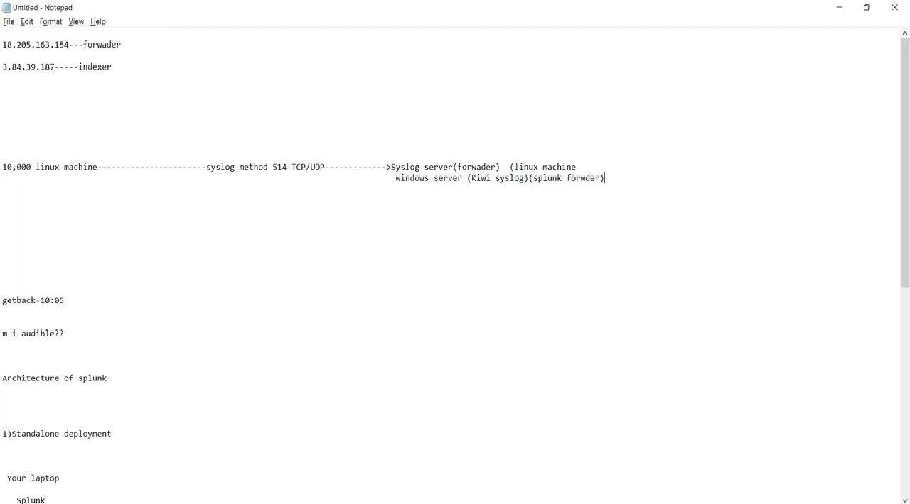
key(Return)
key(Return)
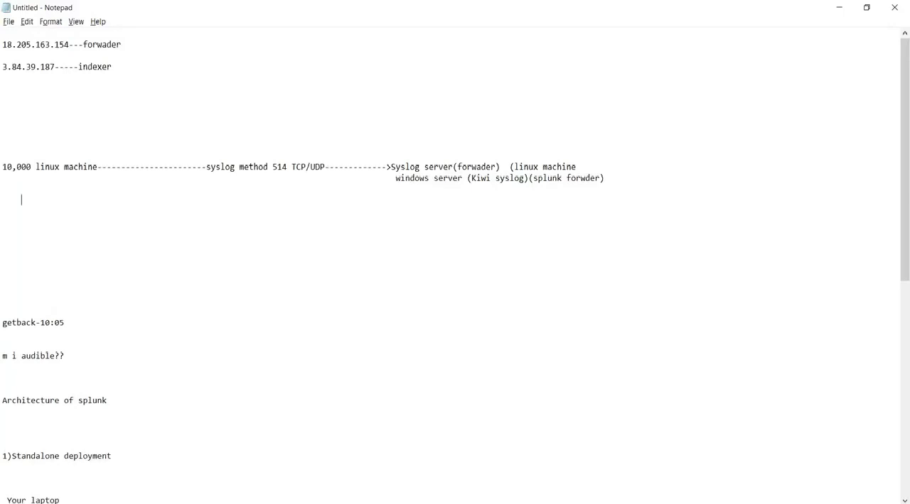
Write "index" beneath the middle Linux machine in the distributed deployment diagram.
scroll(253, 474, down, 12)
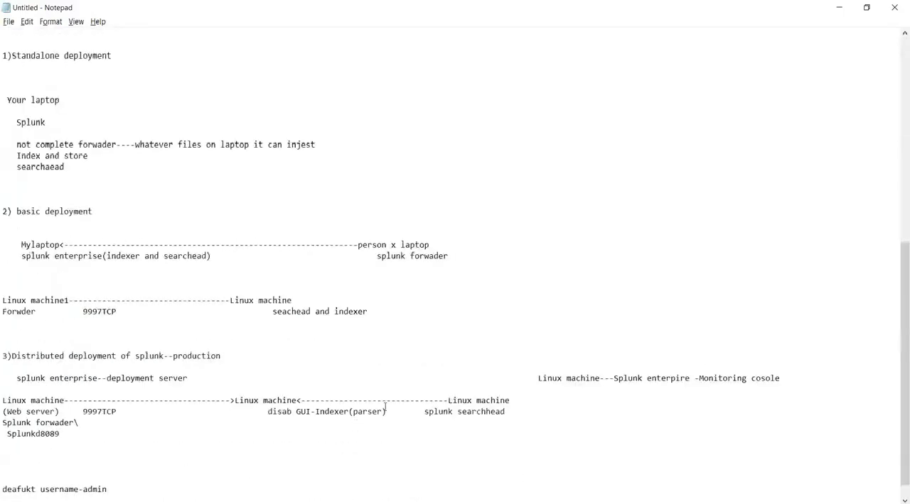
key(Tab)
text(index)
Write "windows f" as a new forwarder entry below the Splunkd8089 line.
click(44, 453)
text(forwder)
key(BackSpace)
key(BackSpace)
key(BackSpace)
key(BackSpace)
key(BackSpace)
key(BackSpace)
key(BackSpace)
text(windows f)
Add a "cisco asa f" entry two lines below the windows forwarder entry.
key(Return)
key(Return)
text(ci)
key(BackSpace)
key(BackSpace)
text(s)
key(BackSpace)
text(cisco asa f)
Extend the "windows f" entry with a long dashed line ending in "index-(Windows index)".
click(71, 462)
text(------------------------------------)
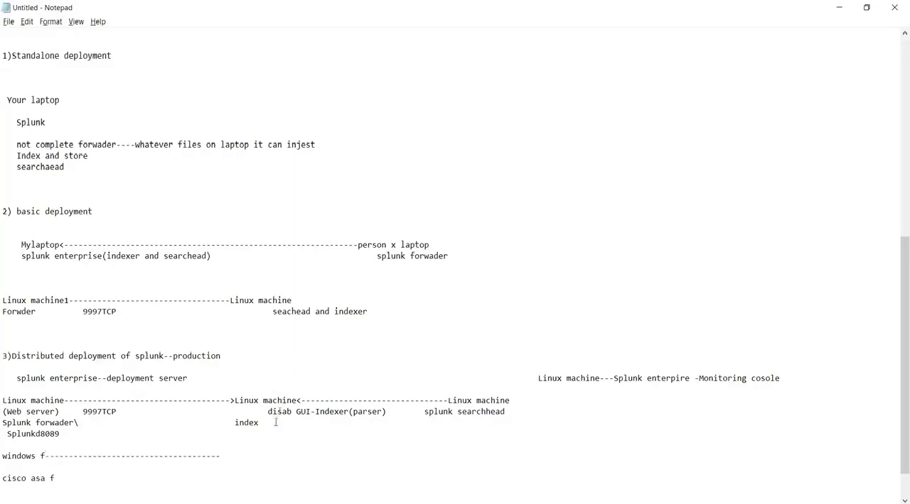
text(---index-Windows index))
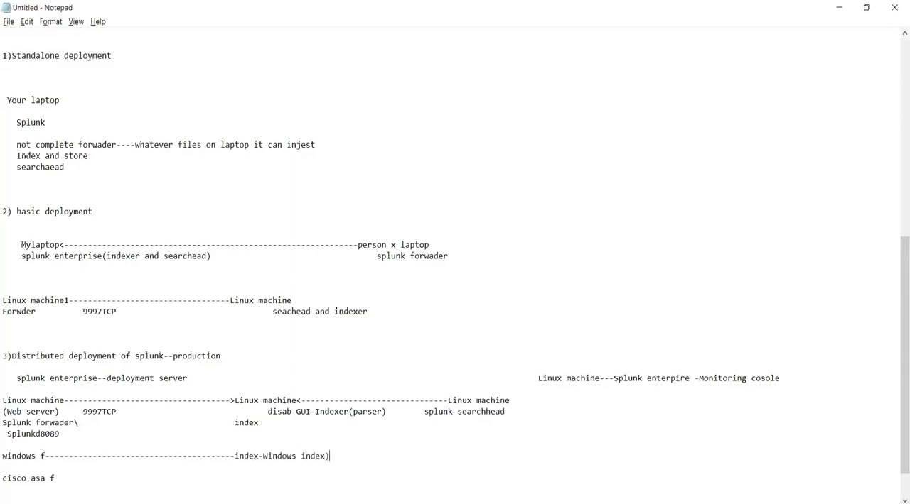
click(264, 456)
text(()
Extend the "cisco asa f" entry with a long dashed line to "index-" and label it as the Firewall index.
click(81, 482)
text(--------------------------------------index-)
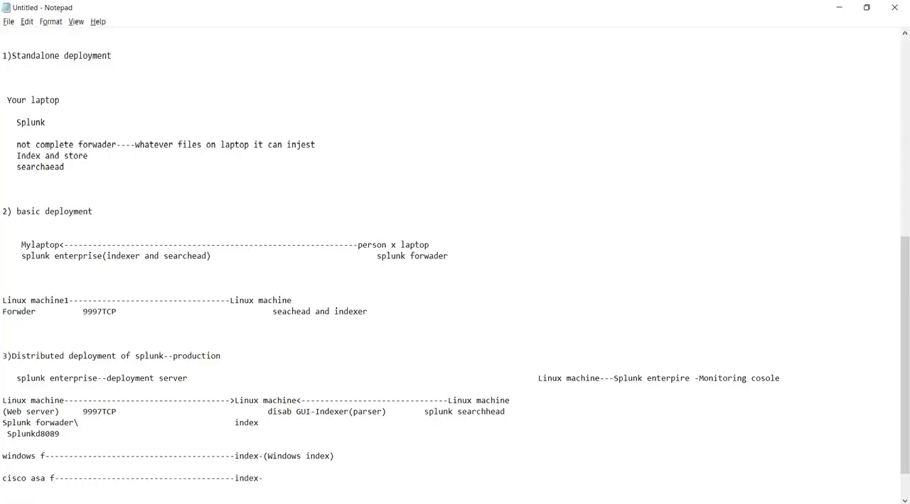
text(Firewall))
click(260, 478)
Switch to Splunk Web in the browser and open the list of indexes.
key(alt+Tab)
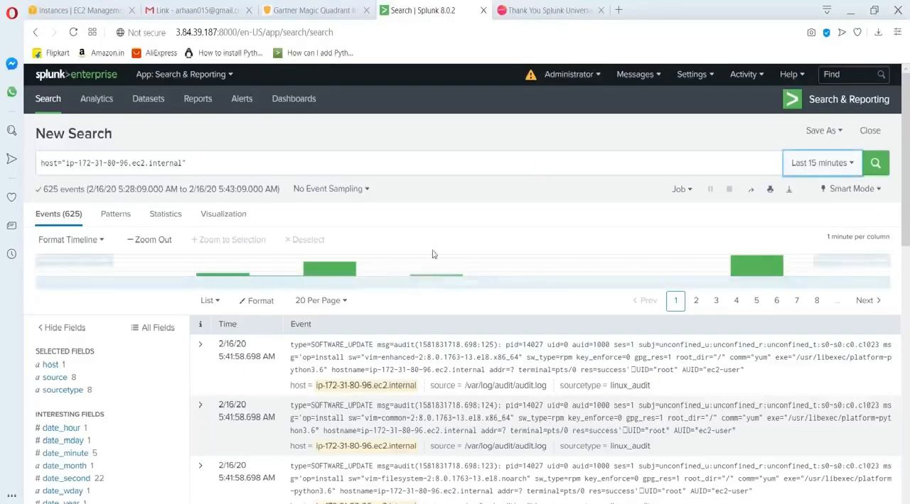
click(691, 77)
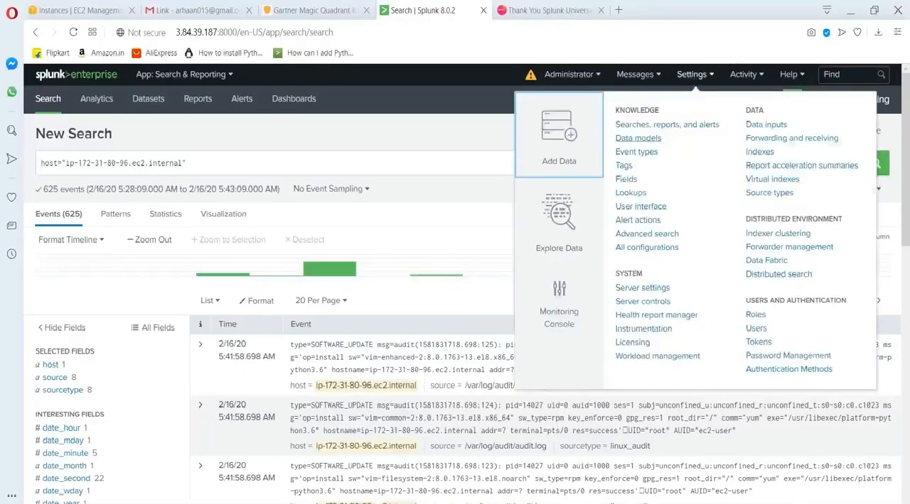
click(759, 151)
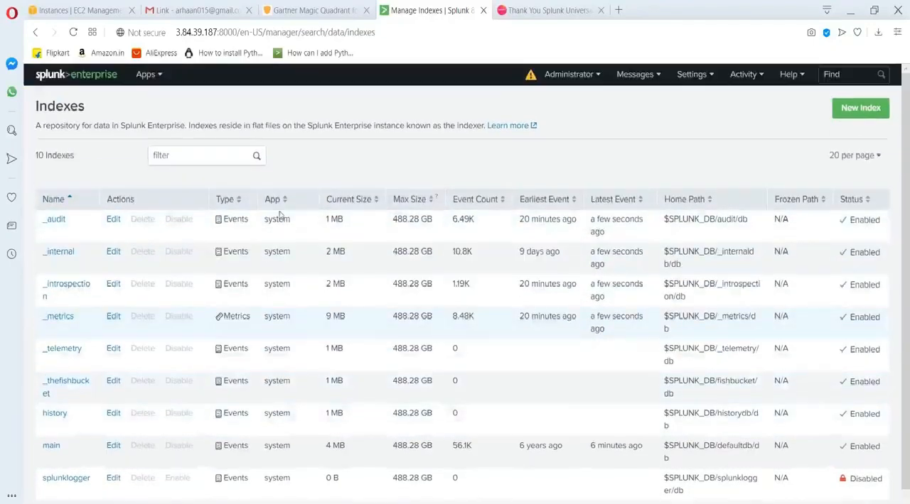
Create an events index named "firewall" with the default settings and check the index list.
click(858, 113)
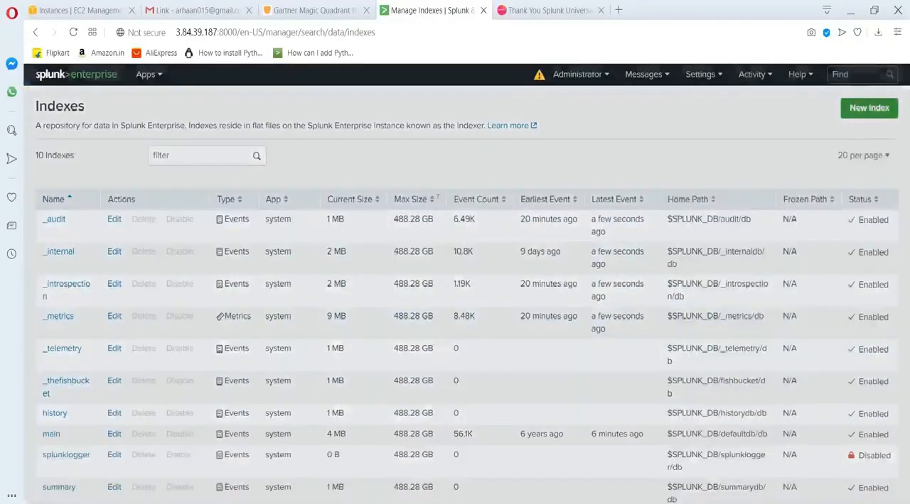
text(firewall)
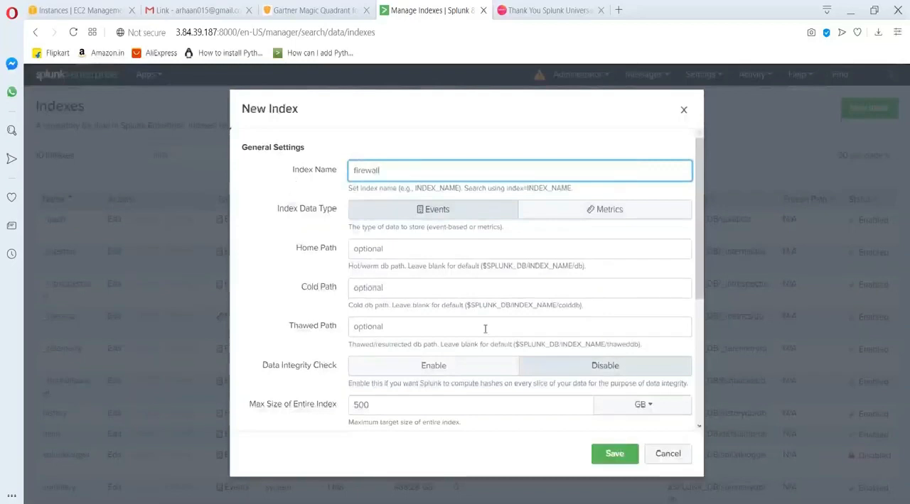
click(613, 453)
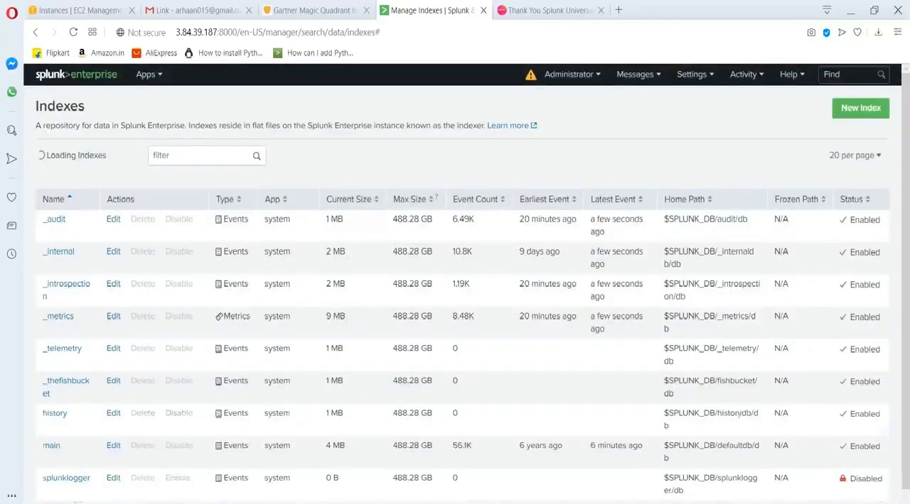
scroll(94, 394, down, 1)
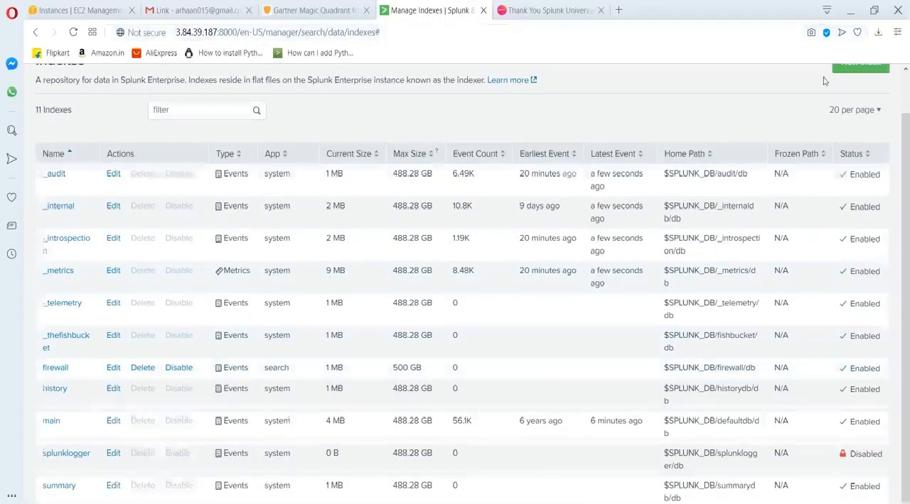
Start another new index and try to save it with the name "linux logs".
scroll(824, 81, up, 1)
scroll(825, 81, up, 1)
click(858, 107)
text(linix)
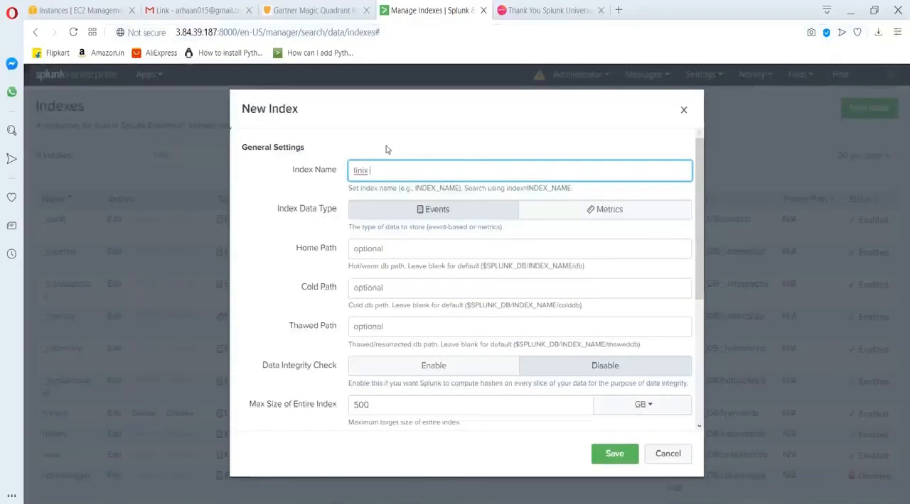
key(BackSpace)
key(BackSpace)
text(ux logs)
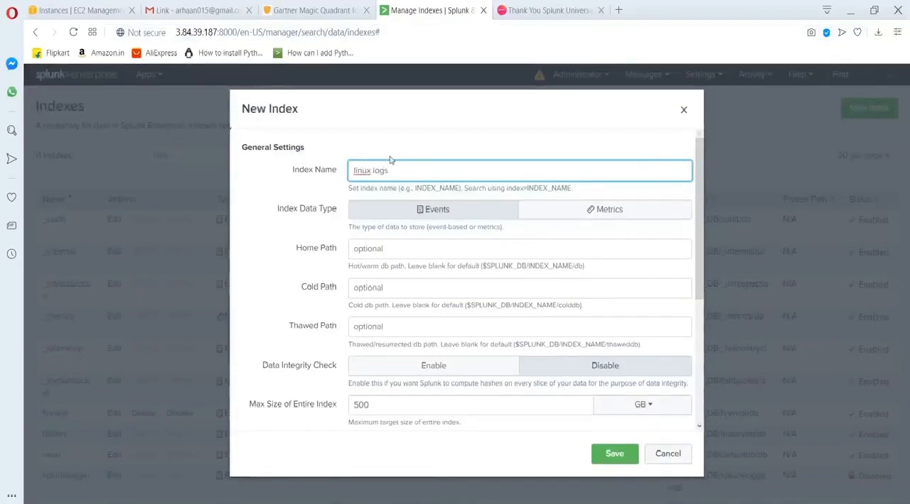
click(609, 459)
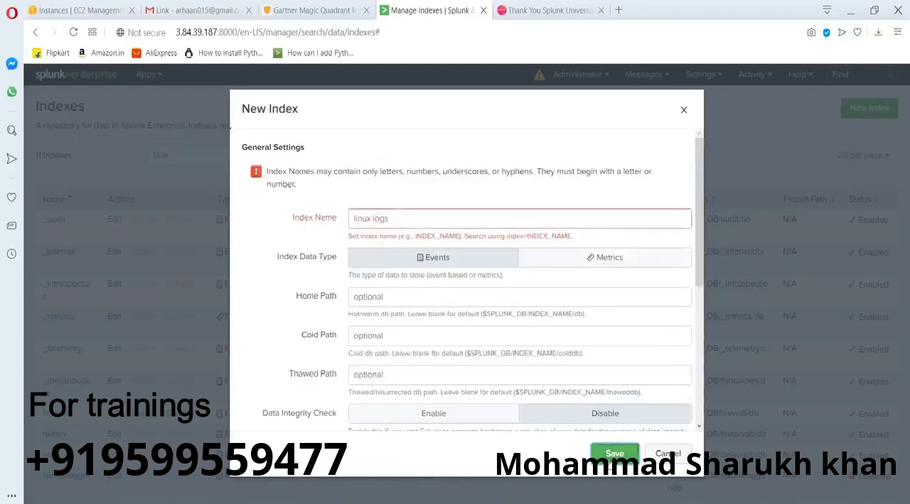
Correct the index name to "linux_logs" and save the new index.
click(375, 219)
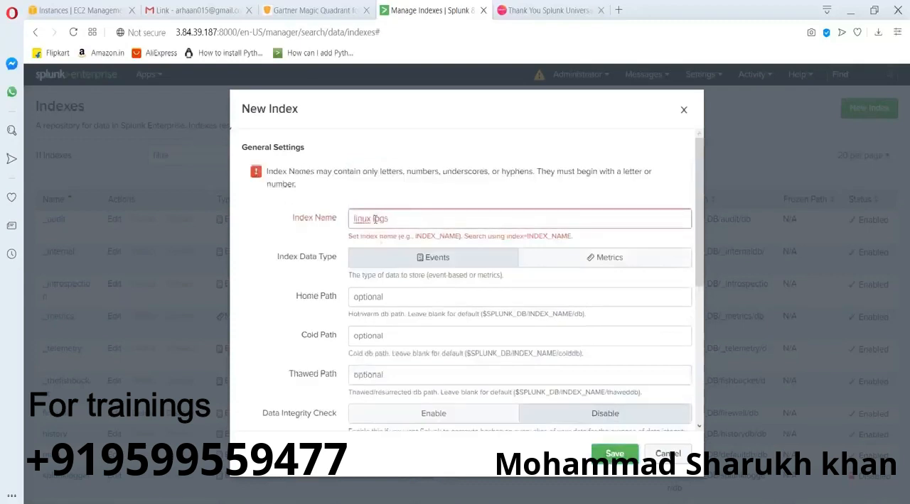
key(BackSpace)
text(_)
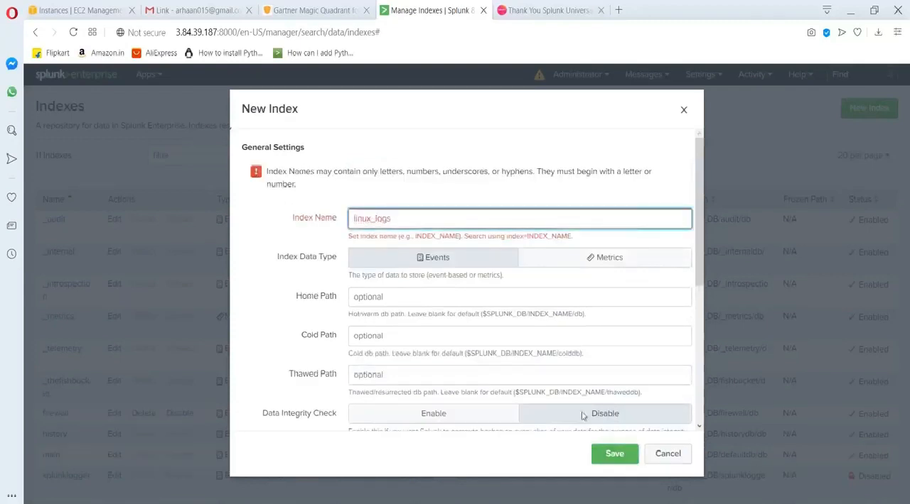
click(613, 459)
click(612, 460)
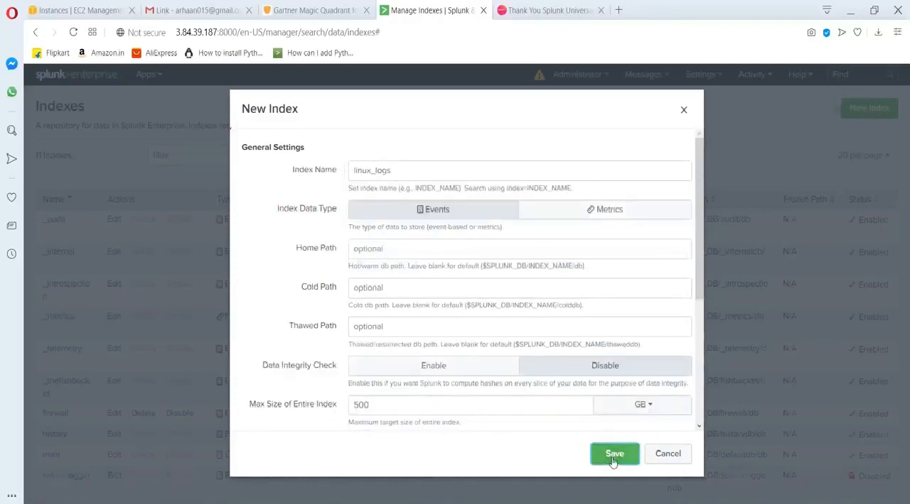
View the settings of the main index and close them without making changes.
scroll(602, 442, down, 1)
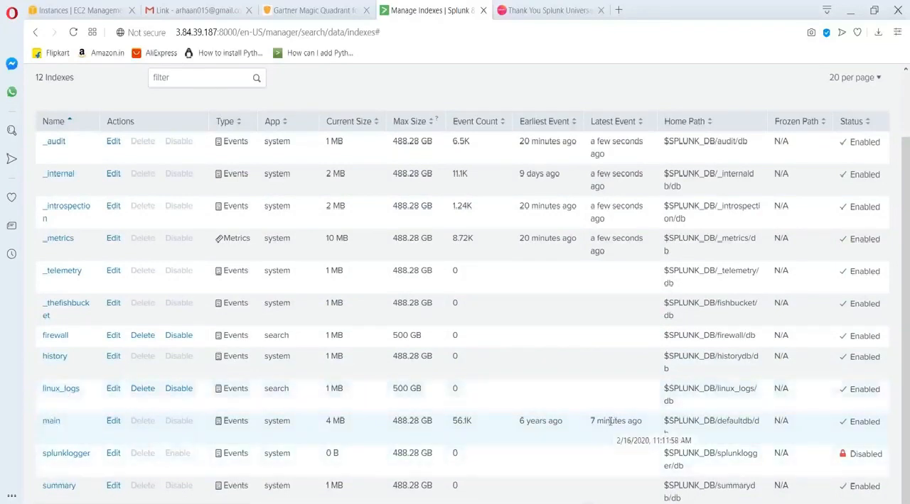
click(52, 423)
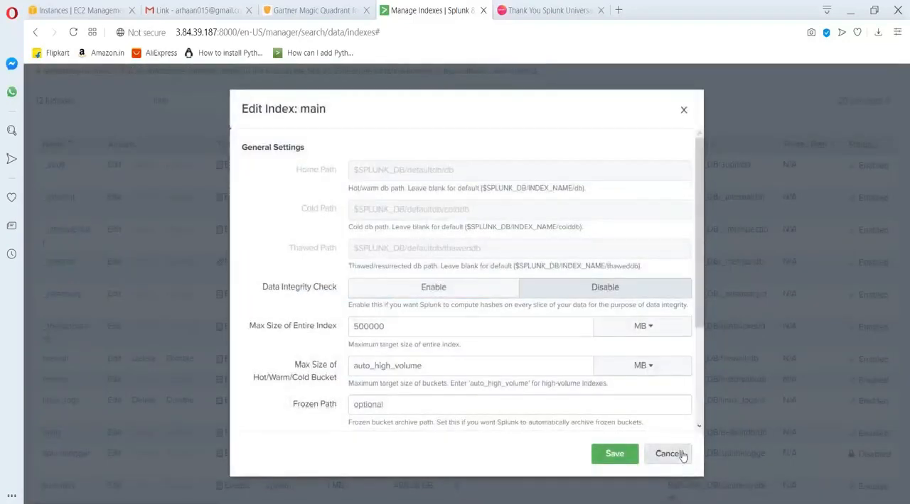
click(668, 454)
Open the Search & Reporting app's data summary and show the events of host ip-172-31-80-96.ec2.internal.
click(146, 74)
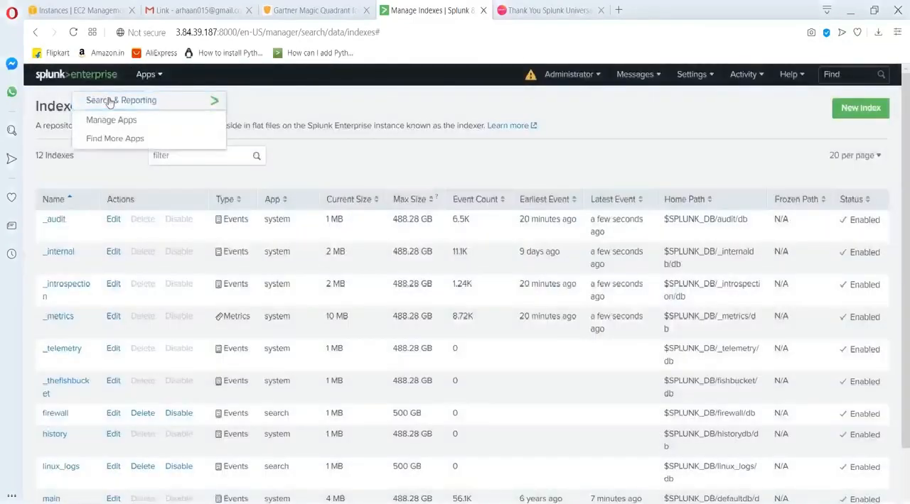
click(110, 101)
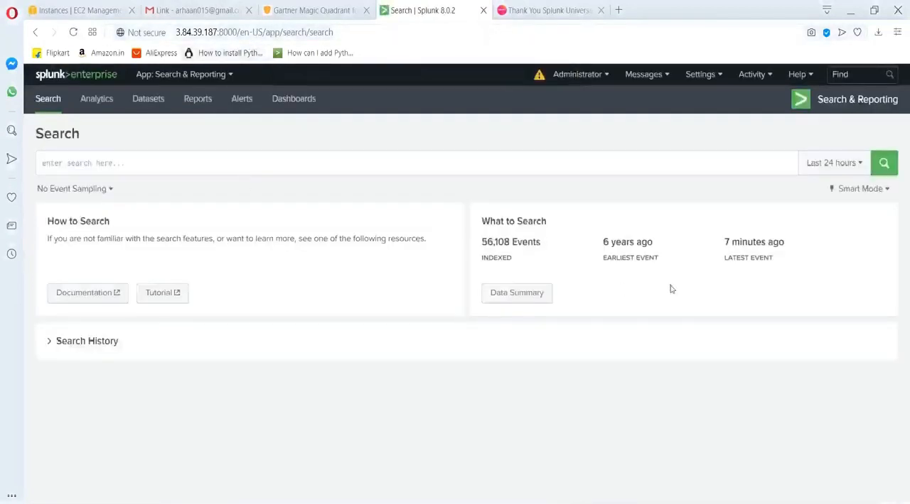
click(508, 293)
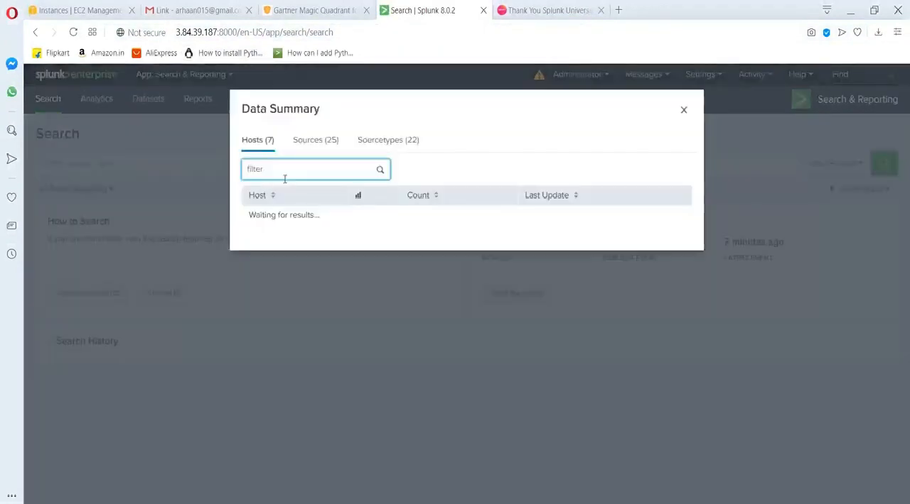
click(288, 294)
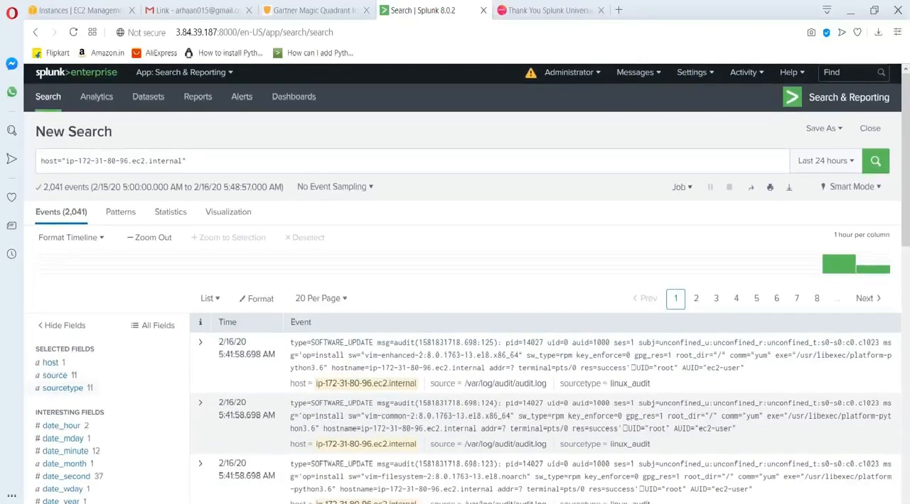
Inspect the values of the index field for the host's events.
scroll(455, 284, down, 3)
click(52, 333)
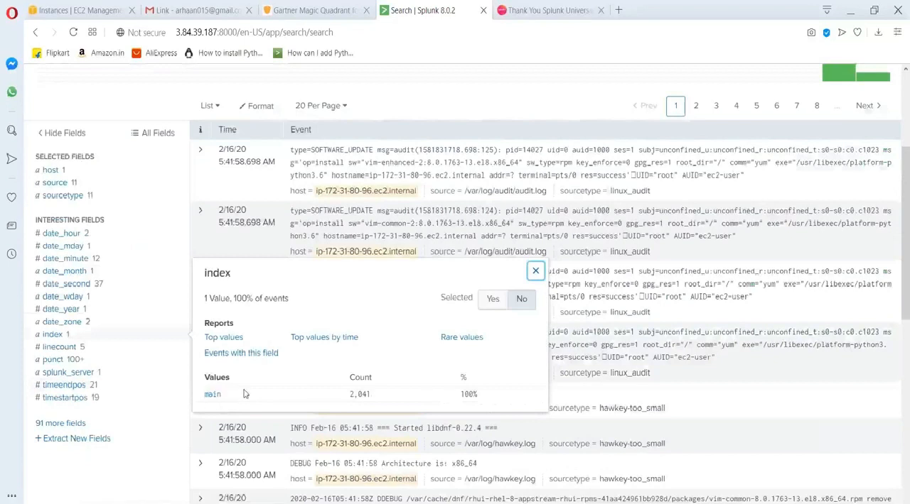
scroll(244, 394, up, 3)
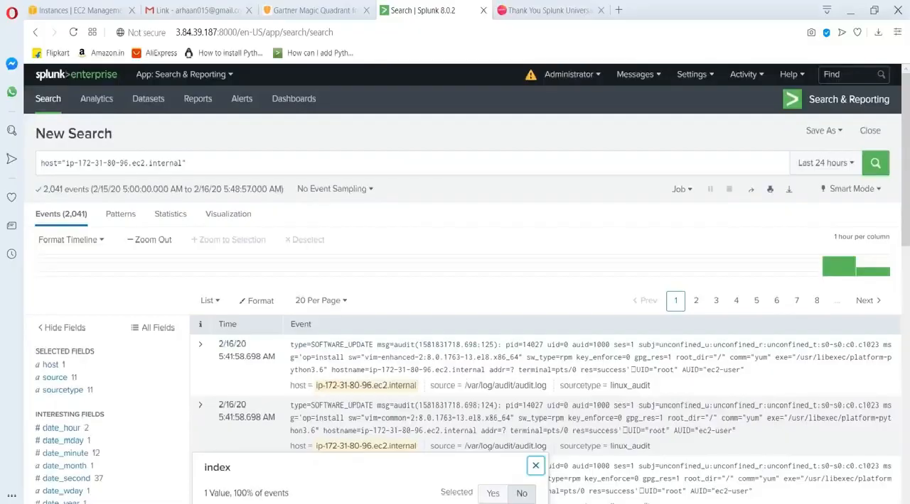
Switch to the PuTTY terminal, duplicate its session, and log in to the new one as ec2-user.
key(alt+Tab)
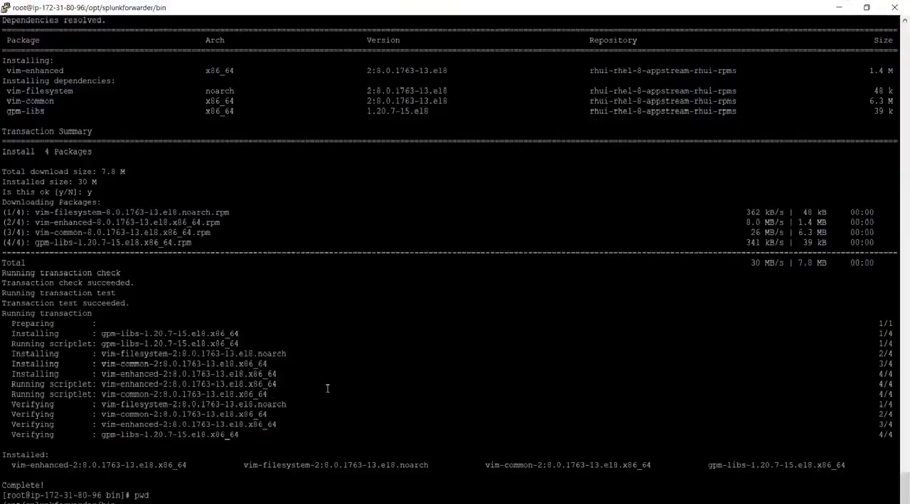
right_click(193, 9)
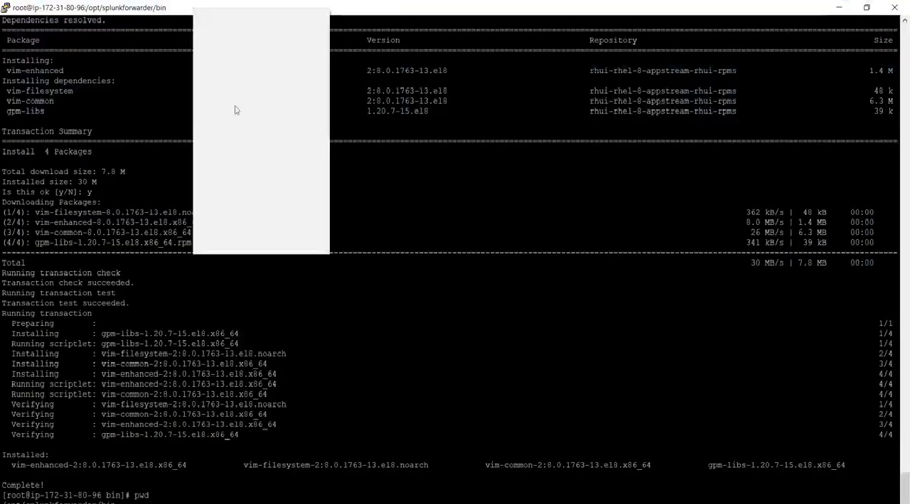
click(109, 108)
right_click(184, 10)
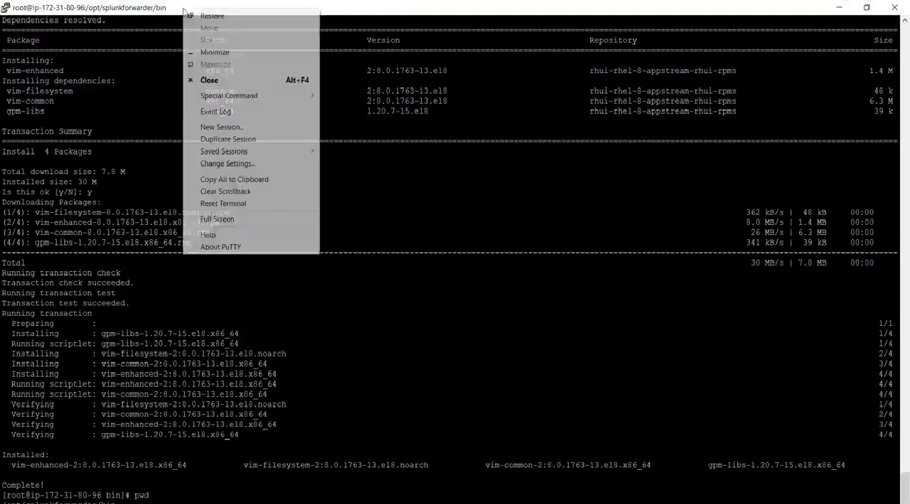
click(271, 139)
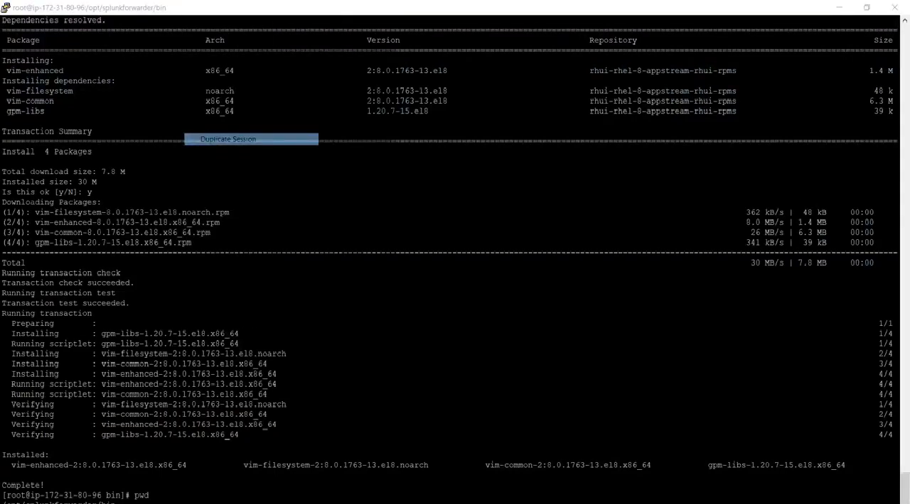
text(ec2-user)
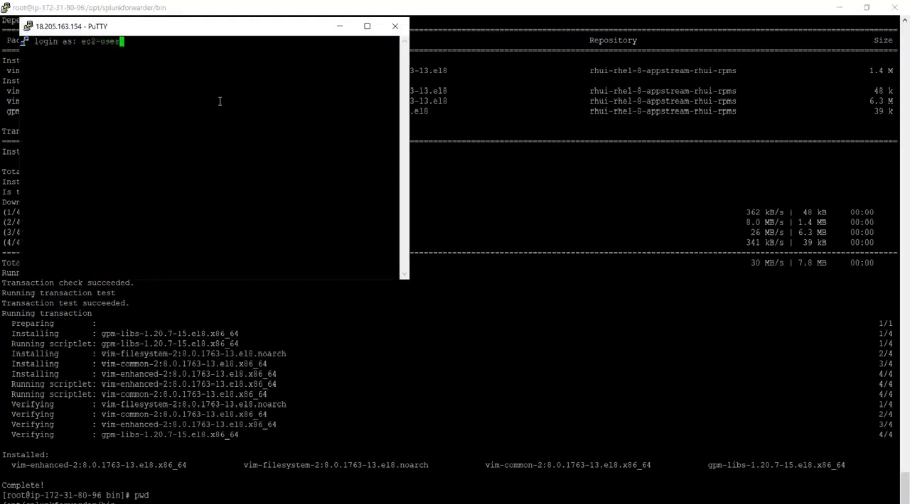
key(Return)
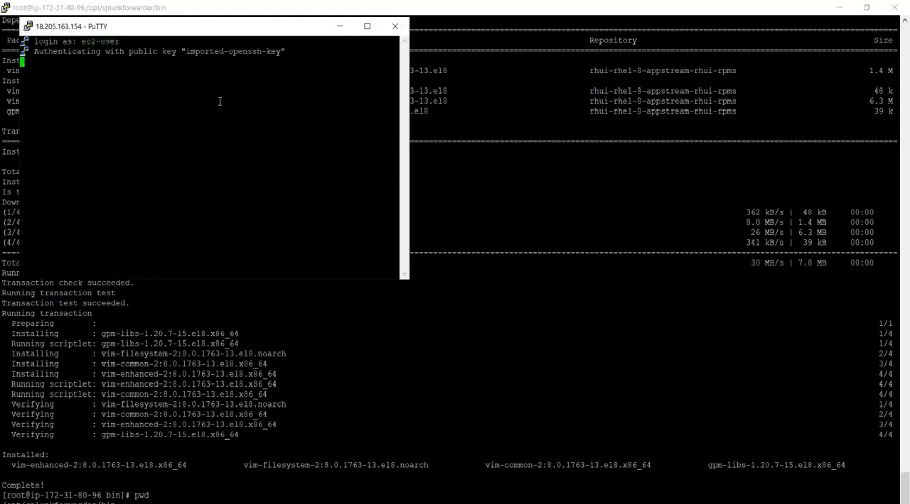
Switch to the root account in the new session with sudo su.
text(sudo su)
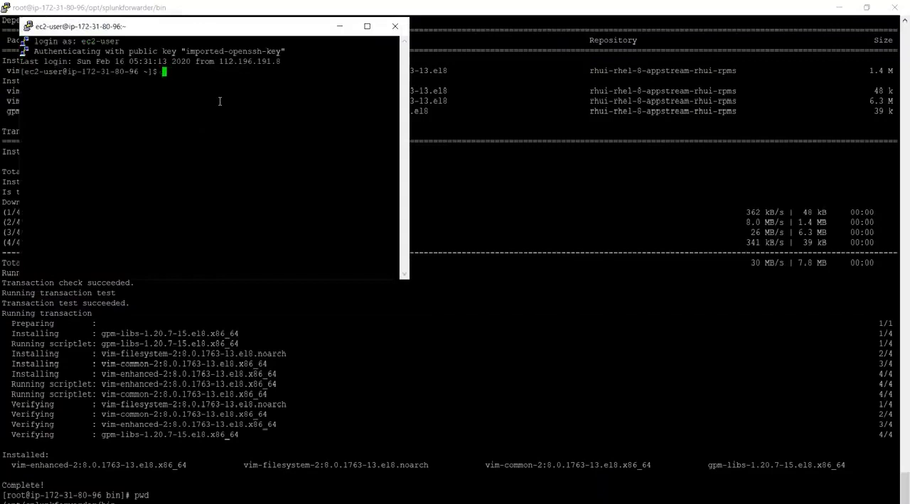
key(Return)
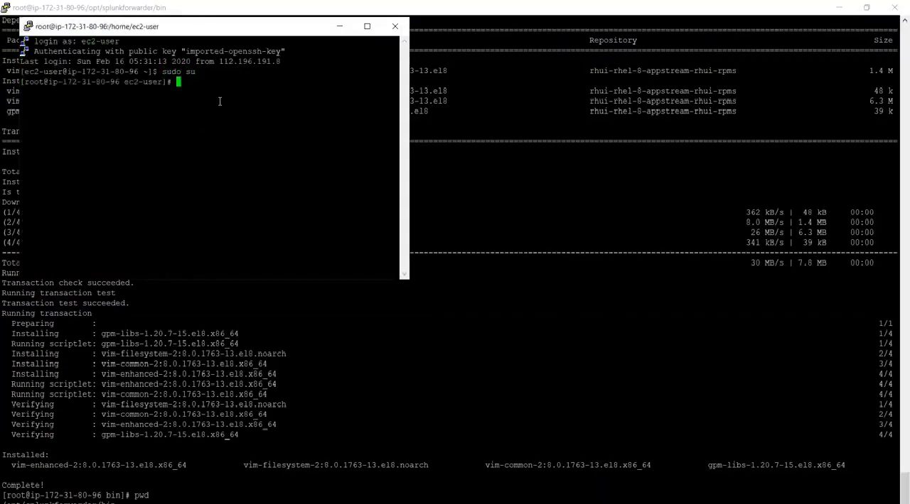
key(Return)
key(Return)
key(Return)
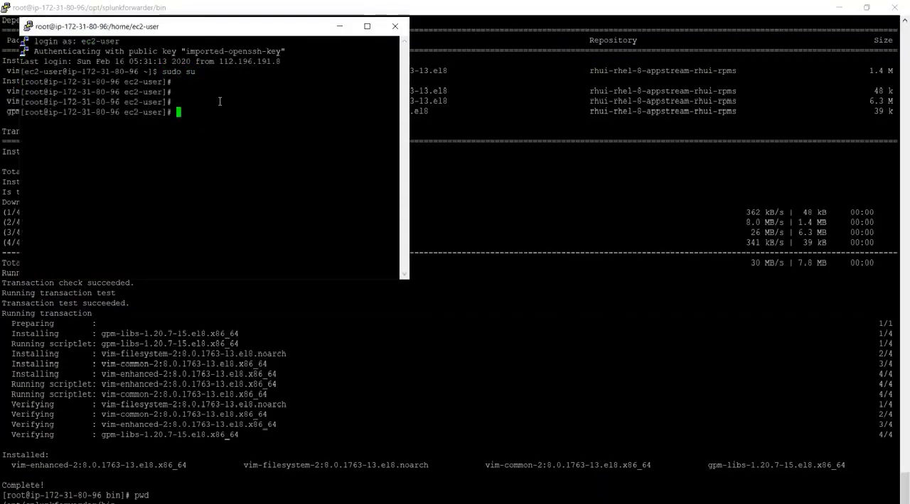
key(alt+Tab)
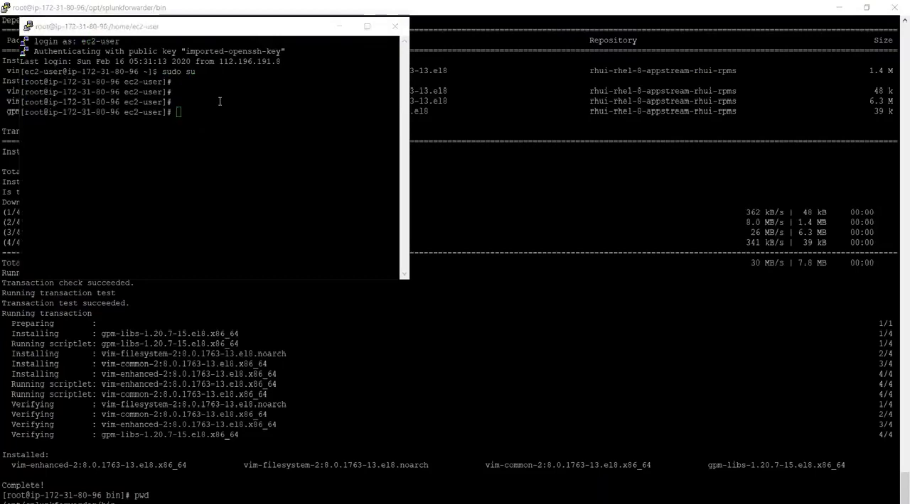
key(alt+Tab)
key(alt+Tab)
key(alt+Tab)
key(alt+Tab)
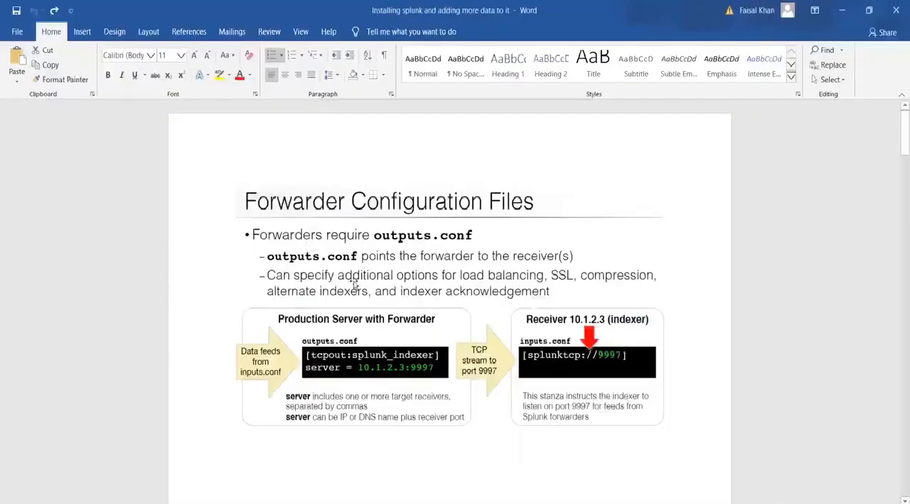
key(alt+Tab)
key(alt+Tab)
key(alt+Tab)
key(alt+Tab)
key(alt+Tab)
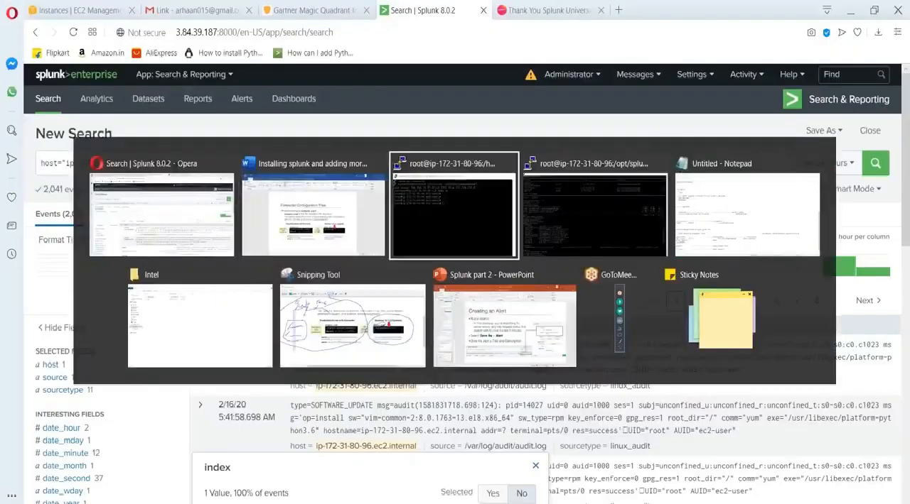
In the new root terminal session, change to /opt/splunkforwarder/etc/ and list its contents.
text(cd )
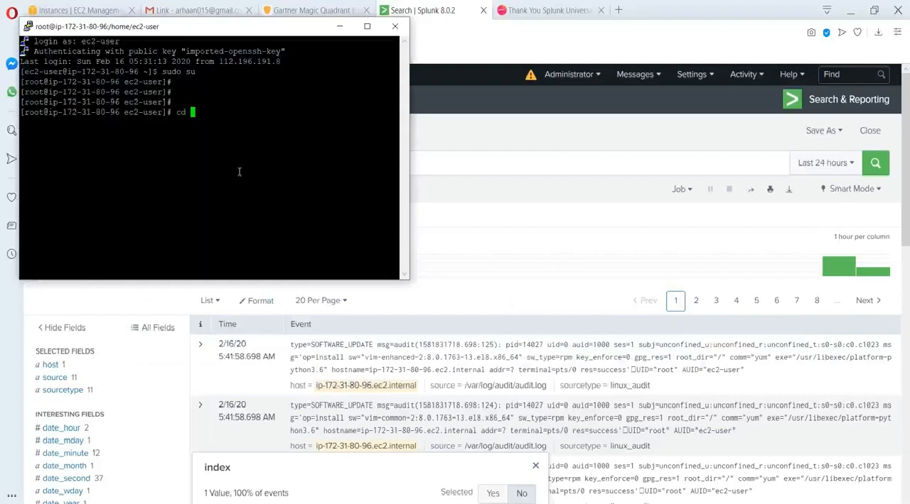
text(/opt/s)
key(Tab)
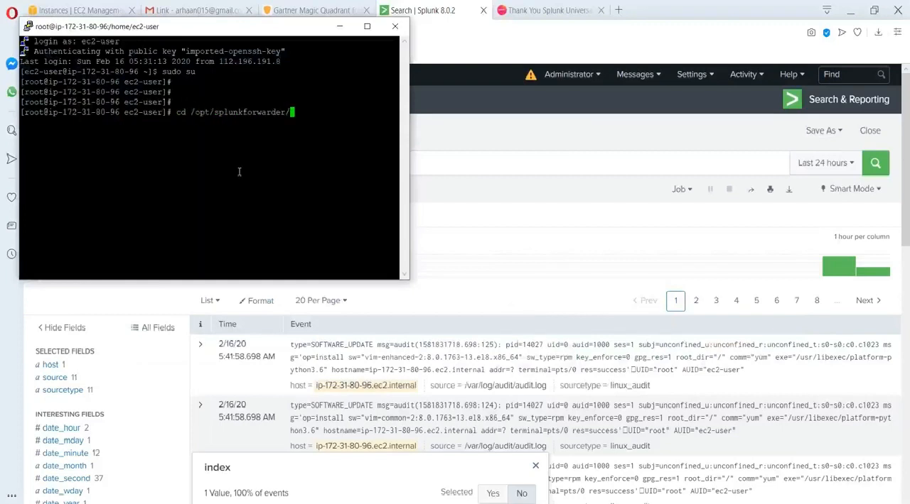
text(etc/)
key(Return)
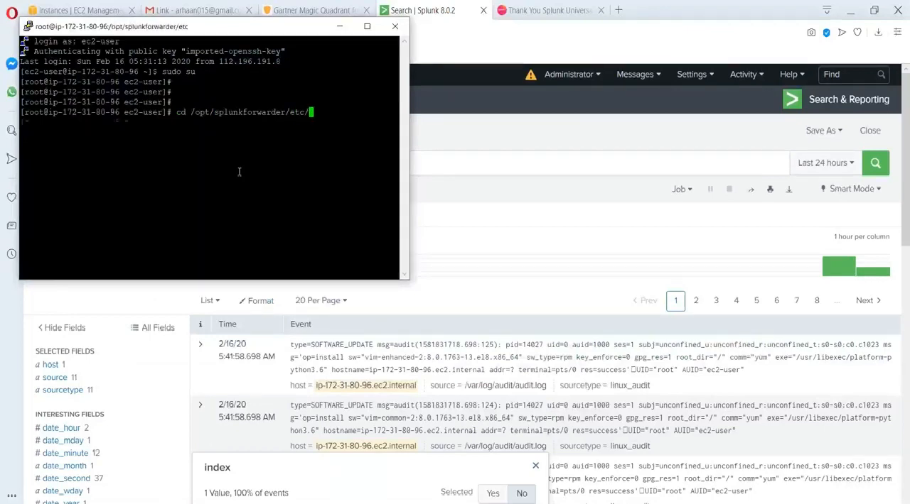
text(ls)
key(Return)
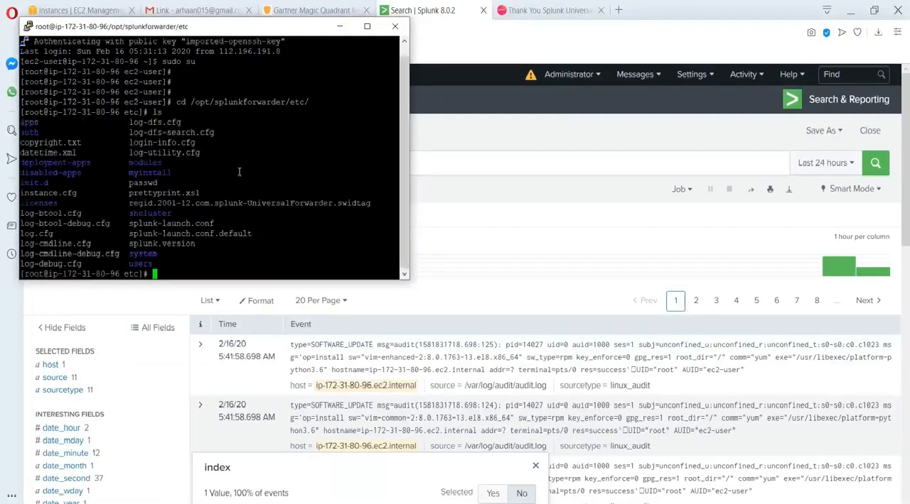
text(vi)
key(BackSpace)
key(BackSpace)
Change to the system/local/ directory, consulting the Word notes for the location of the forwarder's input configuration file.
text(cd log)
key(BackSpace)
key(BackSpace)
key(BackSpace)
key(alt+Tab)
key(alt+Tab)
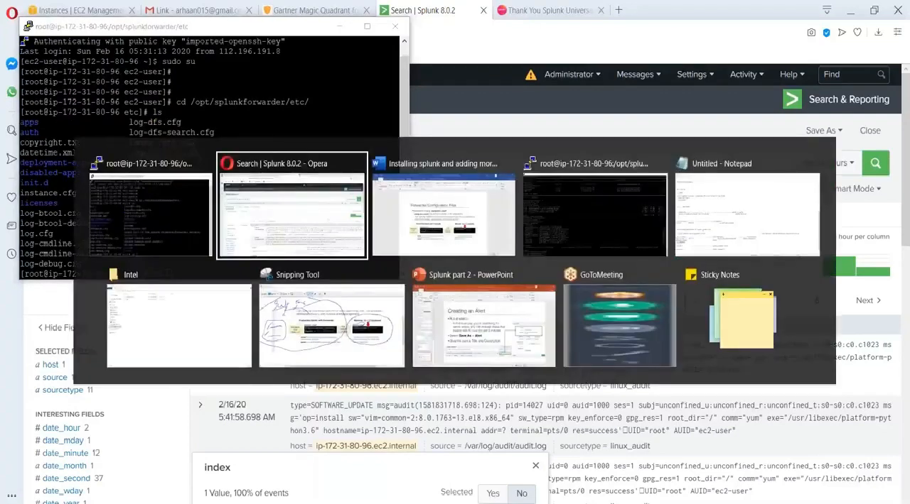
scroll(240, 172, up, 10)
scroll(449, 323, down, 6)
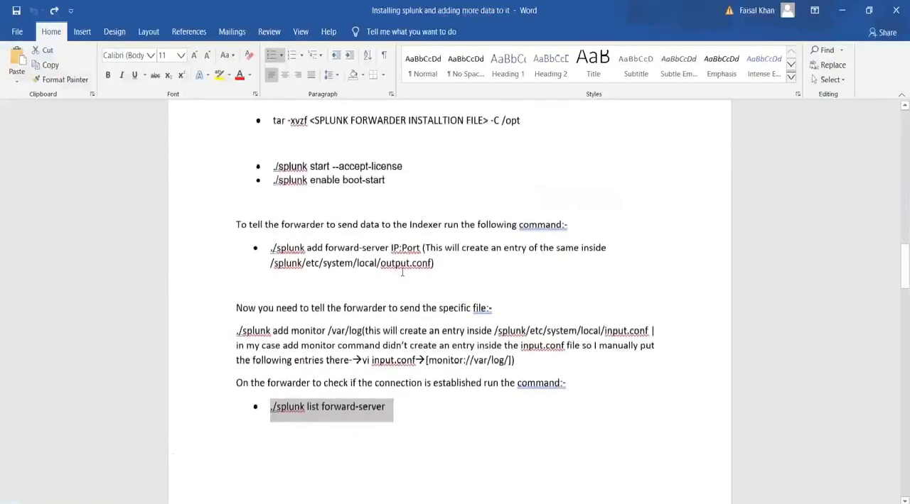
scroll(567, 247, down, 2)
key(alt+Tab)
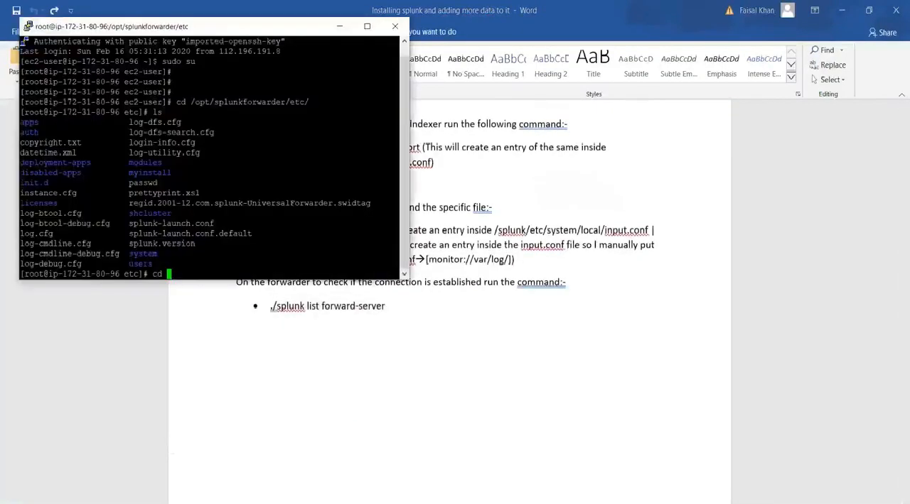
text(system/loc)
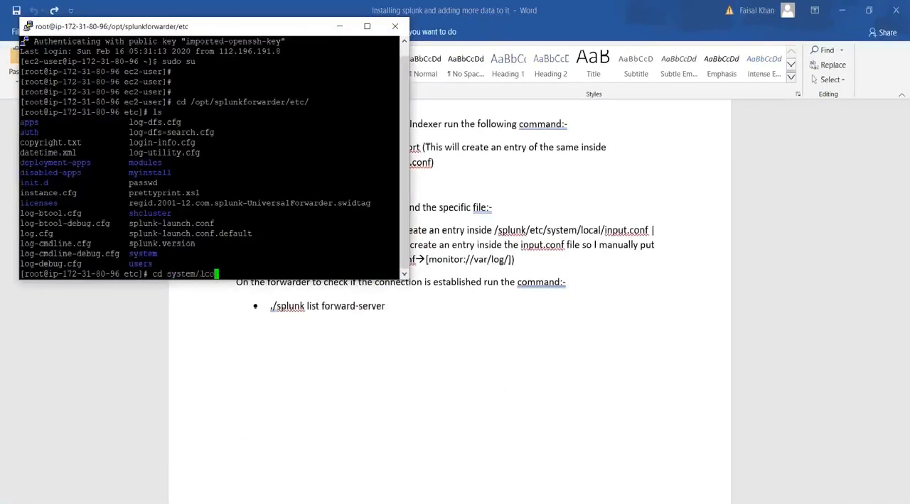
text(al/)
key(Return)
Open inputs.conf in vi and add the line index=linux_log below the [monitor://var/log/] stanza.
text(vi inp)
key(Tab)
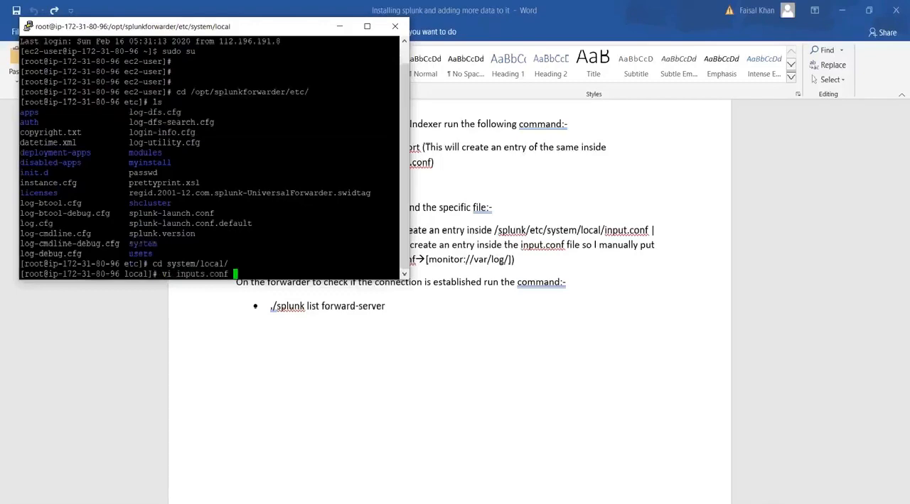
key(Return)
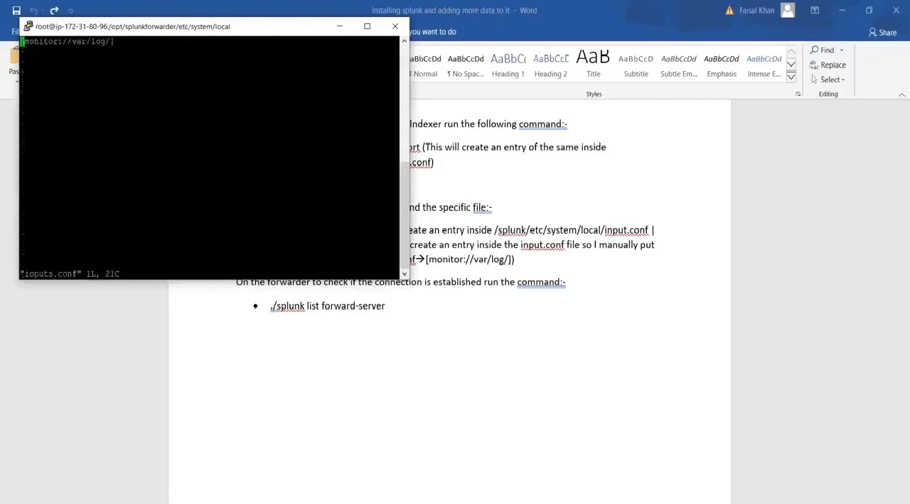
key(Right)
key(Right)
key(Right)
key(Right)
key(Right)
key(Right)
key(Right)
key(Right)
key(Right)
key(Right)
key(Right)
key(Right)
key(Right)
key(Right)
key(Right)
key(Right)
key(Right)
key(Right)
key(Right)
key(i)
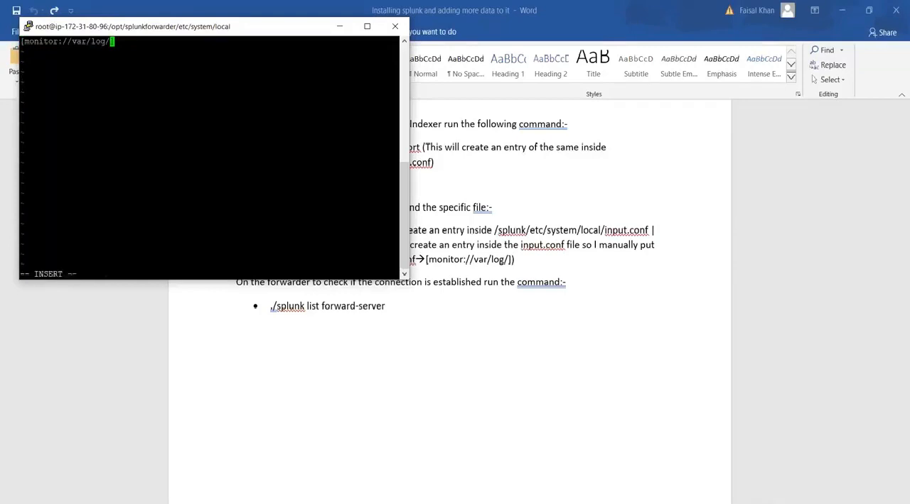
key(Right)
key(Return)
text(index=linux log)
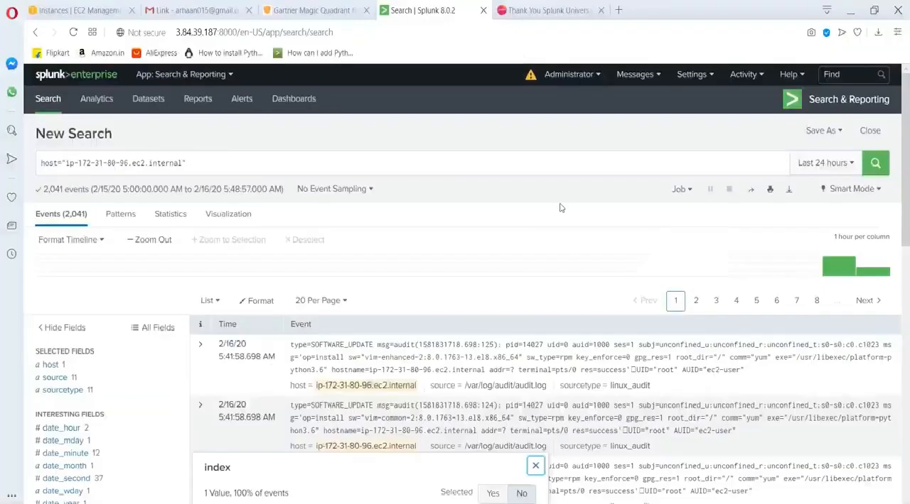
In Splunk in the browser, open the list of indexes and check the name of the Linux log index.
click(693, 74)
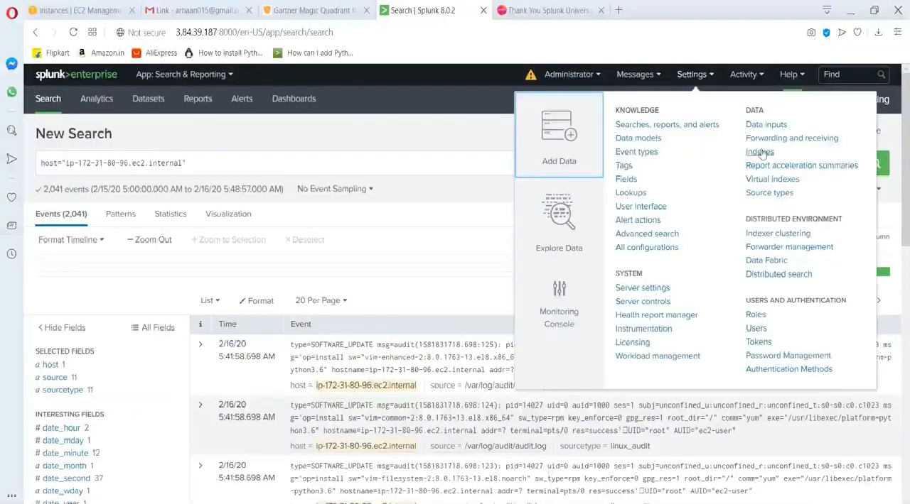
click(758, 152)
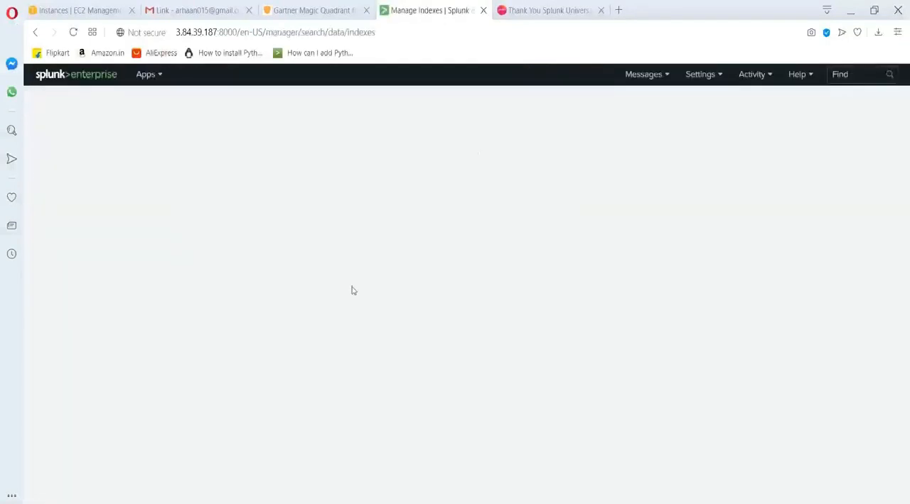
scroll(261, 310, down, 2)
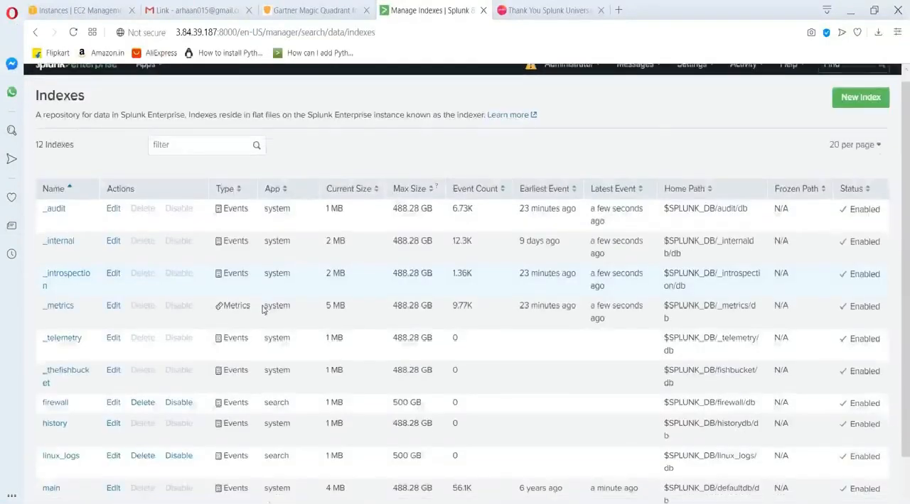
Return to the terminal, save inputs.conf and quit vi.
key(alt+Tab)
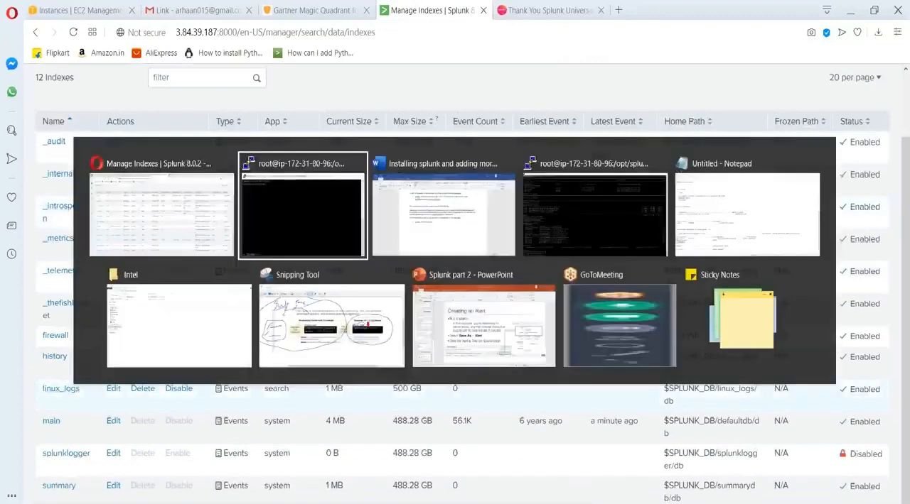
key(Escape)
text(:wq!)
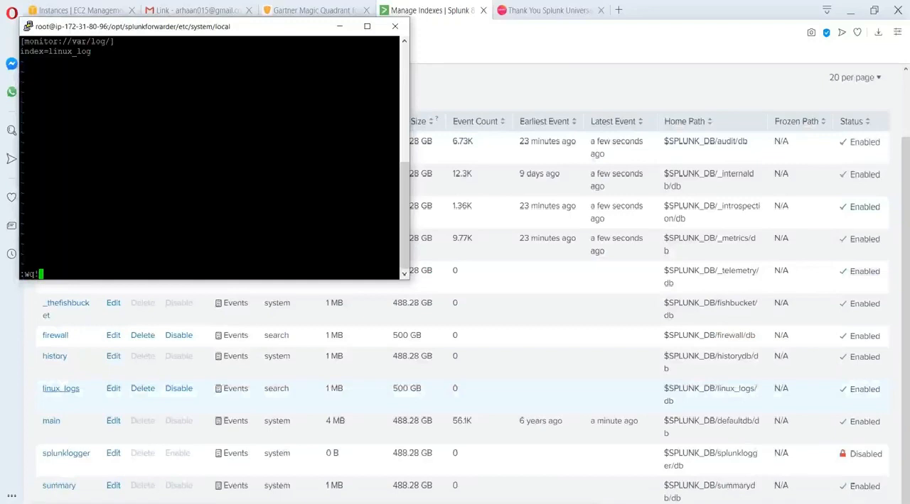
key(Return)
Reopen inputs.conf in vi and correct the index value to linux_logs.
text(cd)
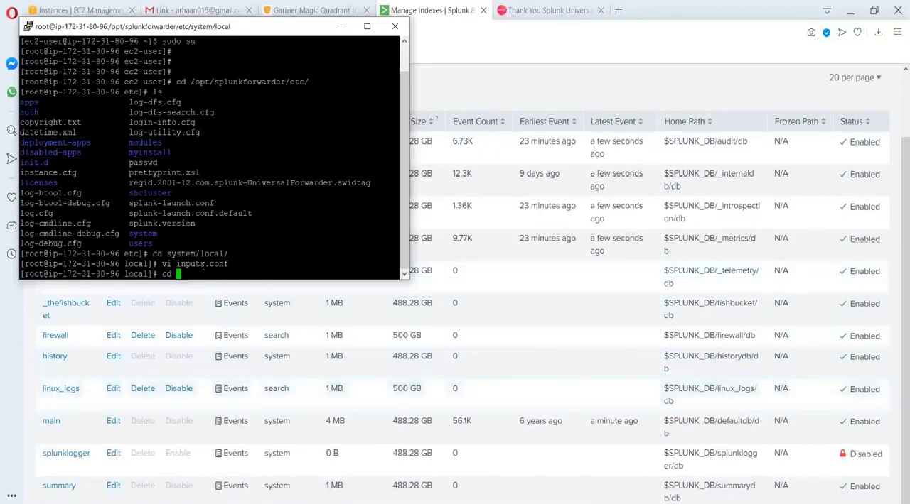
key(Up)
key(Return)
key(Down)
key(Right)
key(Right)
key(Right)
key(Right)
key(Right)
key(Right)
key(Right)
key(Right)
key(Right)
key(Right)
key(Right)
key(Right)
key(Right)
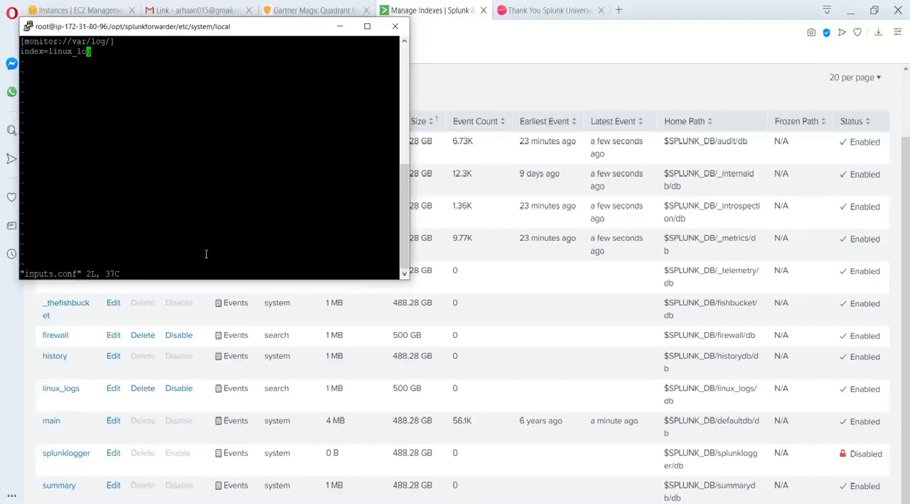
key(i)
key(Right)
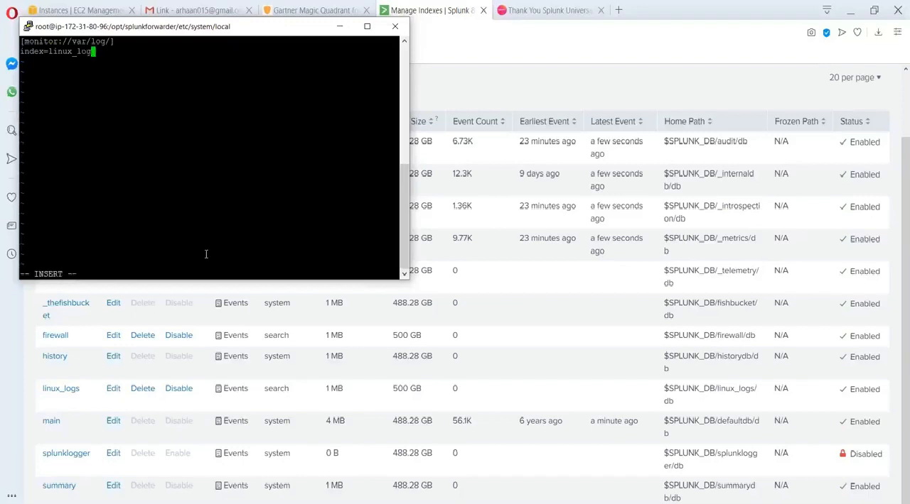
text(s)
Save the corrected inputs.conf and exit to the shell prompt.
key(Escape)
text(:wq!)
key(Return)
key(Return)
key(Return)
key(Return)
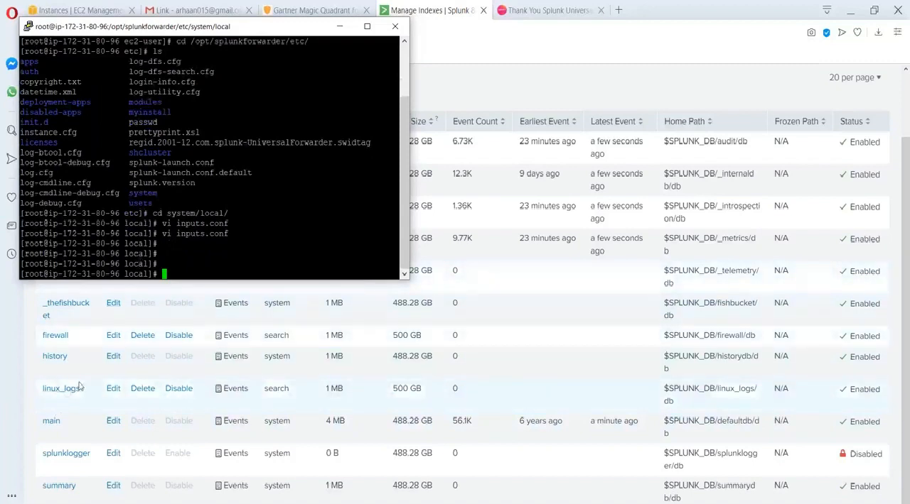
Change the working directory to /opt/splunkforwarder/bin/ in the terminal.
text(cd /opt/)
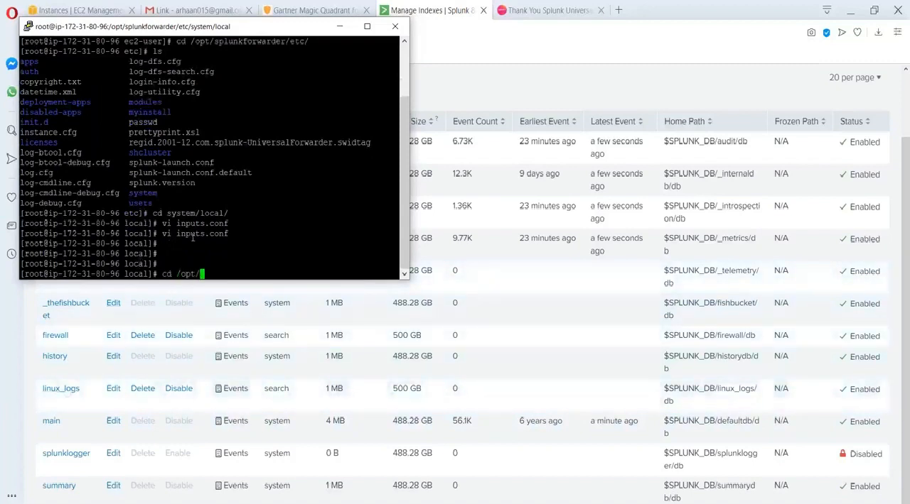
text(splunkforwarder/)
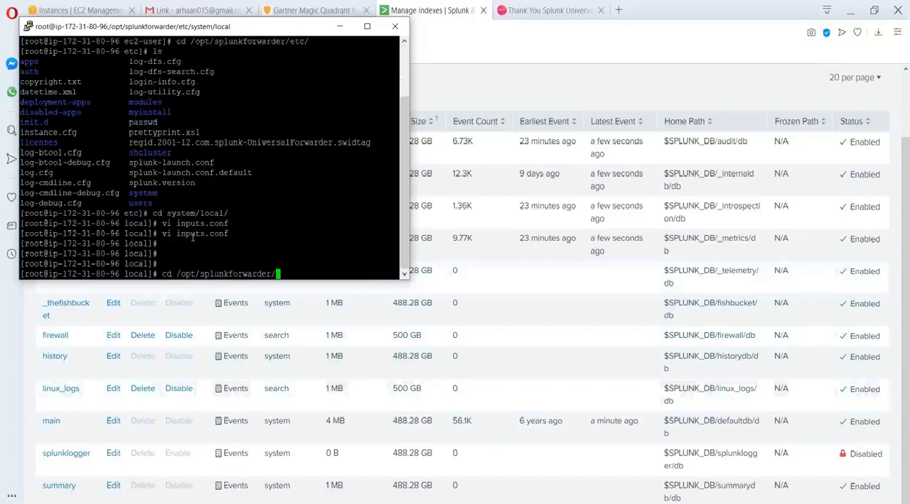
text(bin/)
key(Return)
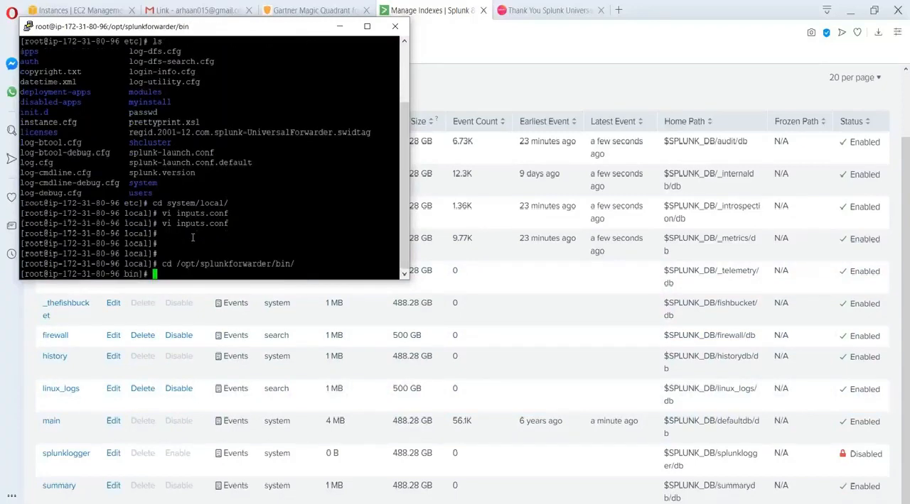
Restart the Splunk forwarder with ./splunk restart.
text(./splunk restart)
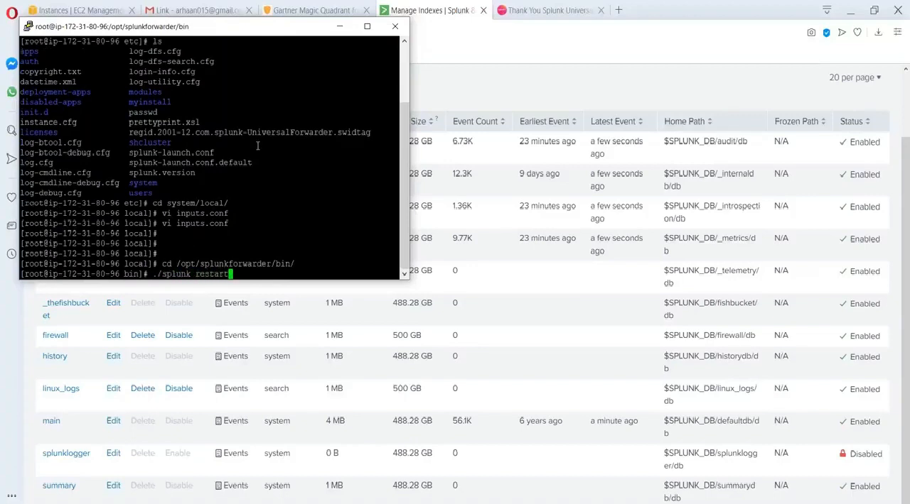
key(Return)
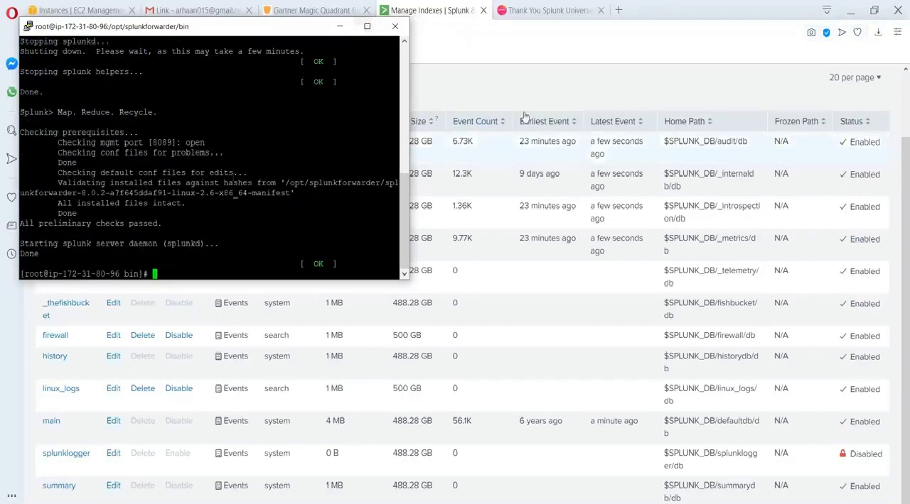
Glance at the Splunk index list in the browser, return to the terminal and run yum install vim.
click(586, 96)
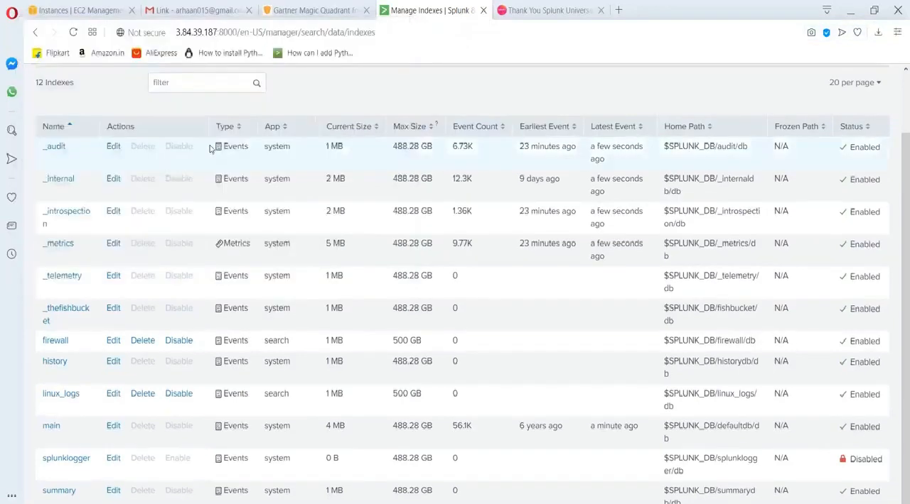
scroll(211, 148, up, 2)
key(alt+Tab)
text(isntall)
key(BackSpace)
key(BackSpace)
key(BackSpace)
key(BackSpace)
key(BackSpace)
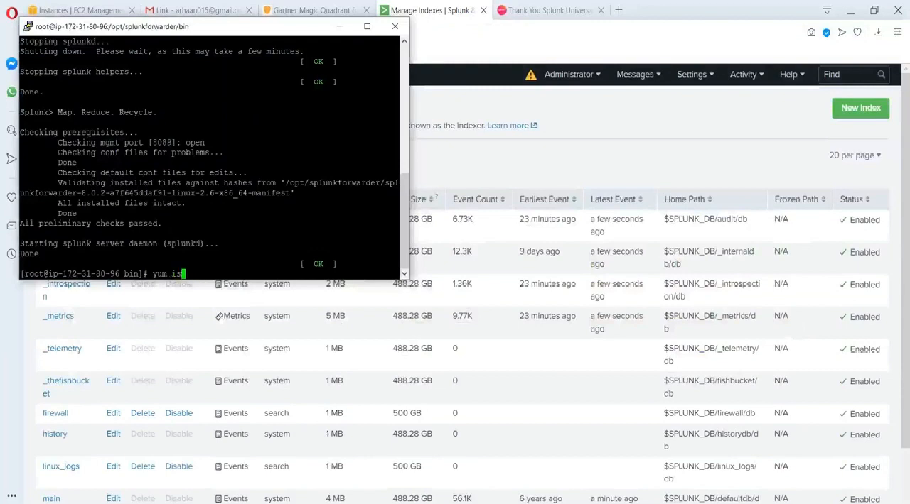
key(BackSpace)
text(nstall )
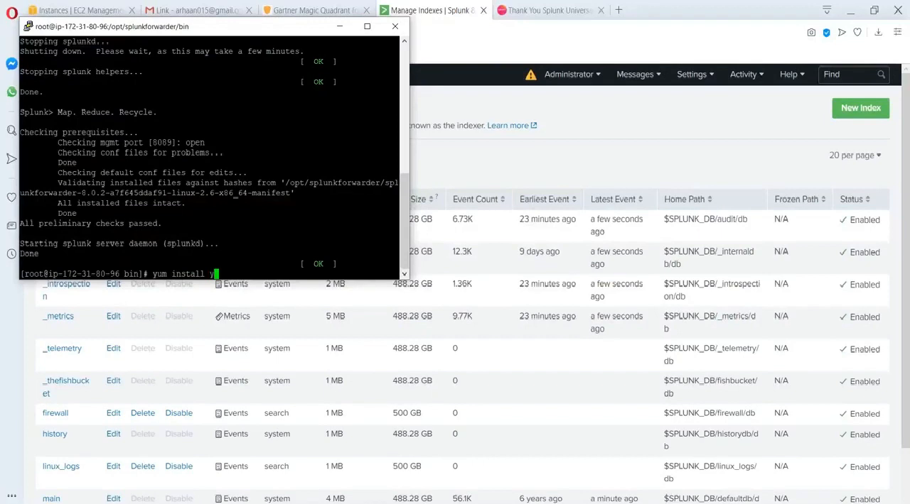
text(vim)
key(Return)
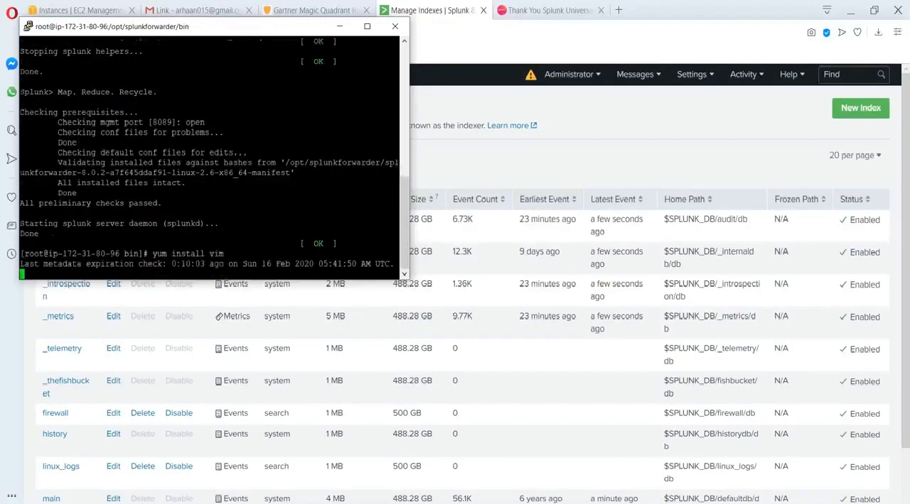
Run yum install vi and accept the vim-minimal upgrade with y.
key(Up)
key(BackSpace)
key(BackSpace)
key(BackSpace)
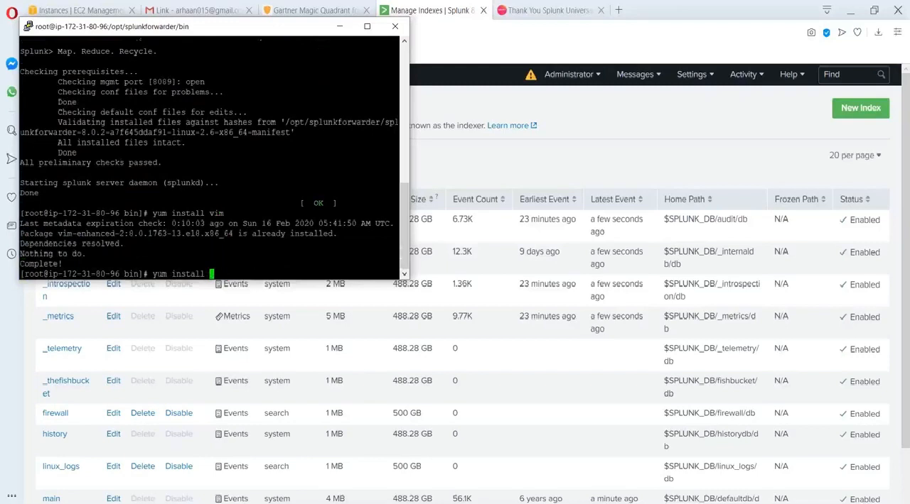
text(vi)
key(Return)
text(y)
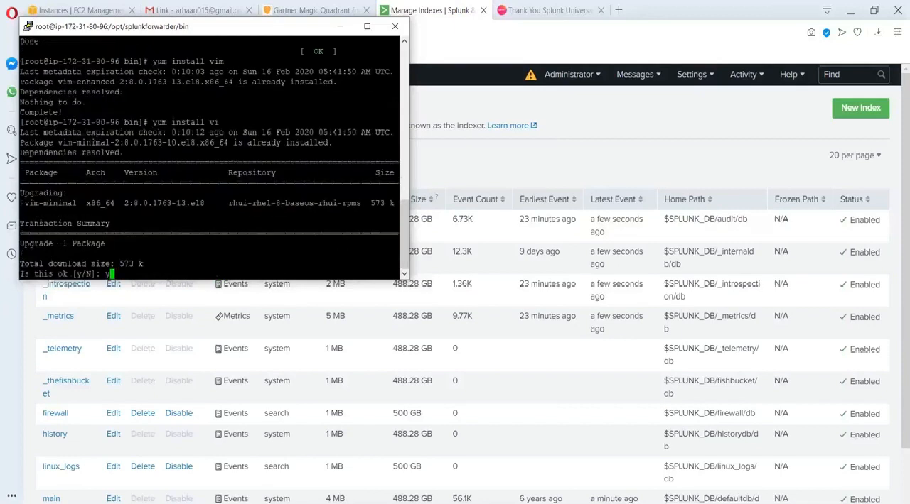
key(Return)
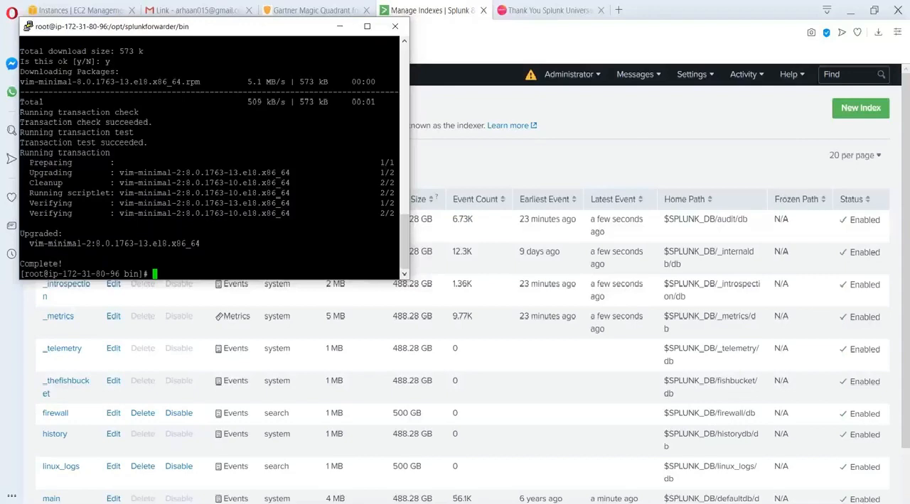
Switch to Splunk in the browser and open the Search & Reporting app.
click(640, 144)
click(163, 75)
click(171, 100)
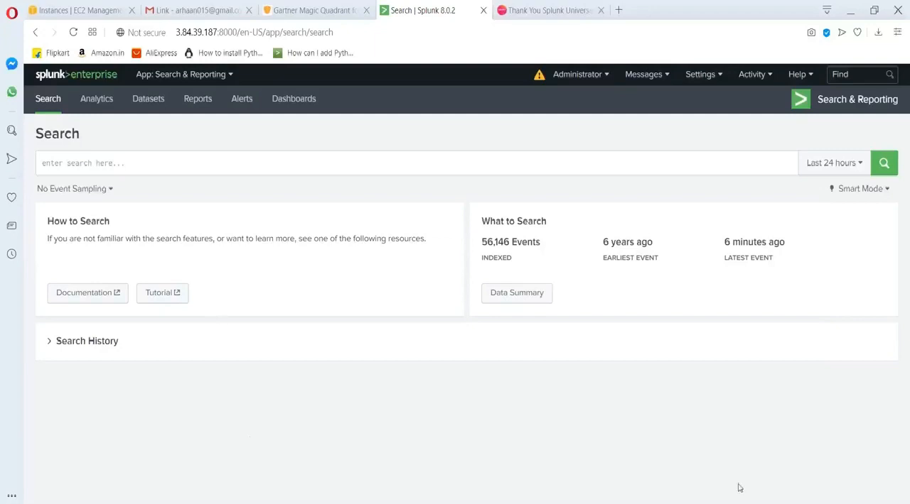
Bring the forwarder's PuTTY terminal window to the front and start closing its session.
mouse_move(629, 503)
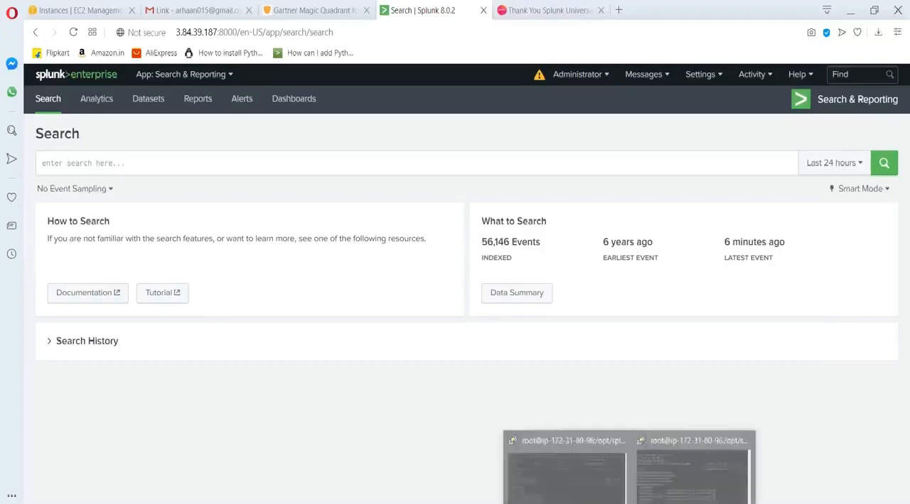
click(699, 478)
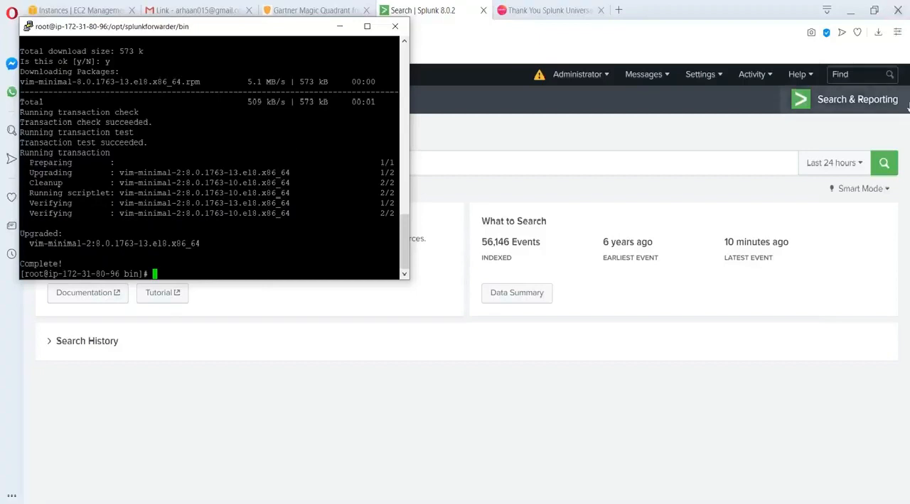
click(401, 28)
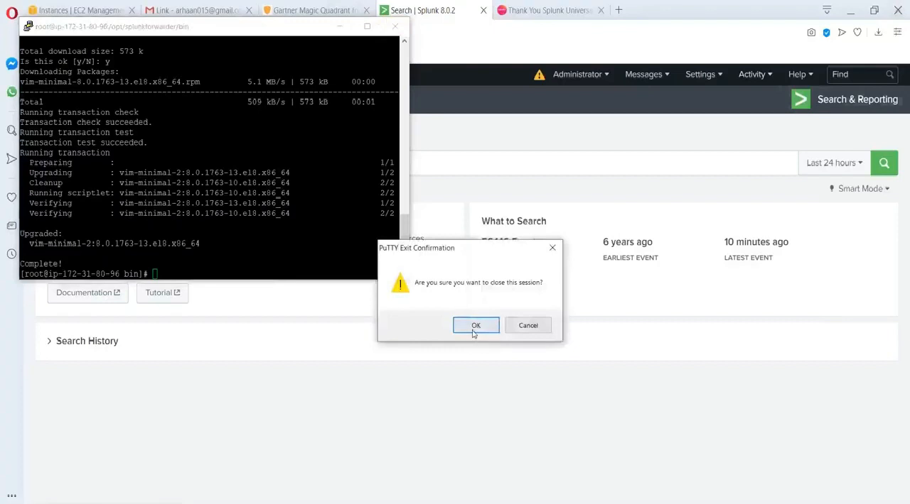